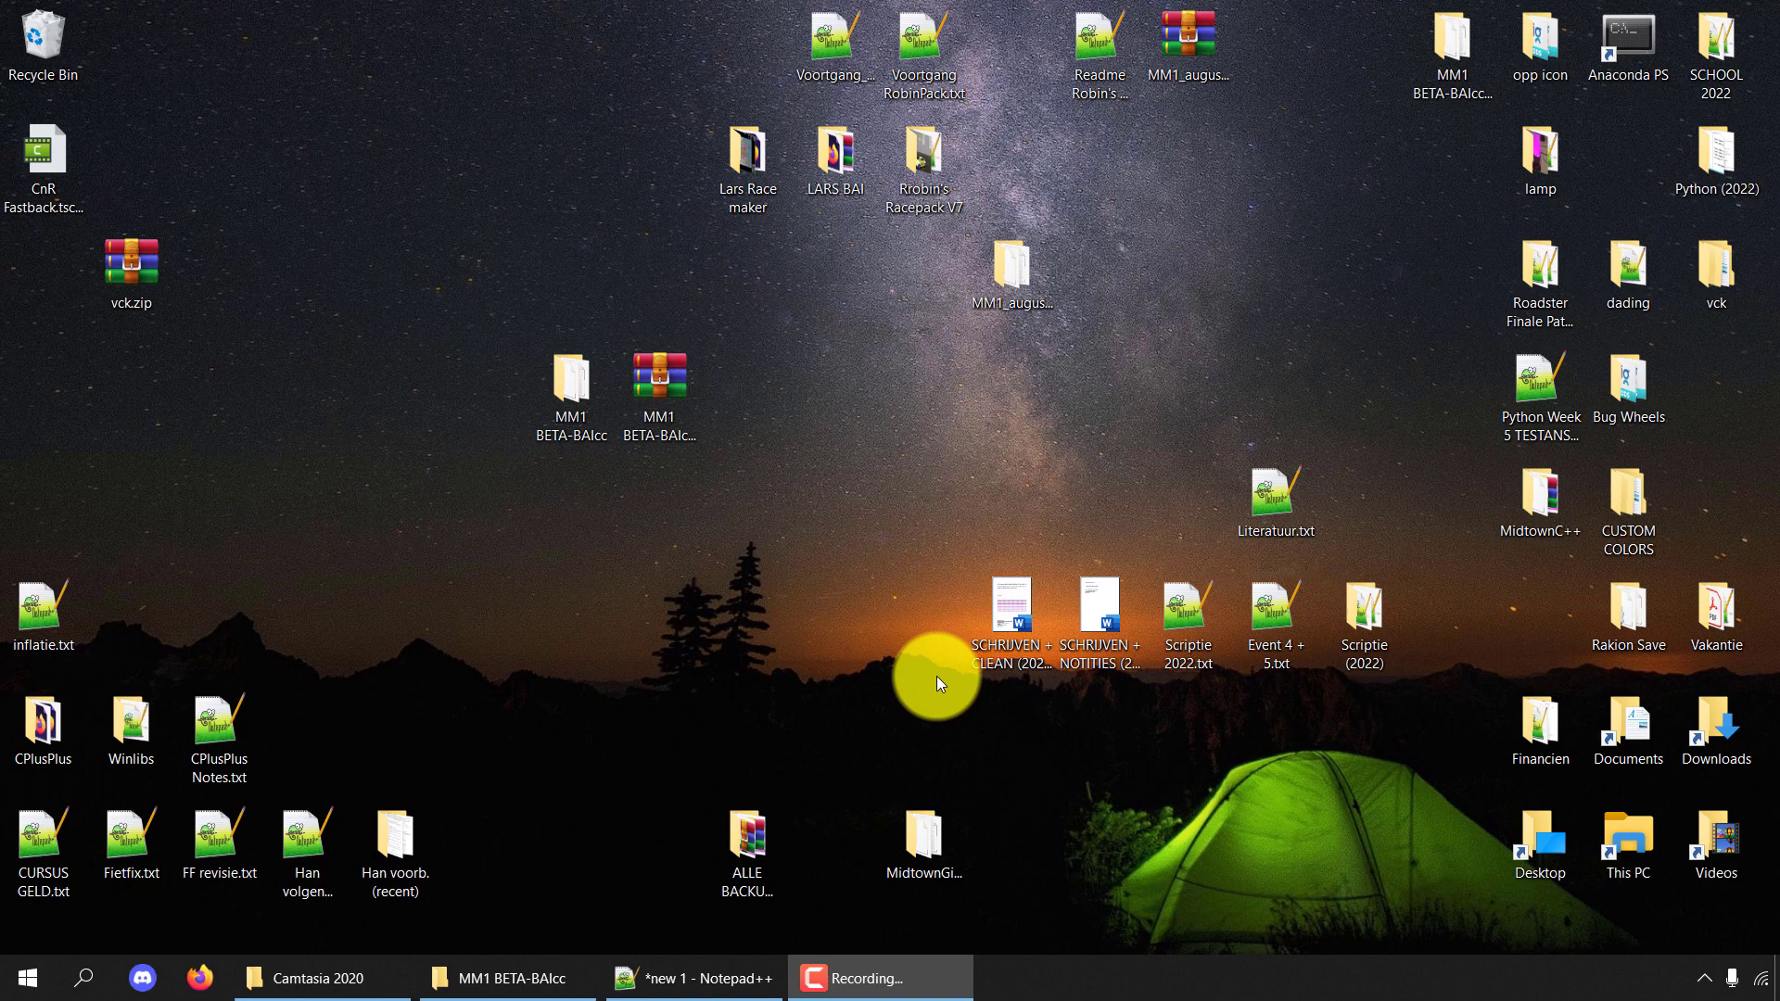
# Open the extracted MM1 BETA-BAIcc folder from the desktop.
pyautogui.click(660, 421)
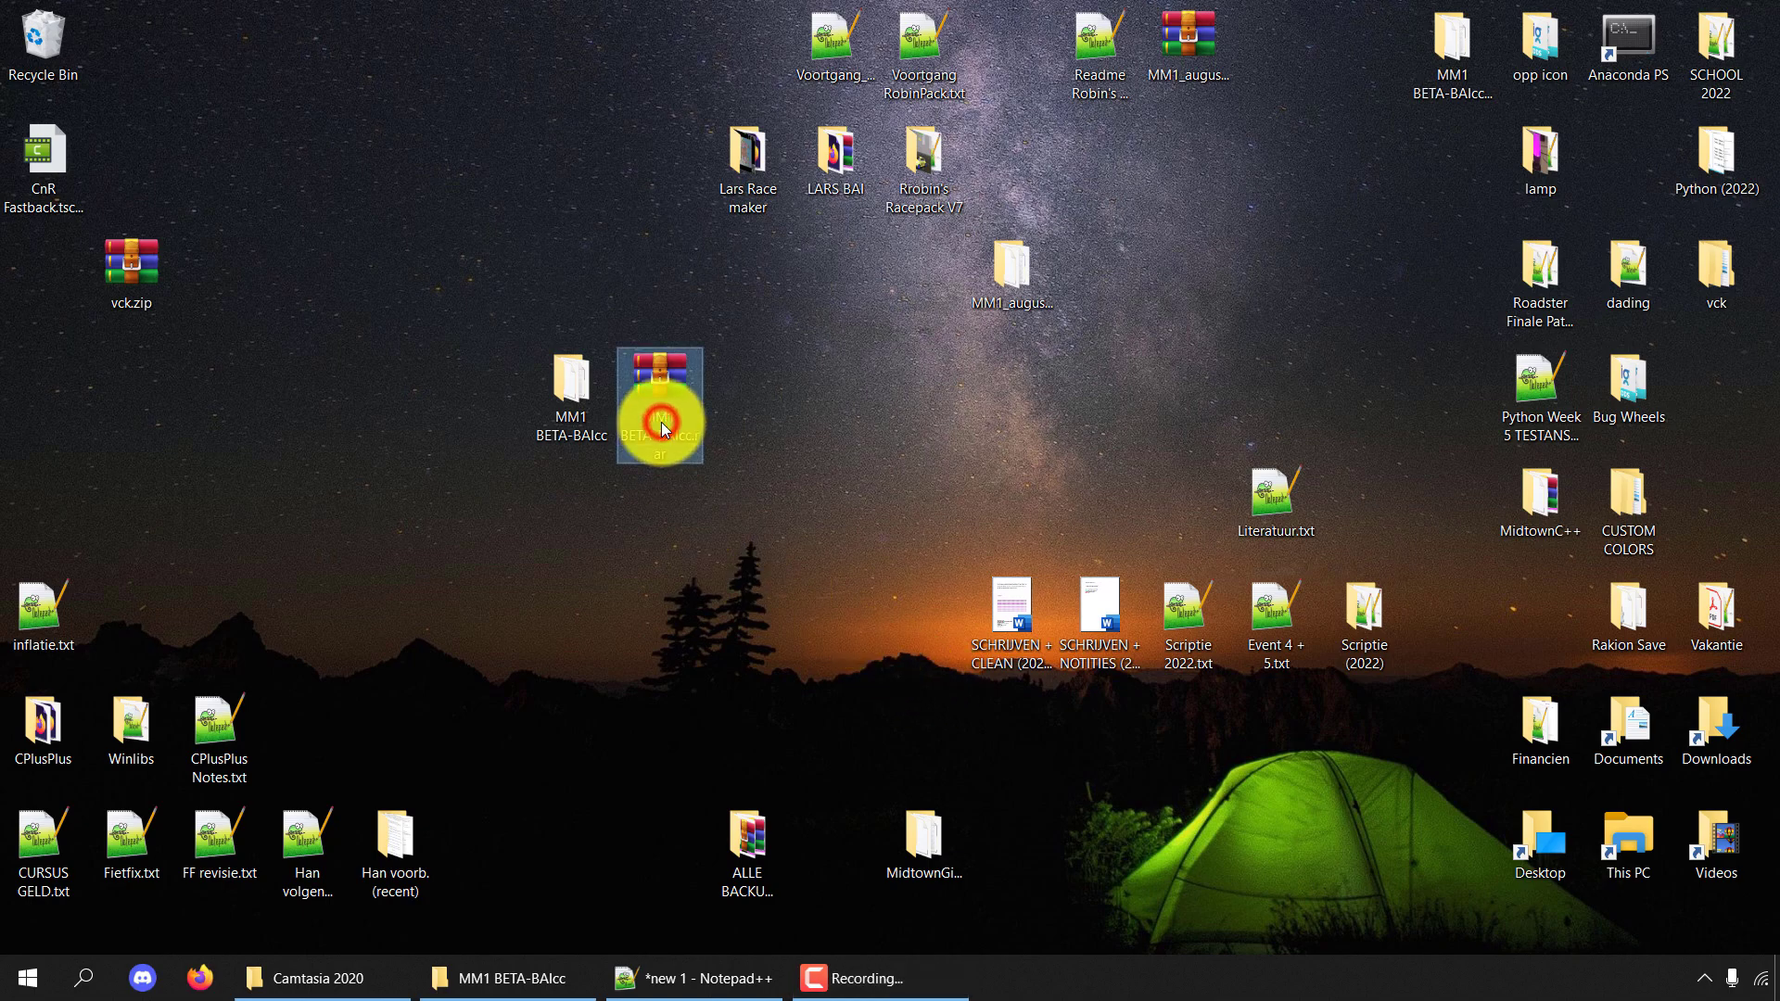
pyautogui.click(679, 499)
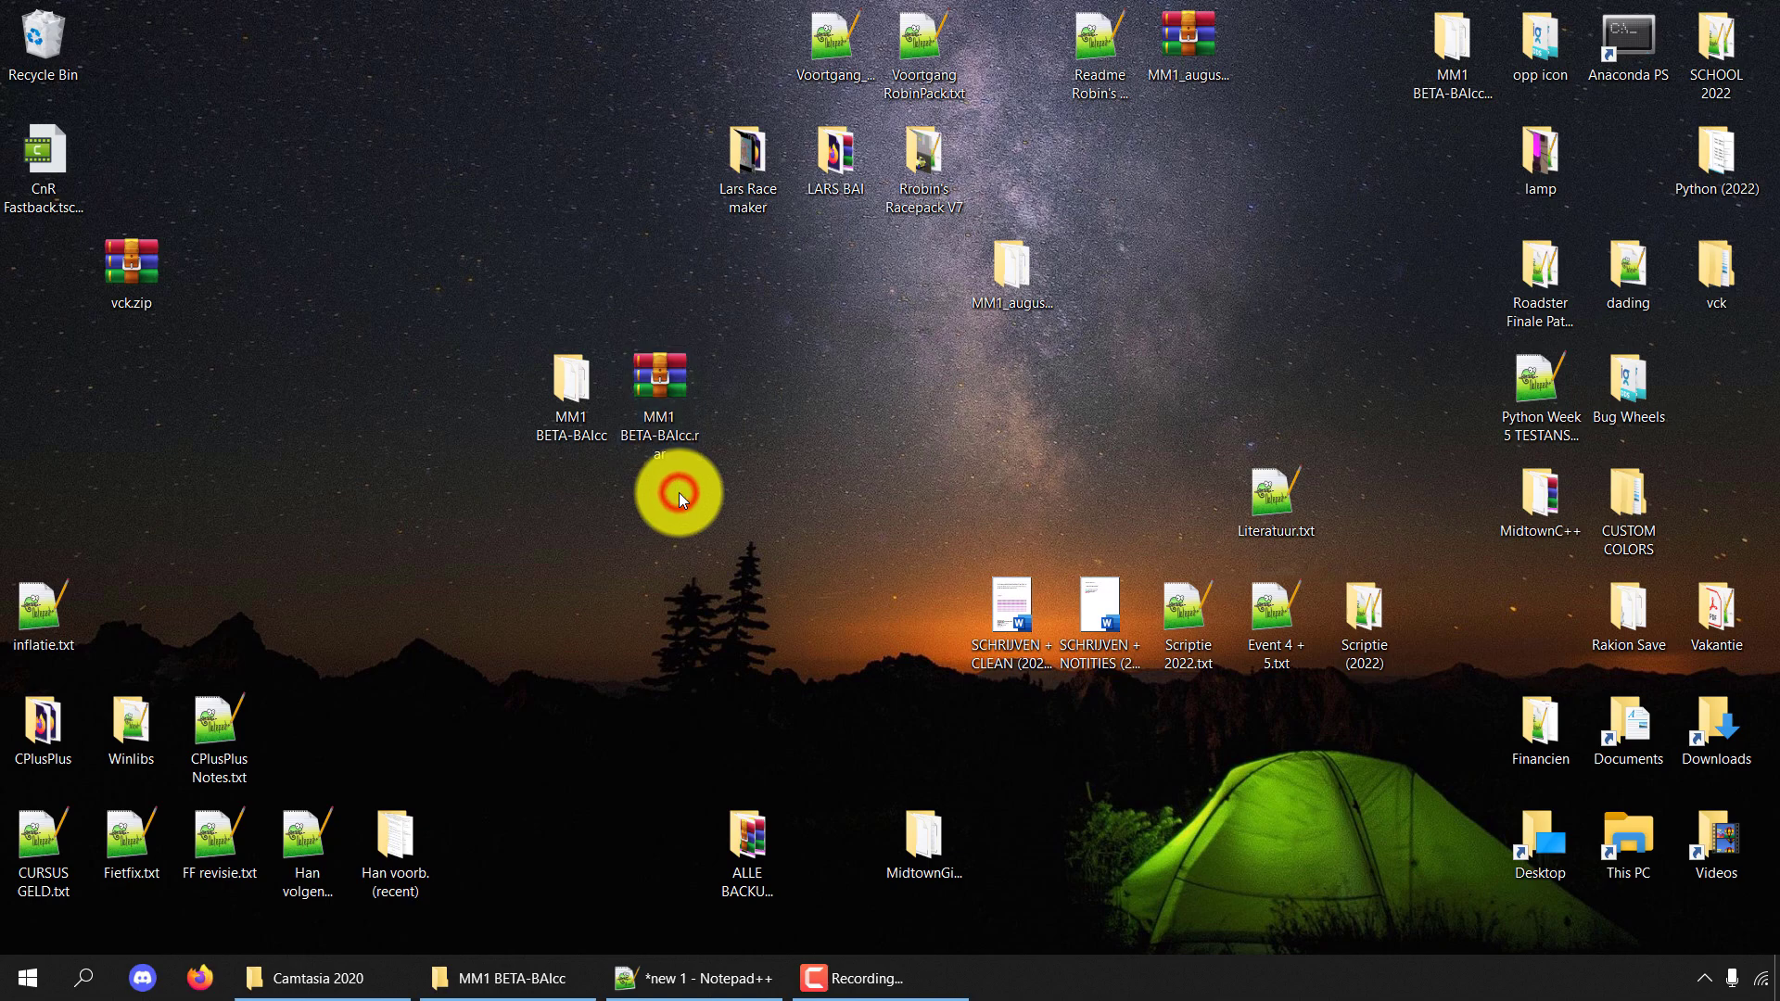
pyautogui.click(582, 419)
pyautogui.doubleClick(584, 420)
pyautogui.click(1465, 83)
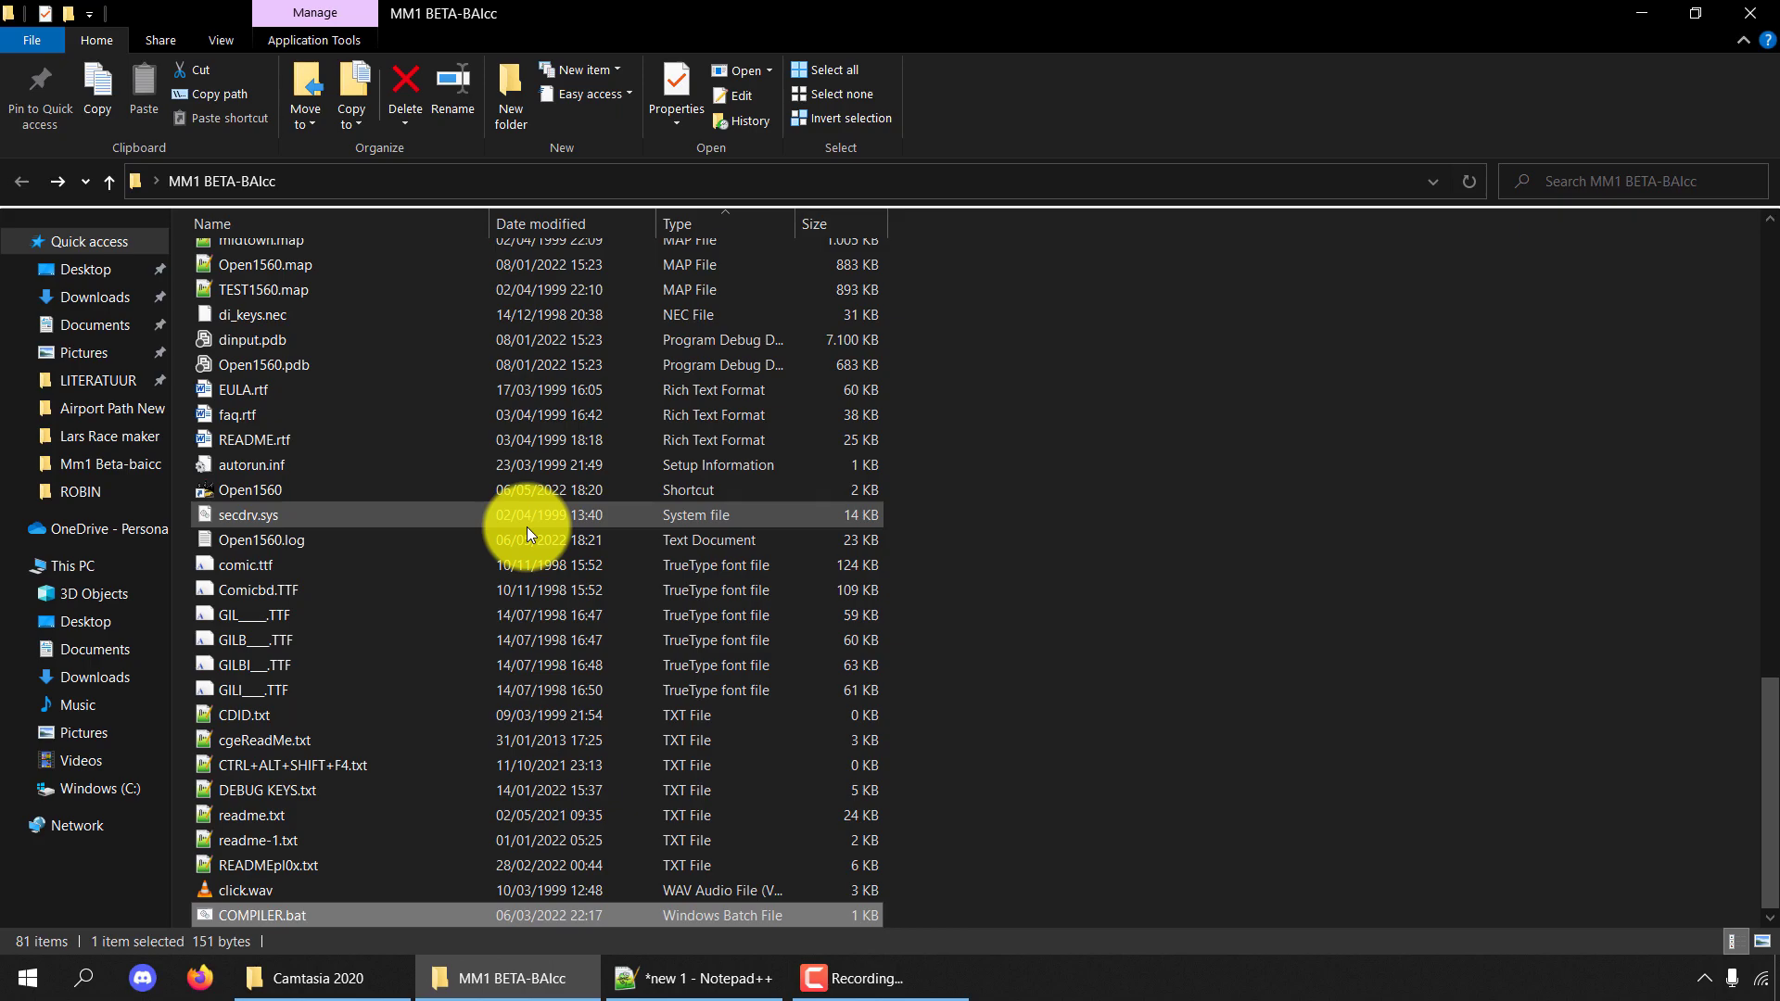
# Open the CHICAGO folder inside dev\CITY and examine its map and road files.
pyautogui.scroll(15, 526, 527)
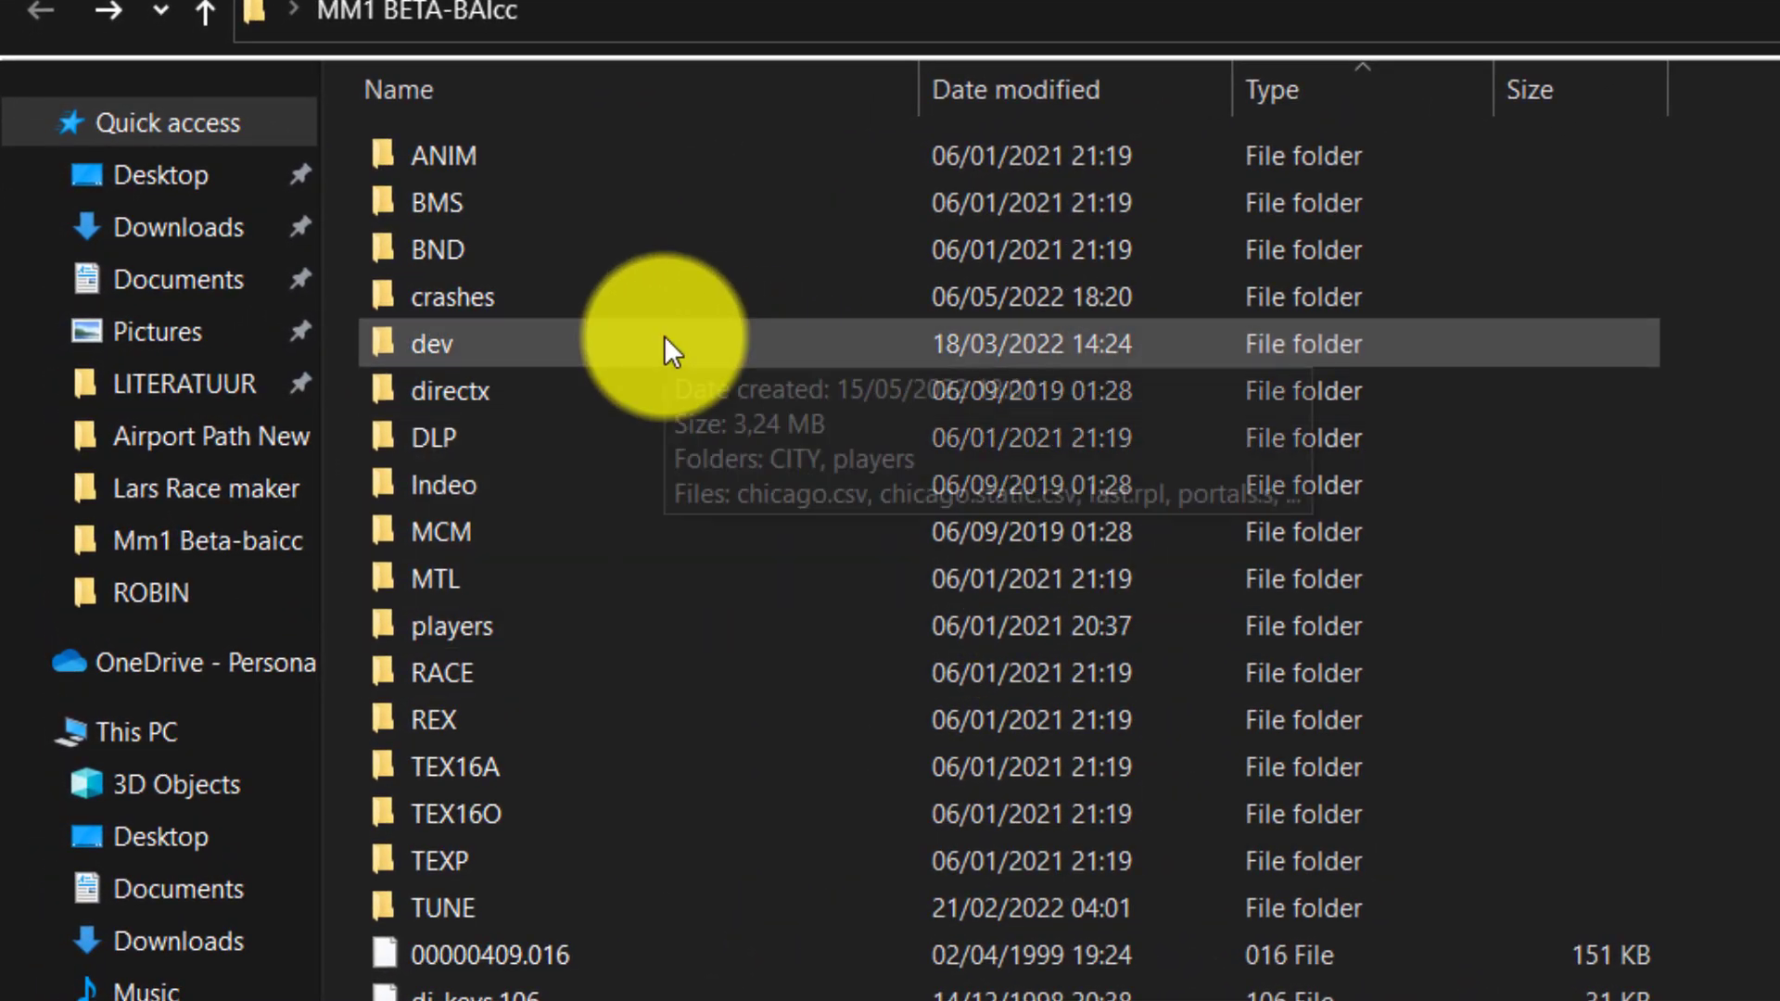
pyautogui.doubleClick(664, 339)
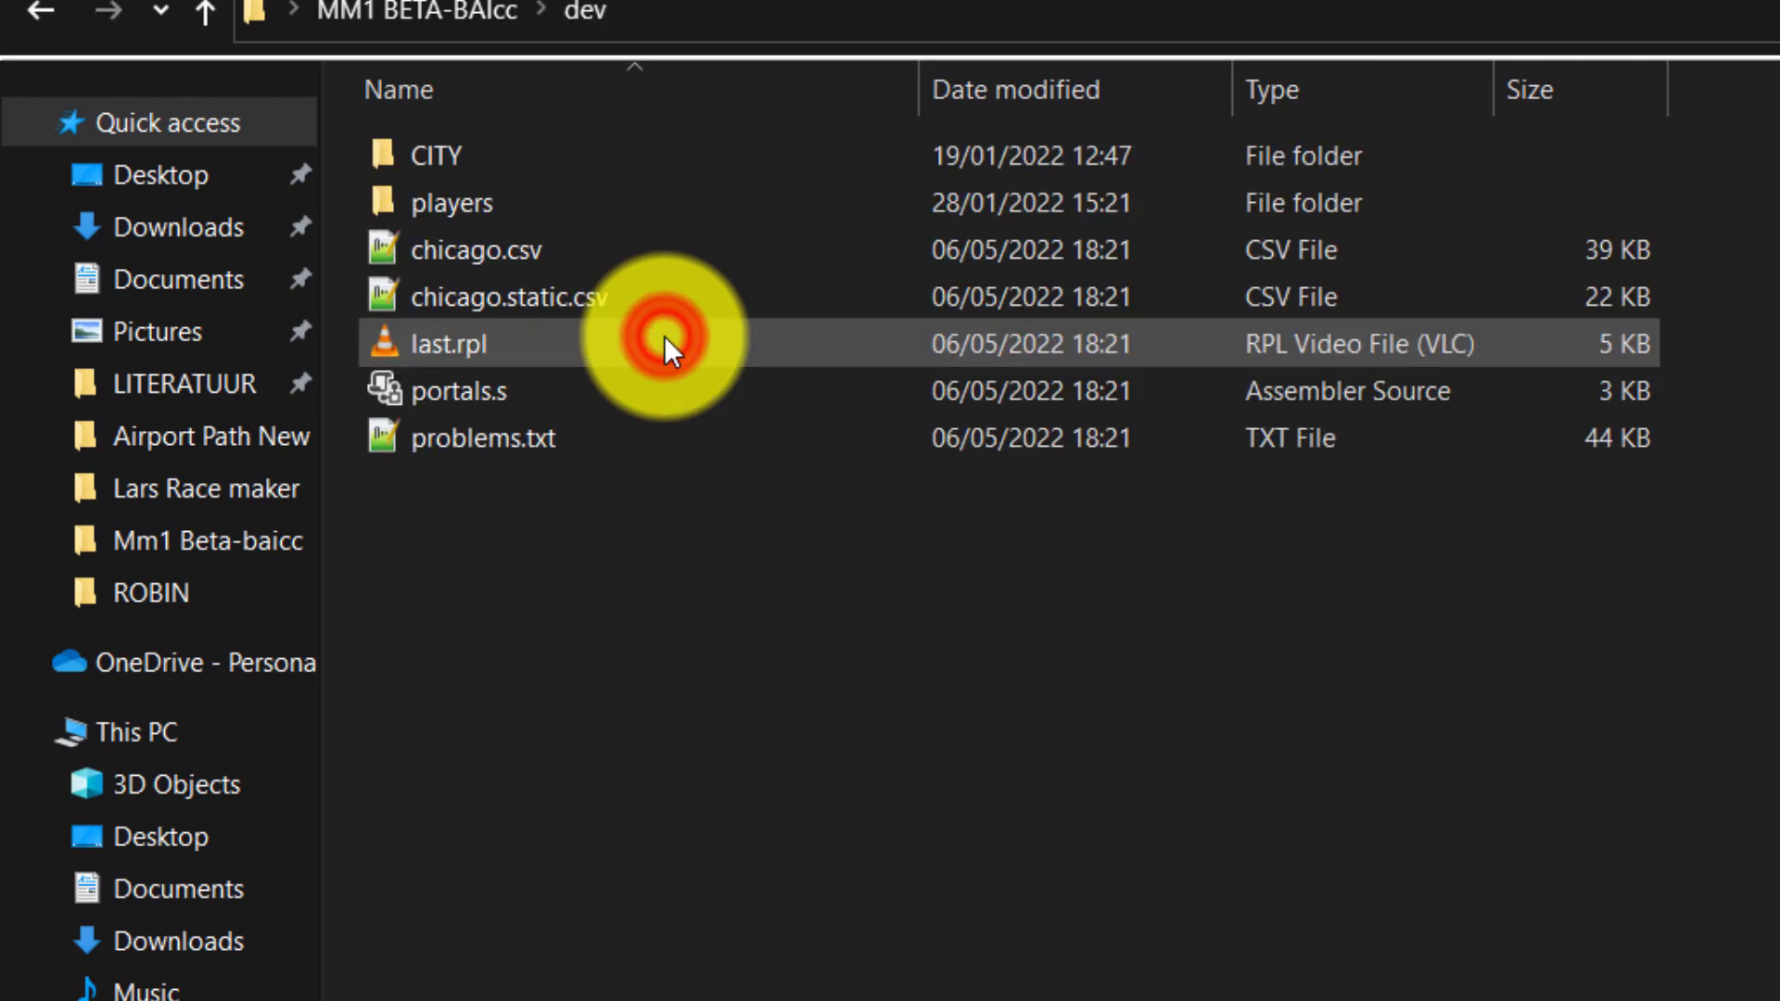
pyautogui.doubleClick(585, 152)
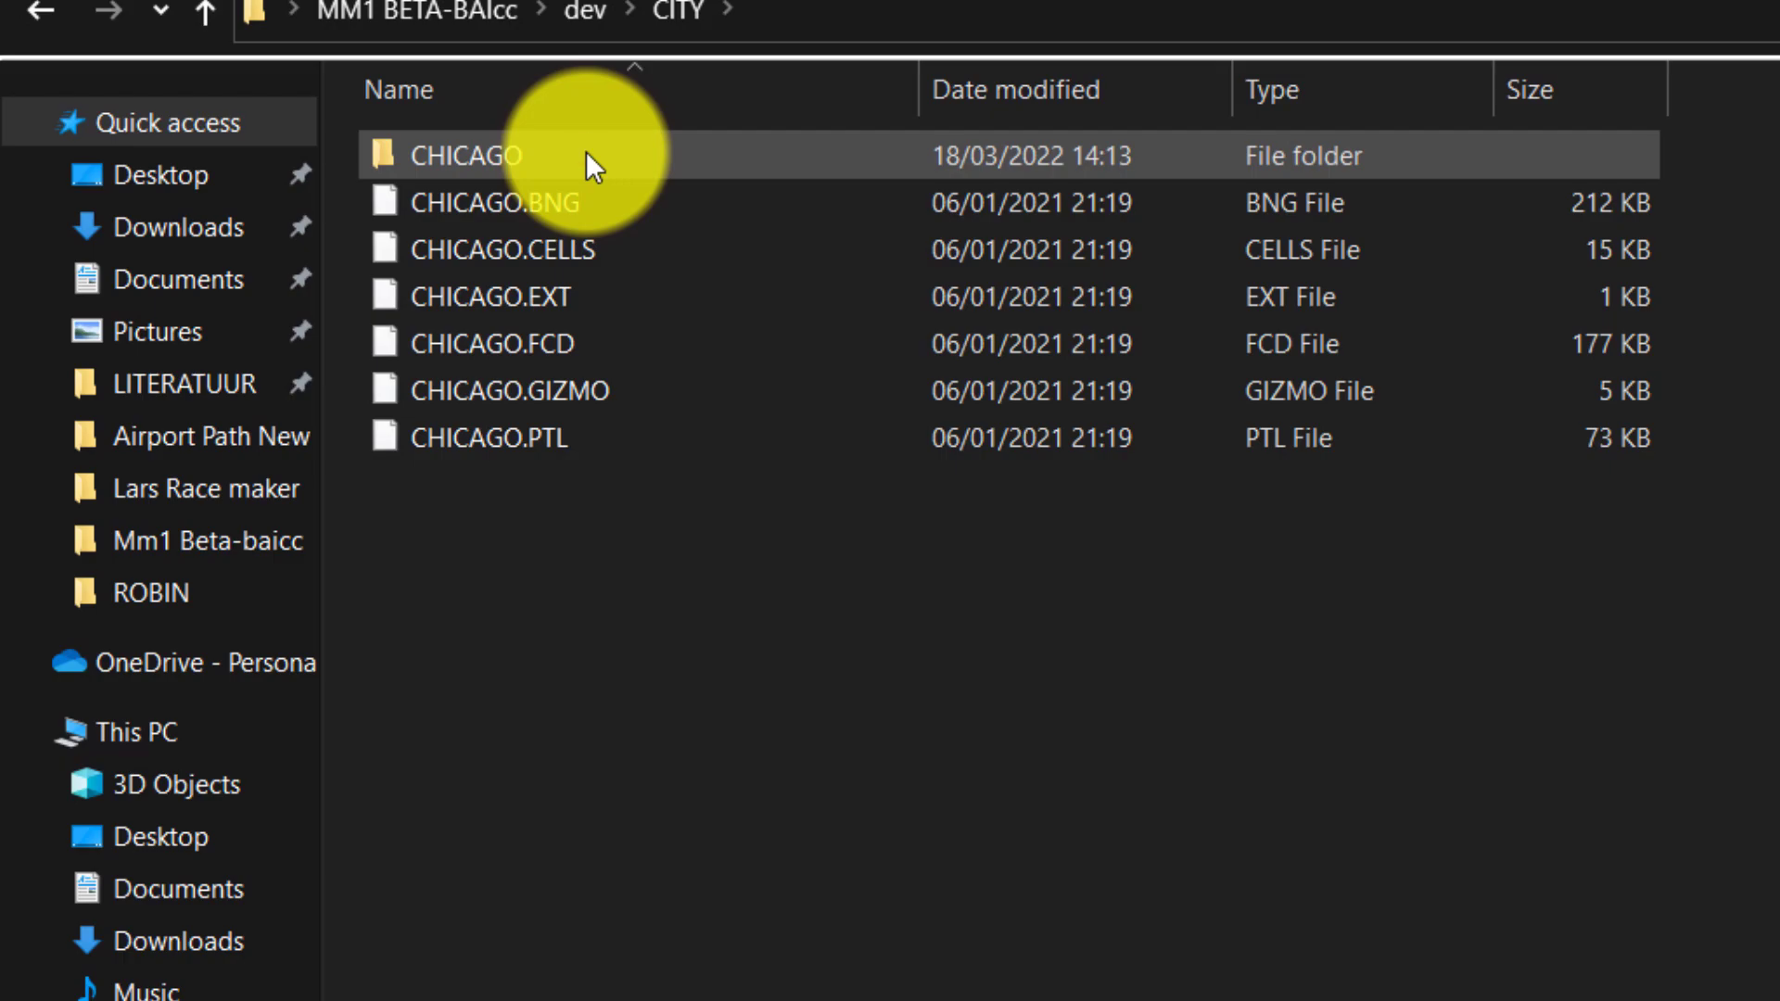
pyautogui.doubleClick(586, 152)
pyautogui.moveTo(1766, 238)
pyautogui.mouseDown()
pyautogui.moveTo(1767, 898)
pyautogui.moveTo(1729, 477)
pyautogui.moveTo(1767, 231)
pyautogui.mouseUp()
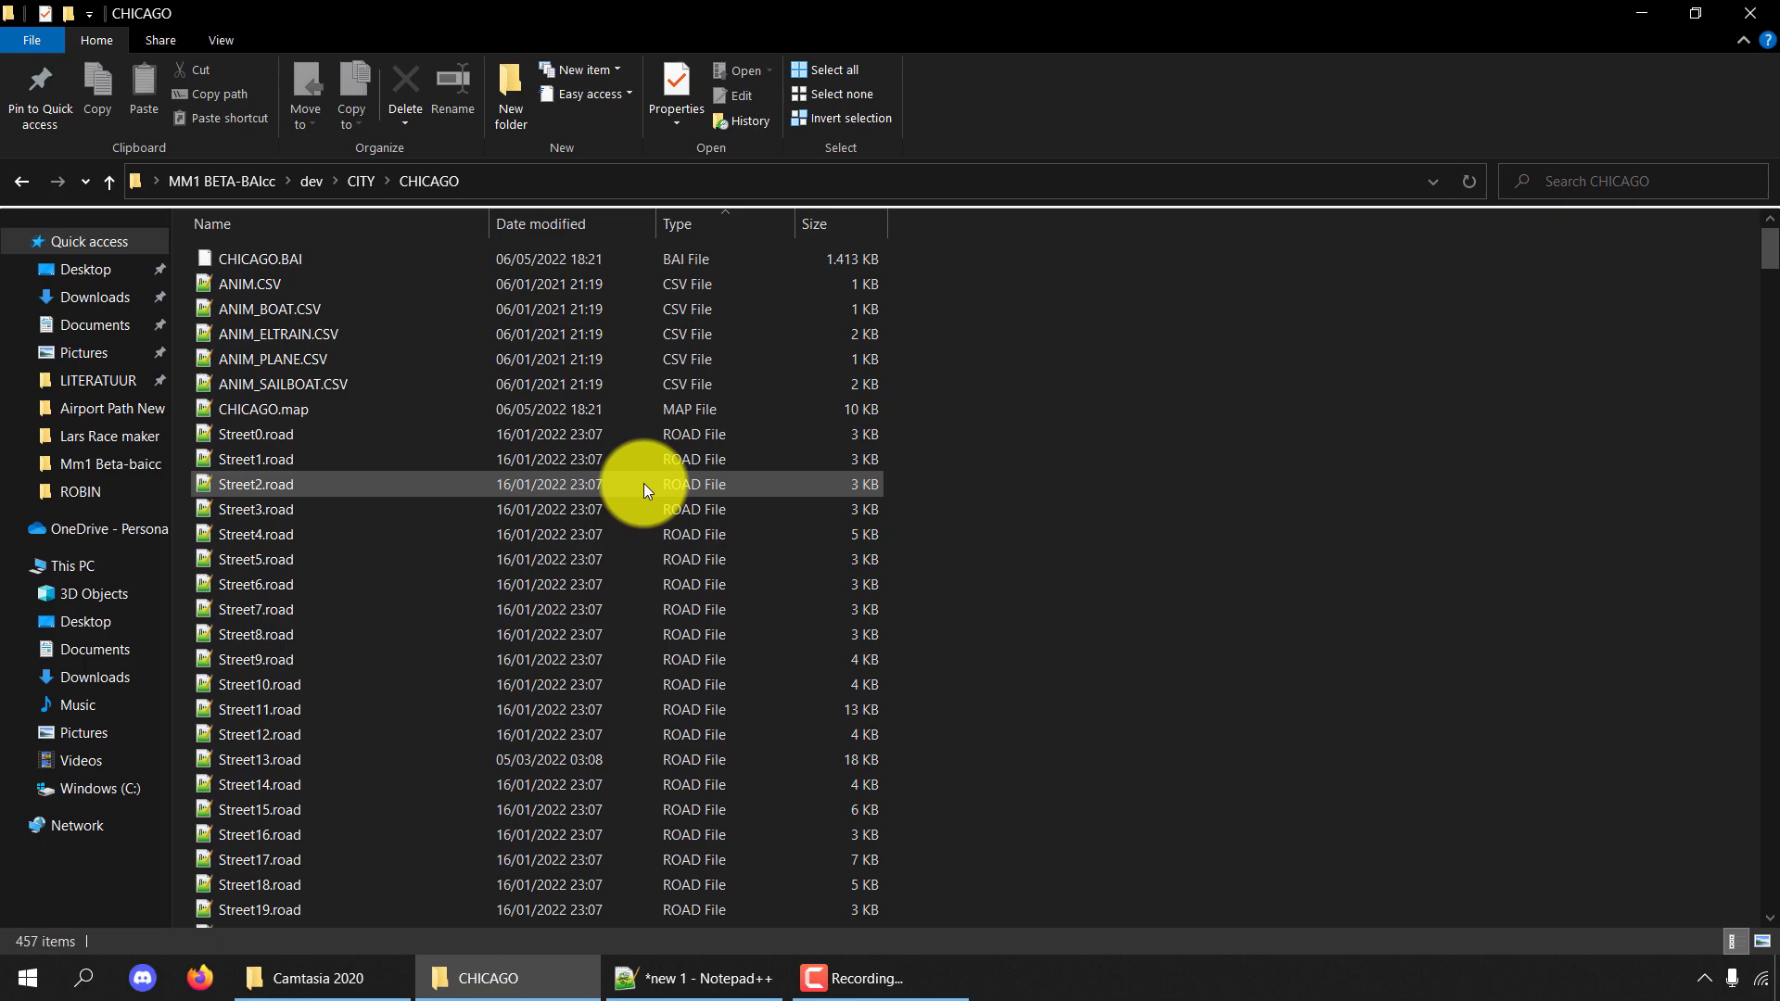
# Return to the MM1 BETA-BAIcc root folder and delete the existing Open1560 shortcut.
pyautogui.hotkey('alt', 'Up')
pyautogui.hotkey('alt', 'Up')
pyautogui.hotkey('alt', 'Up')
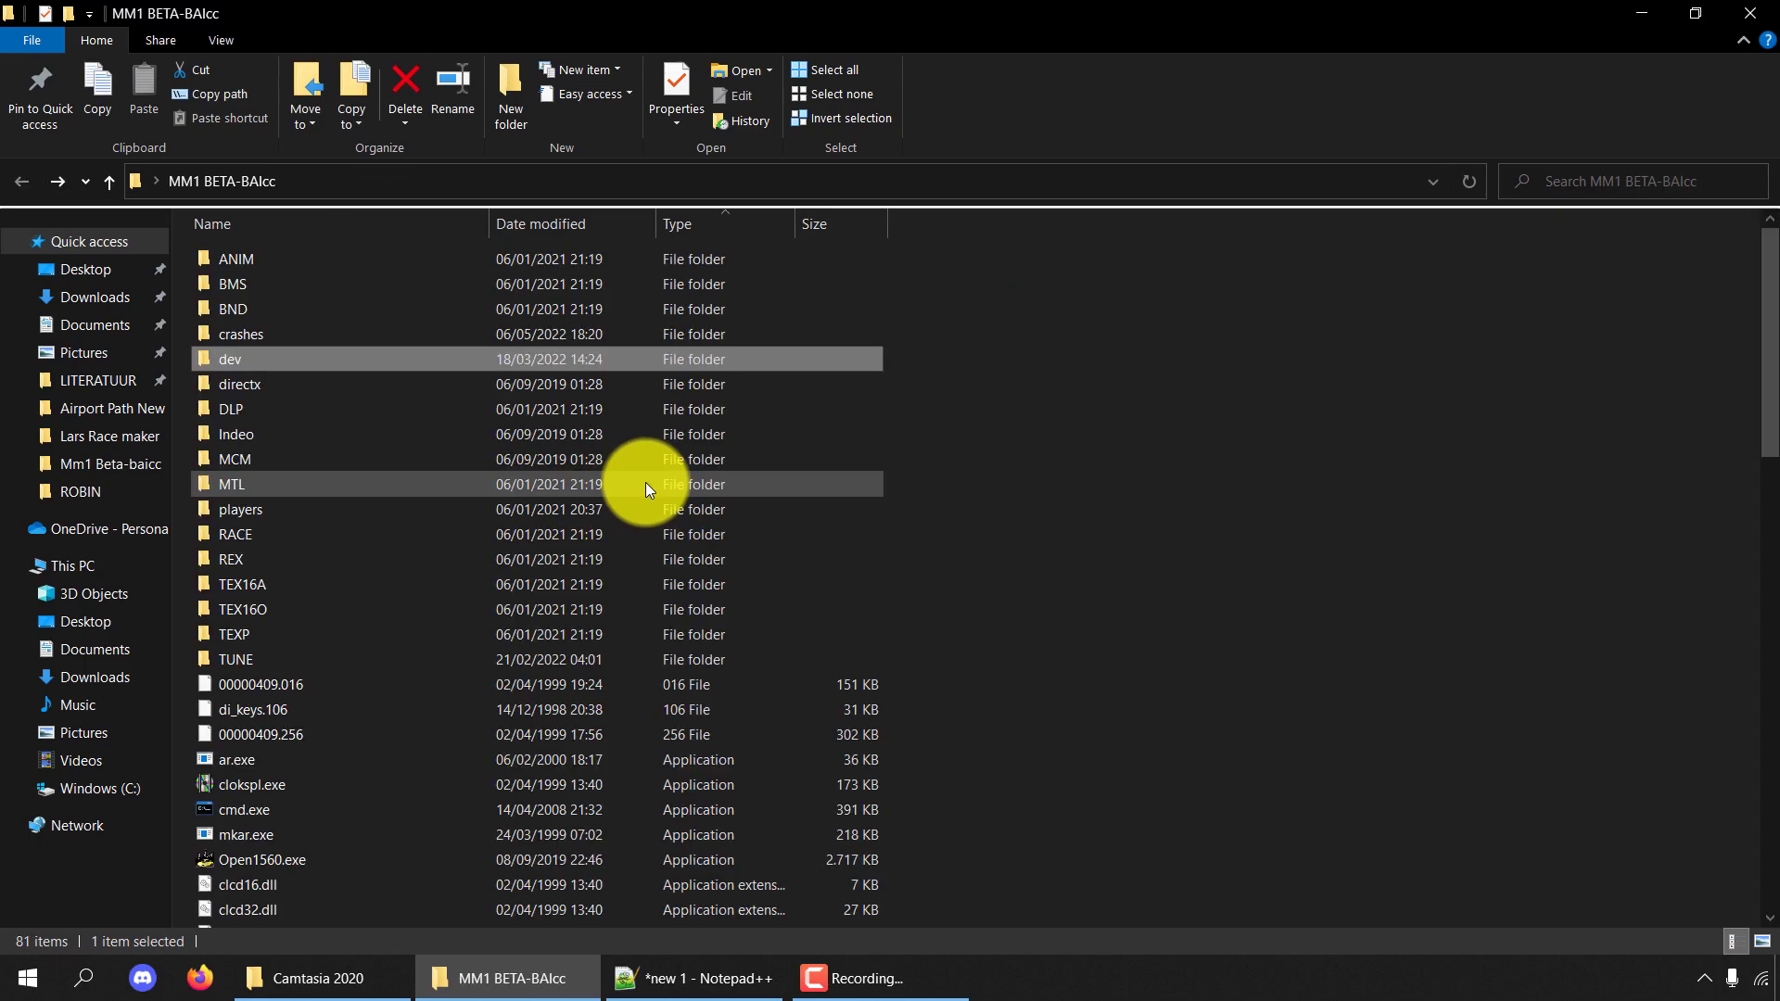
pyautogui.scroll(-1, 610, 582)
pyautogui.scroll(-15, 610, 590)
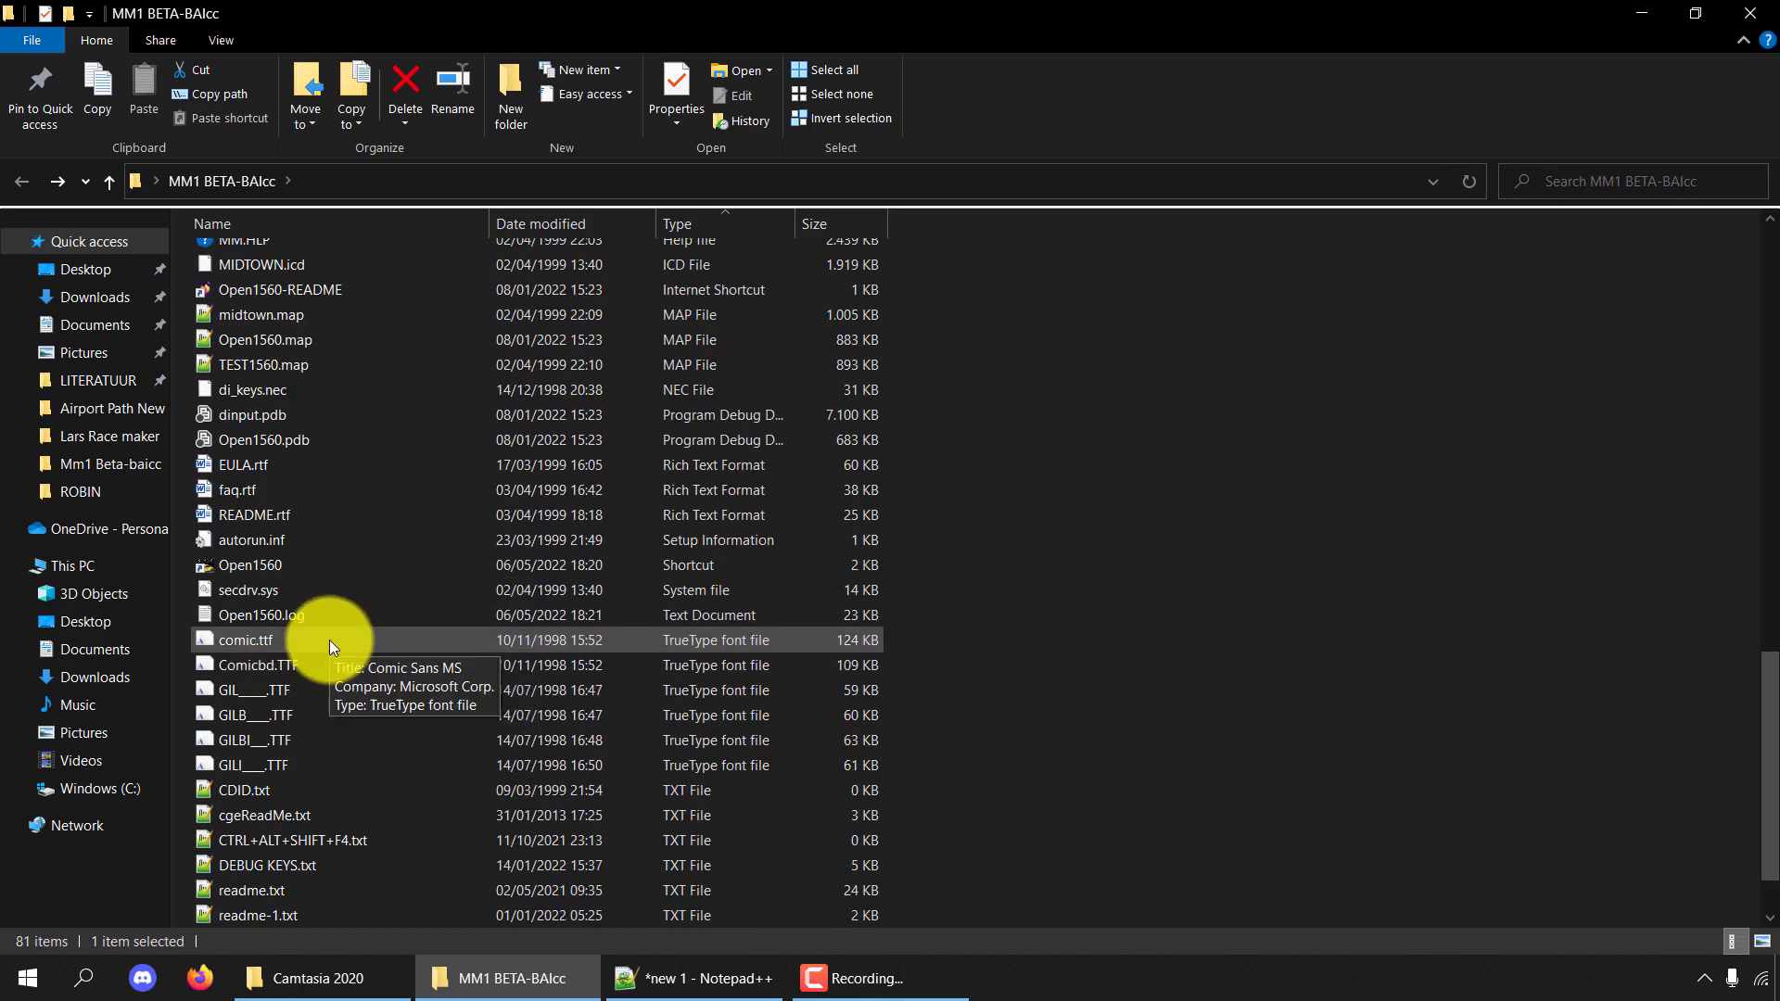
pyautogui.click(269, 564)
pyautogui.rightClick(269, 563)
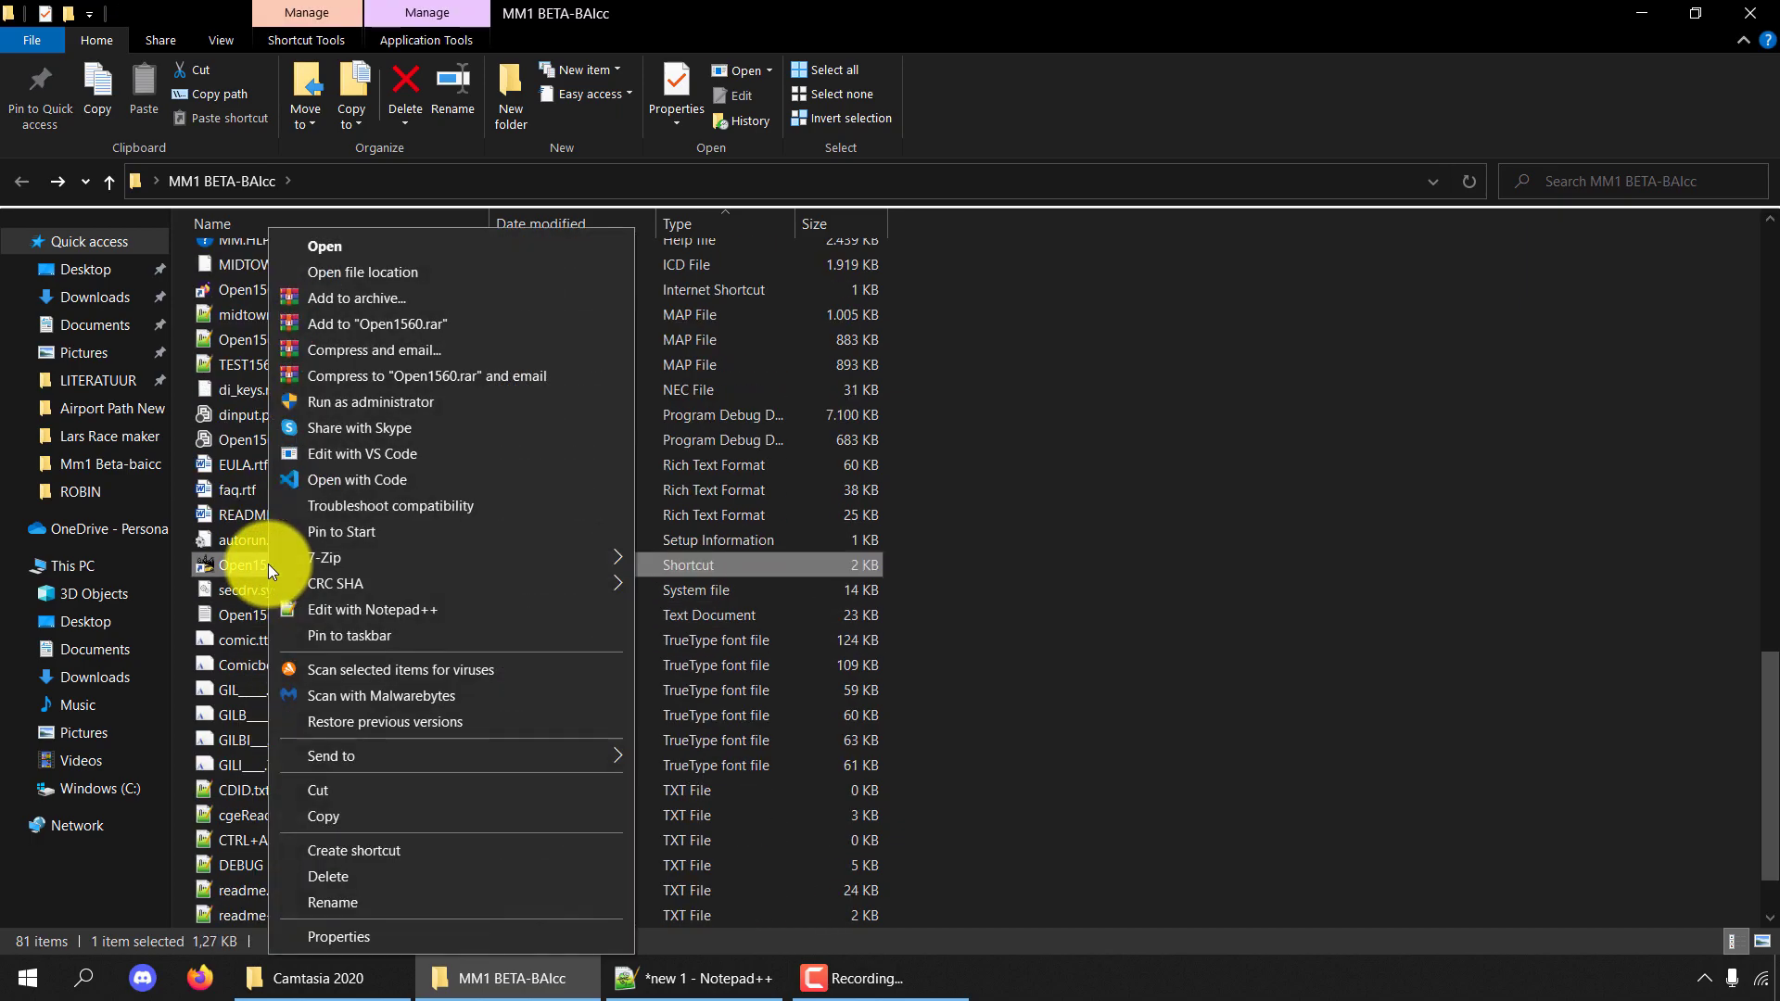
pyautogui.click(370, 879)
# Create a new shortcut to Open1560.exe in the same folder.
pyautogui.scroll(8, 365, 777)
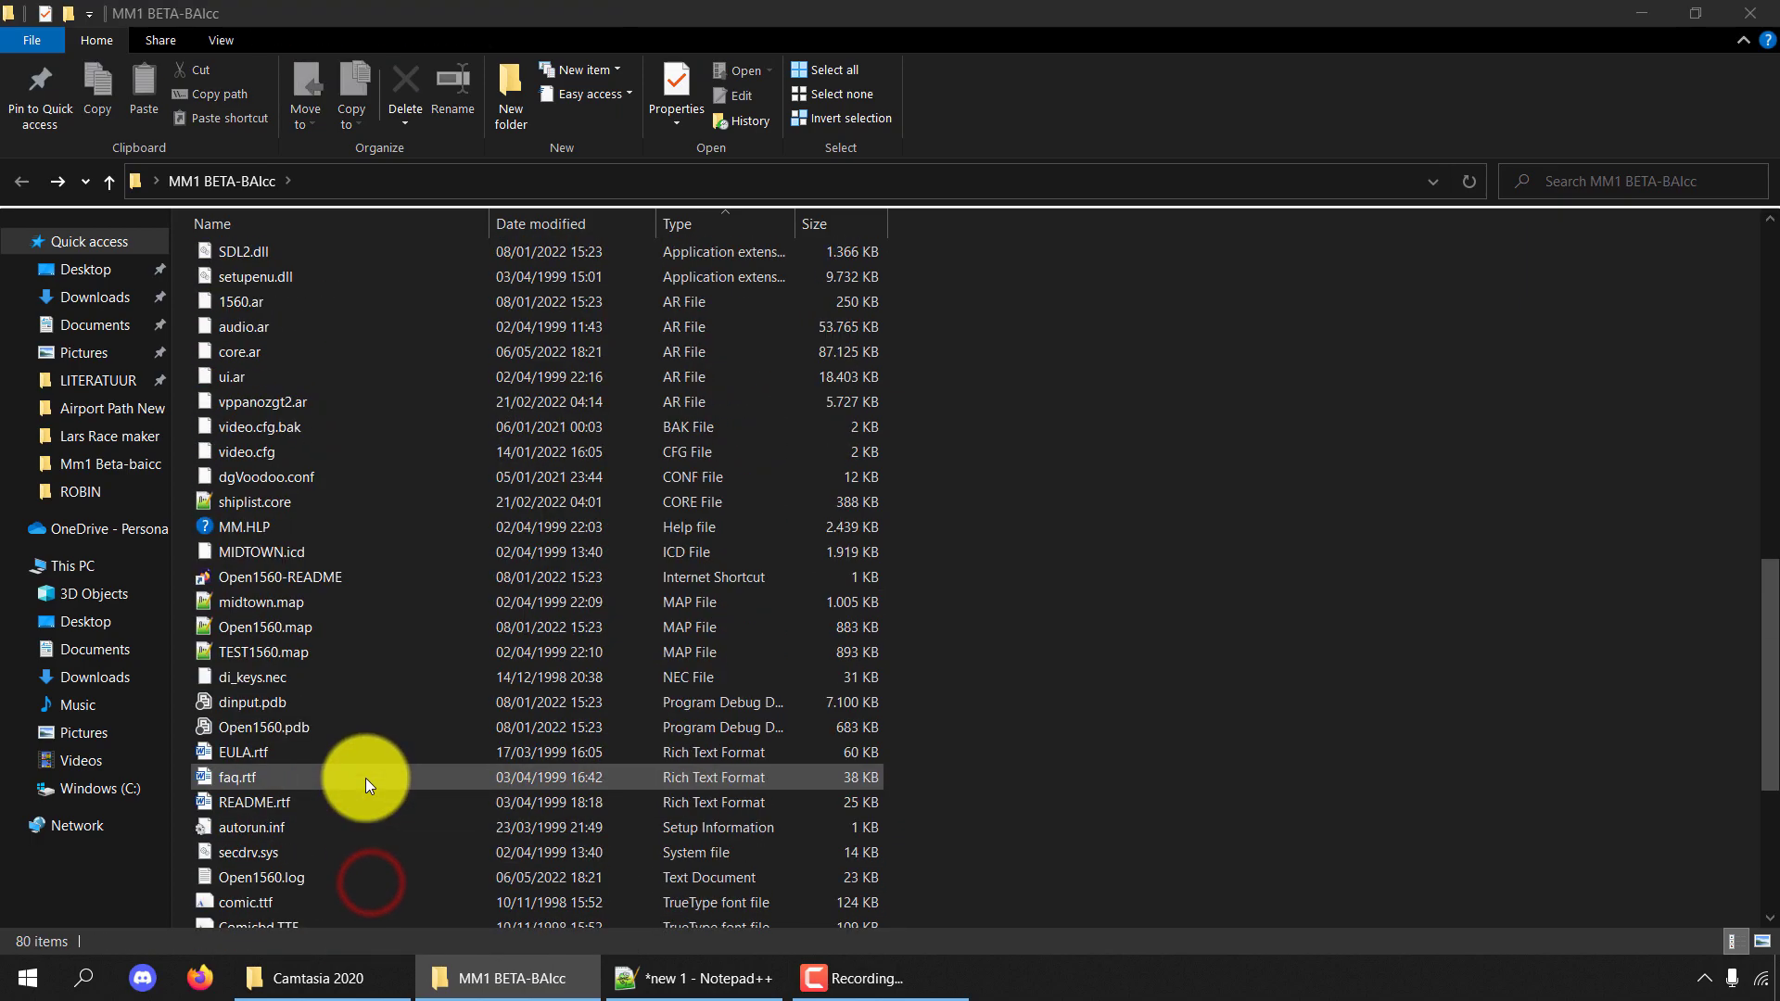
pyautogui.click(288, 556)
pyautogui.rightClick(289, 556)
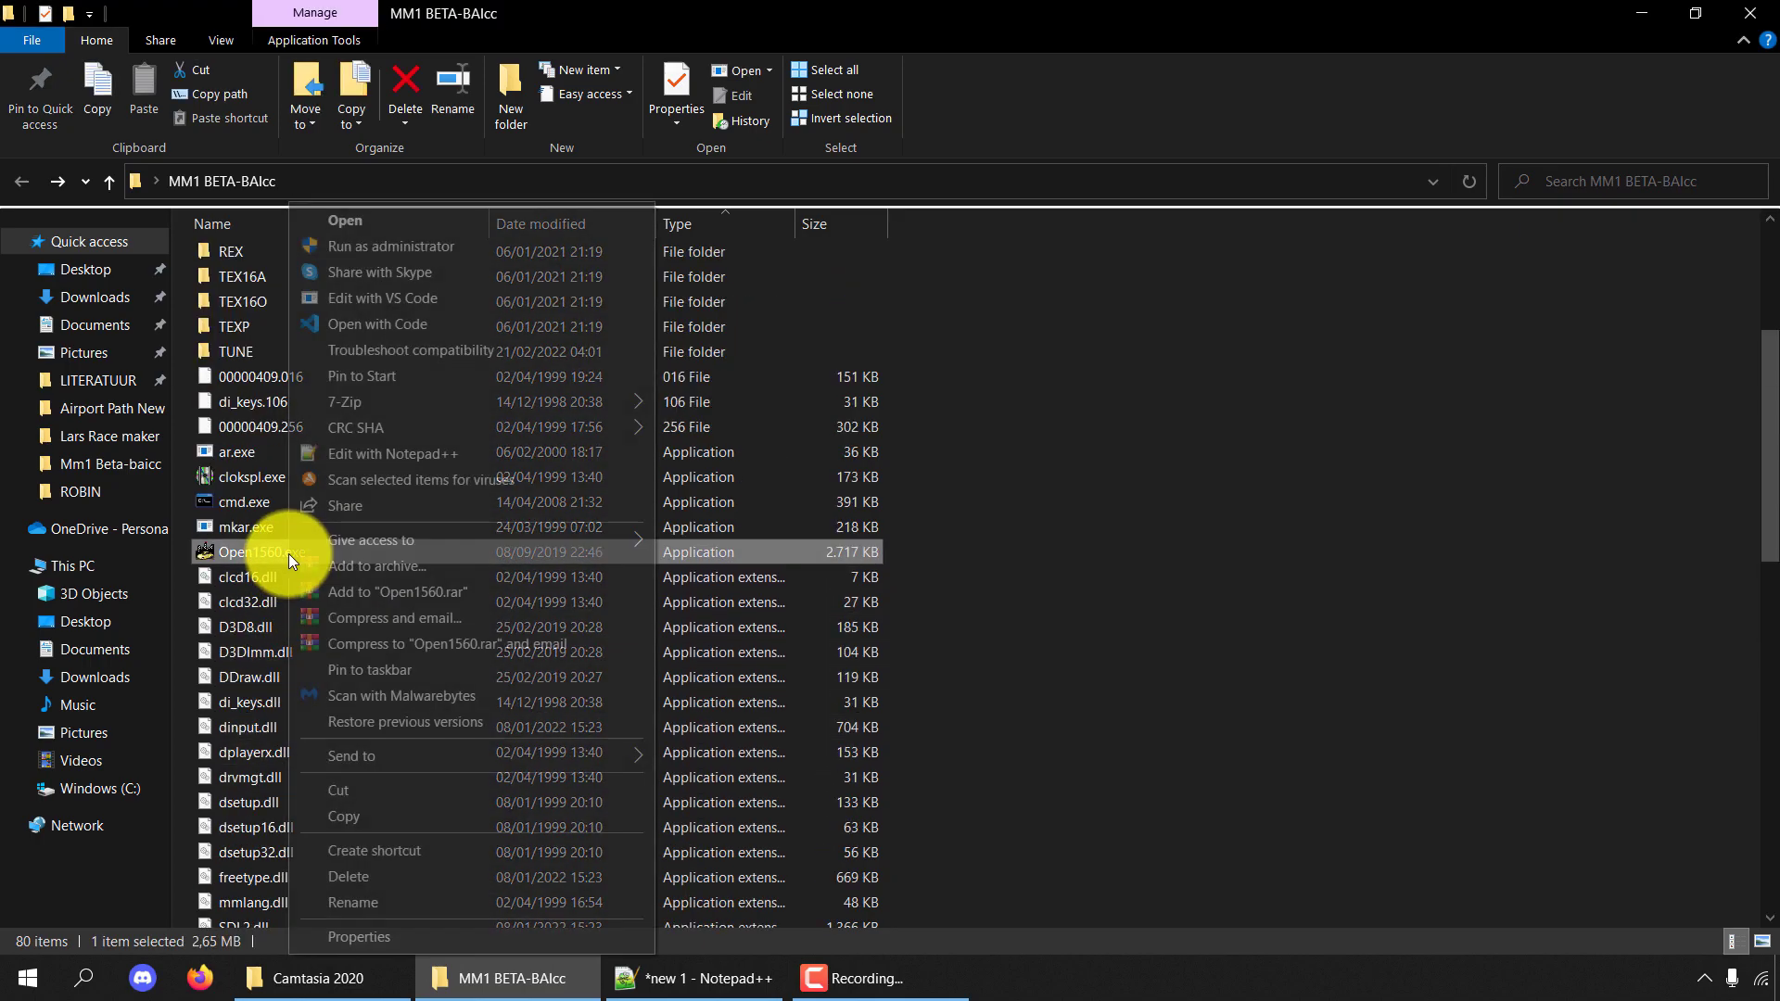
pyautogui.click(427, 853)
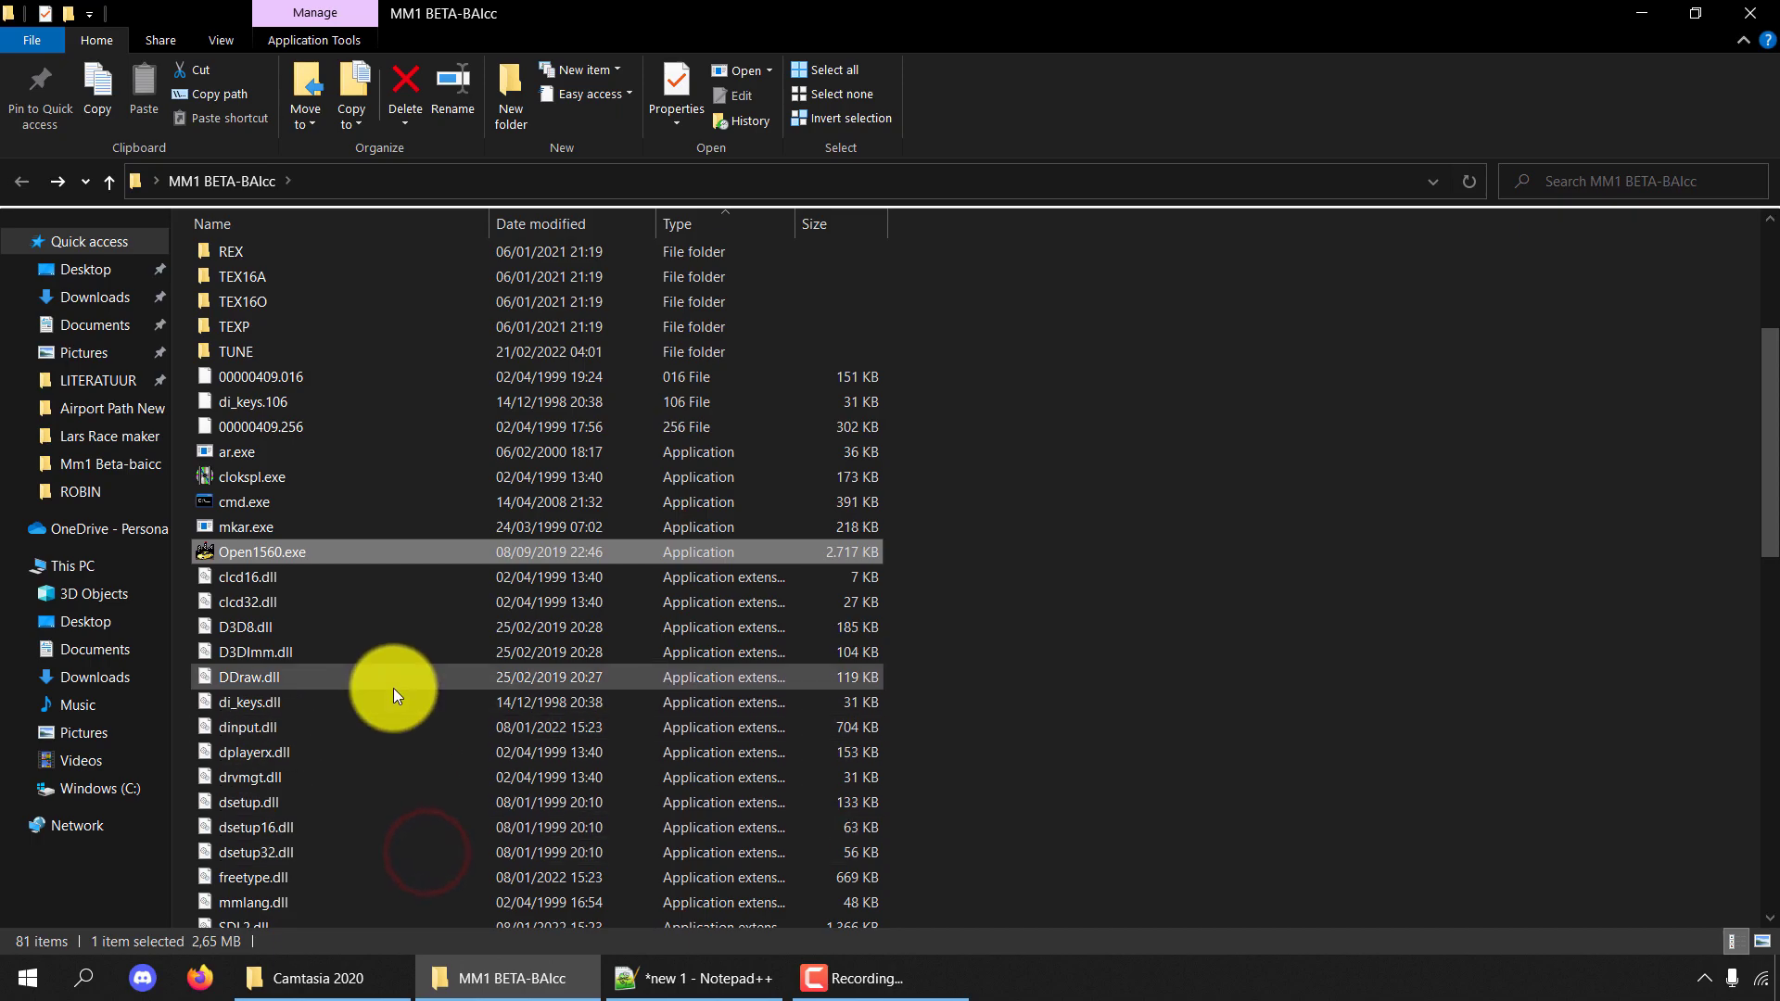
# Rename the new shortcut to Open1560.exe by removing the " - Shortcut" suffix.
pyautogui.scroll(-10, 393, 688)
pyautogui.scroll(-4, 393, 687)
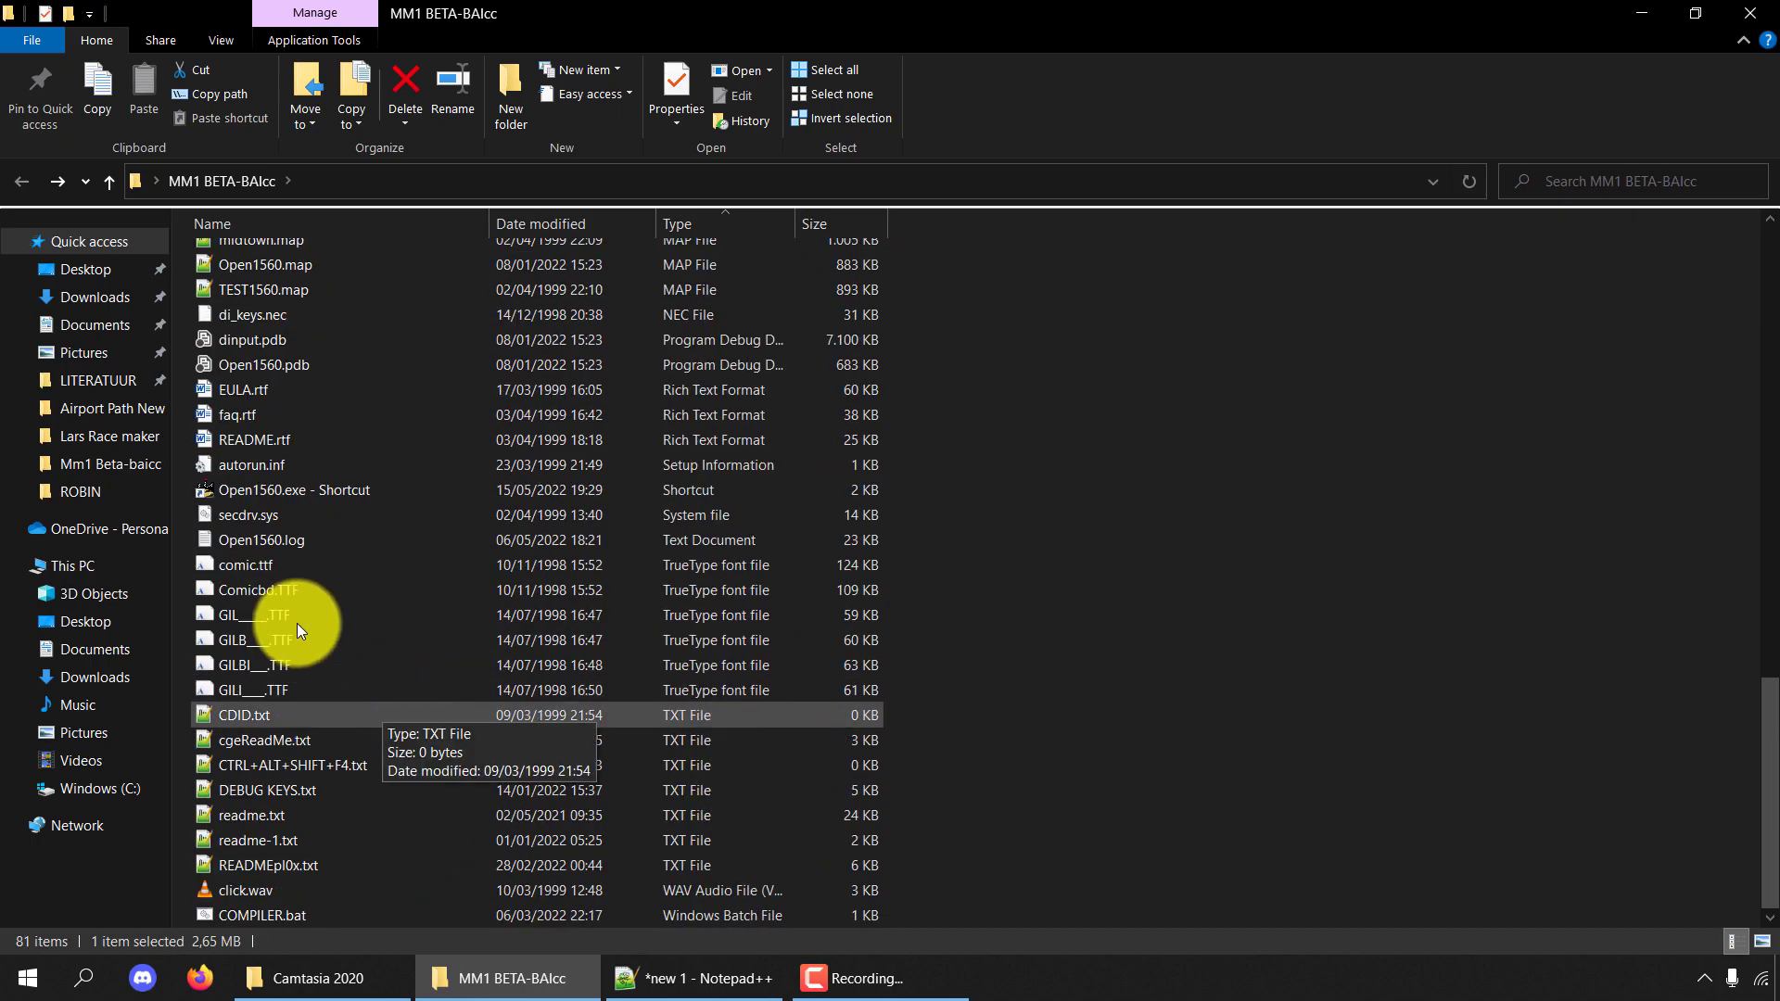
pyautogui.click(277, 490)
pyautogui.press('F2')
pyautogui.moveTo(384, 488); pyautogui.dragTo(309, 514)
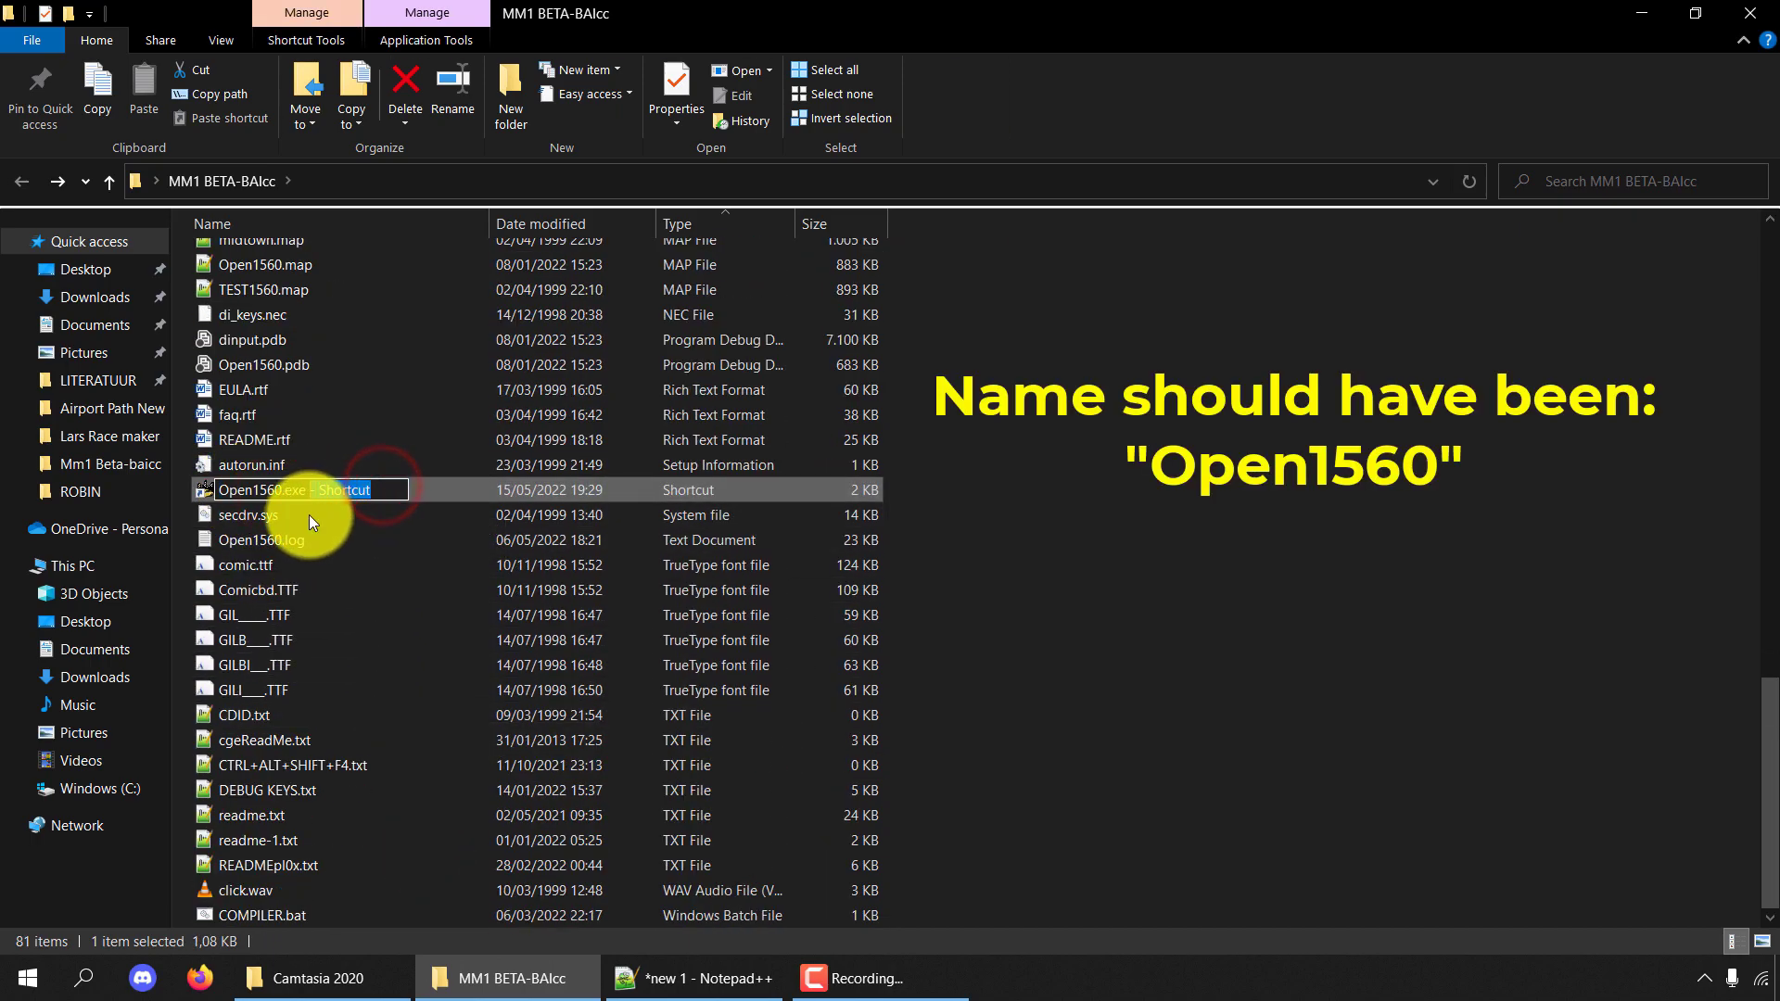
pyautogui.press('BackSpace')
pyautogui.press('Return')
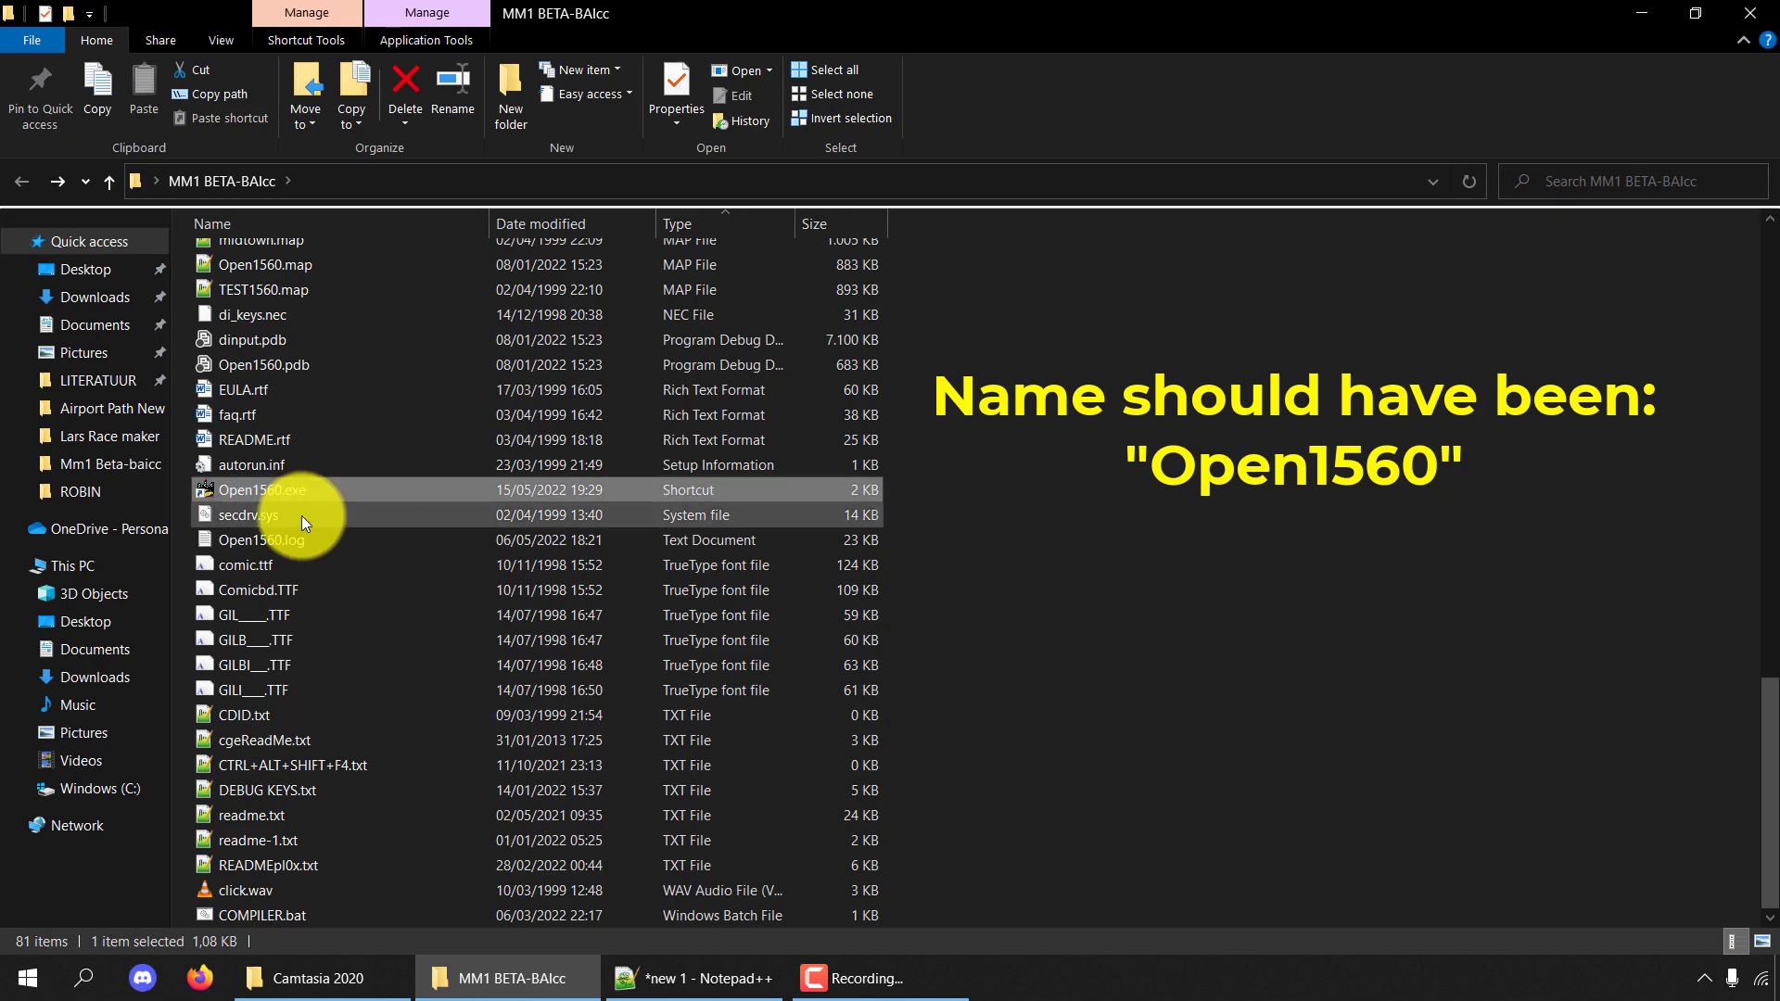
# Open the properties of the Open1560.exe shortcut and place the cursor at the end of its target path.
pyautogui.rightClick(321, 494)
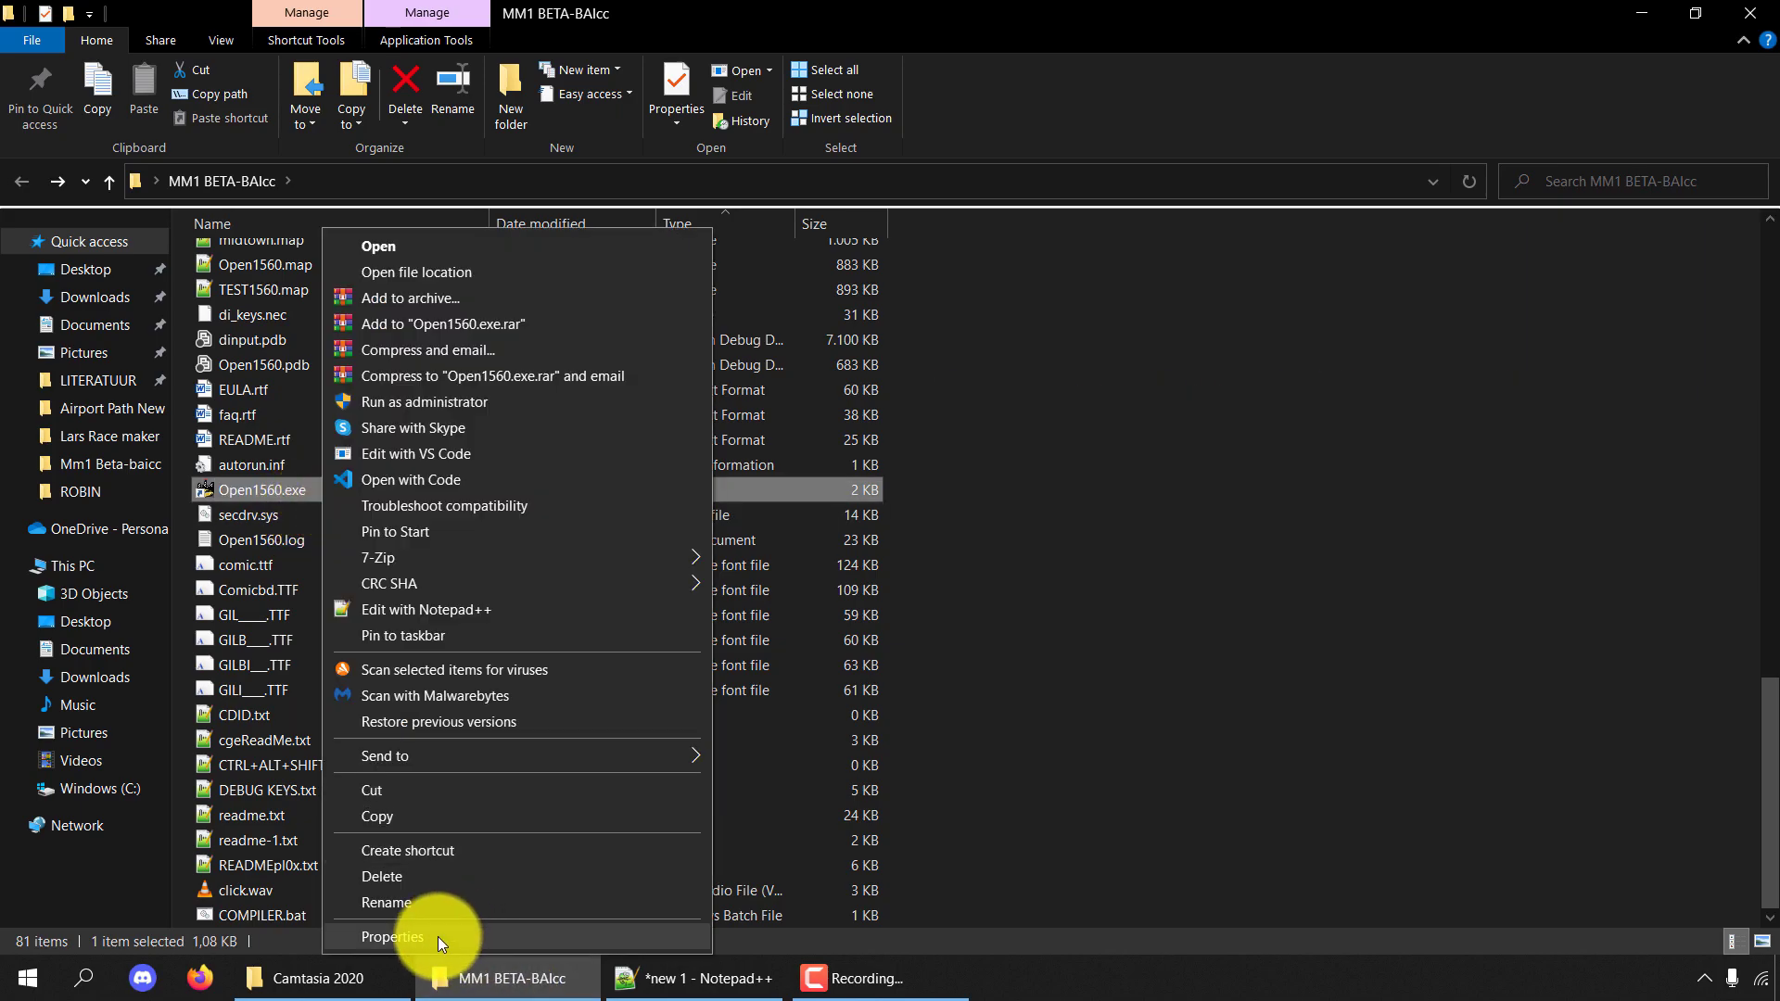
pyautogui.click(438, 936)
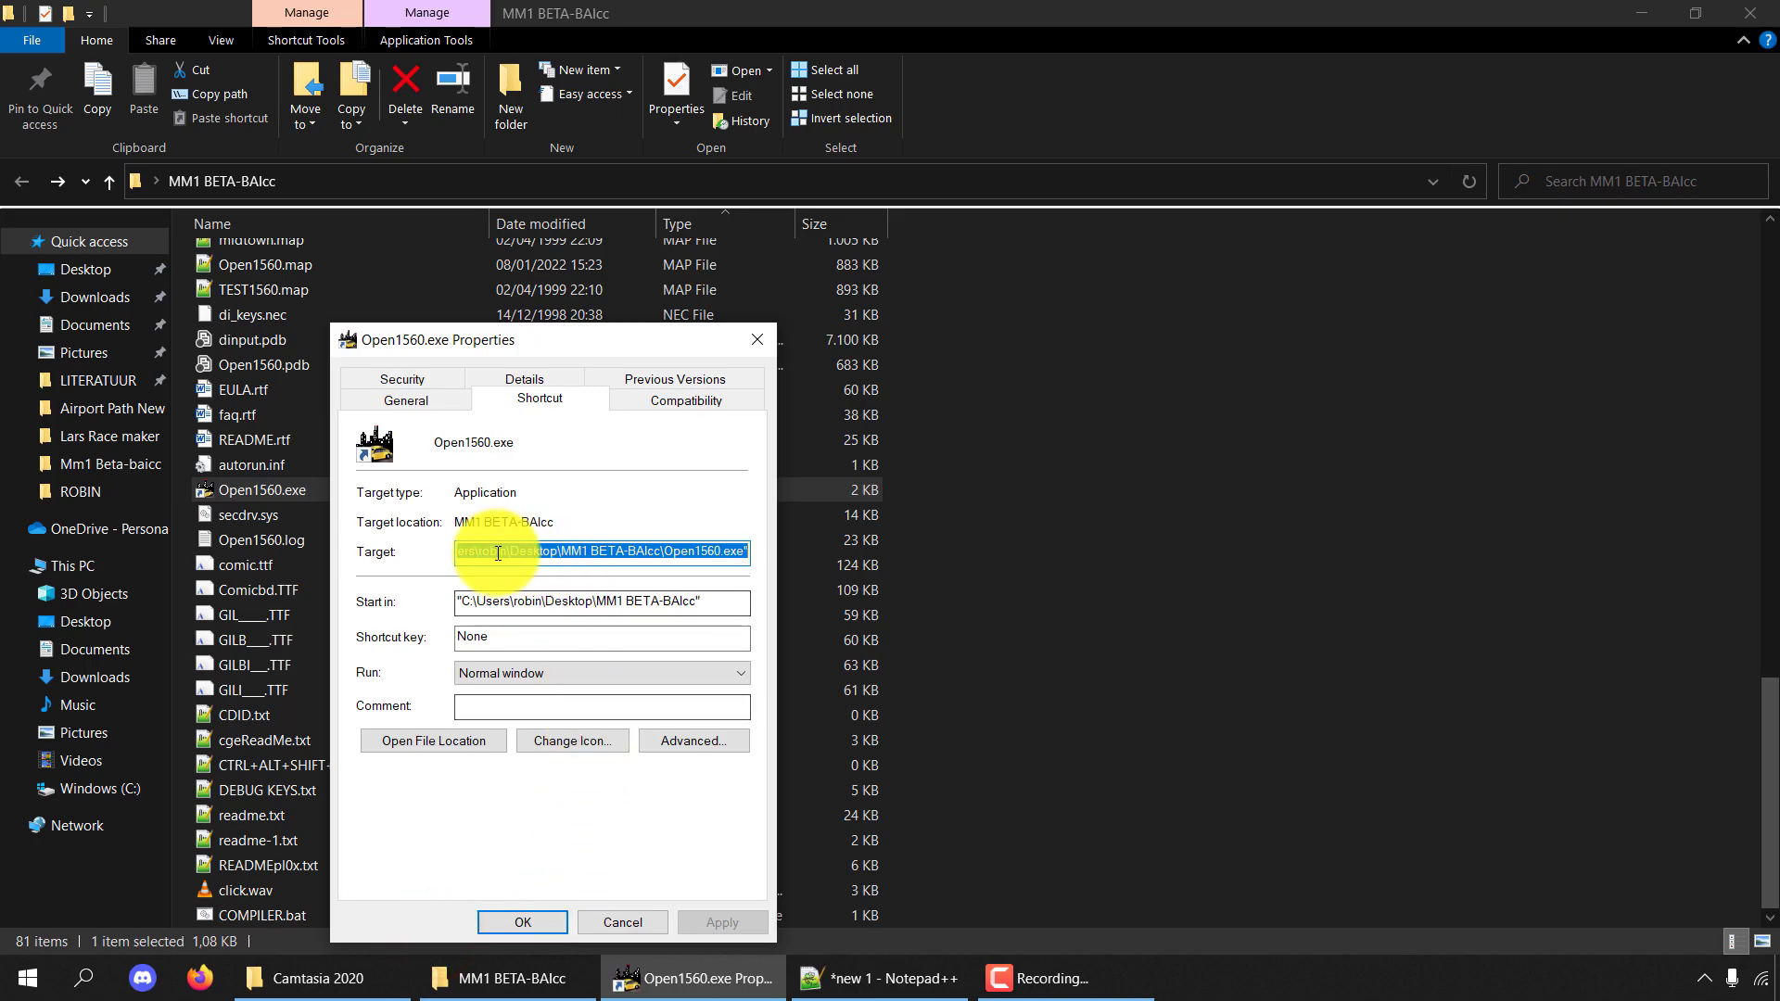
pyautogui.click(738, 551)
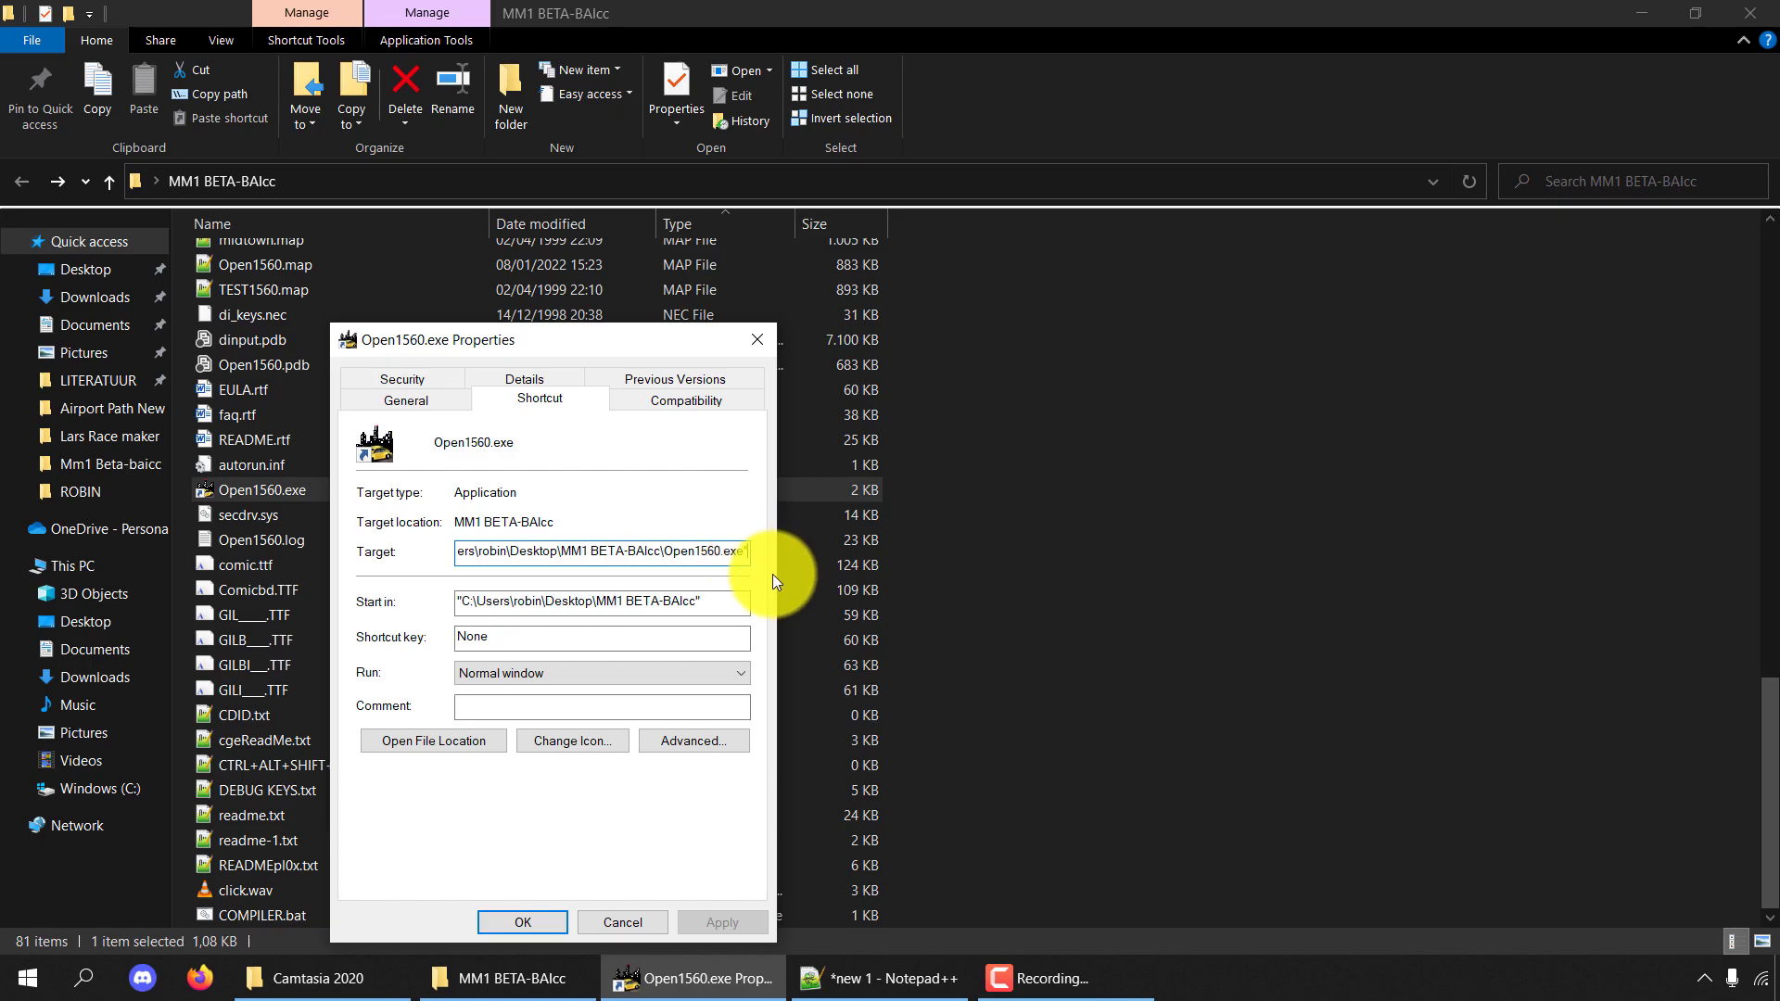
# Switch to Notepad++ and copy the launch options "-path ./dev -allrace -allcars -f -maxcops 16 -speedrun" from the new 2 document.
pyautogui.click(914, 981)
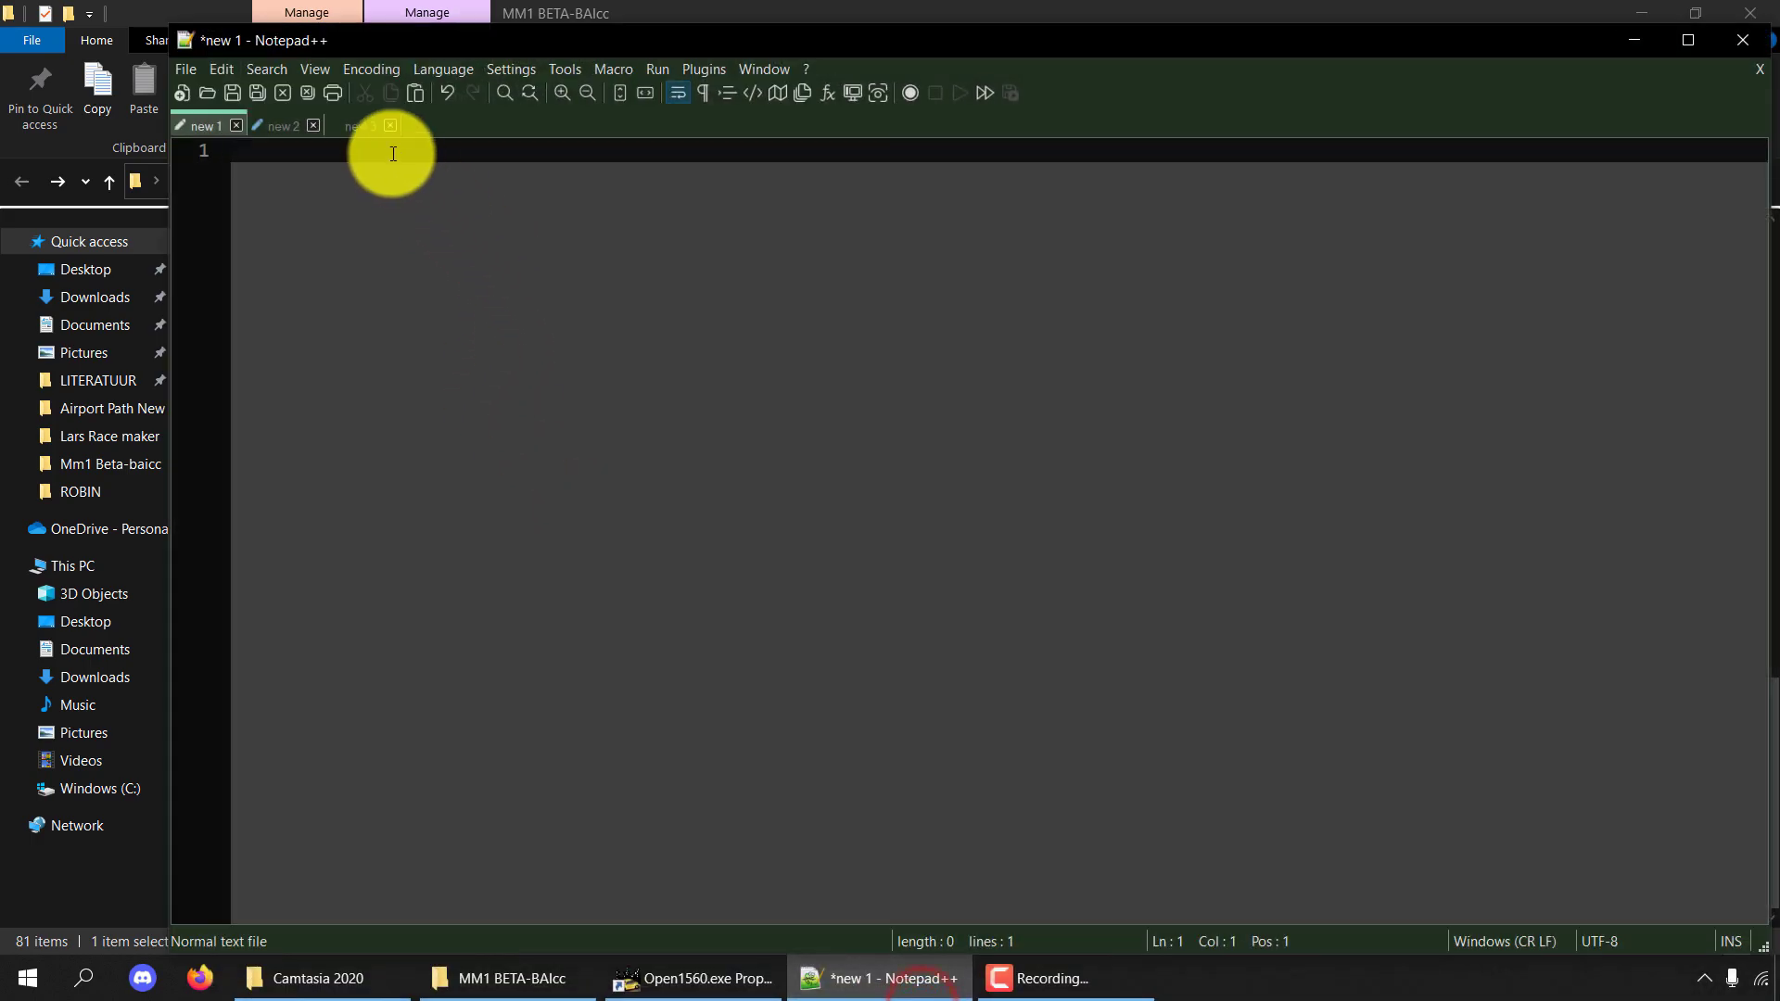
pyautogui.click(361, 126)
pyautogui.click(276, 125)
pyautogui.moveTo(910, 155); pyautogui.dragTo(262, 190)
pyautogui.hotkey('ctrl', 'c')
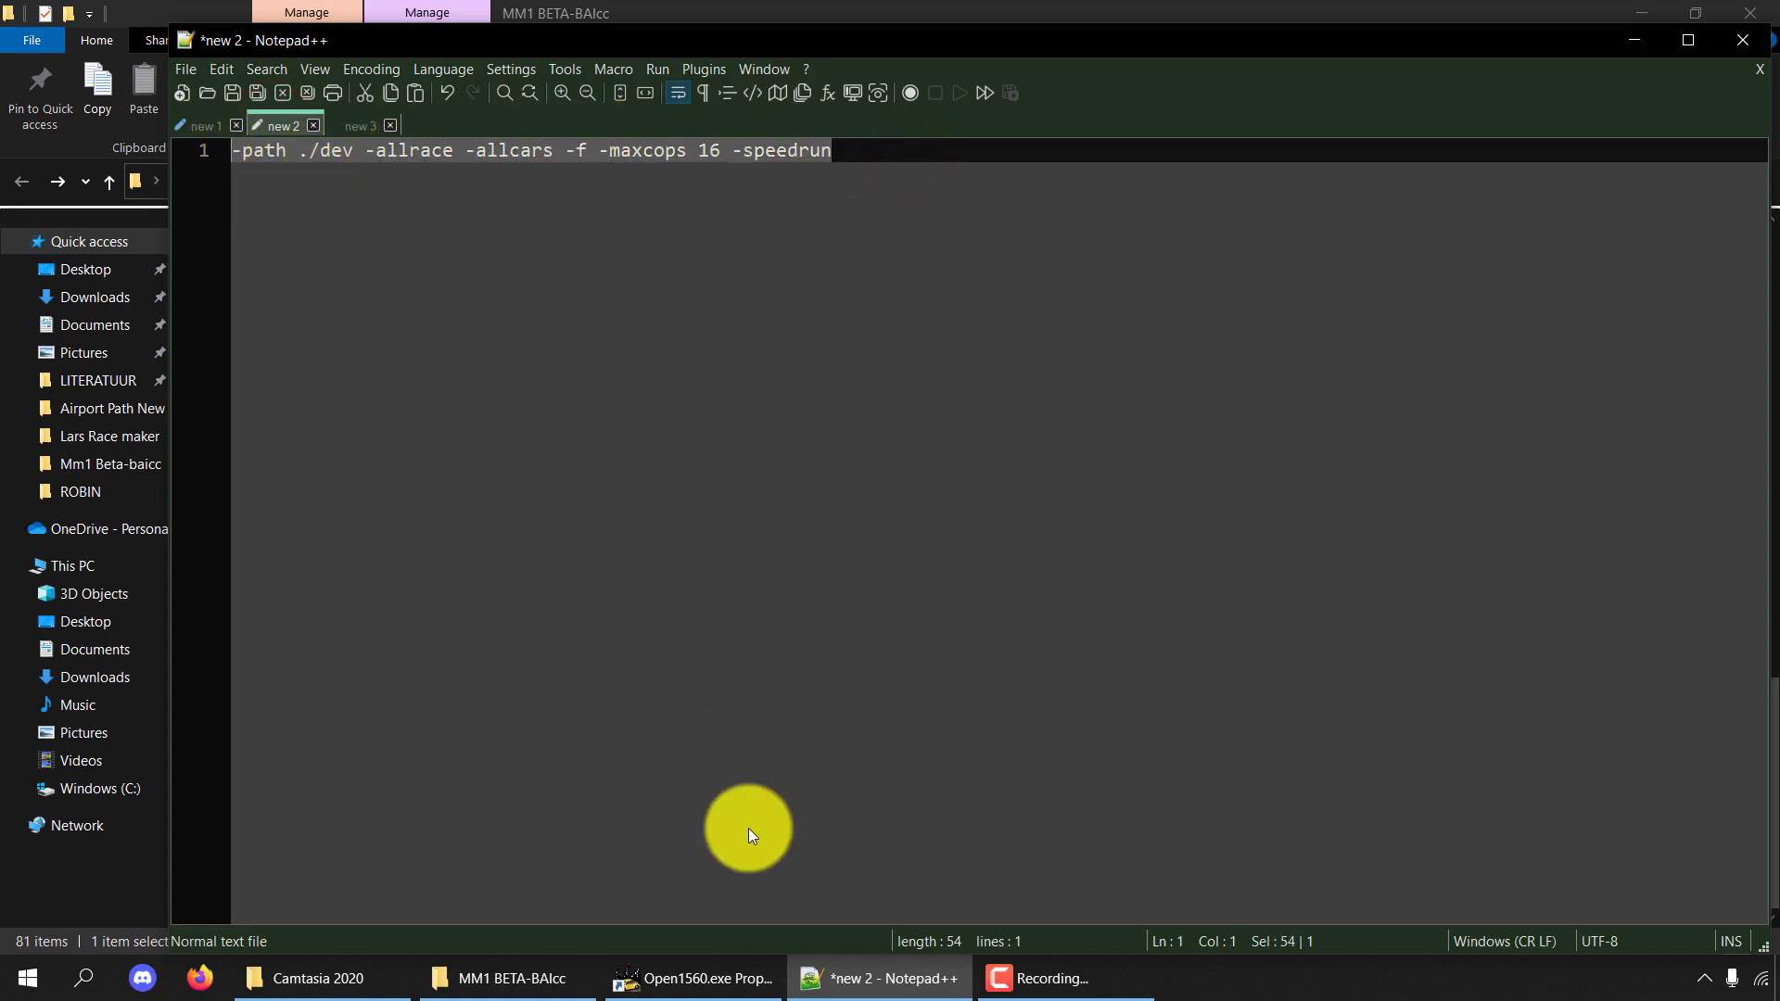
# Append the copied launch options after a space at the end of the shortcut's target, check the junction, and save the properties.
pyautogui.click(694, 978)
pyautogui.hotkey('ctrl', 'v')
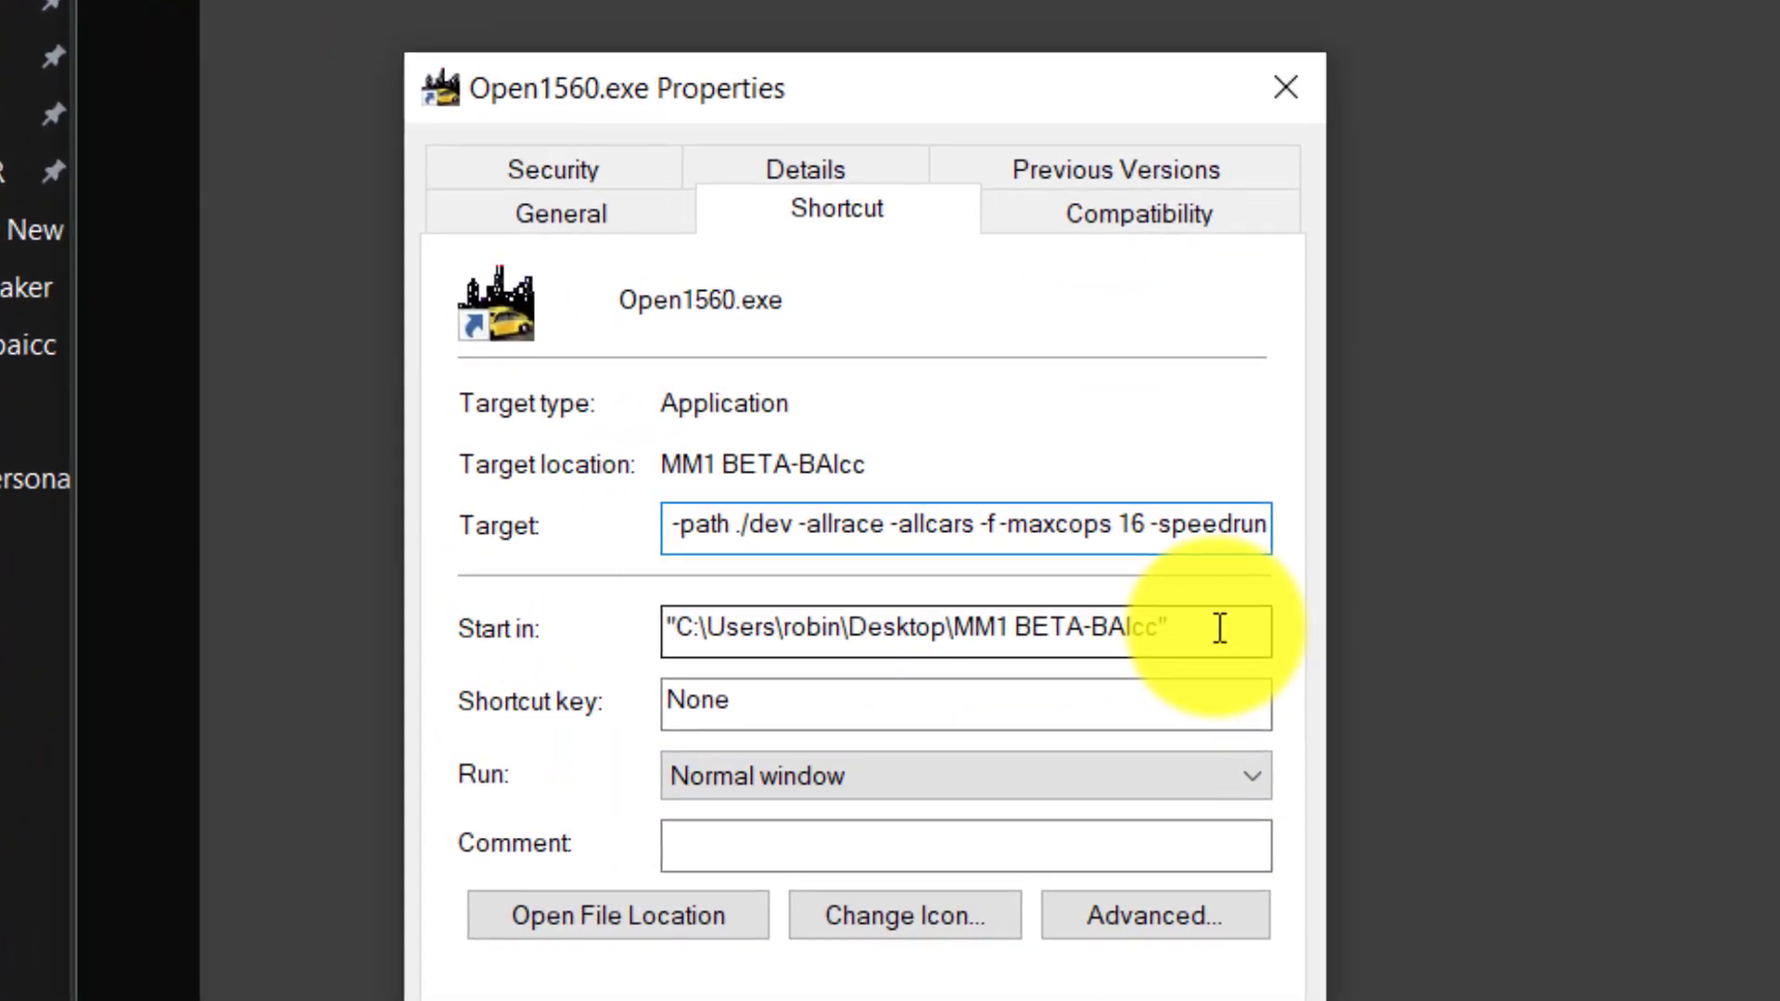
pyautogui.click(726, 524)
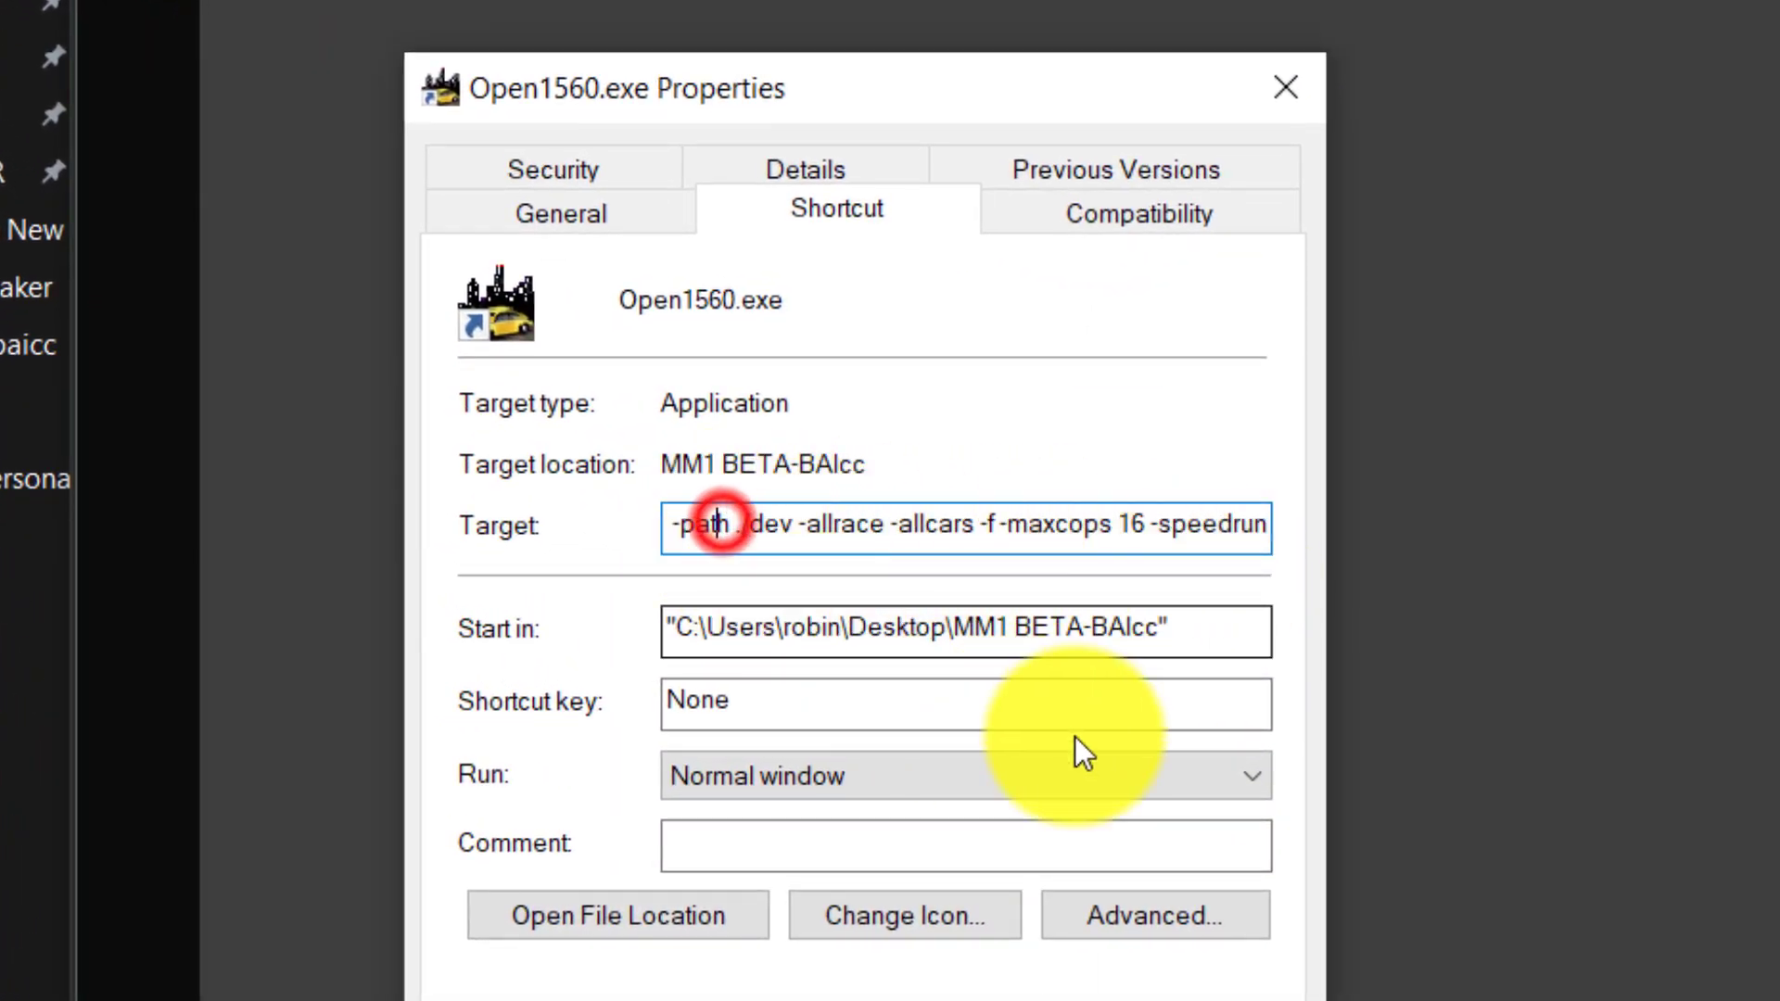
pyautogui.press('Left')
pyautogui.press('Left')
pyautogui.press('Left')
pyautogui.press('Left')
pyautogui.press('Left')
pyautogui.press('Left')
pyautogui.press('Left')
pyautogui.press('Left')
pyautogui.press('Left')
pyautogui.press('Left')
pyautogui.press('Left')
pyautogui.press('Left')
pyautogui.press('Left')
pyautogui.press('Left')
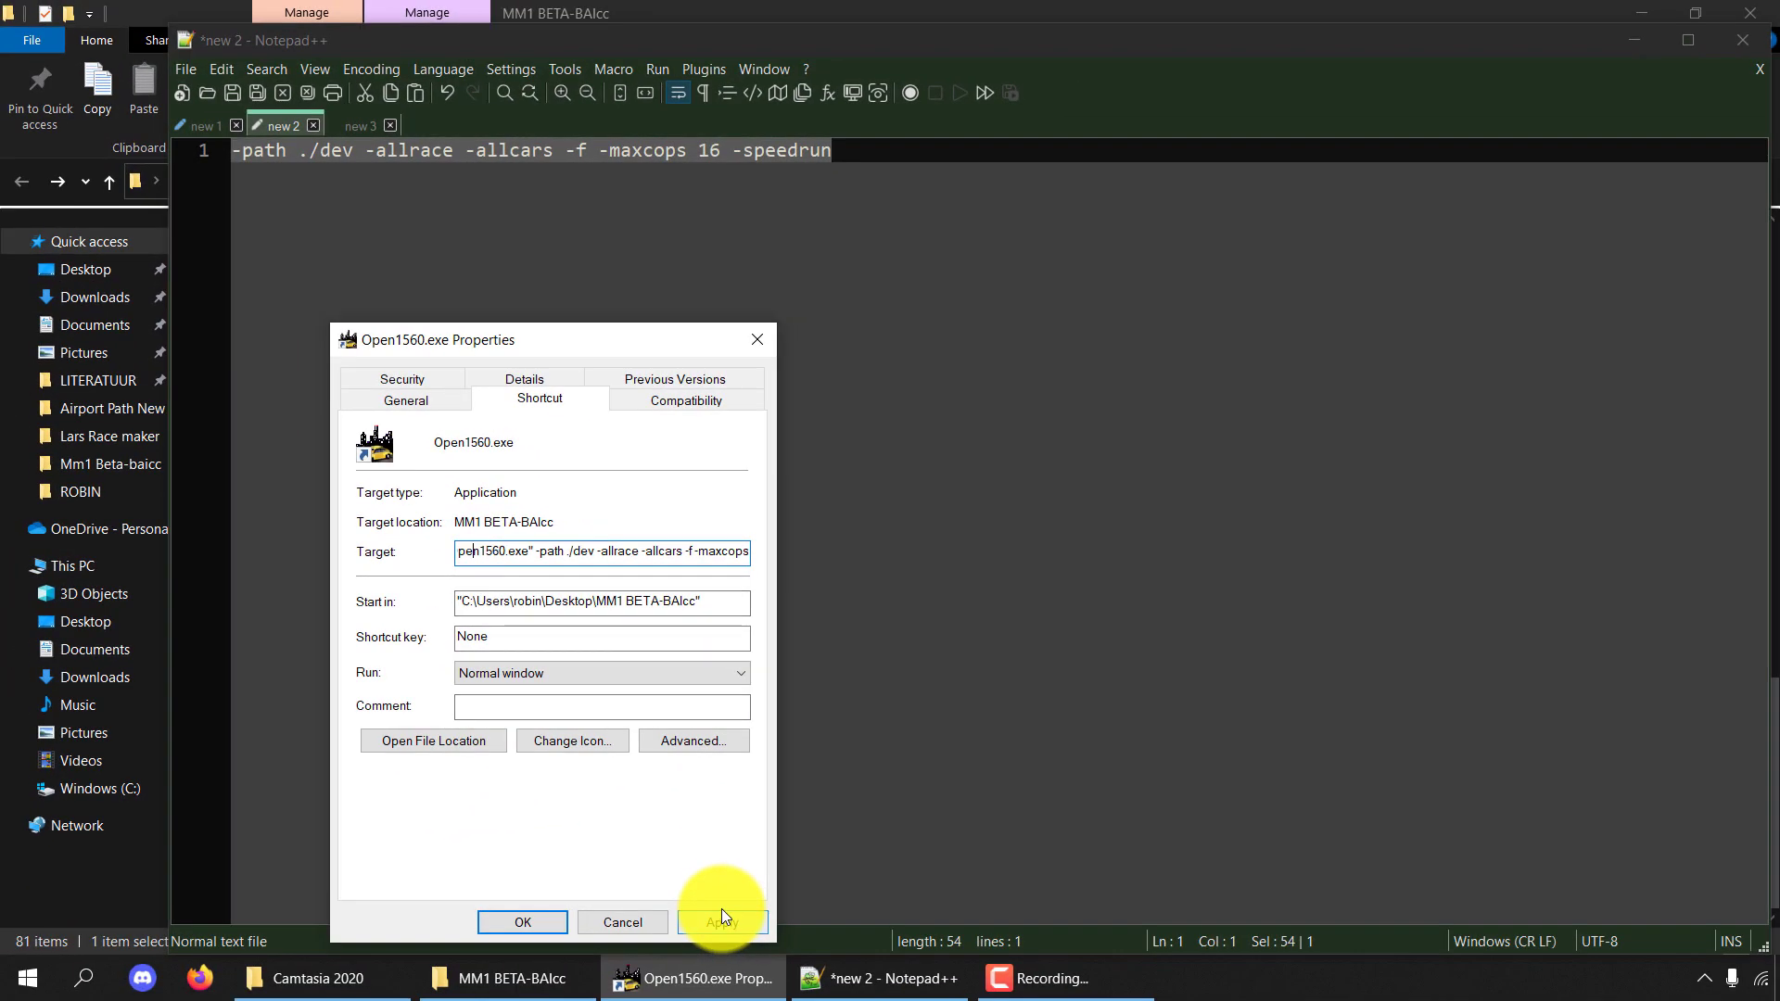
pyautogui.click(719, 921)
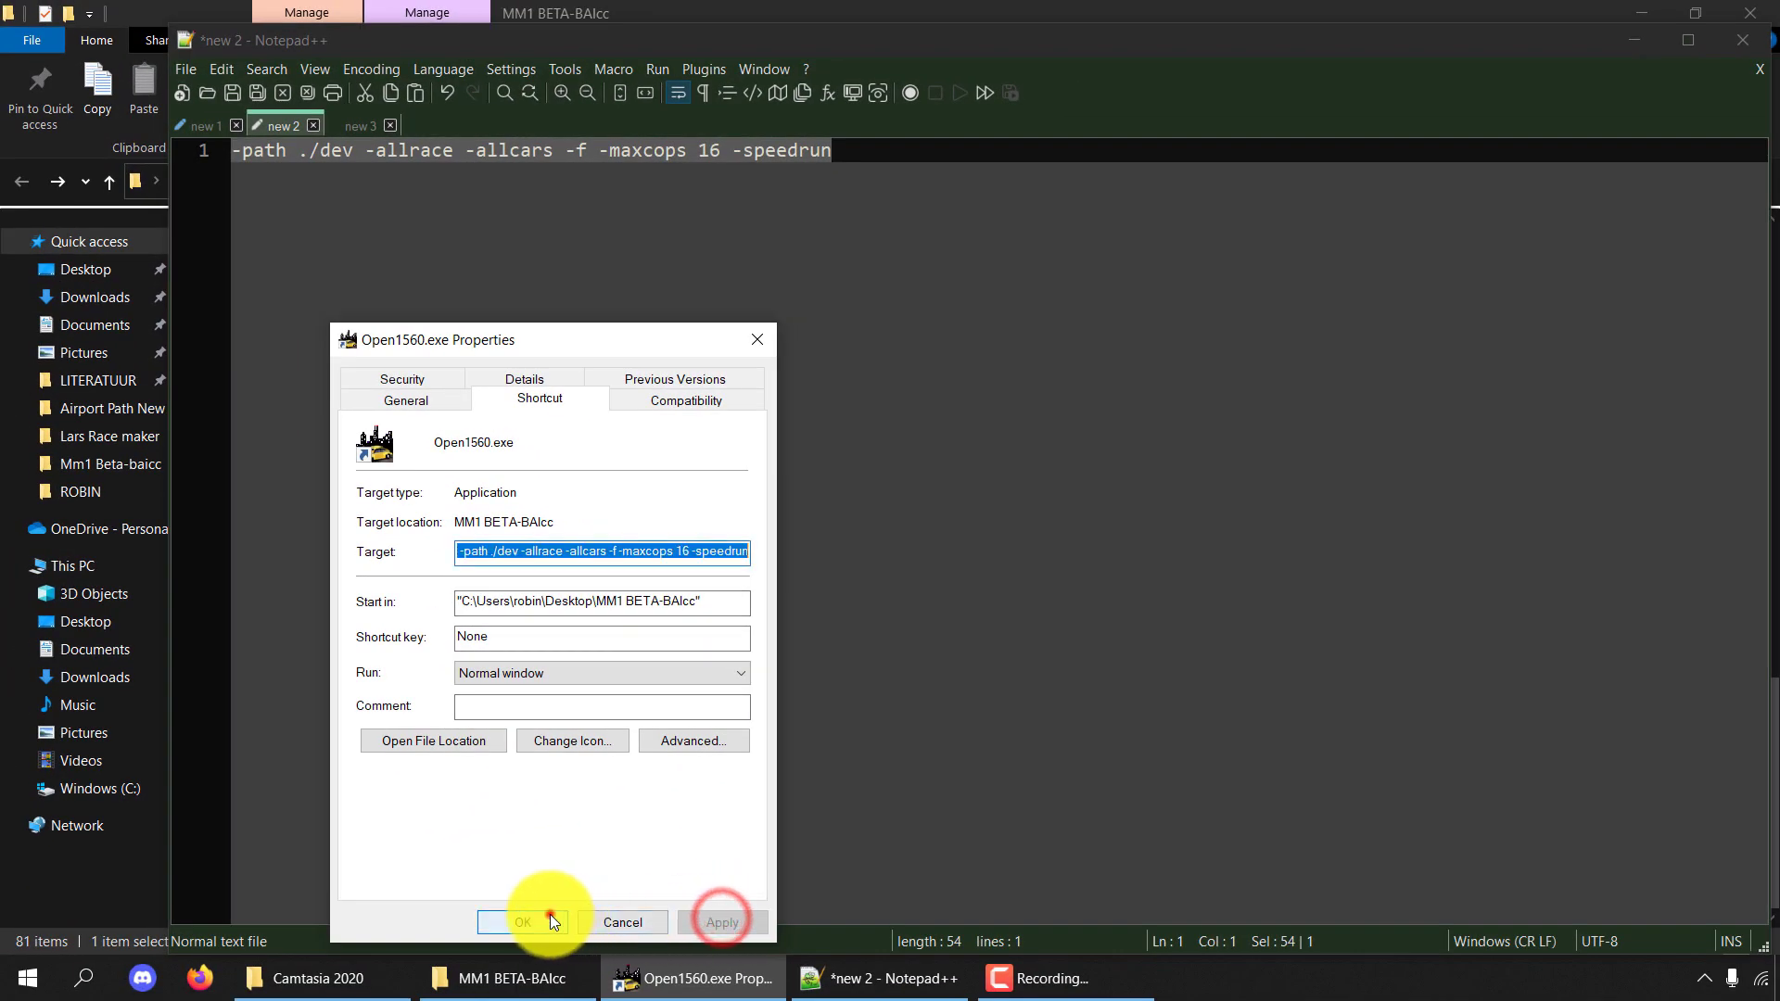
pyautogui.click(523, 921)
# Open COMPILER.bat from the game folder for editing and examine its folder path and the Open1560.lnk shortcut name.
pyautogui.click(512, 978)
pyautogui.click(522, 756)
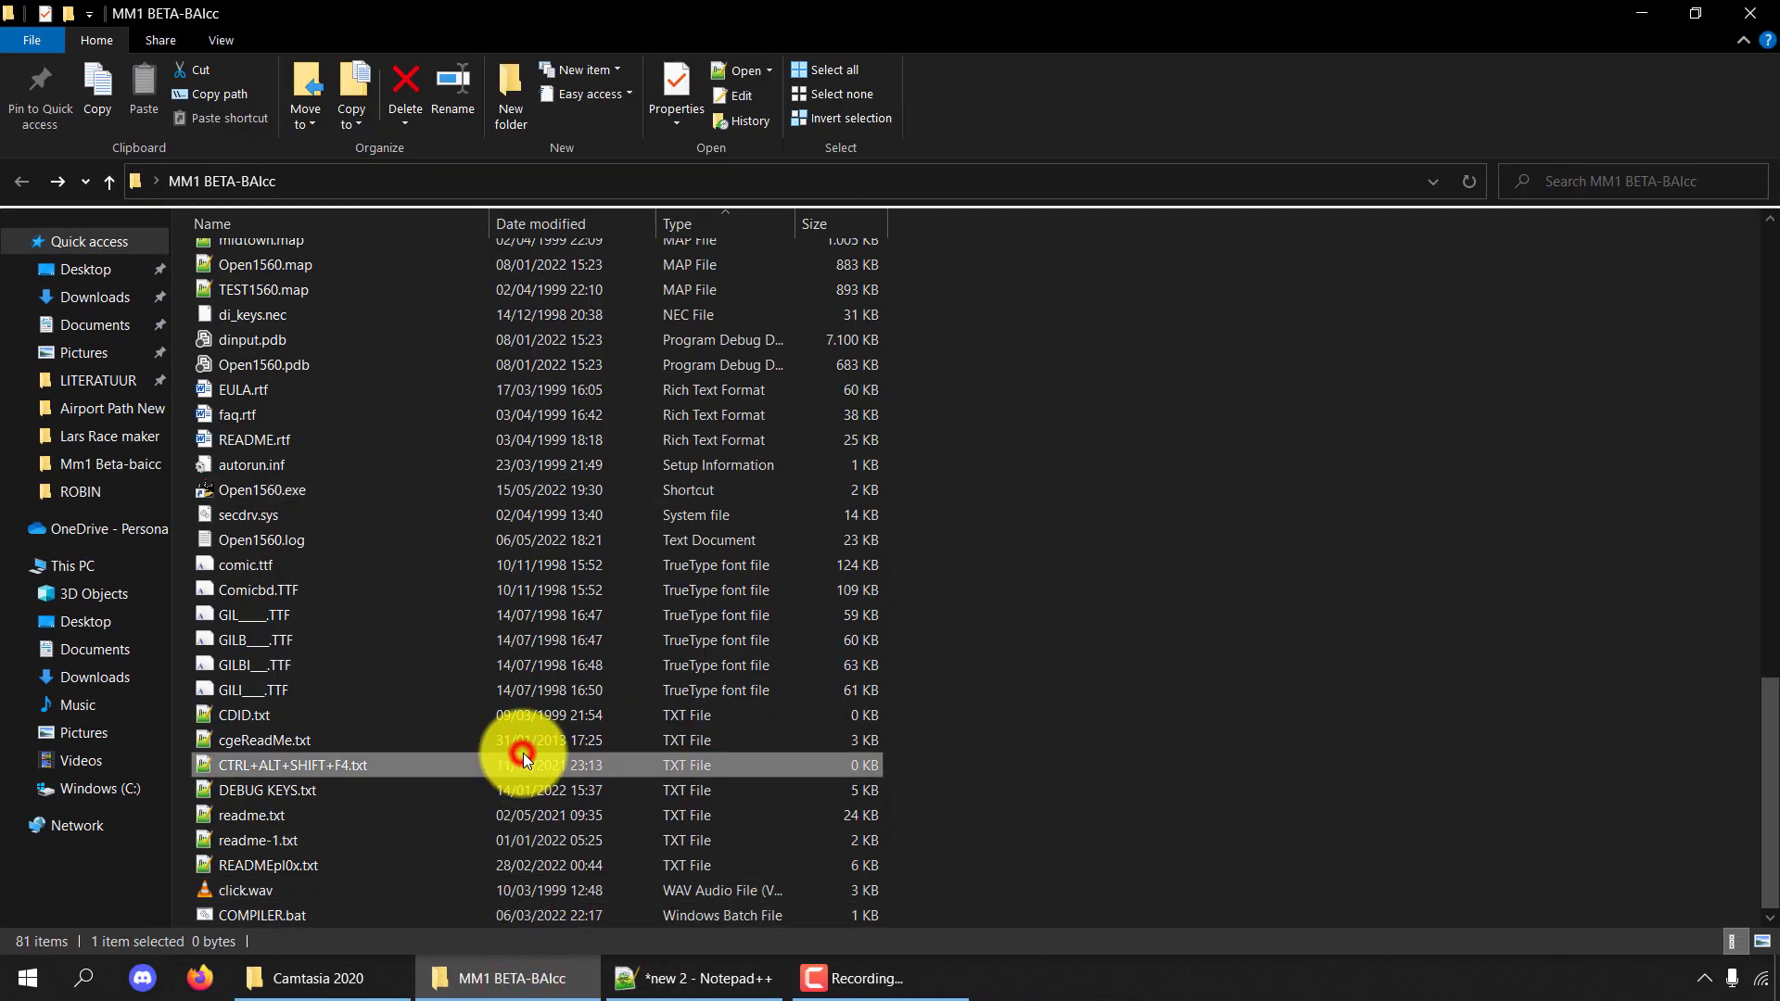
pyautogui.press('End')
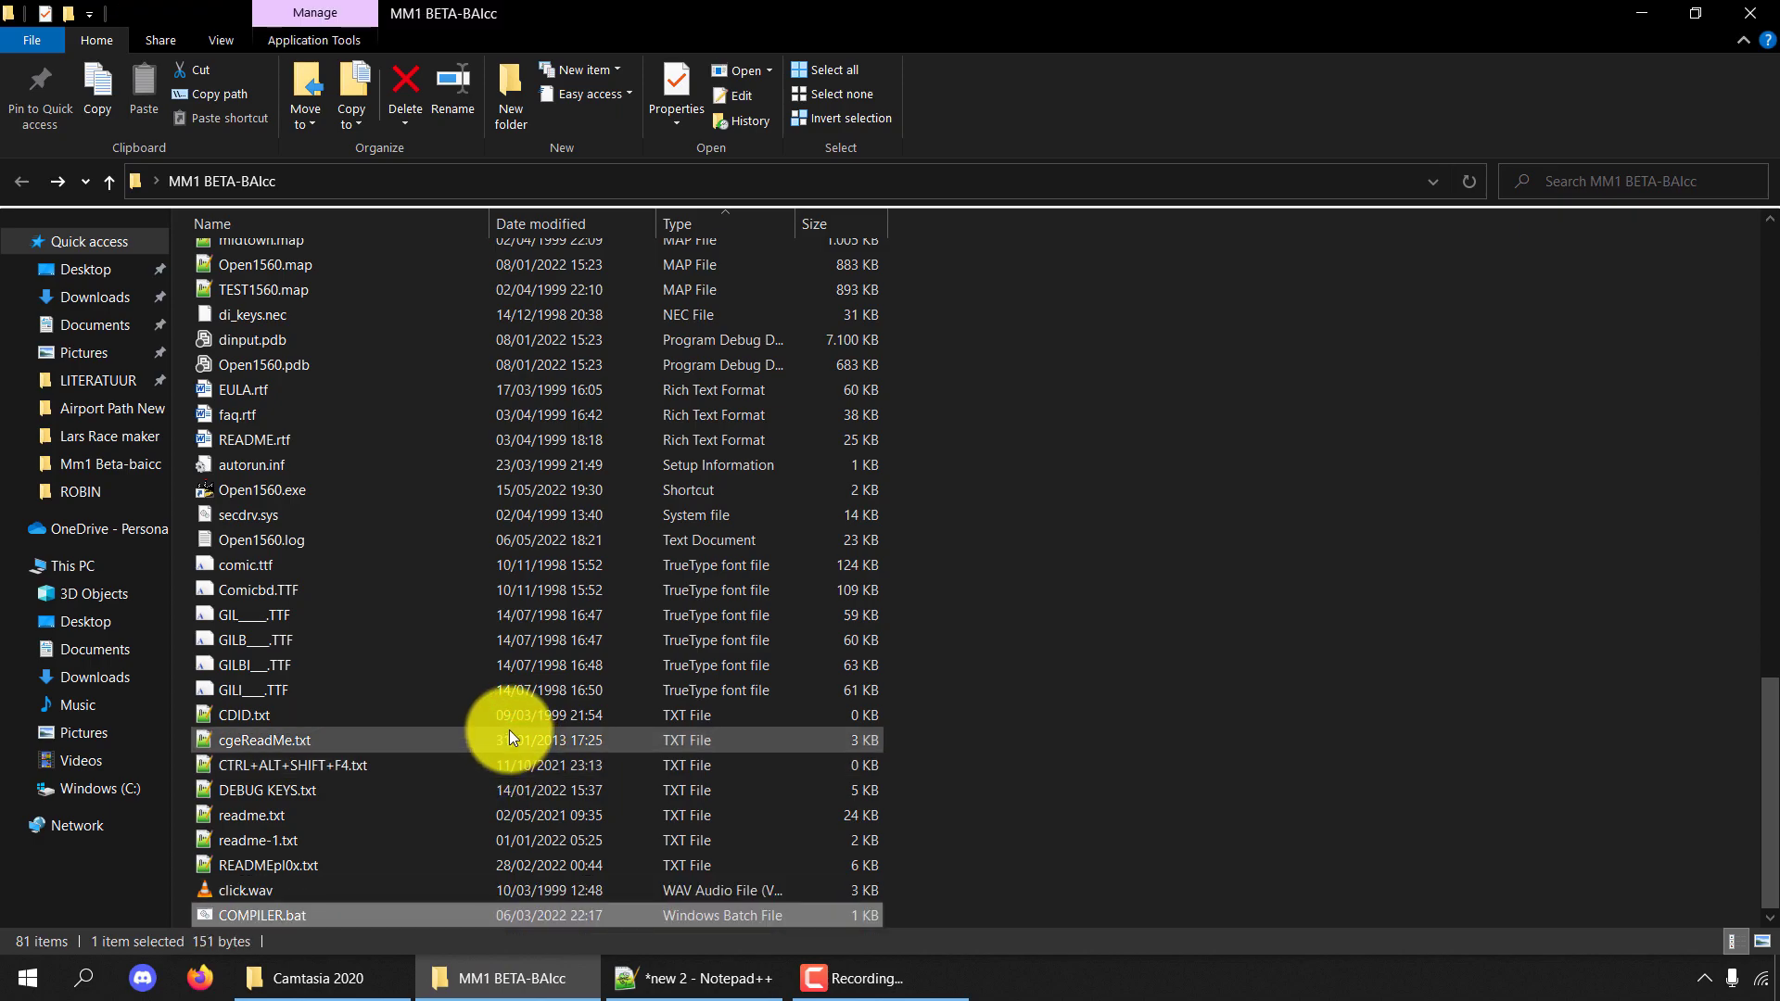
pyautogui.rightClick(294, 911)
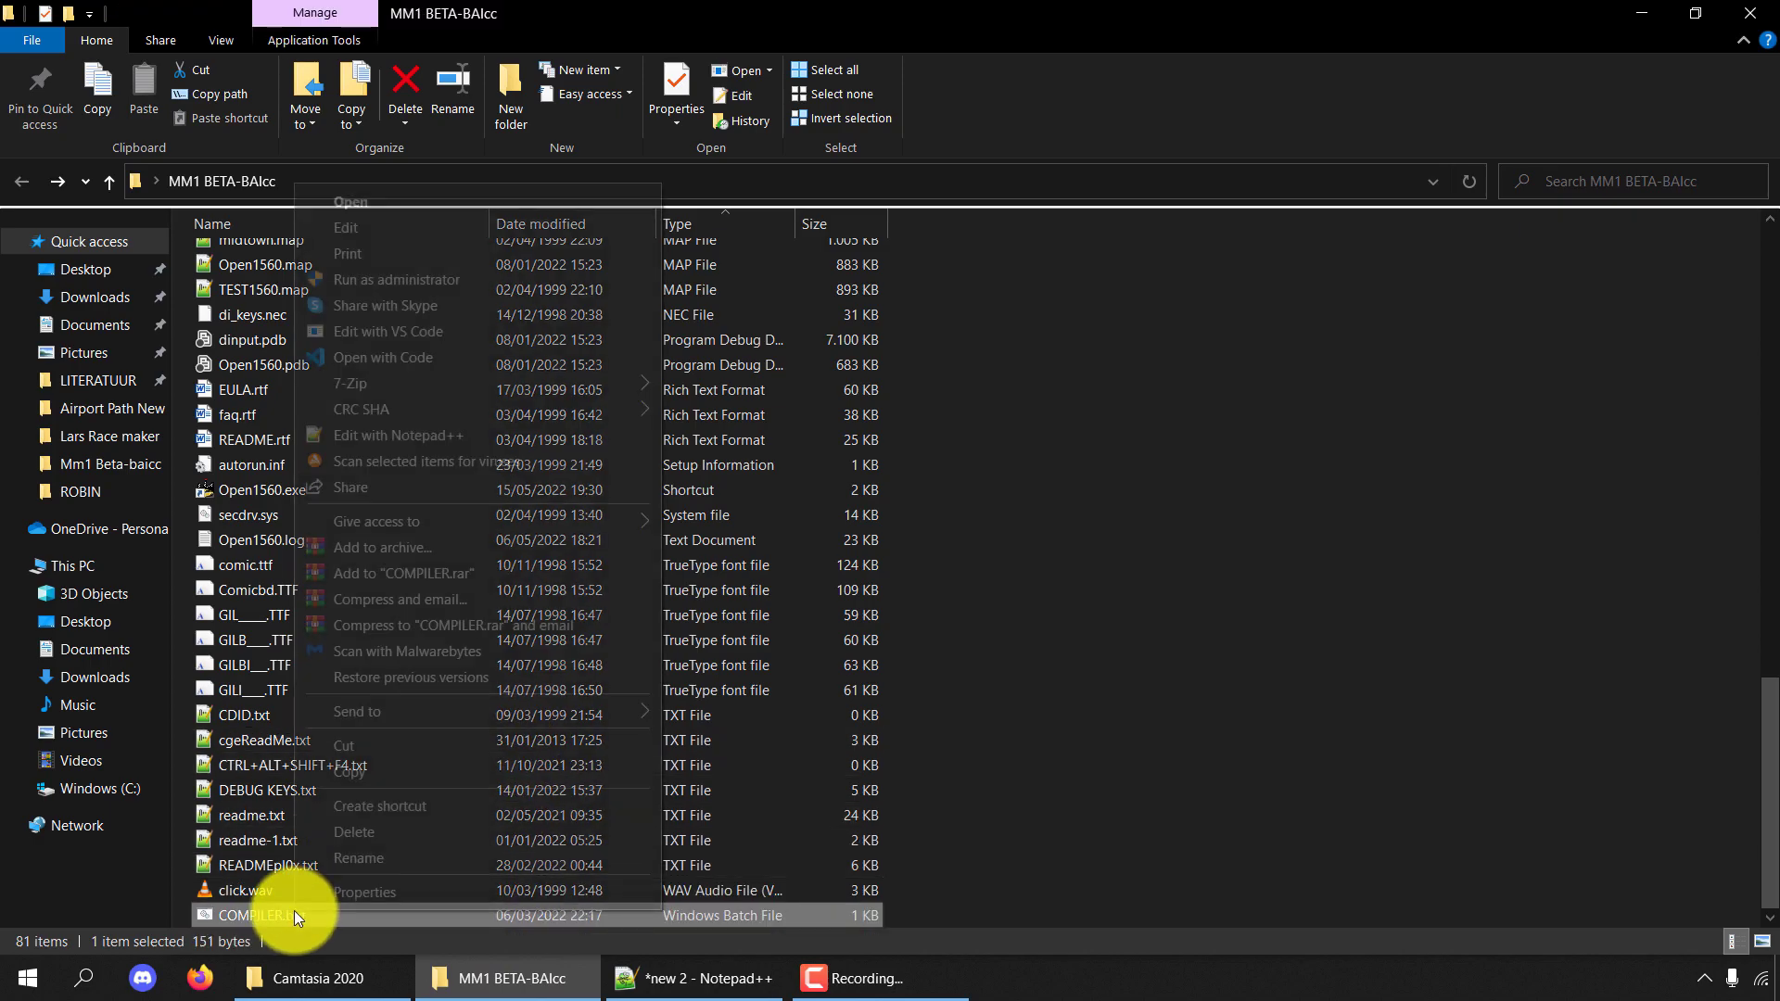
pyautogui.click(393, 230)
pyautogui.click(700, 156)
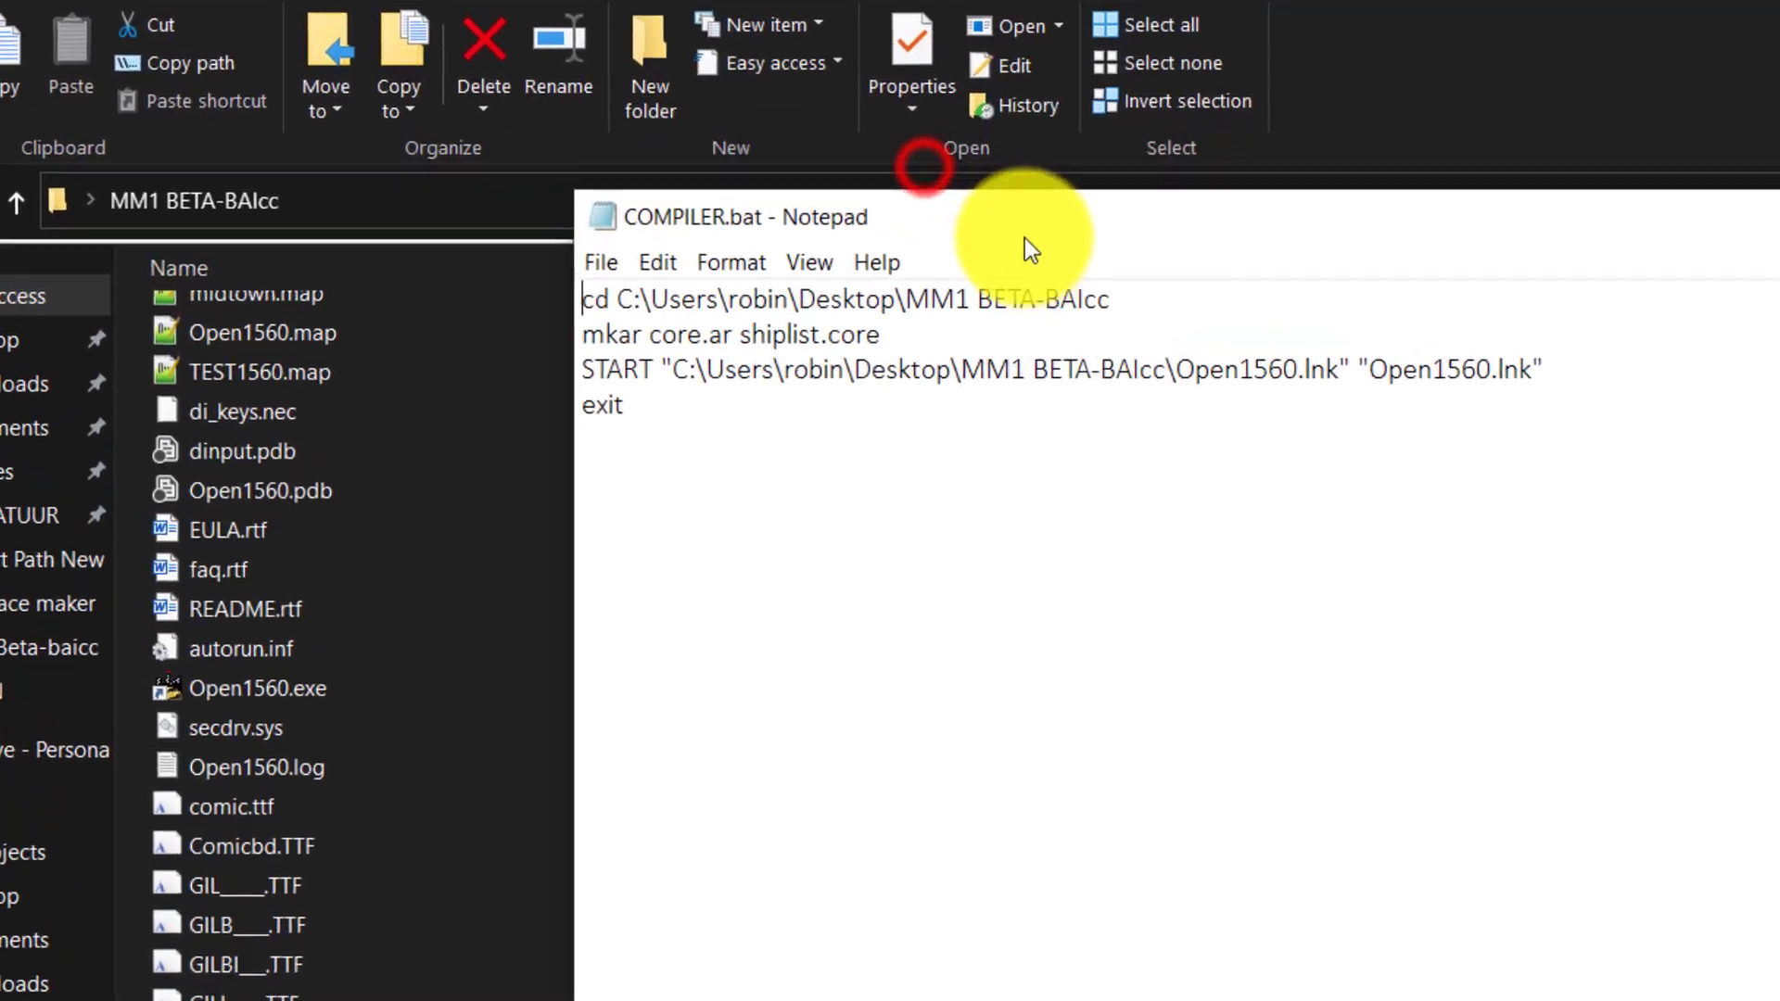
pyautogui.moveTo(655, 353); pyautogui.dragTo(1240, 341)
pyautogui.moveTo(1484, 428); pyautogui.dragTo(1658, 425)
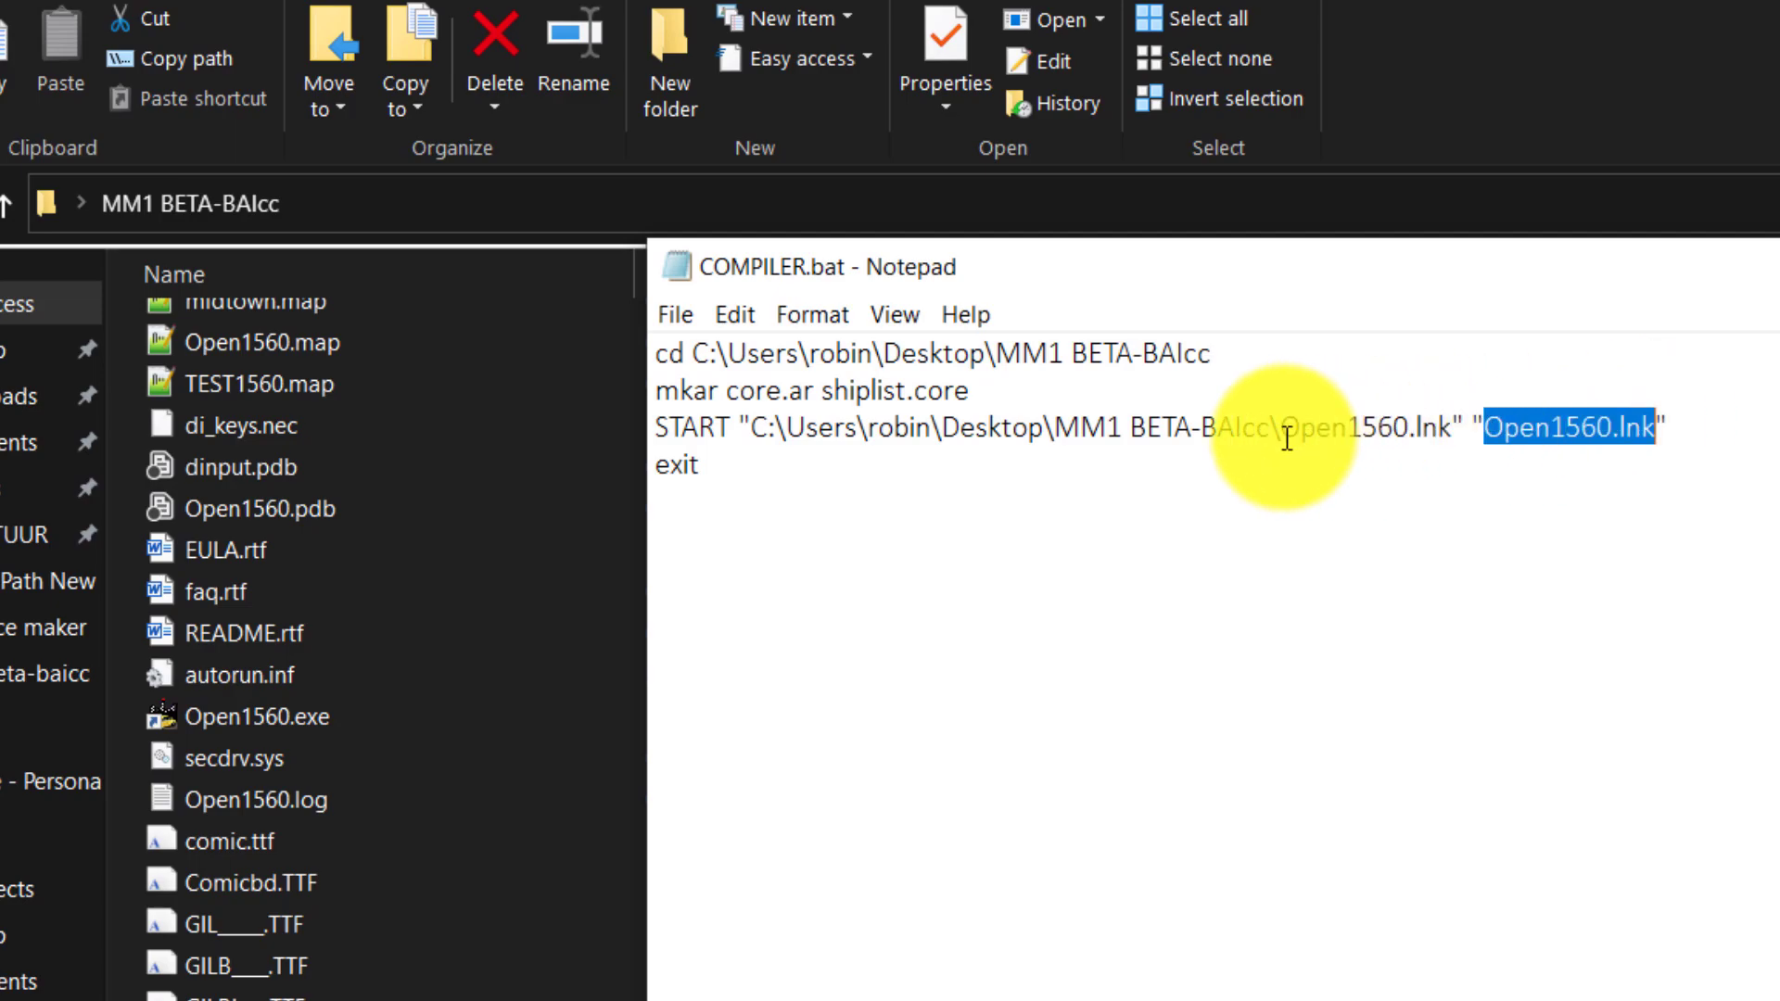
# Copy the game folder's full path and paste it below the exit line in COMPILER.bat to compare it with the cd line.
pyautogui.click(553, 185)
pyautogui.hotkey('ctrl', 'c')
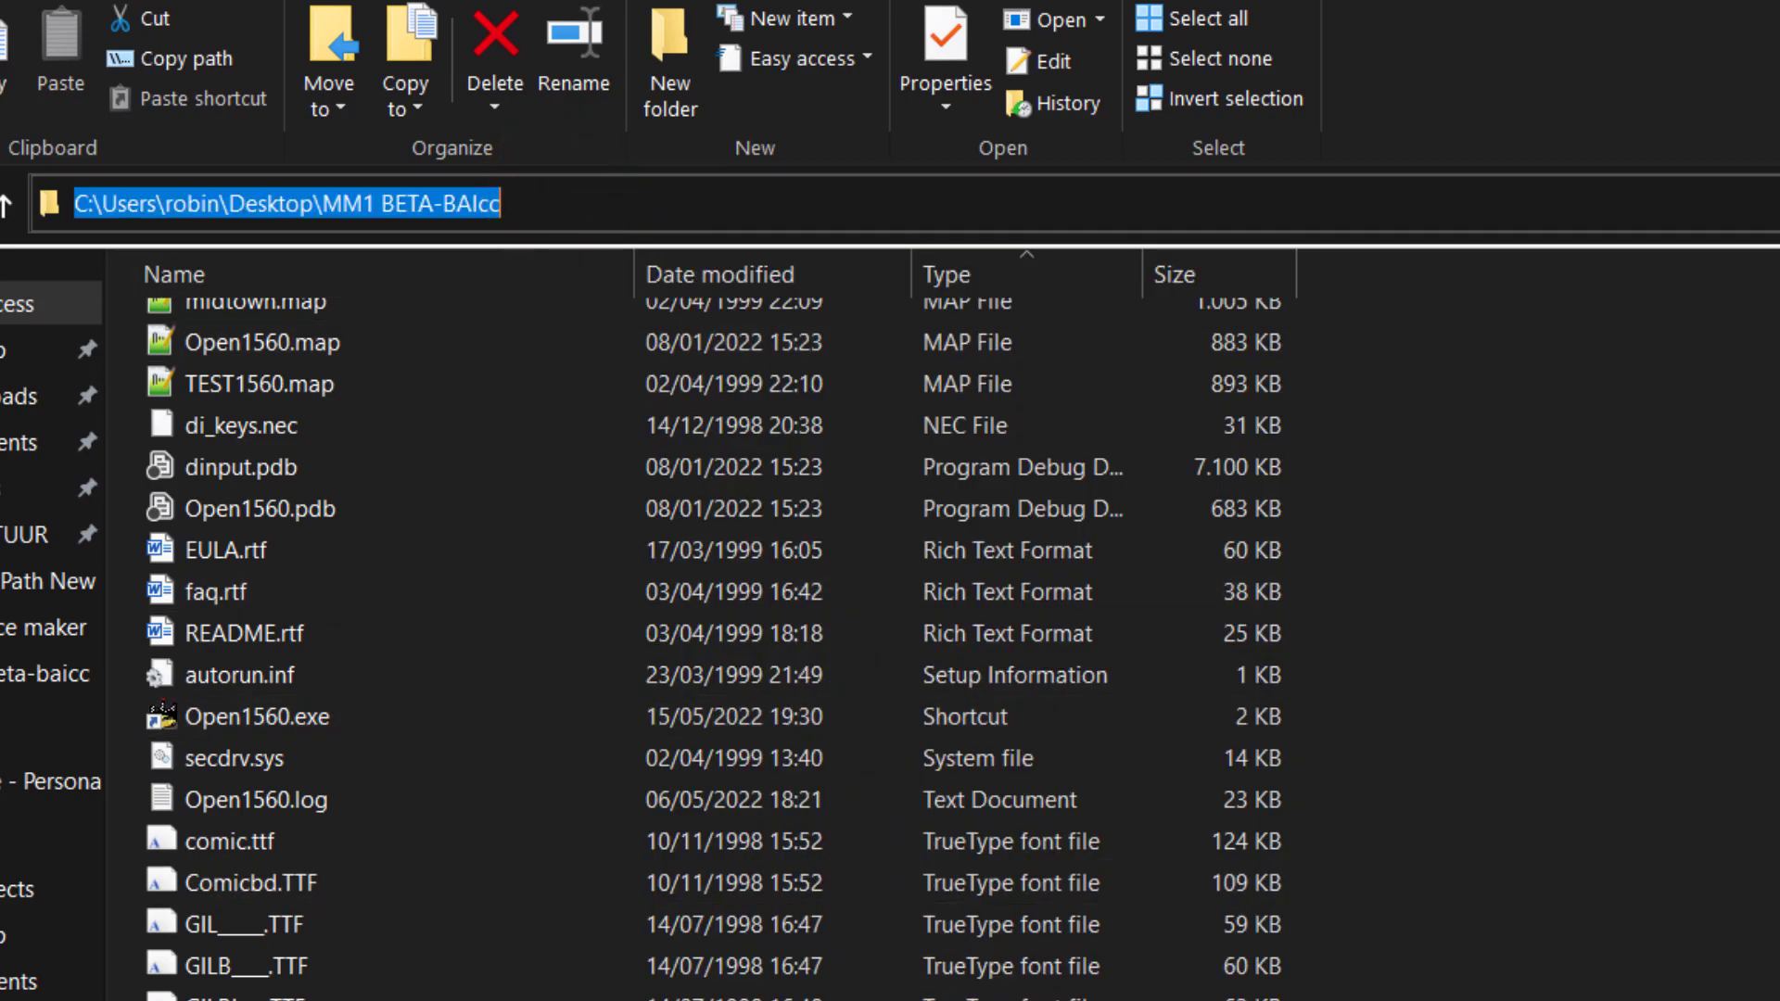
pyautogui.click(867, 656)
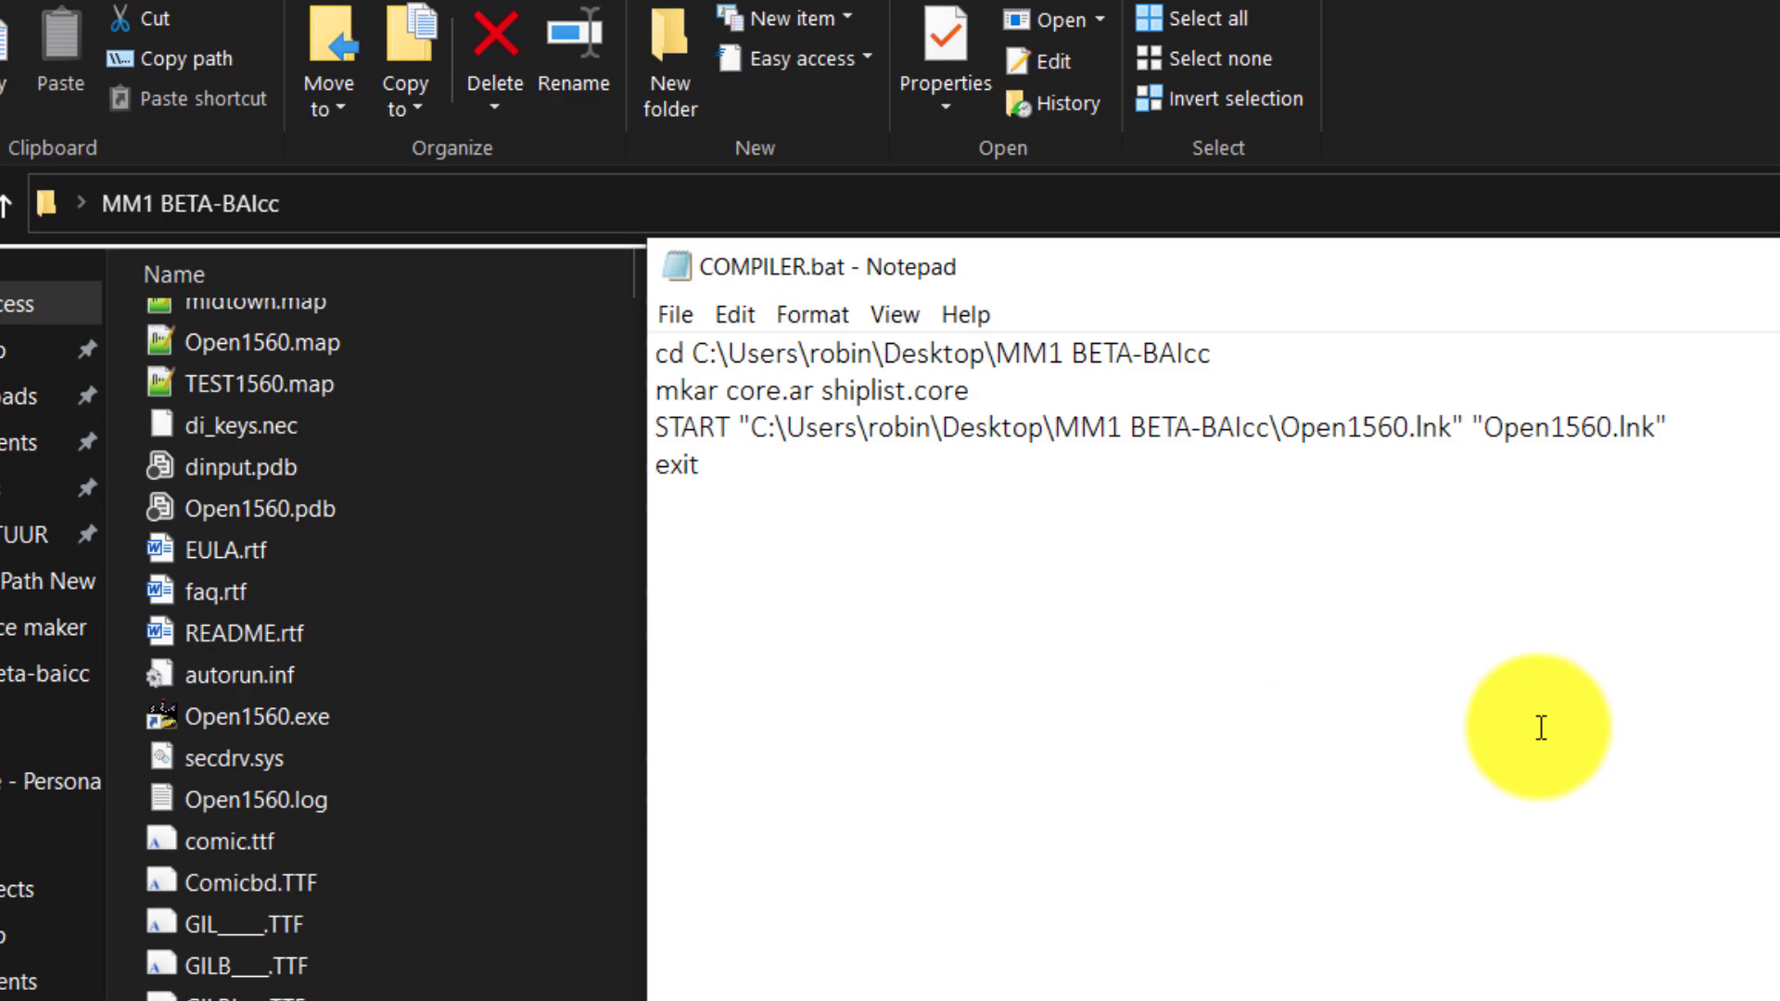
pyautogui.press('Return')
pyautogui.hotkey('ctrl', 'v')
pyautogui.click(955, 336)
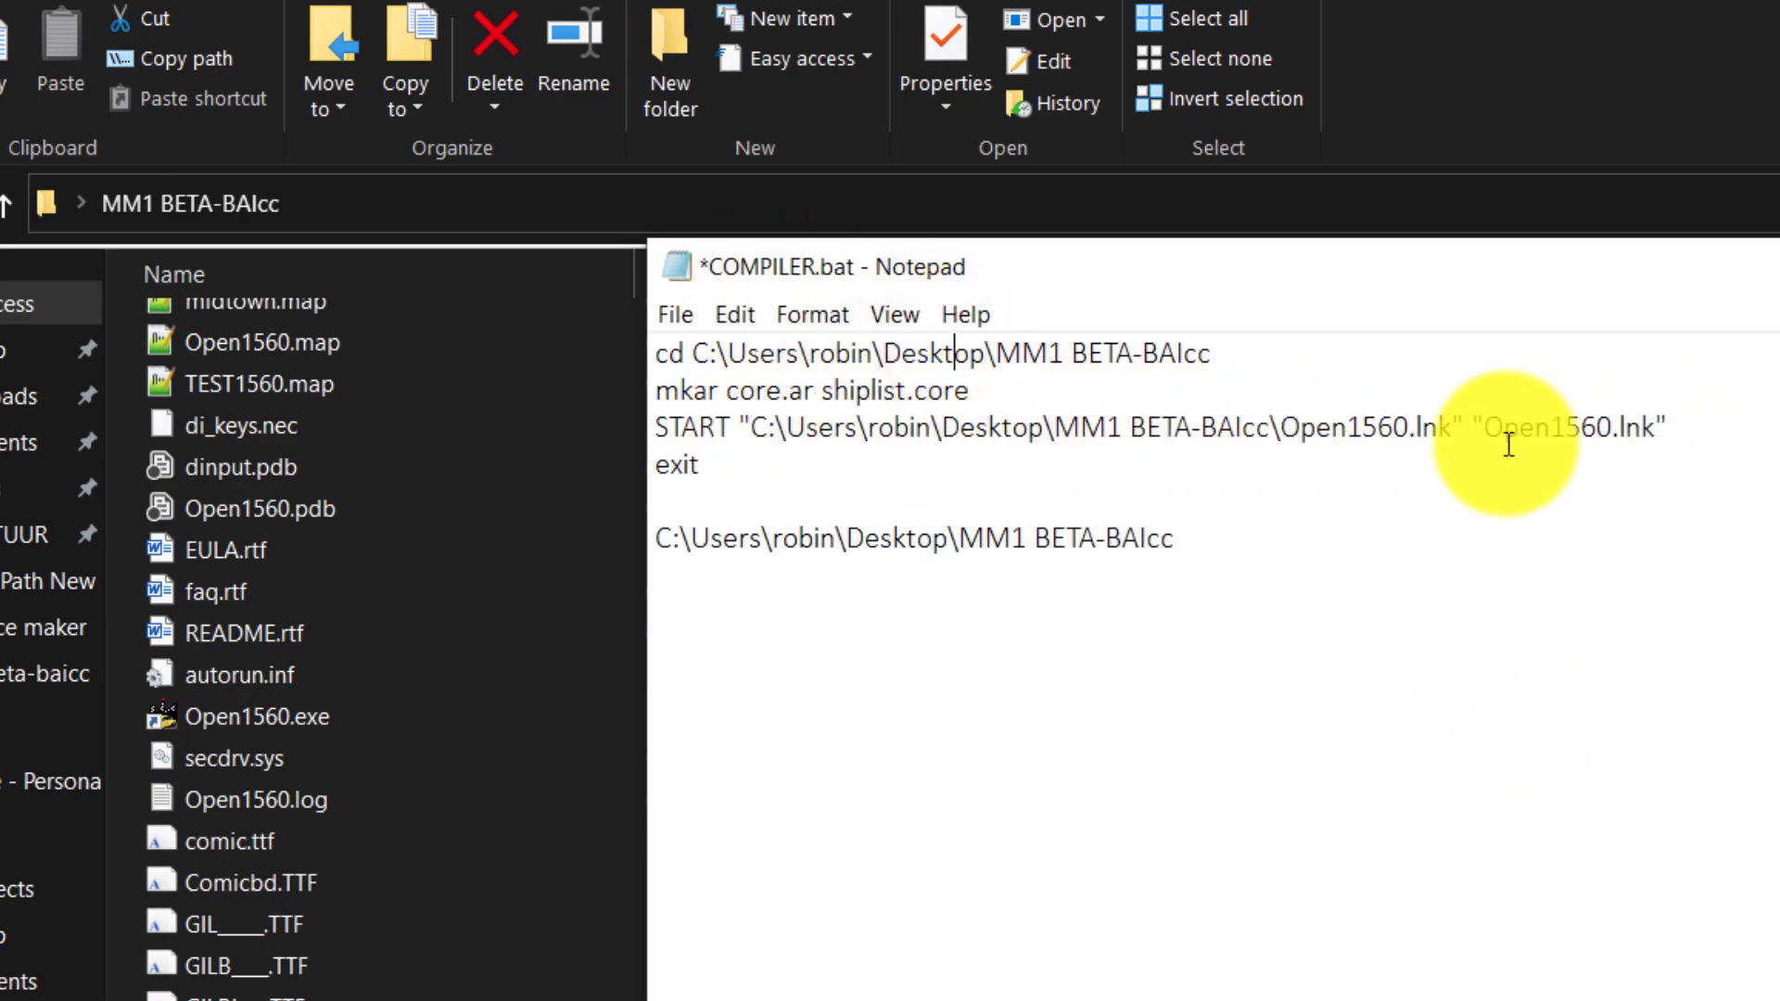
# Remove the pasted path from COMPILER.bat and close the file without saving.
pyautogui.moveTo(1255, 560); pyautogui.dragTo(642, 577)
pyautogui.press('BackSpace')
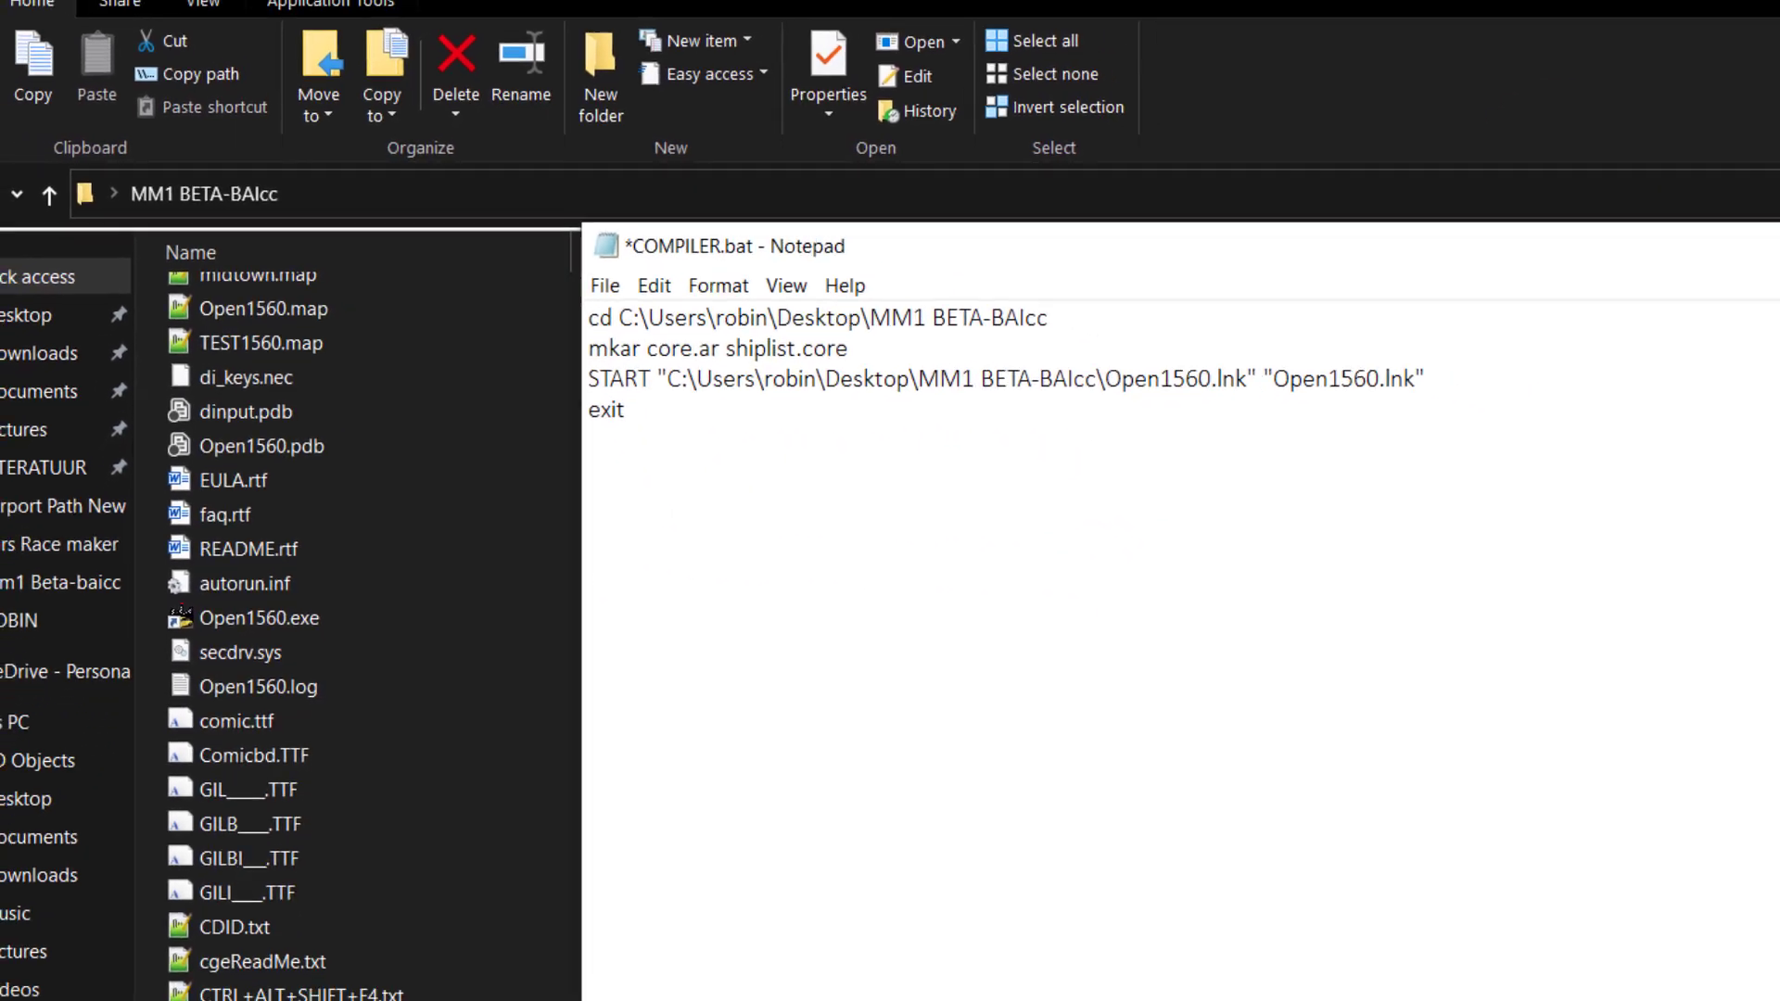
pyautogui.click(1570, 219)
pyautogui.click(922, 516)
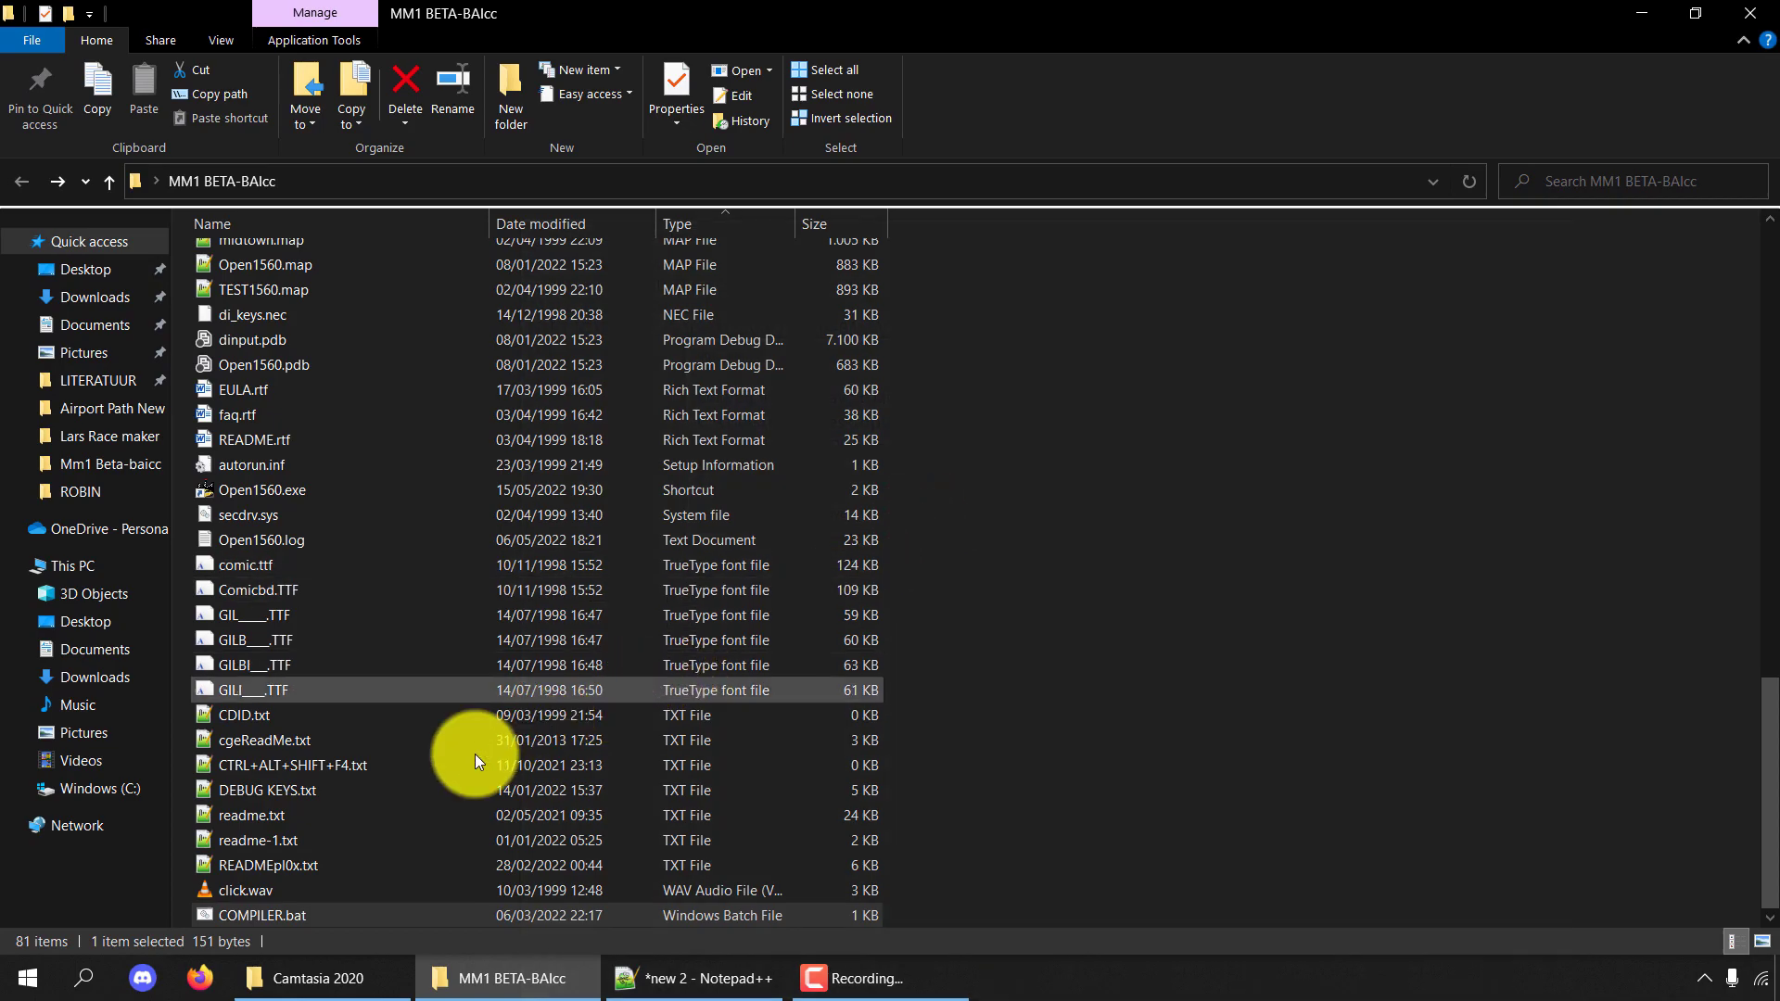
# Find the LARS BAI folder, open its index.html in Firefox, and examine the city's intersection map.
pyautogui.click(96, 975)
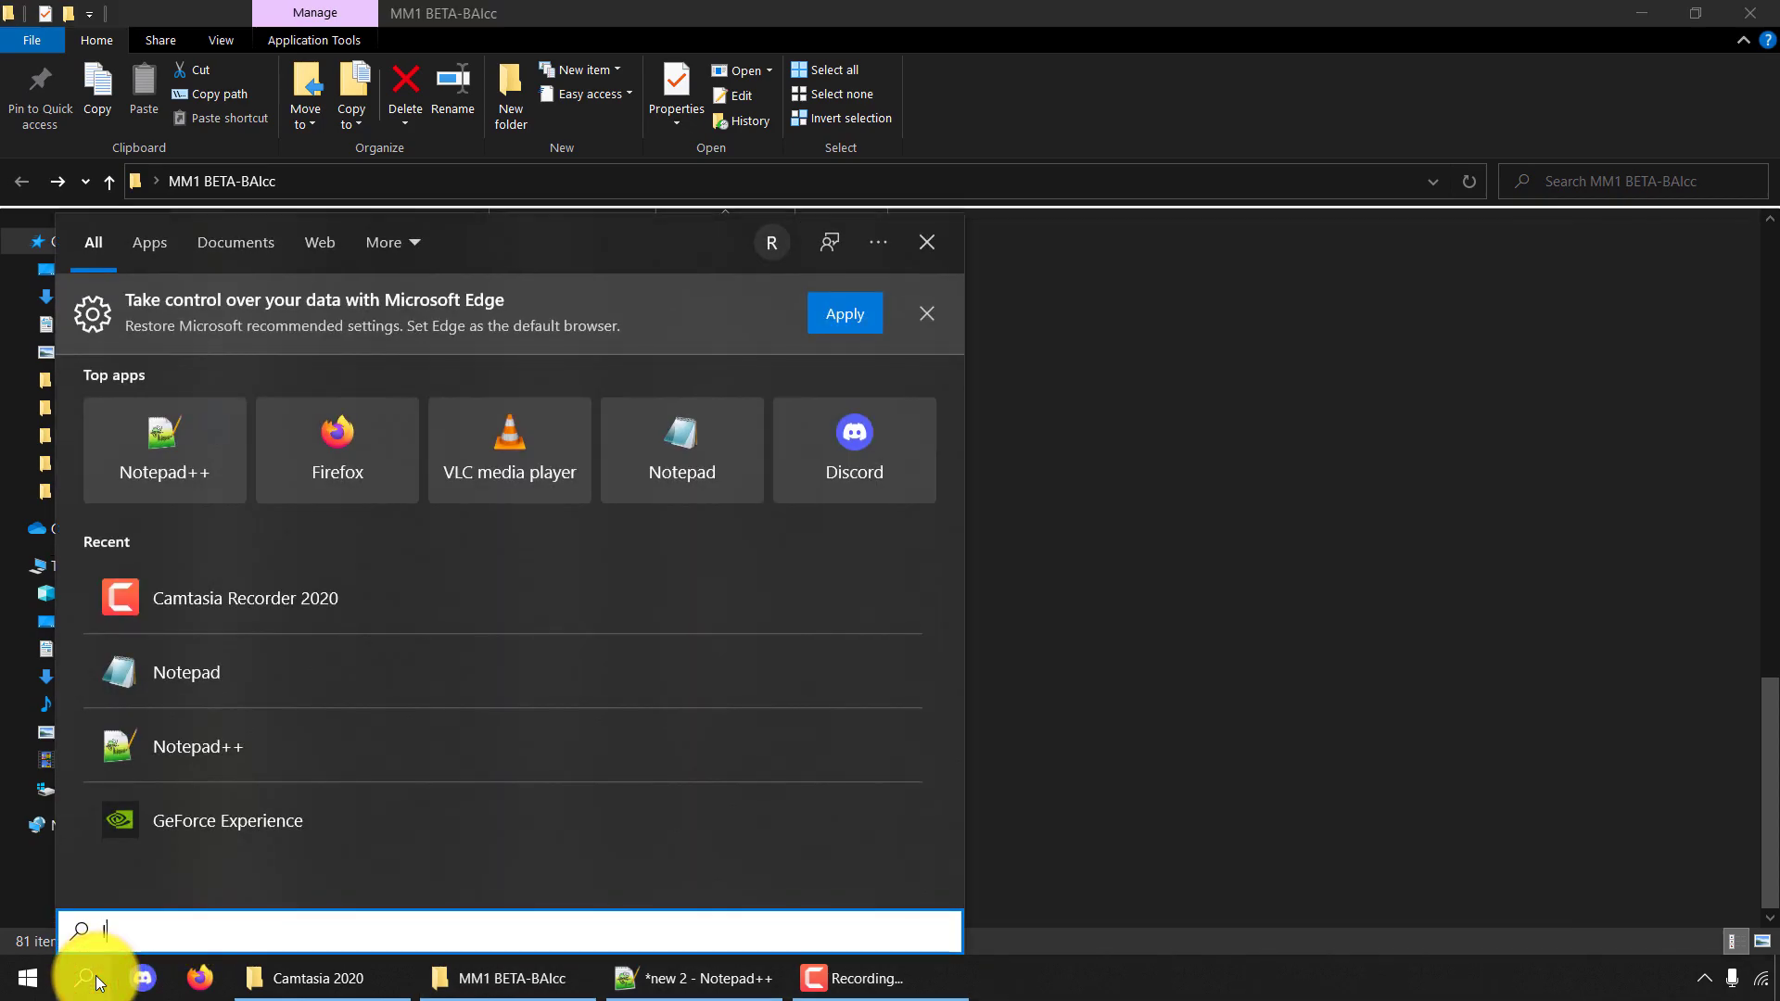
pyautogui.write('lars bai')
pyautogui.press('Return')
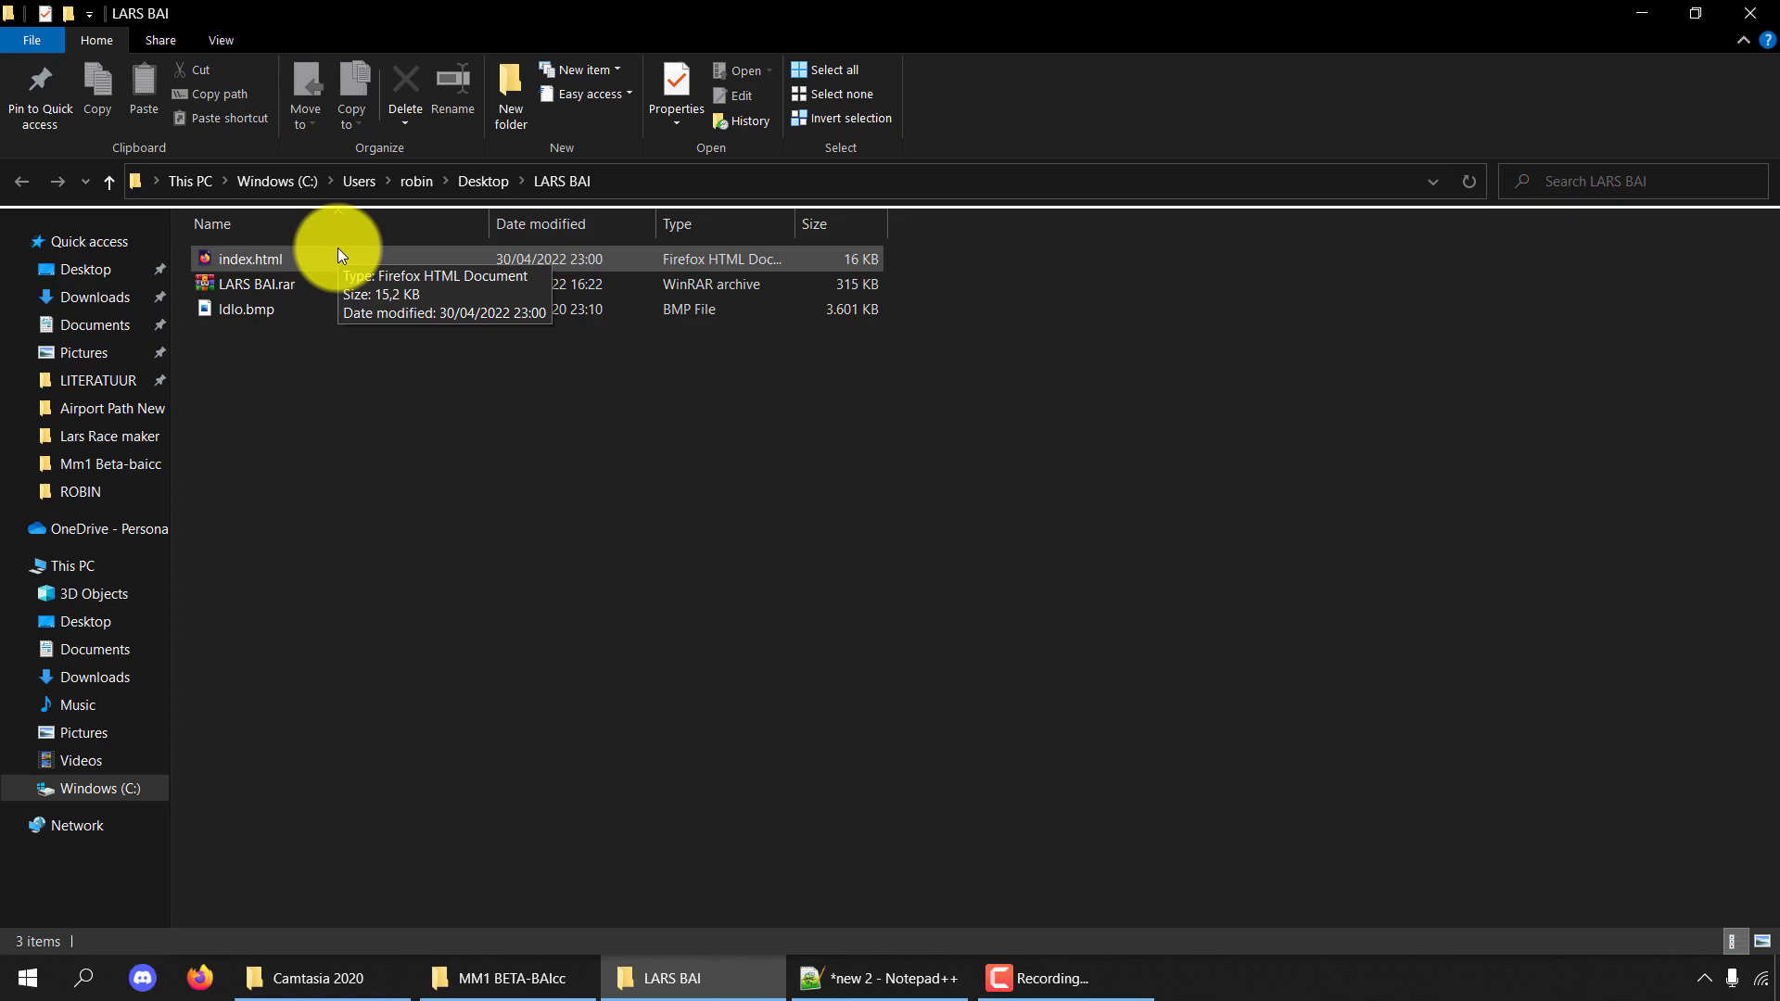
pyautogui.doubleClick(337, 250)
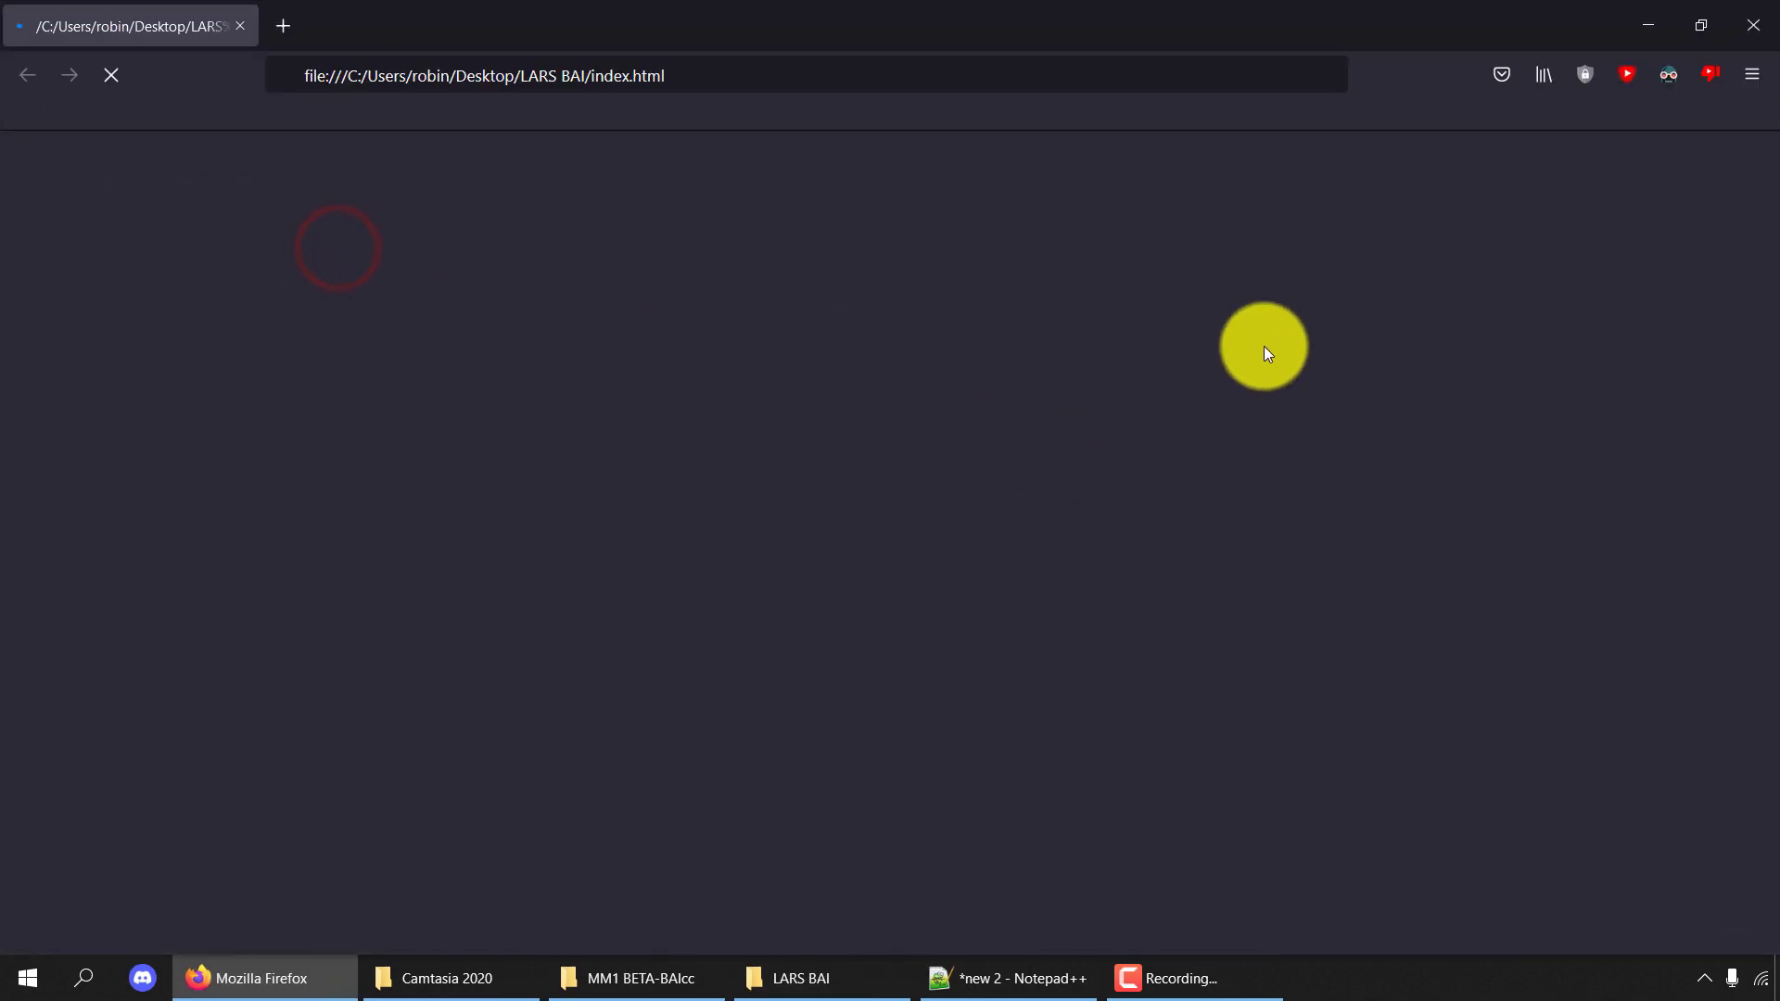
pyautogui.scroll(-3, 1250, 349)
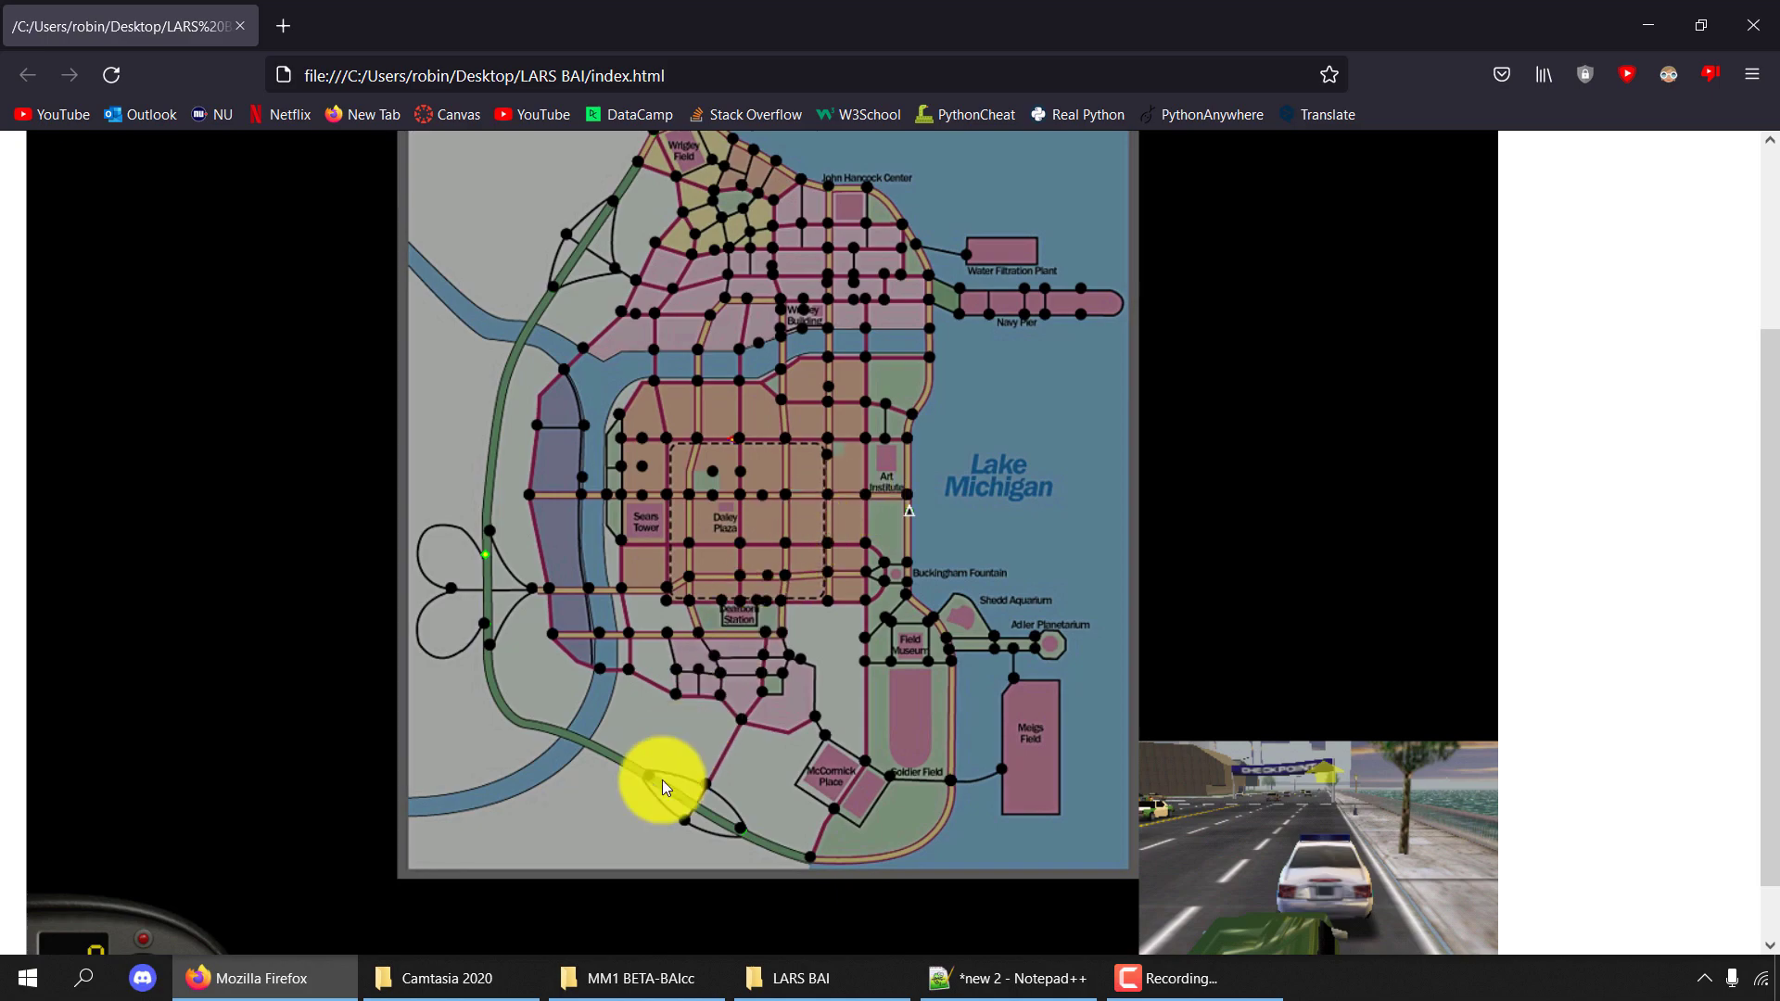
# Start the game from the MM1 BETA-BAIcc folder and display the coloured AI path lines from a higher chase camera.
pyautogui.click(674, 983)
pyautogui.scroll(10, 408, 519)
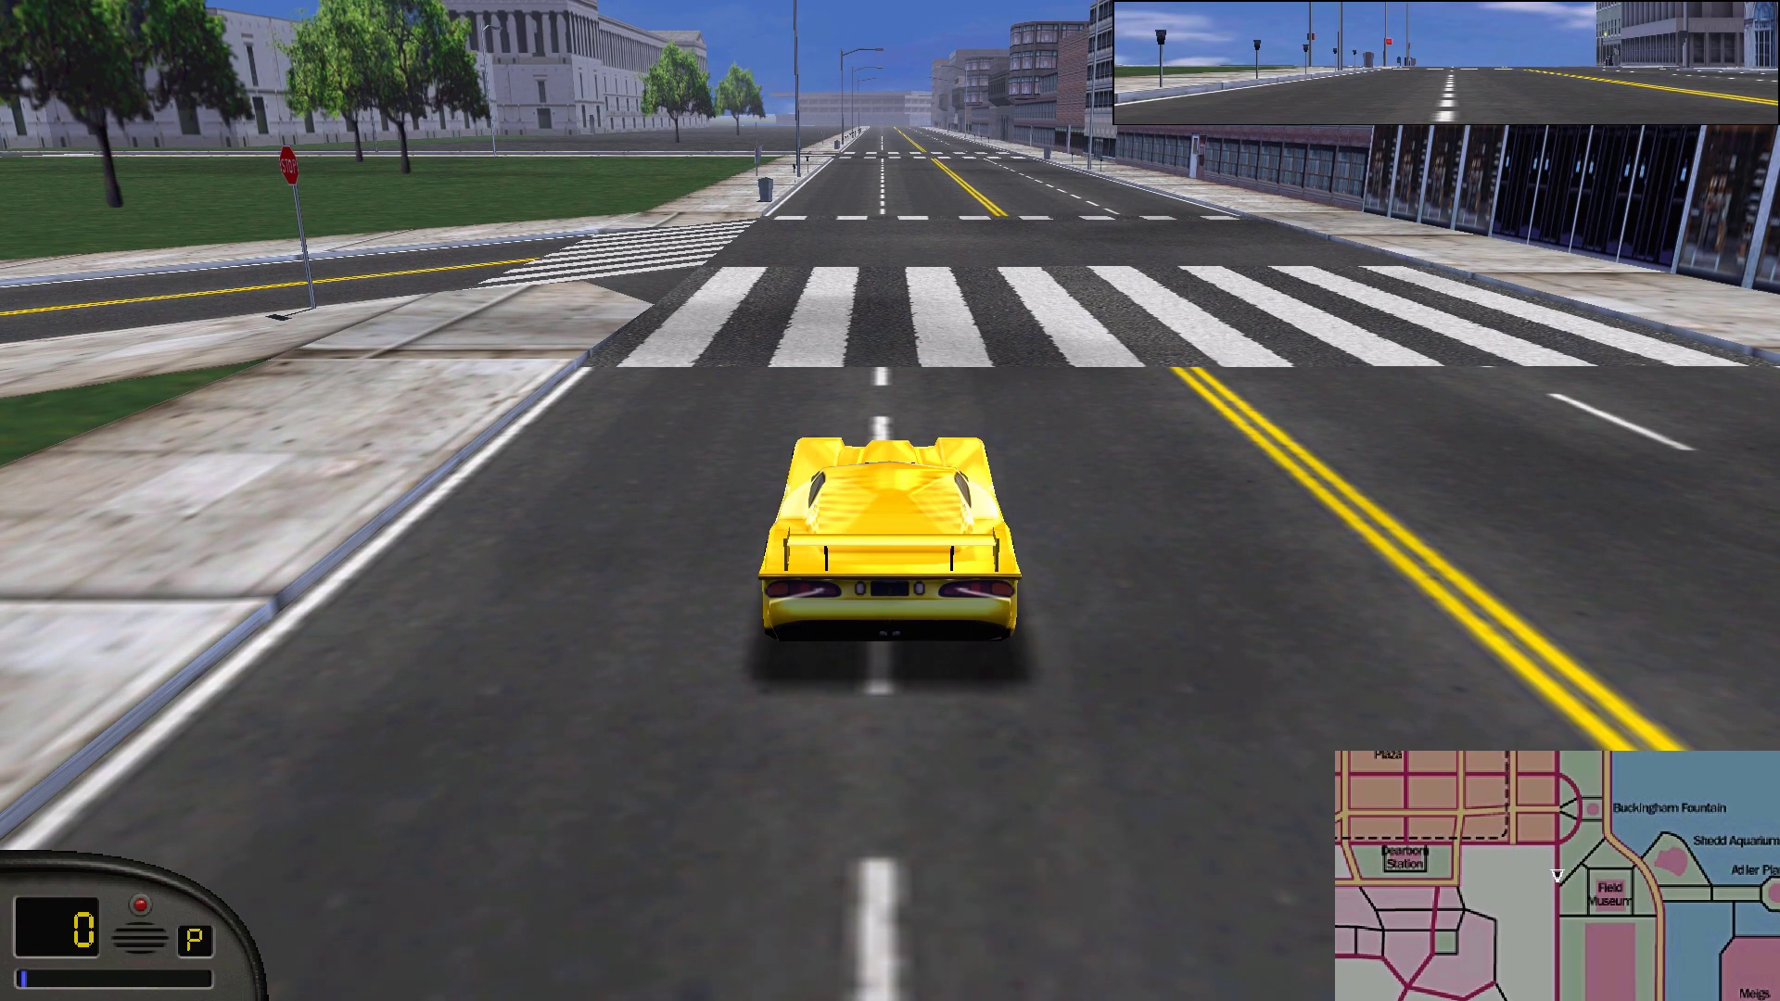
pyautogui.press('a')
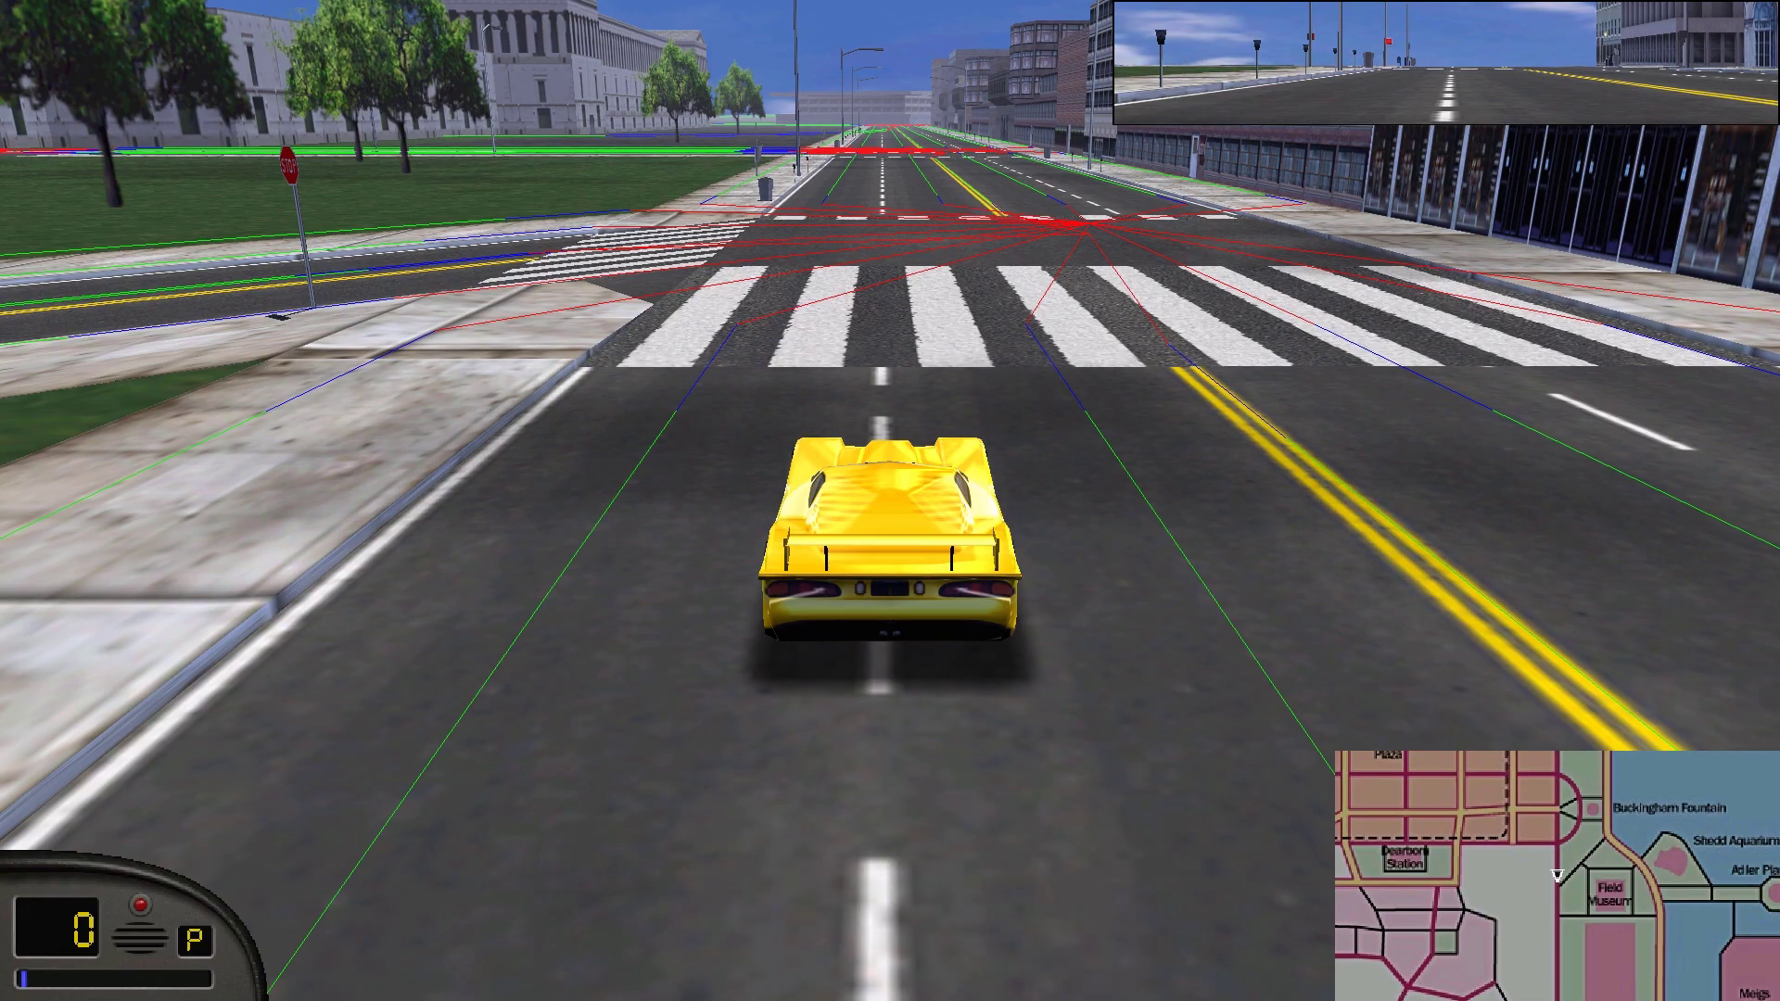
pyautogui.press('x')
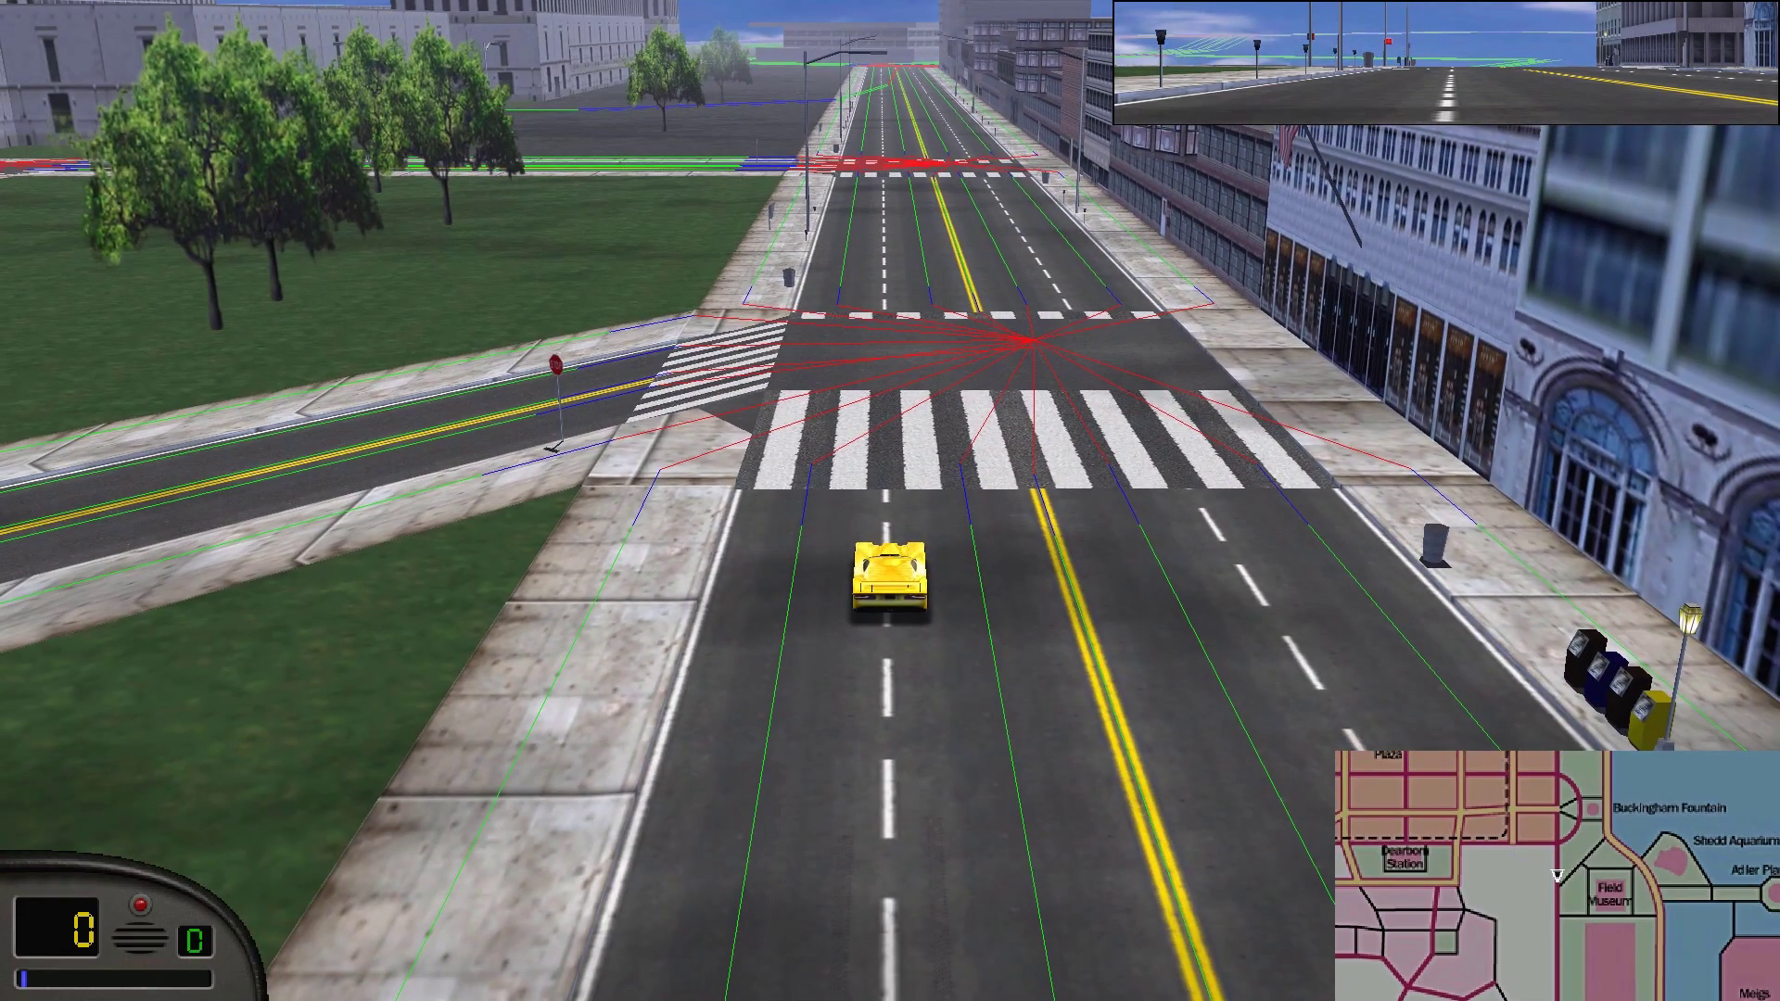
# Drive over the grass near the Field Museum and examine the AI path lines along the surrounding roads.
pyautogui.press('Up')
pyautogui.press('Left')
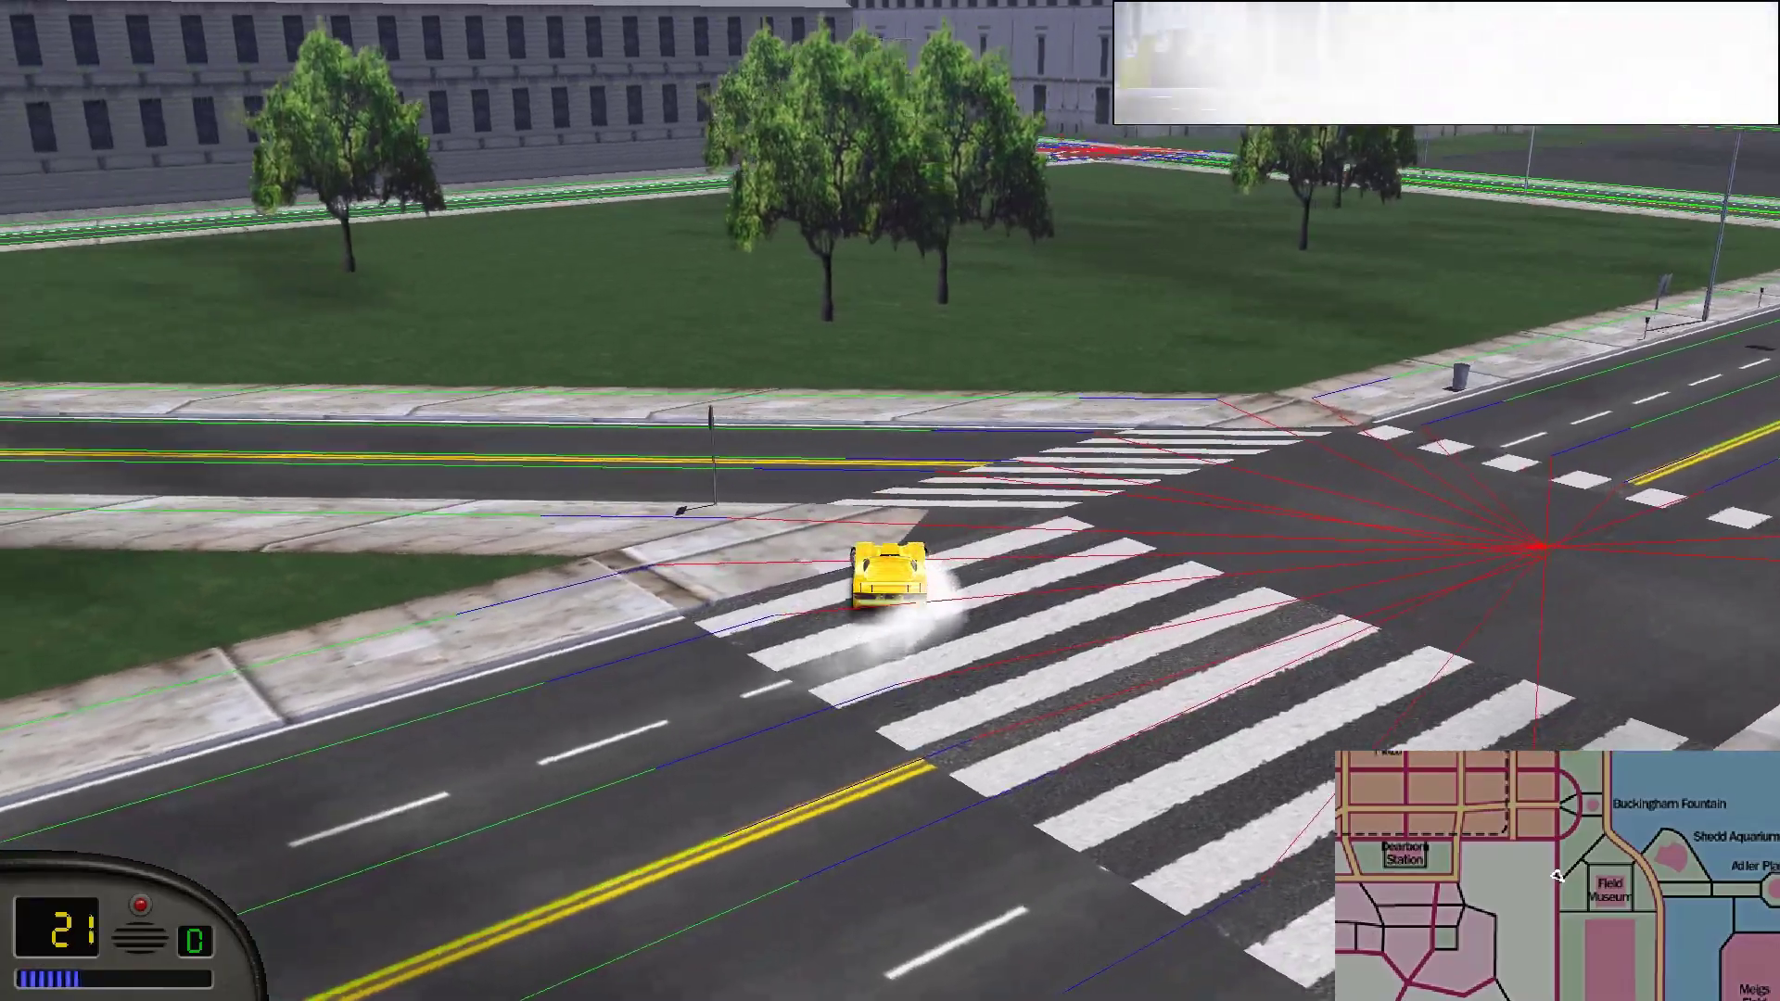
pyautogui.press('Down')
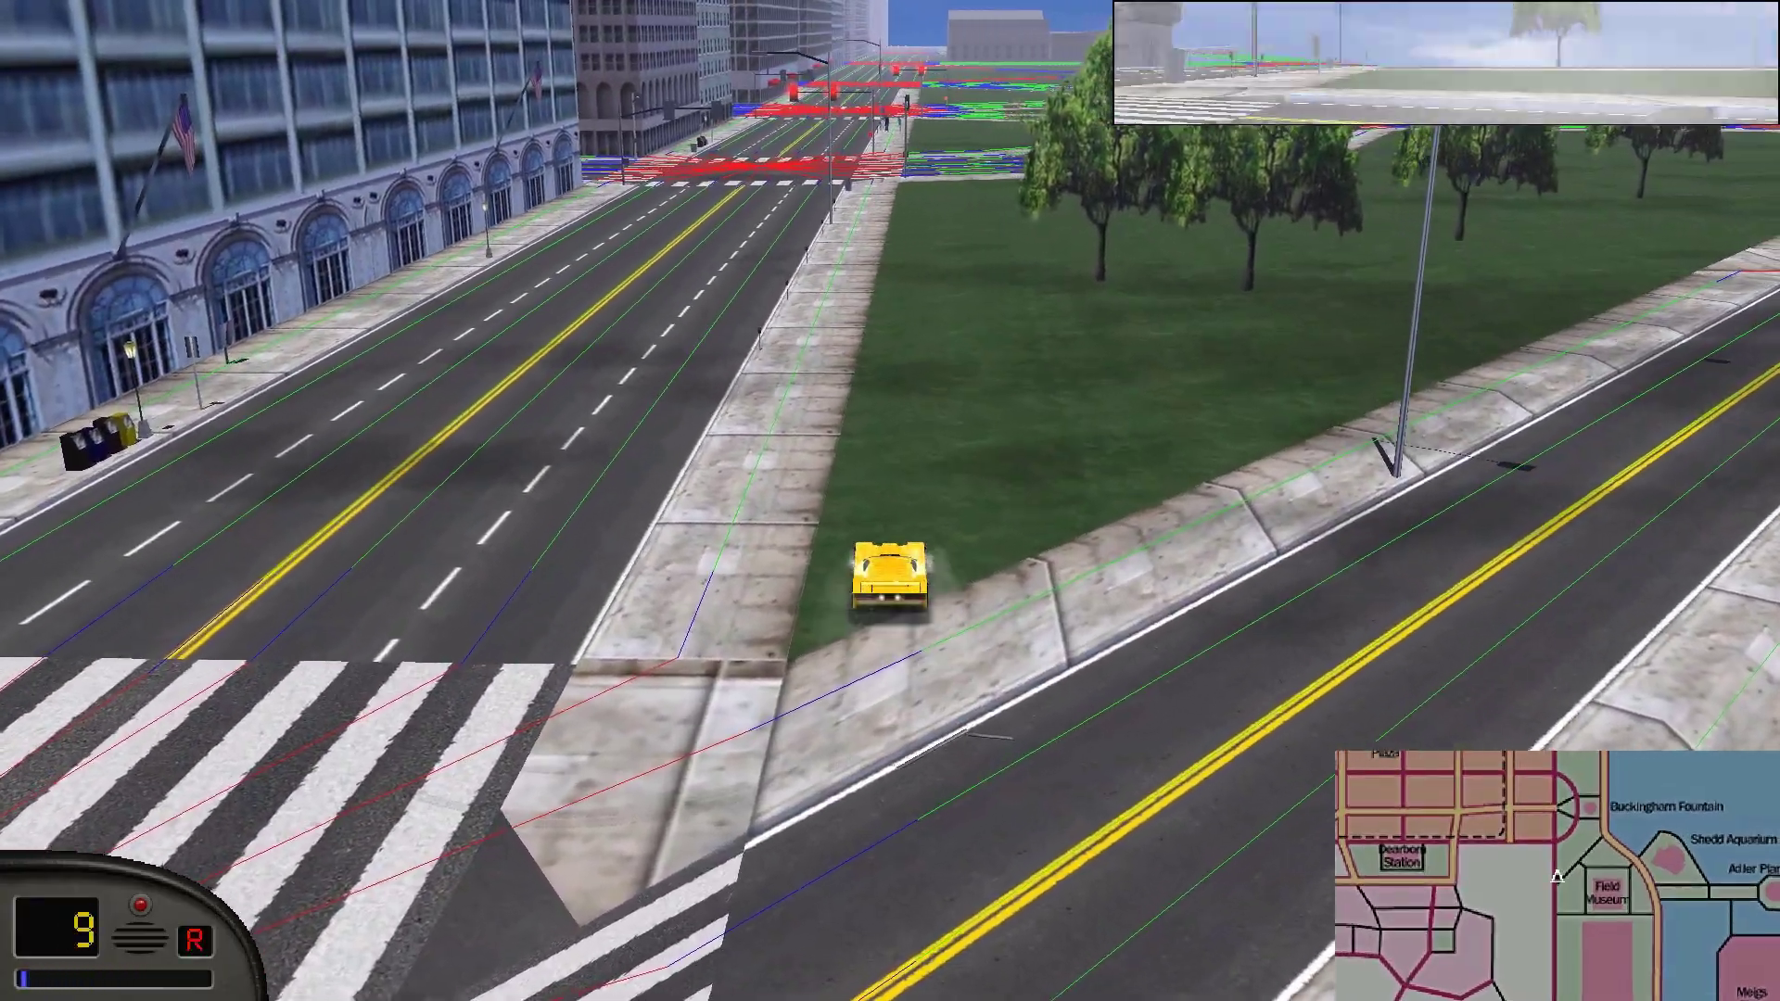
pyautogui.press('Down')
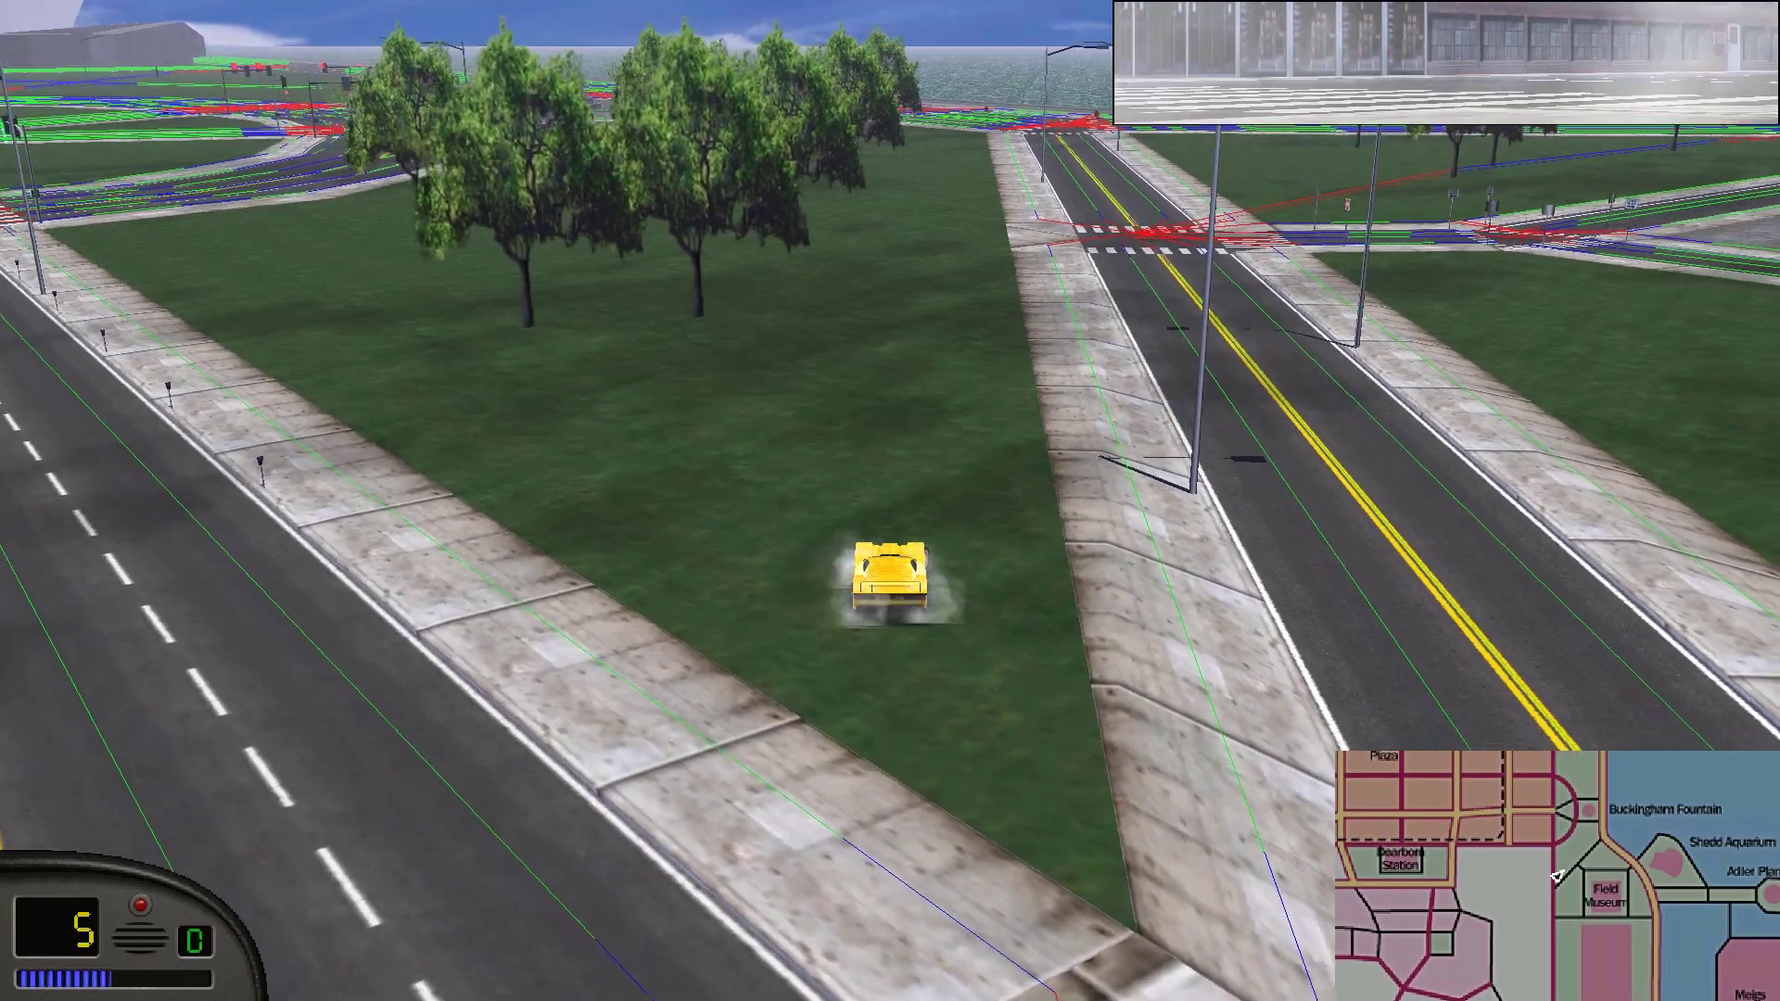
pyautogui.press('m')
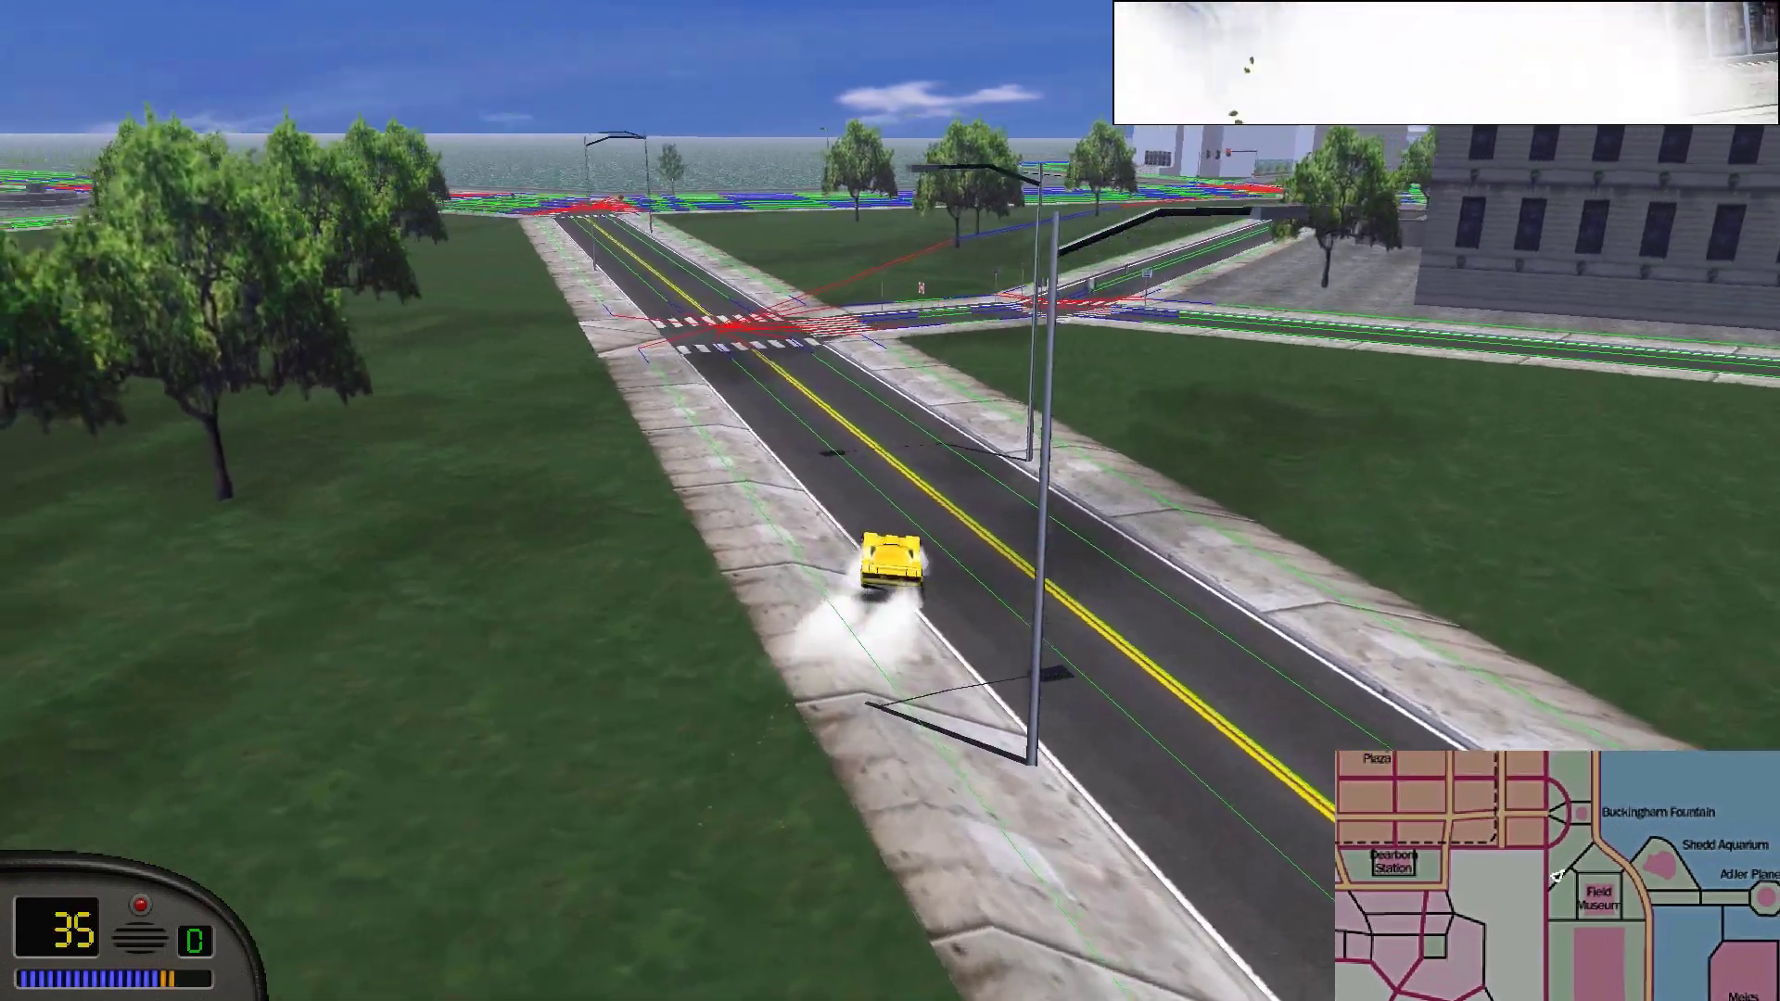
pyautogui.press('Down')
pyautogui.press('Right')
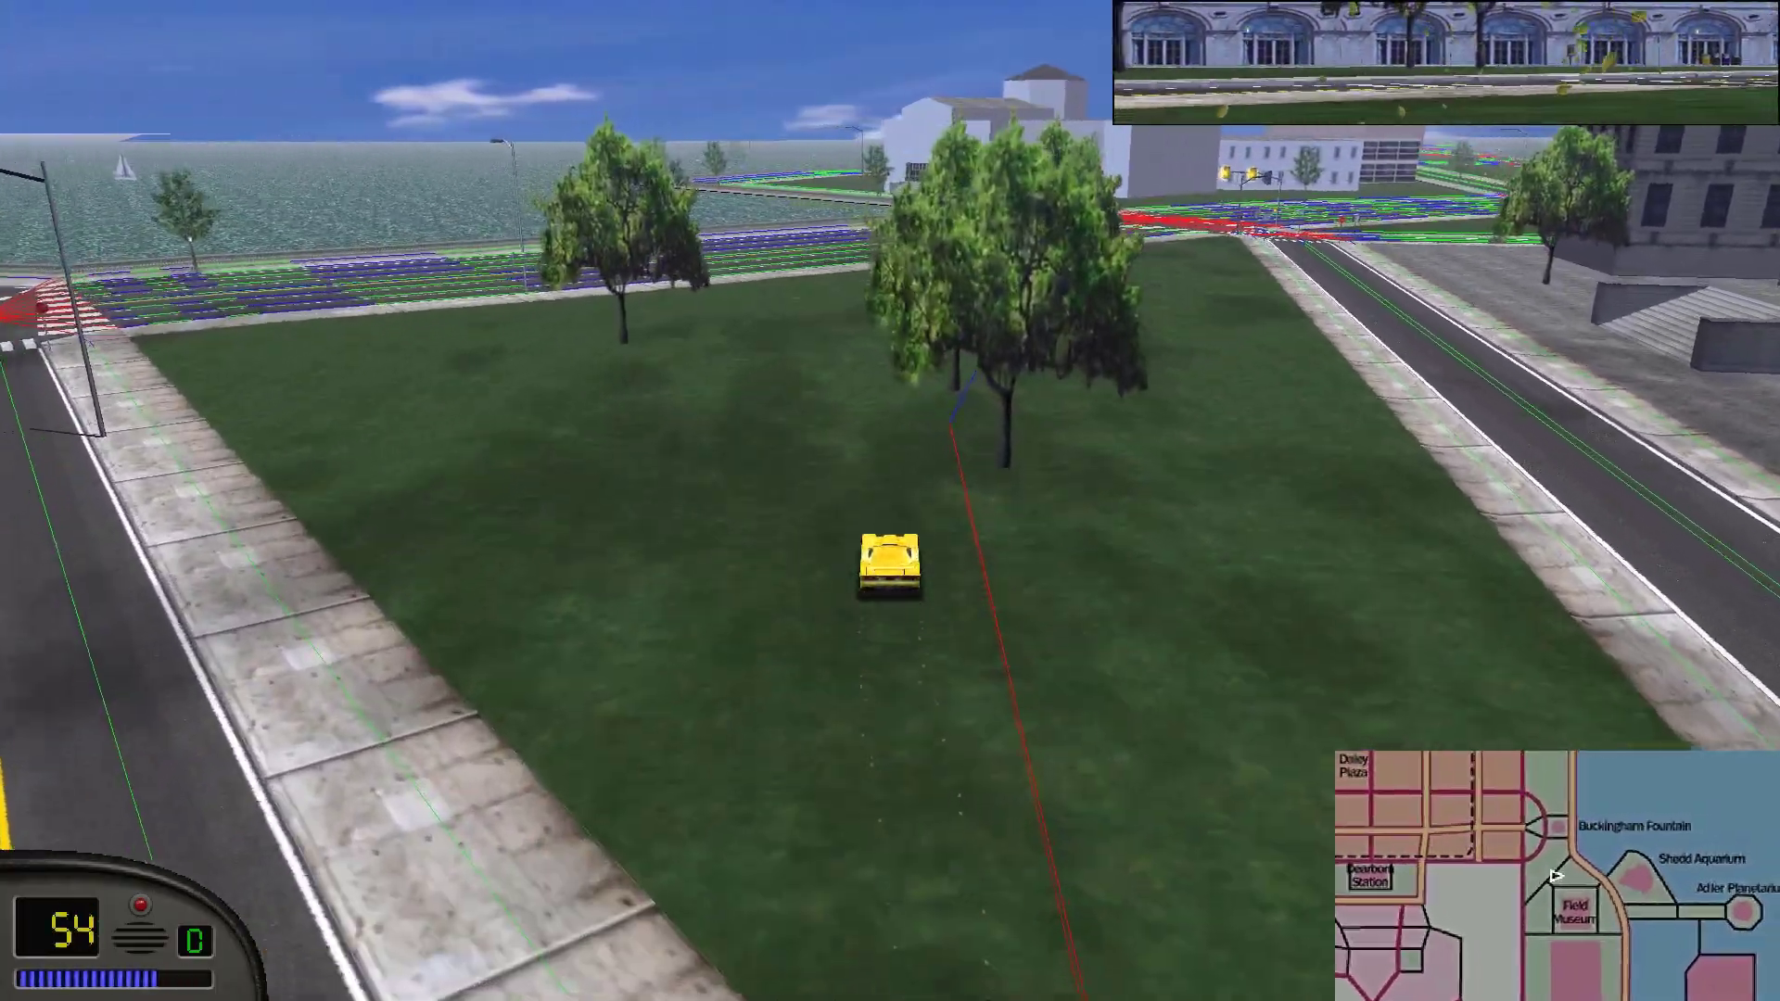
# Drive across the lakefront road to the intersection beside Shedd Aquarium and stop facing the building's entrance.
pyautogui.press('Left')
pyautogui.press('Down')
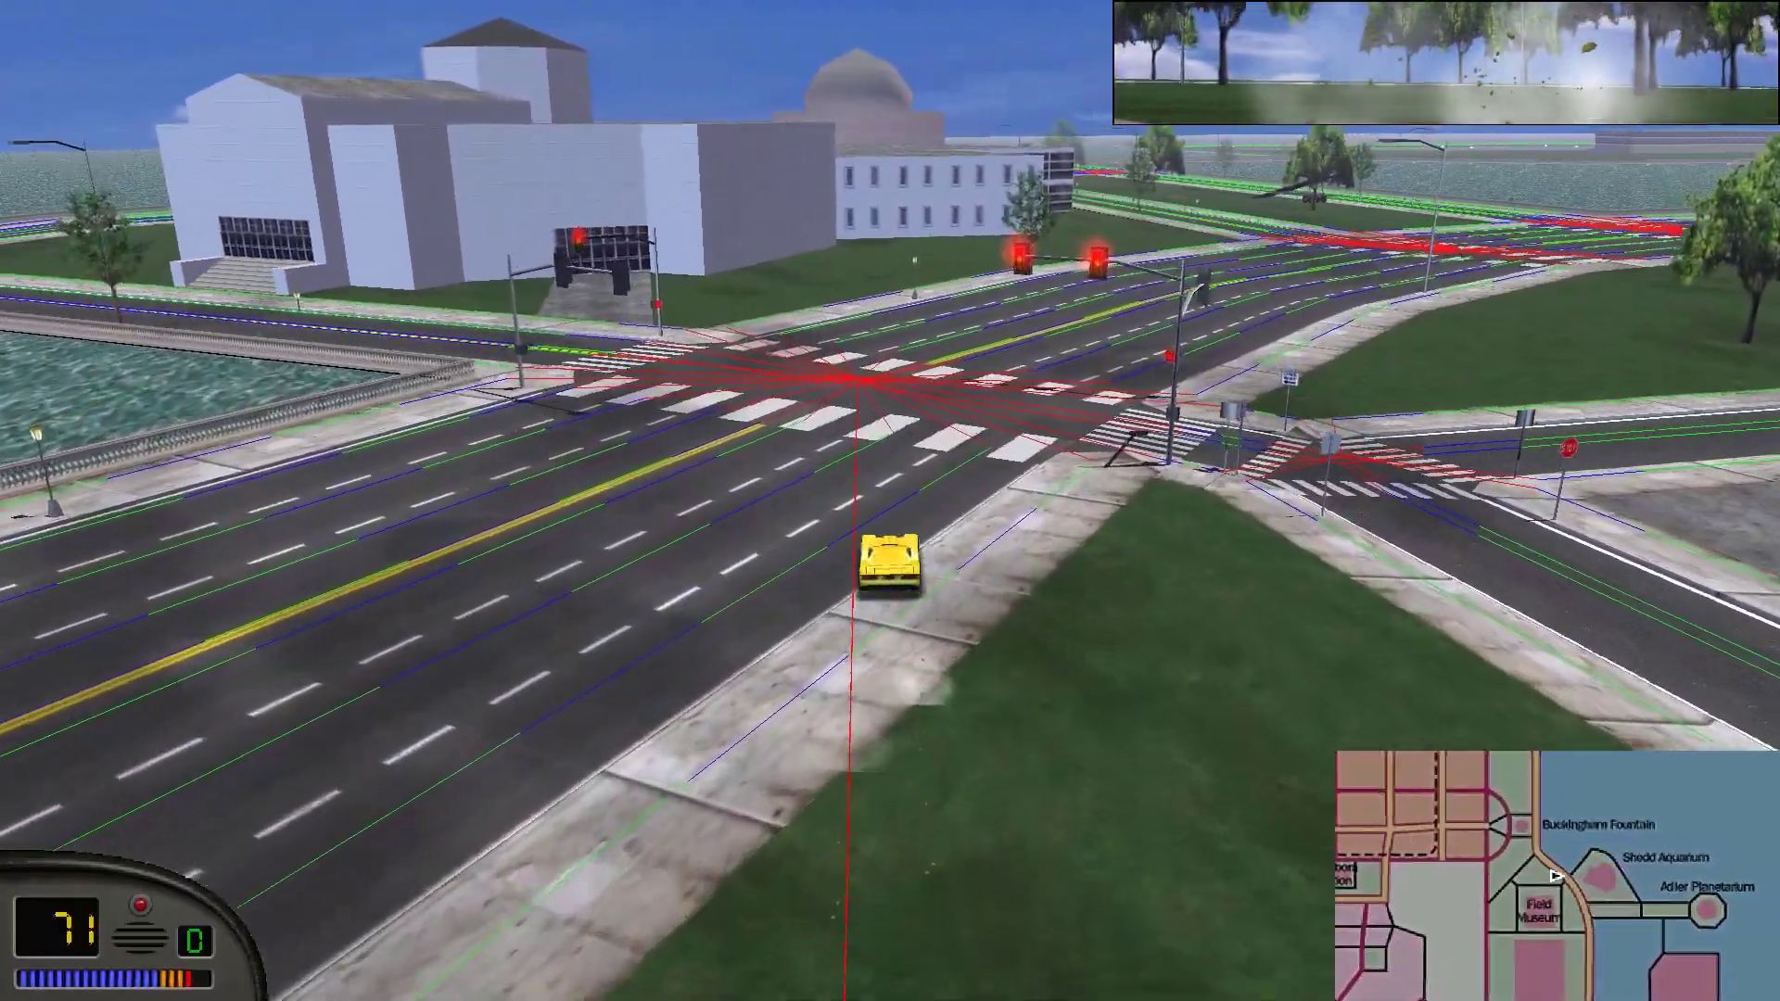
pyautogui.press('Down')
pyautogui.press('Right')
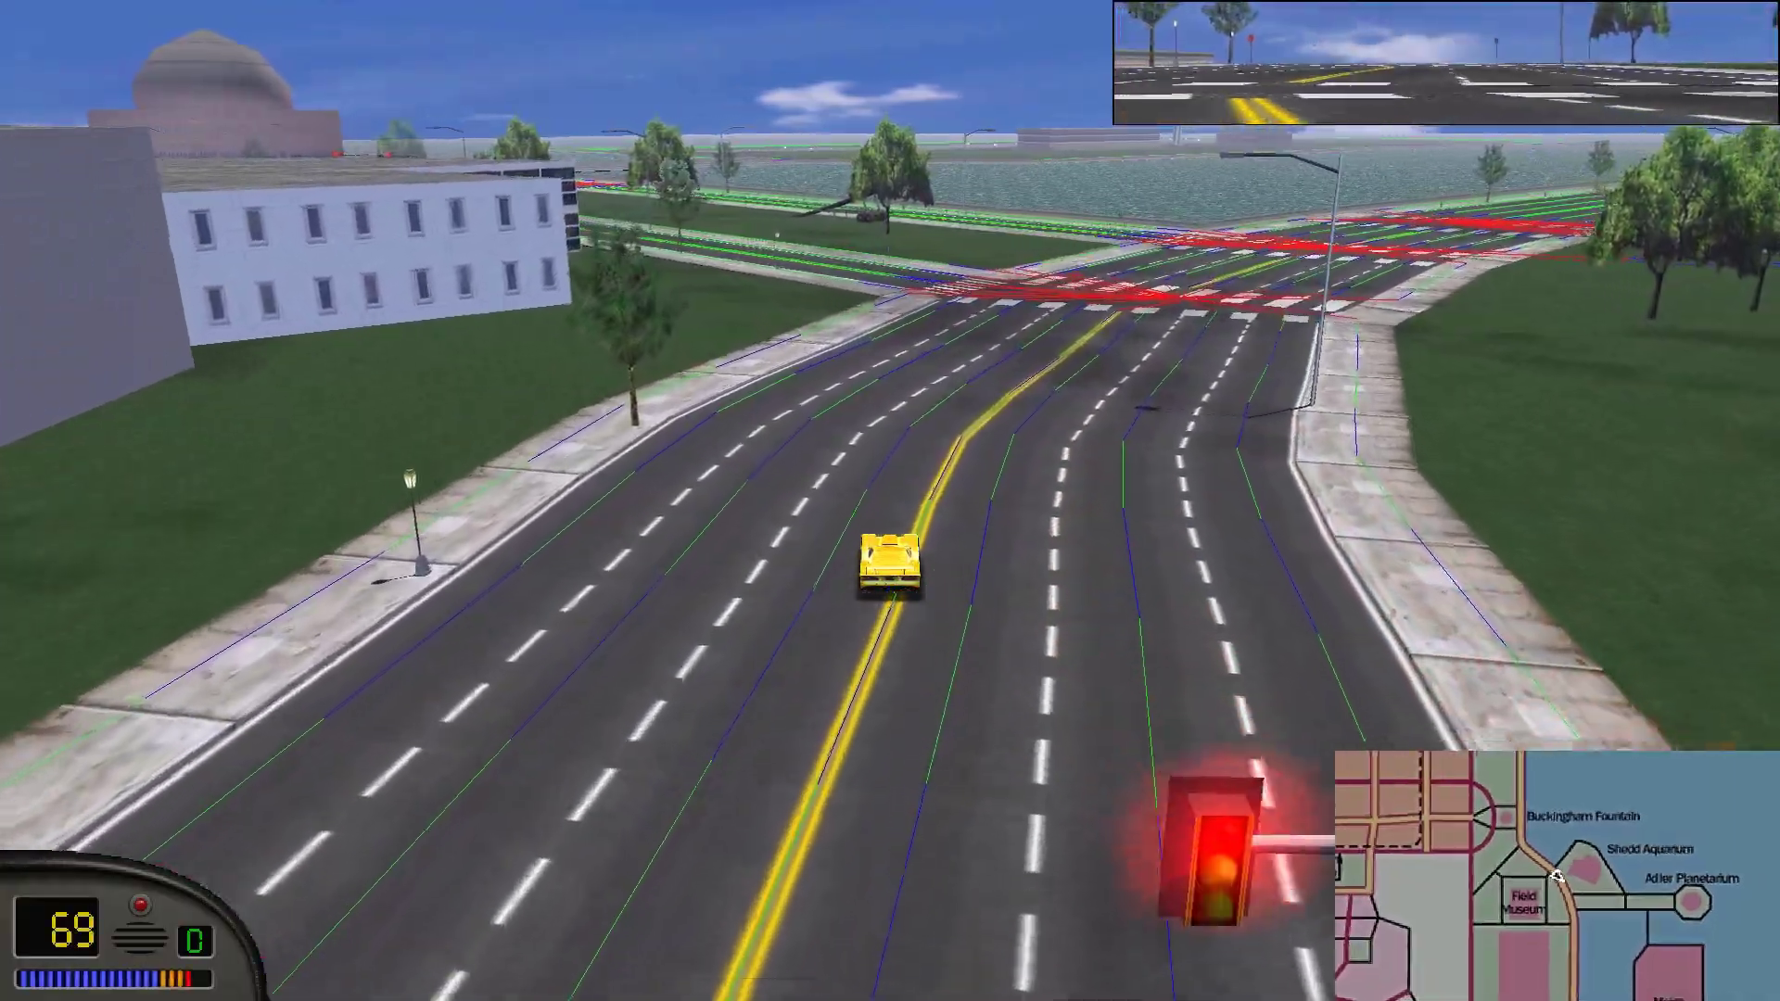
pyautogui.press('Left')
pyautogui.press('Left')
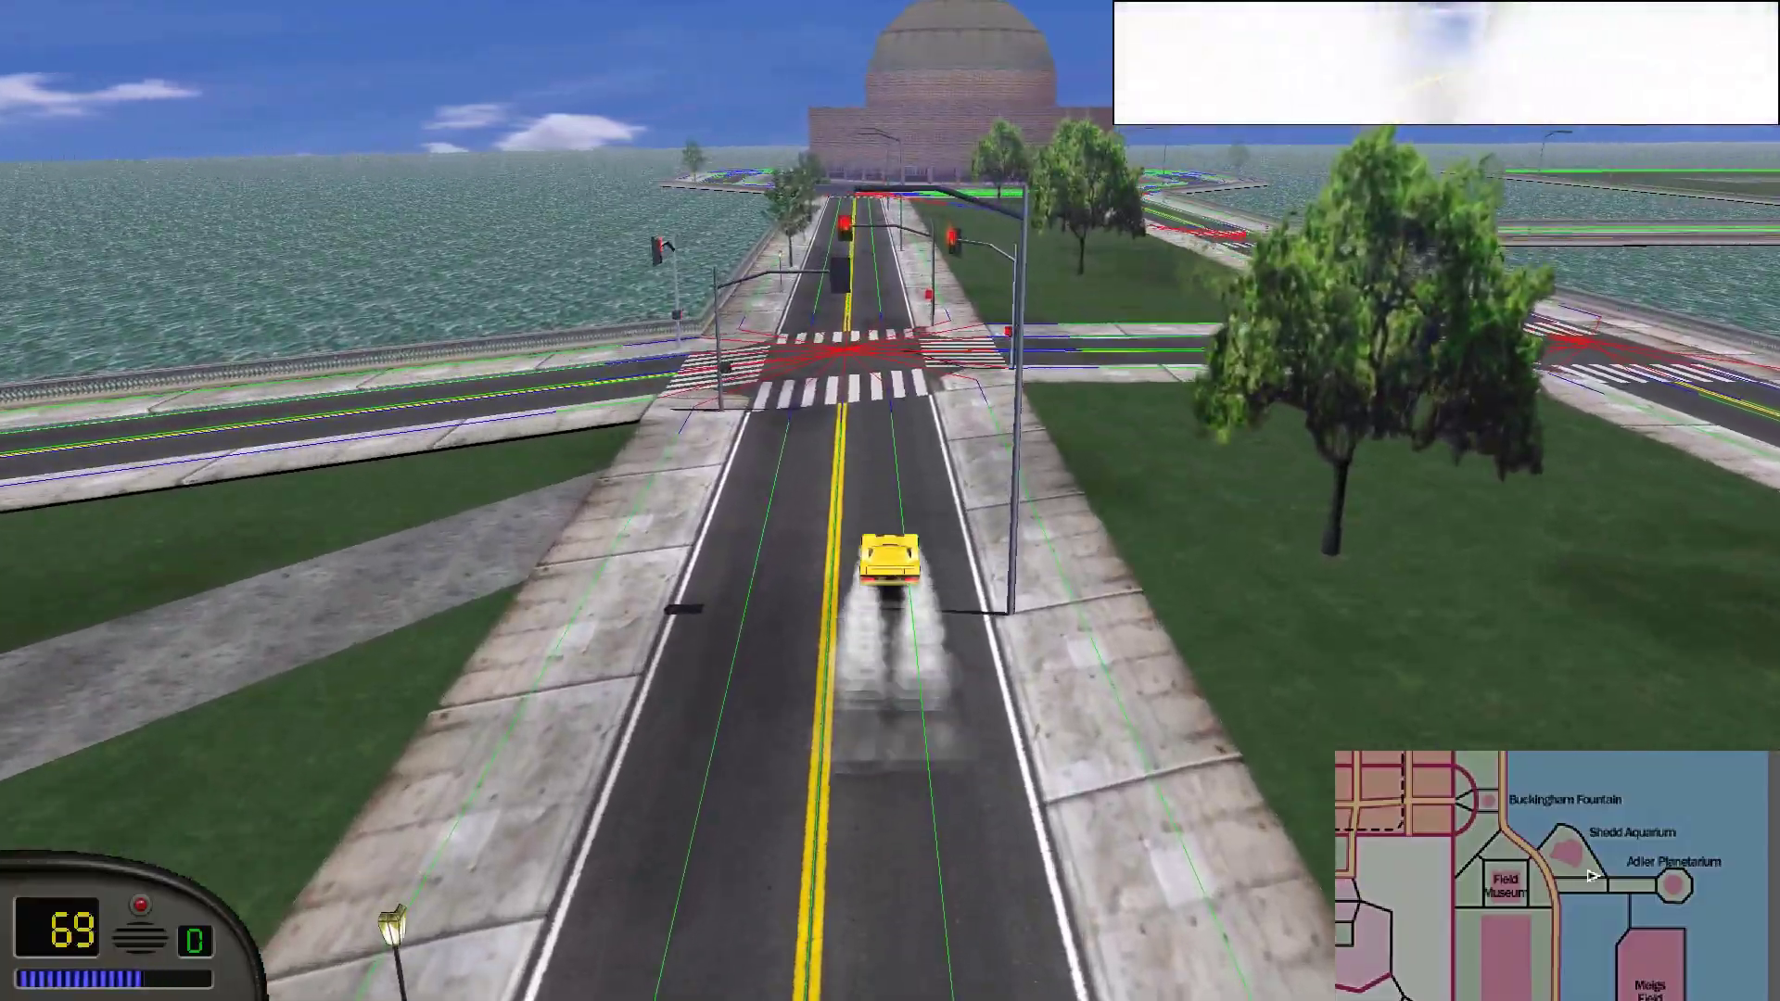
pyautogui.press('Down')
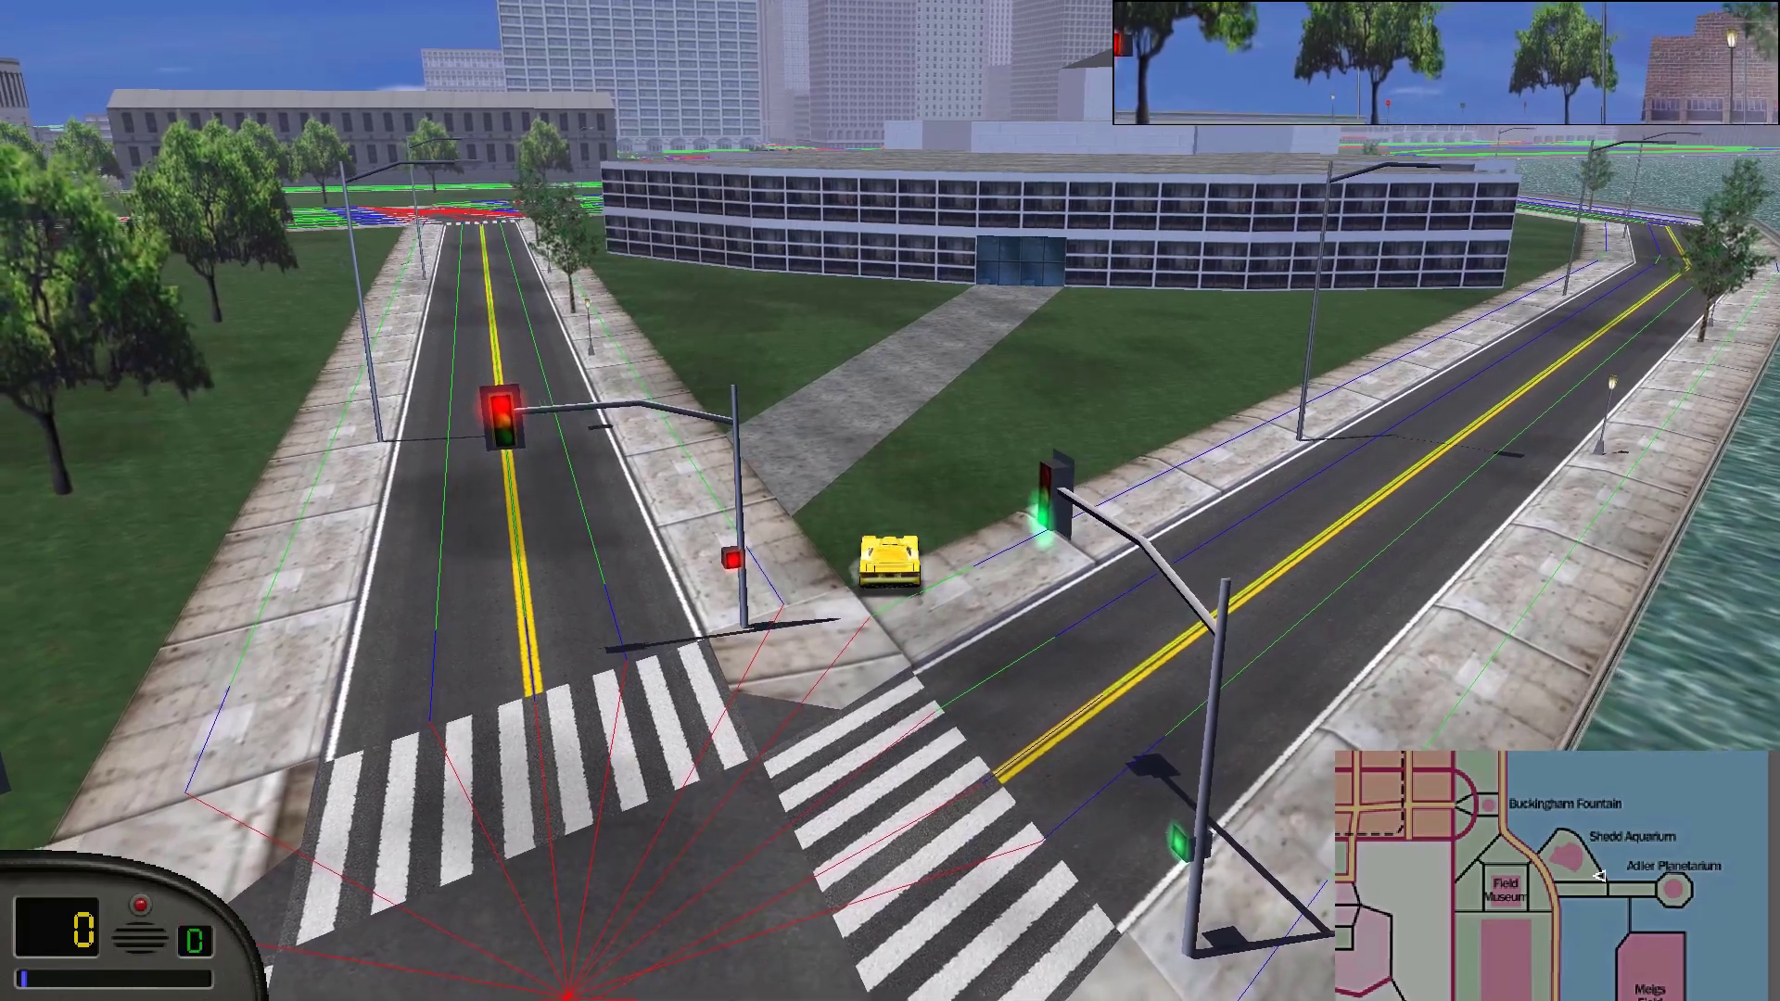
pyautogui.press('Right')
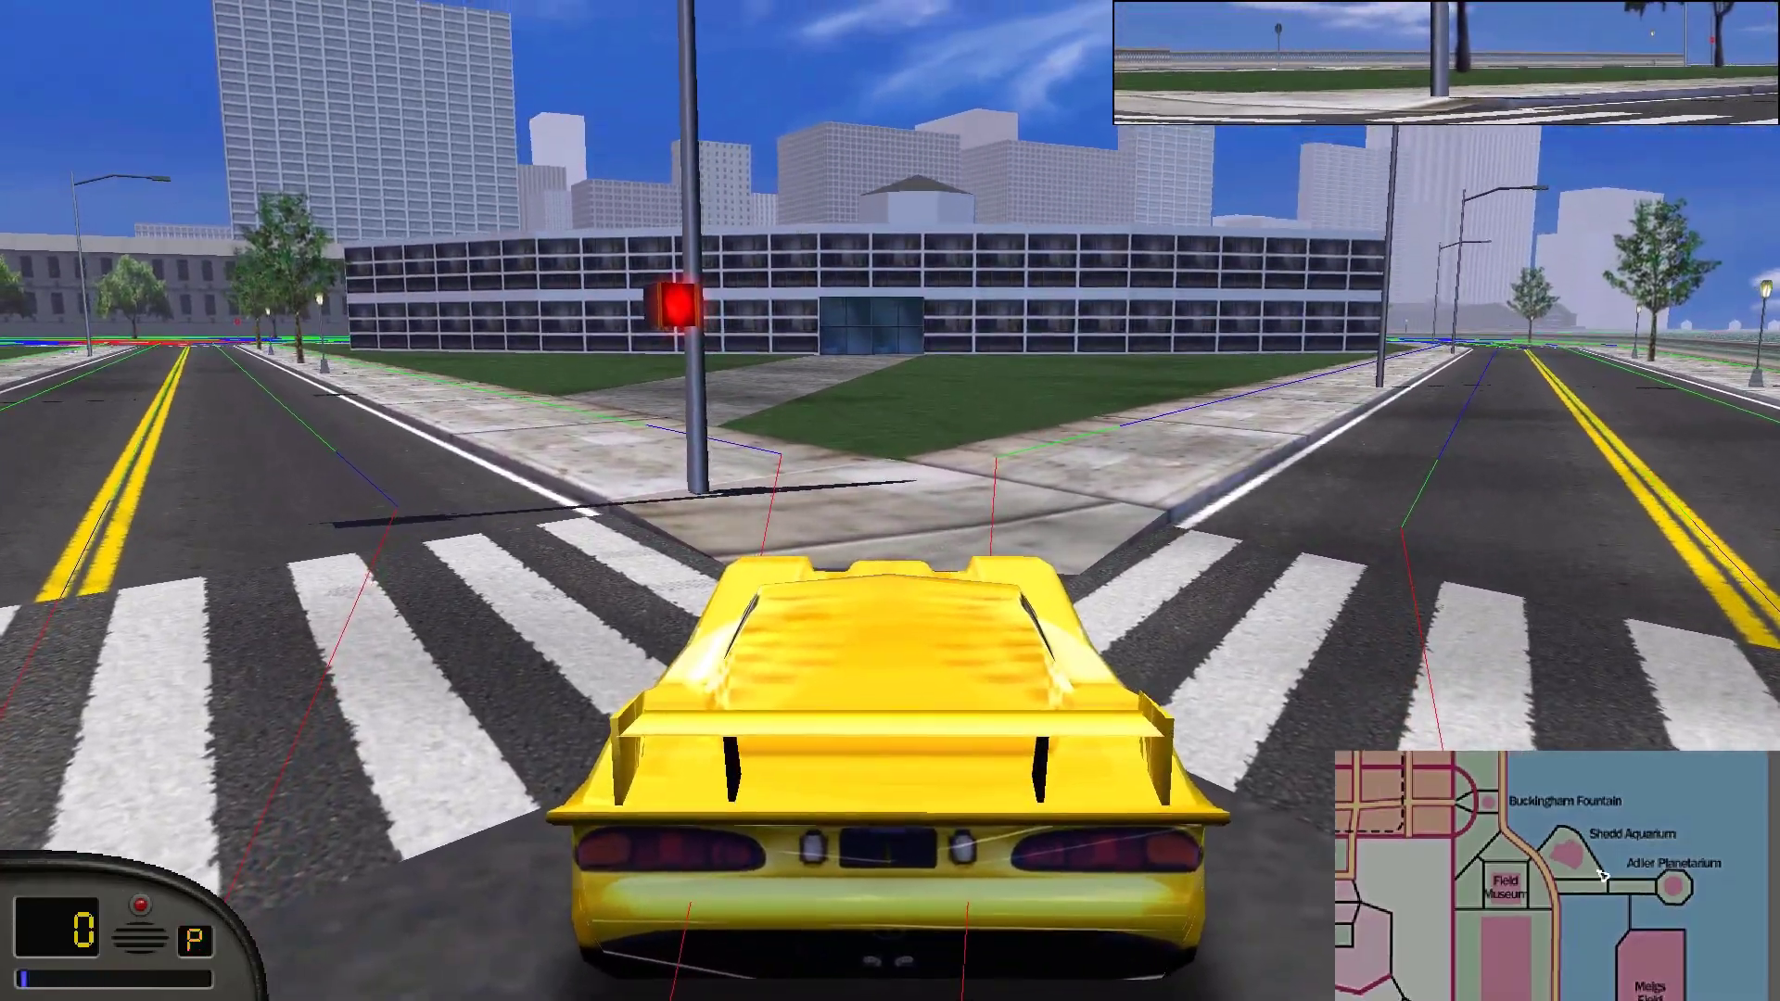
# Compare the first-person and chase camera views at the intersection with the car's position coordinates displayed.
pyautogui.press('c')
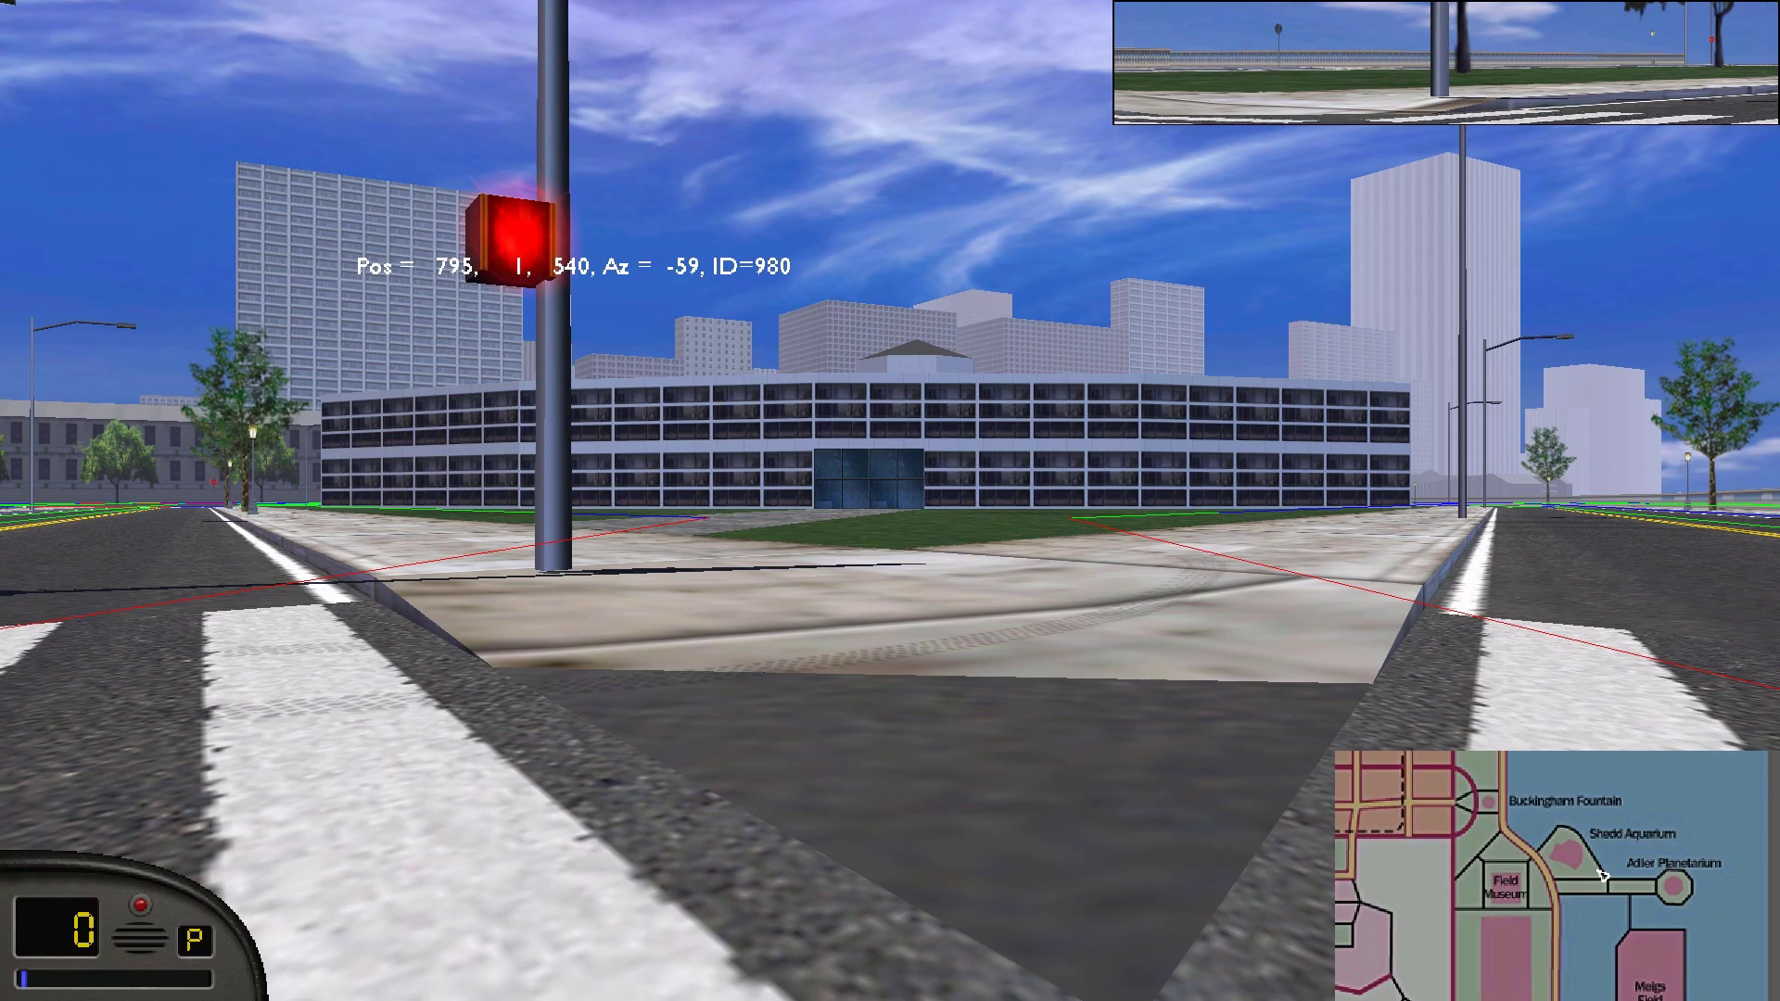
pyautogui.press('c')
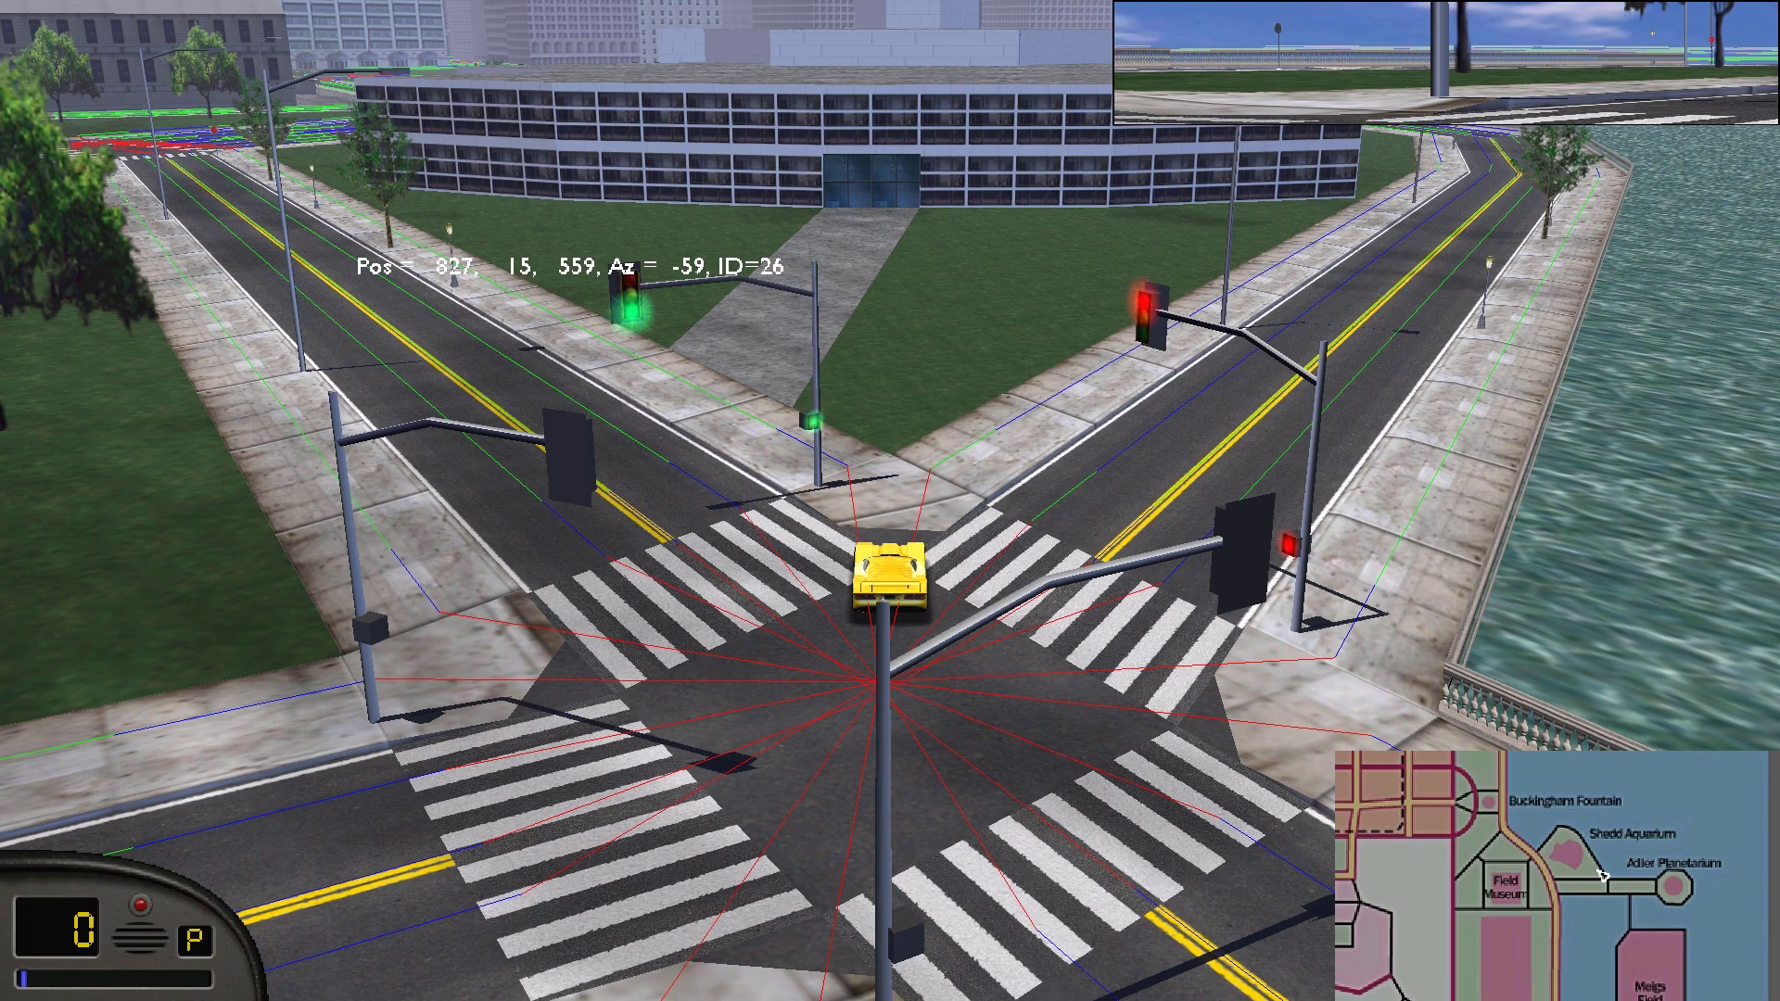
pyautogui.press('c')
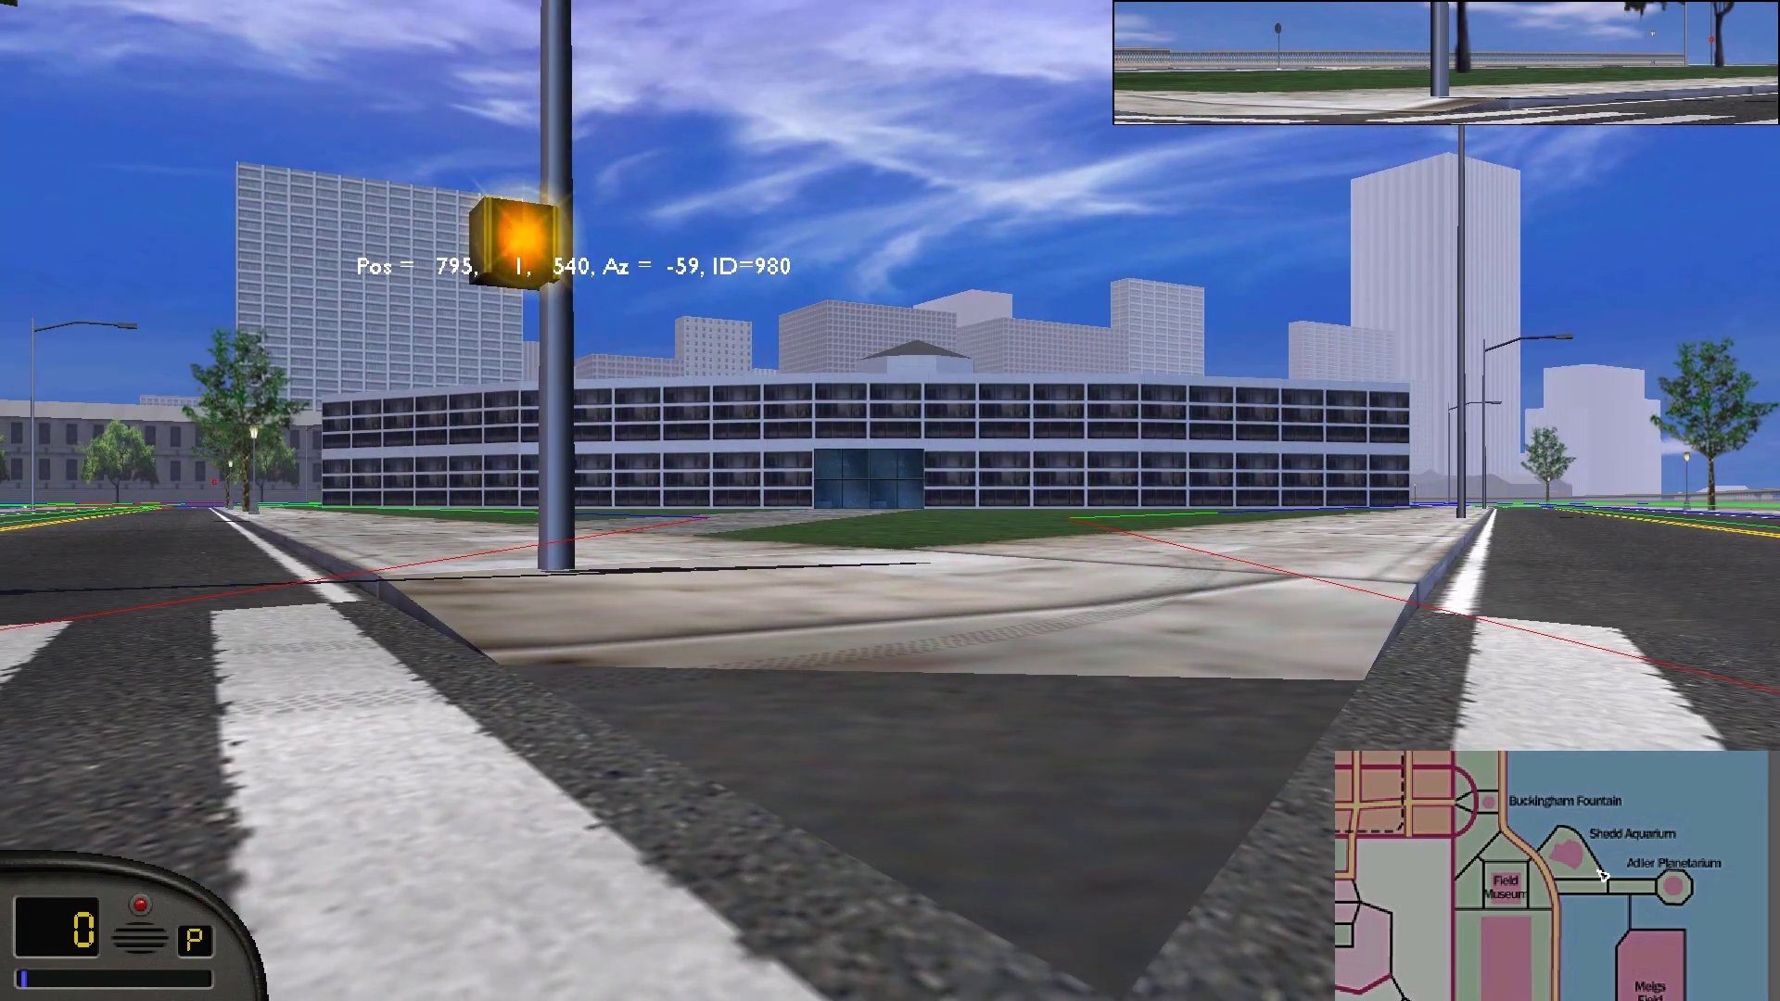
pyautogui.press('c')
# Reposition the car at the crosswalk corner facing the aquarium entrance and switch to the first-person view.
pyautogui.press('Down')
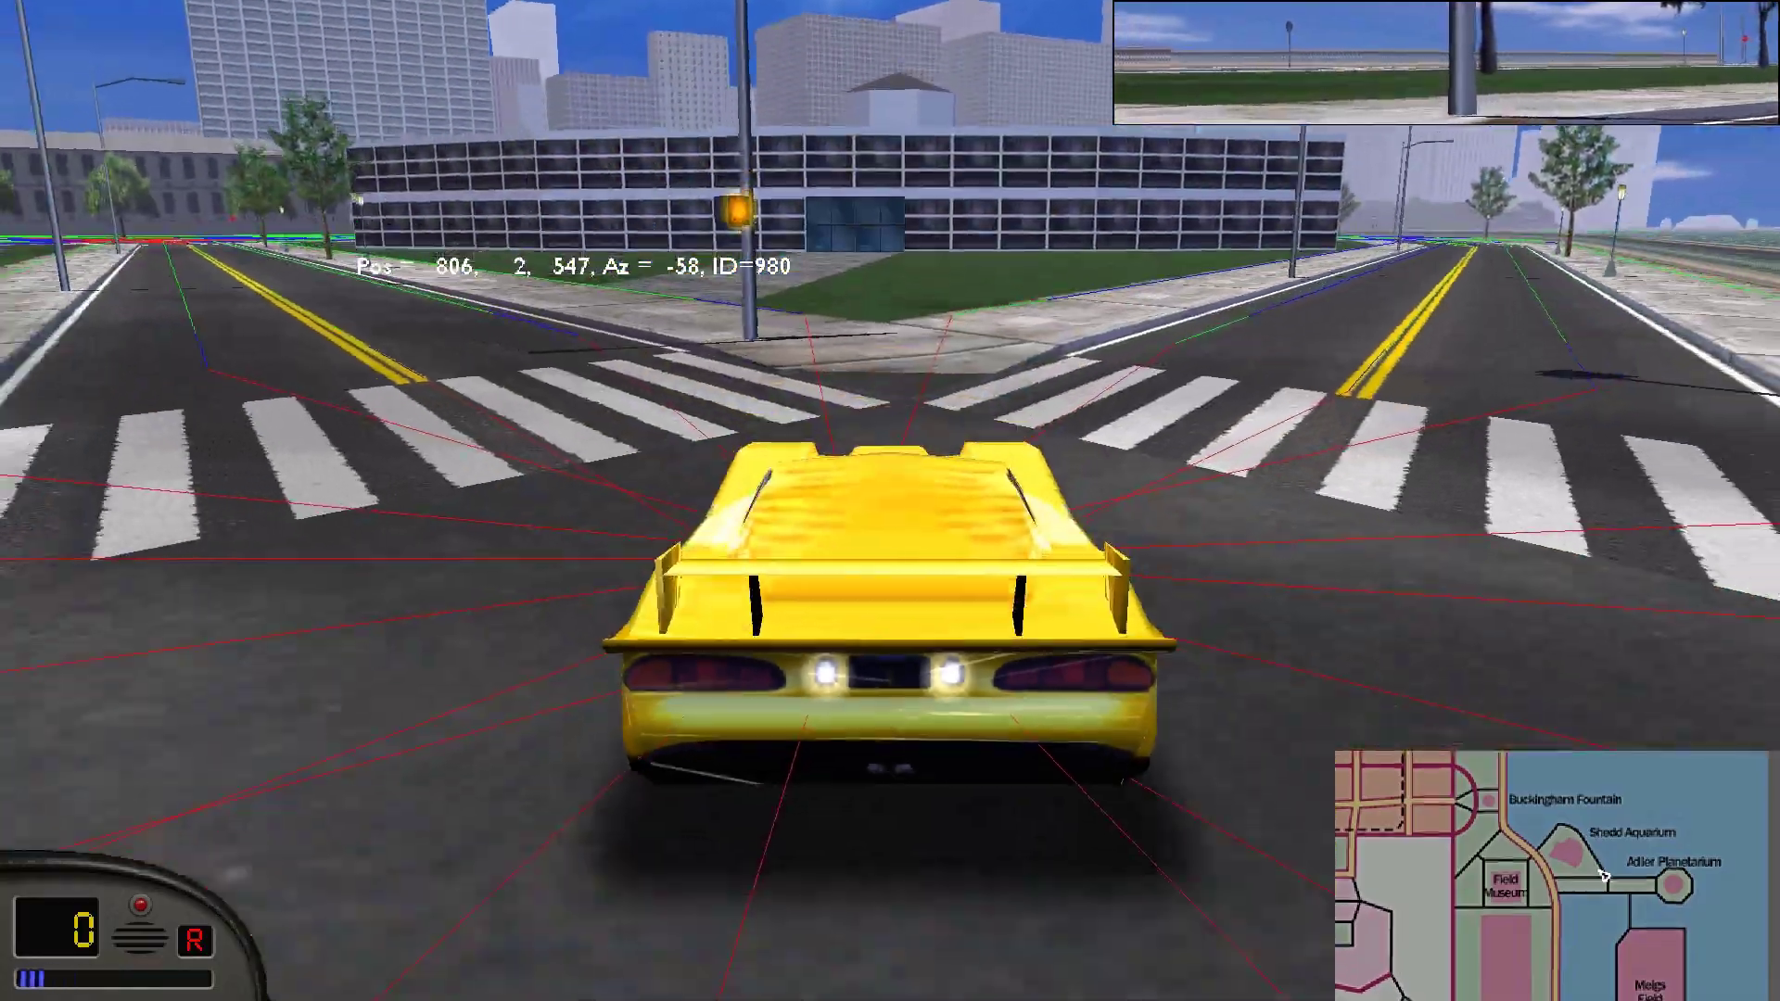
pyautogui.press('Up')
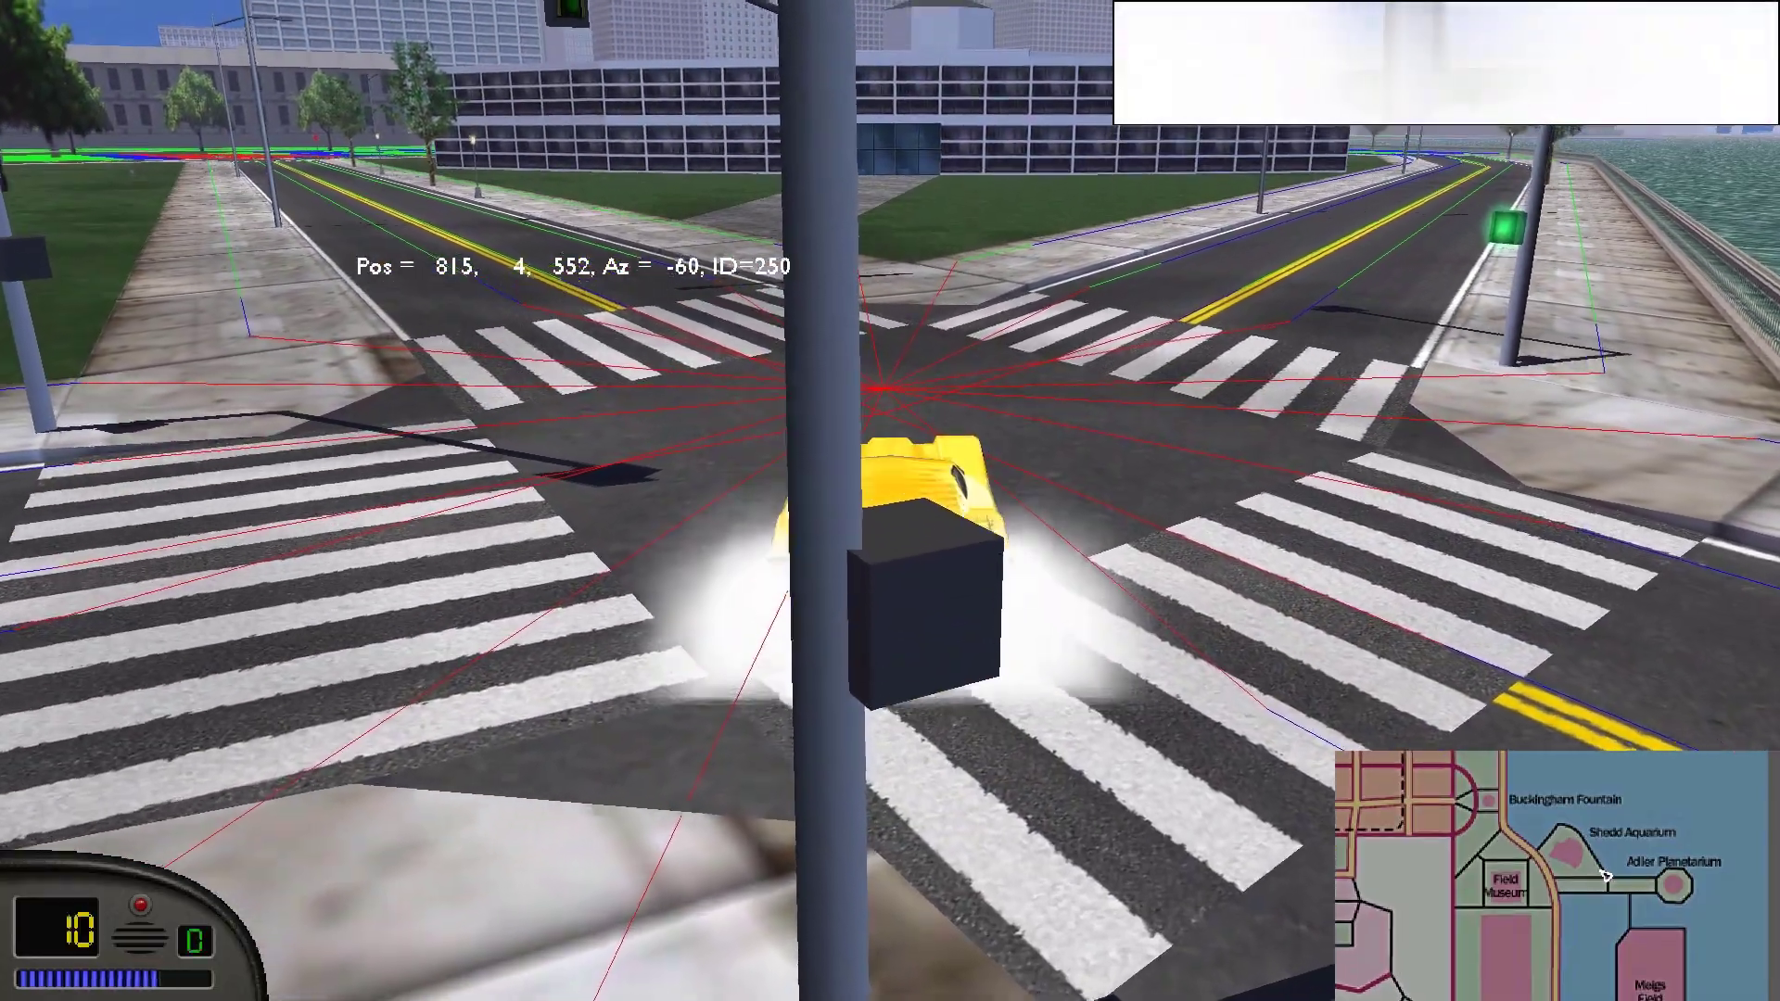
pyautogui.press('Down')
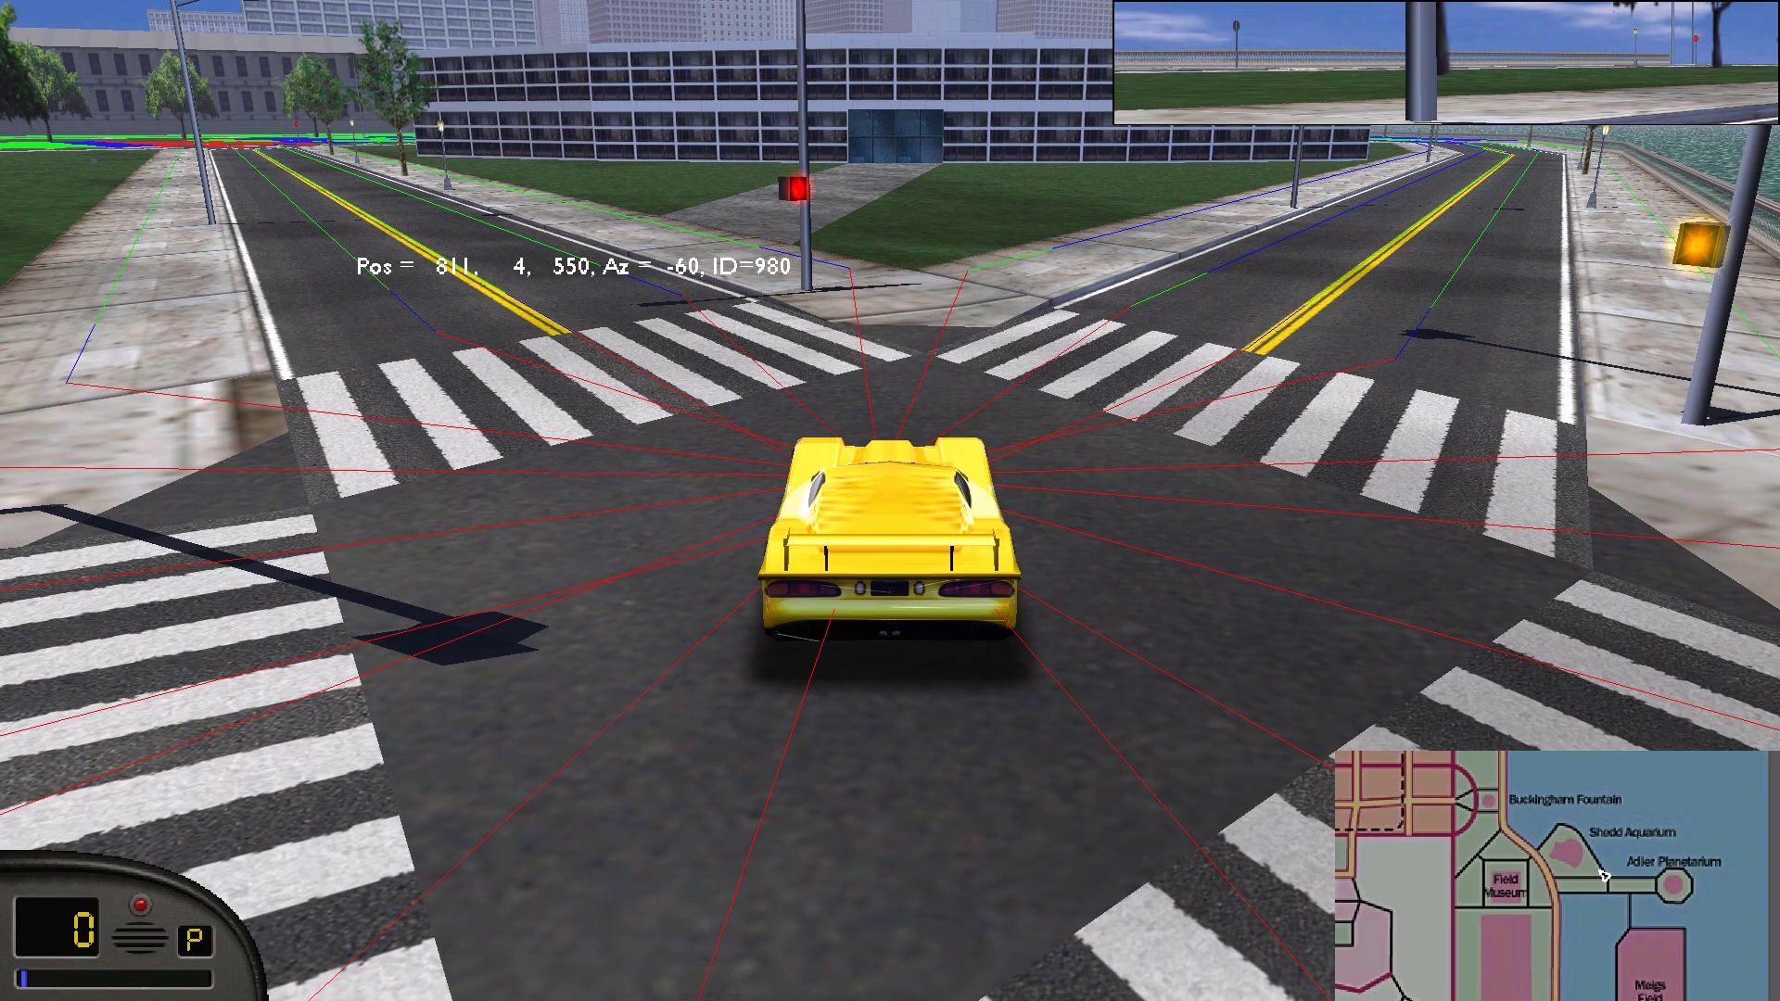
pyautogui.press('Up')
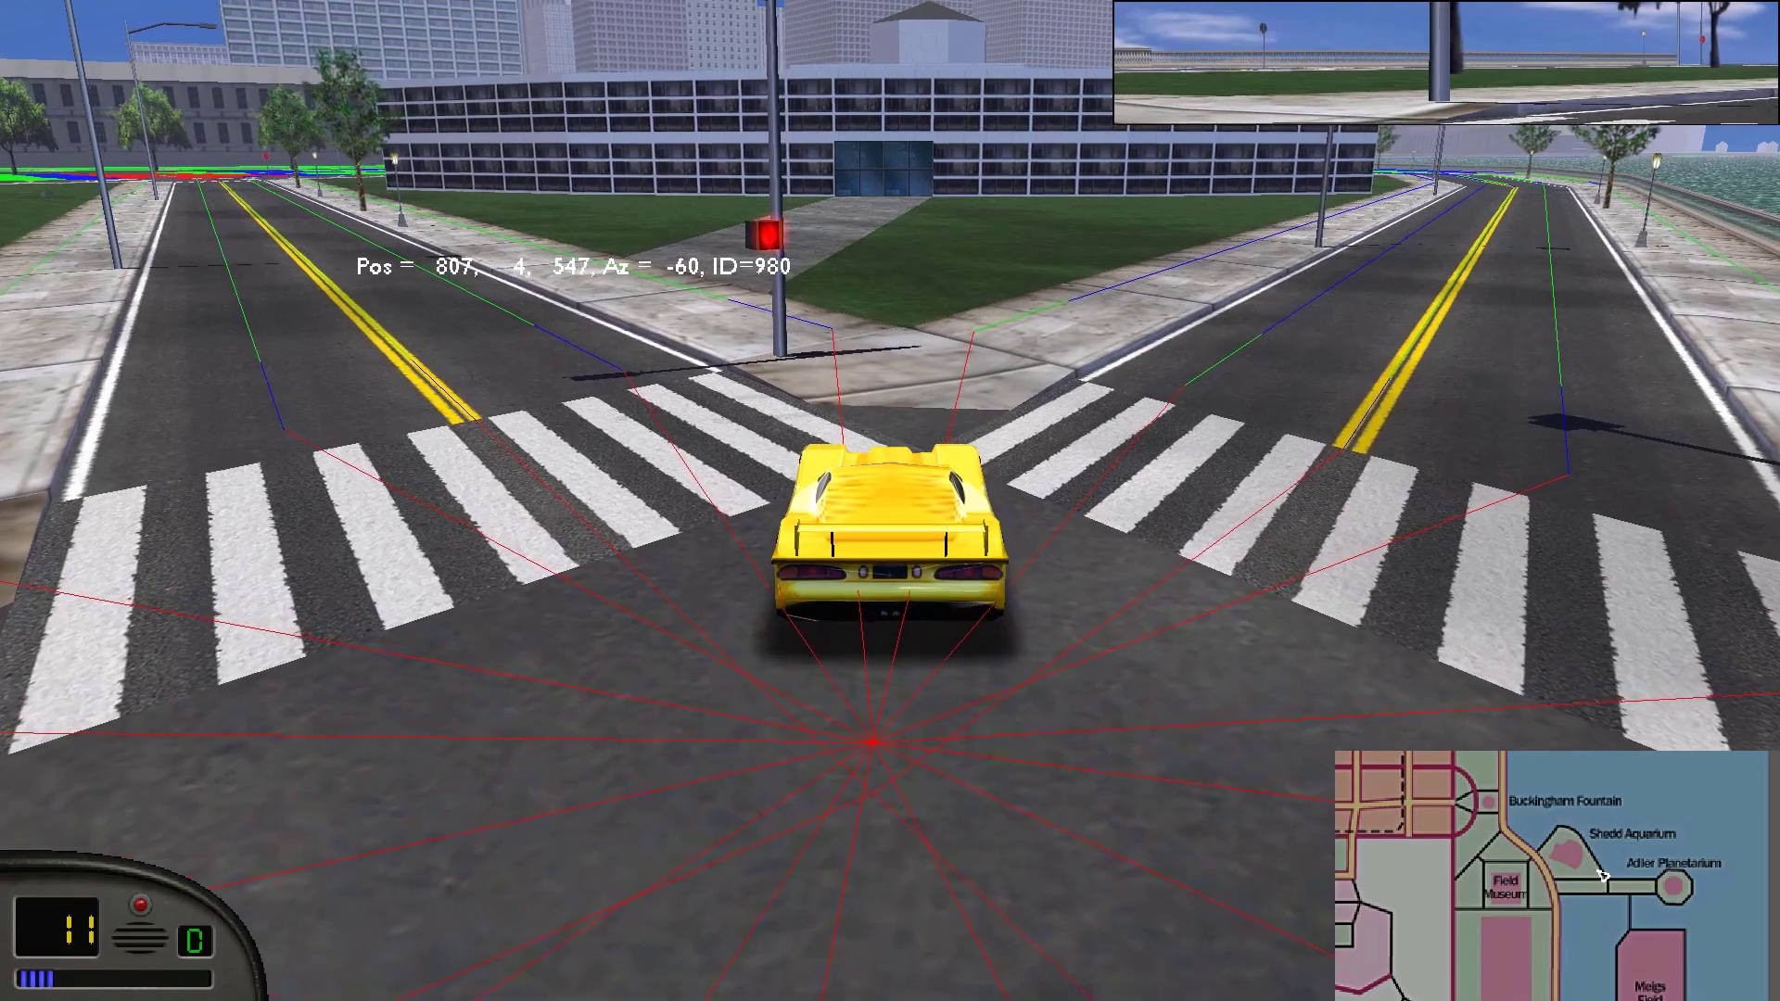
pyautogui.press('Down')
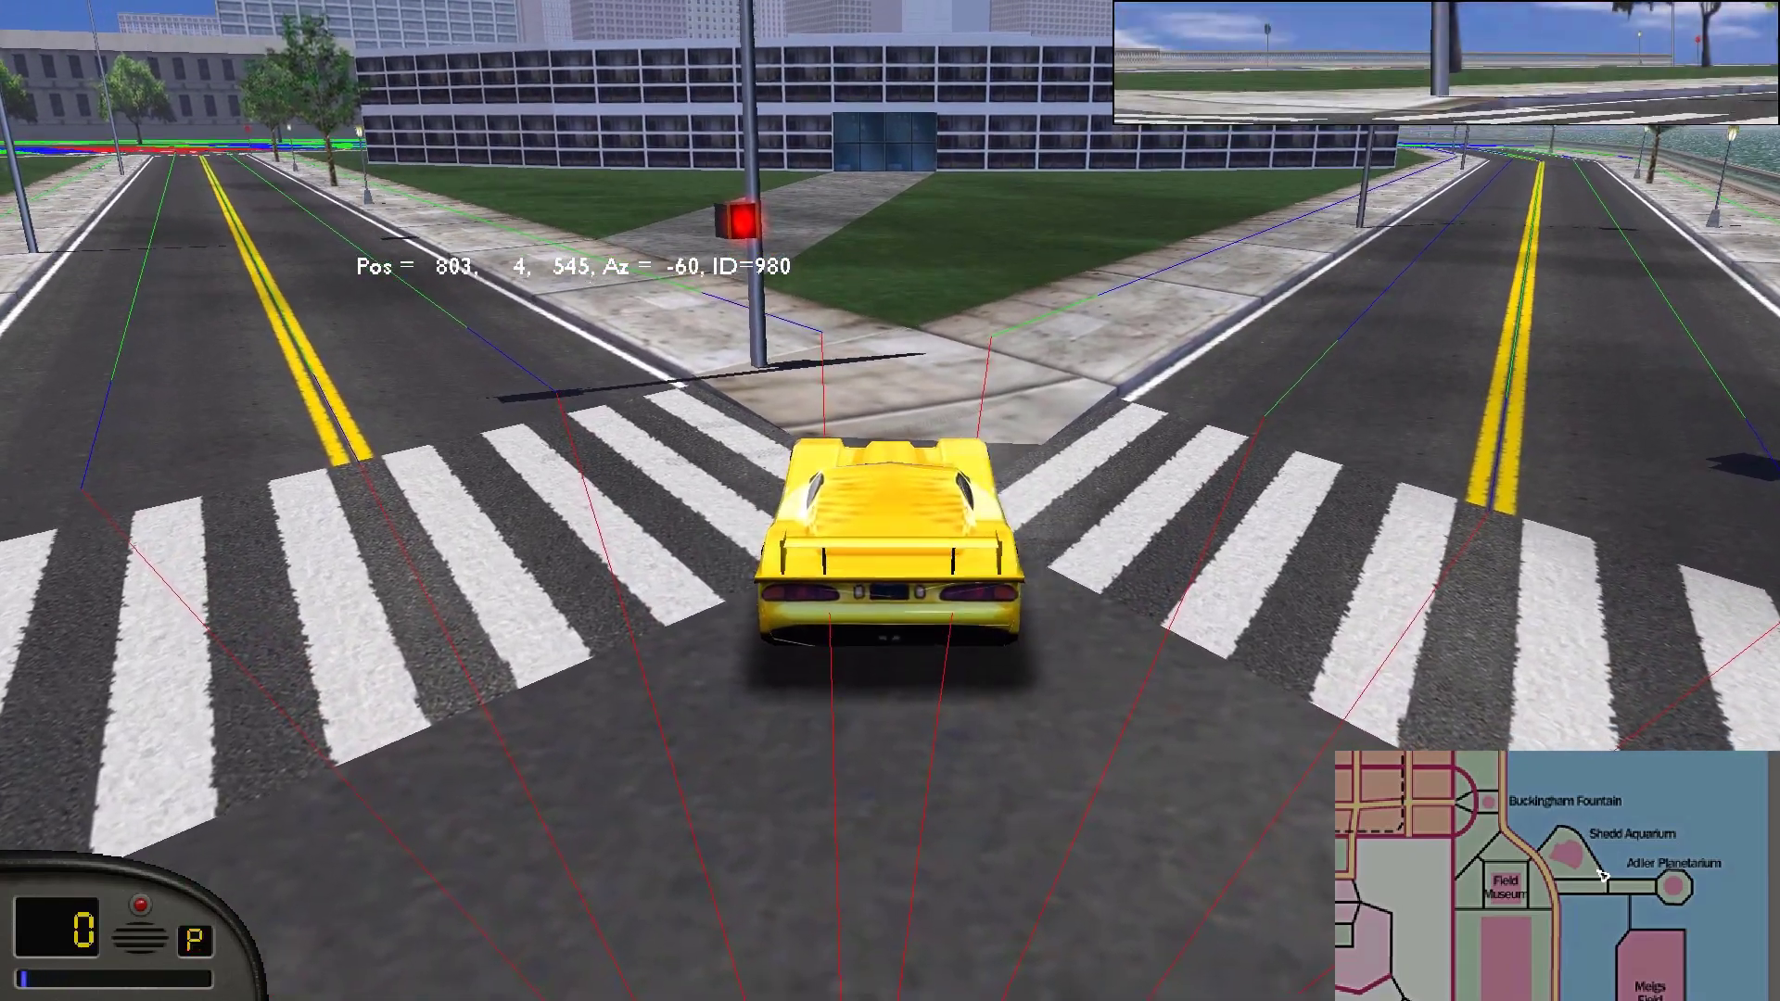
pyautogui.press('c')
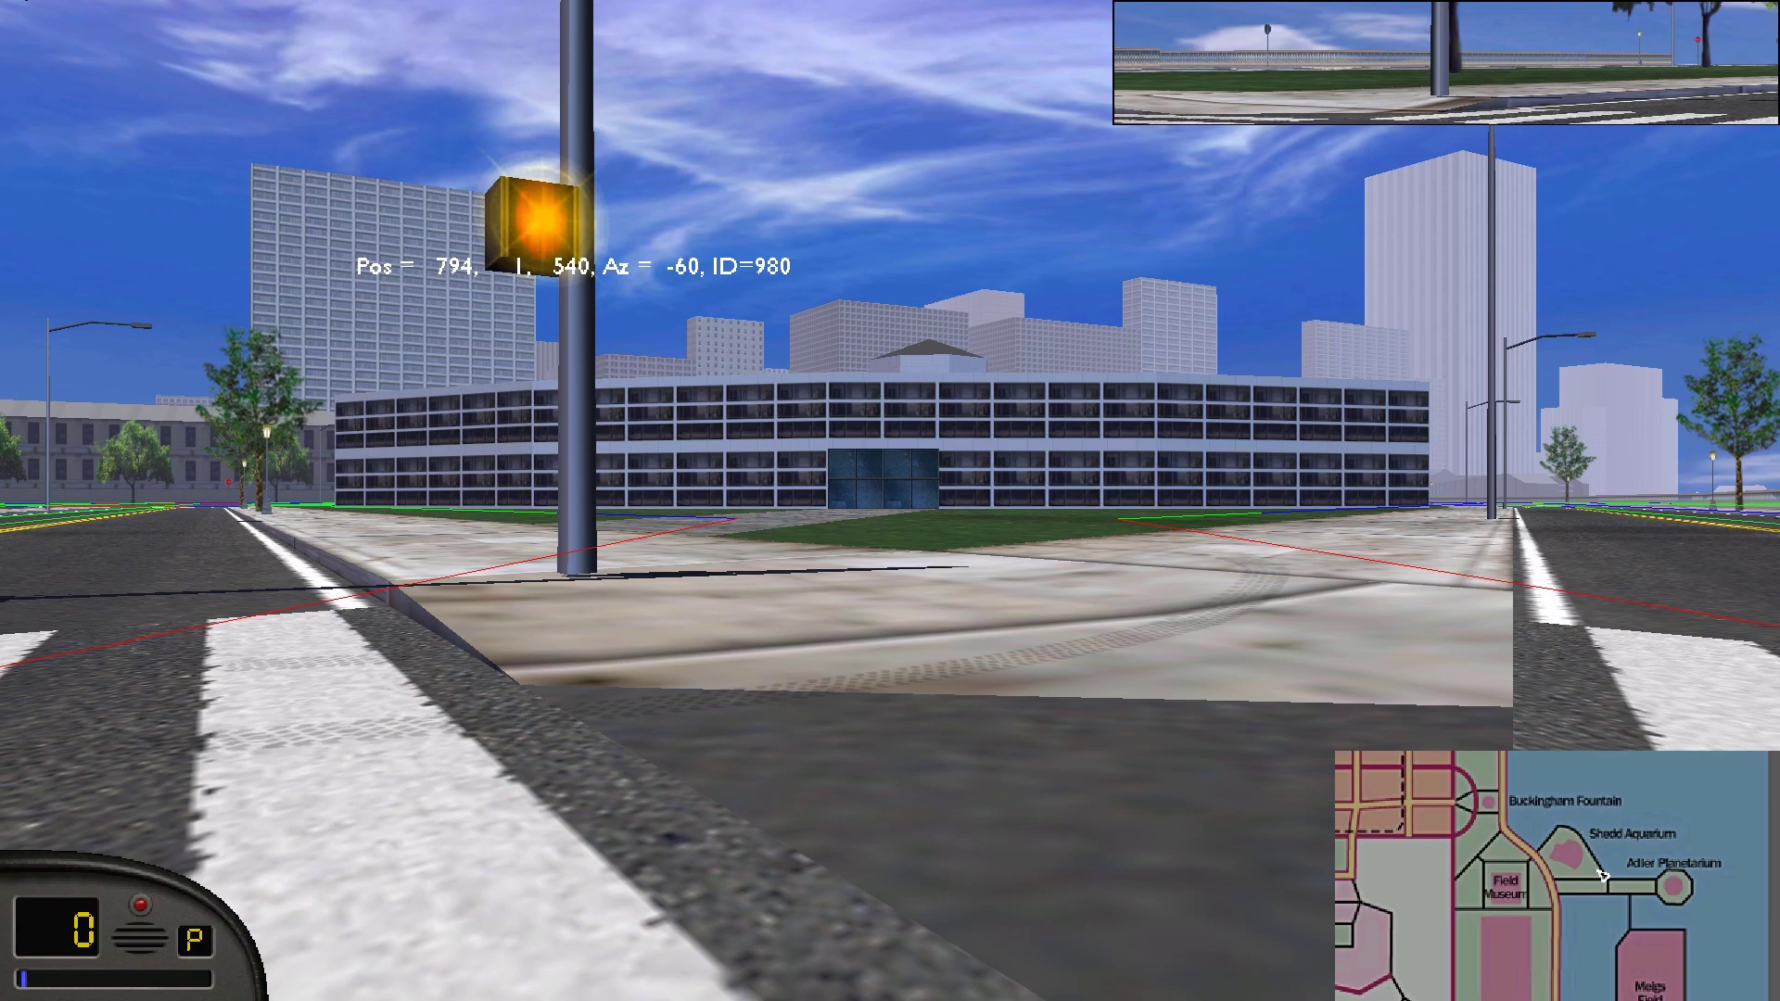
# Save the car's position at the crosswalk corner as point 1, and save point 2 slightly ahead towards the aquarium.
pyautogui.hotkey('shift', 'p')
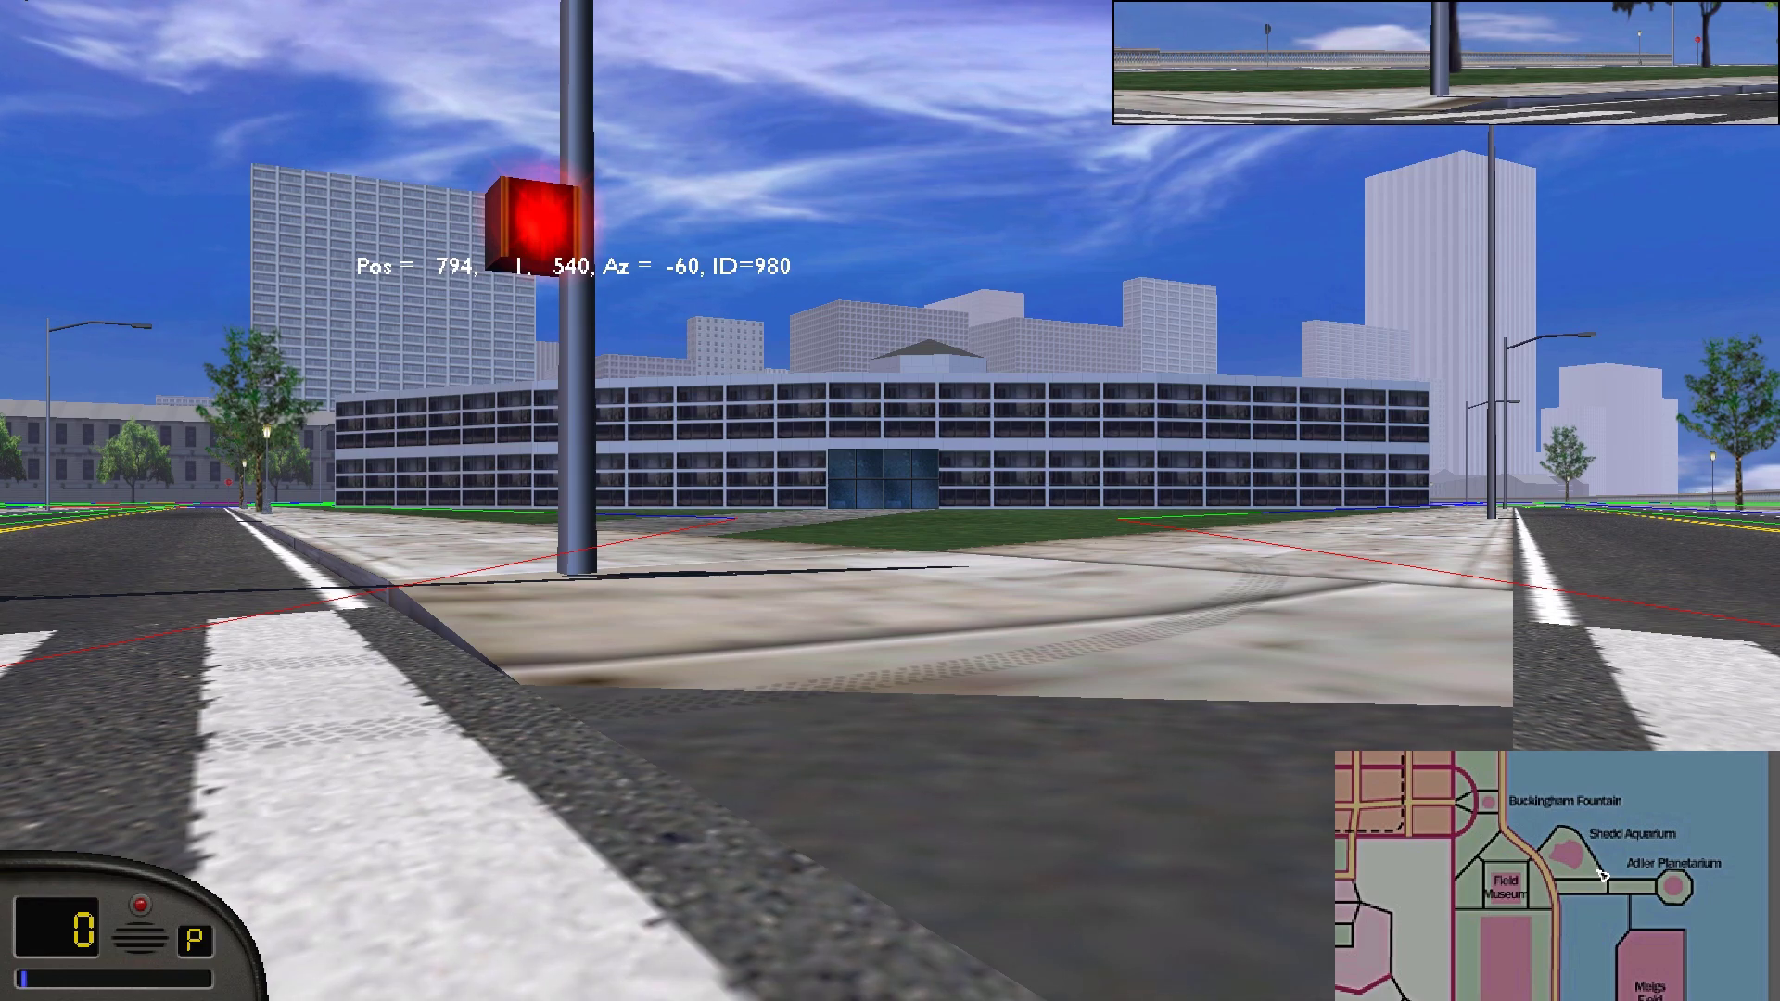
pyautogui.hotkey('shift', 'p')
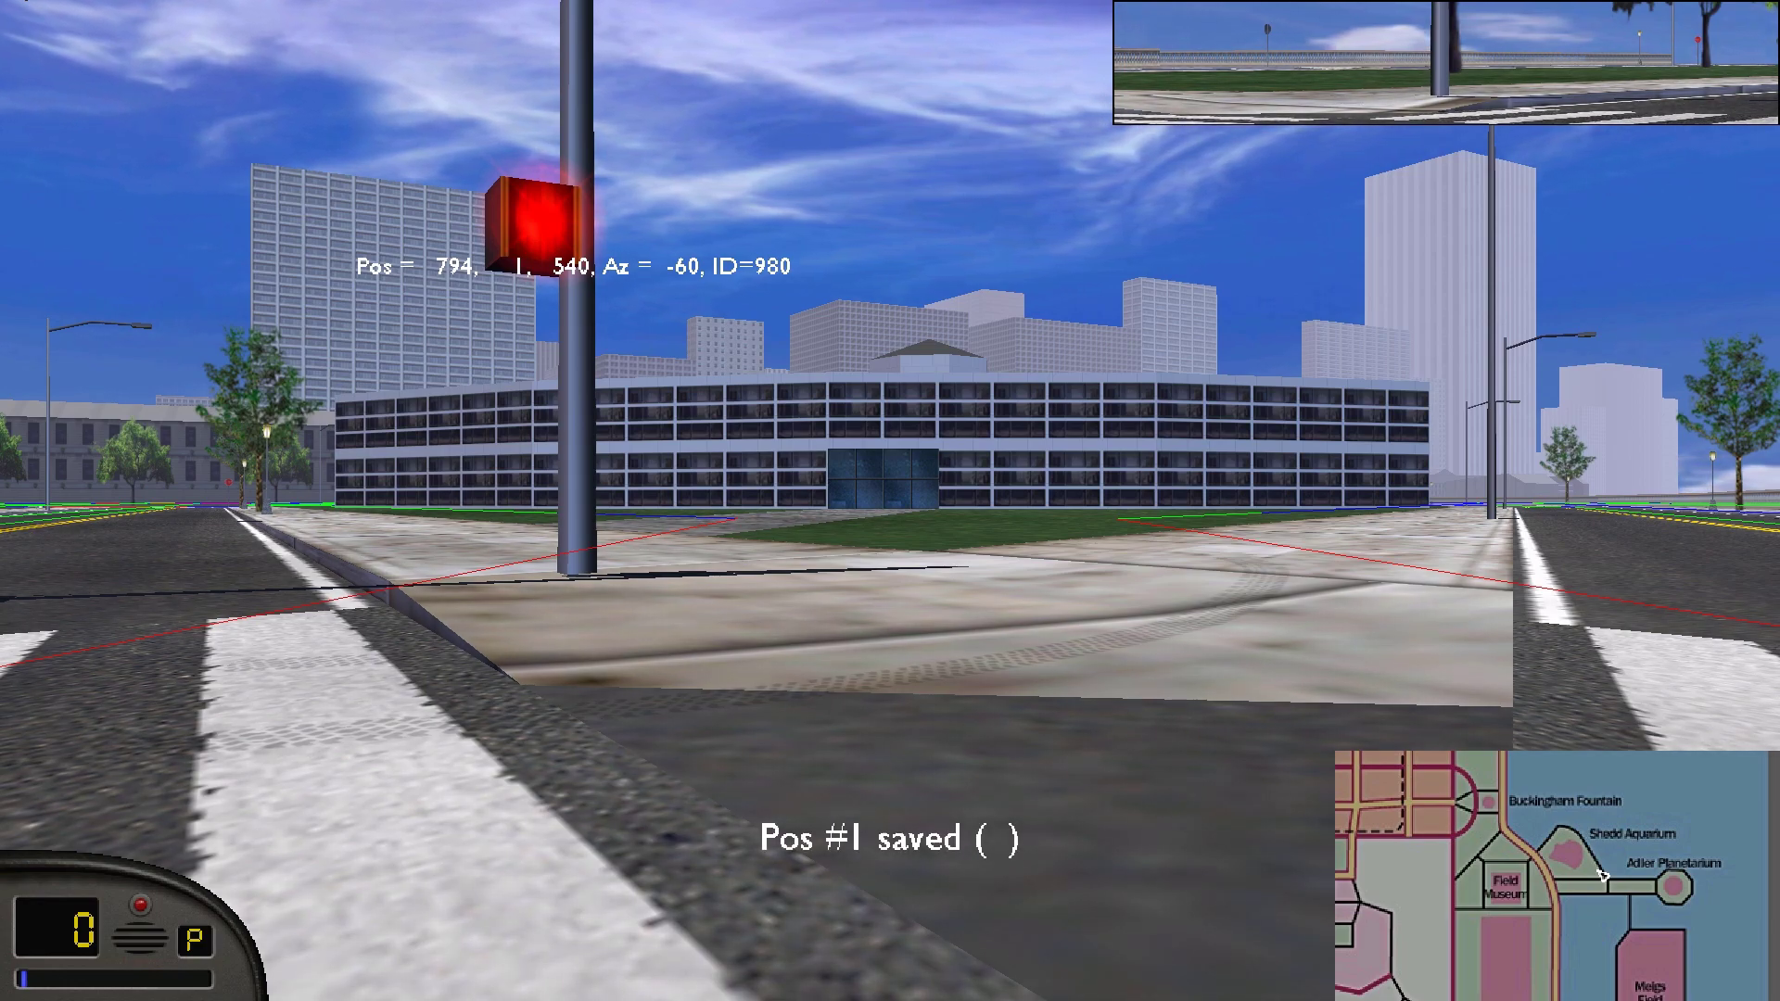
pyautogui.press('Up')
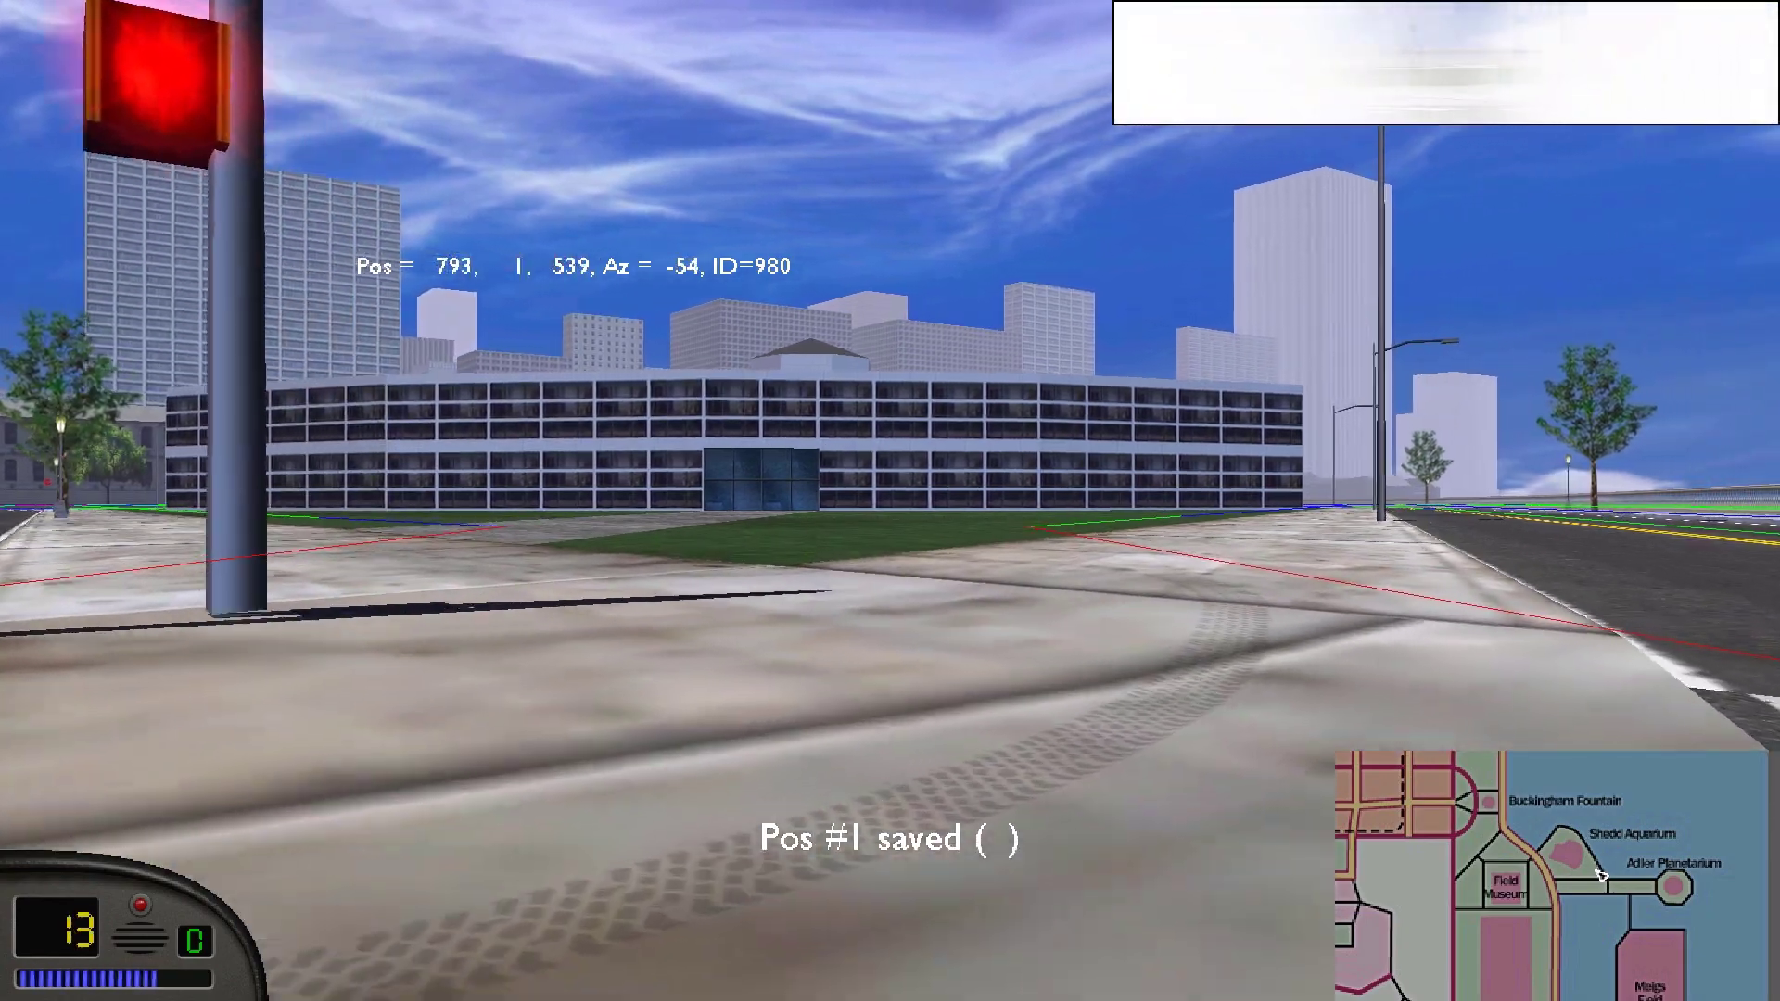
pyautogui.hotkey('shift', 'p')
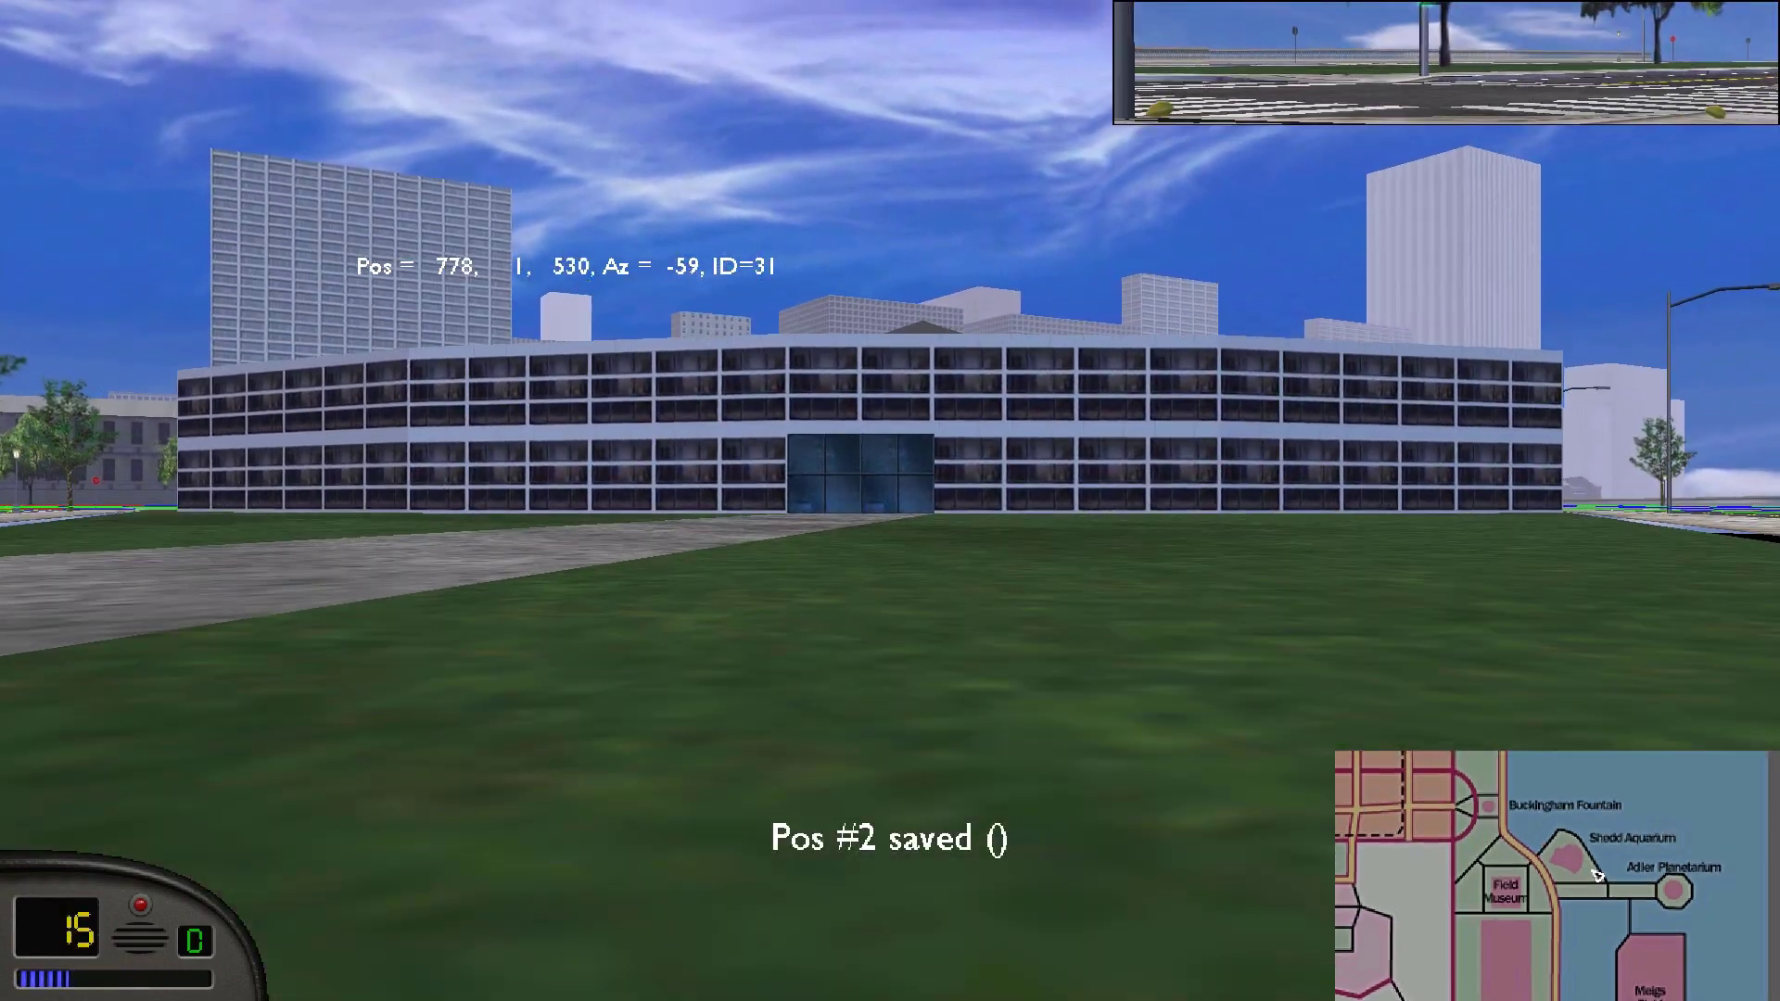
# Drive on through the aquarium's glass entrance, saving car positions 3 and 4 along the way.
pyautogui.press('Up')
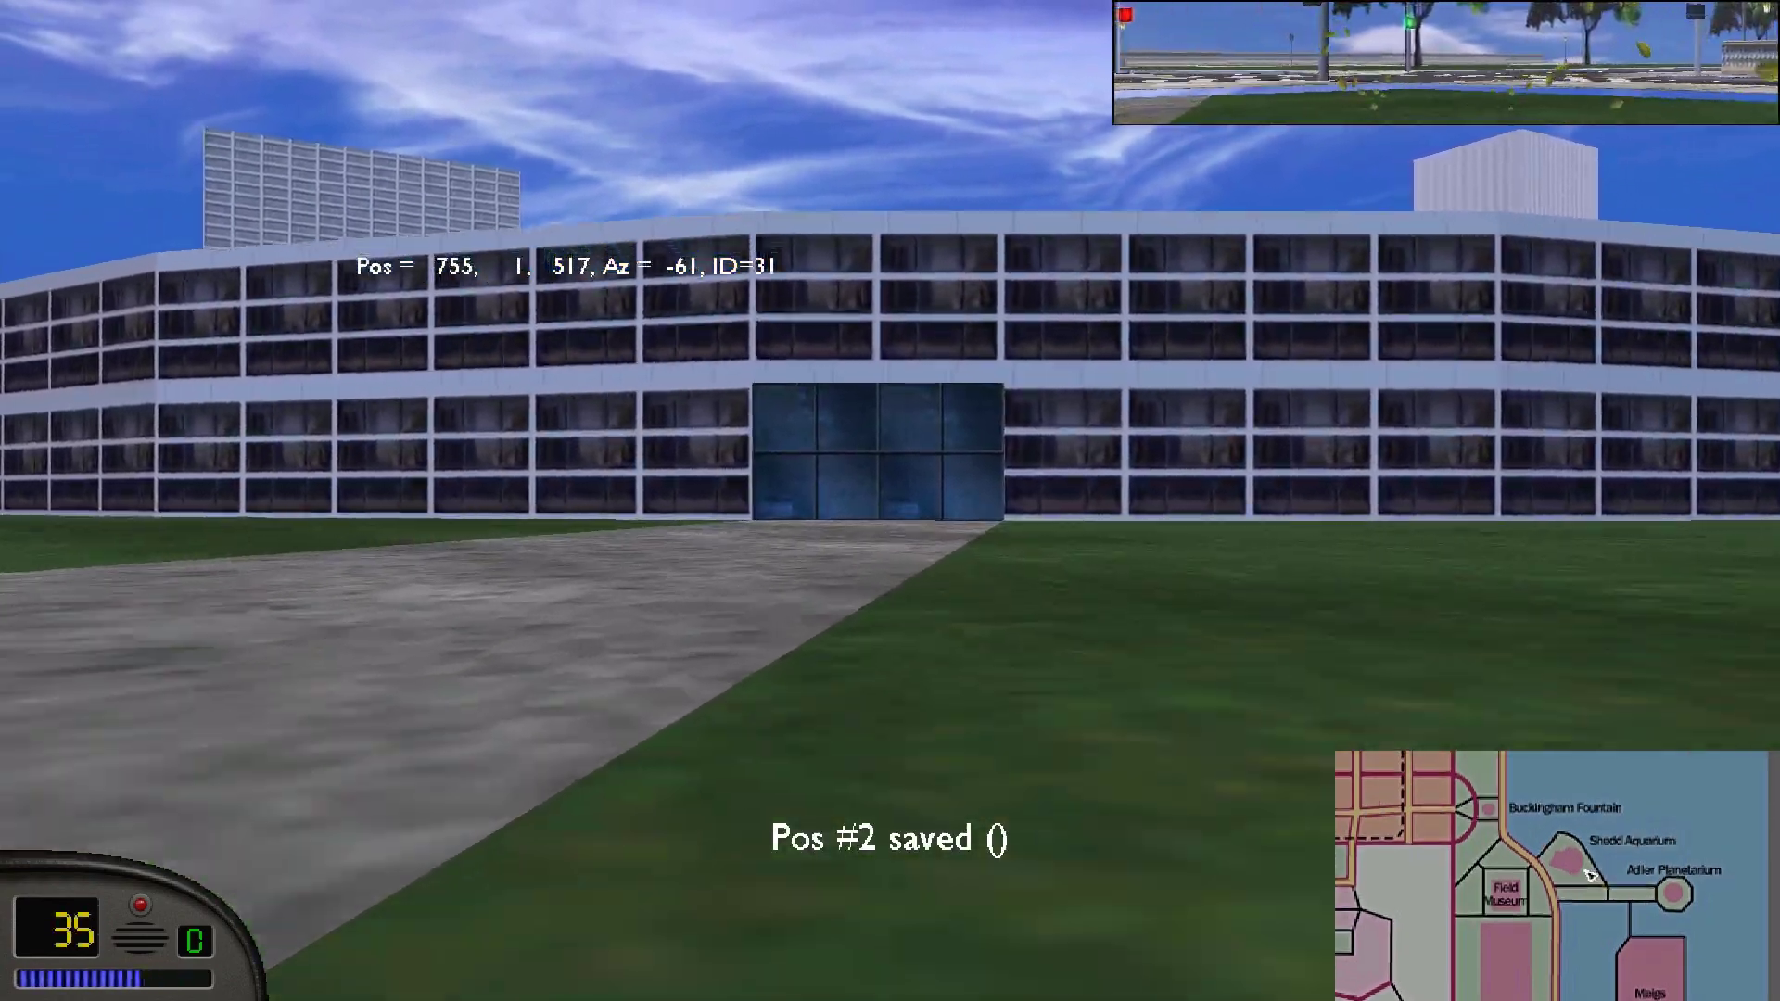
pyautogui.hotkey('shift', 'p')
pyautogui.press('Up')
pyautogui.press('Up')
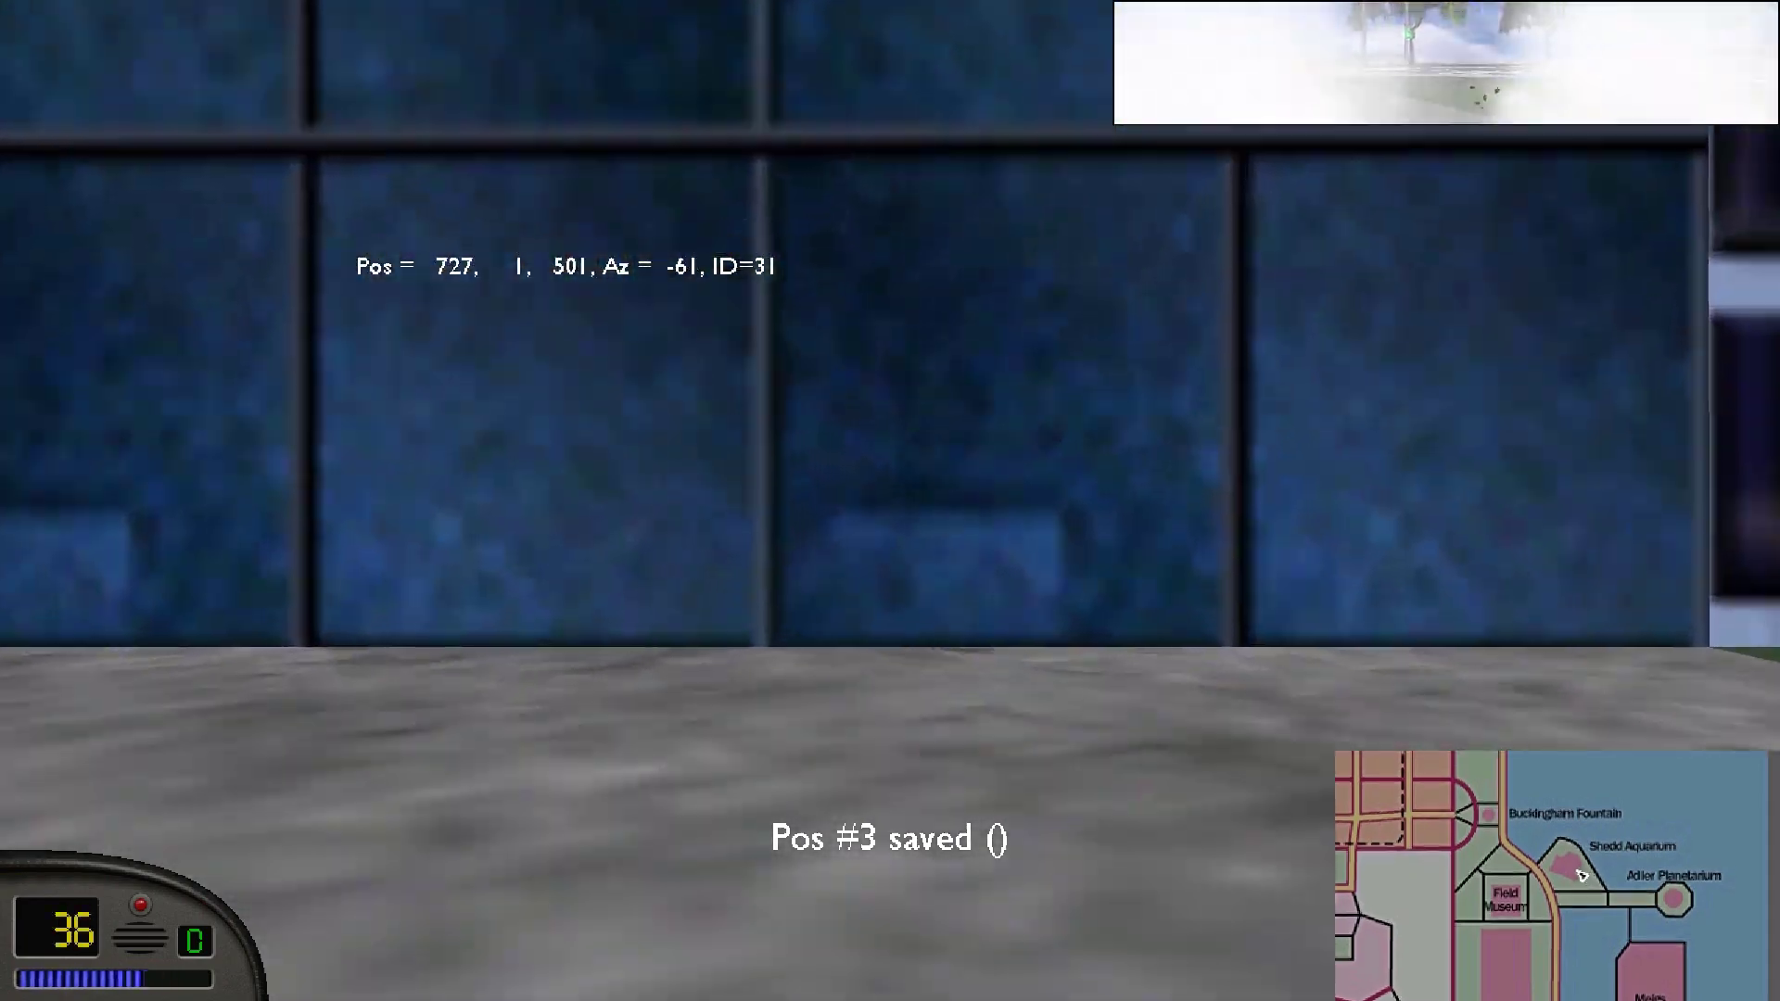
pyautogui.hotkey('shift', 'p')
# Continue along the corridor inside the aquarium, steering left with the bend and saving car positions 5 and 6.
pyautogui.press('Up')
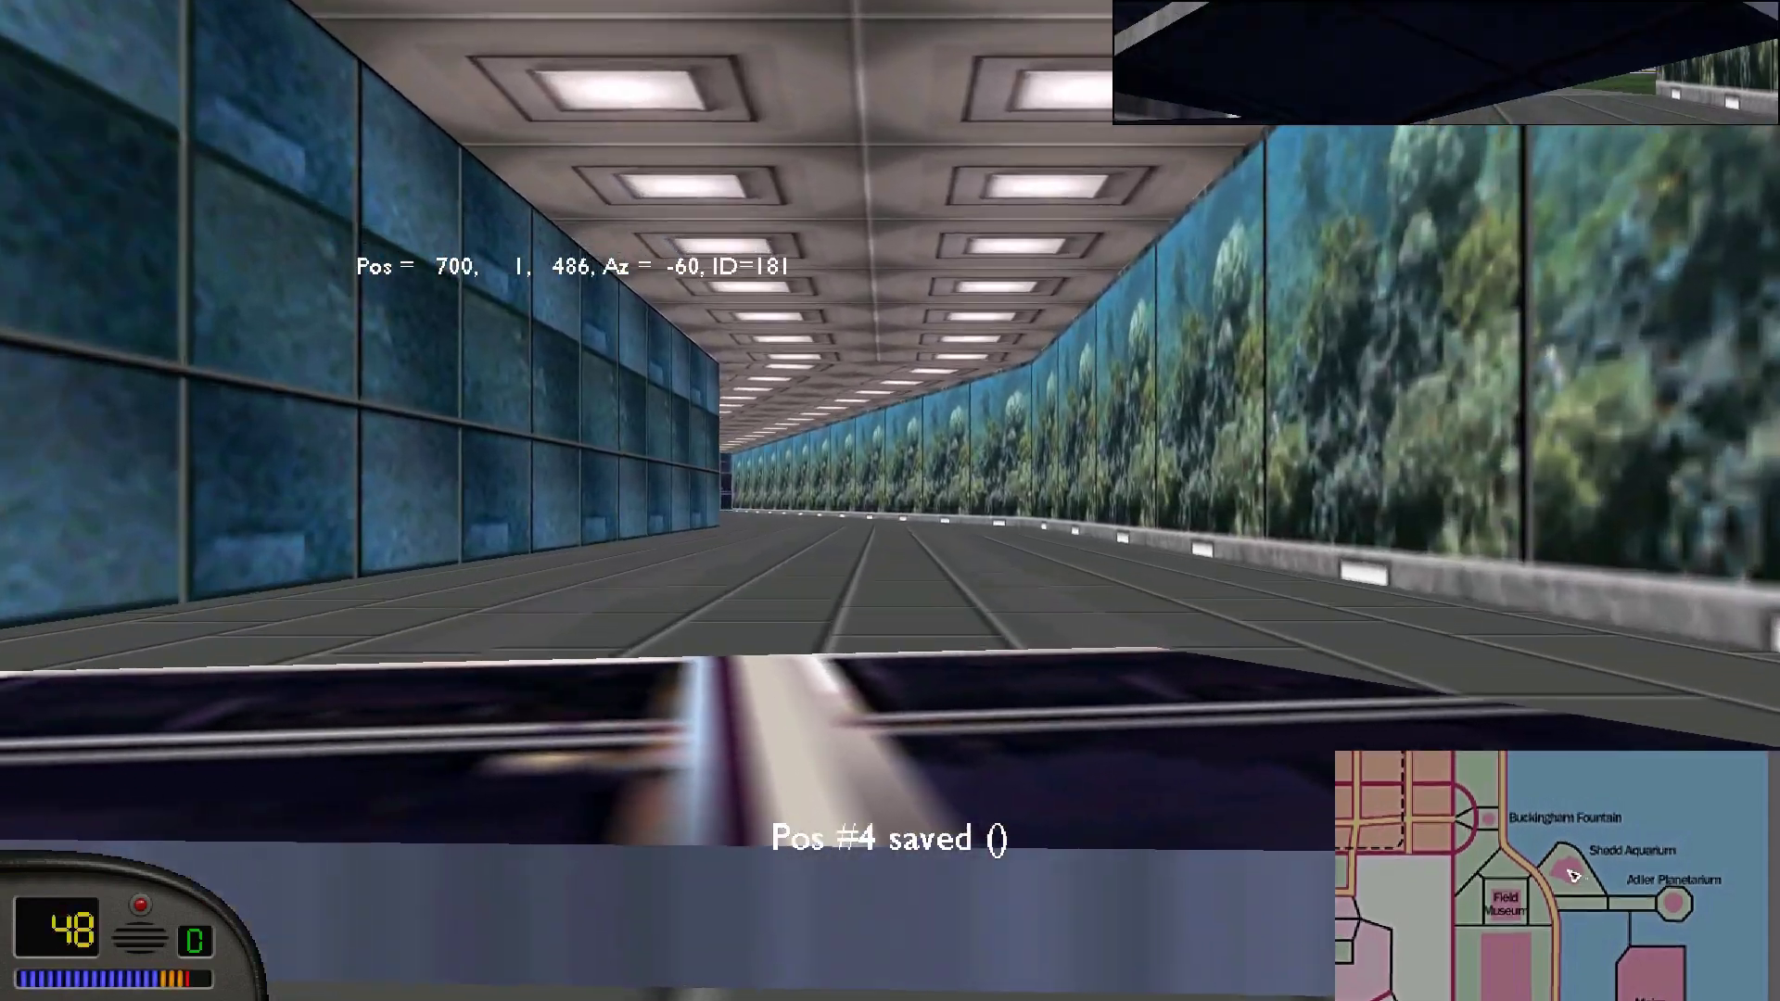
pyautogui.press('Down')
pyautogui.hotkey('shift', 'p')
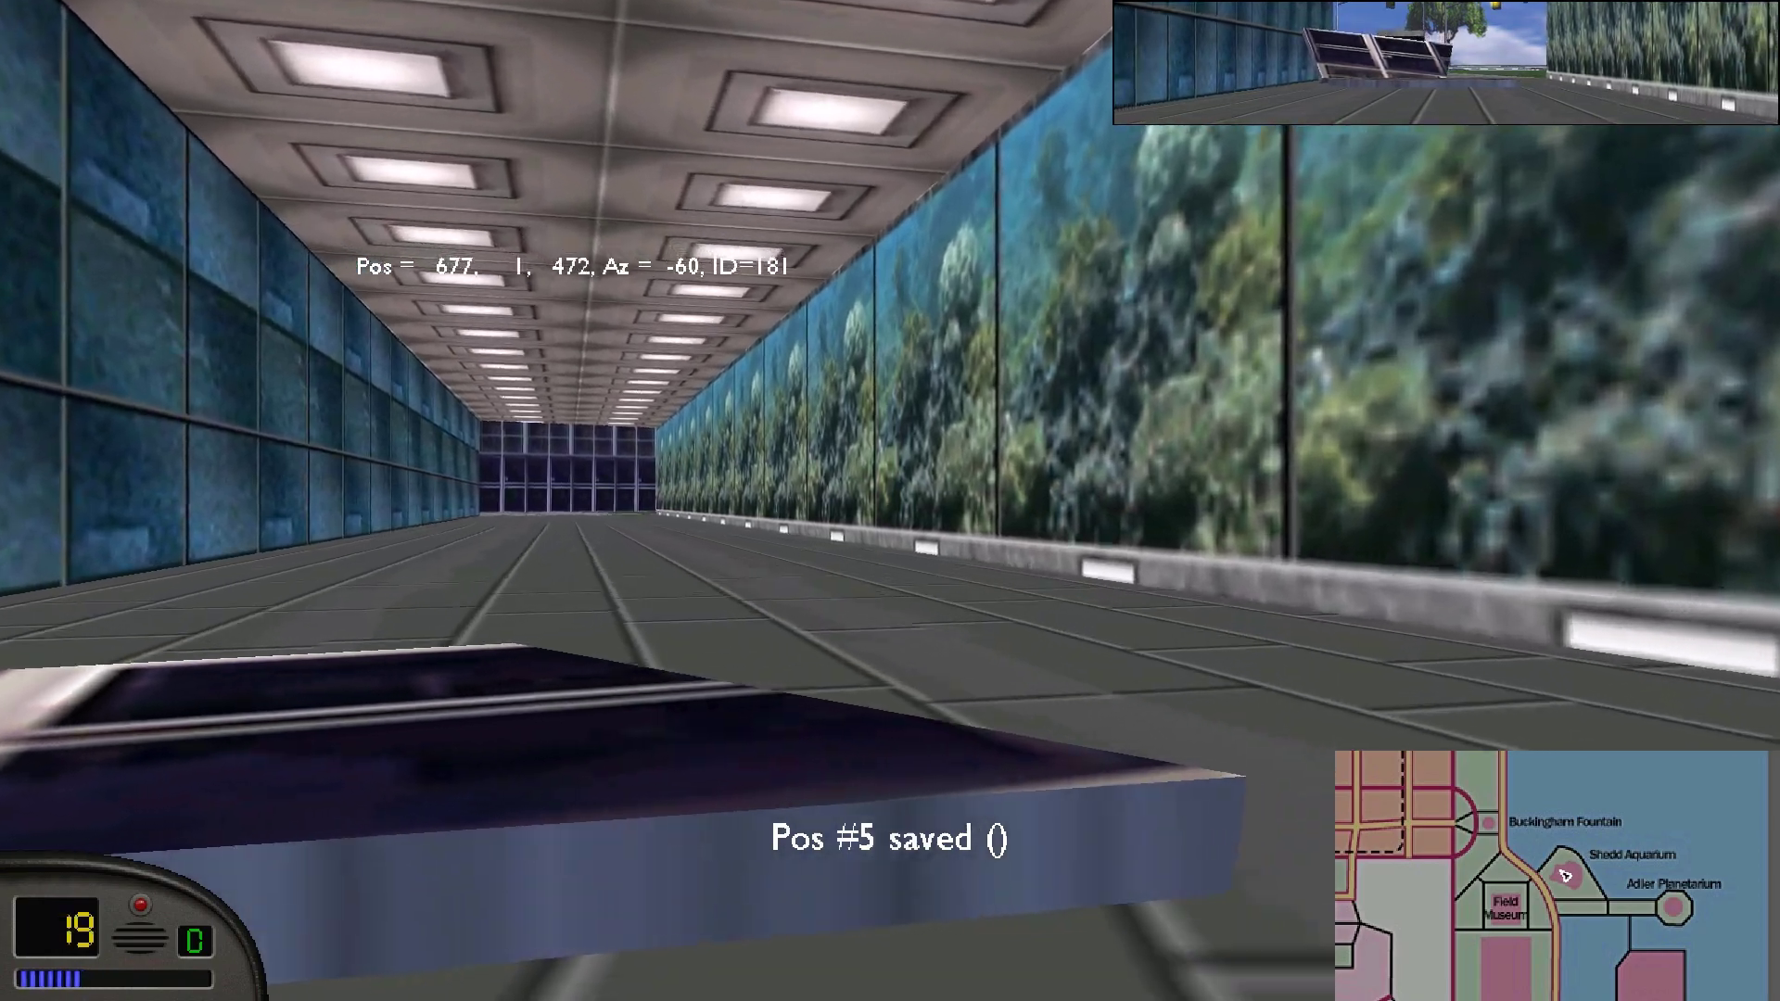
pyautogui.press('Left')
pyautogui.press('Up')
pyautogui.press('Up')
pyautogui.hotkey('shift', 'p')
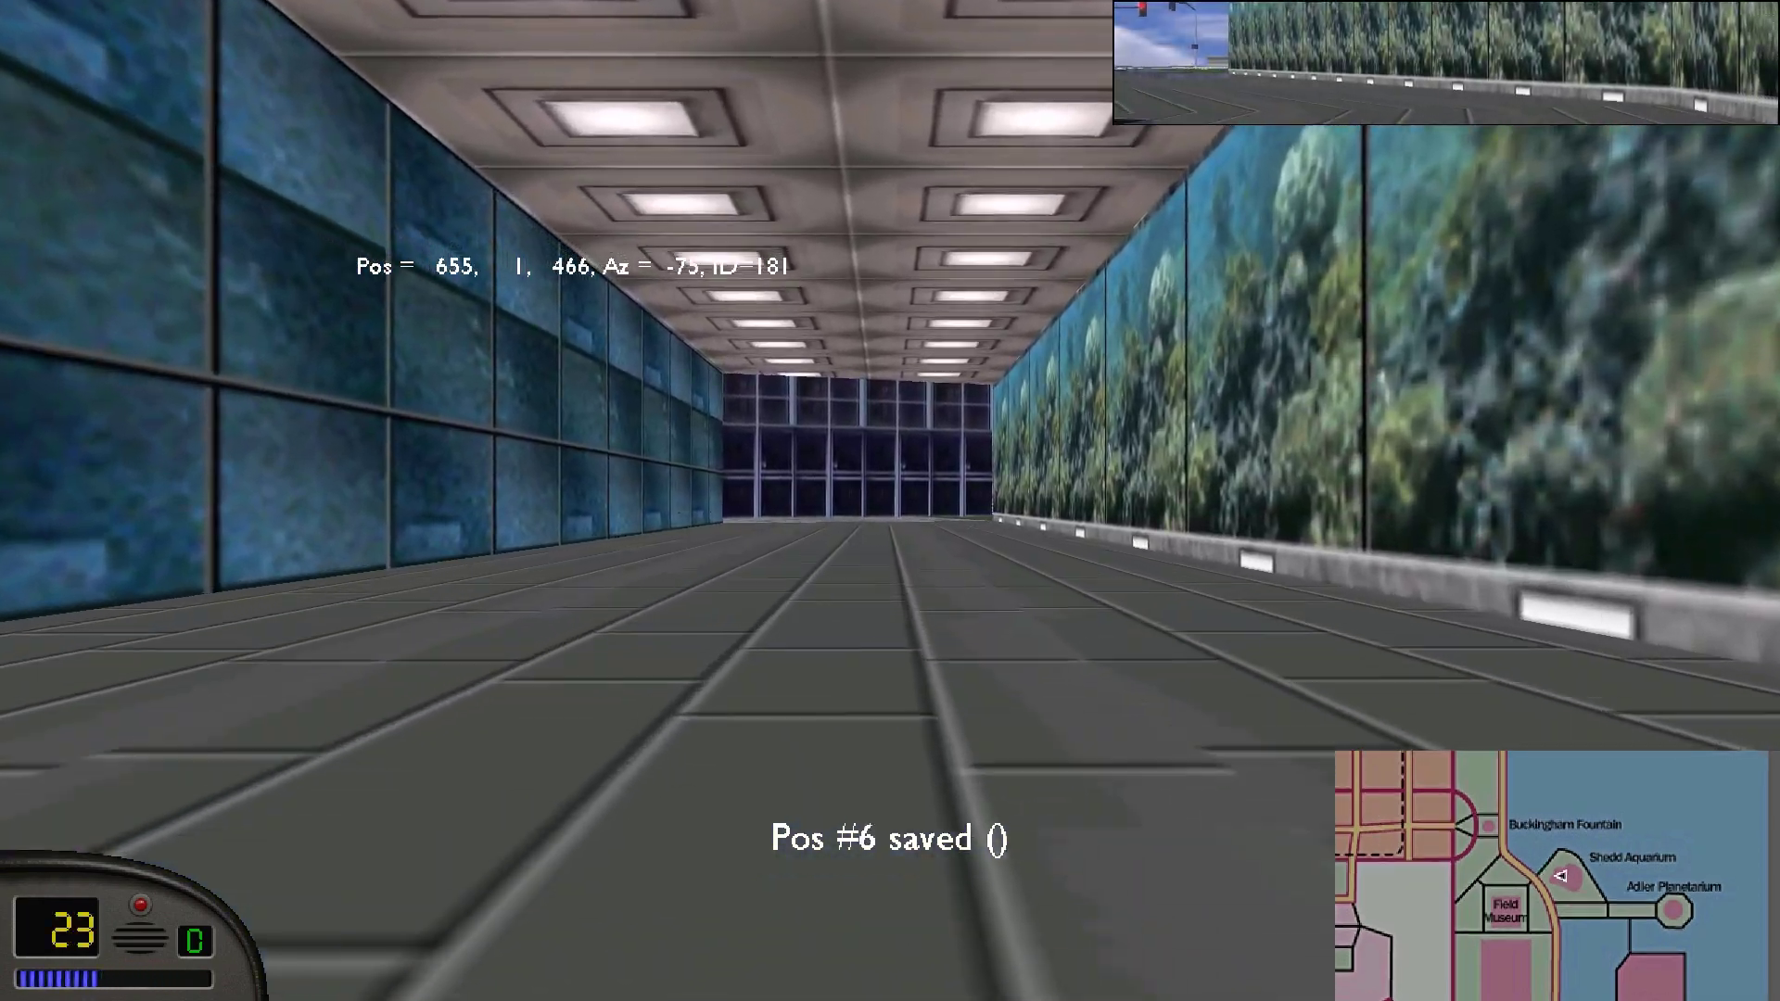
# Drive on out through the aquarium's glass exit, saving car positions 7 and 8 along the way, and stop outside on the path.
pyautogui.press('Down')
pyautogui.hotkey('shift', 'p')
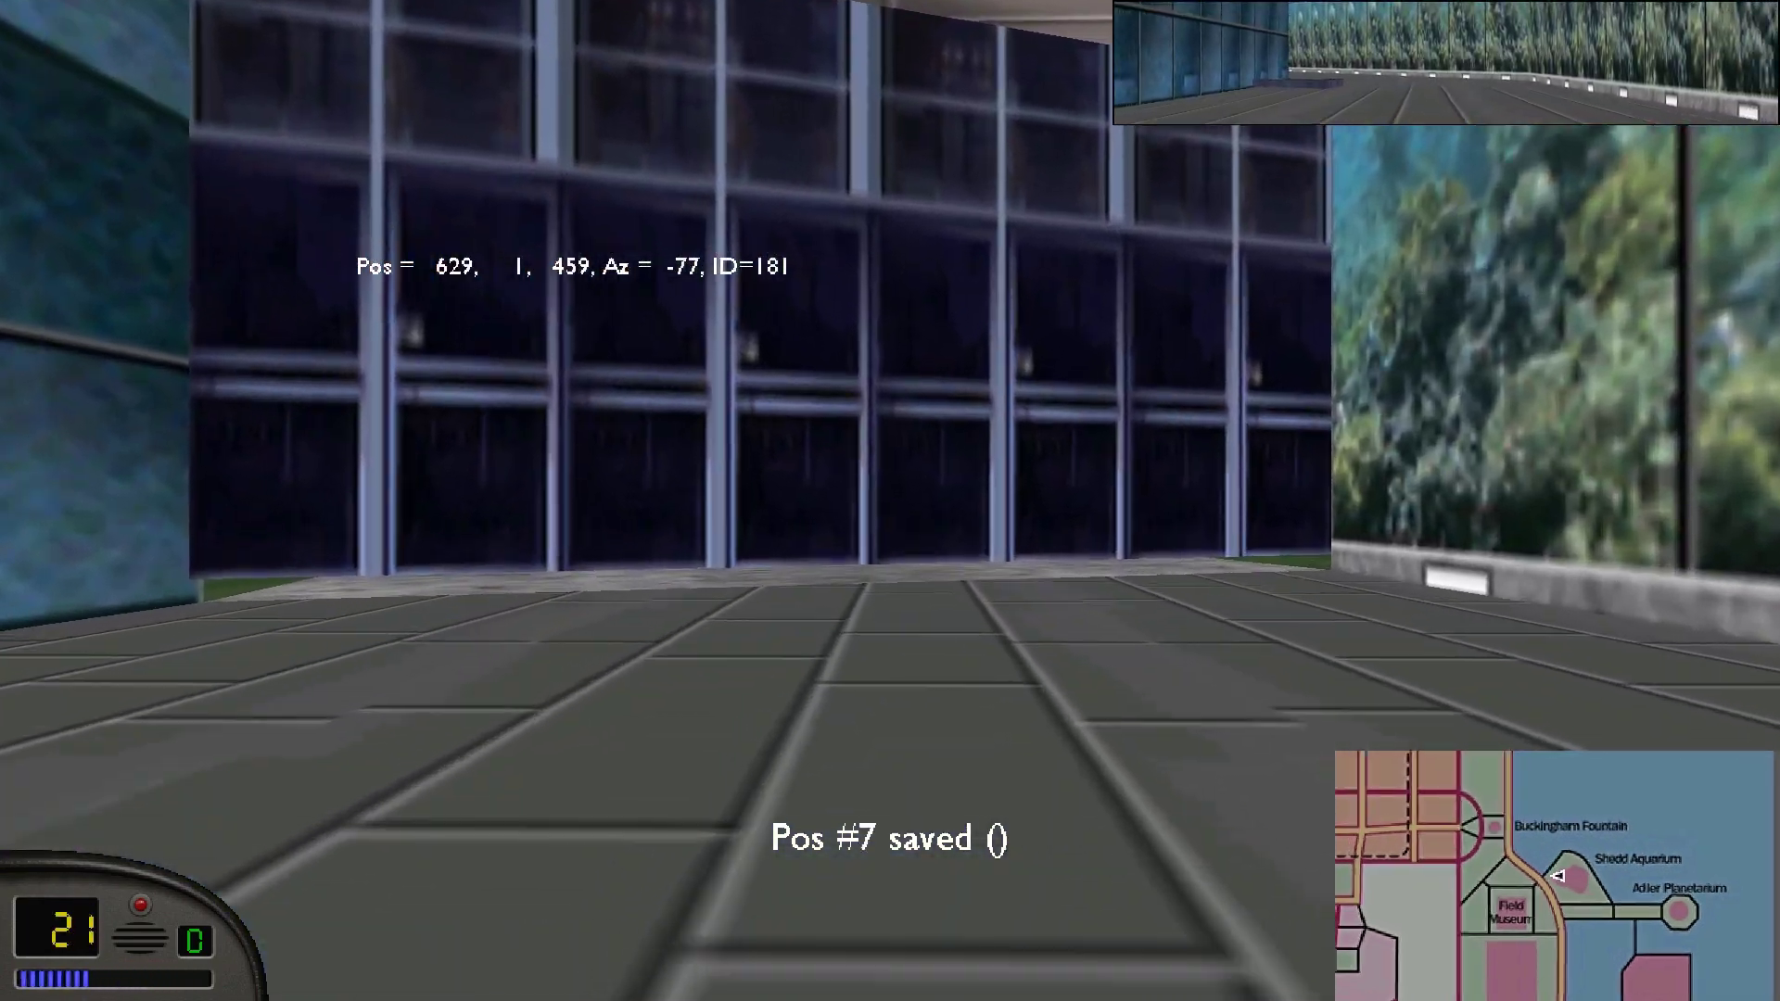
pyautogui.press('Down')
pyautogui.hotkey('shift', 'p')
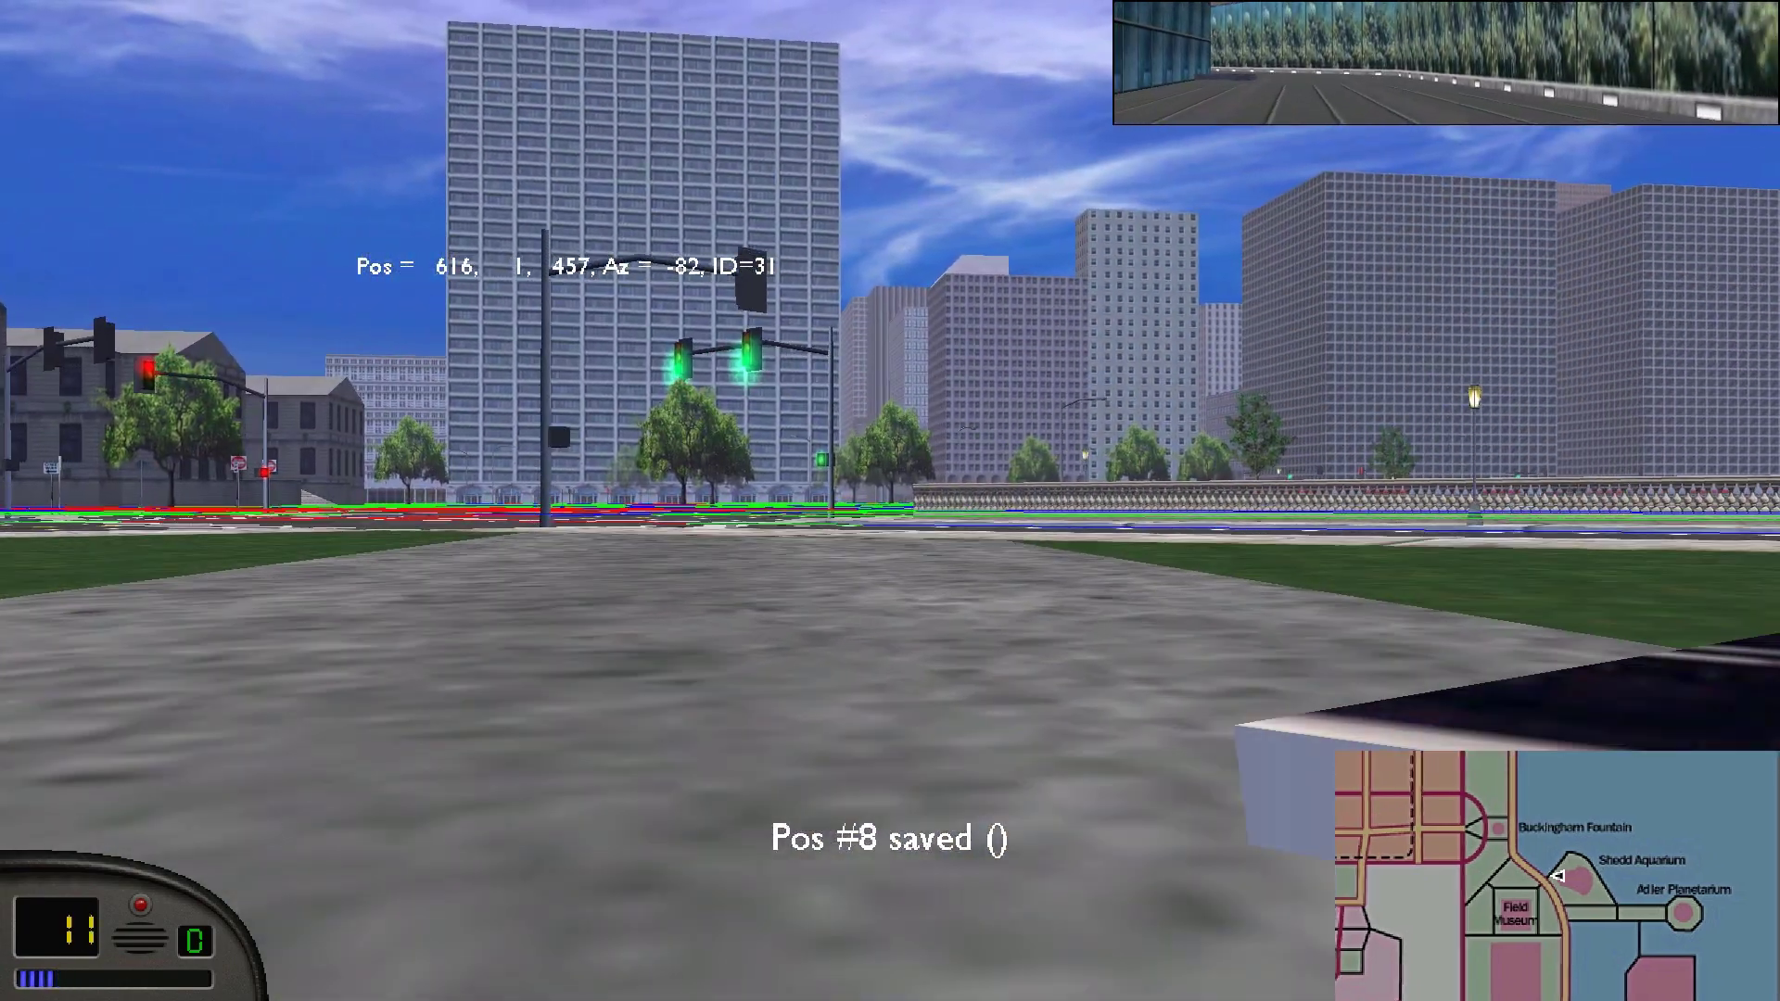
pyautogui.press('Up')
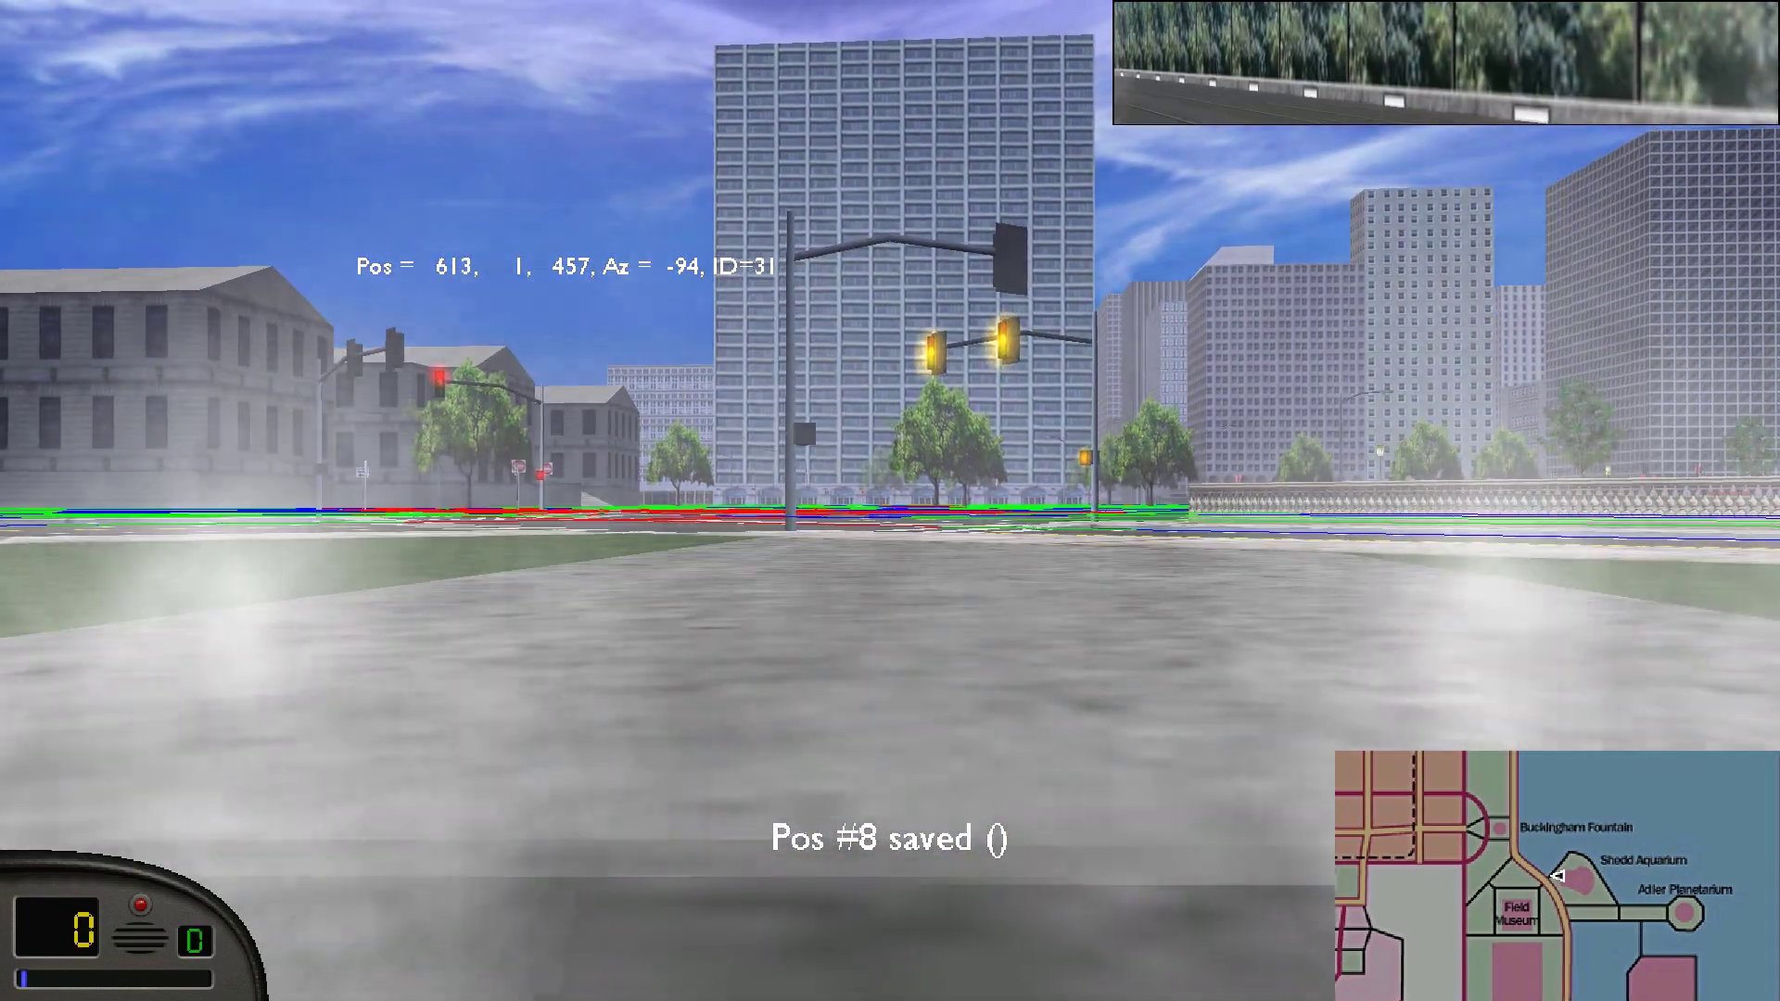
# Cycle through the camera views to check where the car stands outside the exit, ending in the first-person view.
pyautogui.press('c')
pyautogui.press('c')
pyautogui.press('c')
pyautogui.press('c')
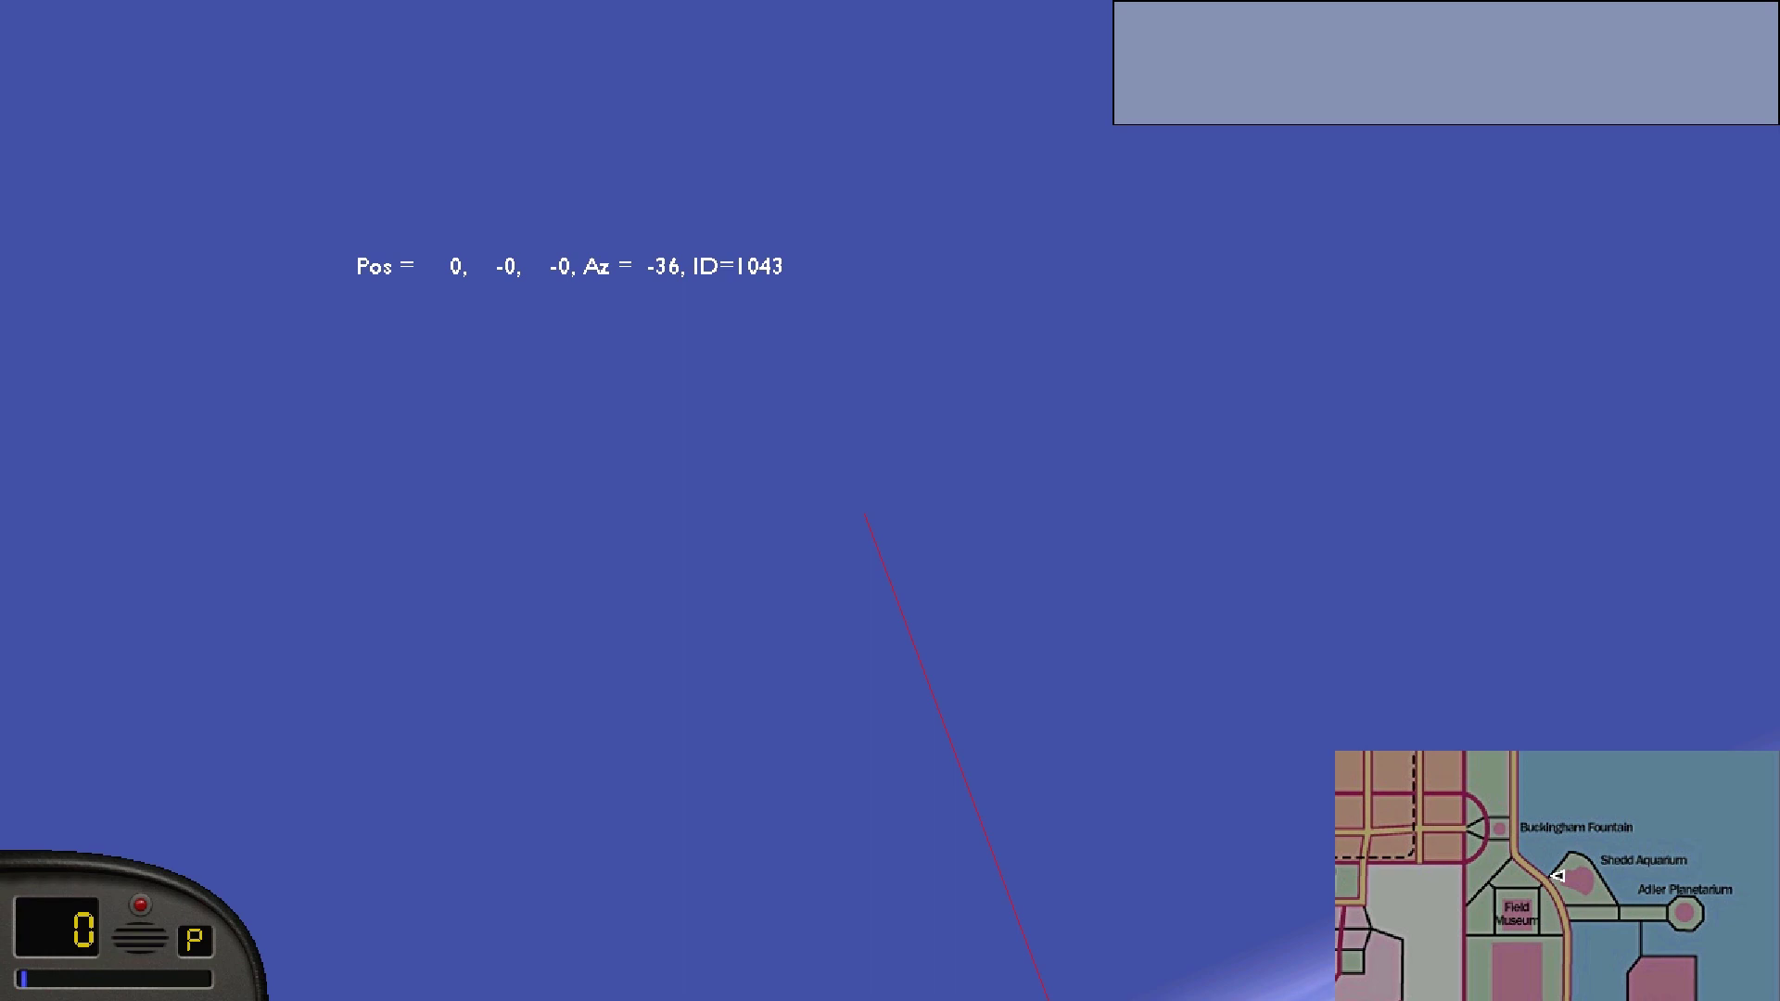
pyautogui.press('c')
pyautogui.press('c')
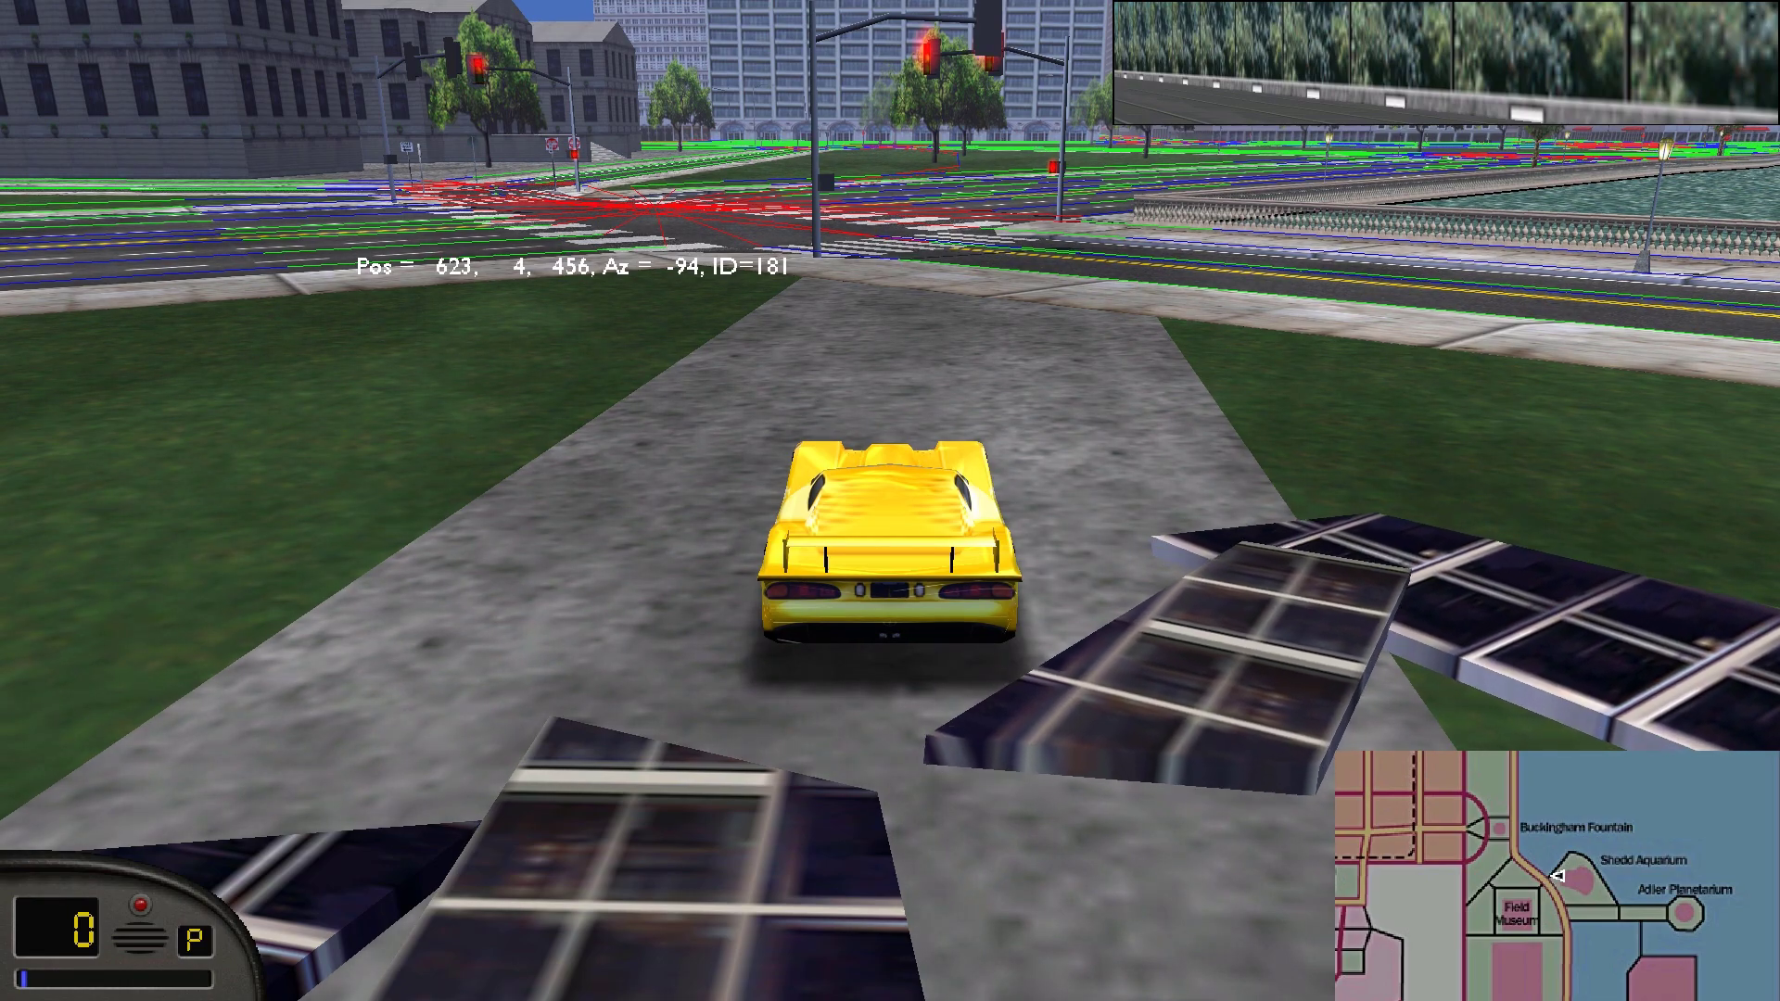
pyautogui.press('c')
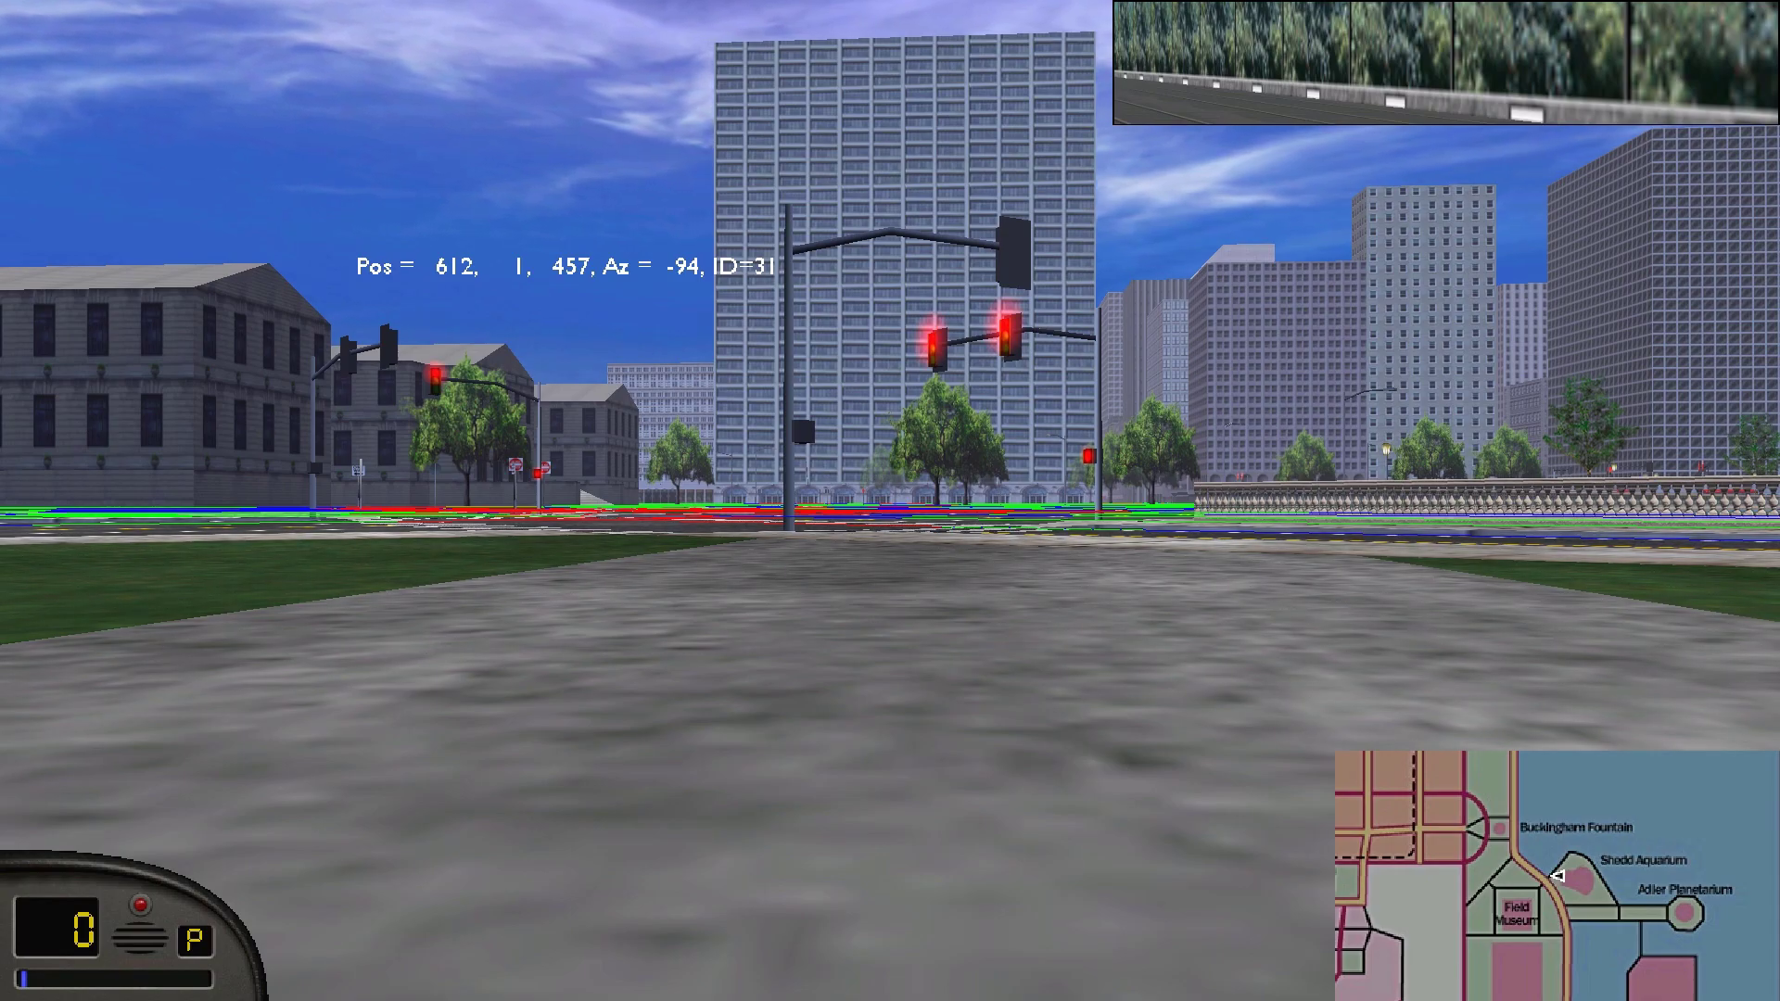
# Save position 9 on the path outside, steer left to the street corner and save position 10 beside the crosswalk.
pyautogui.hotkey('ctrl', '9')
pyautogui.press('Up')
pyautogui.press('Left')
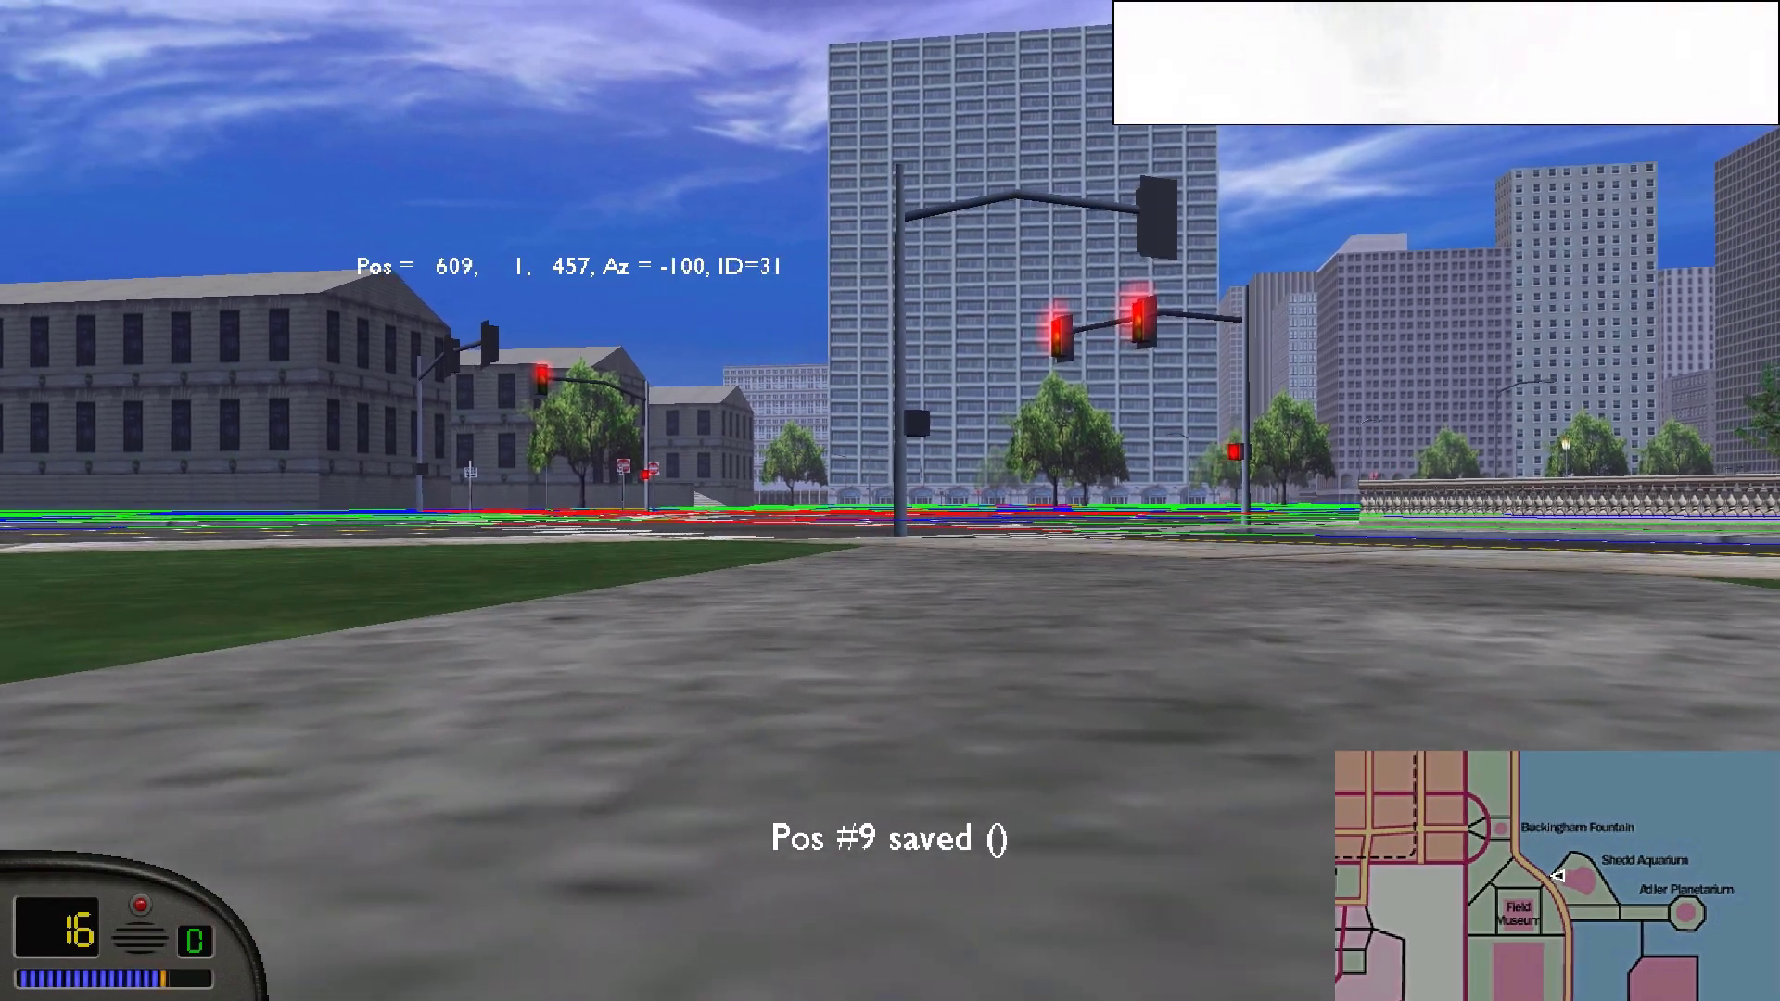
pyautogui.press('Down')
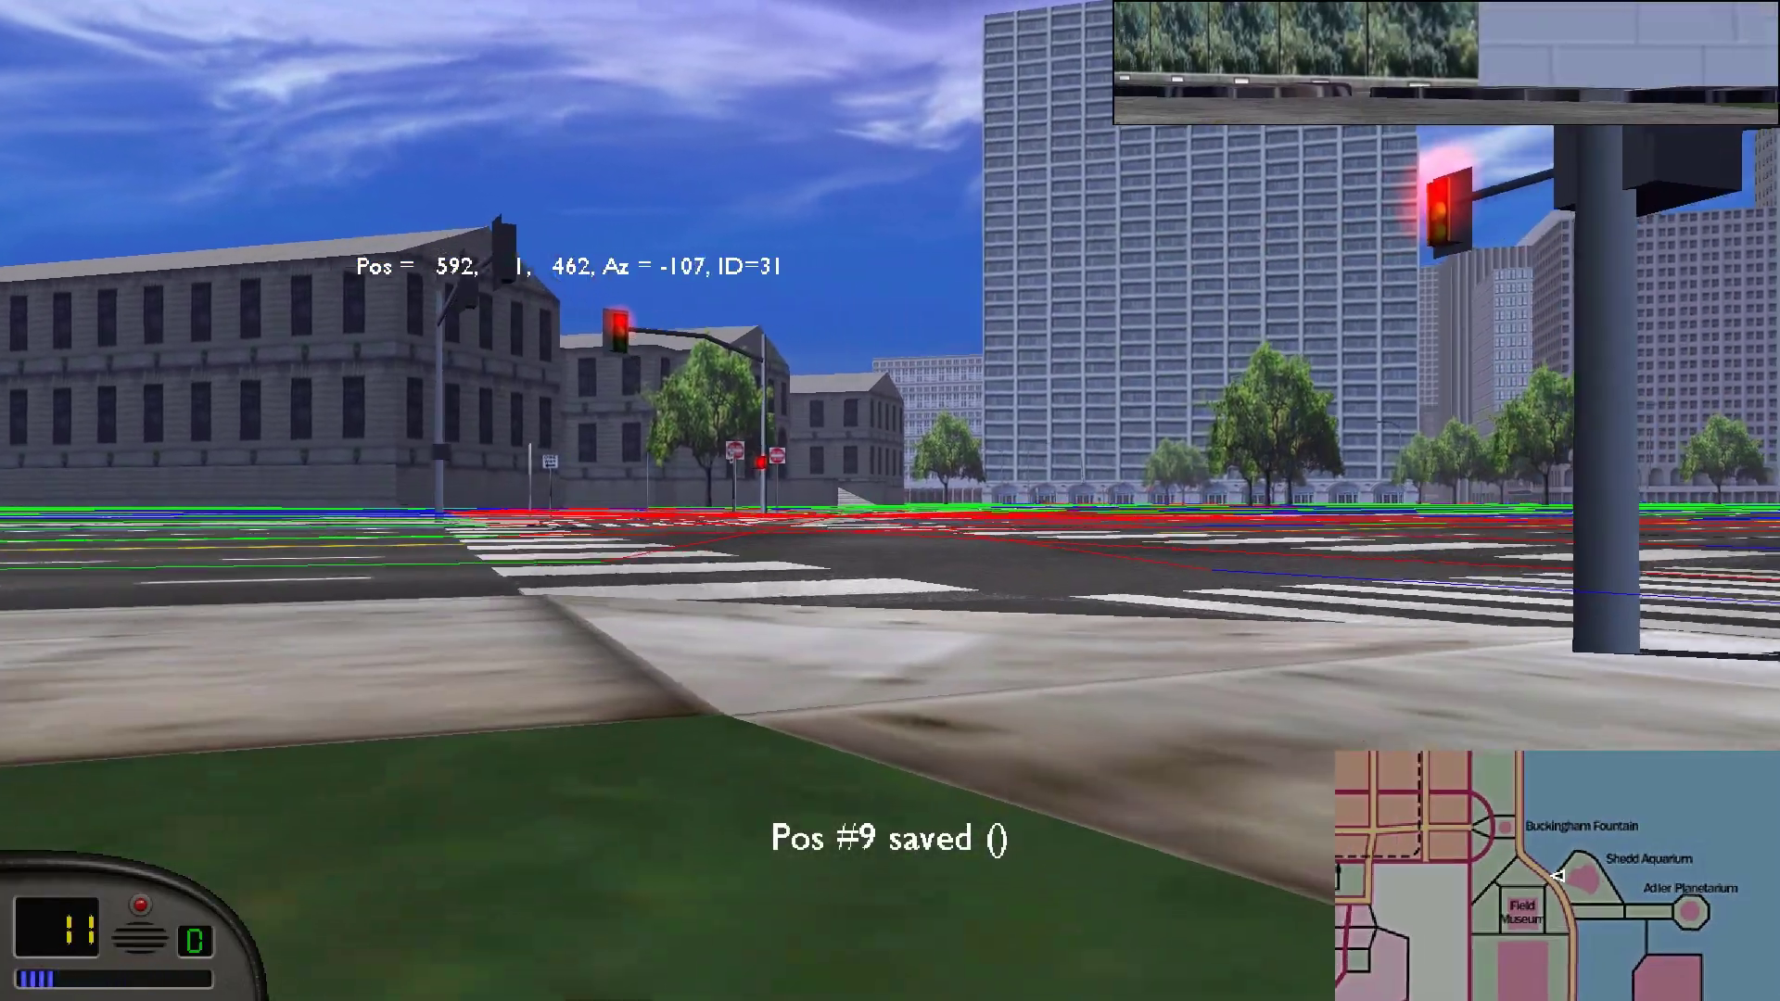
pyautogui.press('s')
pyautogui.press('Up')
pyautogui.press('Down')
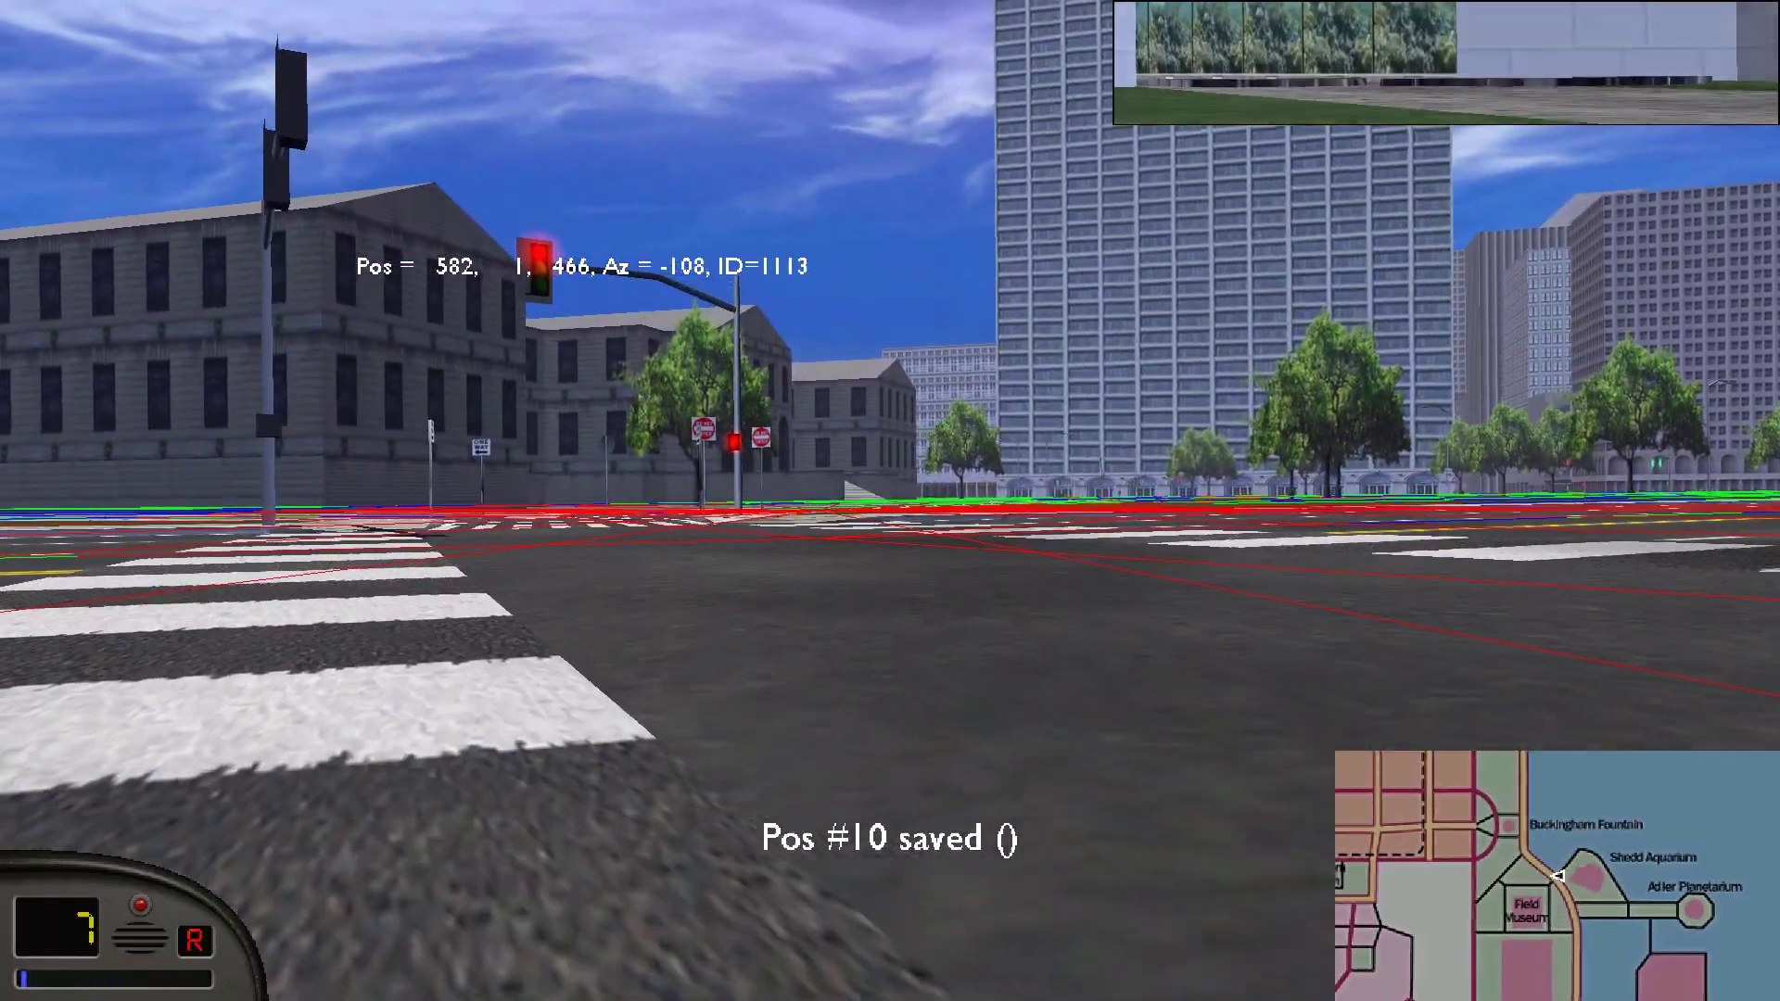
pyautogui.press('c')
pyautogui.press('c')
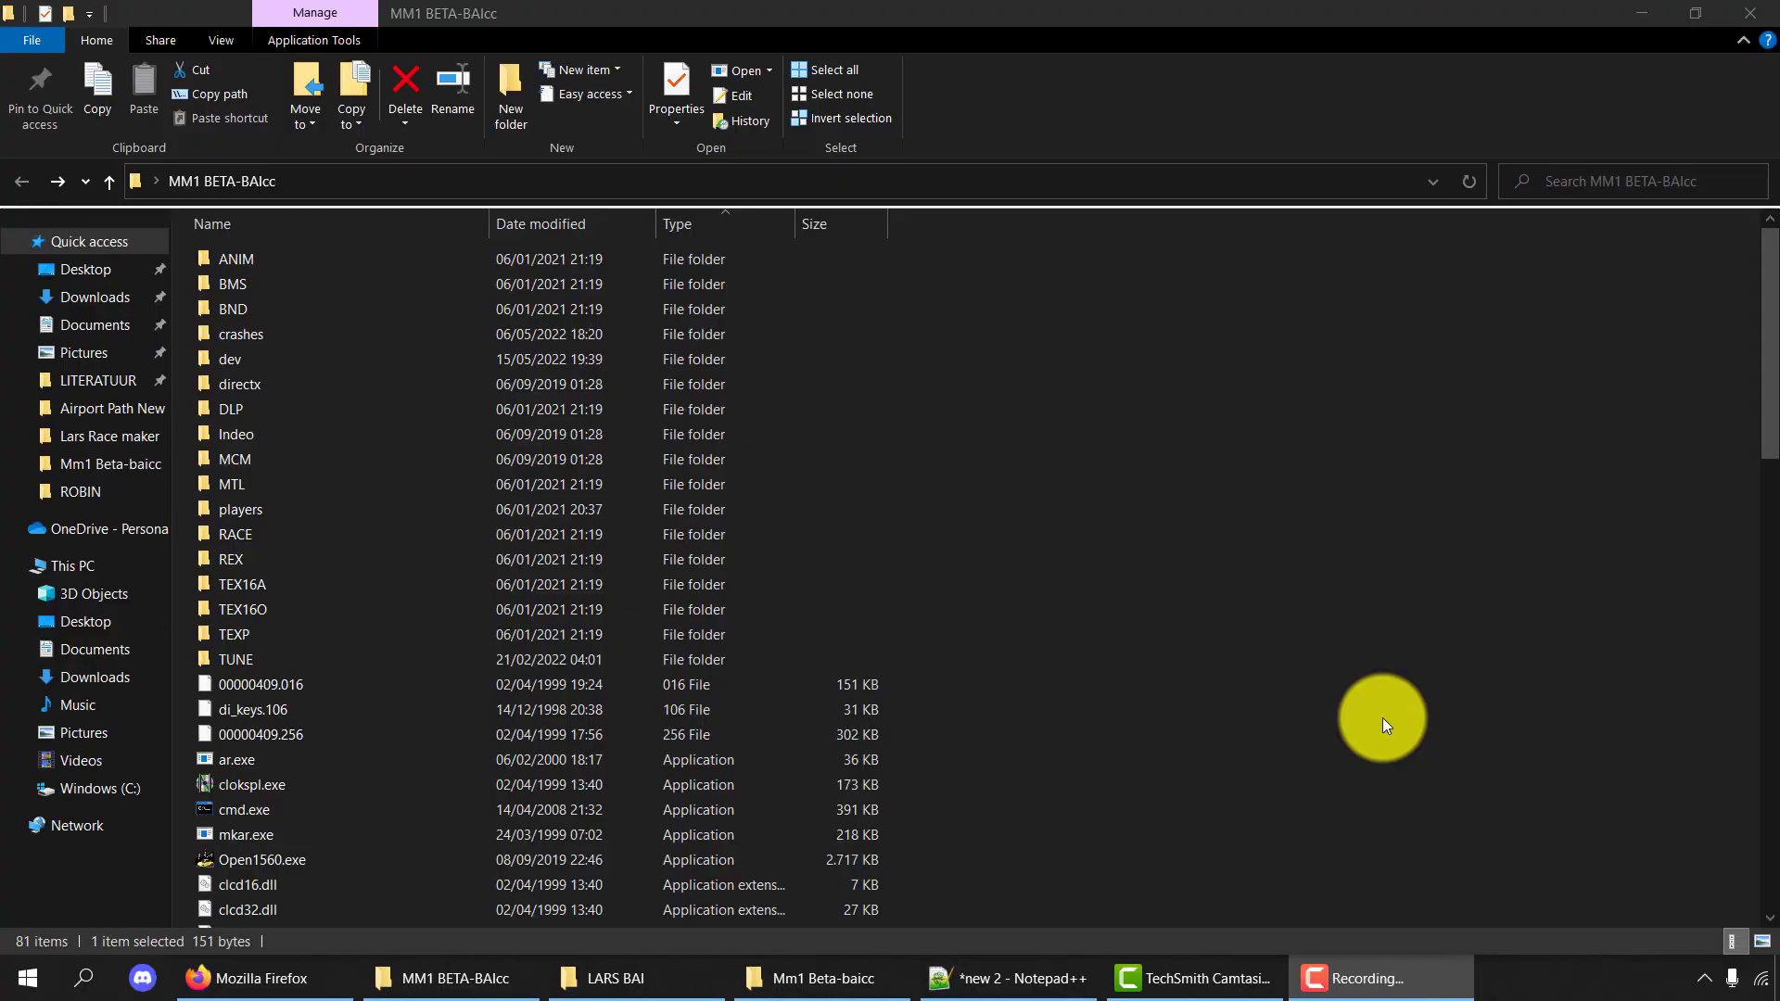
# Open posi0001.csv from the game's dev folder in Notepad++ and highlight all the recorded position lines.
pyautogui.doubleClick(333, 359)
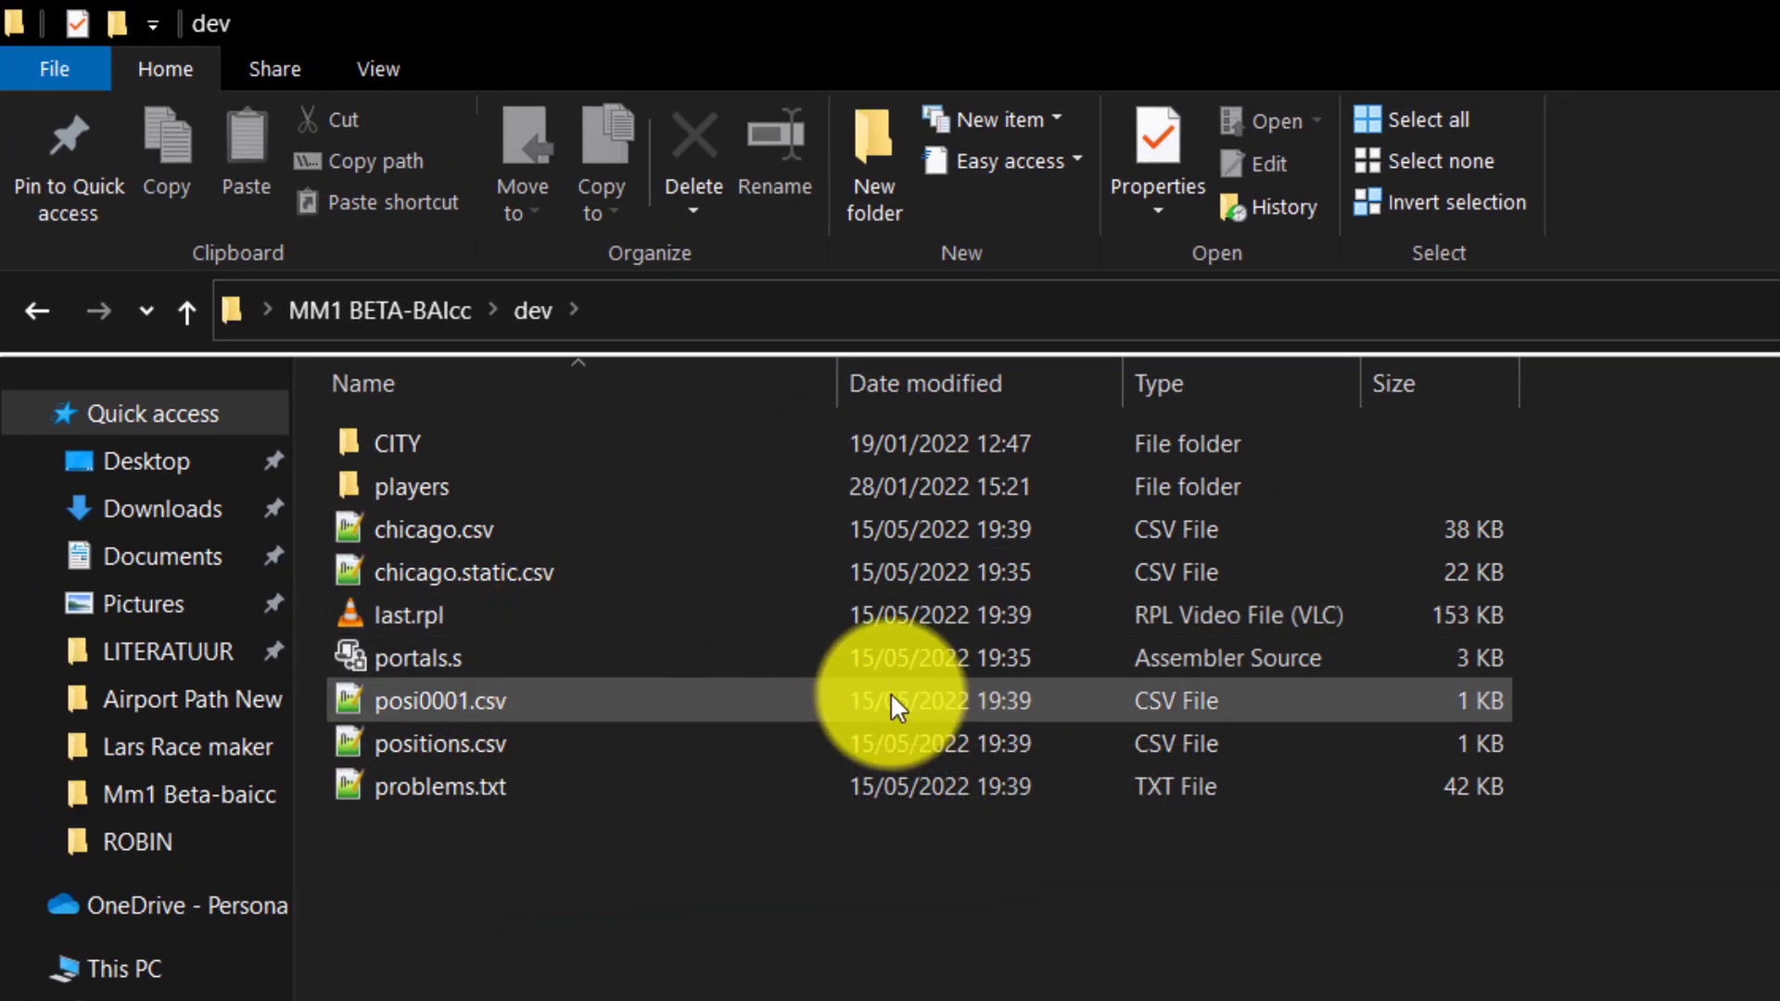
pyautogui.doubleClick(464, 702)
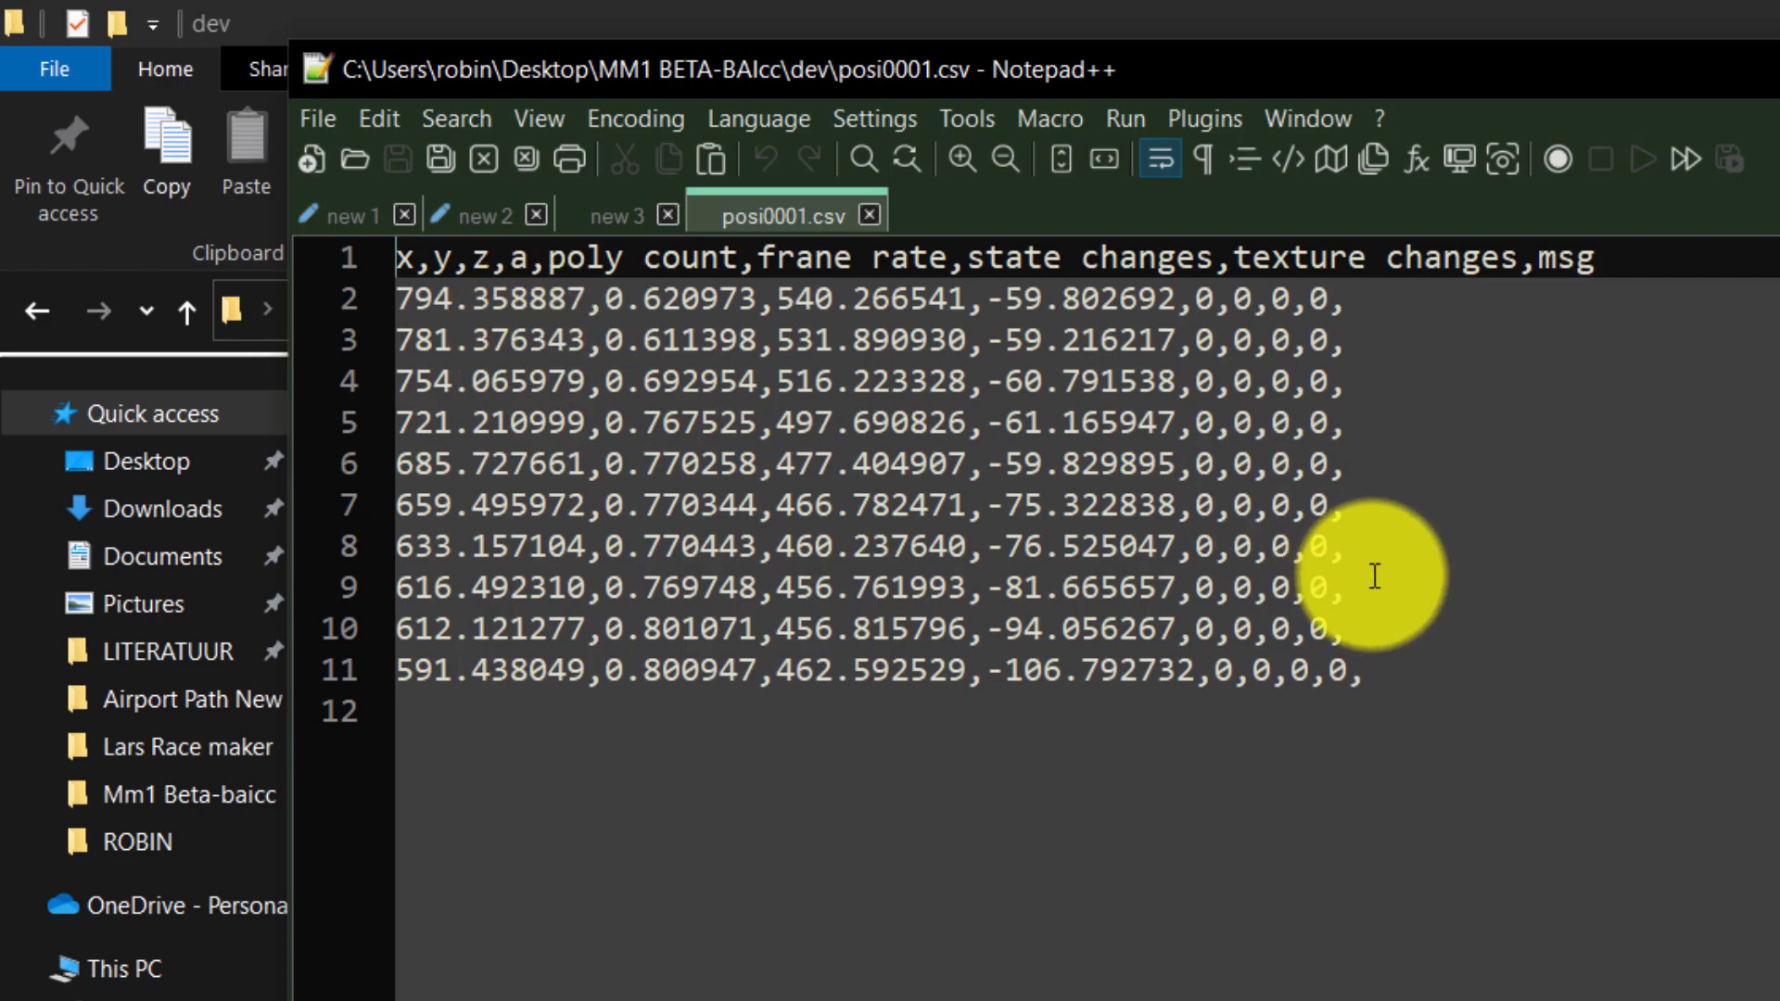
pyautogui.moveTo(1439, 697); pyautogui.dragTo(409, 284)
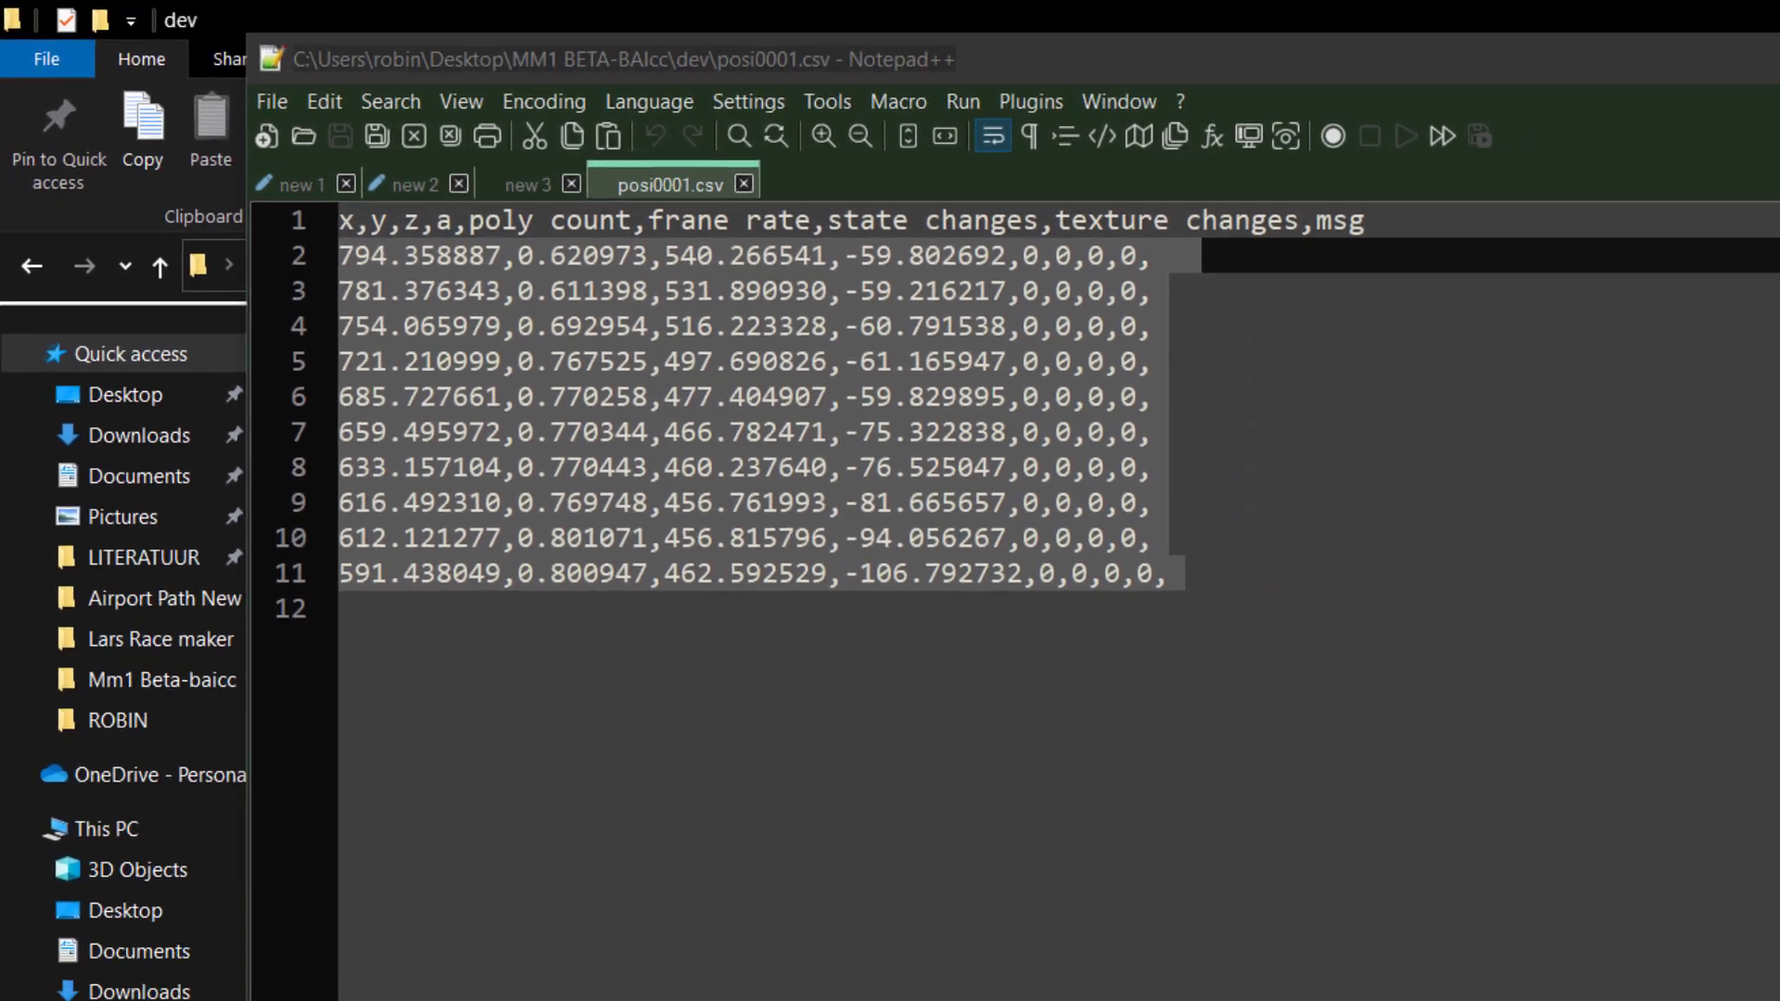
# Minimize the open windows and create a desktop folder named custompath_video next to the MM1 BETA-BAIcc folder.
pyautogui.click(1654, 29)
pyautogui.click(1643, 15)
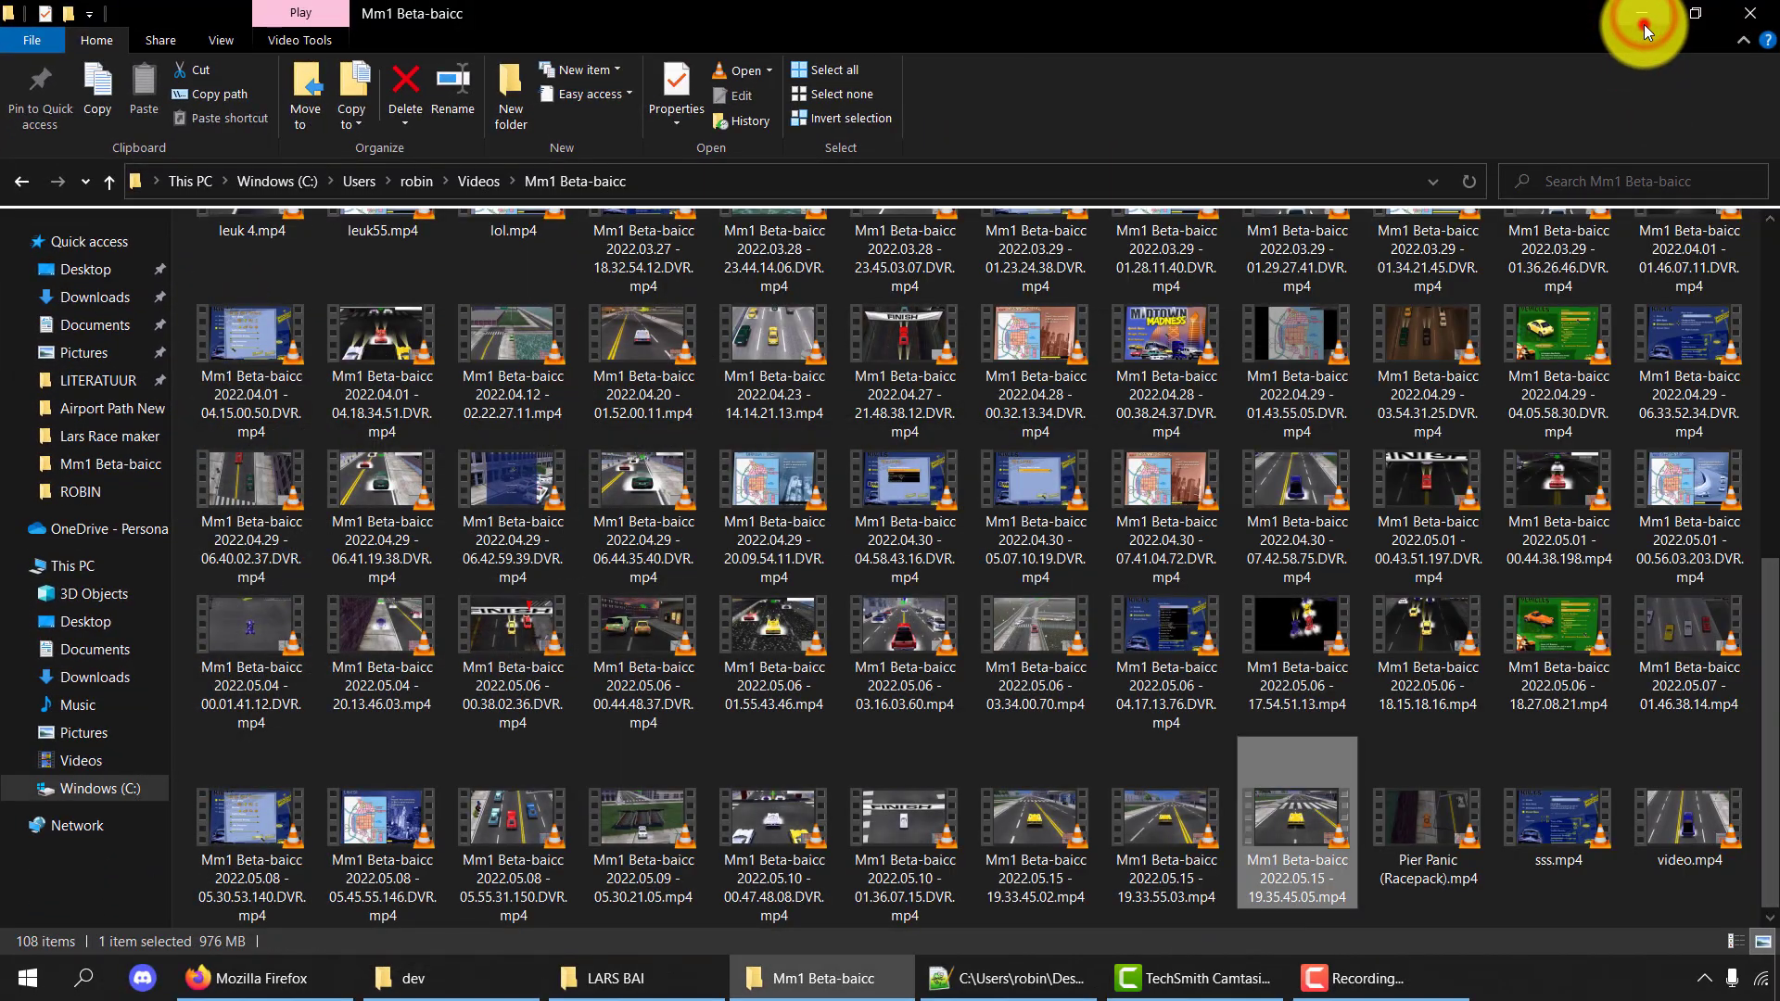
pyautogui.click(1644, 15)
pyautogui.click(1644, 15)
pyautogui.click(1641, 17)
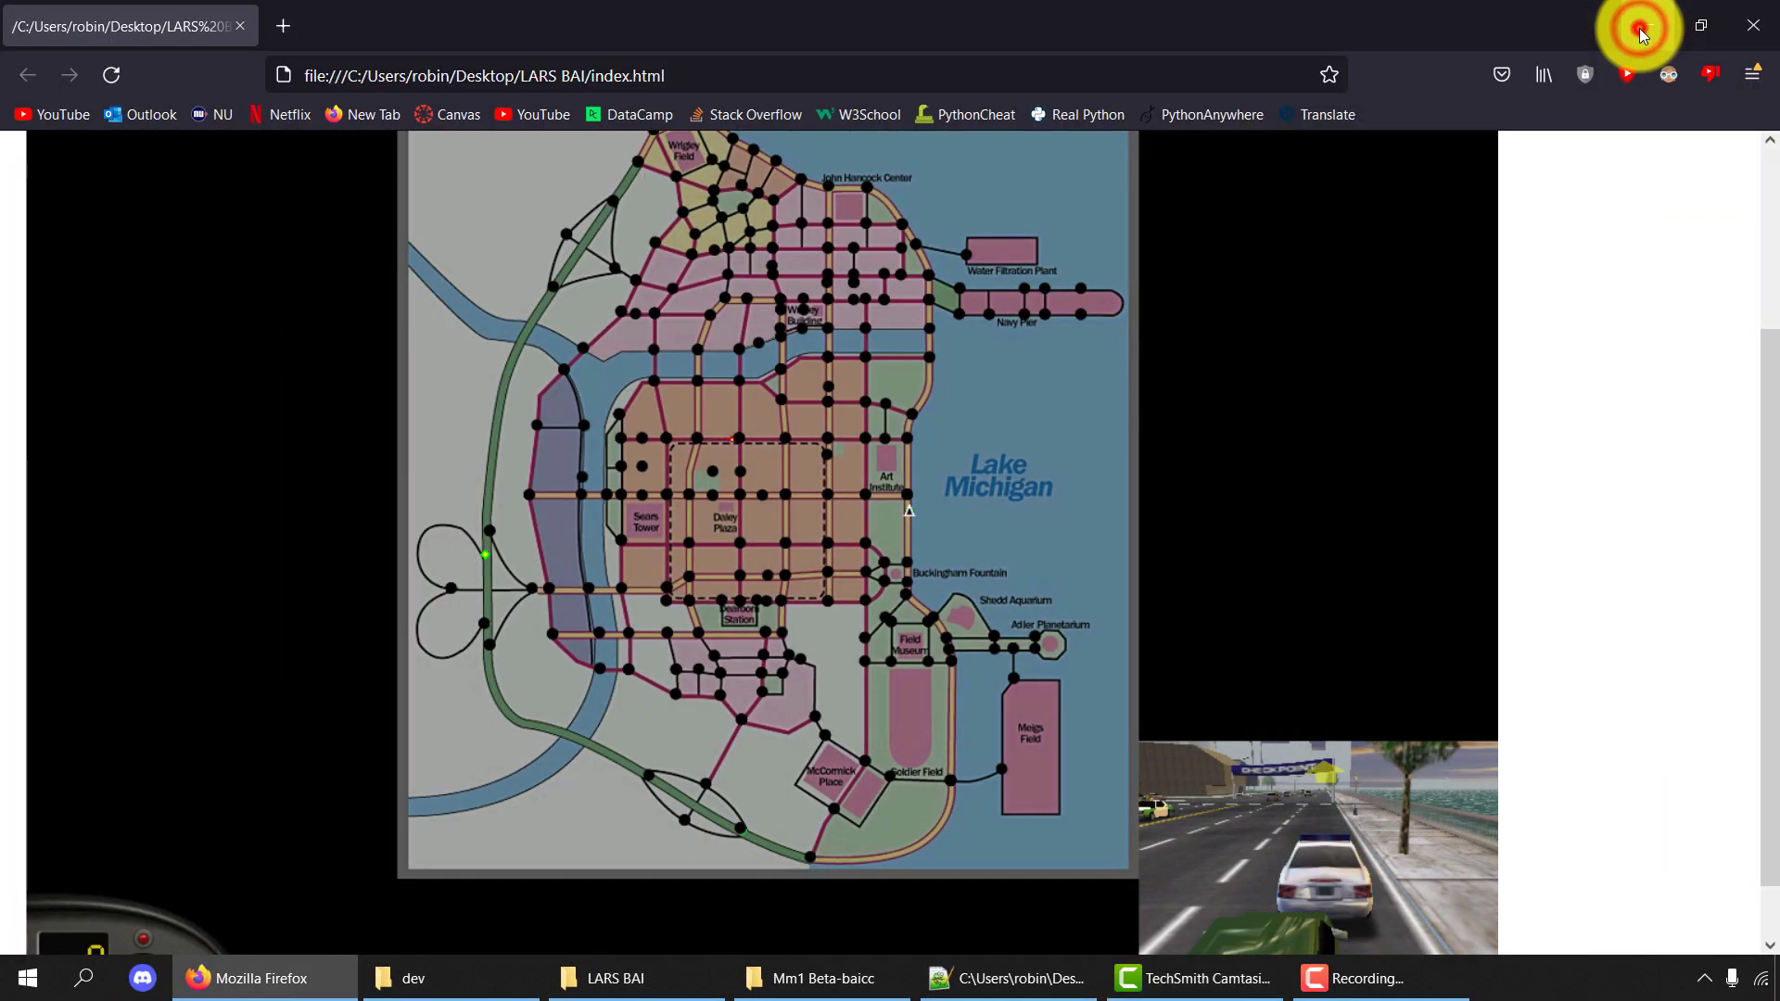
pyautogui.click(1639, 28)
pyautogui.rightClick(633, 619)
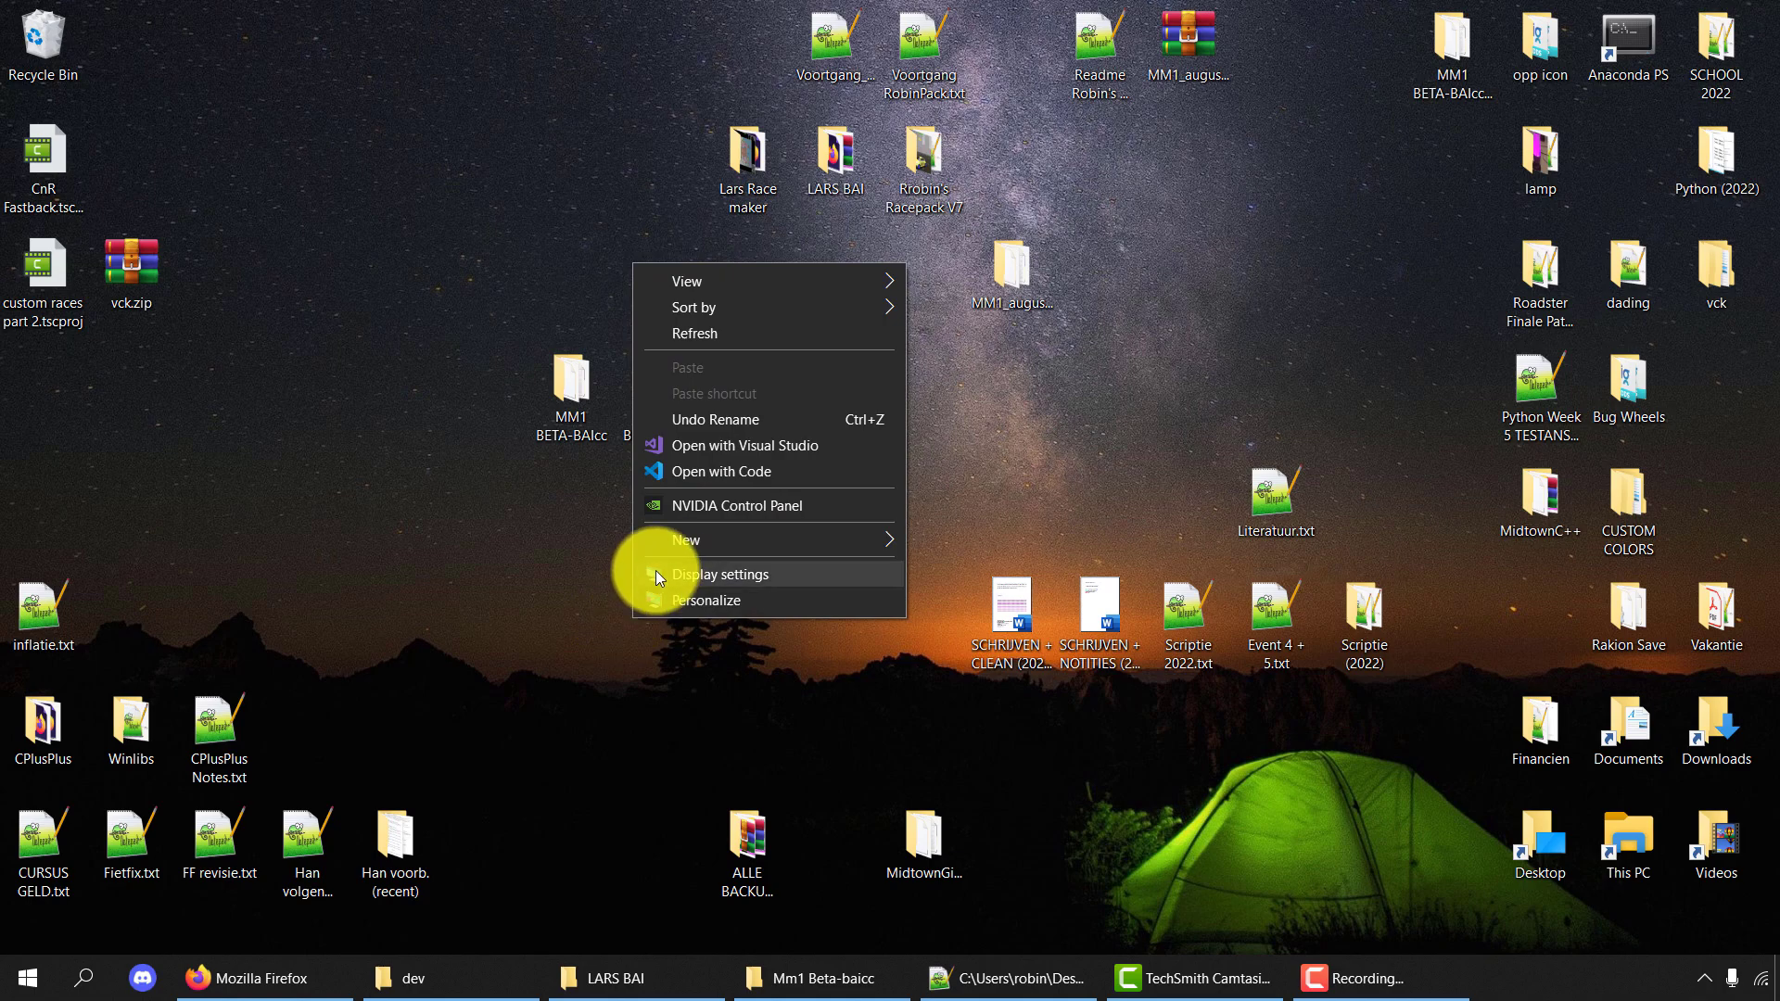
pyautogui.click(679, 541)
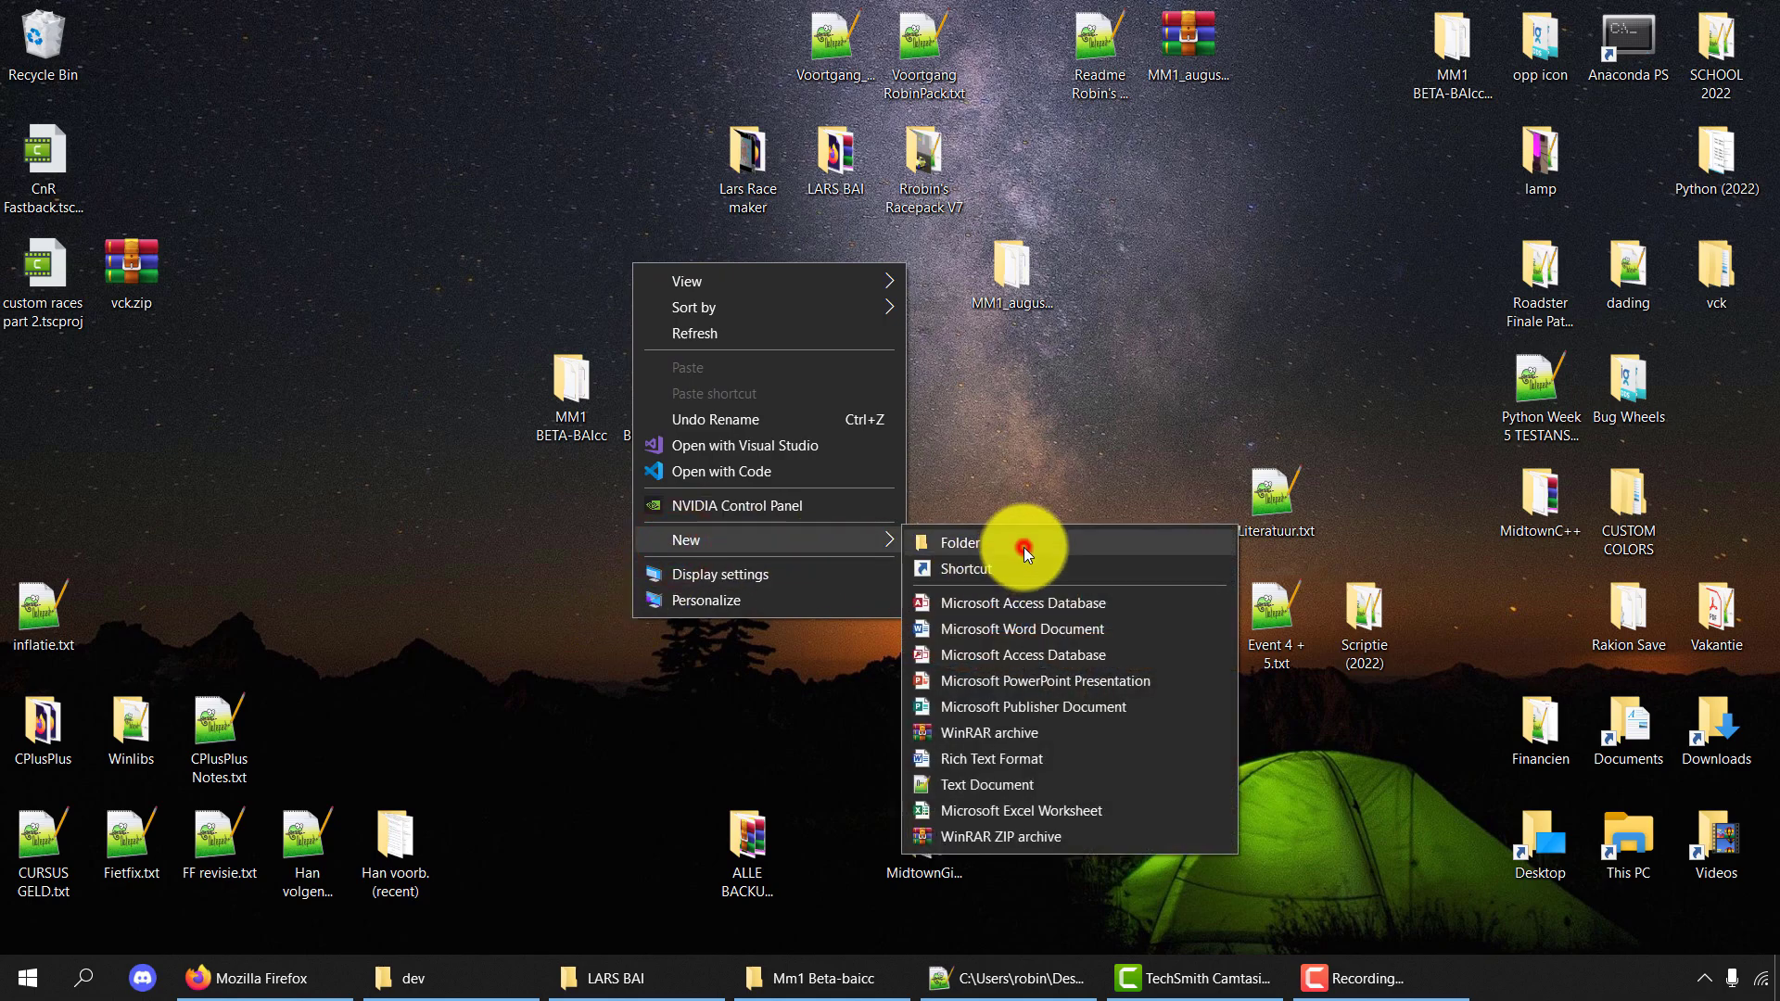
pyautogui.click(1023, 547)
pyautogui.write('custompath_video')
pyautogui.press('Return')
pyautogui.moveTo(661, 612); pyautogui.dragTo(576, 608)
pyautogui.click(884, 568)
# Copy Street449.road from the dev\CITY\CHICAGO folder into the custompath_video folder on the desktop.
pyautogui.click(477, 968)
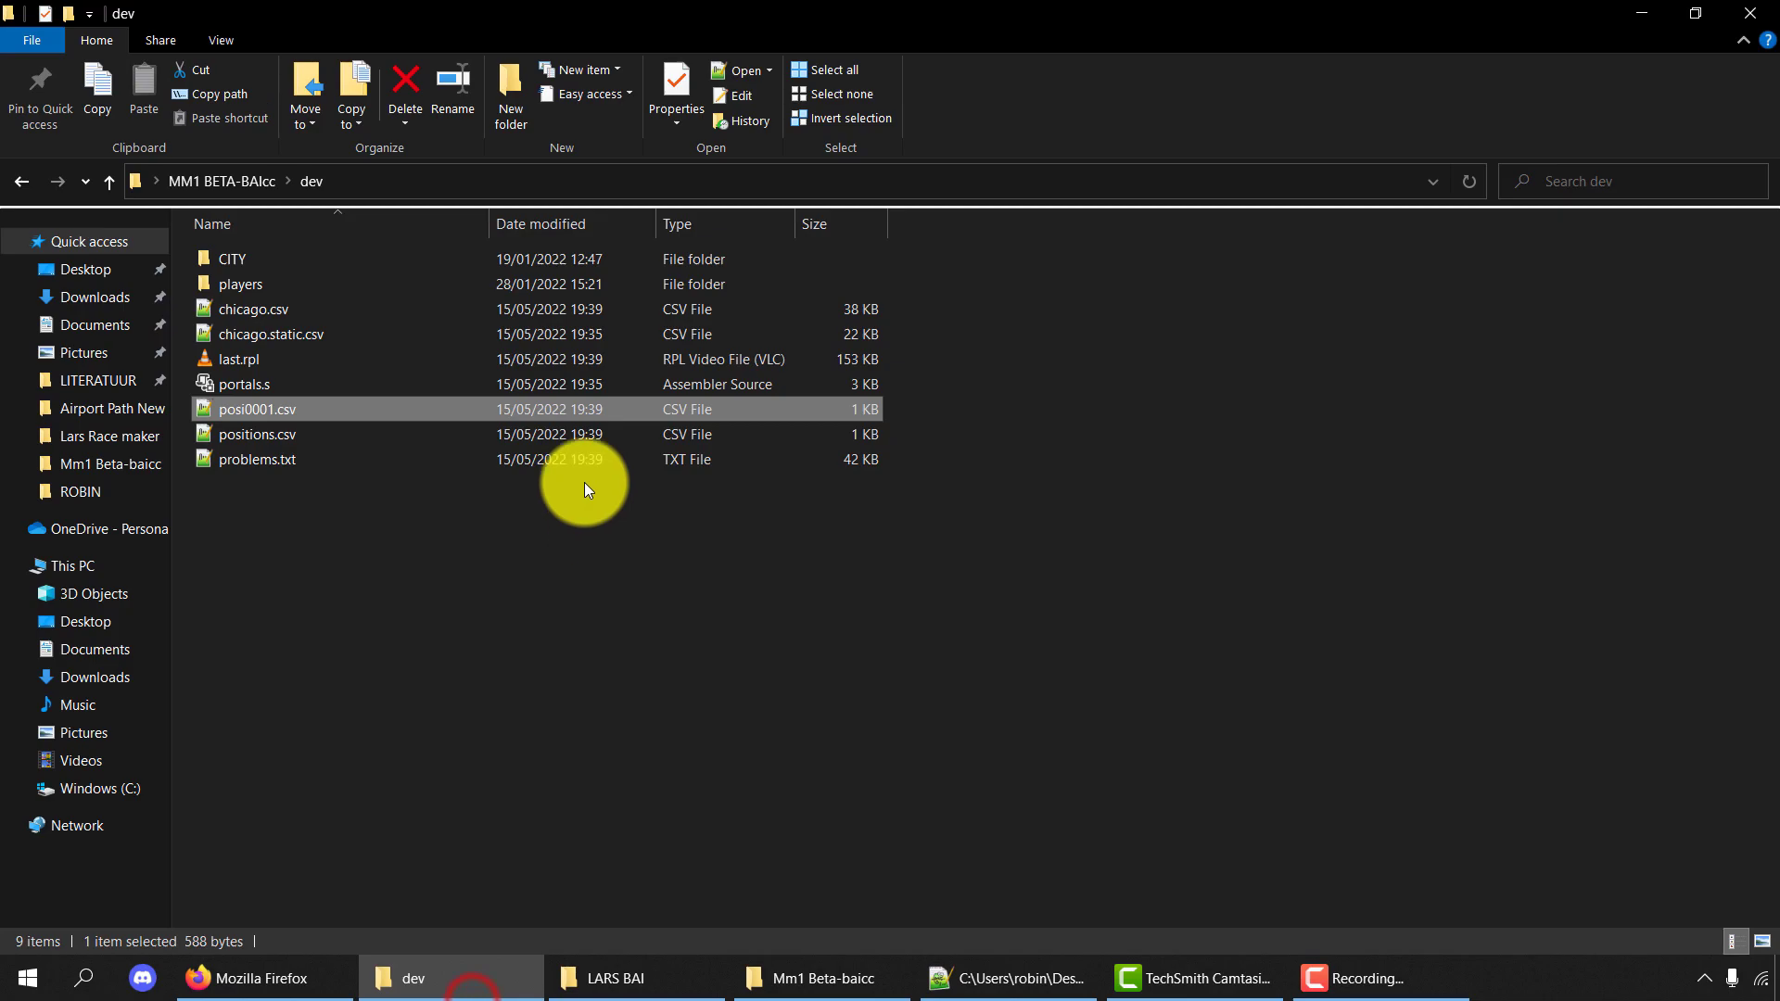
pyautogui.doubleClick(236, 262)
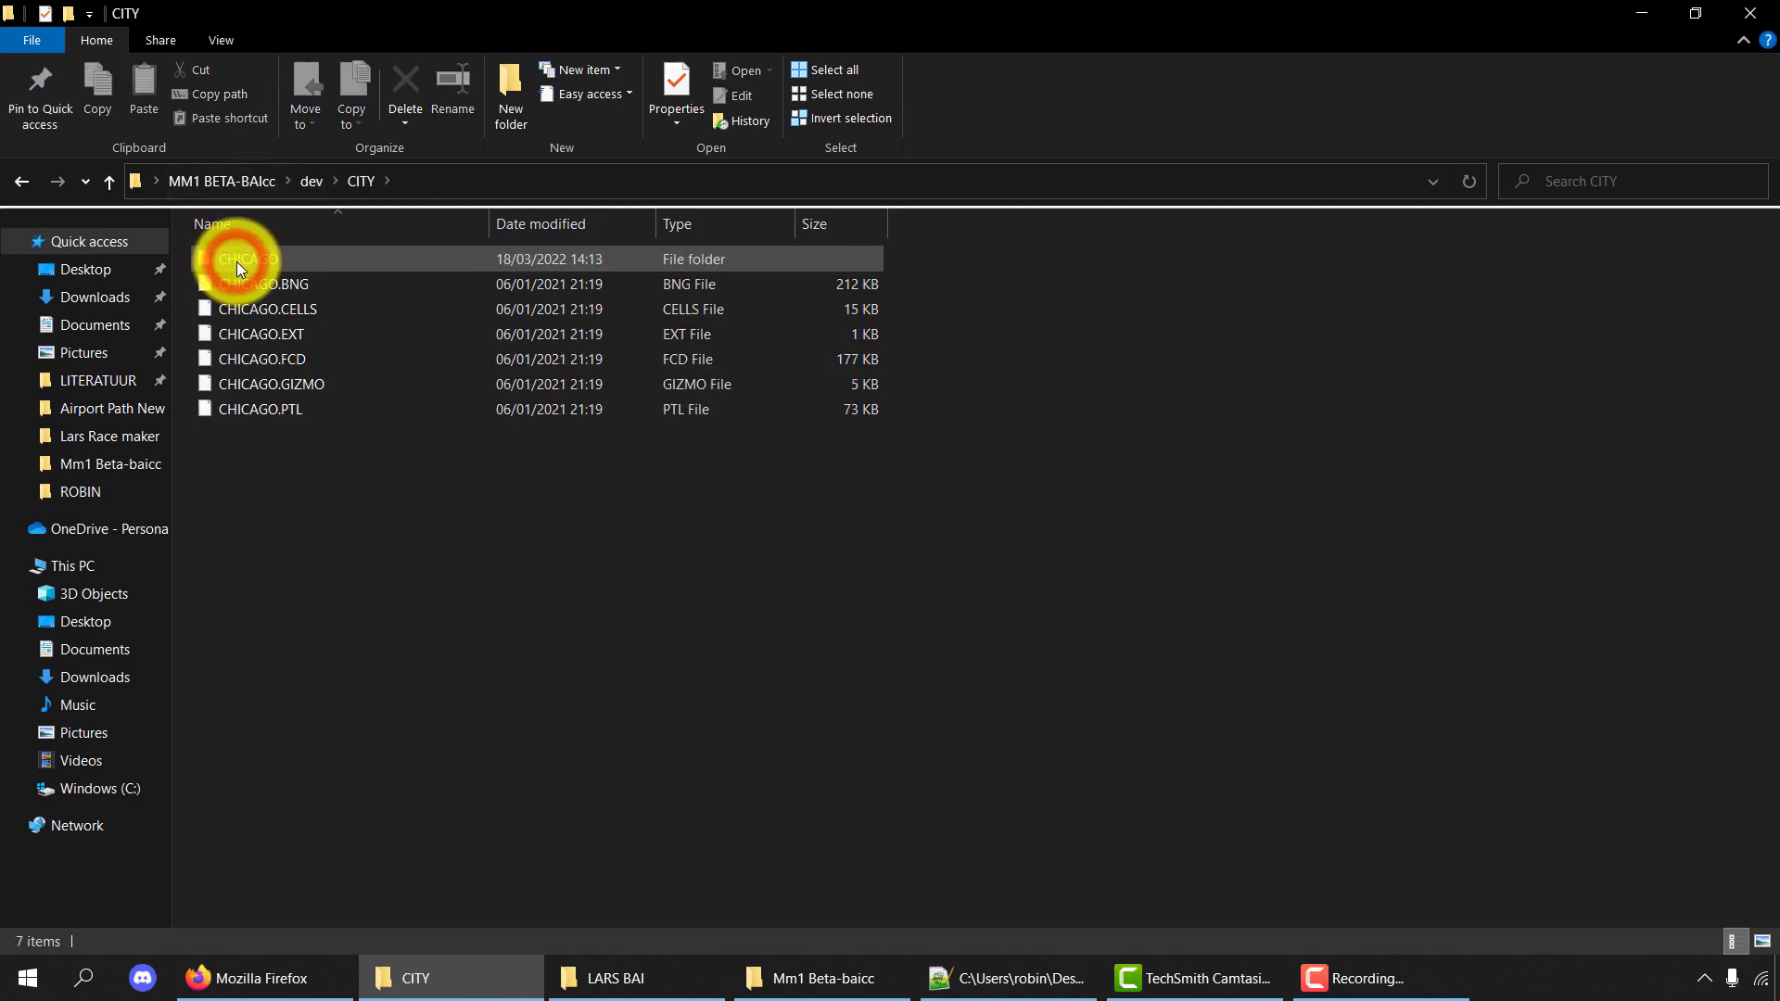
pyautogui.doubleClick(246, 258)
pyautogui.scroll(-20, 525, 510)
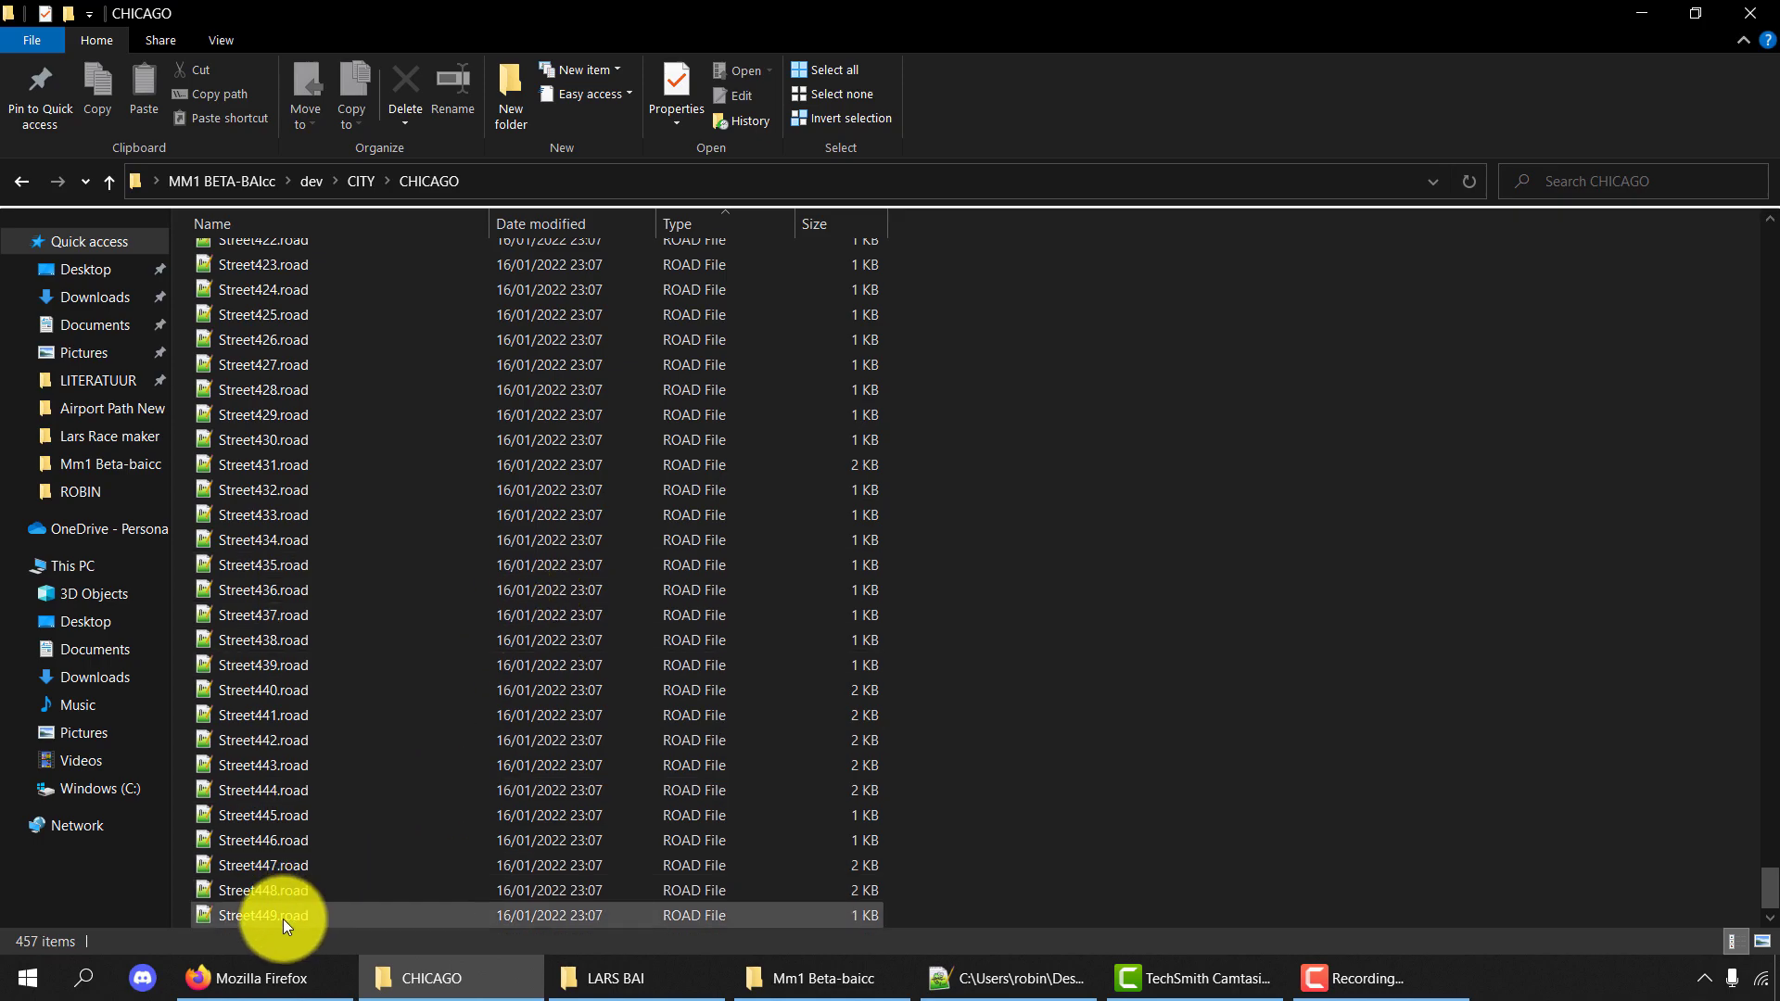
pyautogui.click(282, 920)
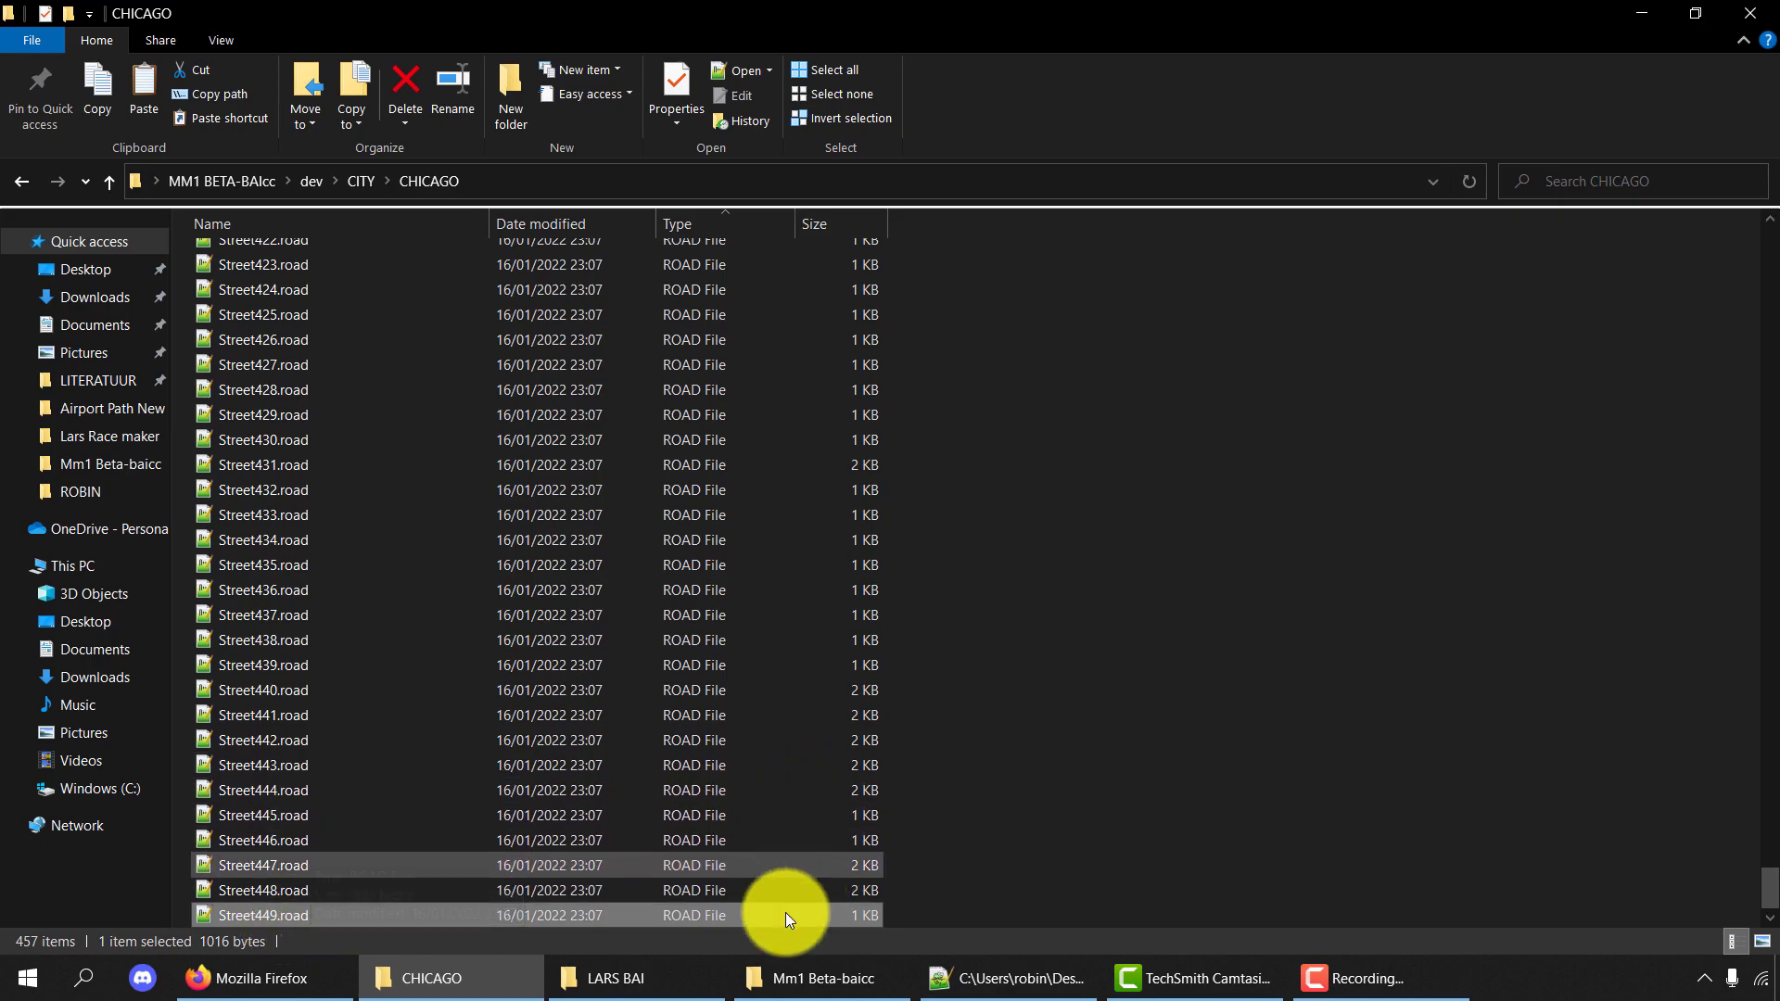
pyautogui.click(1652, 11)
pyautogui.doubleClick(563, 602)
pyautogui.hotkey('ctrl', 'v')
pyautogui.click(613, 558)
# Duplicate Street449.road inside custompath_video and rename the copy to YouTubeShortcut.road.
pyautogui.click(271, 257)
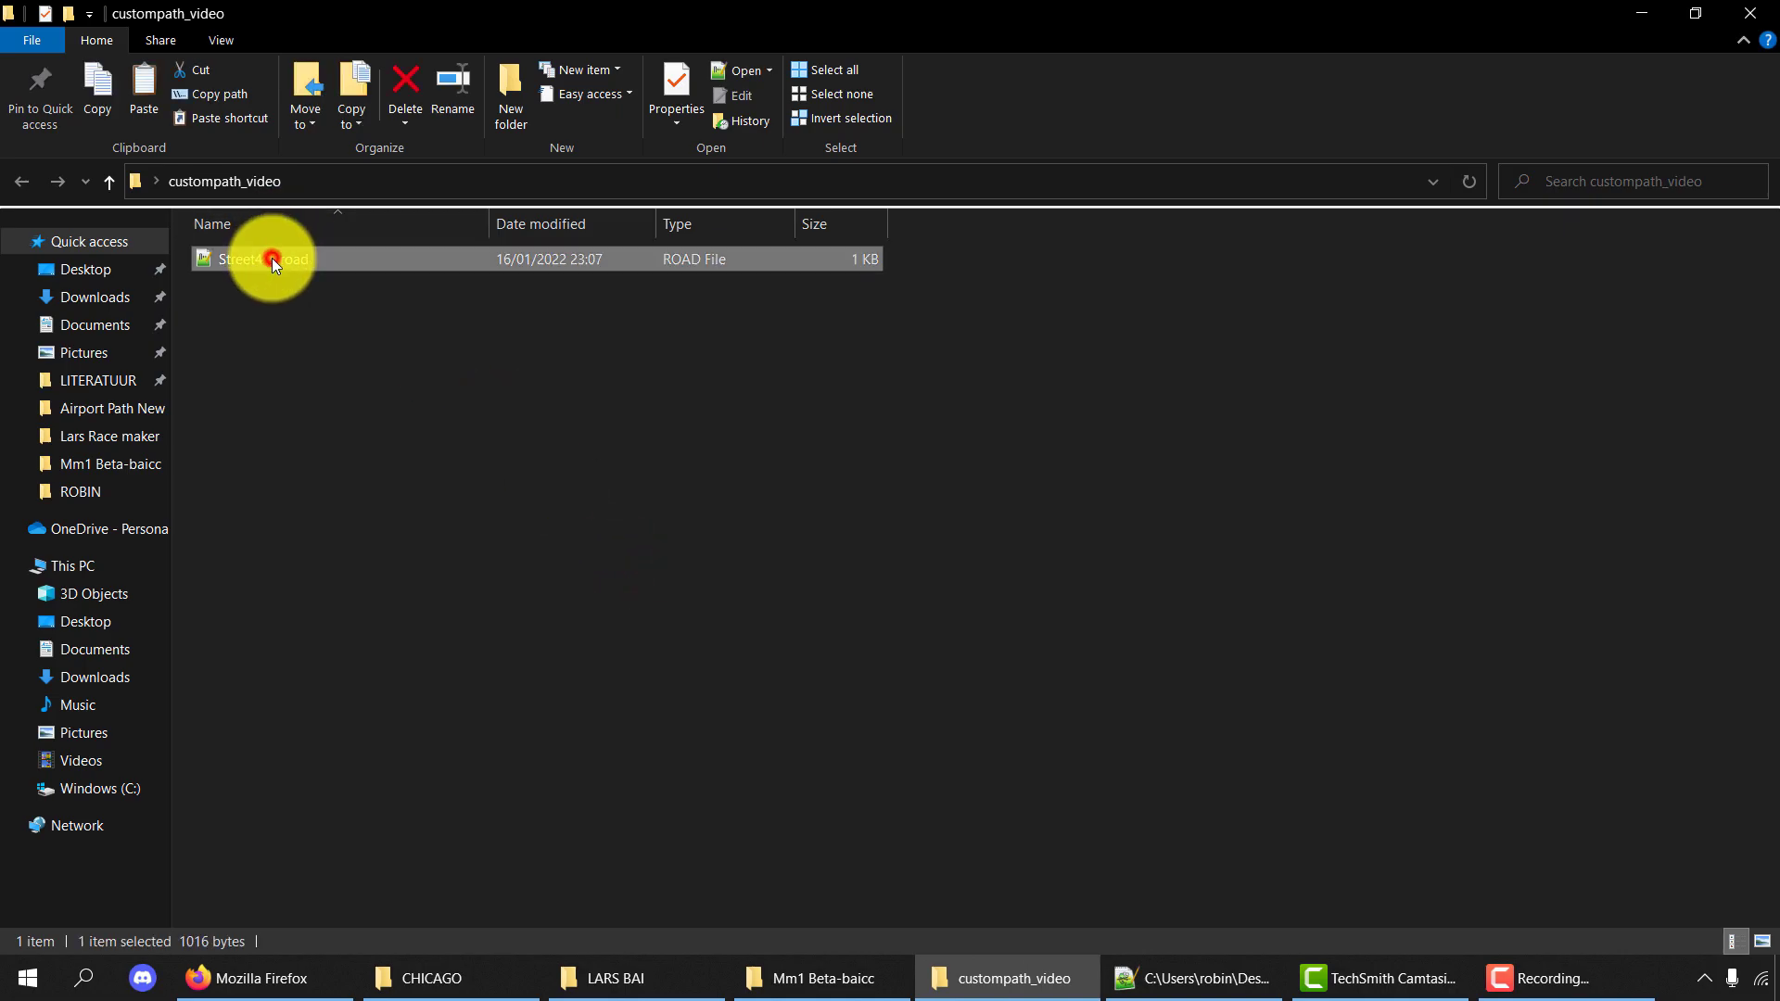
pyautogui.click(337, 369)
pyautogui.hotkey('ctrl', 'v')
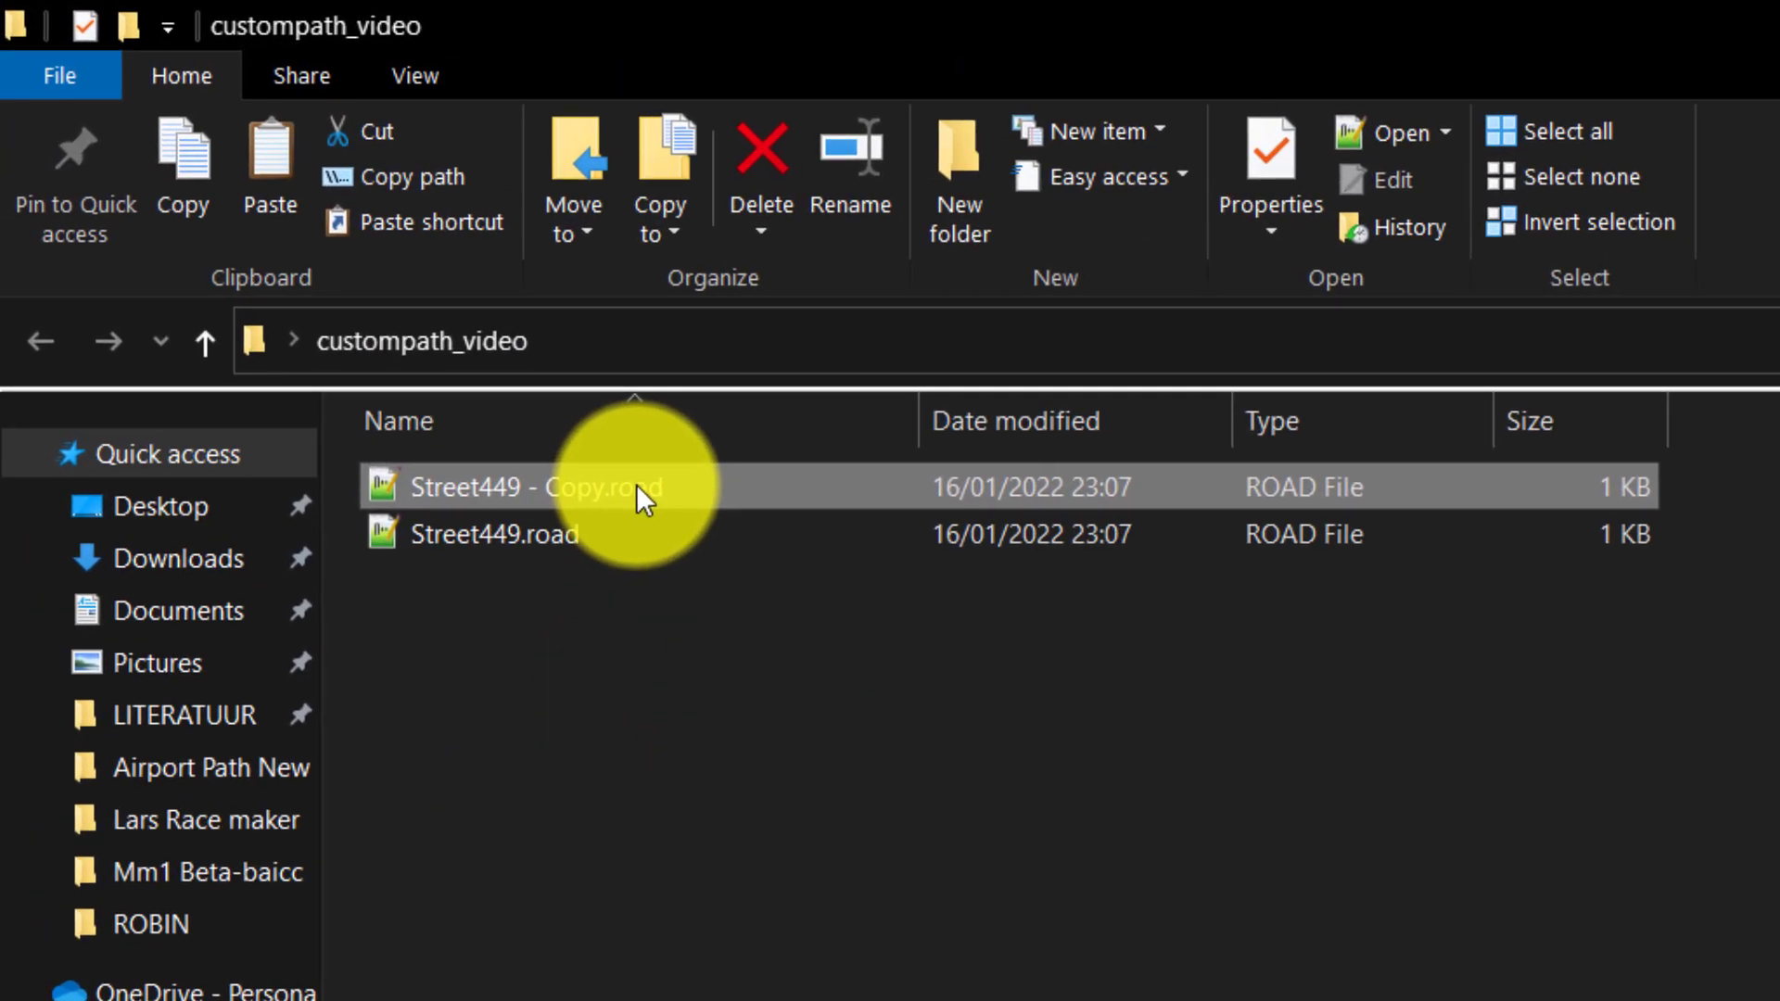
pyautogui.click(636, 484)
pyautogui.click(599, 486)
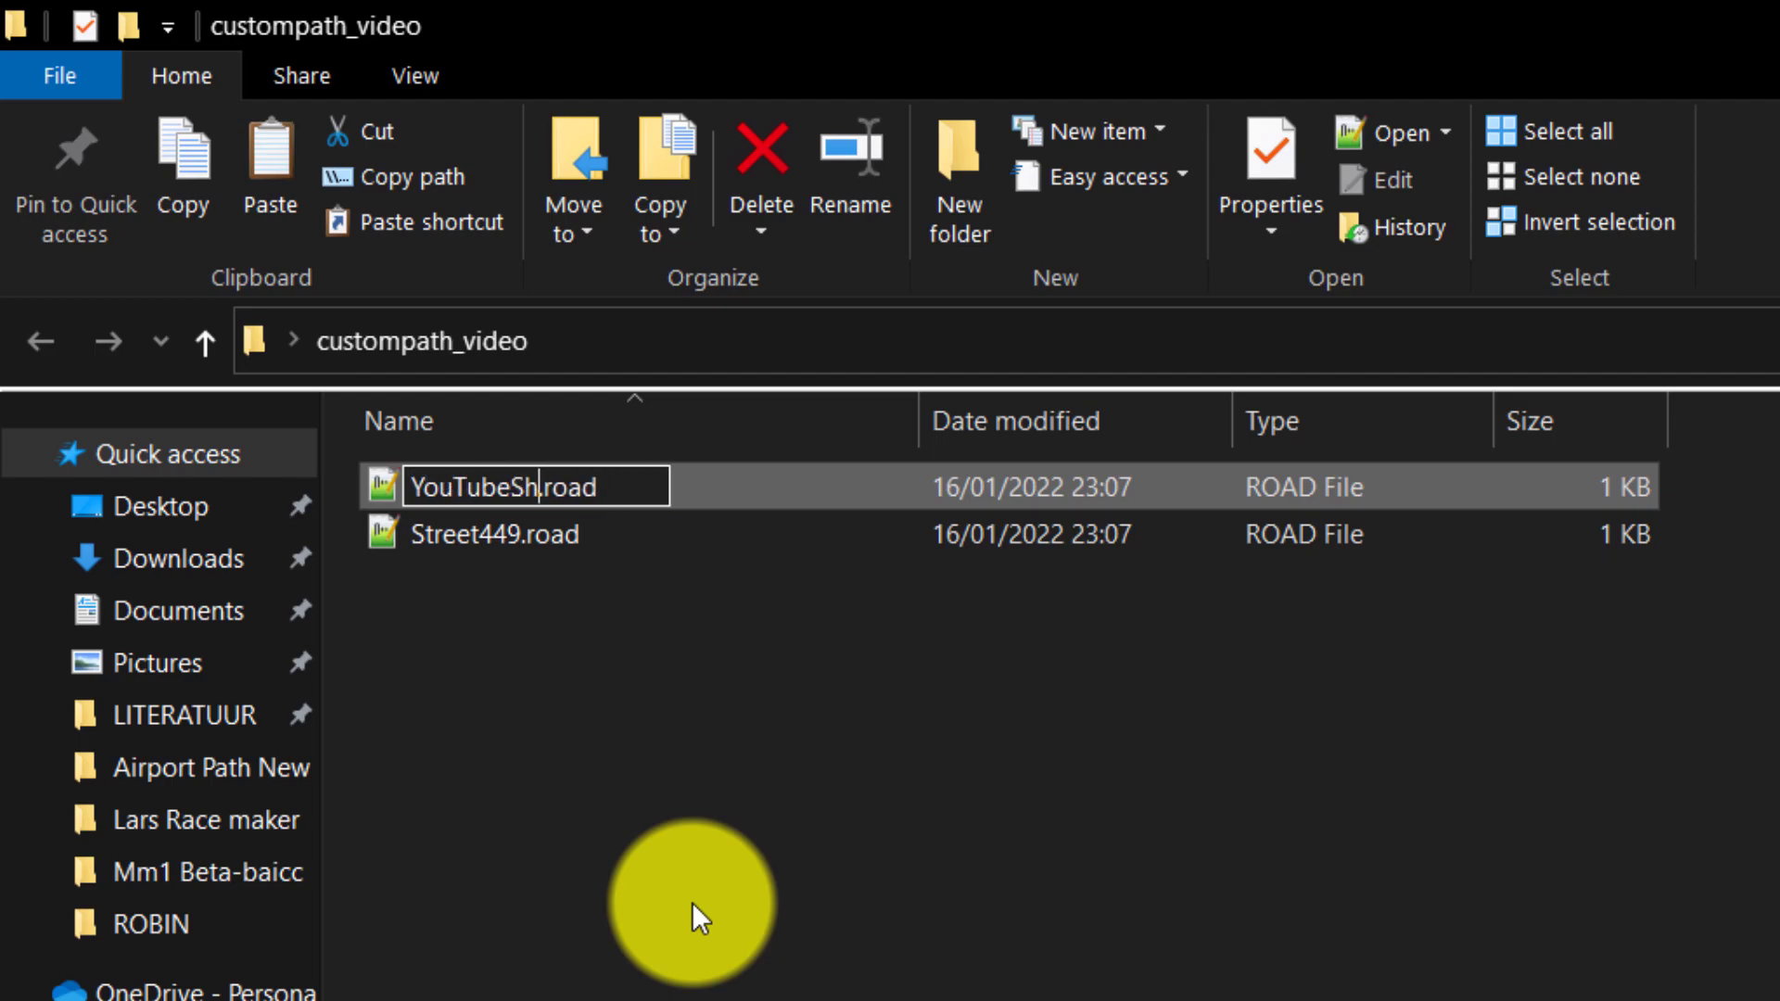
pyautogui.press('Return')
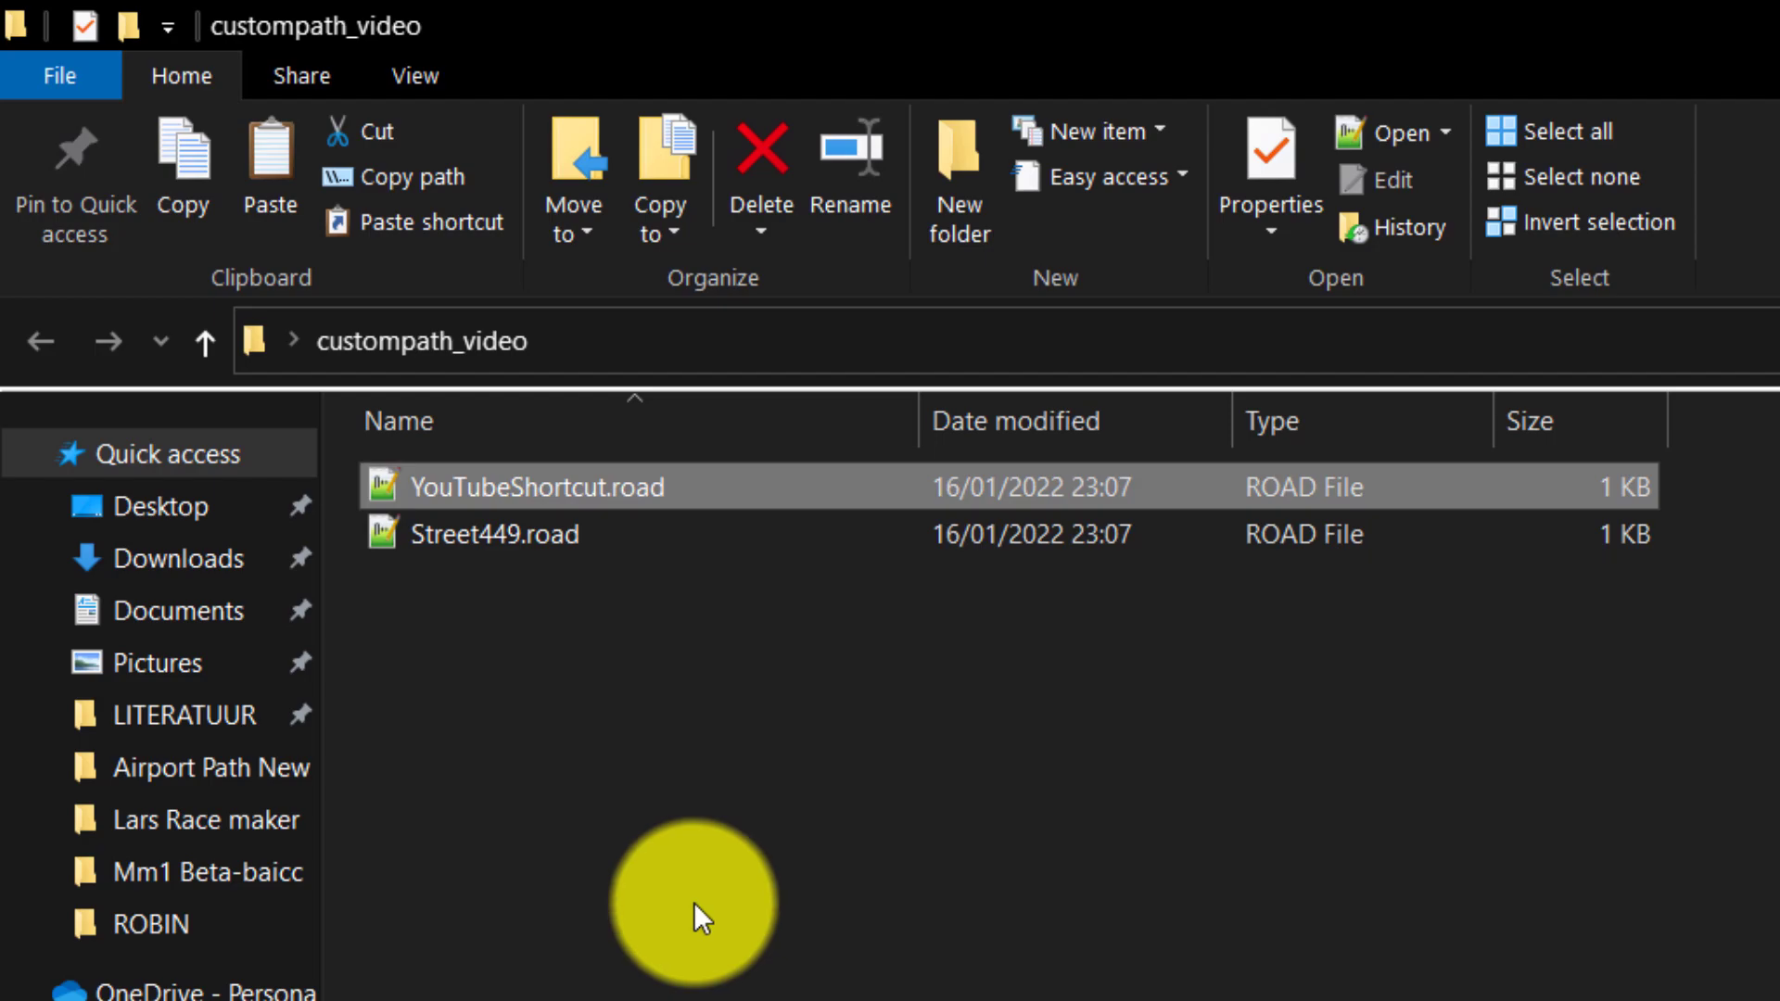
# Open YouTubeShortcut.road in Notepad++ and examine its road settings, highlighting the coordinates in the Vertexs block.
pyautogui.doubleClick(707, 491)
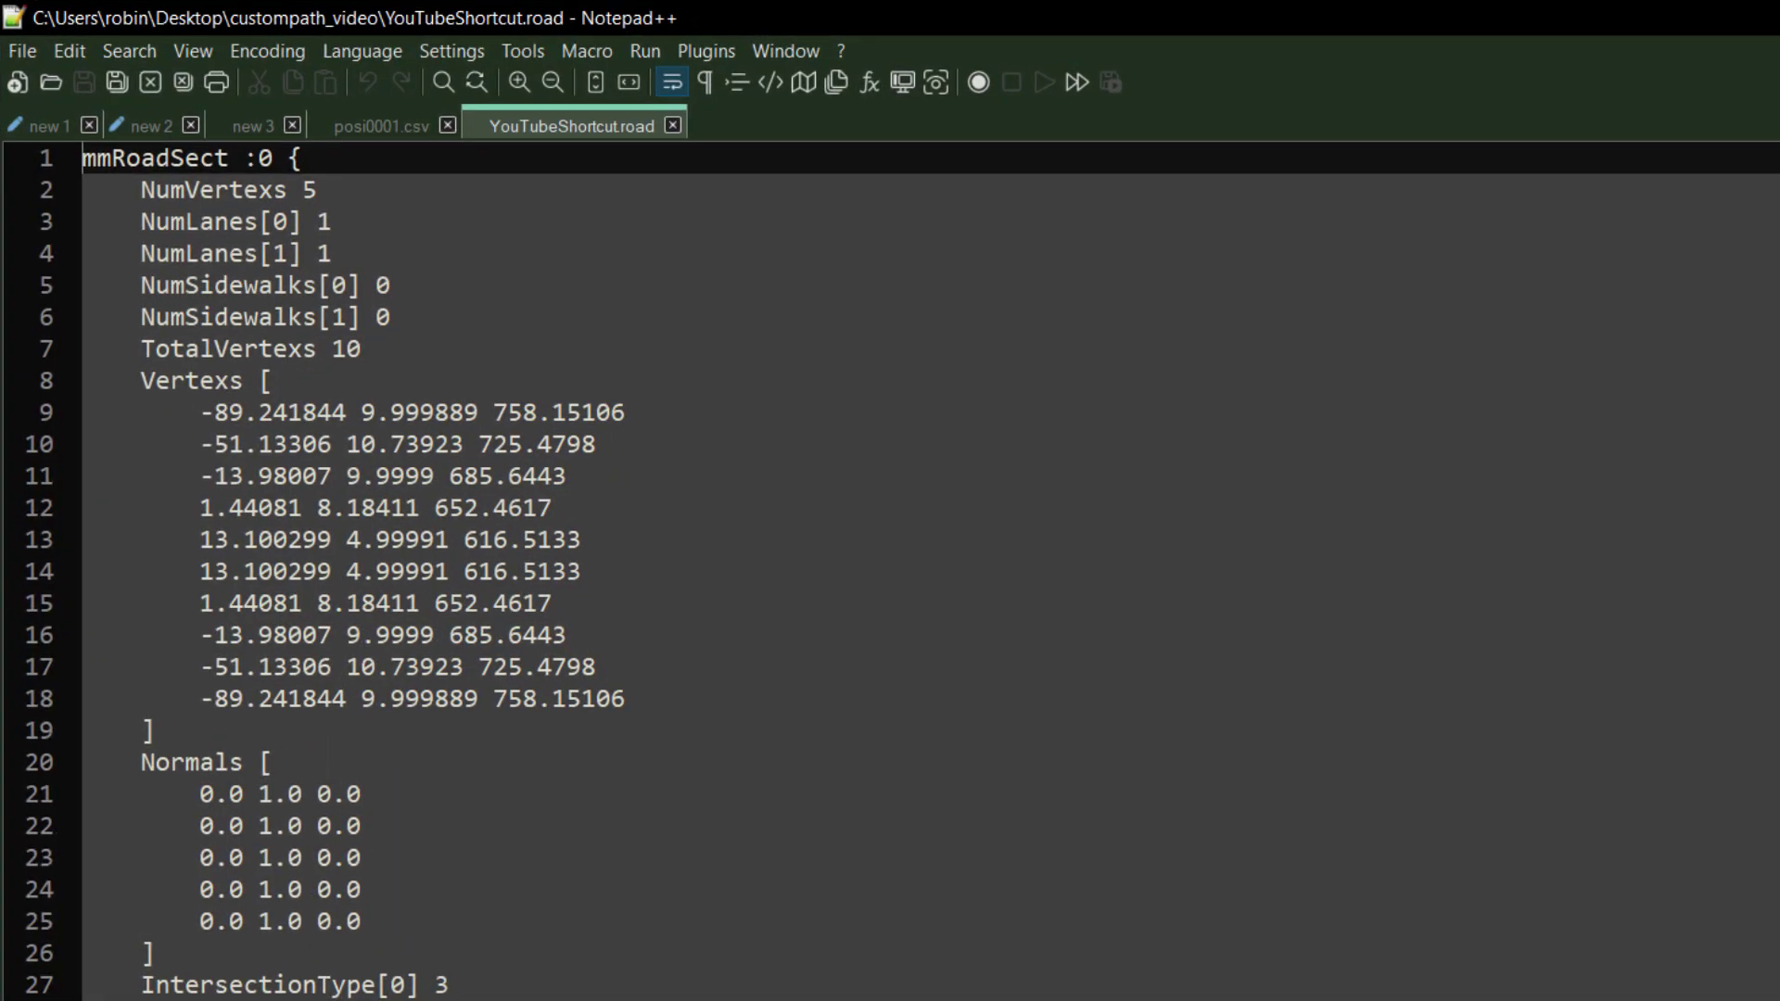
pyautogui.scroll(-7, 498, 694)
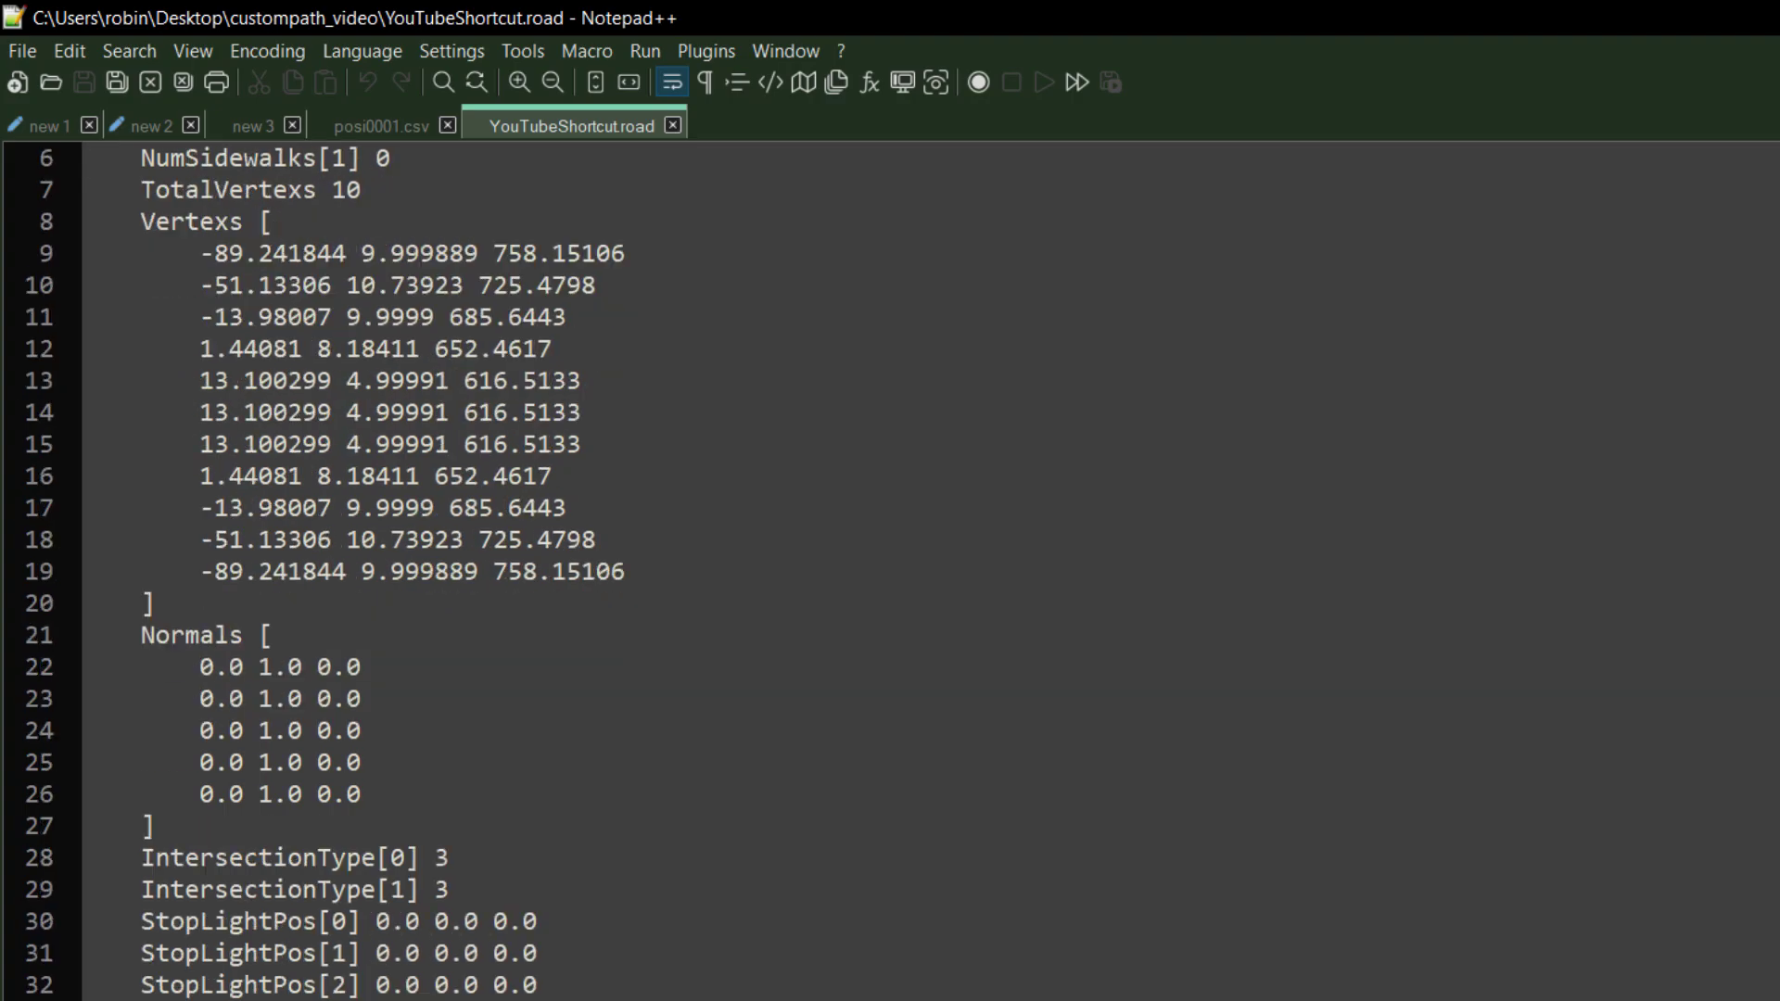
pyautogui.scroll(2, 498, 694)
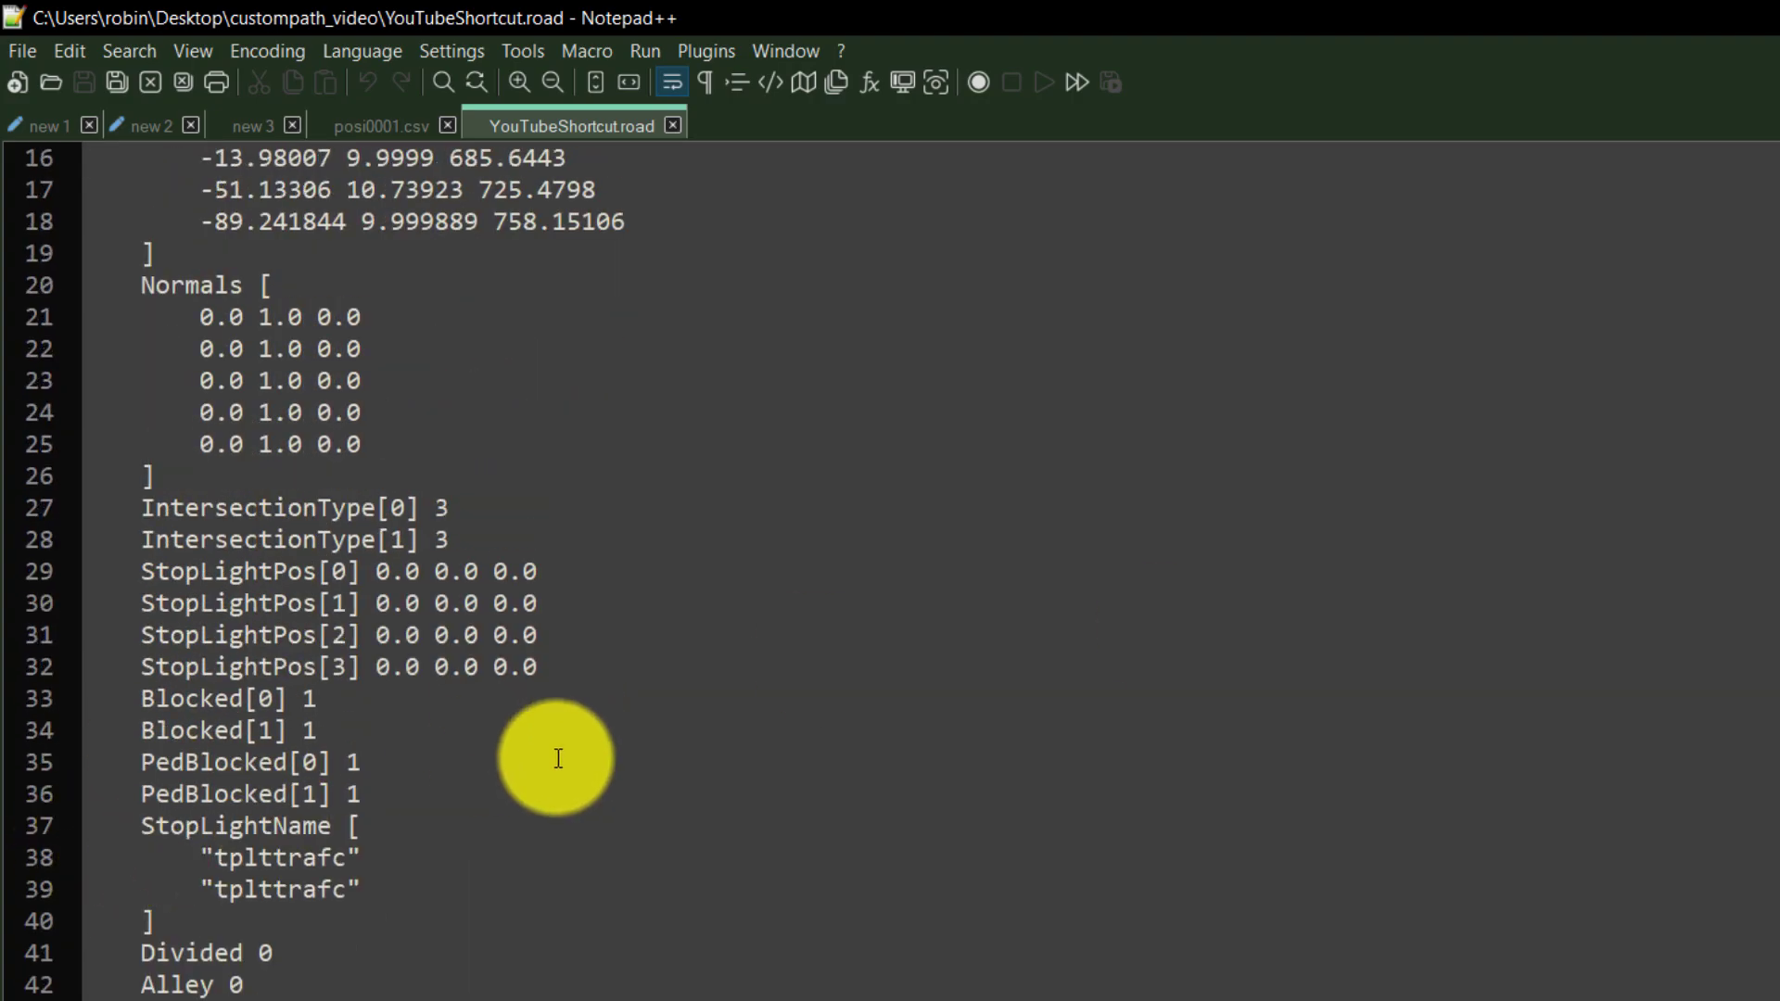
pyautogui.moveTo(427, 974); pyautogui.dragTo(67, 293)
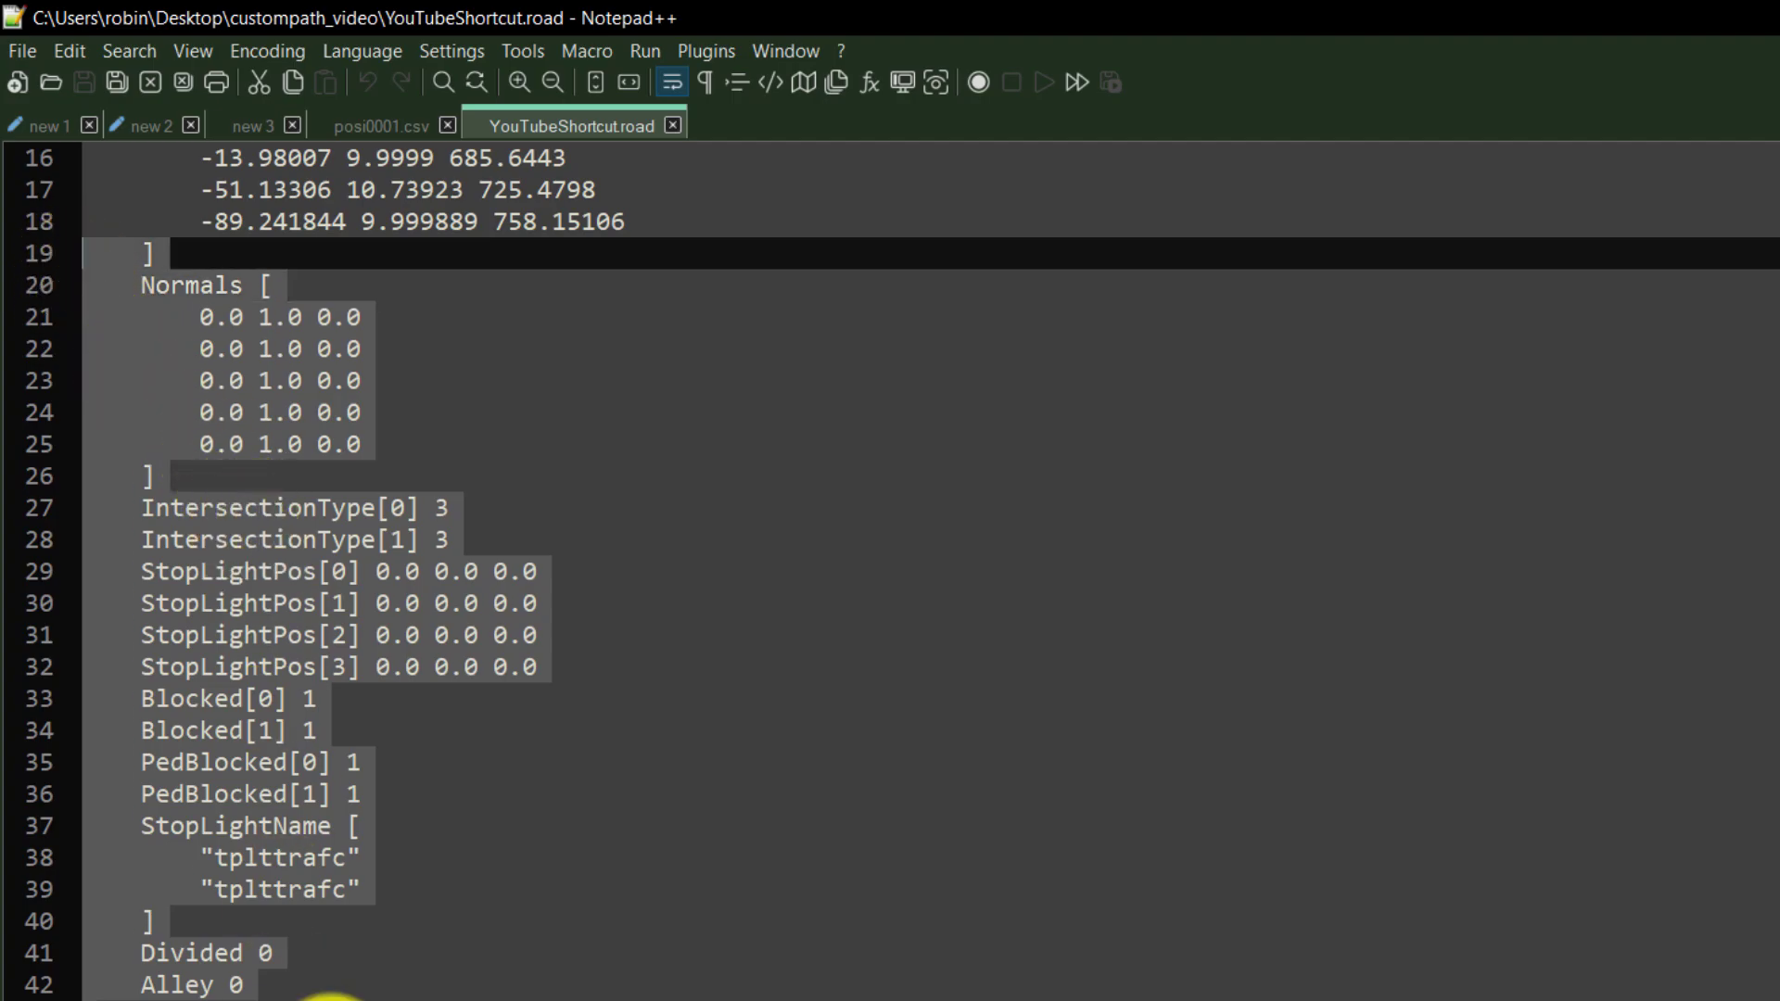
pyautogui.scroll(5, 329, 997)
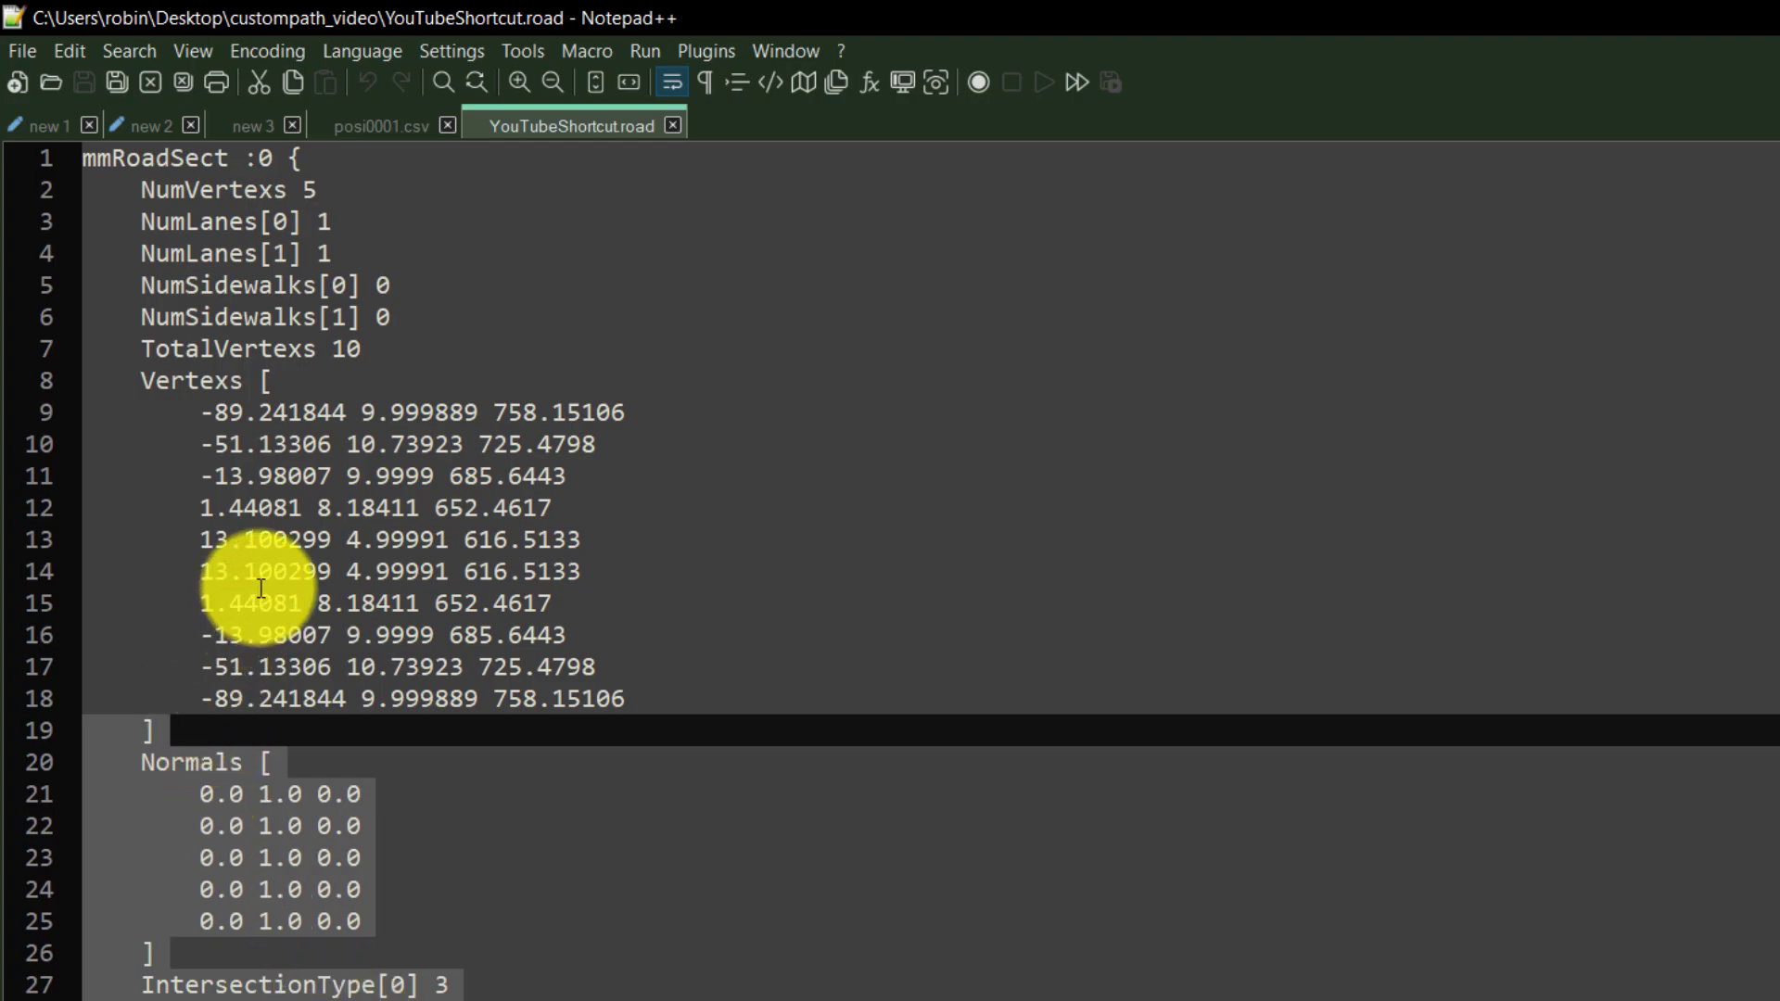
pyautogui.click(211, 600)
pyautogui.moveTo(656, 700); pyautogui.dragTo(87, 412)
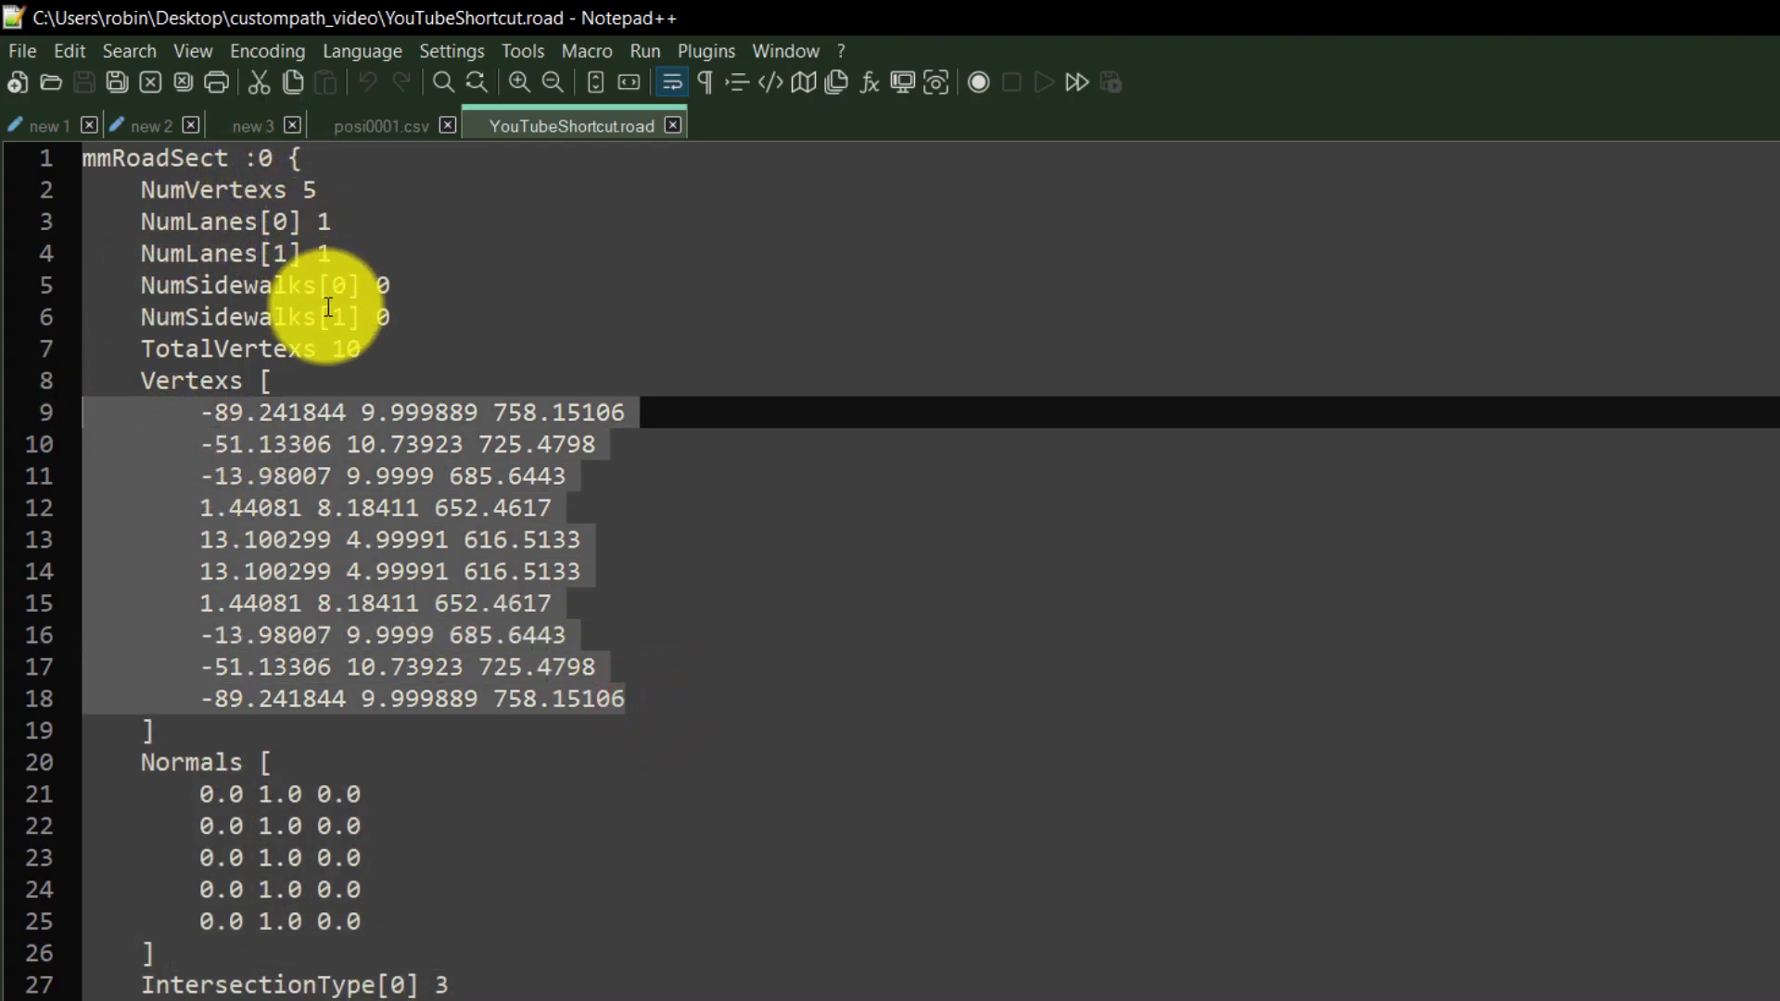
# Insert two blank lines below the header row of posi0001.csv and enlarge the text display.
pyautogui.click(354, 129)
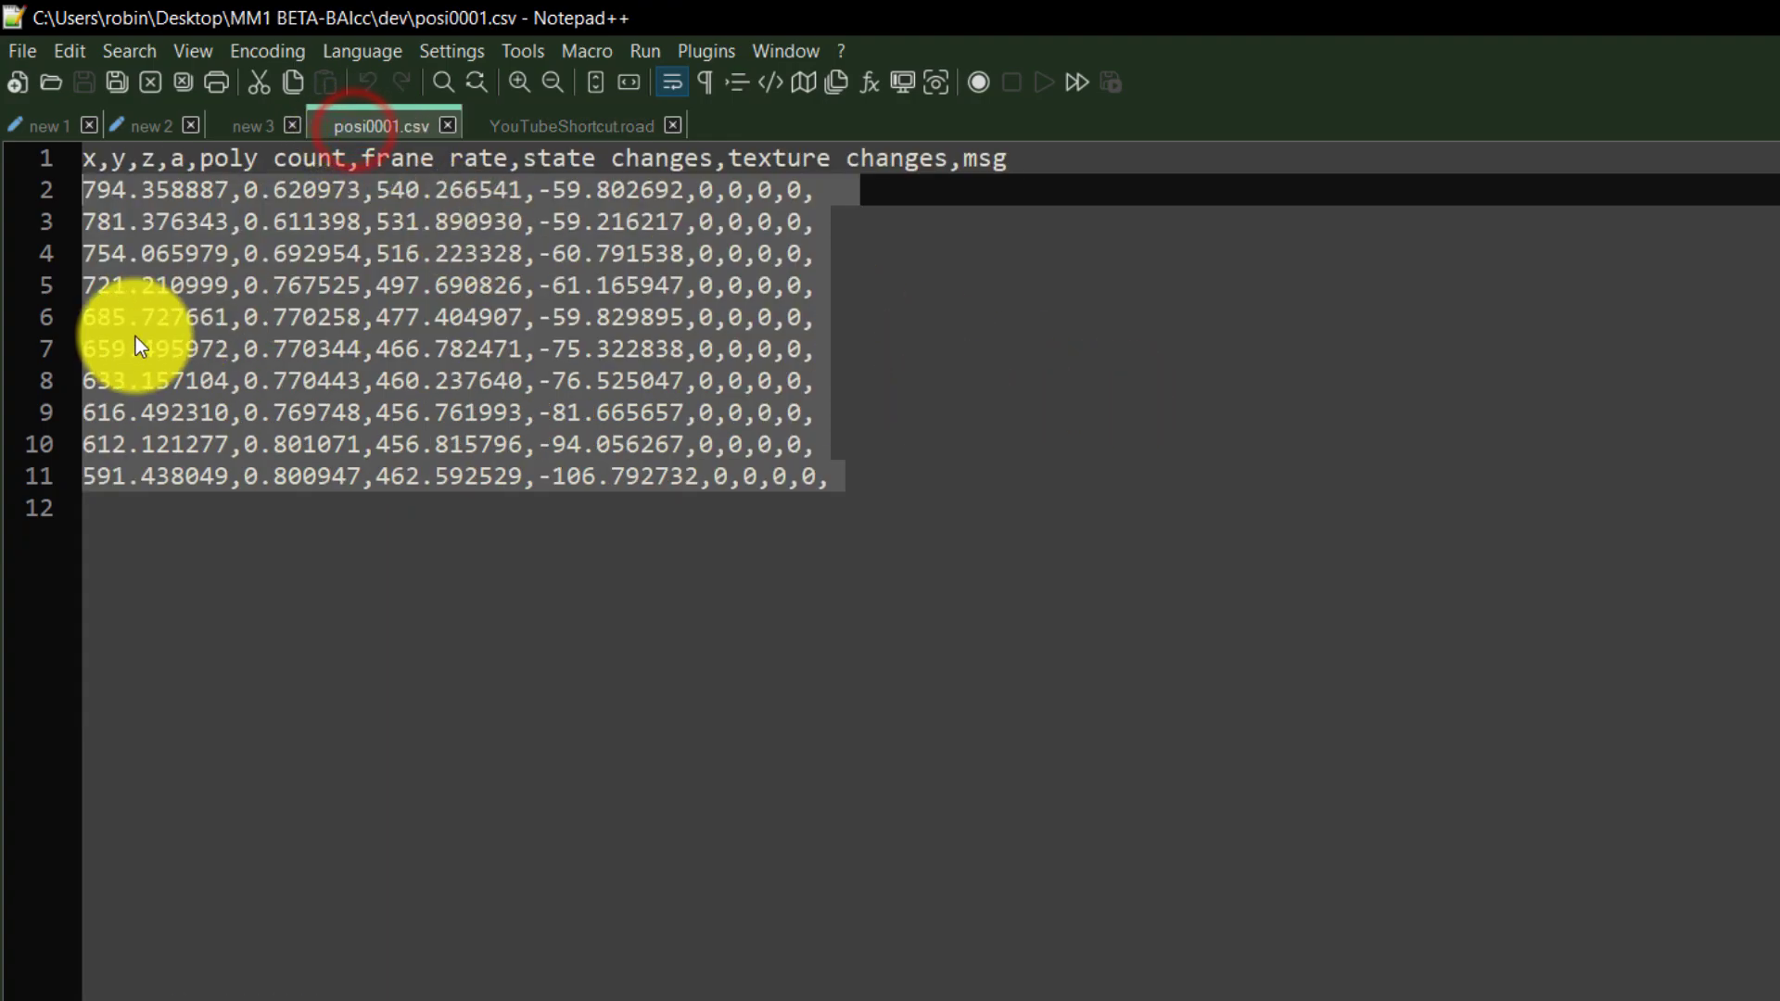
pyautogui.click(206, 286)
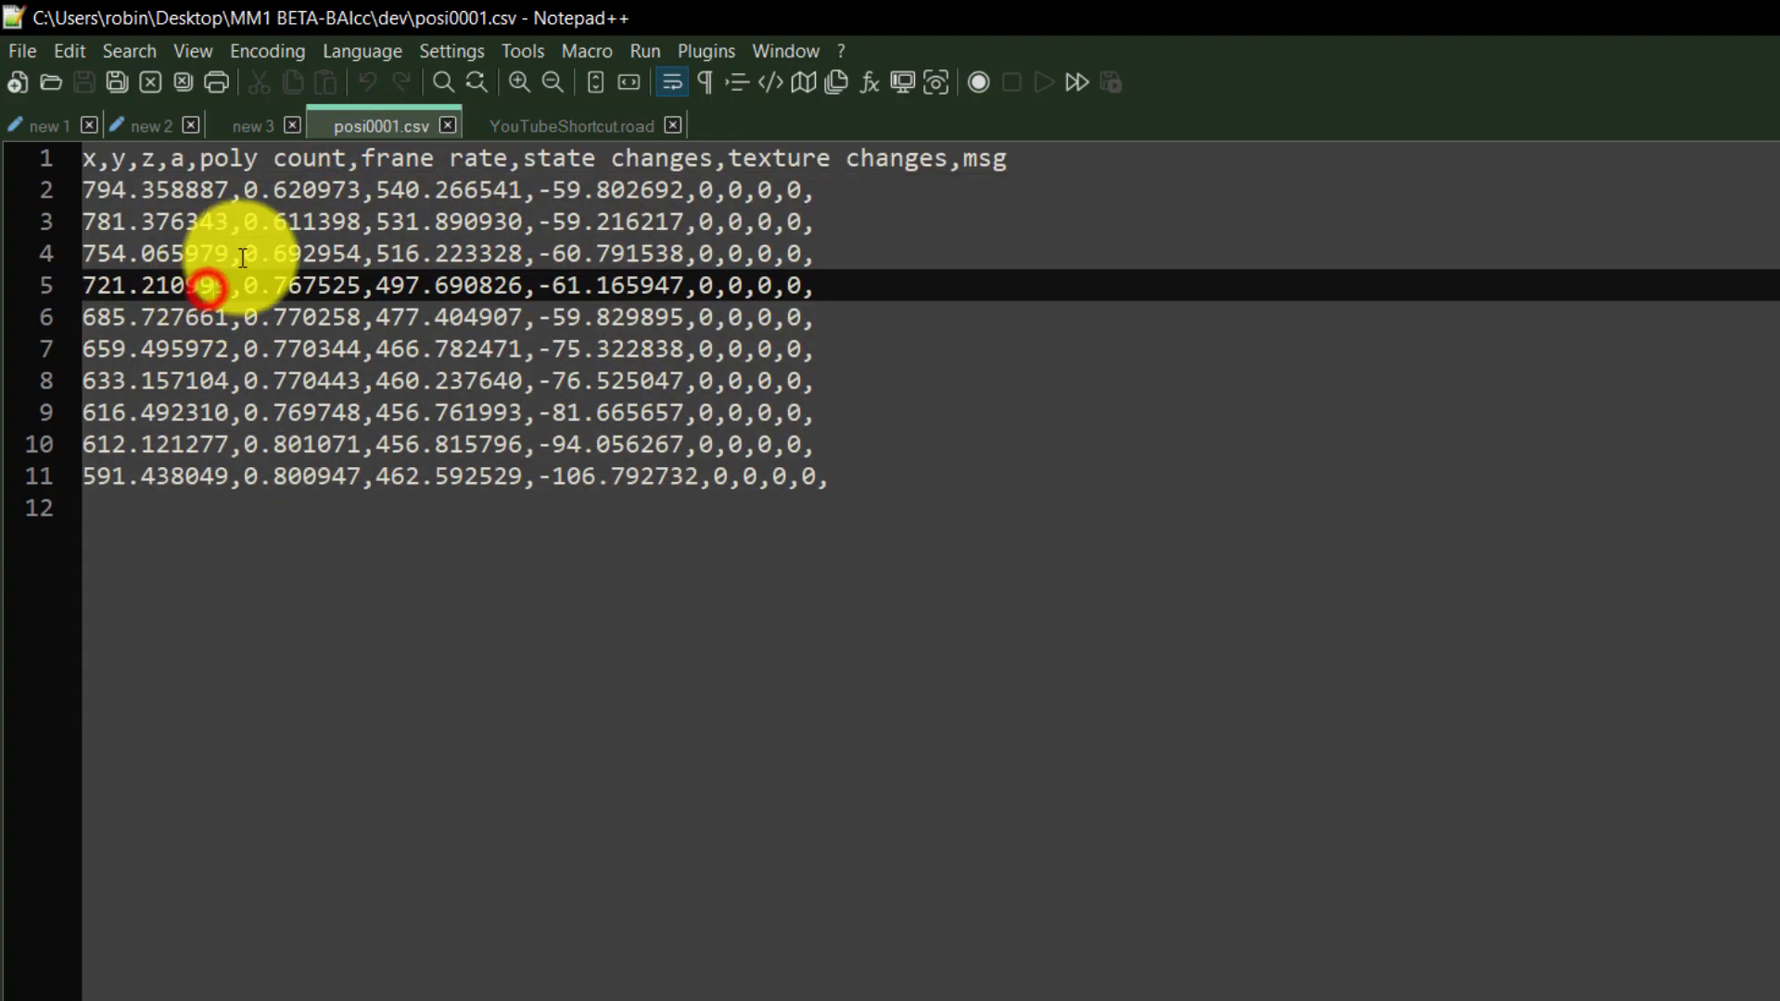
pyautogui.click(1065, 153)
pyautogui.press('Return')
pyautogui.press('Return')
pyautogui.keyDown('ctrl'); pyautogui.scroll(1, 194, 473); pyautogui.keyUp('ctrl')
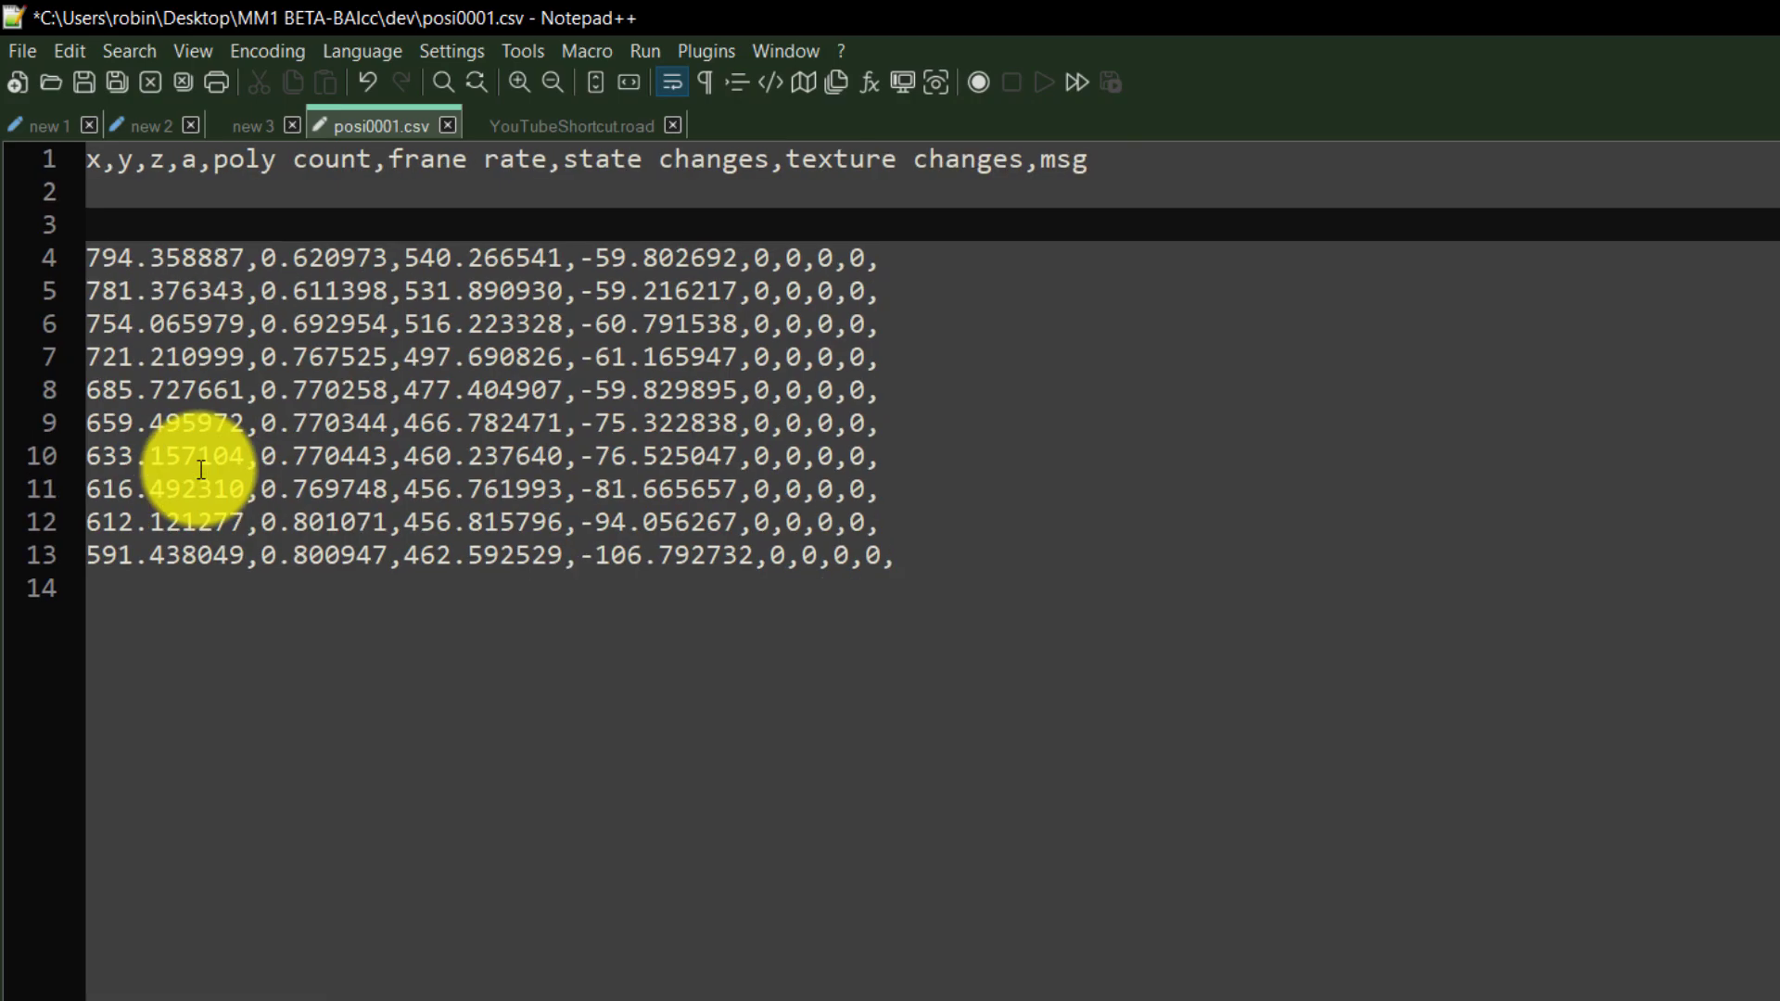
pyautogui.keyDown('ctrl'); pyautogui.scroll(1, 201, 470); pyautogui.keyUp('ctrl')
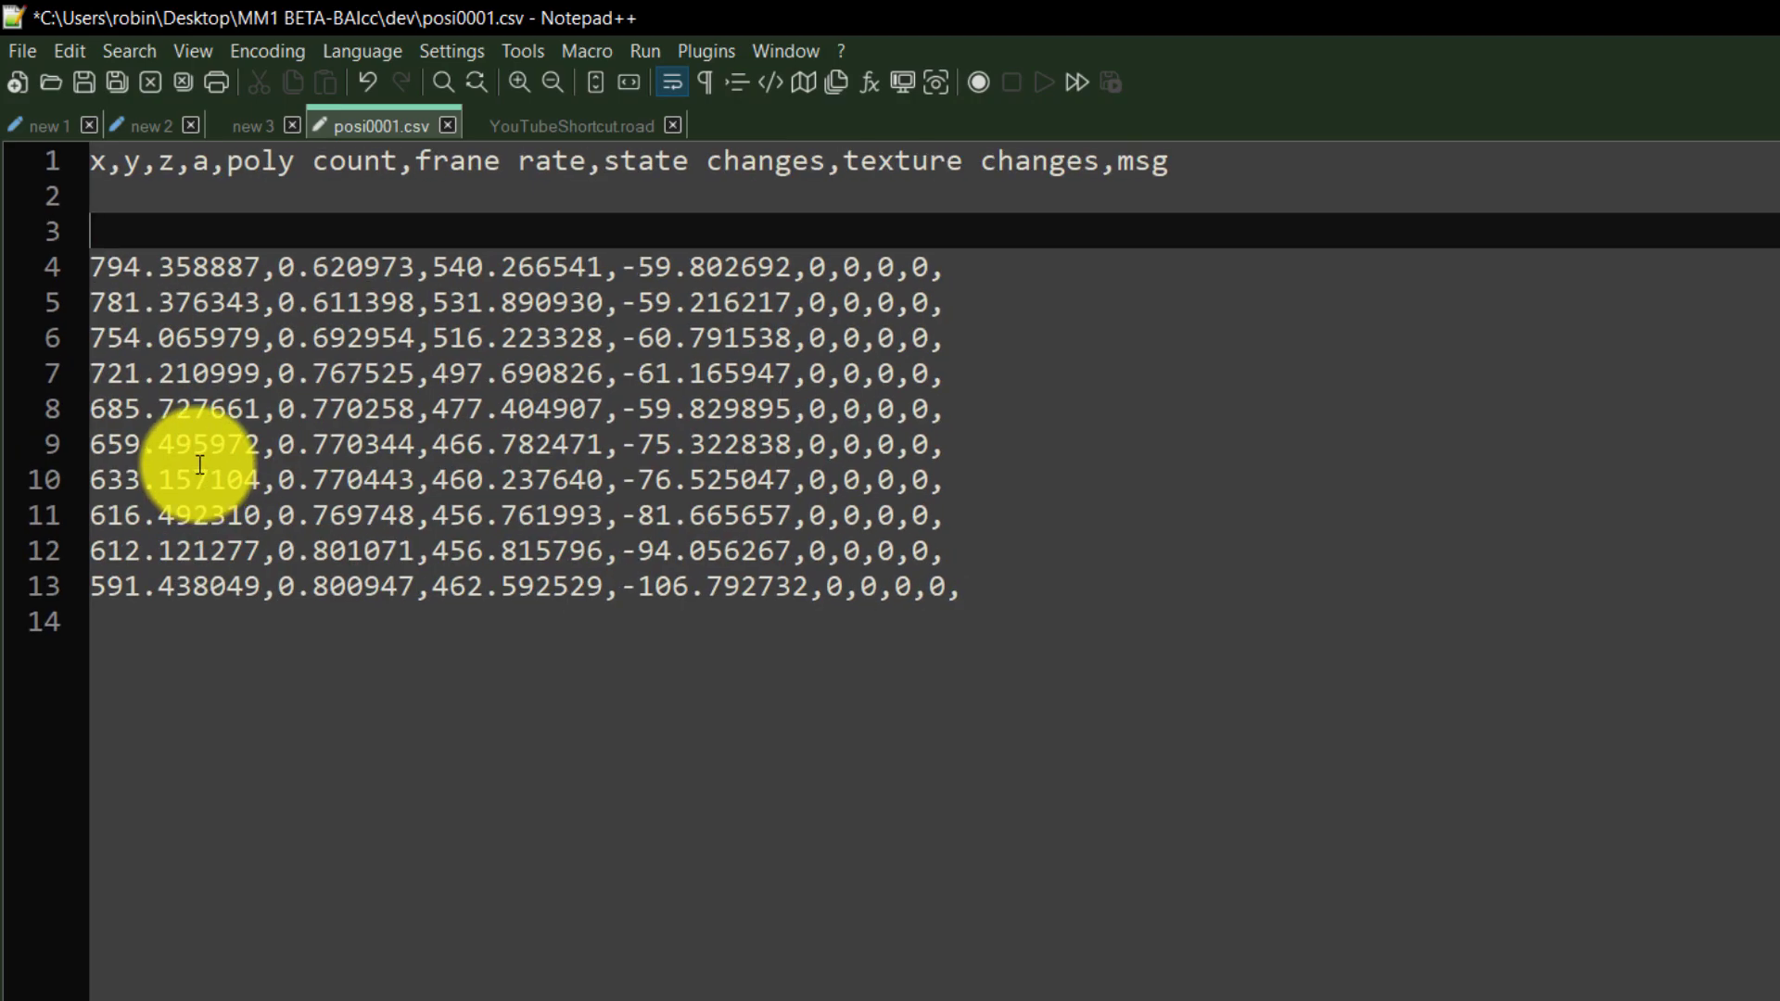
# Examine how the x, y and z values are separated in the Vertexs block of YouTubeShortcut.road.
pyautogui.click(529, 125)
pyautogui.click(536, 479)
pyautogui.click(260, 444)
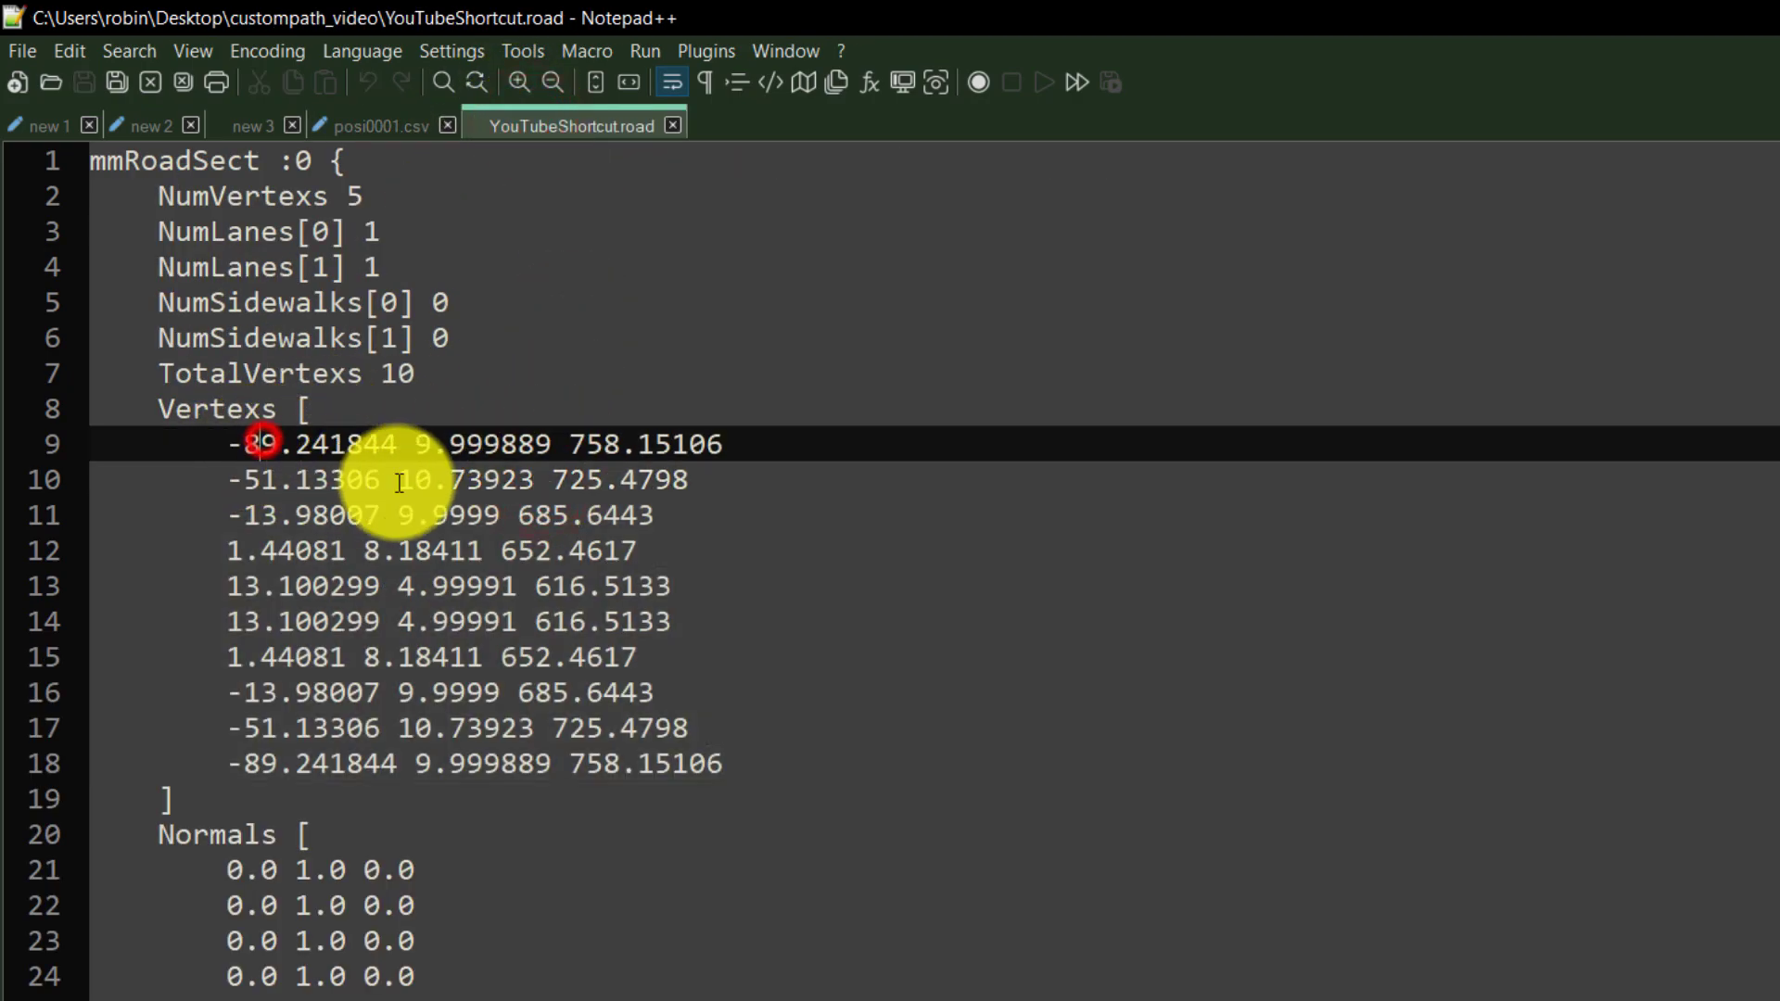
pyautogui.click(493, 441)
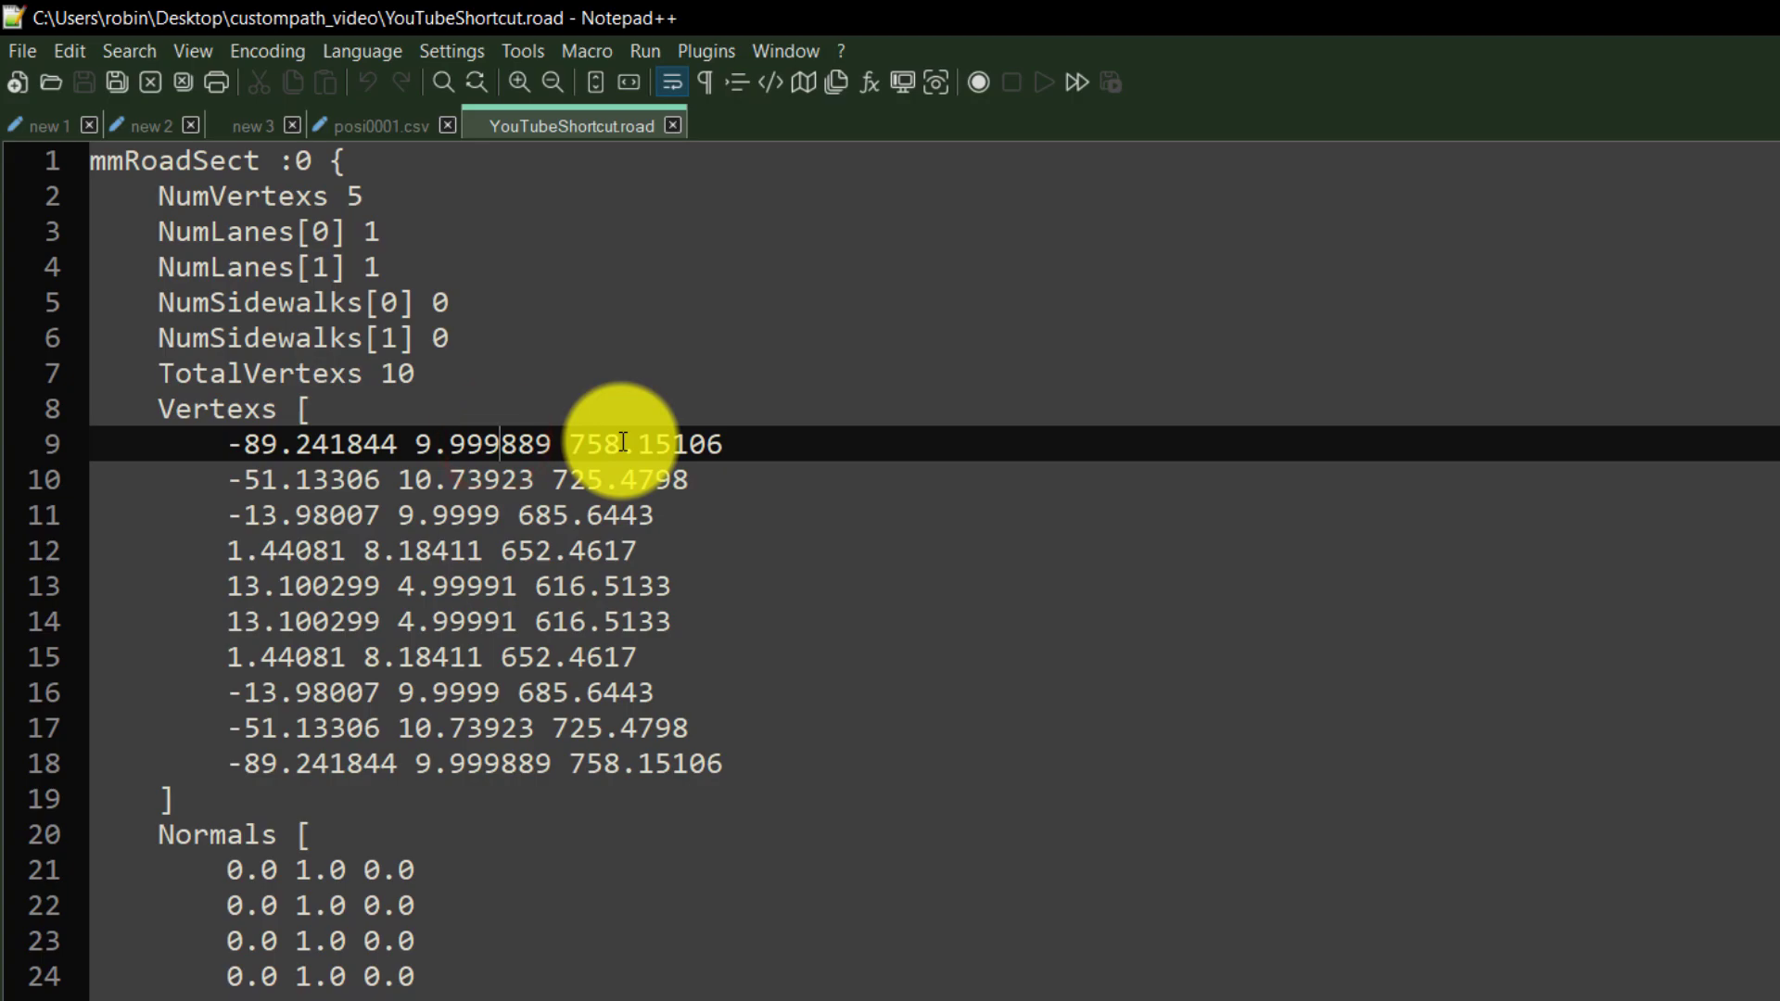
pyautogui.click(391, 445)
pyautogui.click(421, 451)
# Delete everything after the z value on all ten position rows of posi0001.csv.
pyautogui.click(361, 126)
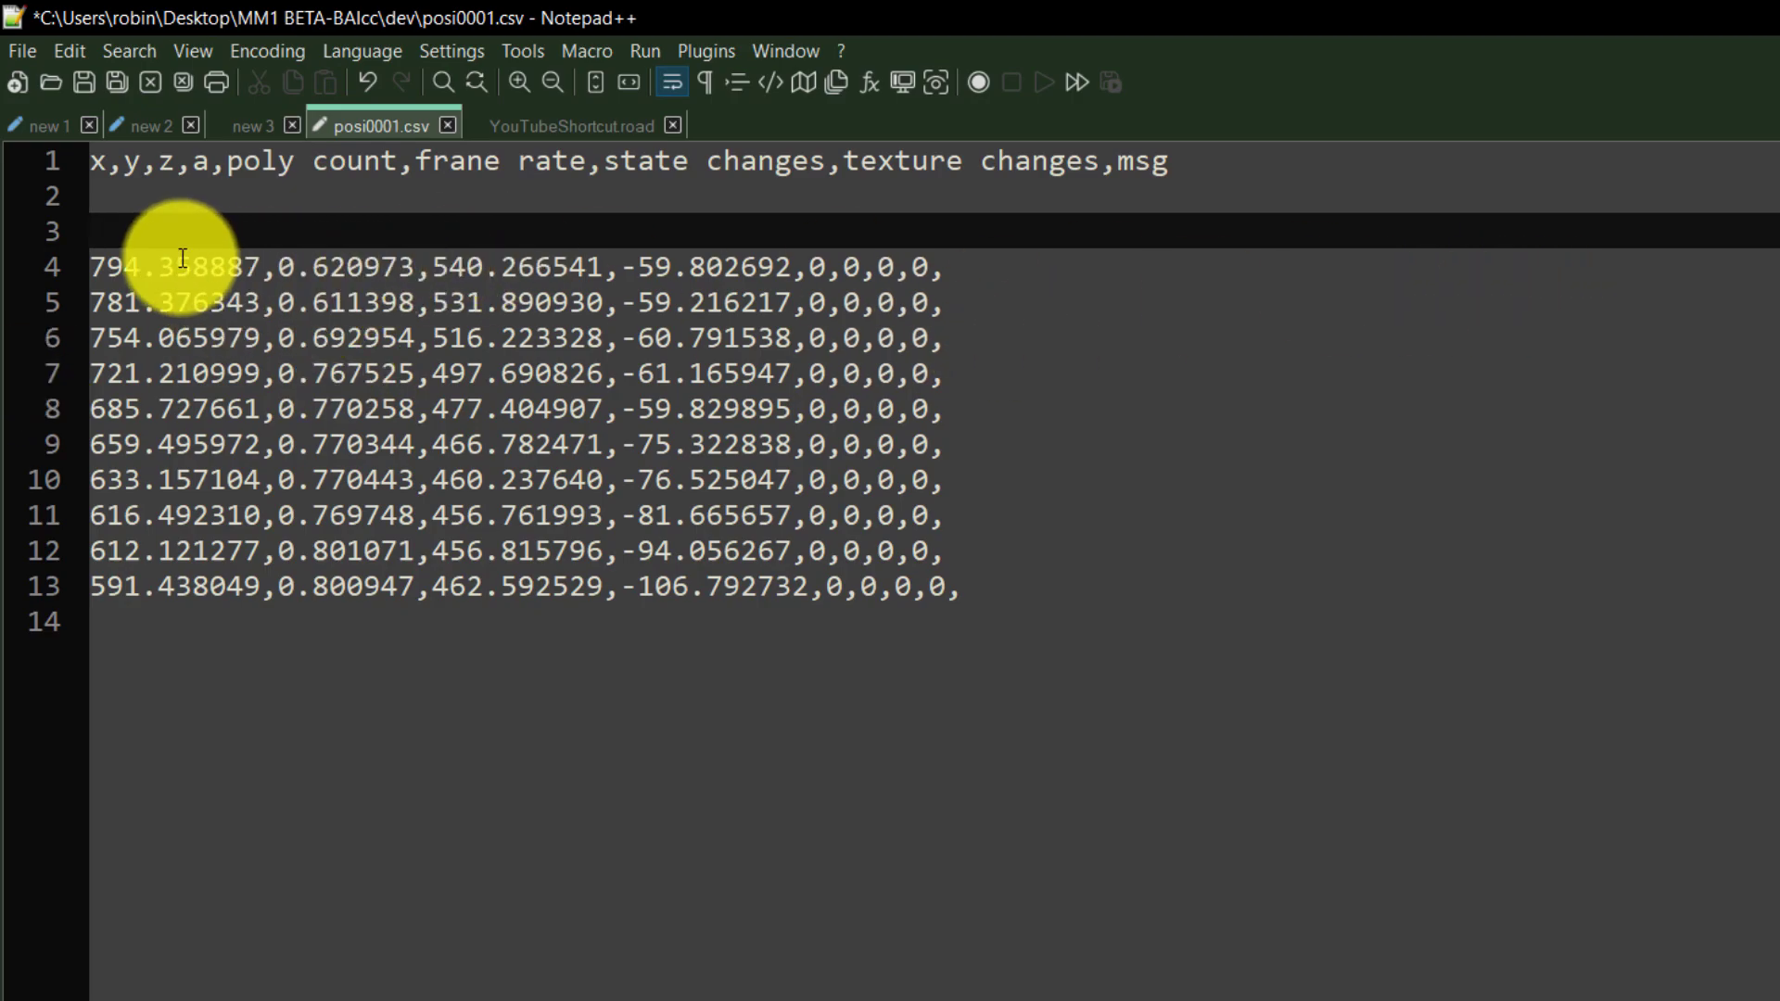
pyautogui.moveTo(986, 264); pyautogui.dragTo(603, 264)
pyautogui.press('Delete')
pyautogui.moveTo(952, 300); pyautogui.dragTo(603, 302)
pyautogui.press('Delete')
pyautogui.moveTo(989, 339); pyautogui.dragTo(598, 343)
pyautogui.press('Delete')
pyautogui.moveTo(984, 374); pyautogui.dragTo(603, 373)
pyautogui.press('Delete')
pyautogui.moveTo(952, 409); pyautogui.dragTo(604, 408)
pyautogui.press('Delete')
pyautogui.moveTo(952, 452); pyautogui.dragTo(617, 468)
pyautogui.press('Delete')
pyautogui.press('Delete')
pyautogui.moveTo(956, 515); pyautogui.dragTo(604, 514)
pyautogui.press('Delete')
pyautogui.moveTo(955, 556); pyautogui.dragTo(614, 552)
pyautogui.press('Delete')
pyautogui.moveTo(969, 587); pyautogui.dragTo(602, 590)
pyautogui.press('Delete')
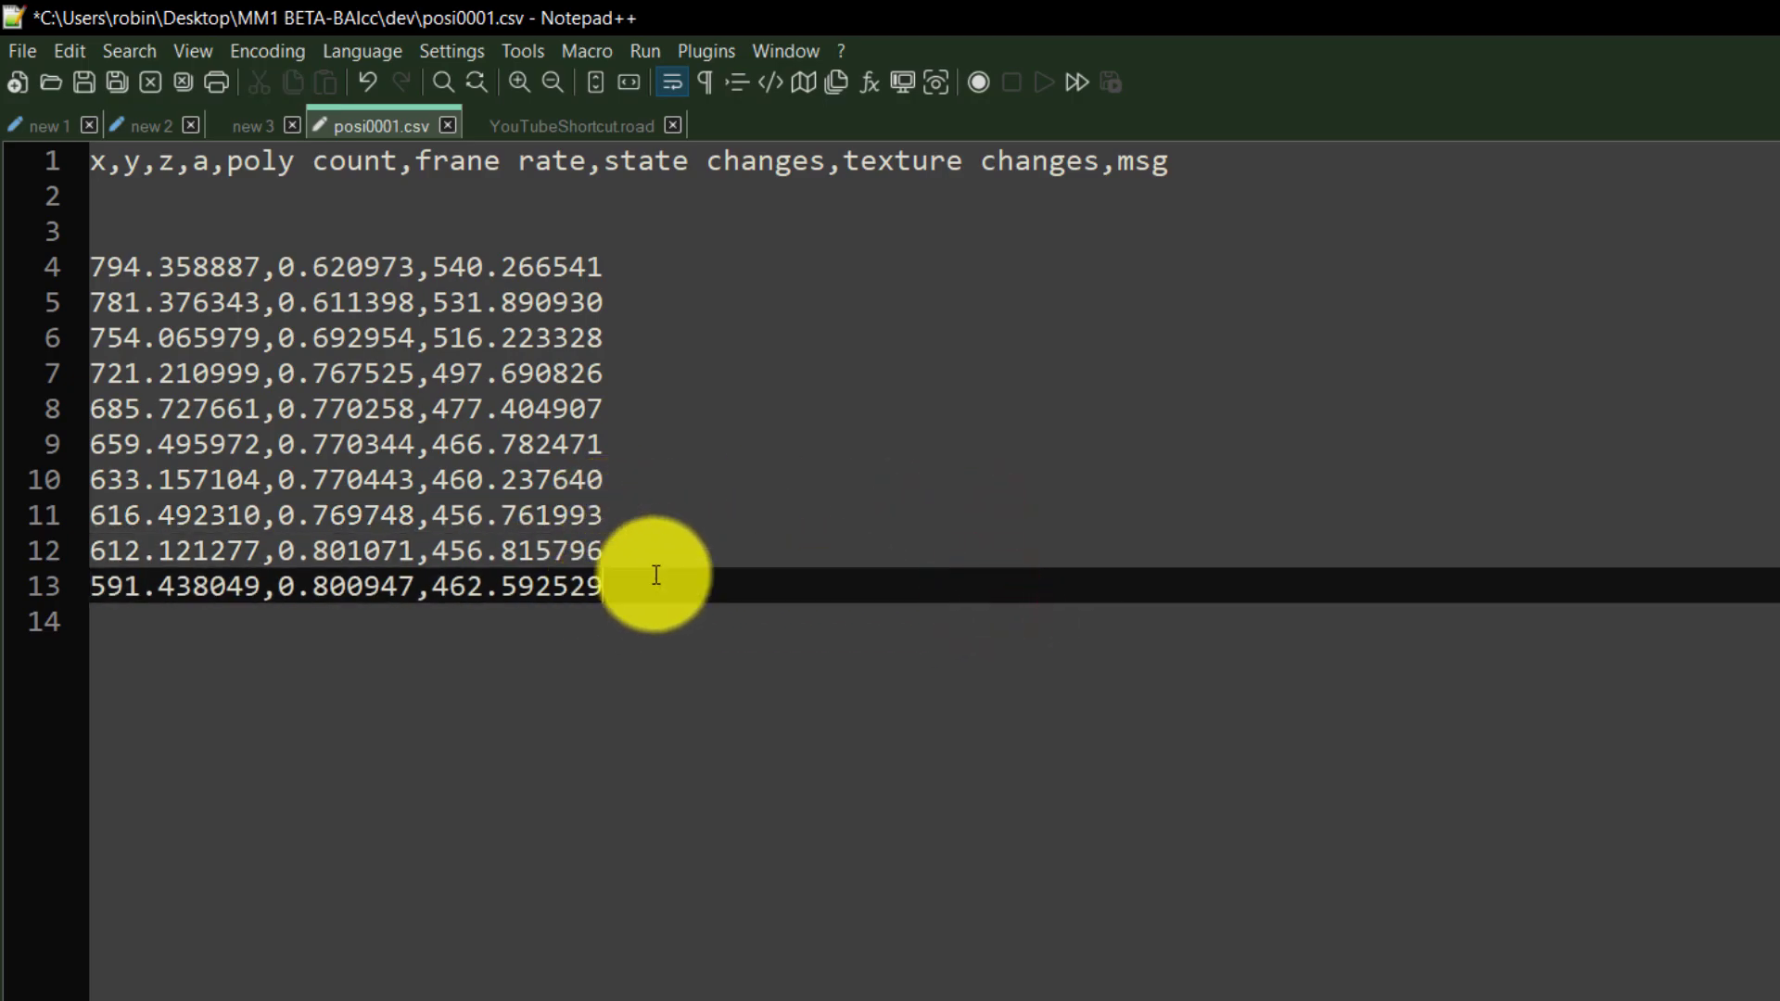
# Replace the comma between the x and y values with a space on all ten position rows.
pyautogui.click(275, 267)
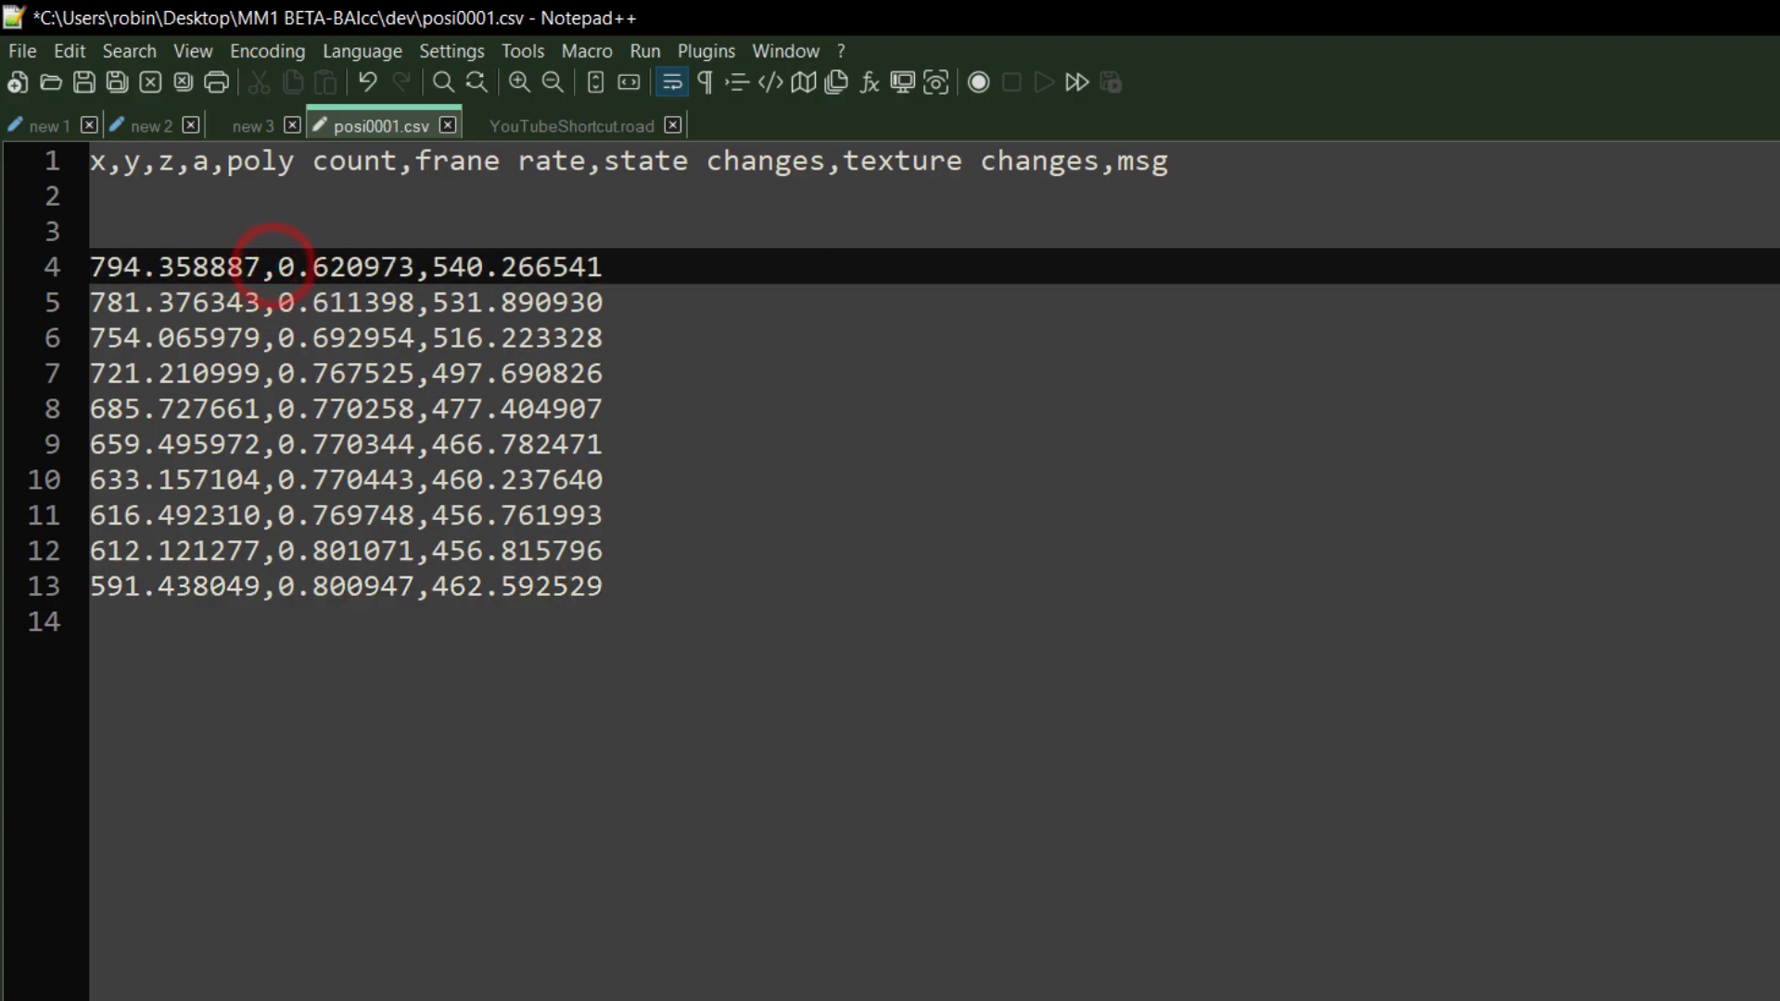
pyautogui.press('BackSpace')
pyautogui.press('space')
pyautogui.press('Down')
pyautogui.press('BackSpace')
pyautogui.press('space')
pyautogui.press('Down')
pyautogui.press('BackSpace')
pyautogui.press('space')
pyautogui.press('Down')
pyautogui.press('BackSpace')
pyautogui.press('space')
pyautogui.press('Down')
pyautogui.press('BackSpace')
pyautogui.press('space')
pyautogui.press('Down')
pyautogui.press('BackSpace')
pyautogui.press('space')
pyautogui.press('Down')
pyautogui.press('BackSpace')
pyautogui.press('space')
pyautogui.press('Down')
pyautogui.press('BackSpace')
pyautogui.press('space')
pyautogui.press('Down')
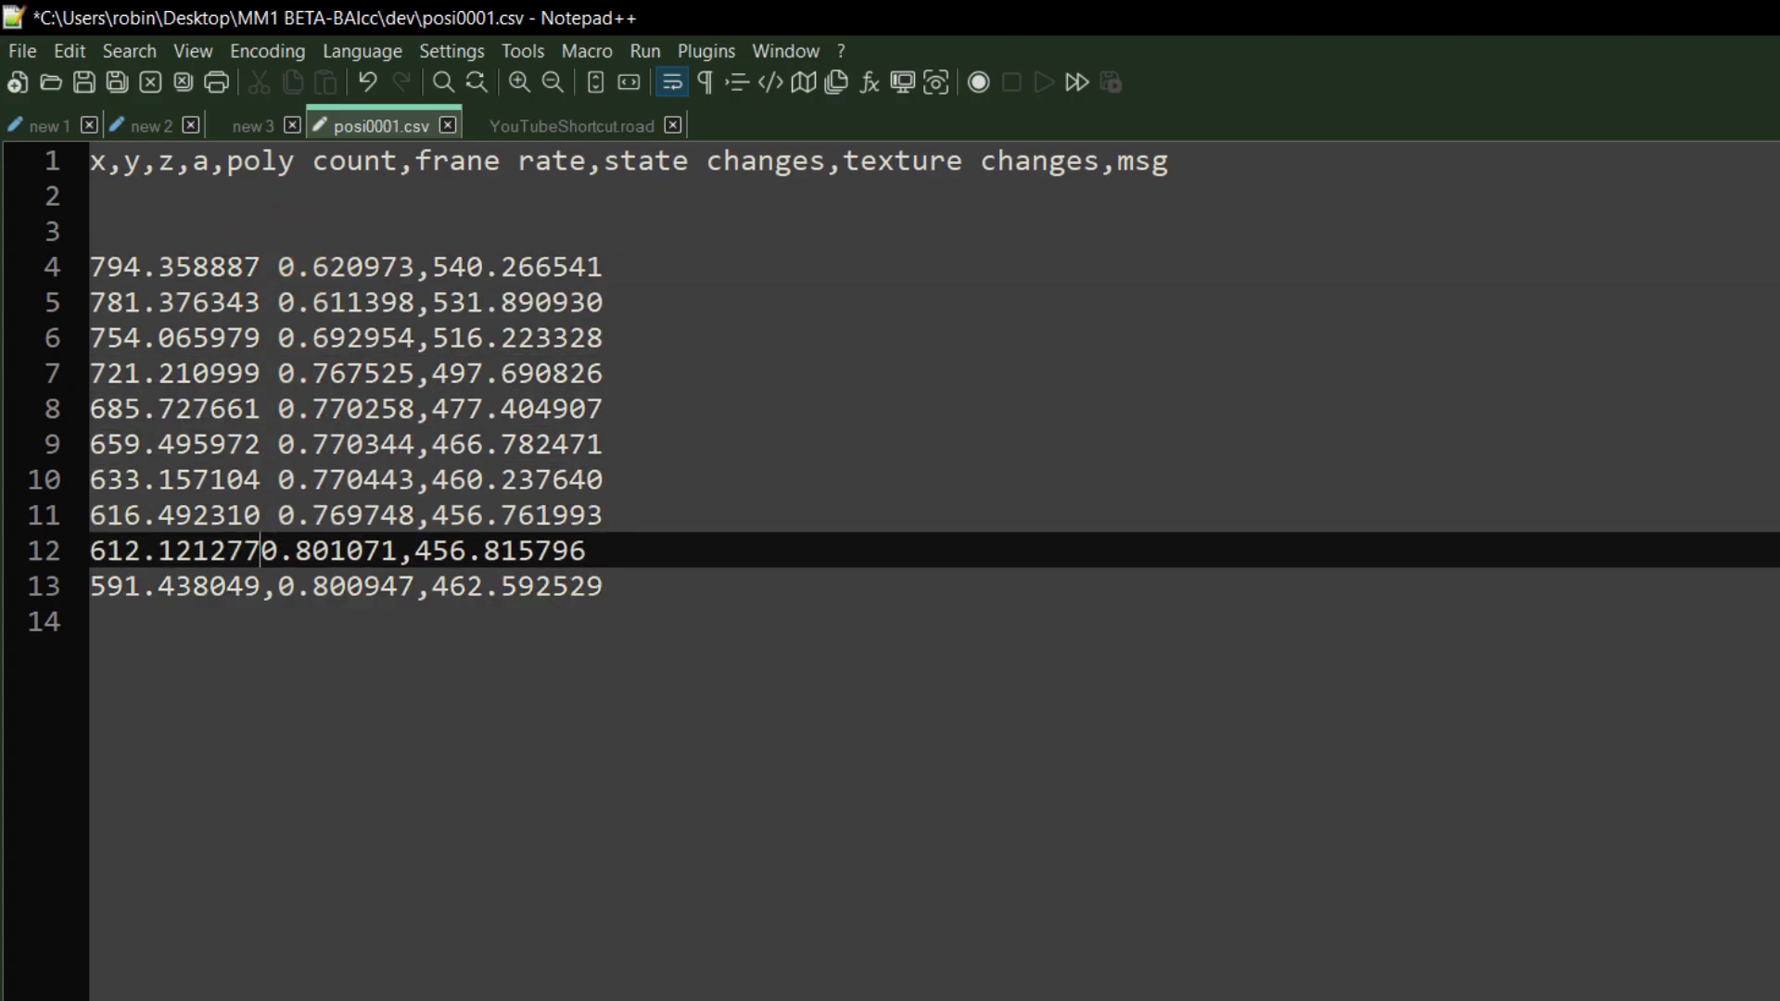
pyautogui.press('BackSpace')
pyautogui.press('space')
pyautogui.press('Down')
pyautogui.press('BackSpace')
pyautogui.press('space')
# Replace the comma between the y and z values with a space on all ten position rows.
pyautogui.click(419, 266)
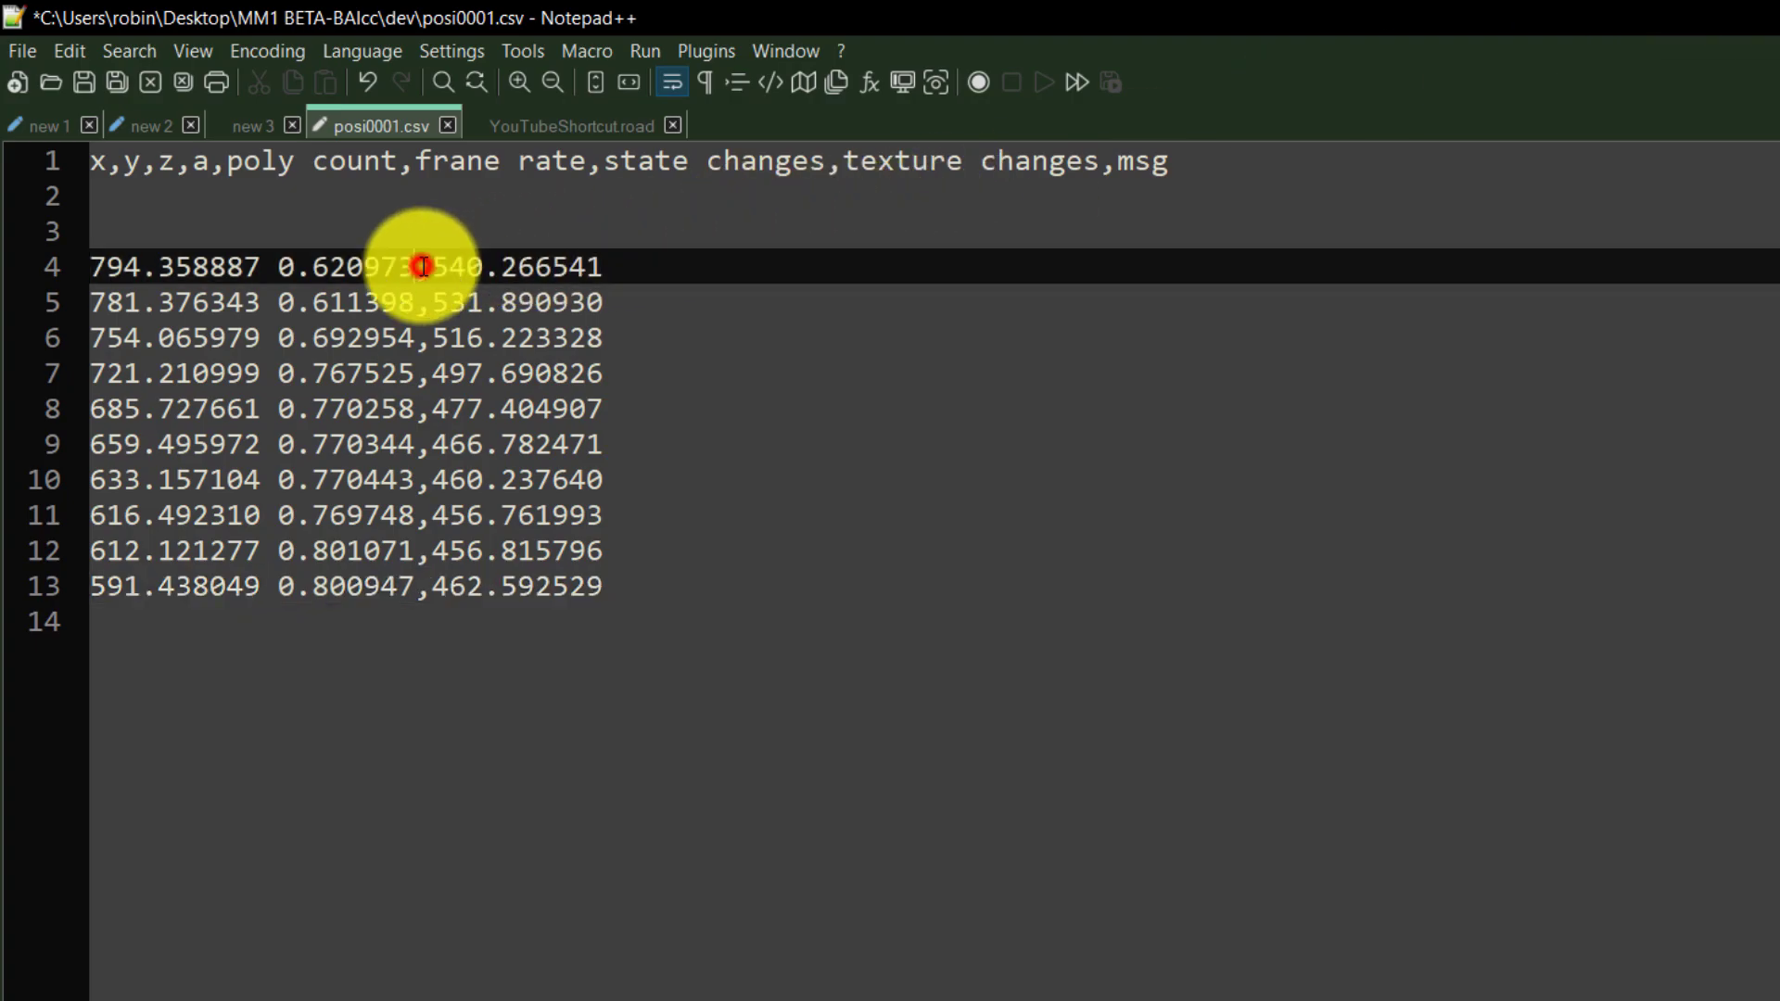
pyautogui.press('BackSpace')
pyautogui.press('space')
pyautogui.press('Down')
pyautogui.press('BackSpace')
pyautogui.press('space')
pyautogui.press('Down')
pyautogui.press('BackSpace')
pyautogui.press('space')
pyautogui.press('Down')
pyautogui.press('BackSpace')
pyautogui.press('space')
pyautogui.press('Down')
pyautogui.press('BackSpace')
pyautogui.press('space')
pyautogui.press('Down')
pyautogui.press('BackSpace')
pyautogui.press('space')
pyautogui.press('Down')
pyautogui.press('BackSpace')
pyautogui.press('space')
pyautogui.press('Down')
pyautogui.press('BackSpace')
pyautogui.press('space')
pyautogui.press('Down')
pyautogui.press('BackSpace')
pyautogui.press('space')
pyautogui.press('Down')
pyautogui.press('BackSpace')
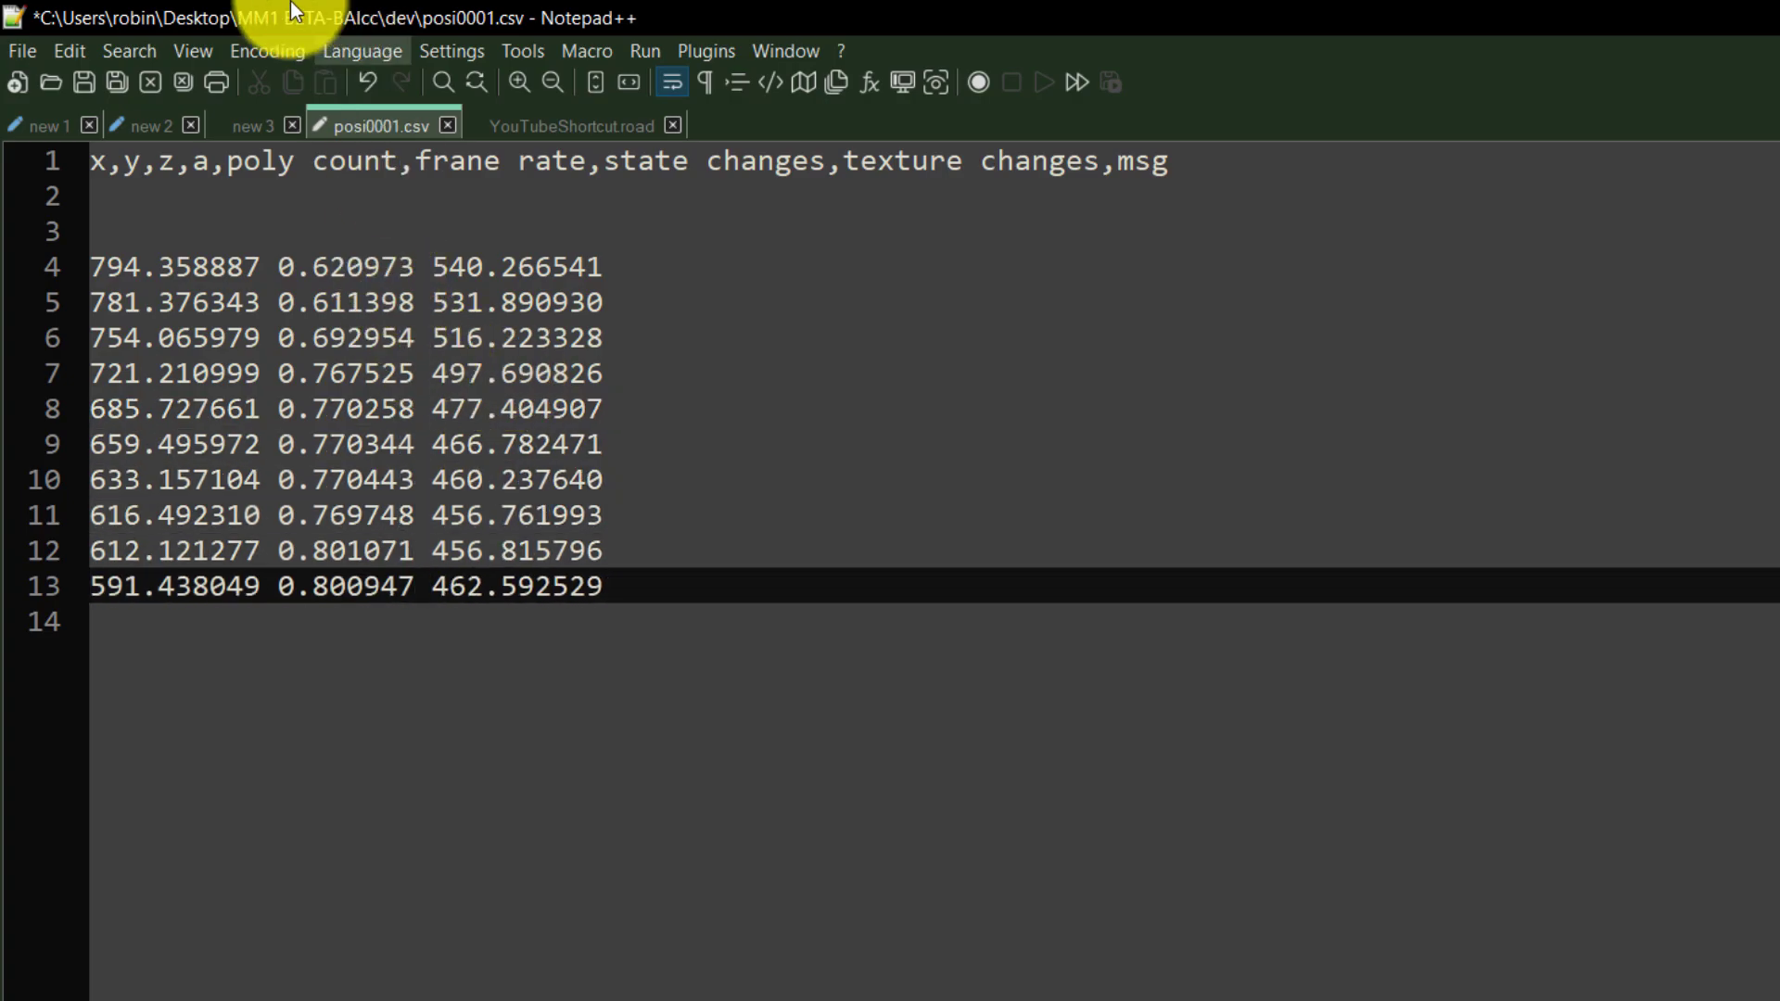
# Copy the ten cleaned position rows from posi0001.csv over the existing Vertexs coordinates in YouTubeShortcut.road.
pyautogui.moveTo(643, 588); pyautogui.dragTo(90, 273)
pyautogui.hotkey('ctrl', 'c')
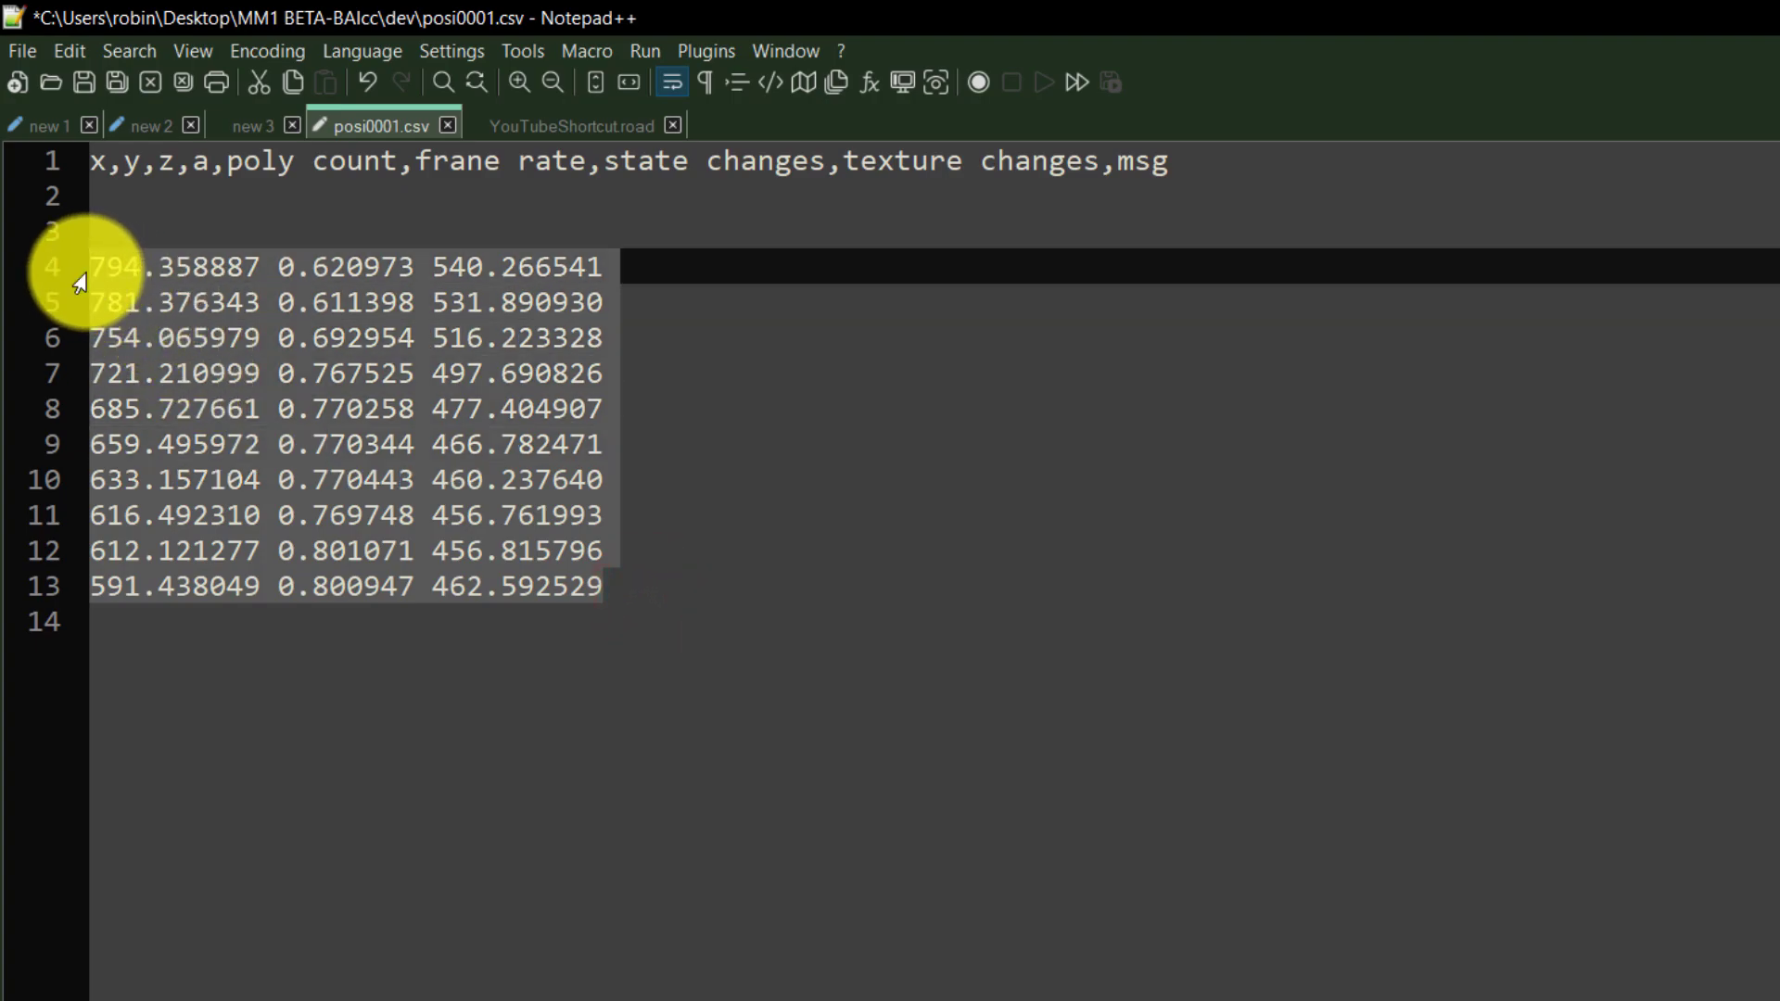
pyautogui.click(577, 126)
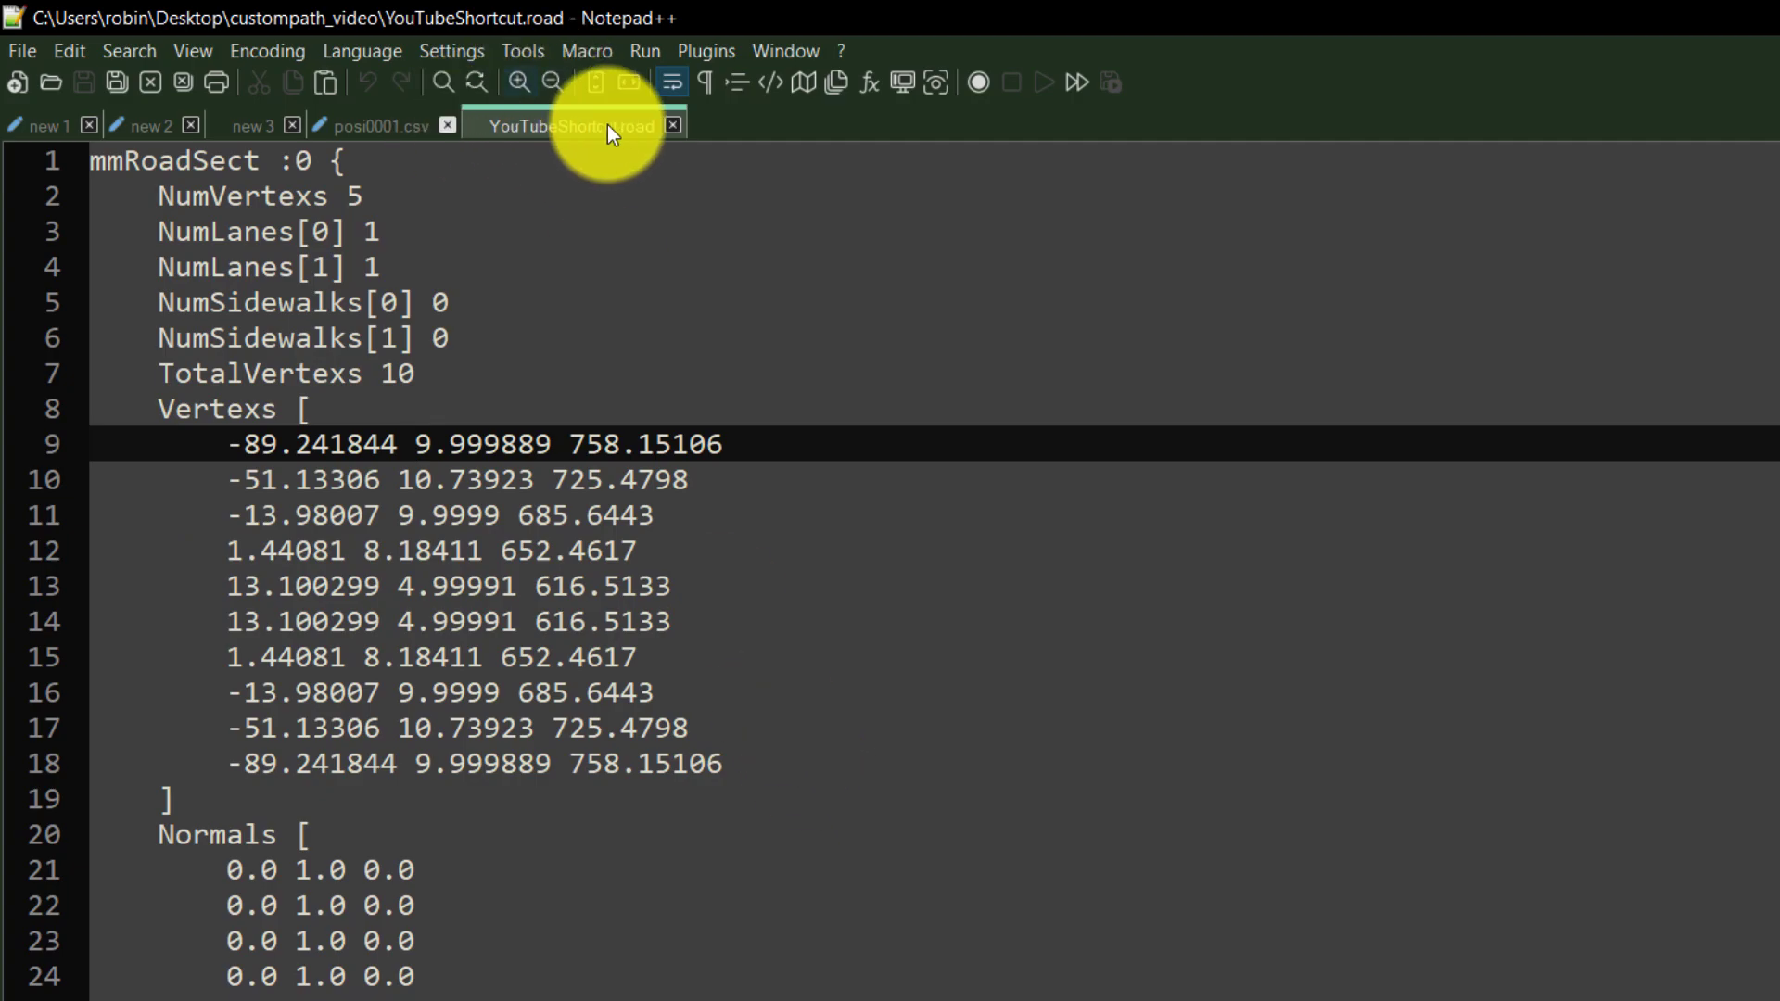
pyautogui.moveTo(769, 766); pyautogui.dragTo(72, 445)
pyautogui.hotkey('ctrl', 'v')
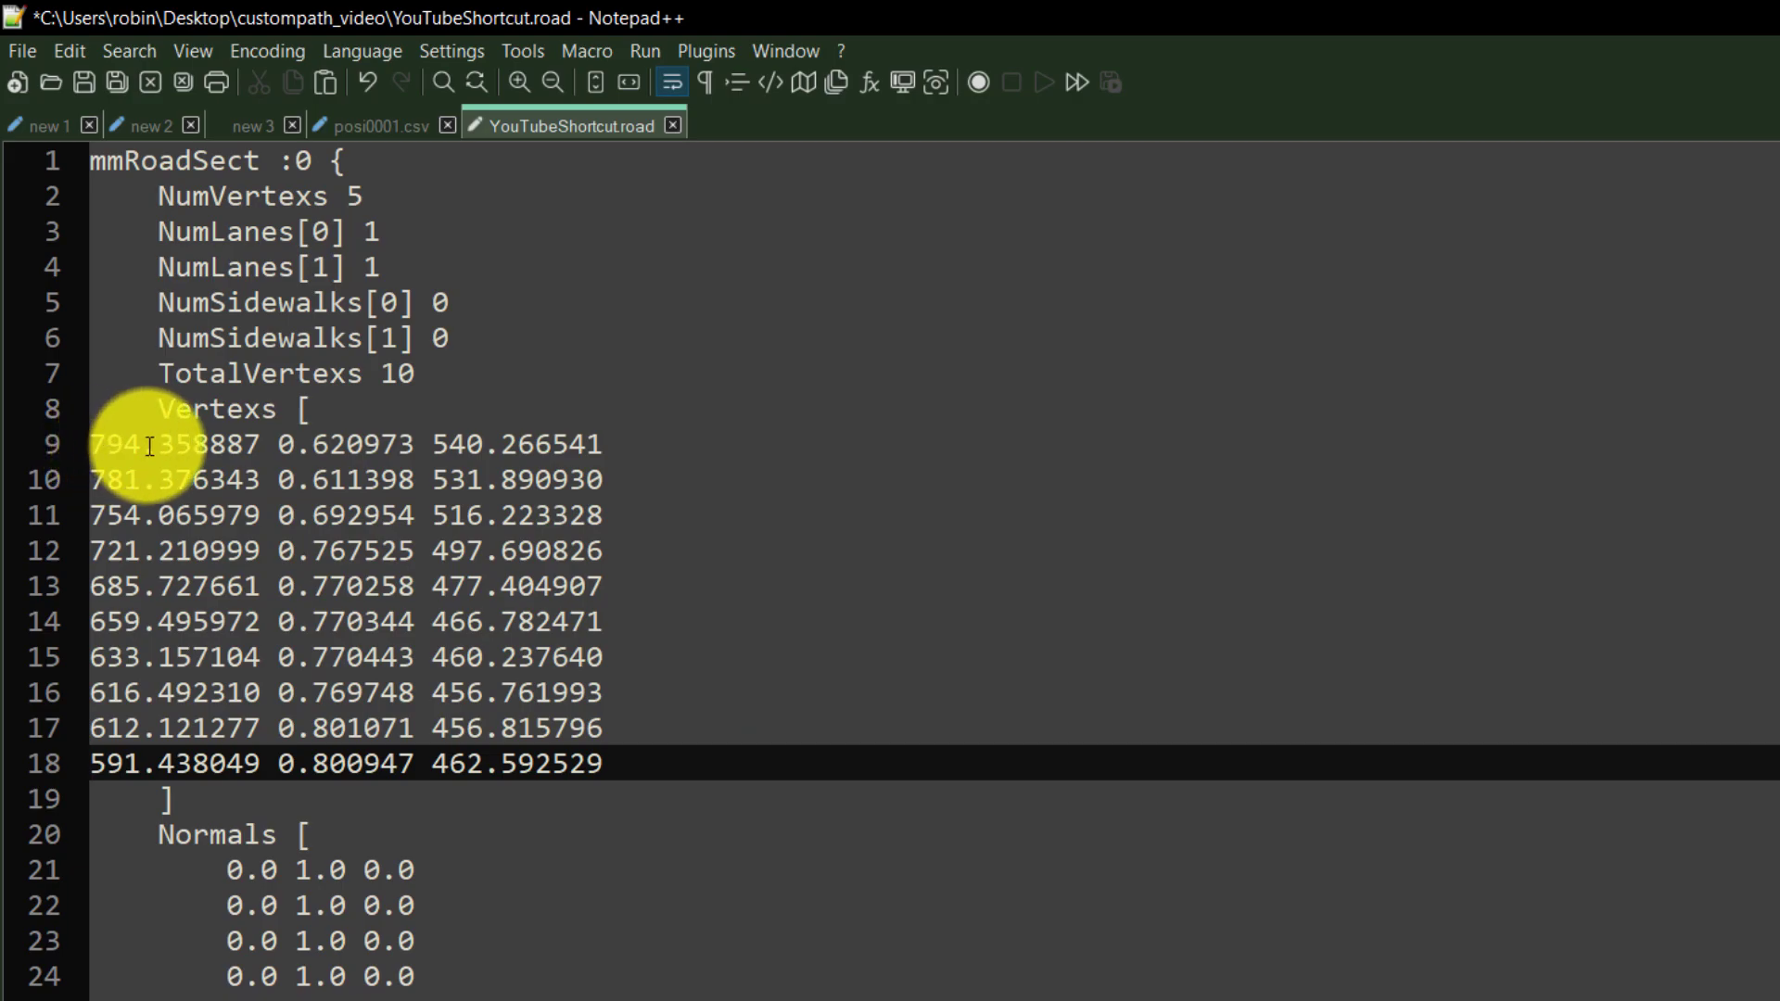
# Indent the ten pasted Vertexs rows by two tab levels.
pyautogui.moveTo(639, 763); pyautogui.dragTo(87, 449)
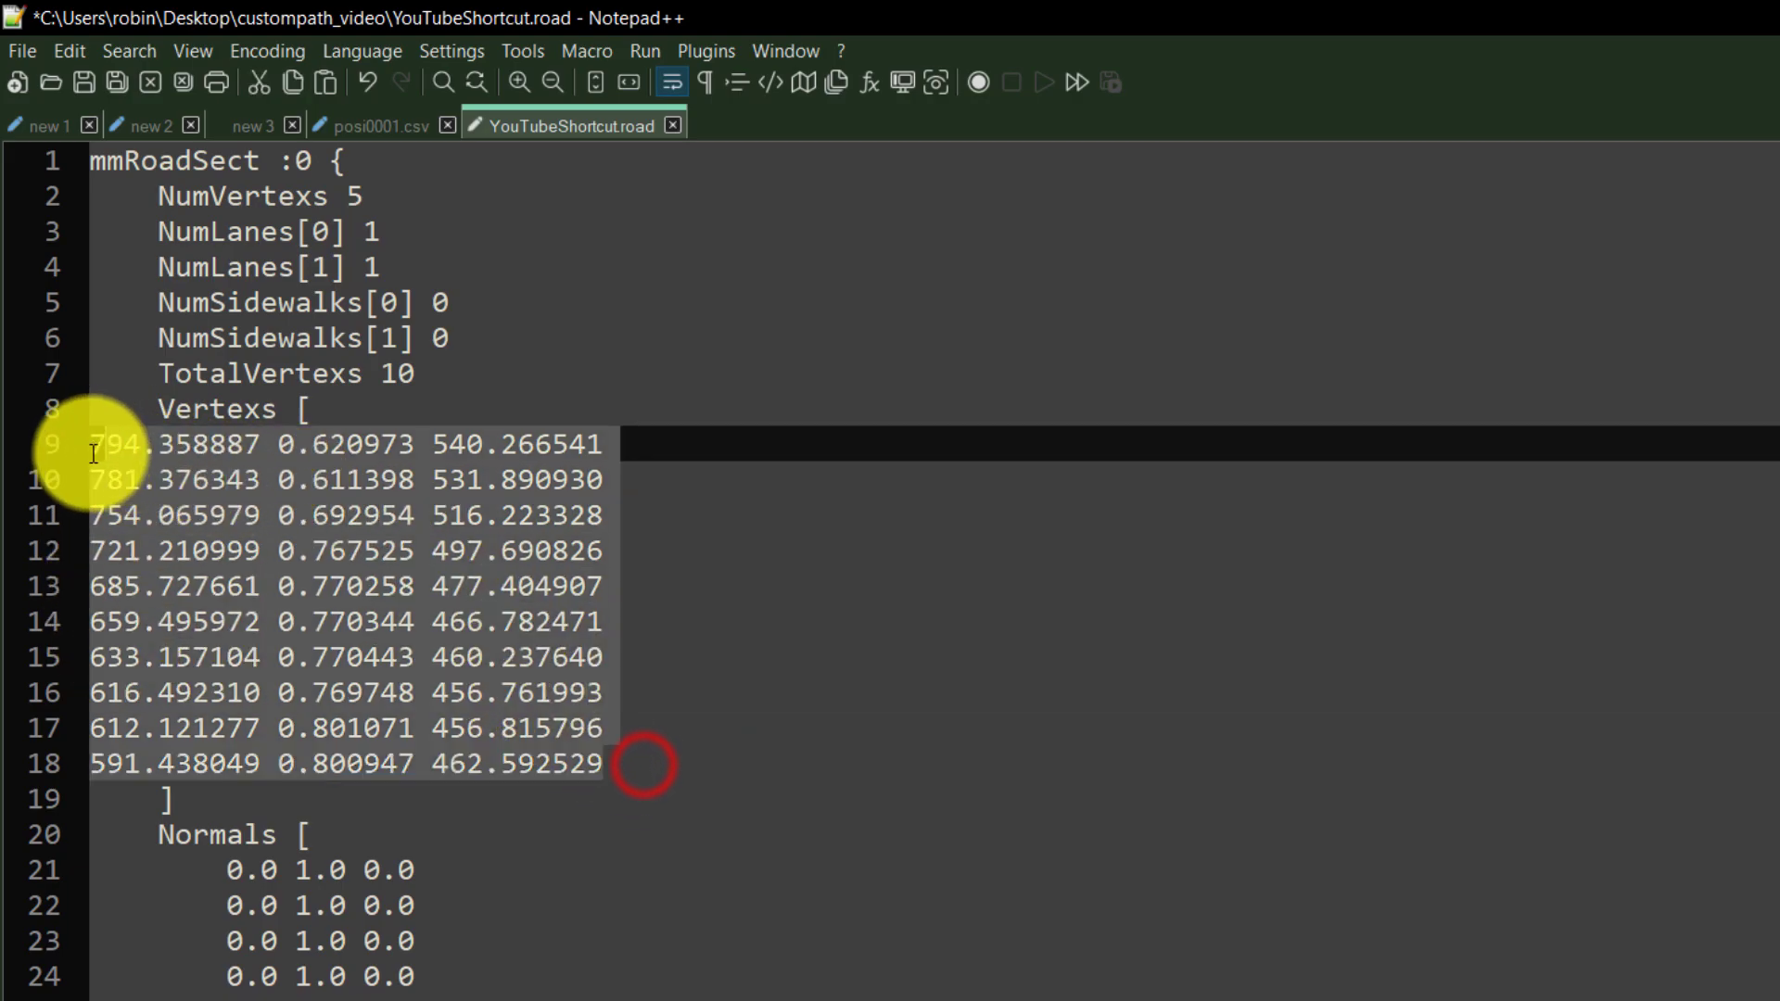
pyautogui.press('Tab')
pyautogui.press('Tab')
pyautogui.click(848, 525)
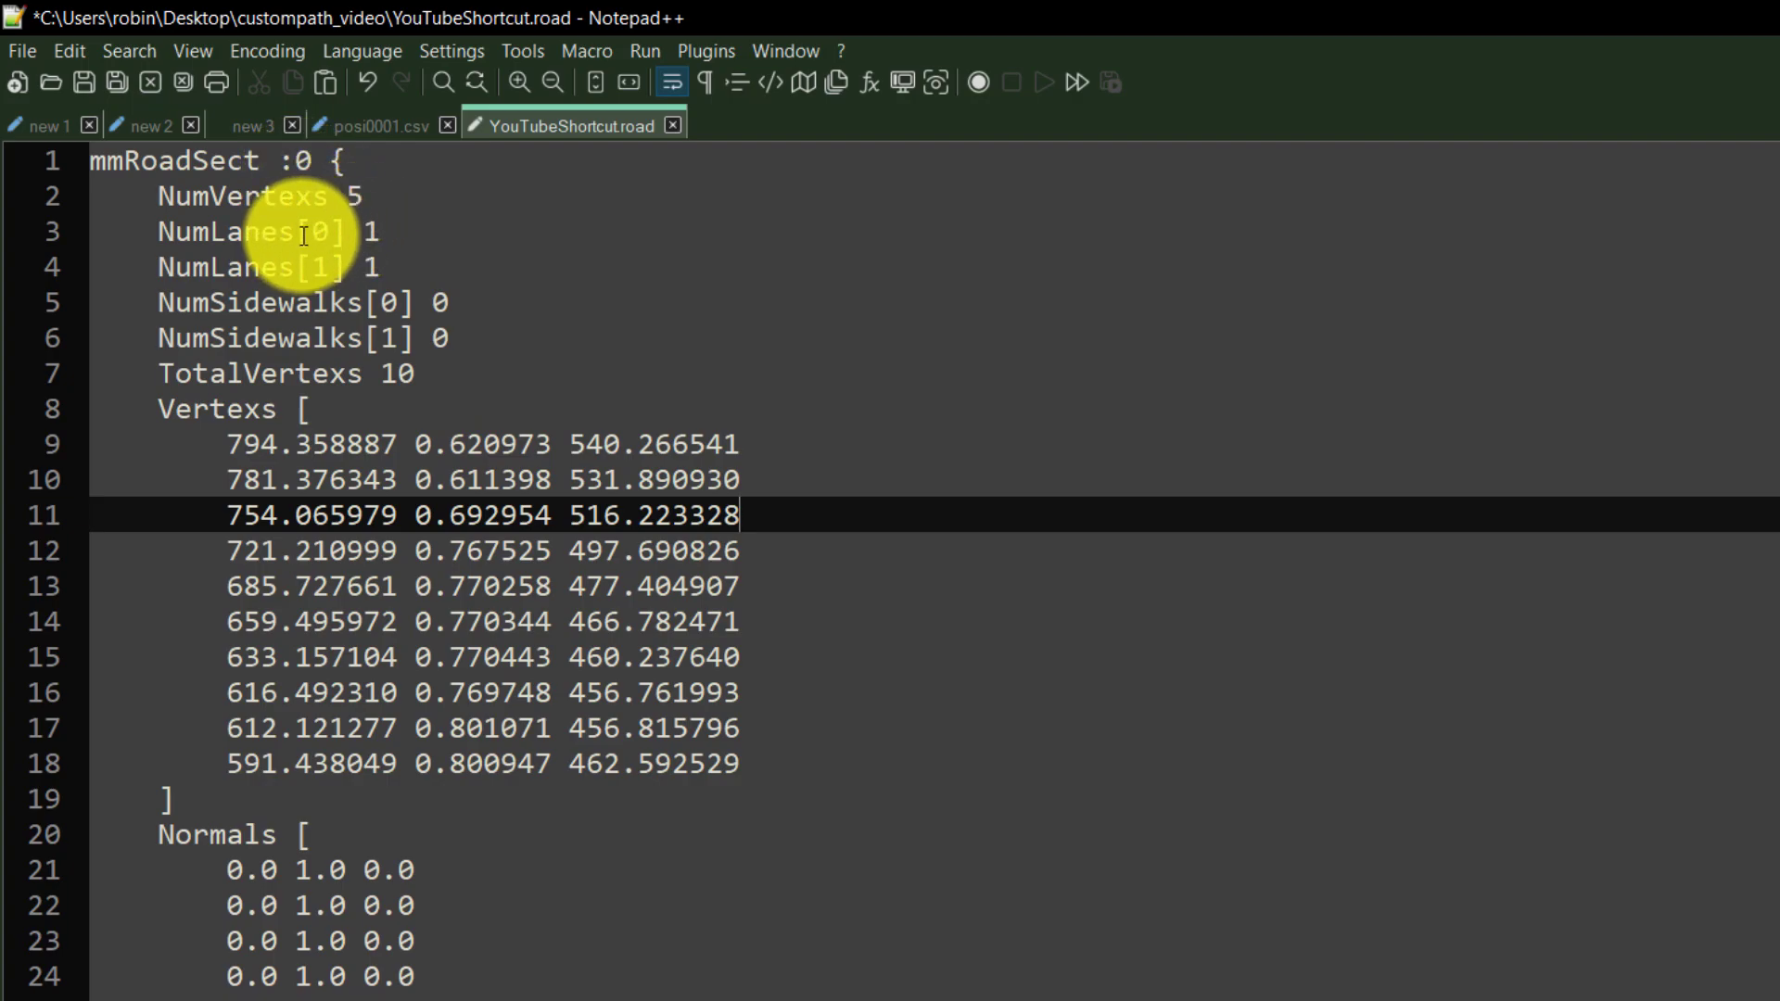
# Set NumLanes[1] to 0, keeping NumLanes[0] at 1, so the road has lanes in one direction only.
pyautogui.click(373, 228)
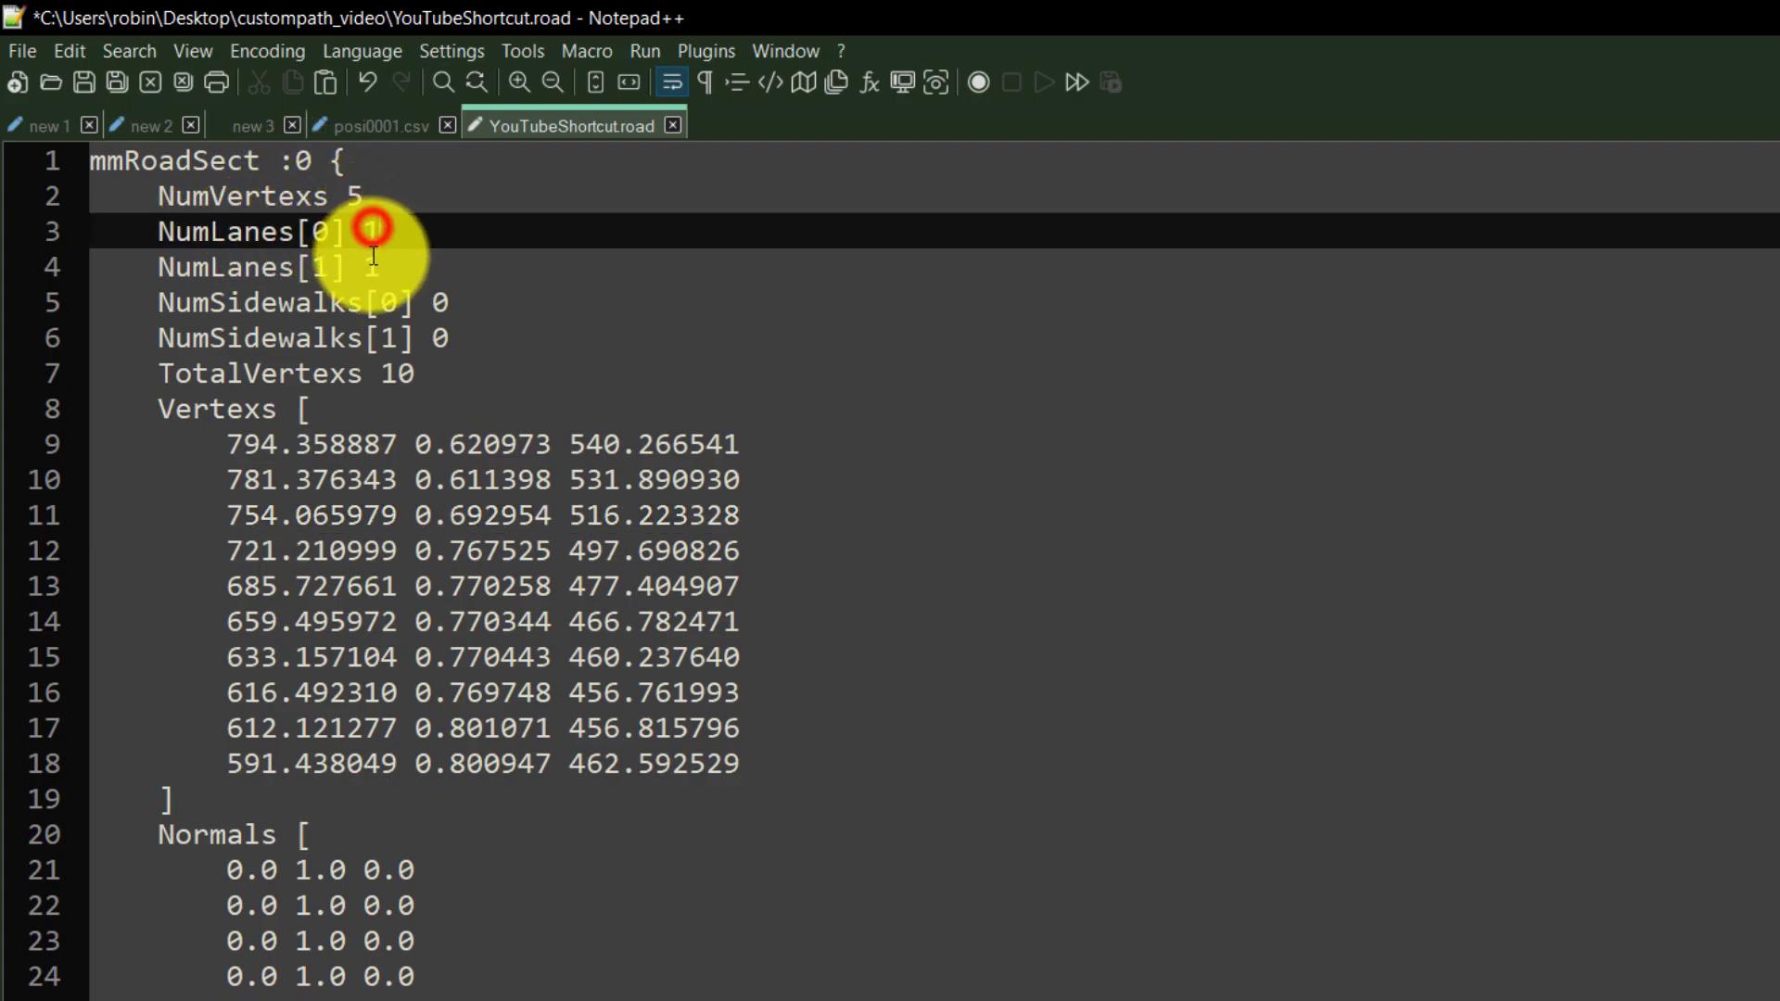
pyautogui.click(379, 266)
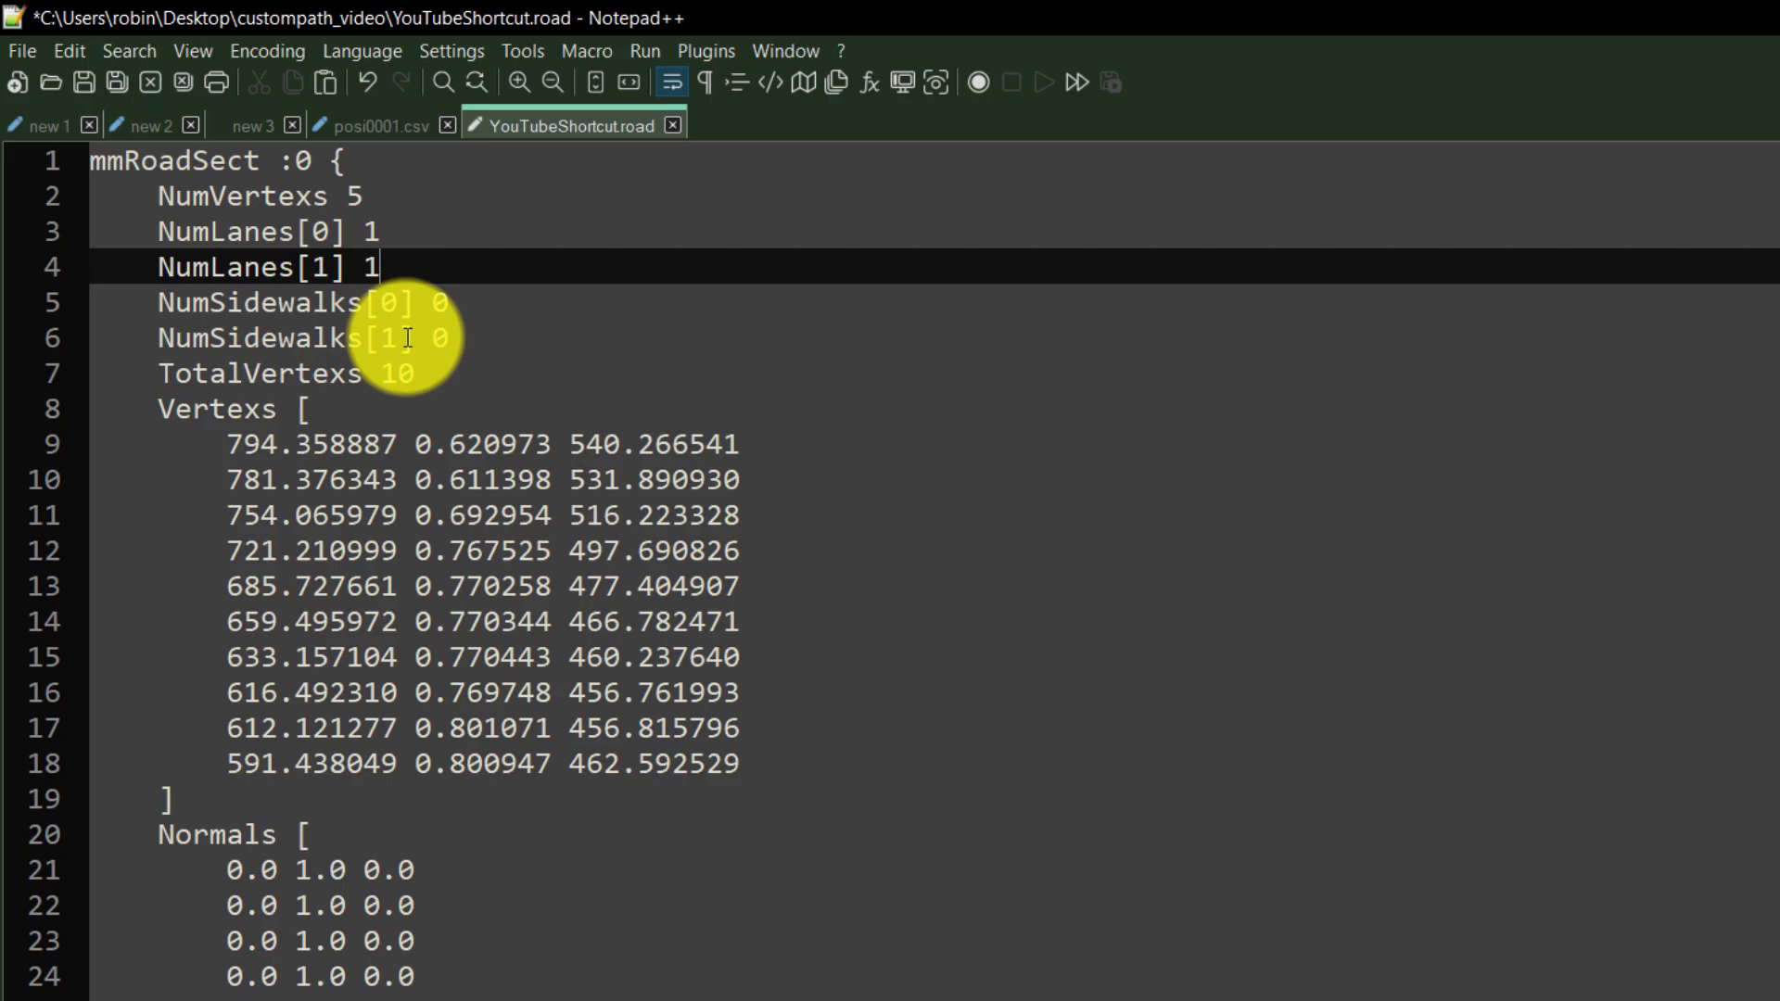
pyautogui.moveTo(173, 231); pyautogui.dragTo(330, 250)
pyautogui.click(311, 233)
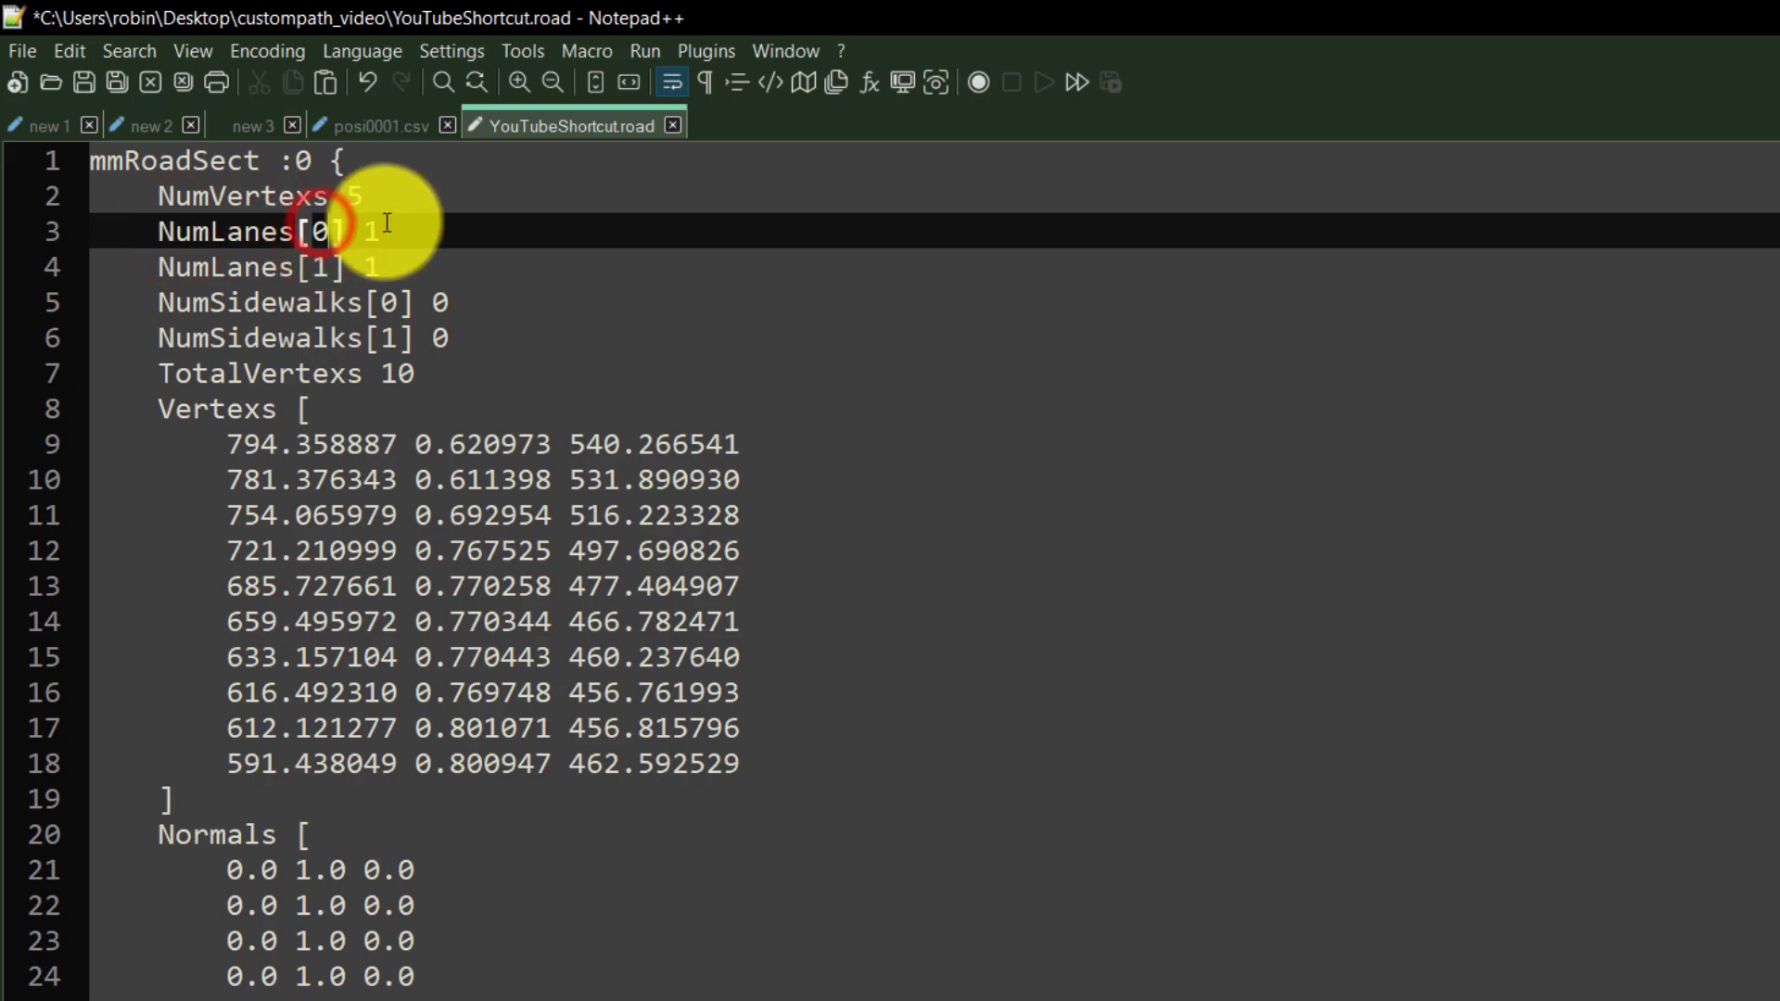
pyautogui.click(381, 267)
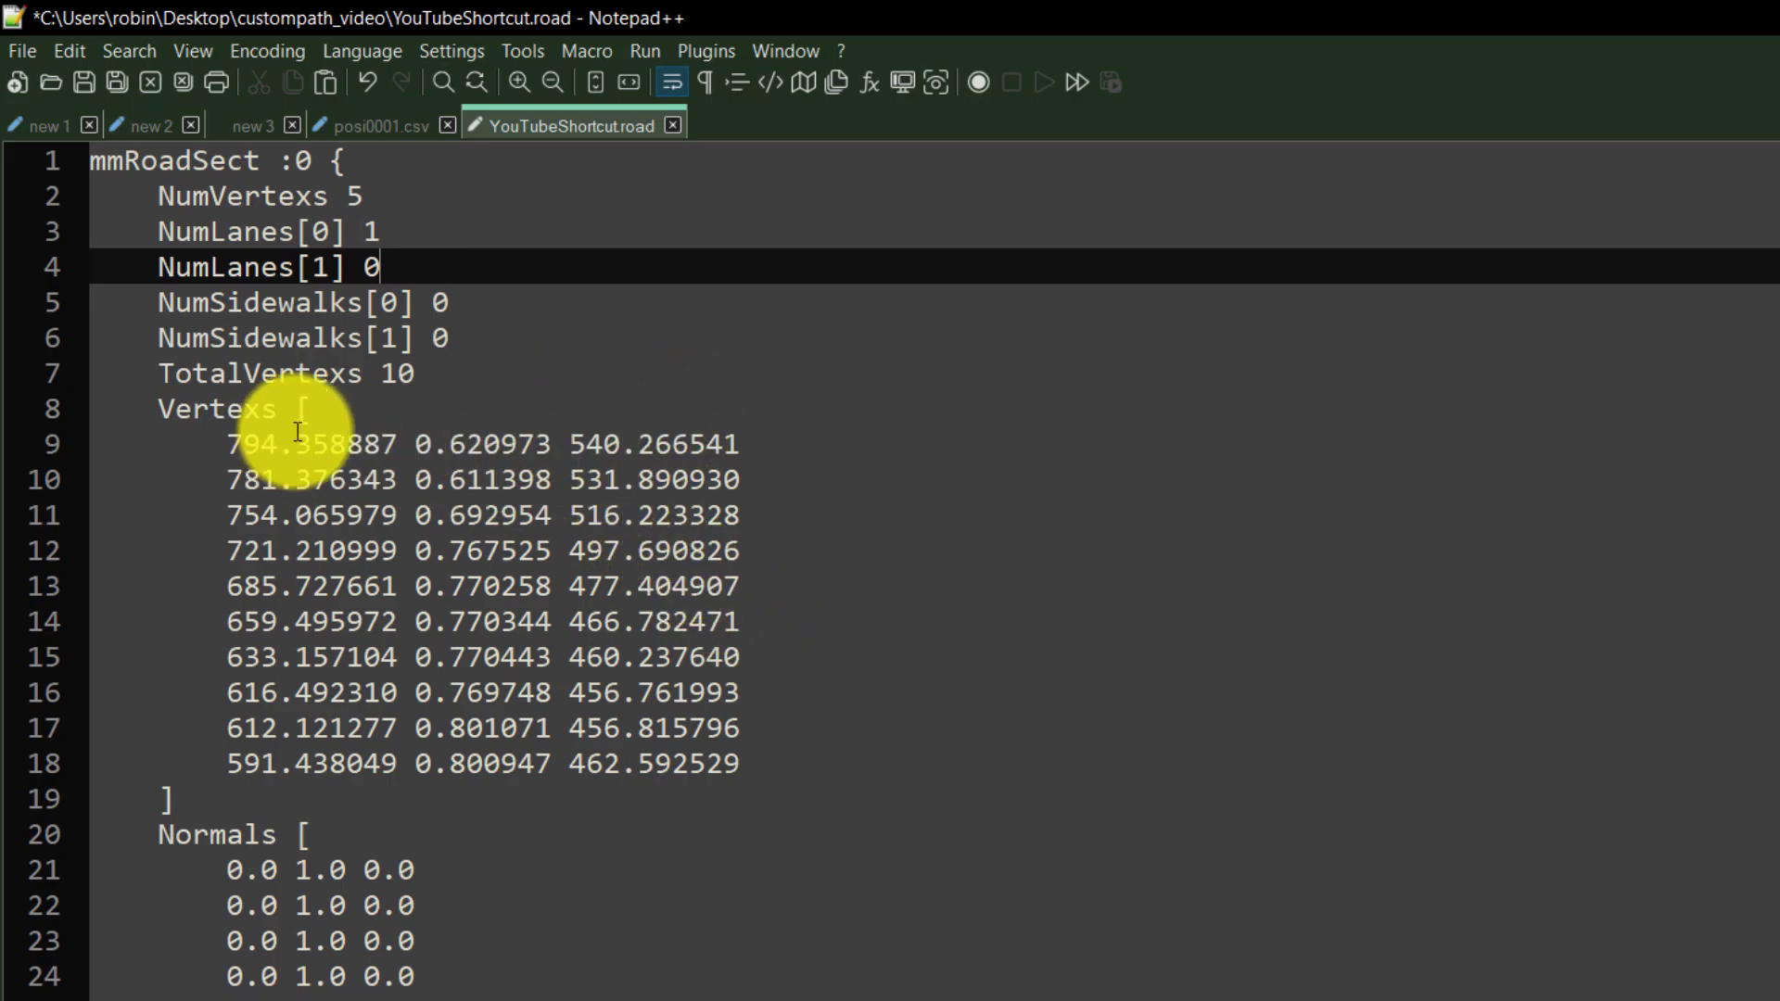
# Switch to the Chicago map in Firefox, pick the intersections at both ends of the Shedd Aquarium shortcut, and copy their coordinates.
pyautogui.scroll(-1, 352, 408)
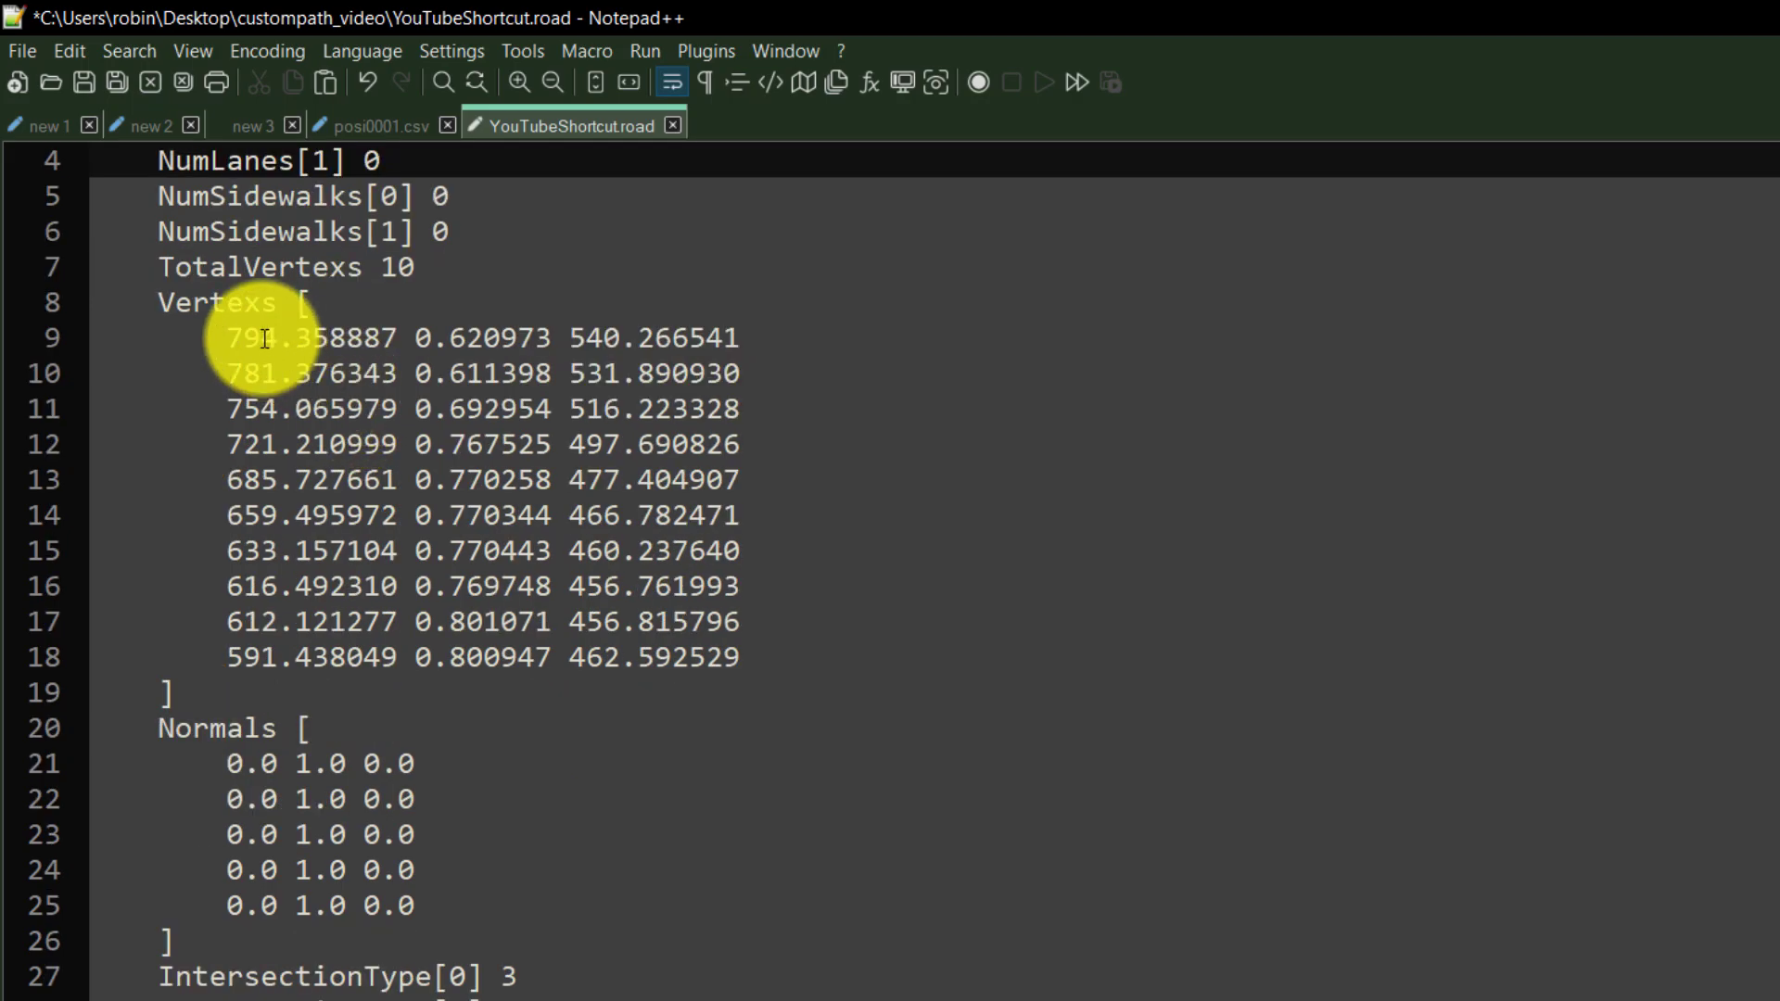
pyautogui.scroll(1, 607, 517)
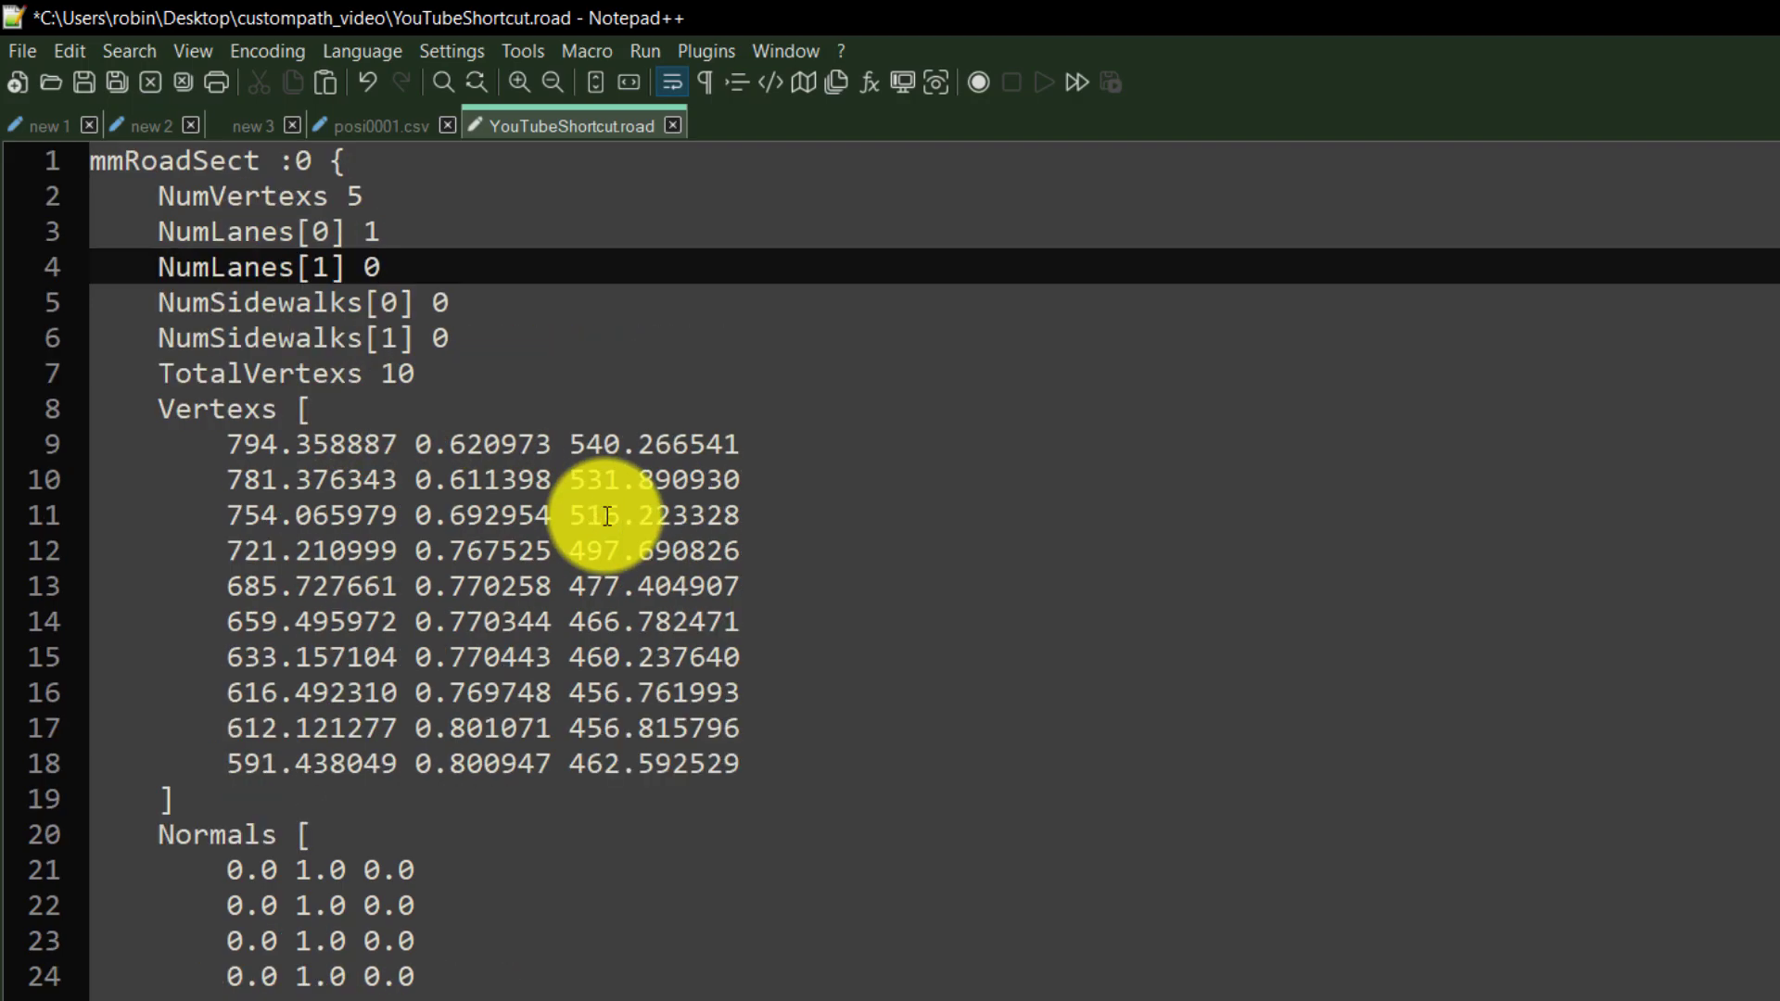
pyautogui.click(278, 978)
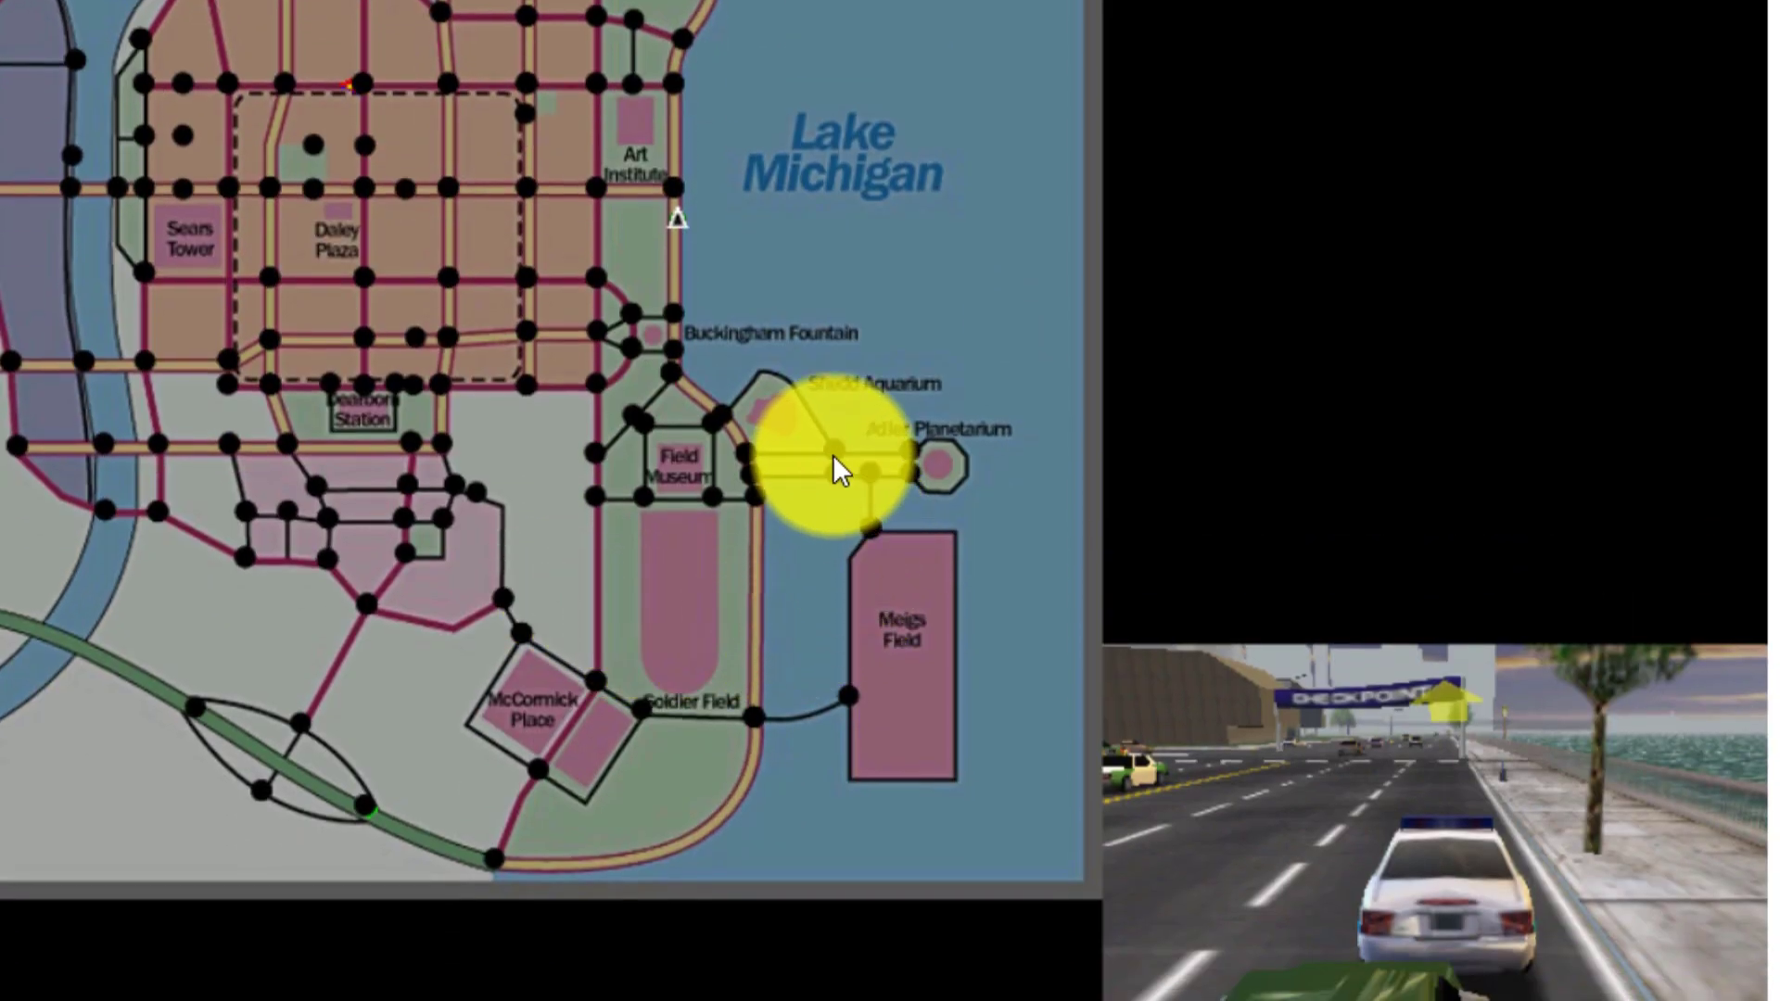
pyautogui.click(832, 447)
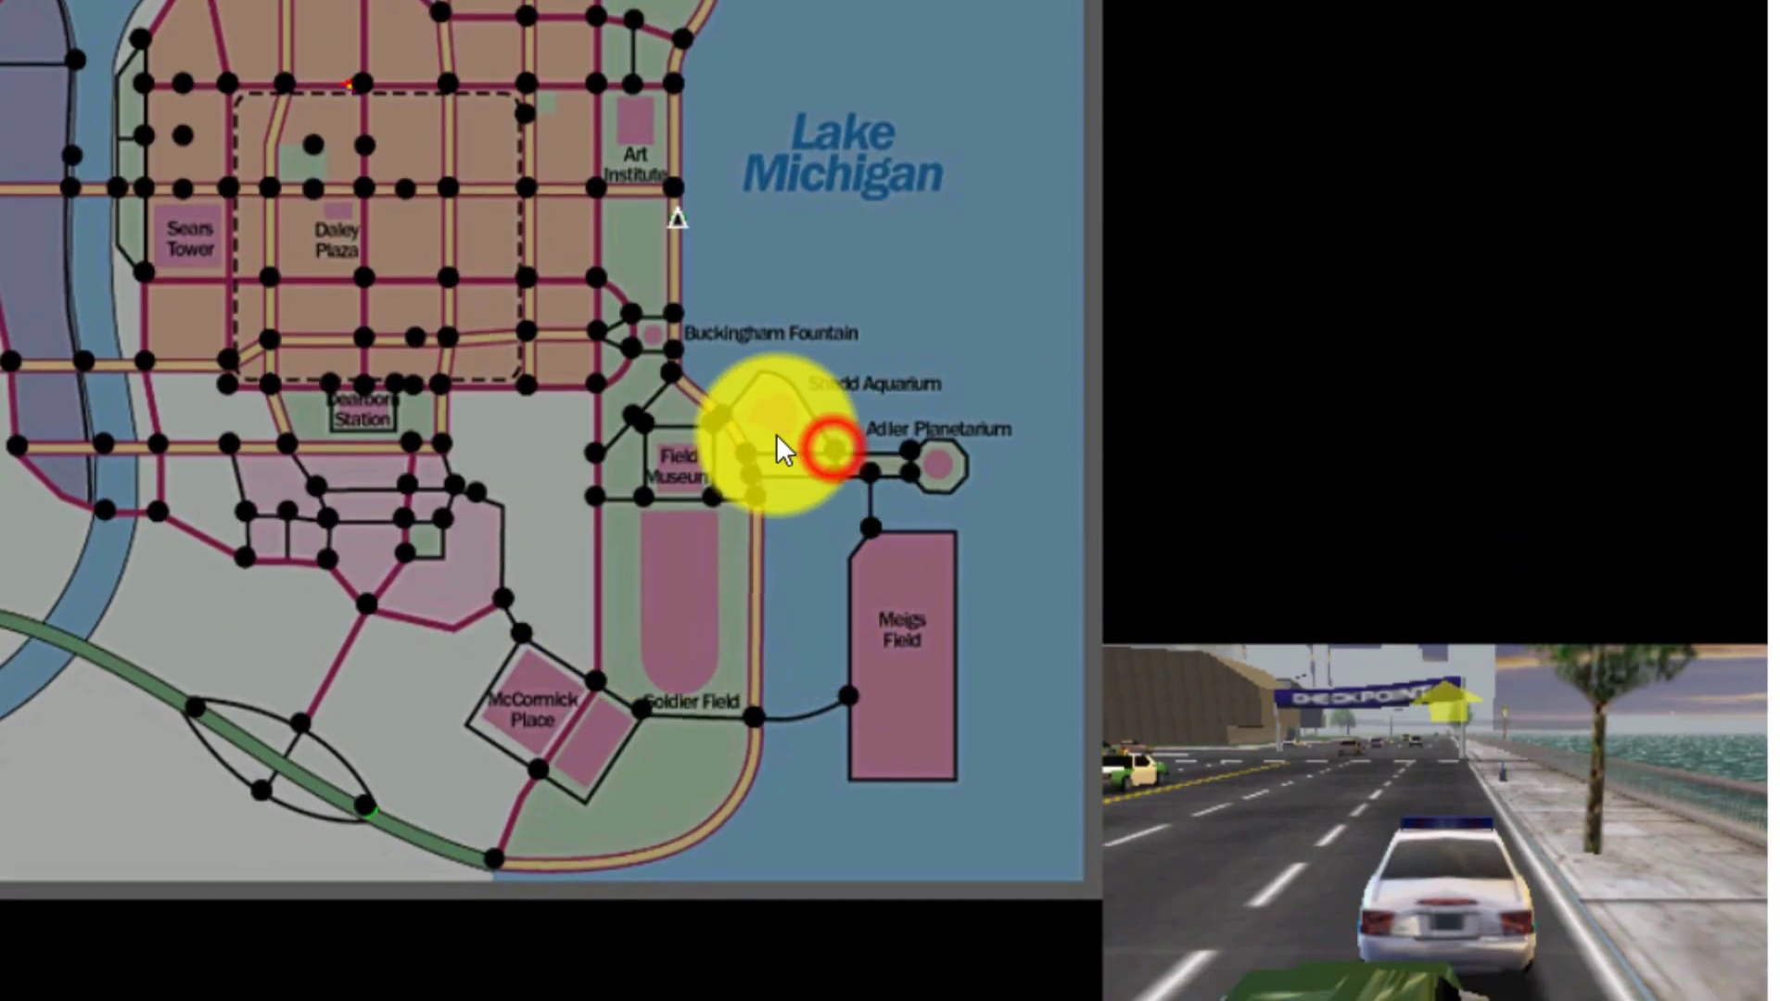
pyautogui.click(723, 413)
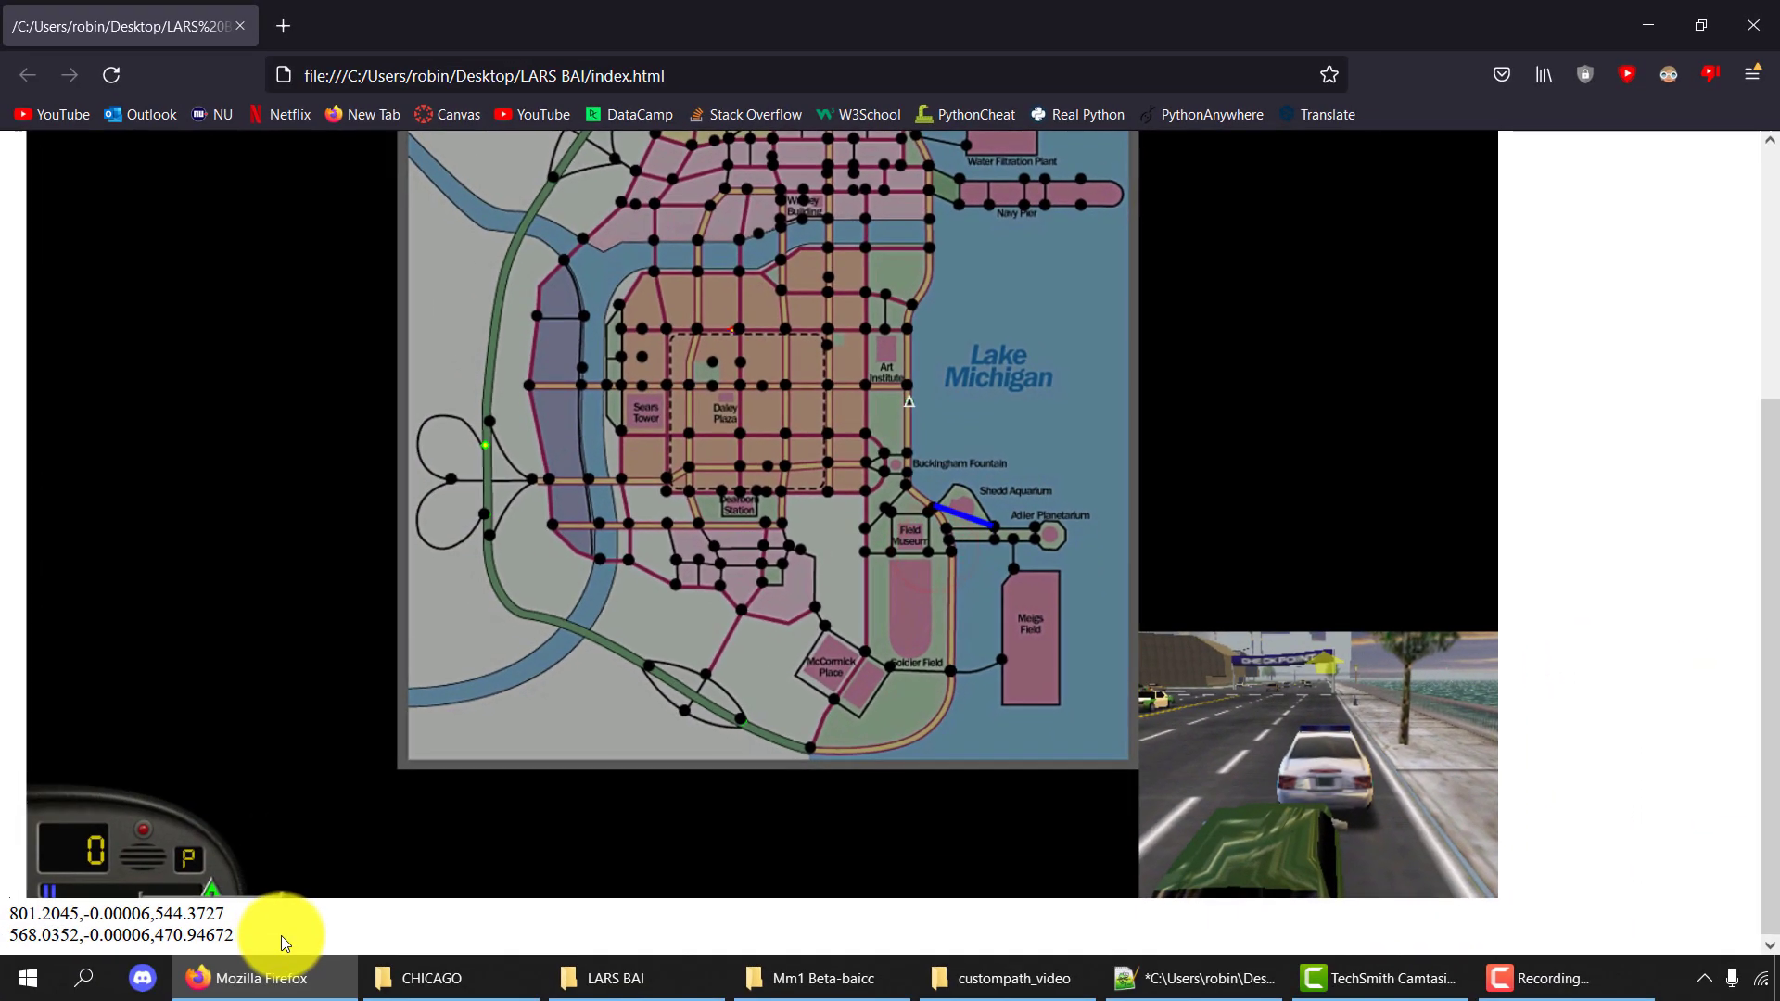
pyautogui.moveTo(281, 935); pyautogui.dragTo(44, 913)
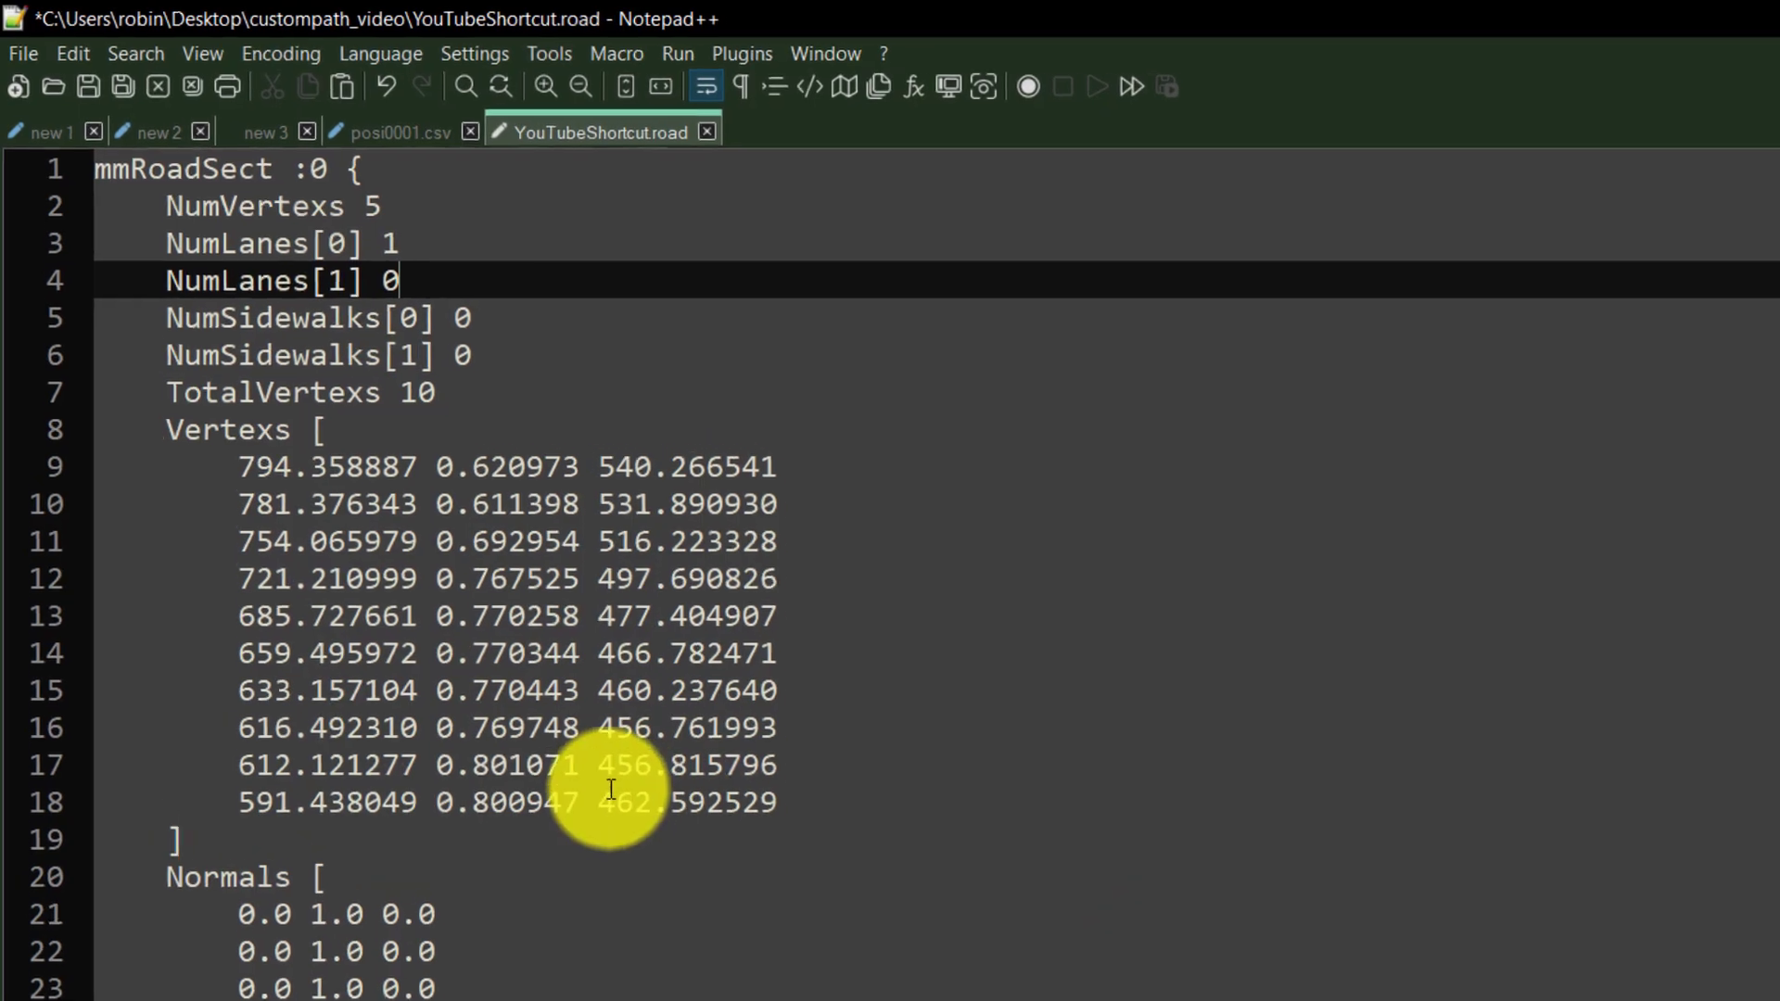
# Paste 801.2045,-0.00006,544.3727 and 568.0352,-0.00006,470.94672 below the last Vertexs row in YouTubeShortcut.road, aligned with the rows above.
pyautogui.click(884, 828)
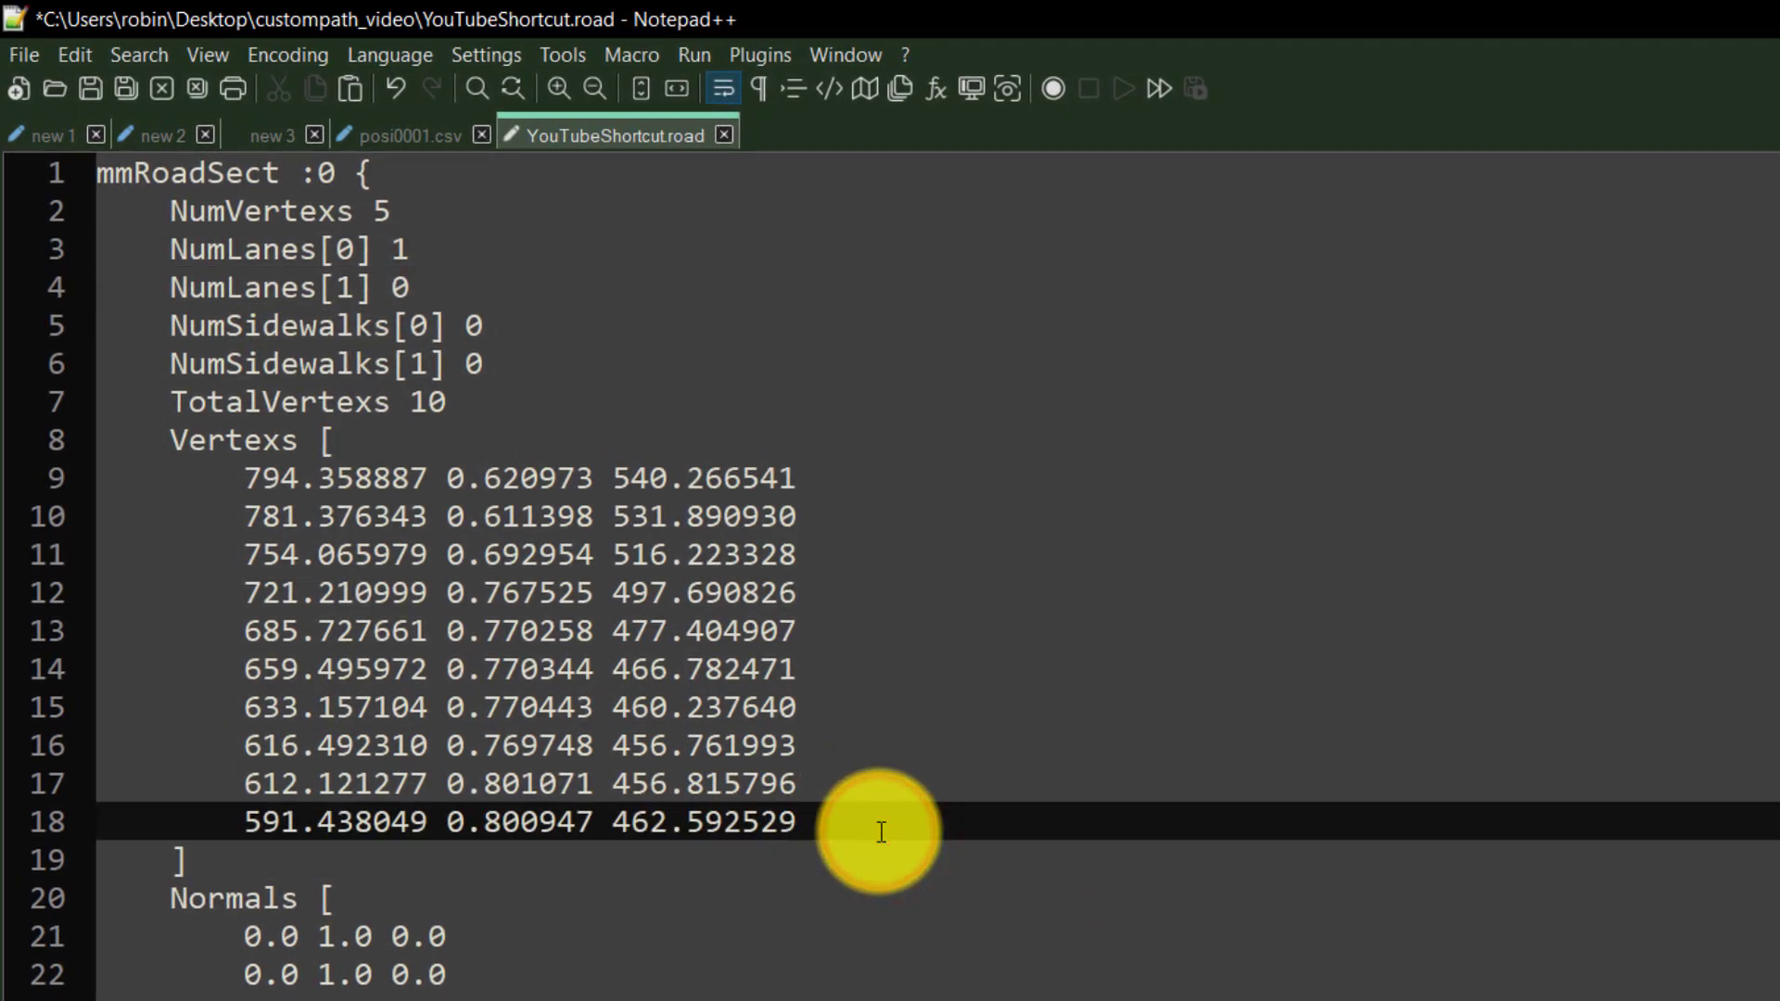
pyautogui.press('Return')
pyautogui.press('Return')
pyautogui.press('Return')
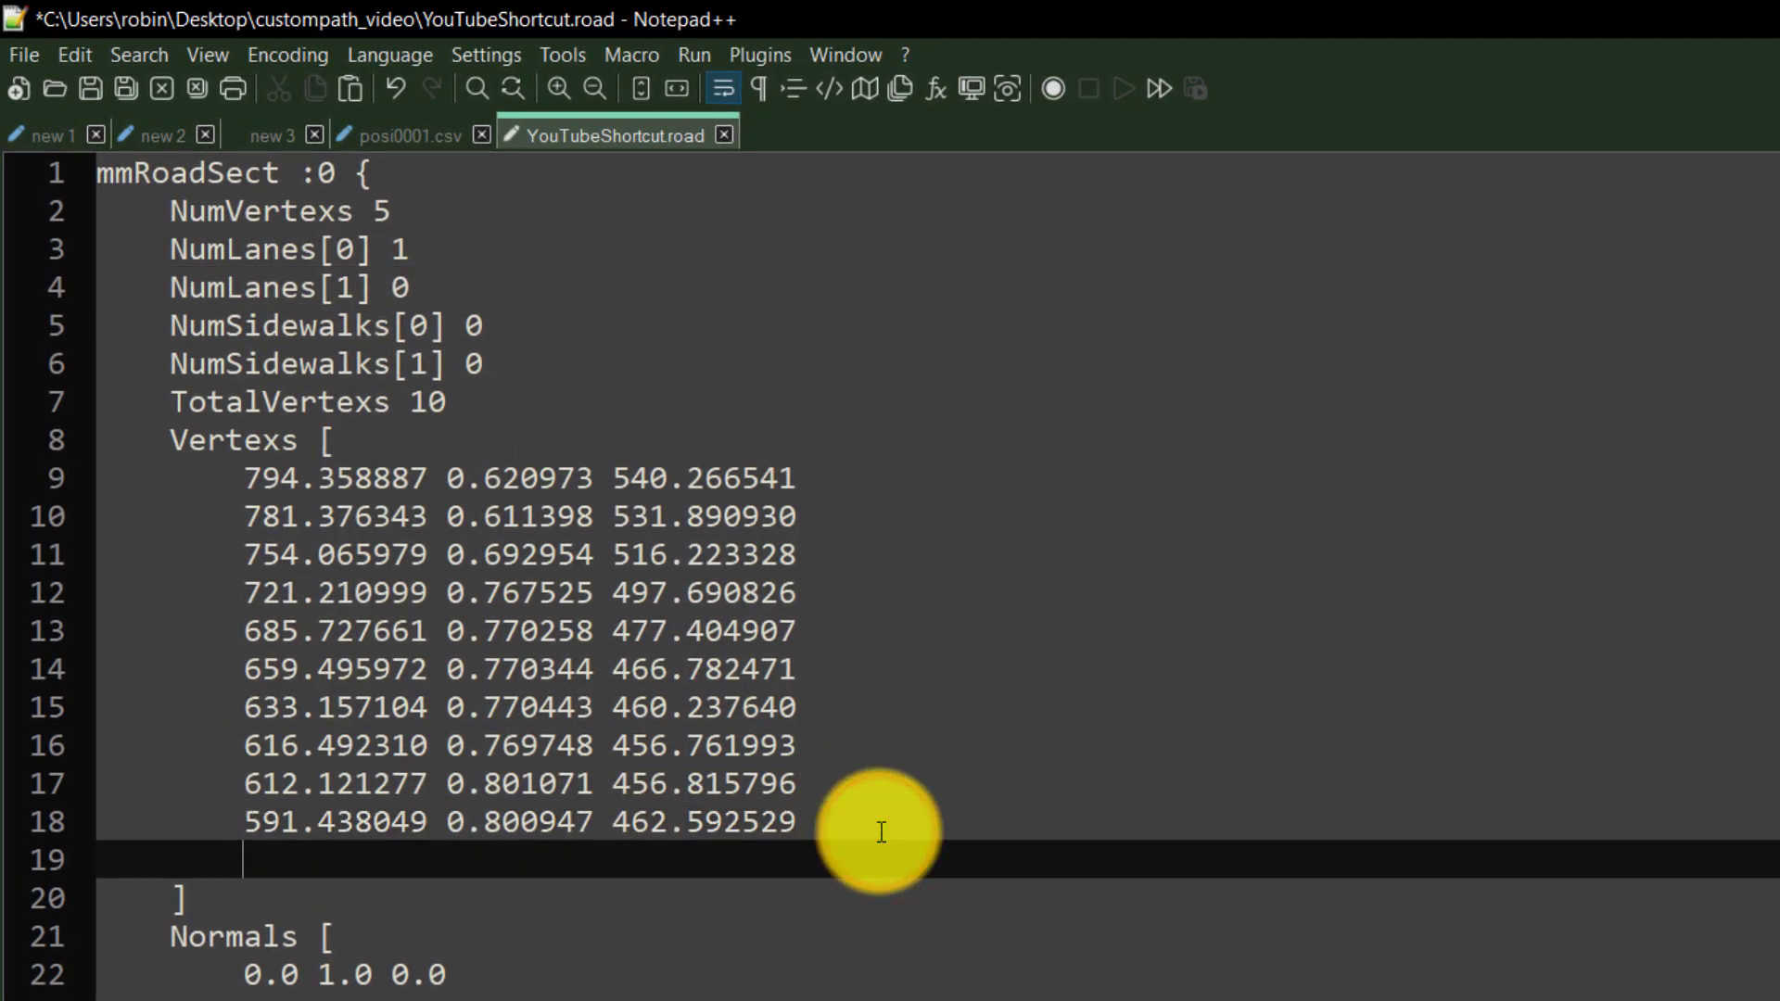
pyautogui.press('Up')
pyautogui.write('801.2045,-0.00006,544.3727 568.0352,-0.00006,470.94672')
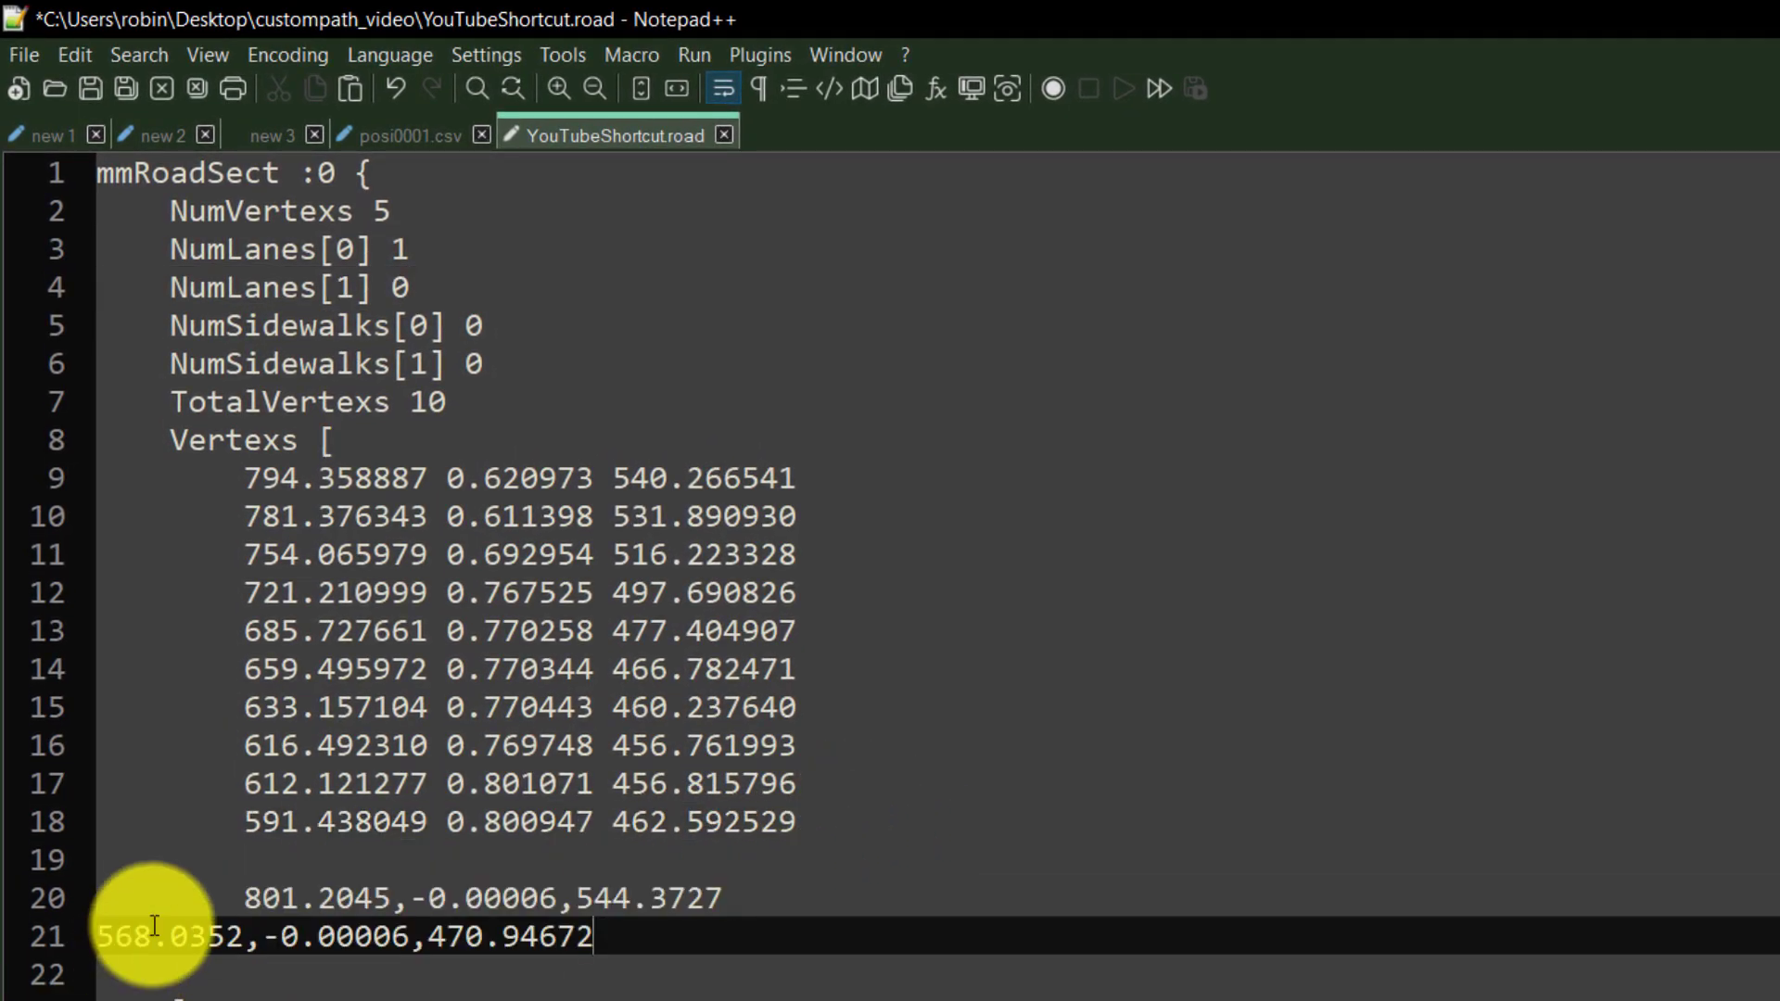
pyautogui.press('Tab')
pyautogui.press('Tab')
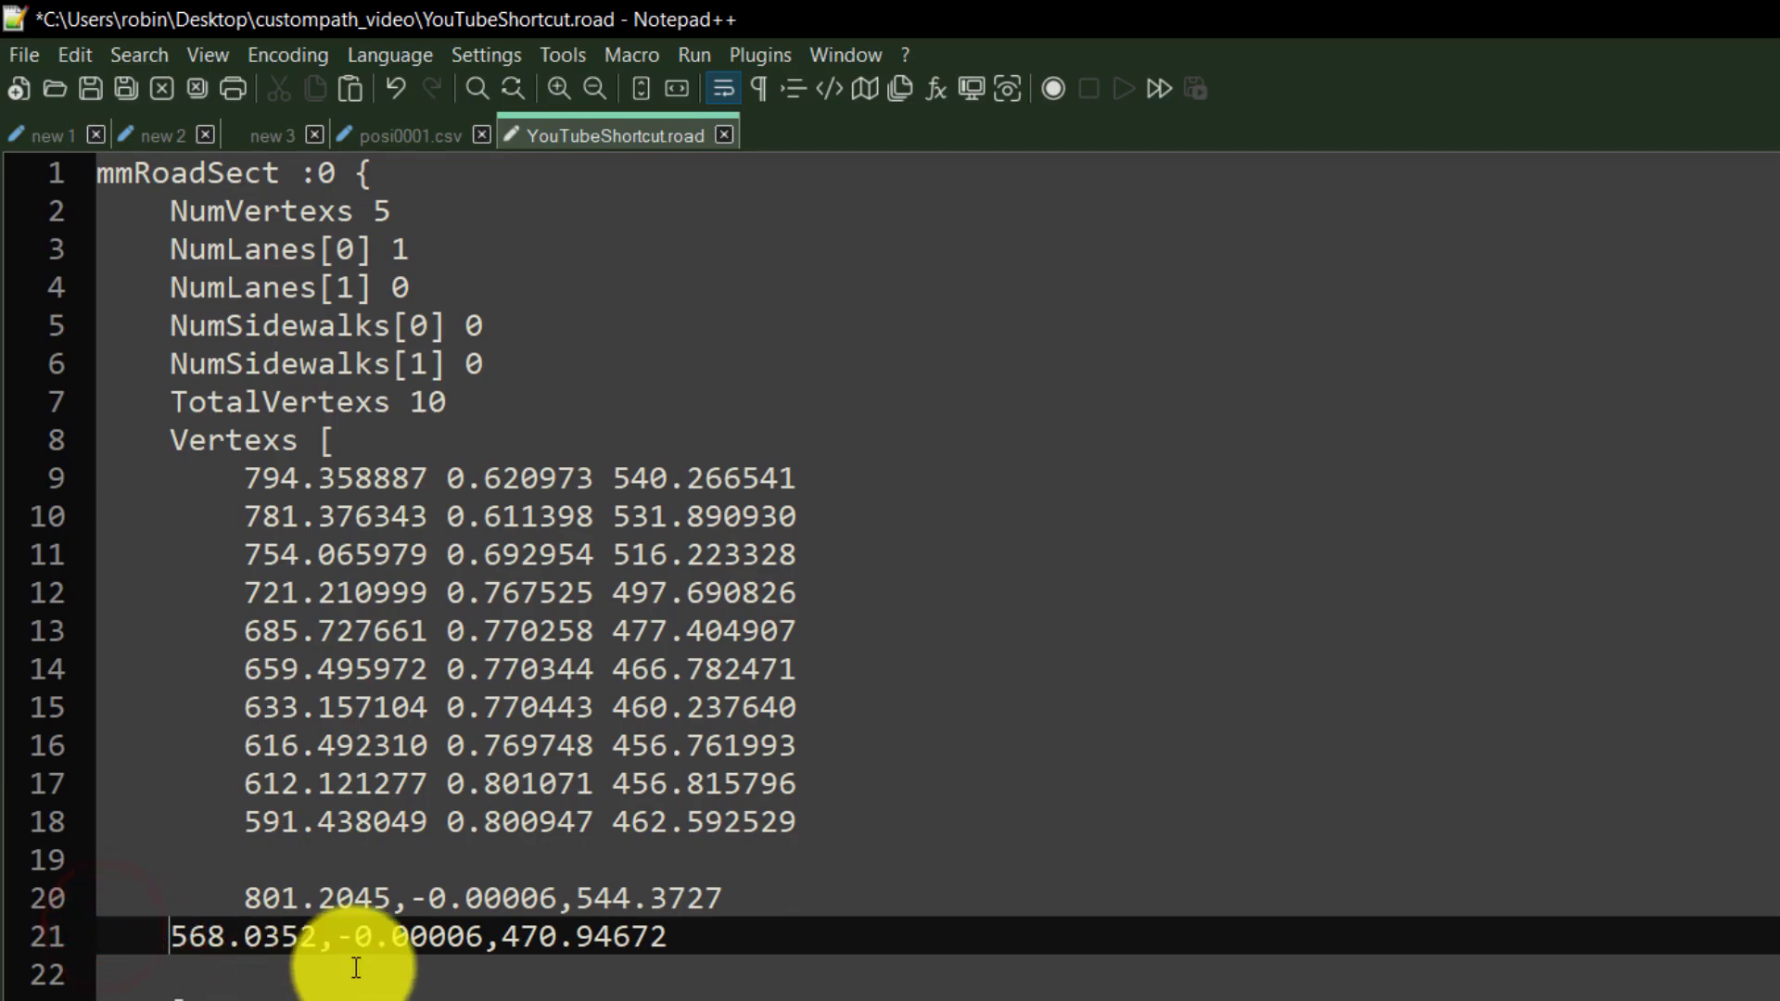
# Replace the commas with spaces in the two pasted intersection coordinate rows.
pyautogui.click(408, 910)
pyautogui.press('BackSpace')
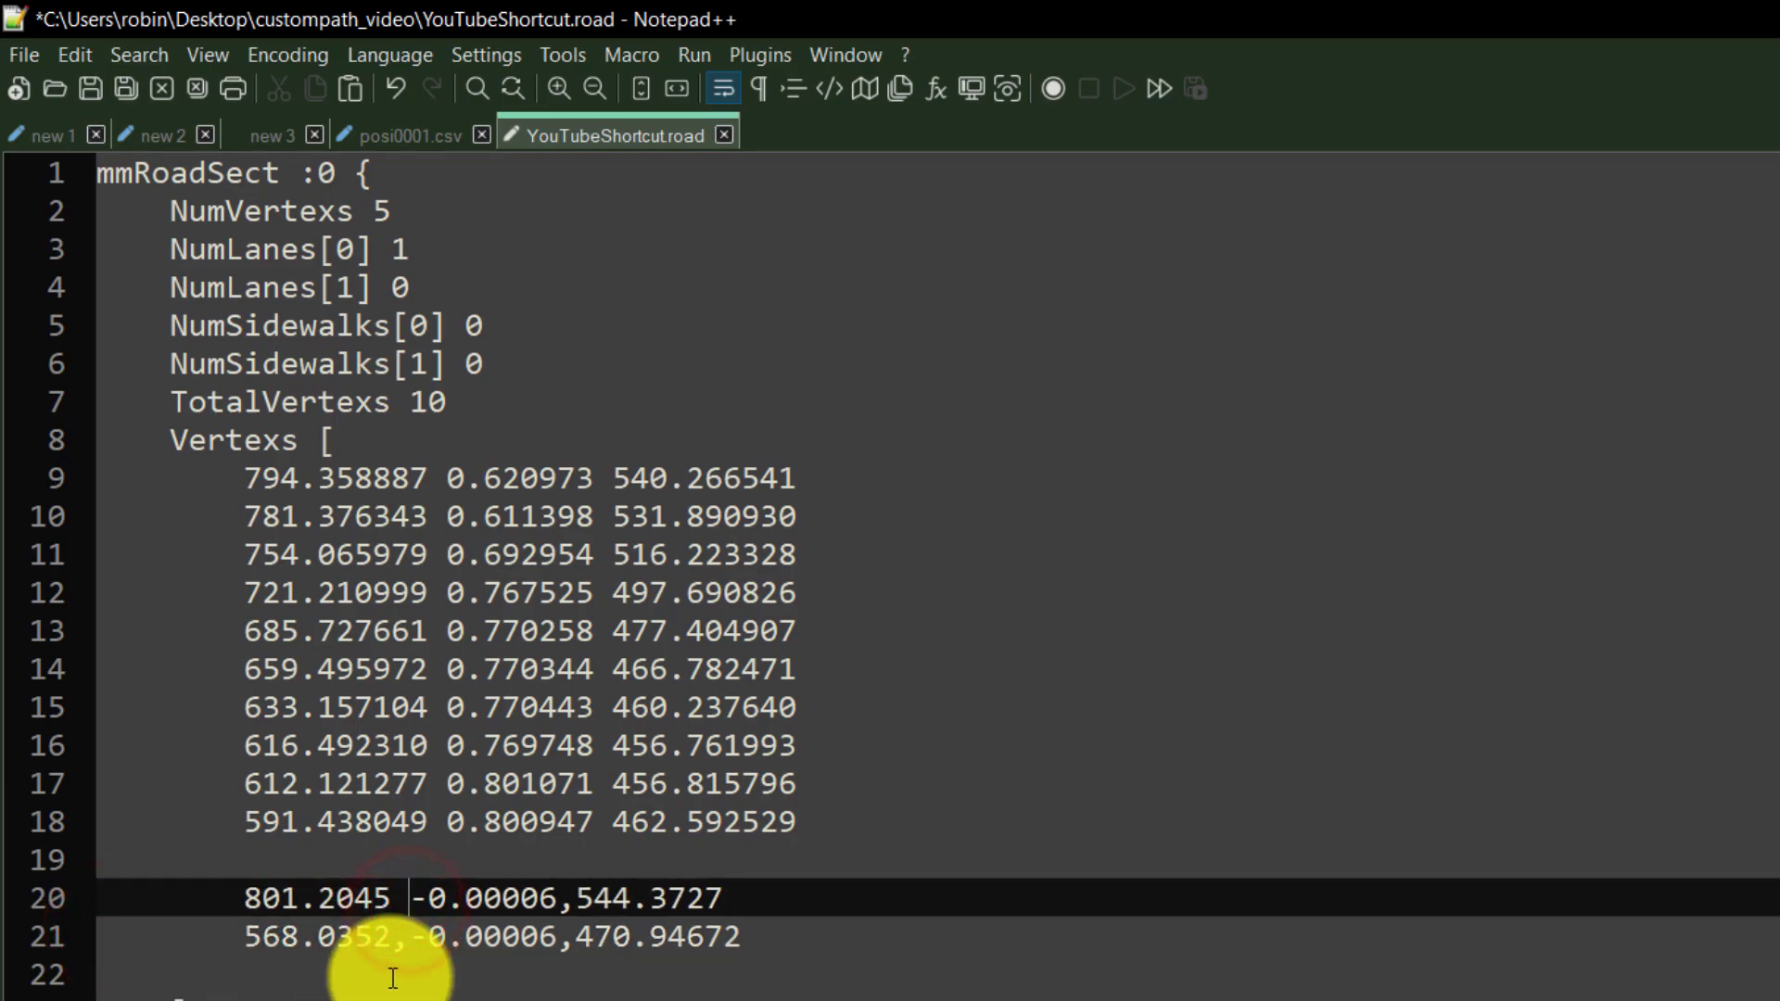
pyautogui.click(408, 936)
pyautogui.press('BackSpace')
pyautogui.click(576, 897)
pyautogui.press('BackSpace')
pyautogui.press('Down')
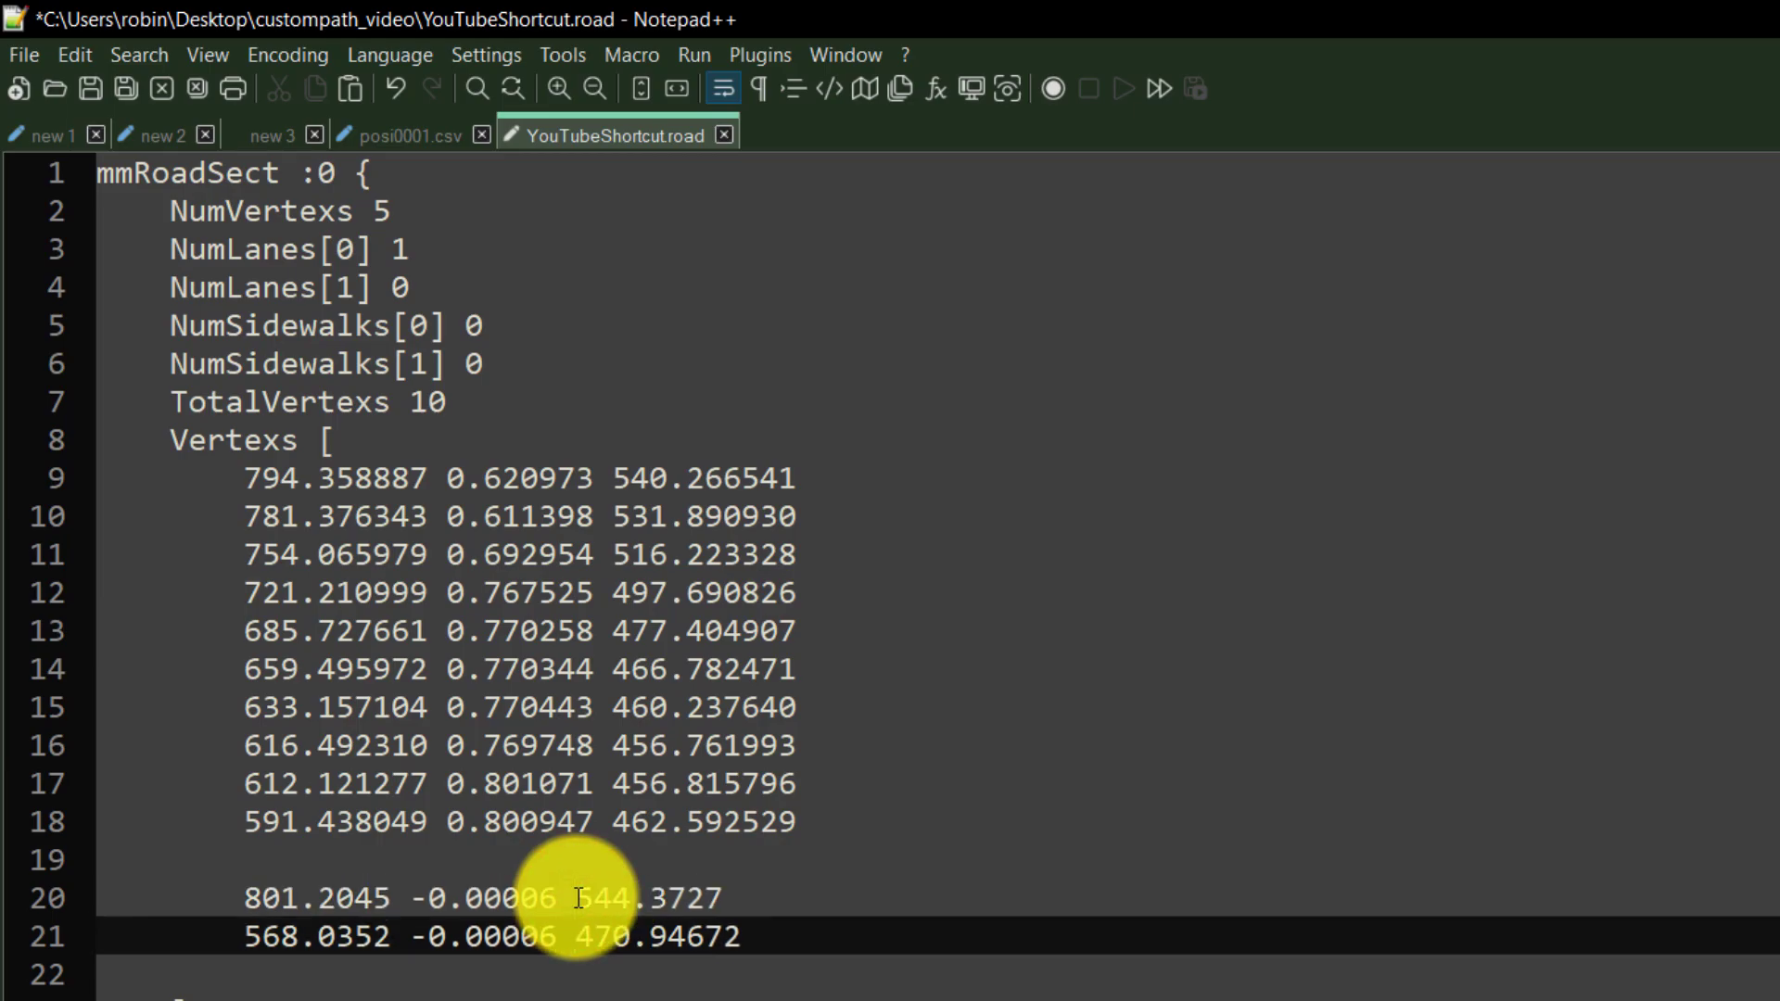
# Copy the coordinates 801.2045 -0.00006 544.3727 into a new first row of the Vertexs block.
pyautogui.moveTo(726, 897); pyautogui.dragTo(255, 908)
pyautogui.hotkey('ctrl', 'c')
pyautogui.click(391, 448)
pyautogui.press('Return')
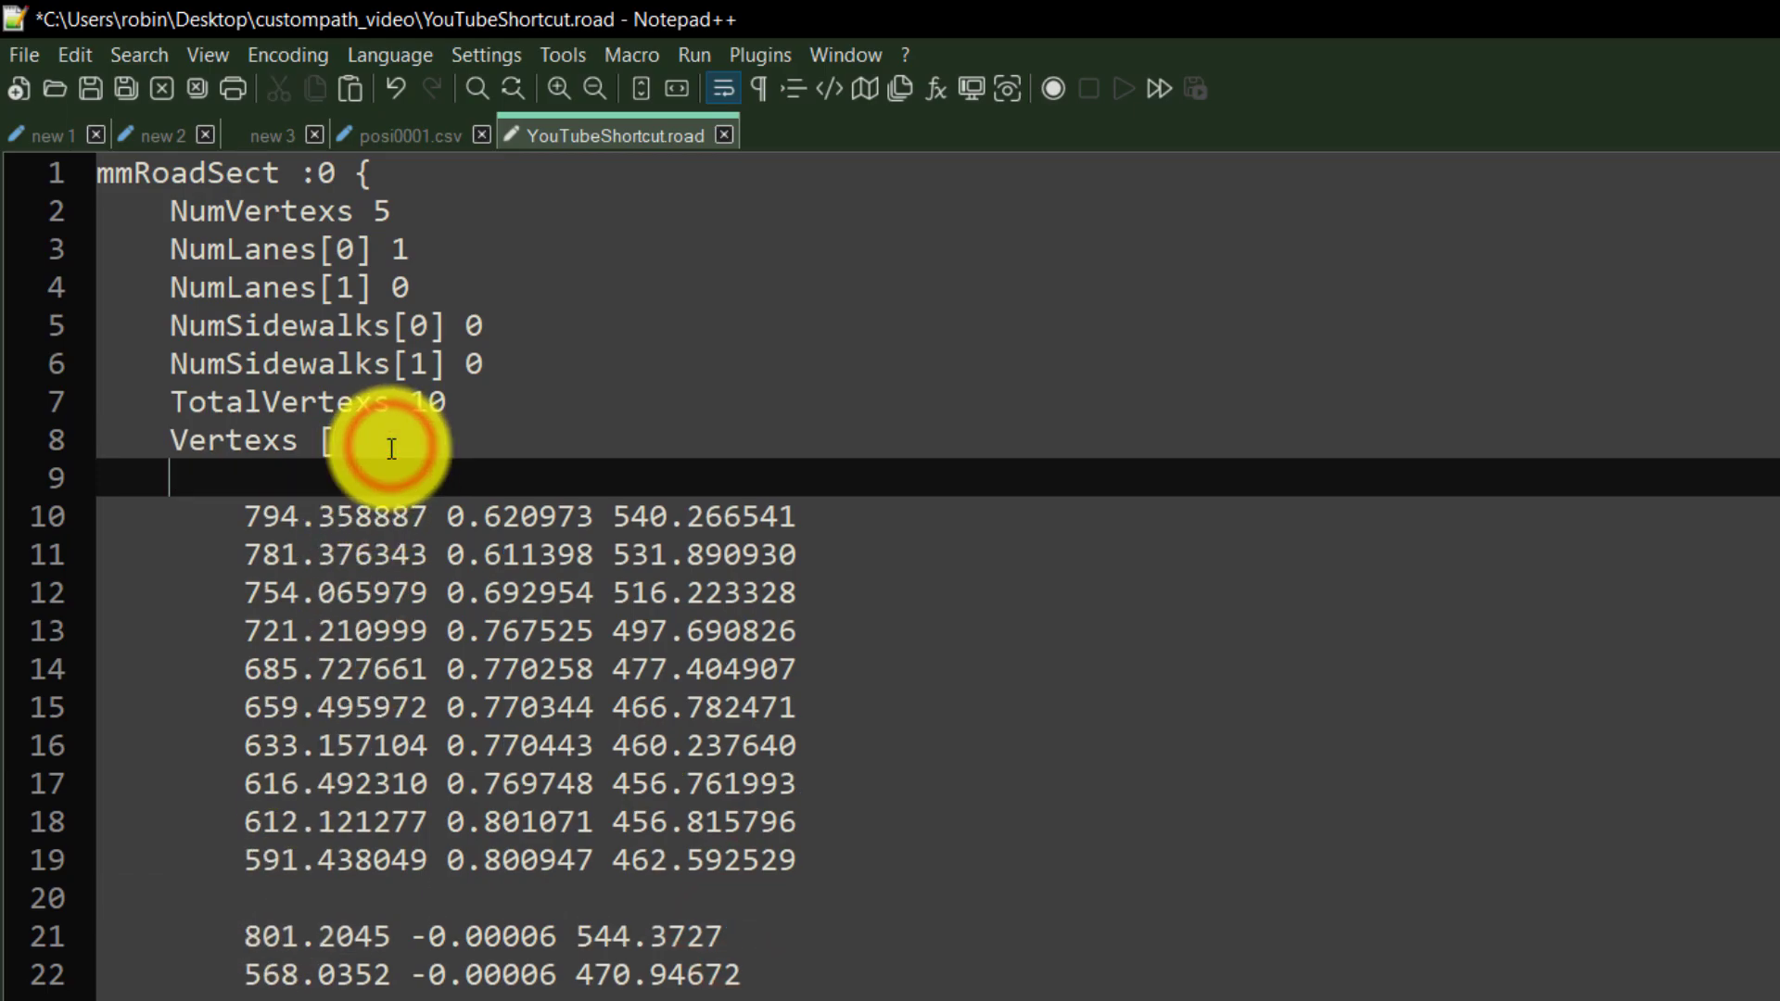
pyautogui.hotkey('ctrl', 'v')
pyautogui.hotkey('ctrl', 's')
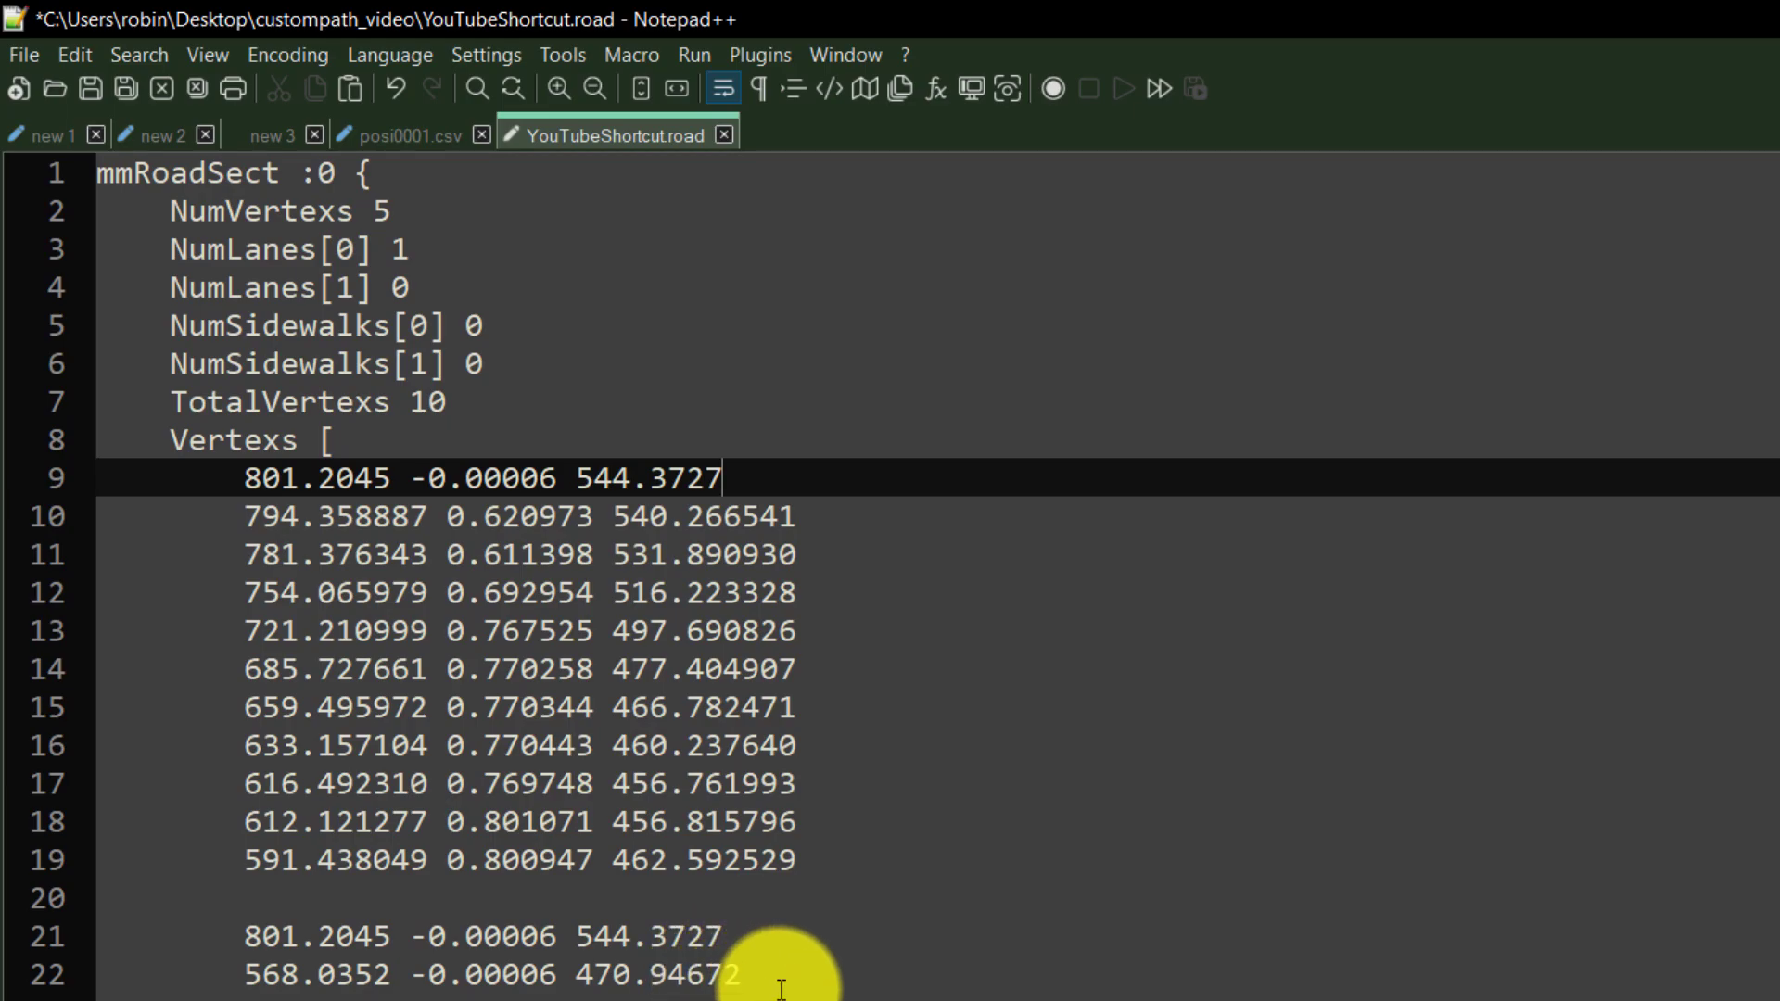
# Copy the coordinates 568.0352 -0.00006 470.94672 into a new row directly after the vertex 591.438049 0.800947 462.592529.
pyautogui.moveTo(773, 973); pyautogui.dragTo(204, 971)
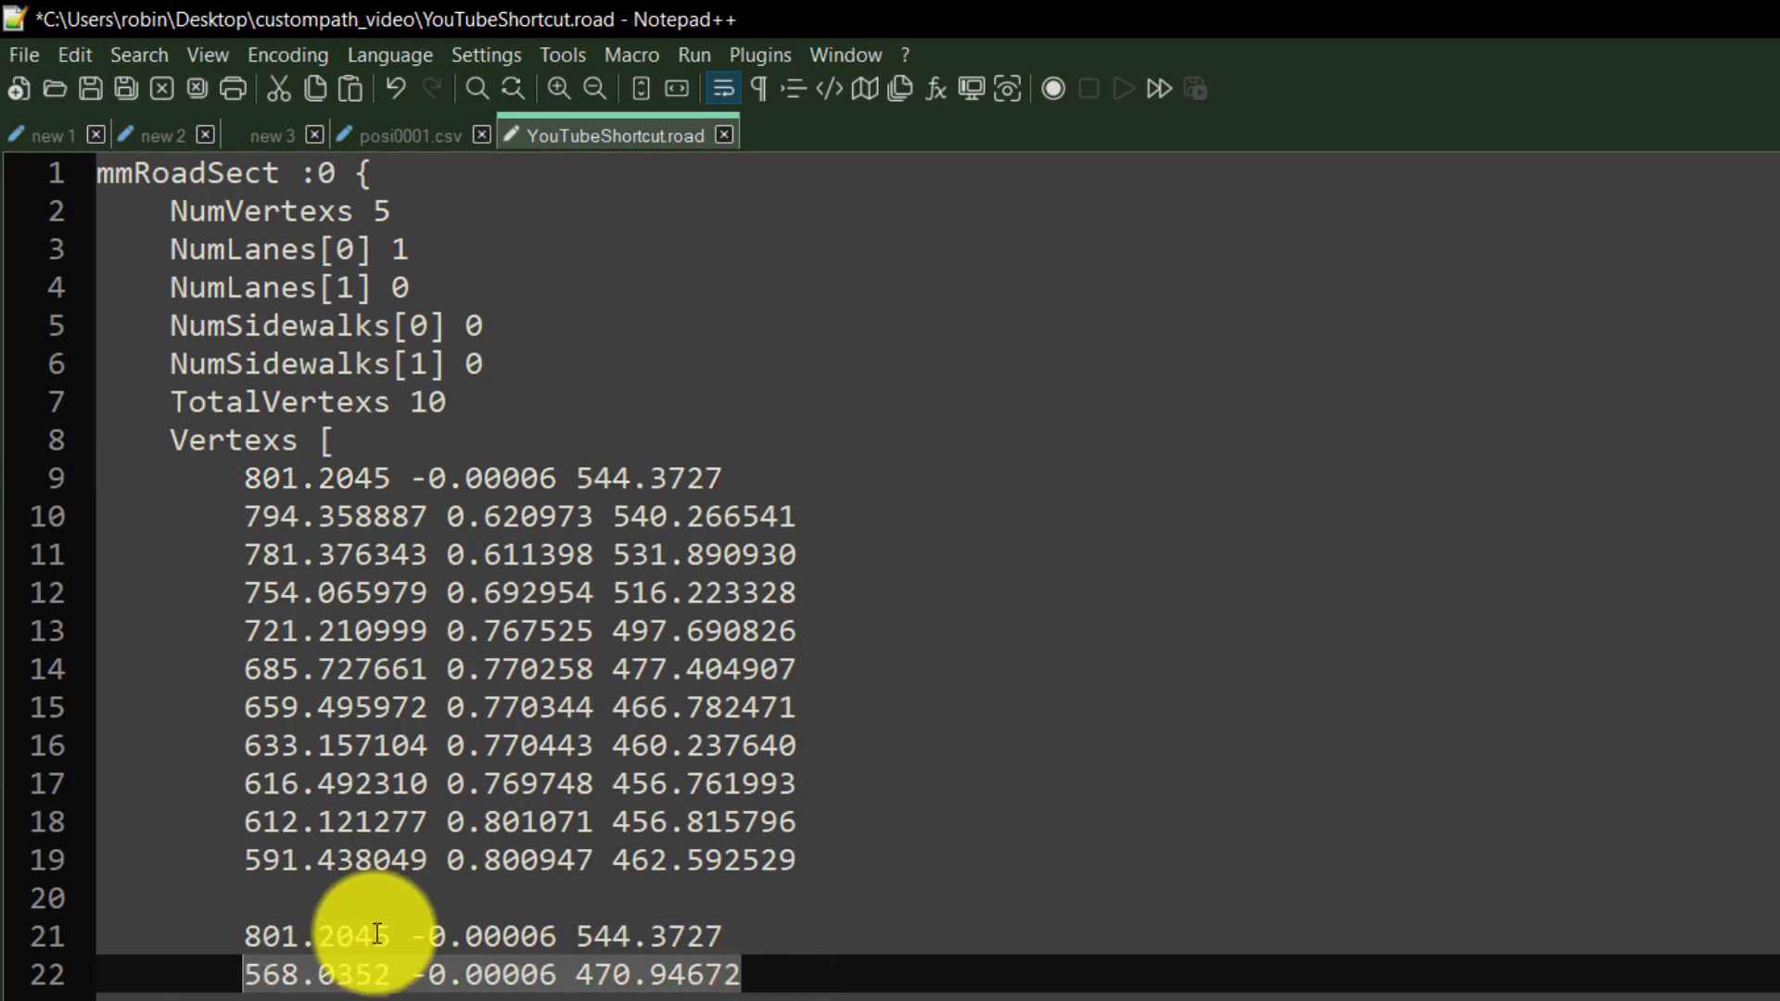
pyautogui.hotkey('ctrl', 'c')
pyautogui.click(815, 848)
pyautogui.press('Return')
pyautogui.hotkey('ctrl', 'v')
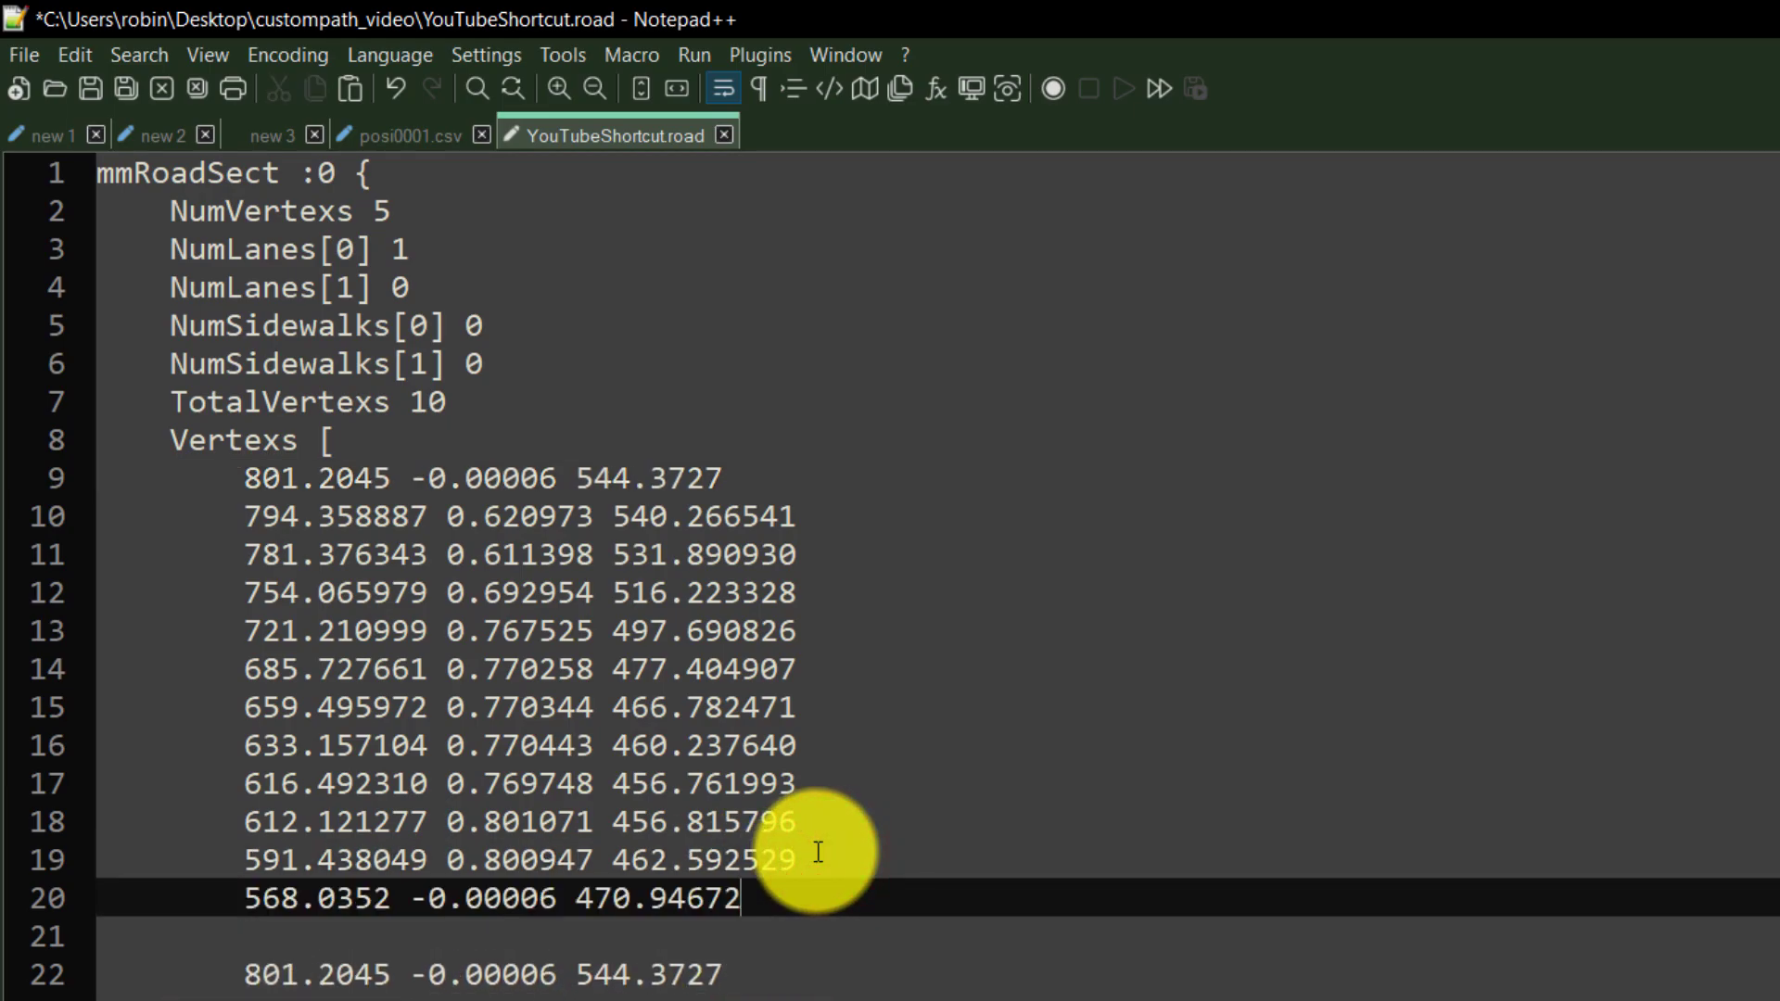
# Delete the leftover intersection coordinates and blank lines between the final vertex and the closing bracket of the Vertexs block.
pyautogui.moveTo(778, 987); pyautogui.dragTo(100, 920)
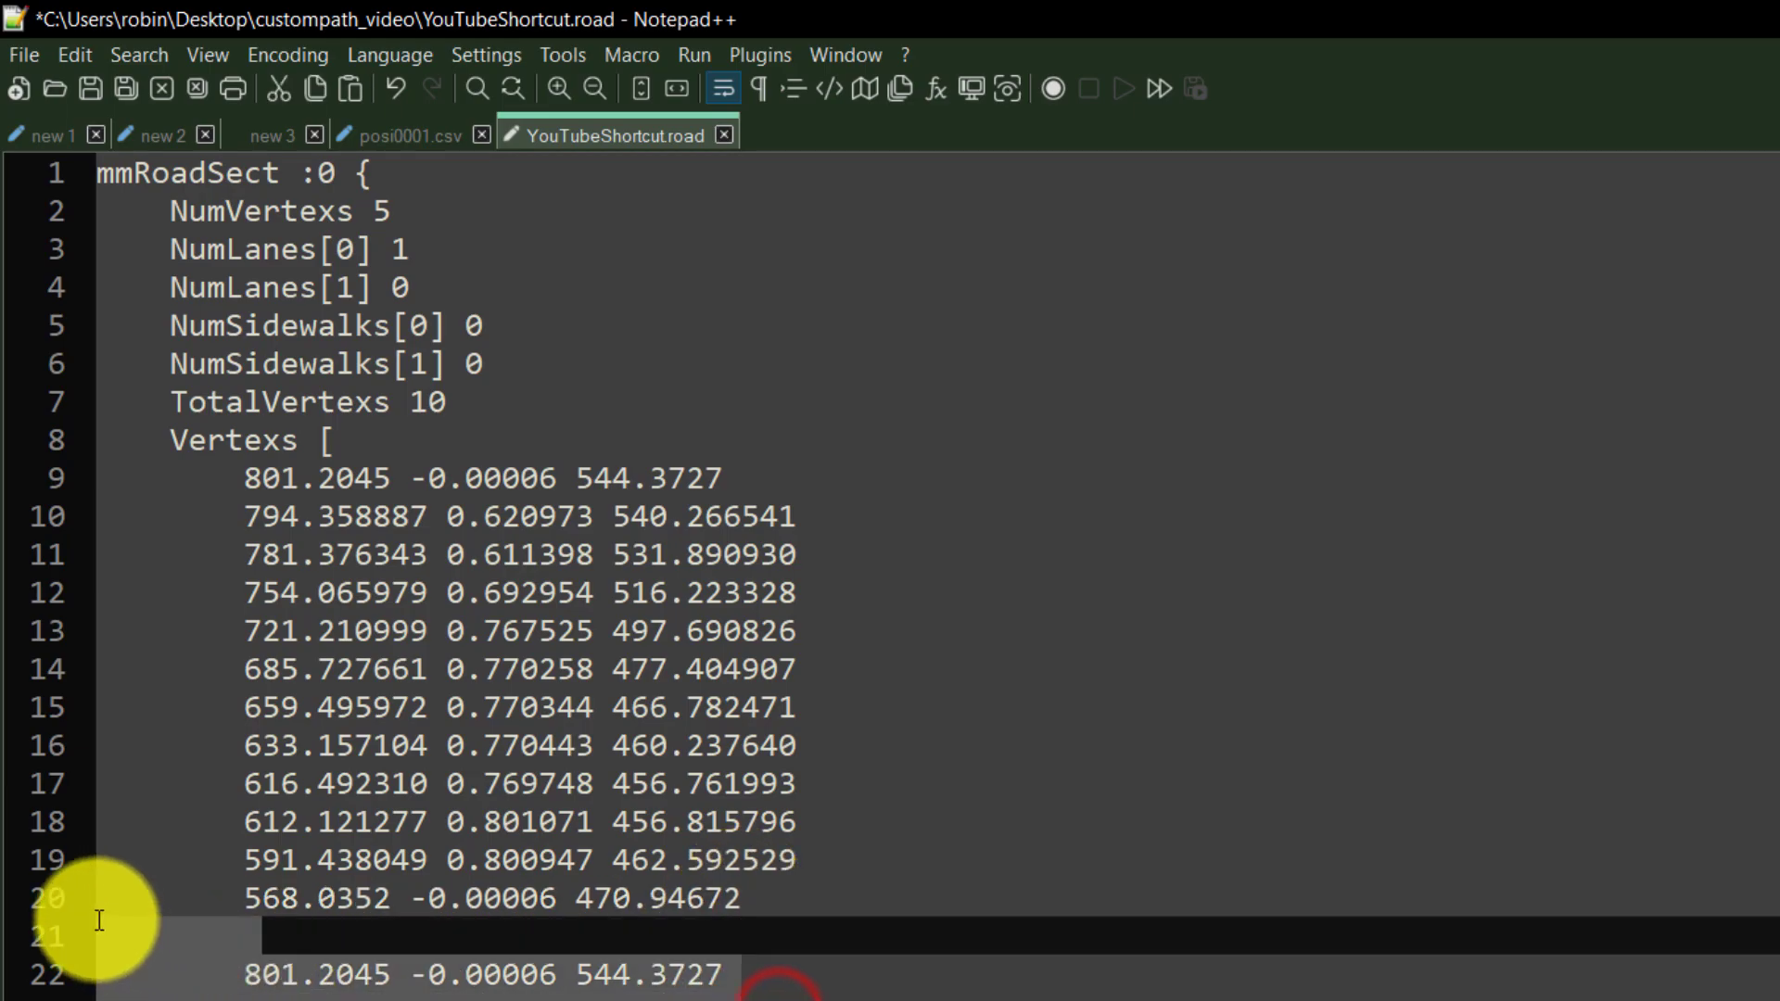
pyautogui.press('BackSpace')
pyautogui.click(191, 949)
pyautogui.click(169, 998)
pyautogui.click(166, 983)
pyautogui.press('BackSpace')
pyautogui.press('BackSpace')
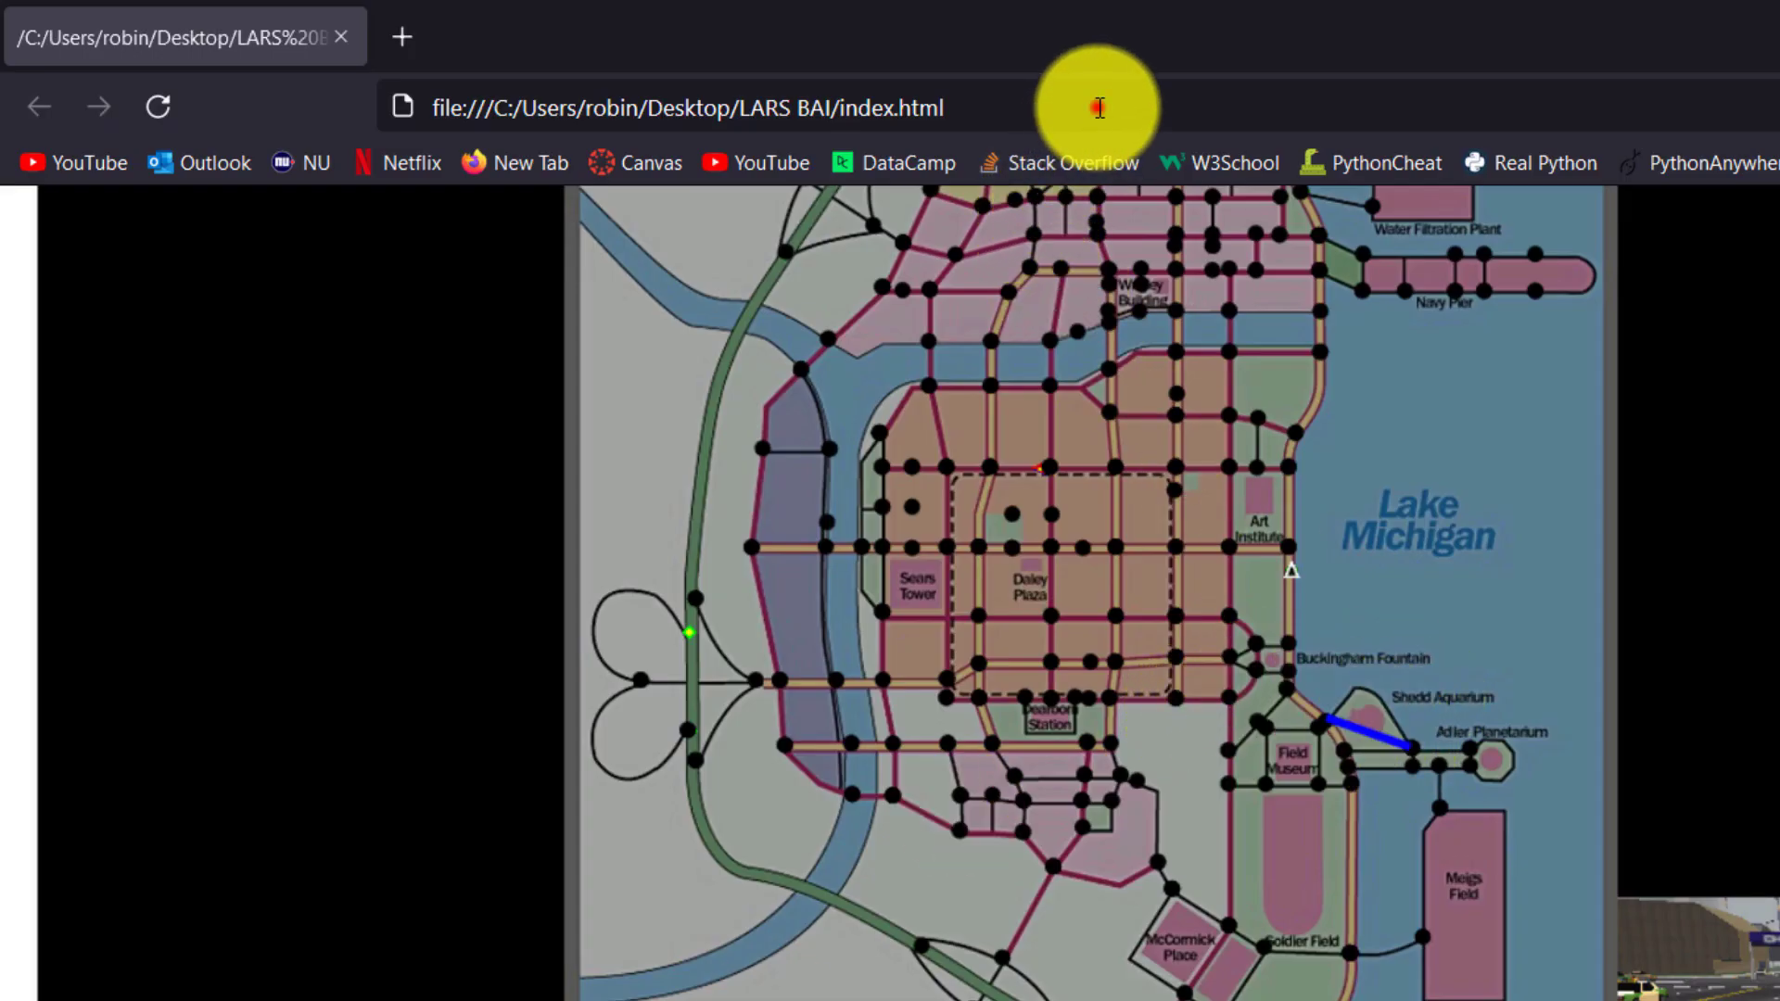
# Reload the LARS BAI index.html map page in the browser.
pyautogui.click(1099, 108)
pyautogui.press('Return')
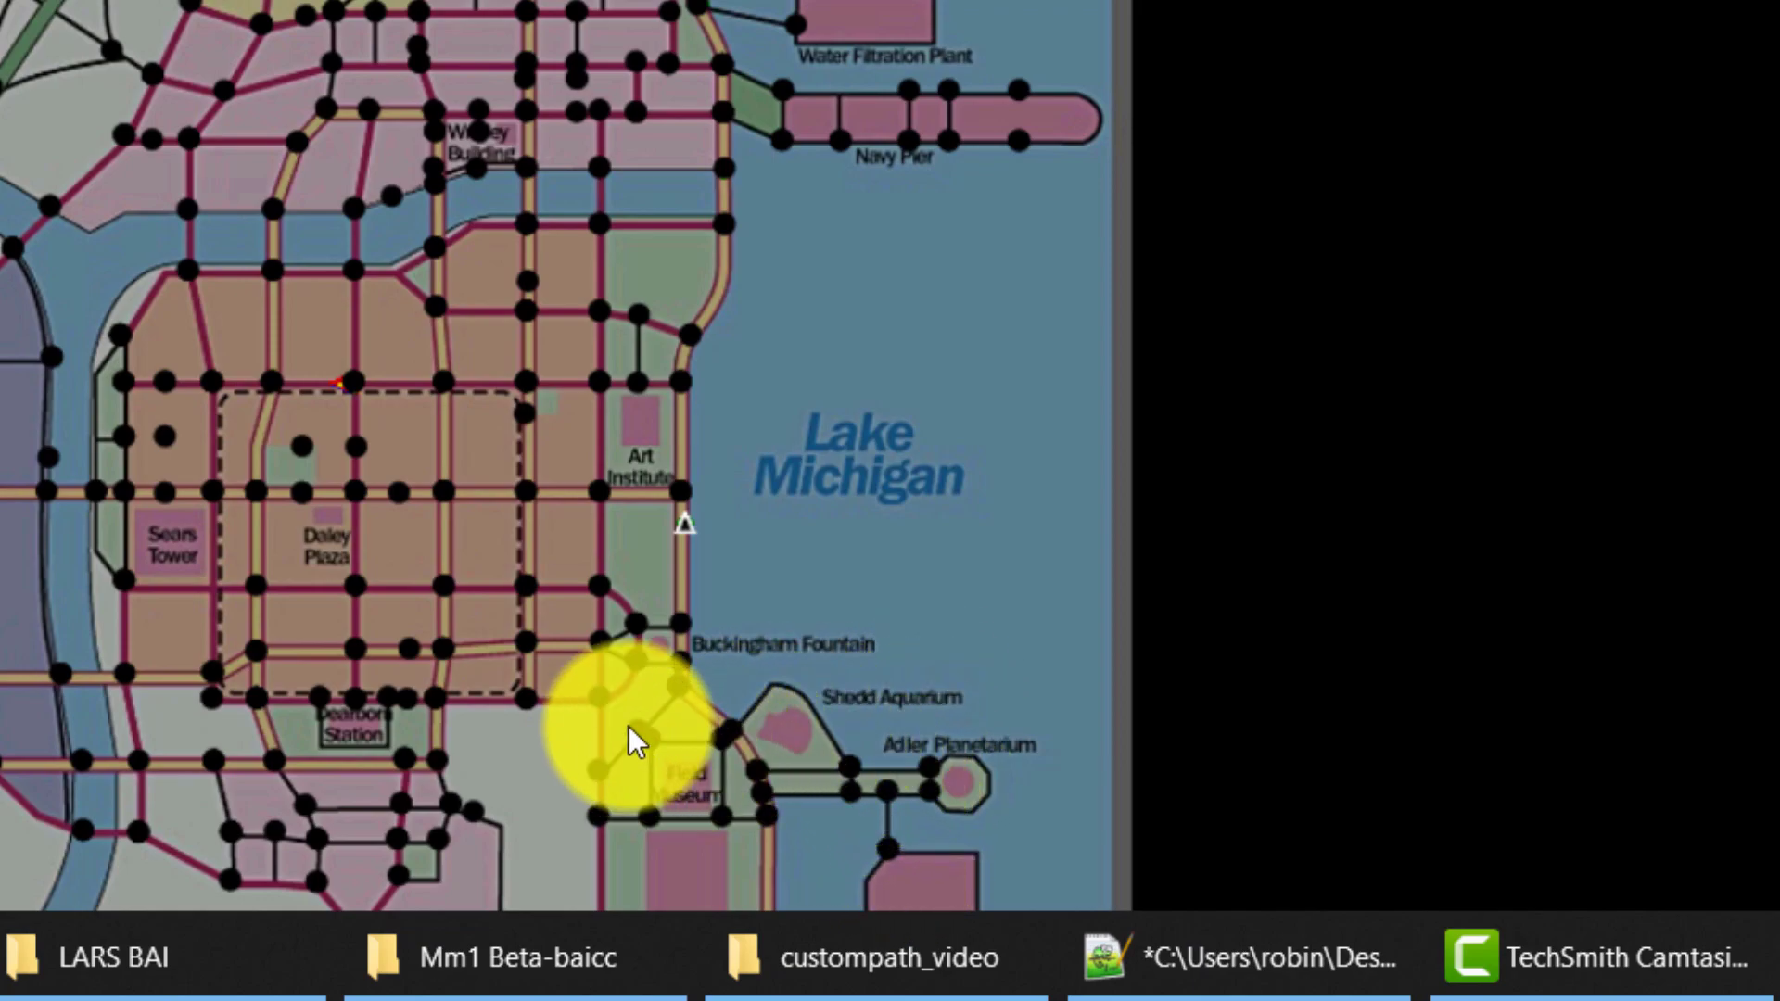
# Set NumVertexs and TotalVertexs to 12 in YouTubeShortcut.road and save the file.
pyautogui.click(1228, 985)
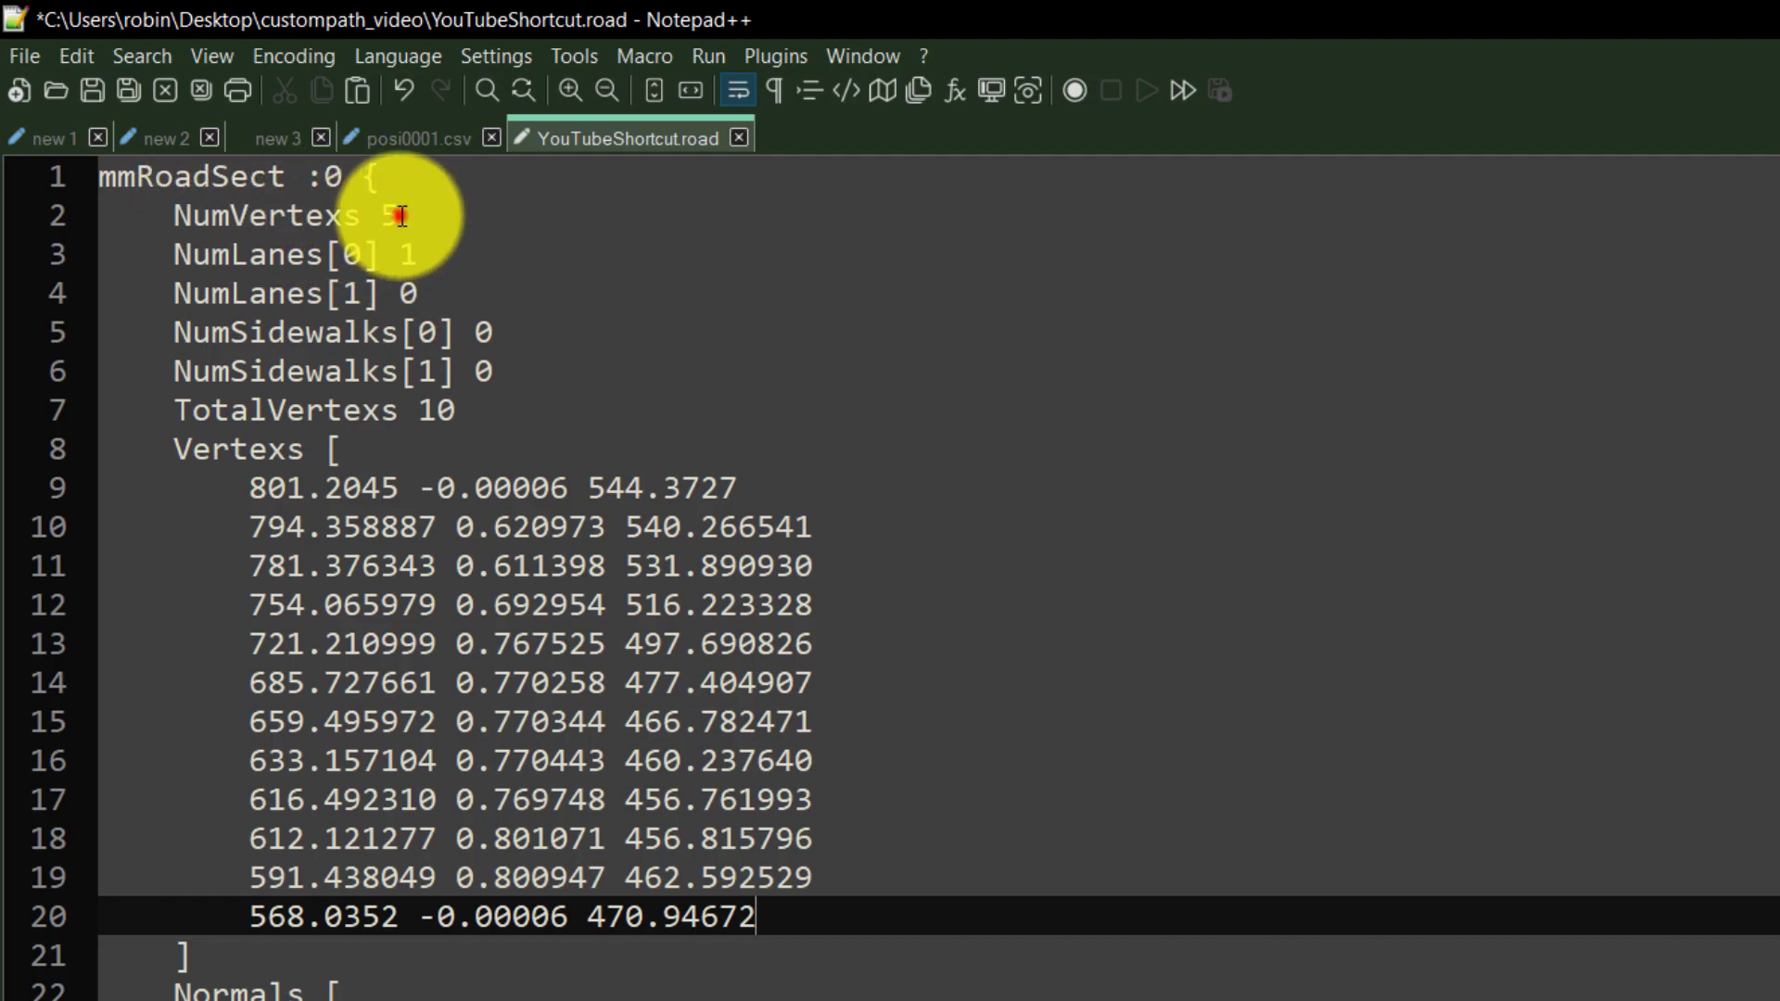
pyautogui.moveTo(401, 216); pyautogui.dragTo(381, 214)
pyautogui.write('12')
pyautogui.moveTo(462, 399); pyautogui.dragTo(423, 400)
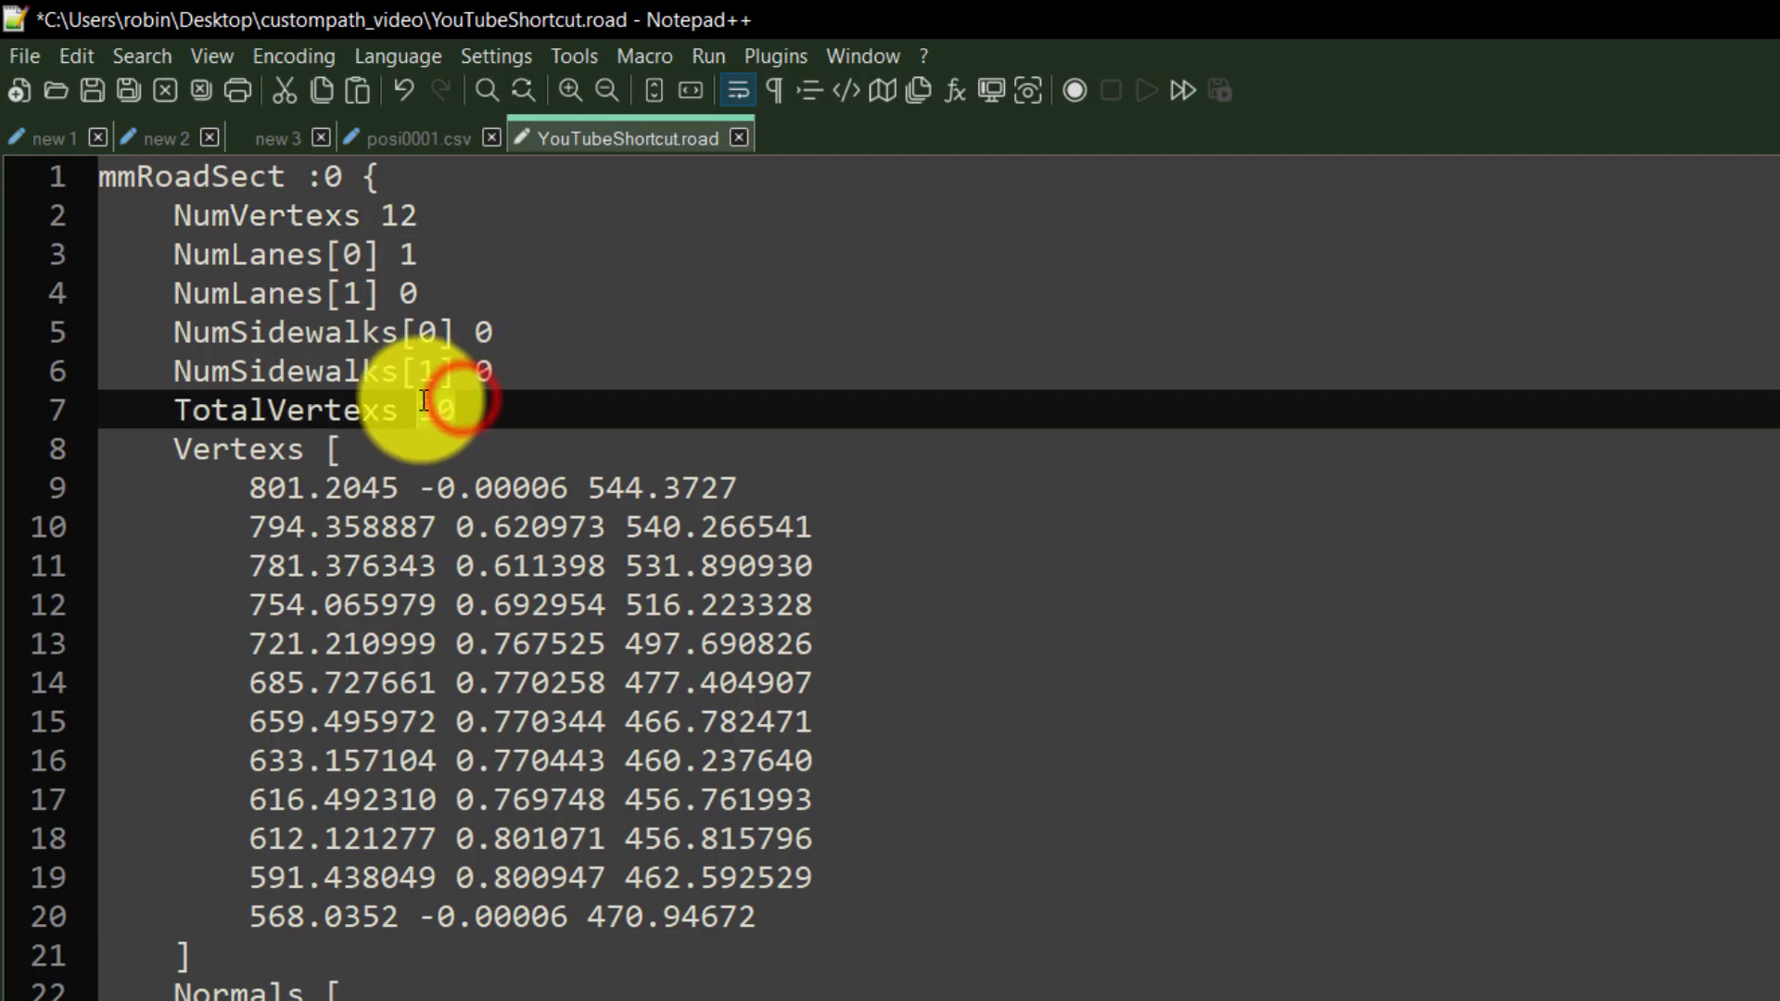
pyautogui.write('12')
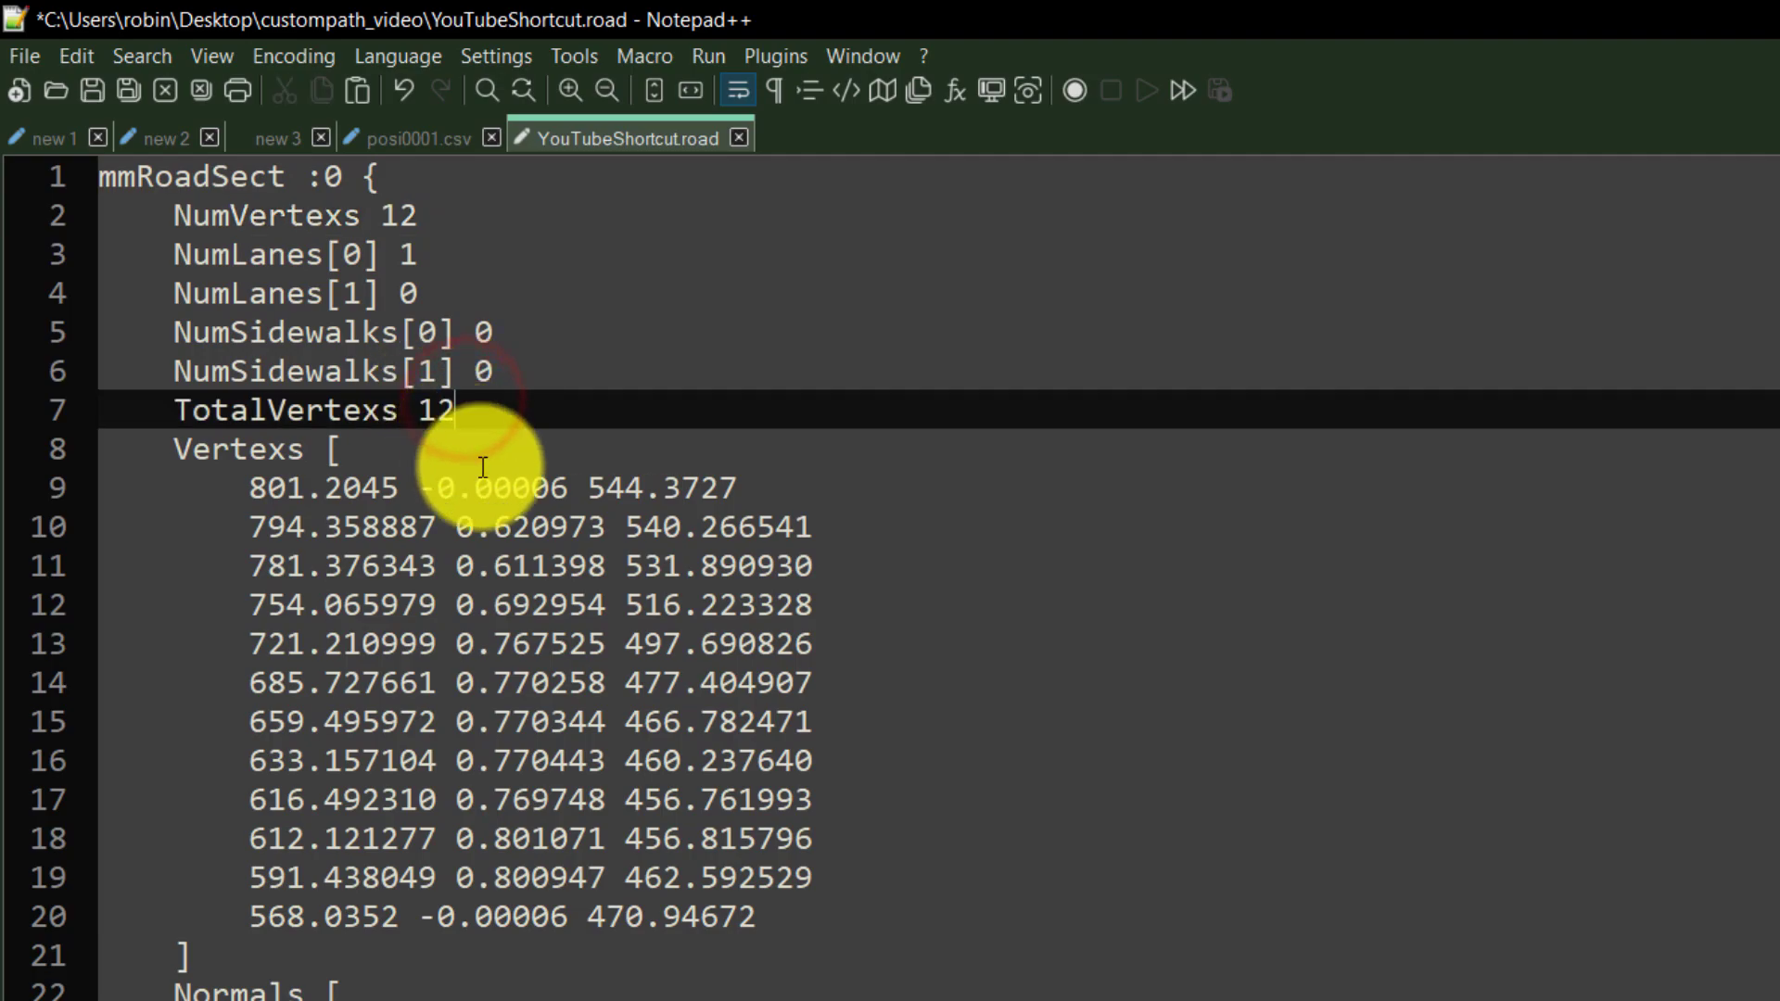
pyautogui.click(406, 254)
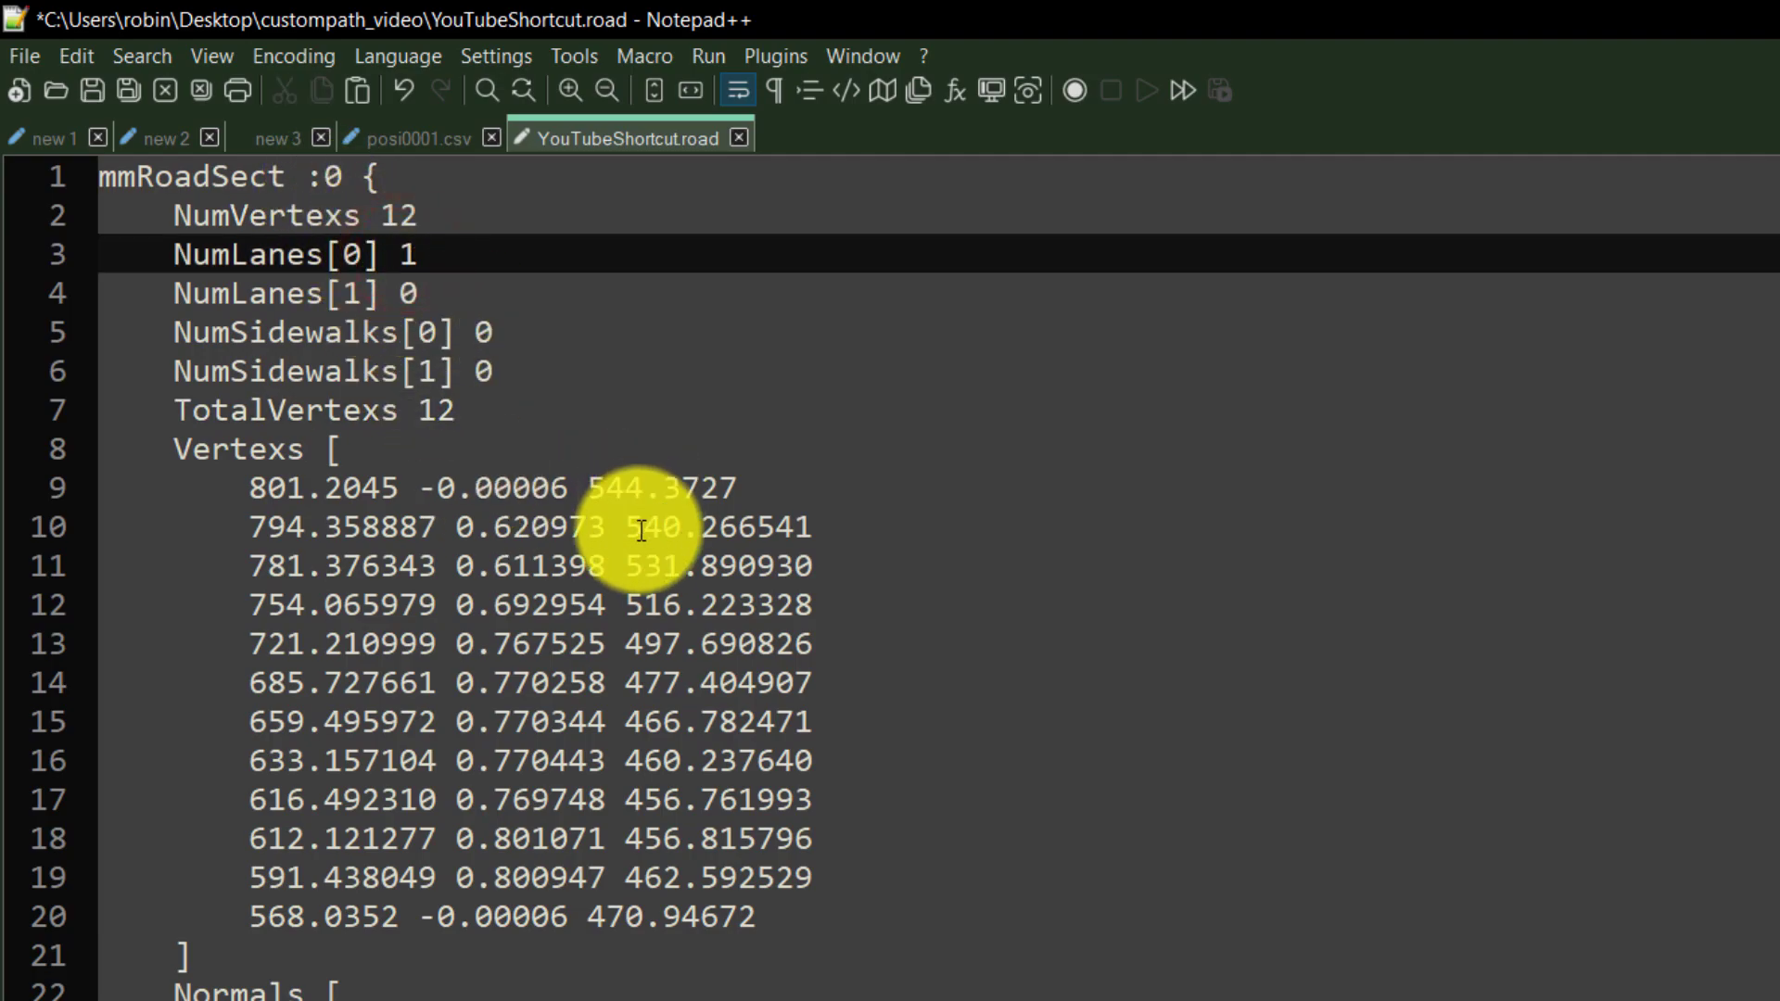
pyautogui.scroll(-5, 619, 687)
pyautogui.scroll(-5, 618, 687)
pyautogui.scroll(10, 1335, 881)
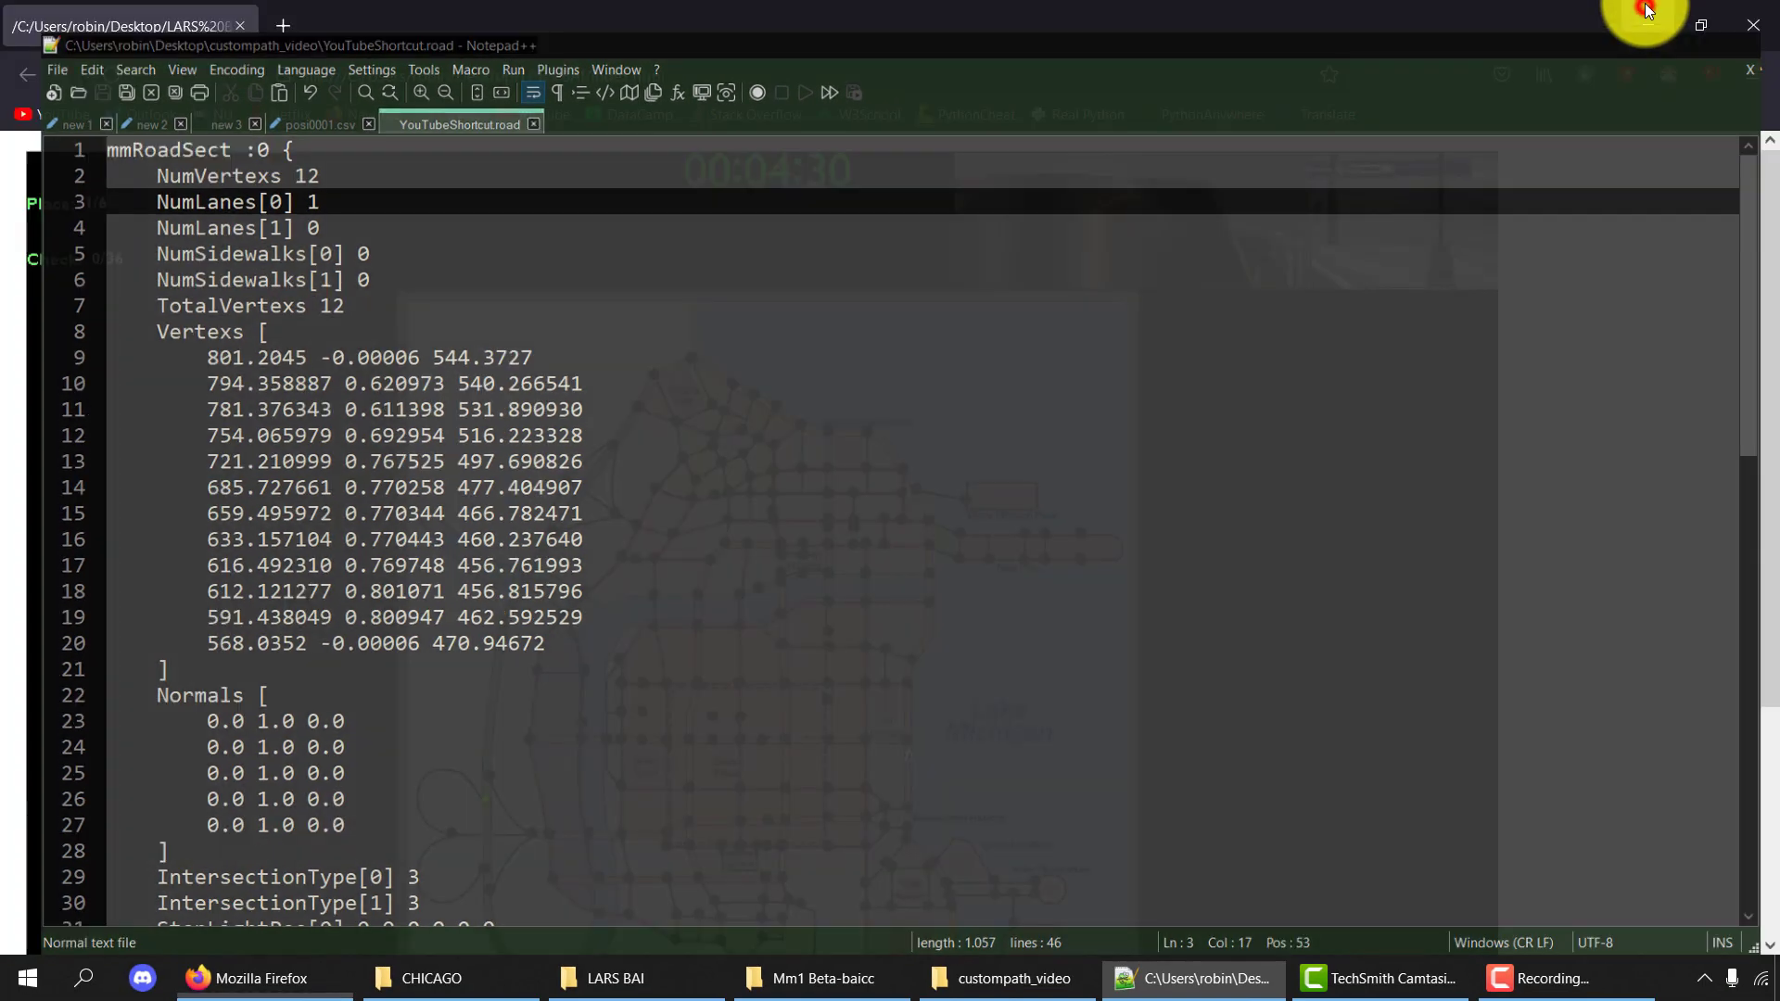
# Copy YouTubeShortcut.road from the custompath_video folder into the MM1 BETA-BAIcc dev\CITY\CHICAGO folder.
pyautogui.click(1646, 13)
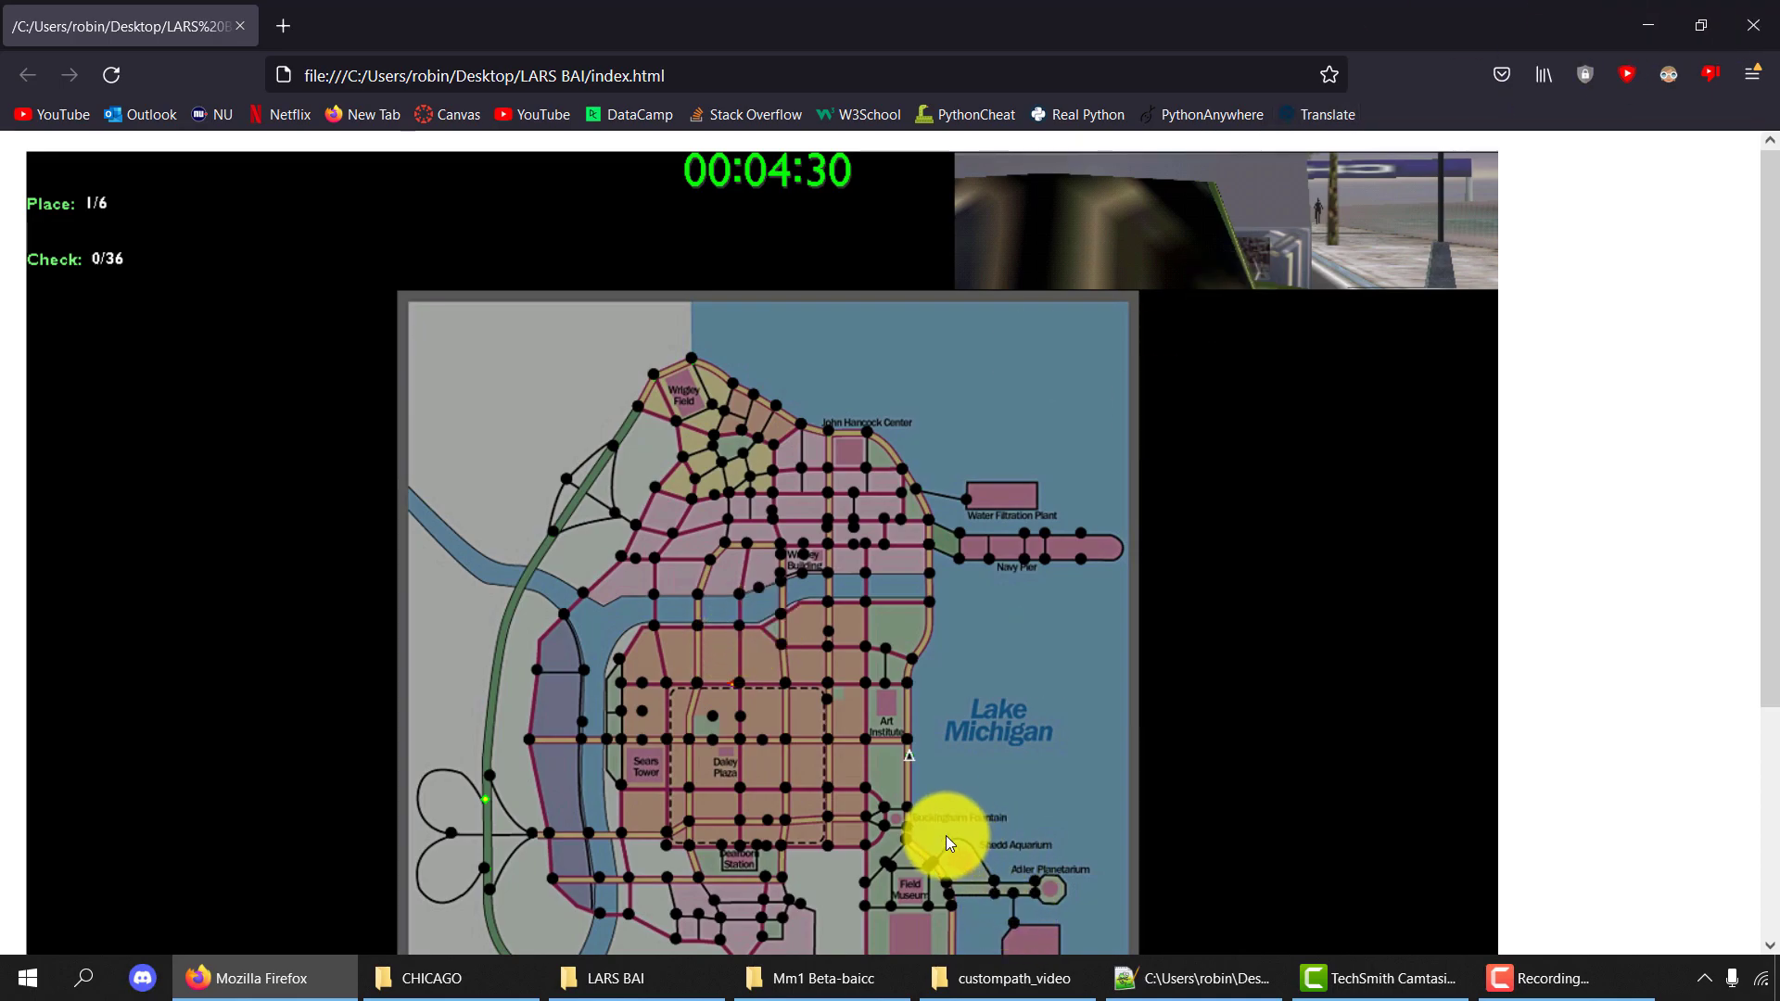
pyautogui.click(1001, 978)
pyautogui.click(460, 380)
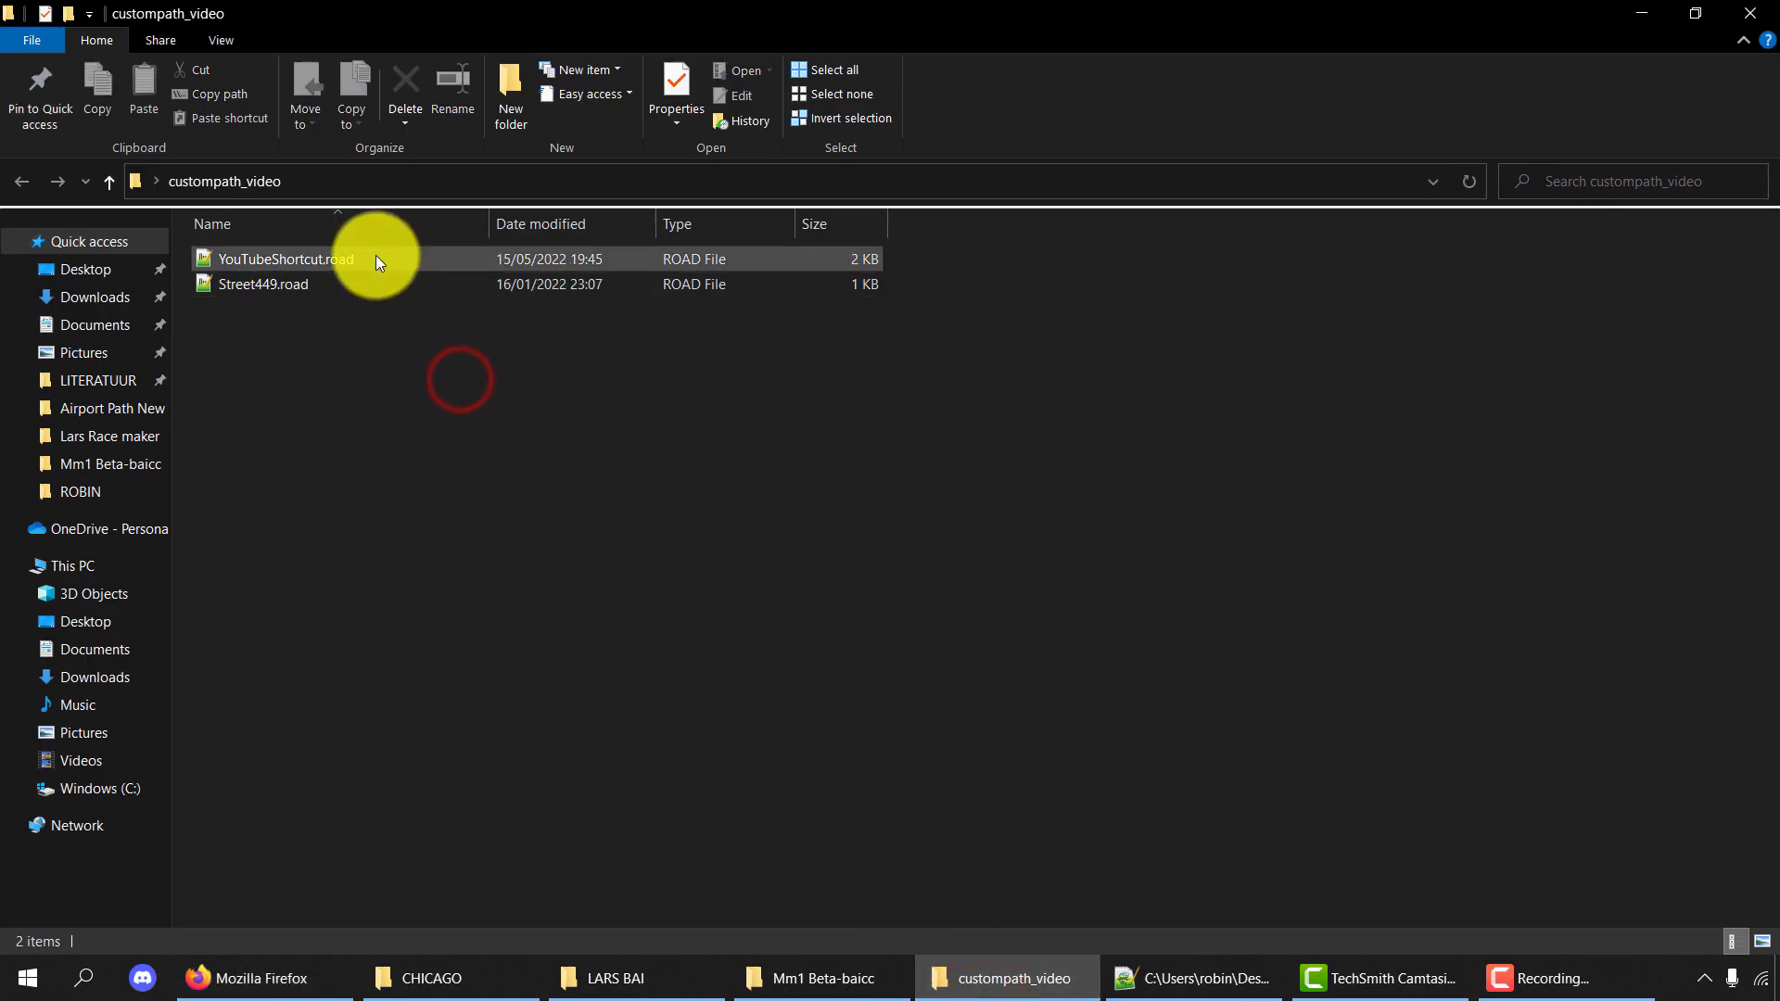
pyautogui.click(375, 258)
pyautogui.click(448, 395)
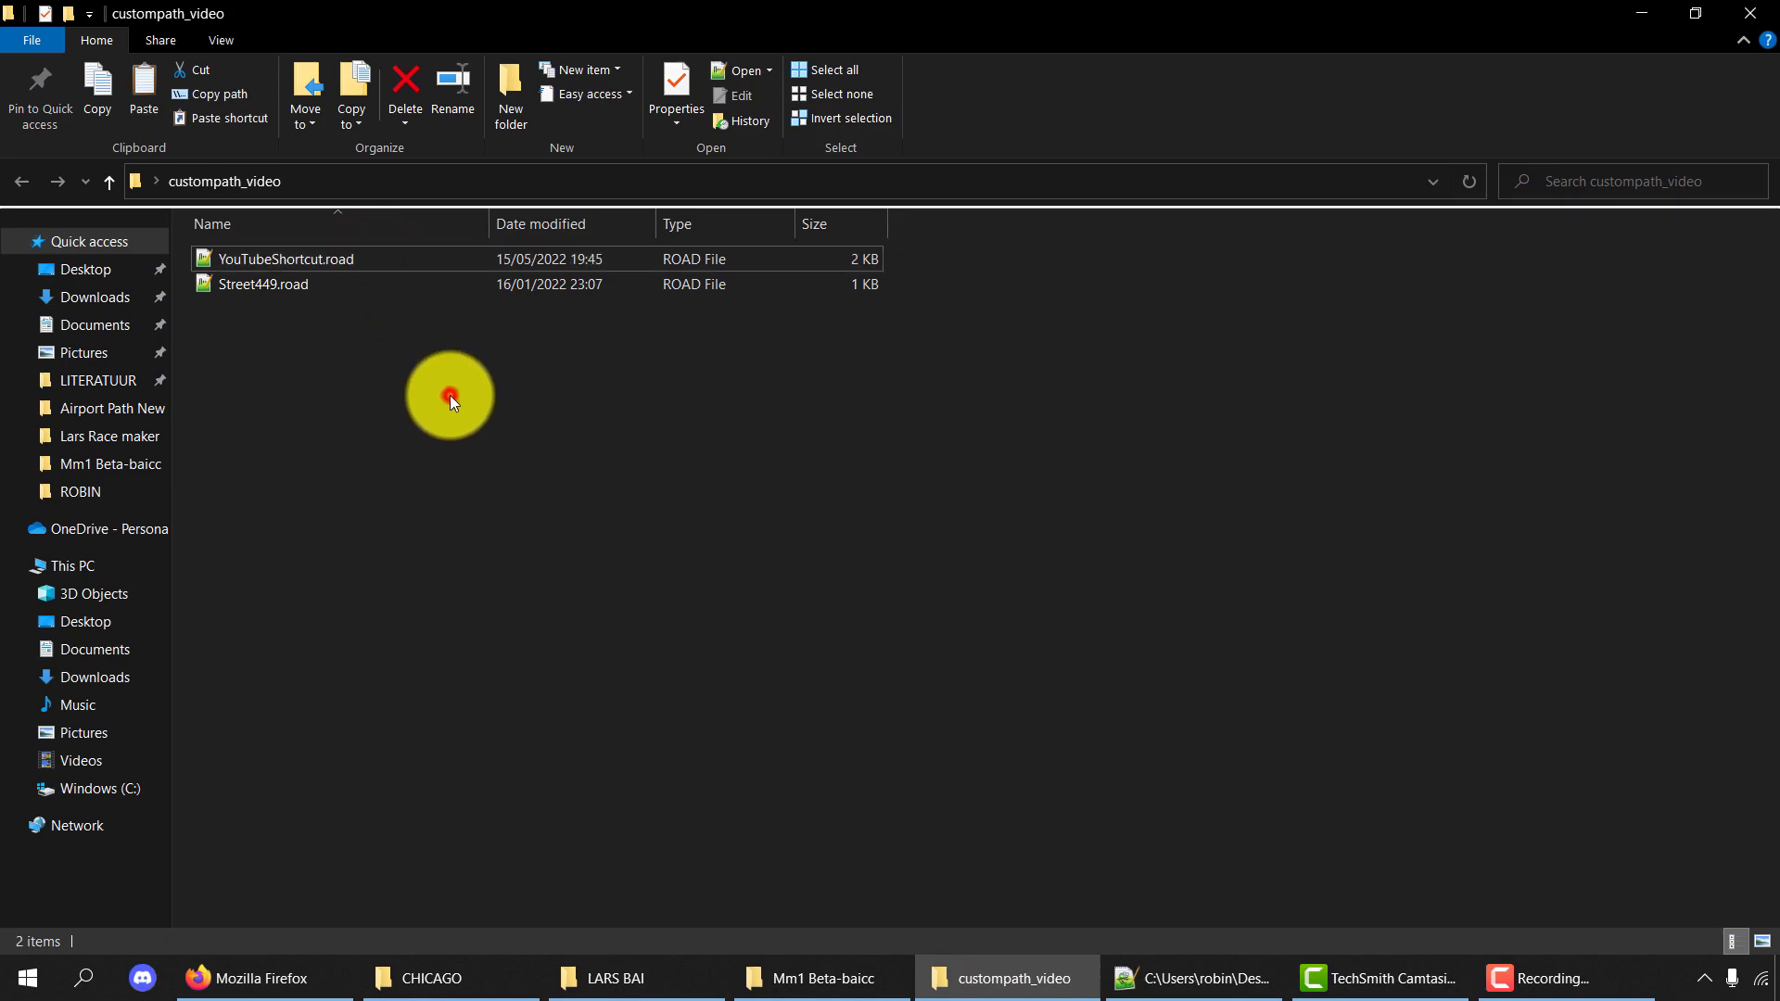
pyautogui.click(519, 978)
pyautogui.click(1112, 563)
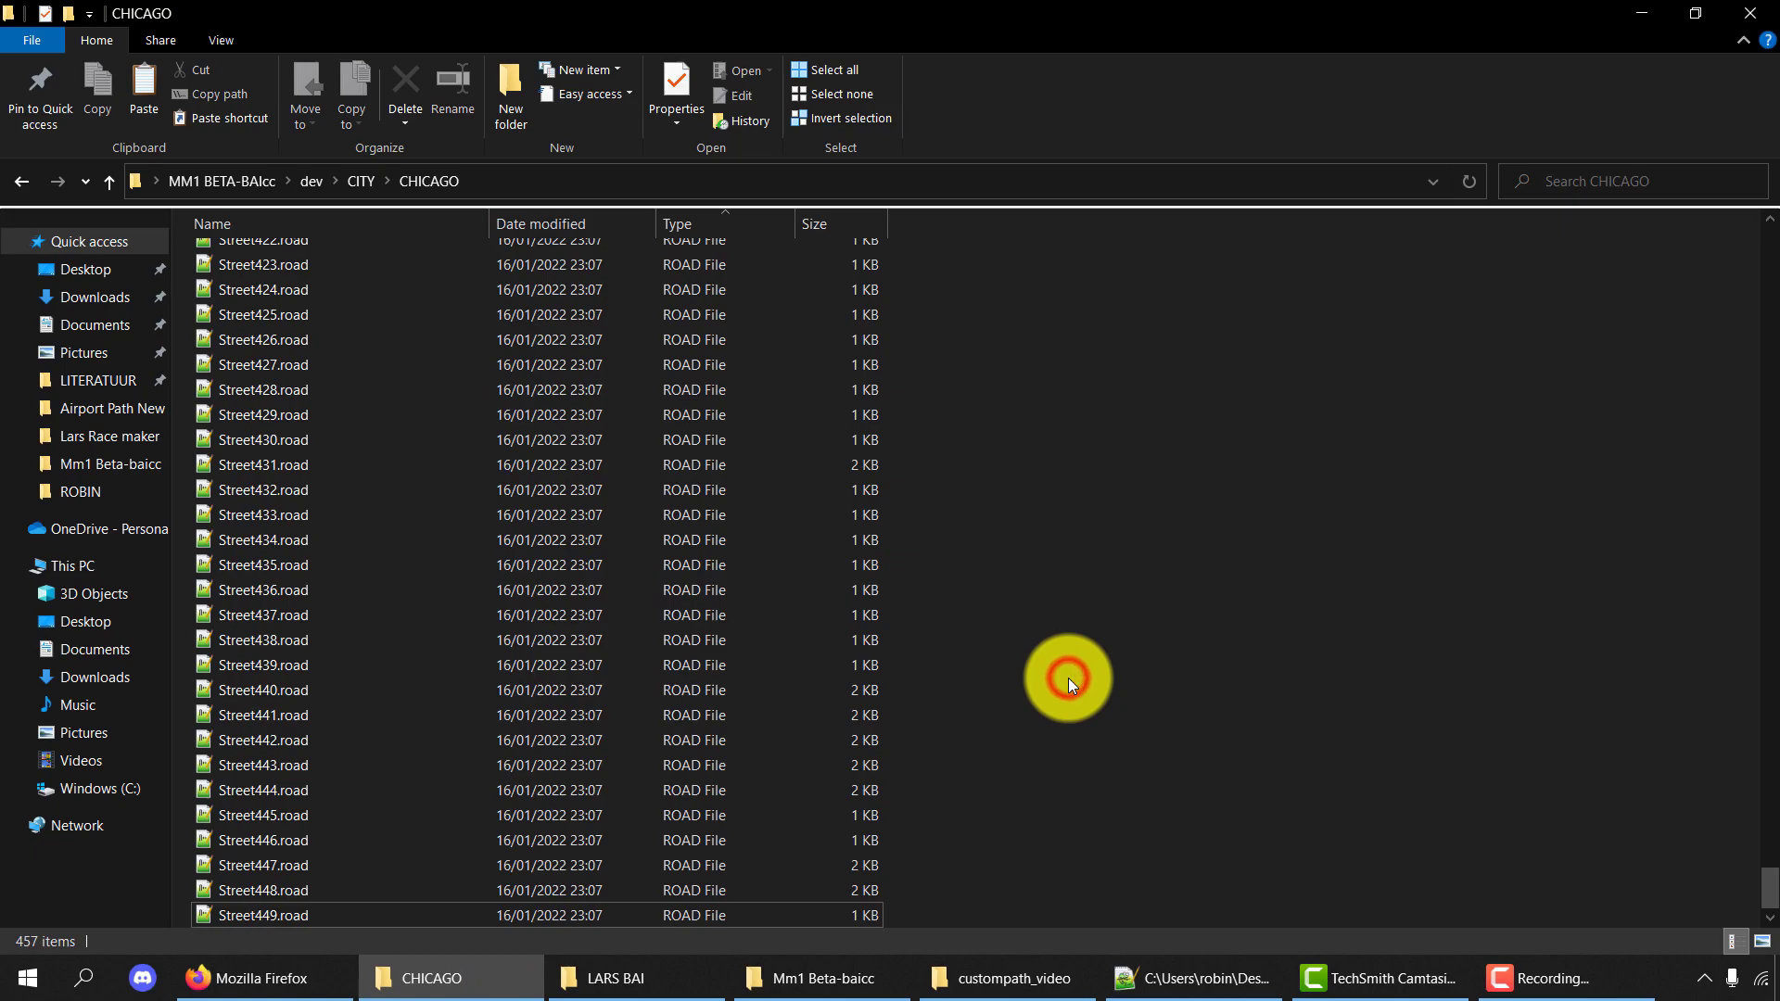
pyautogui.hotkey('ctrl', 'v')
# Open CHICAGO.map from the CHICAGO folder and duplicate the "Street0" entry on a new first line of the Street list.
pyautogui.moveTo(1766, 887); pyautogui.dragTo(1752, 222)
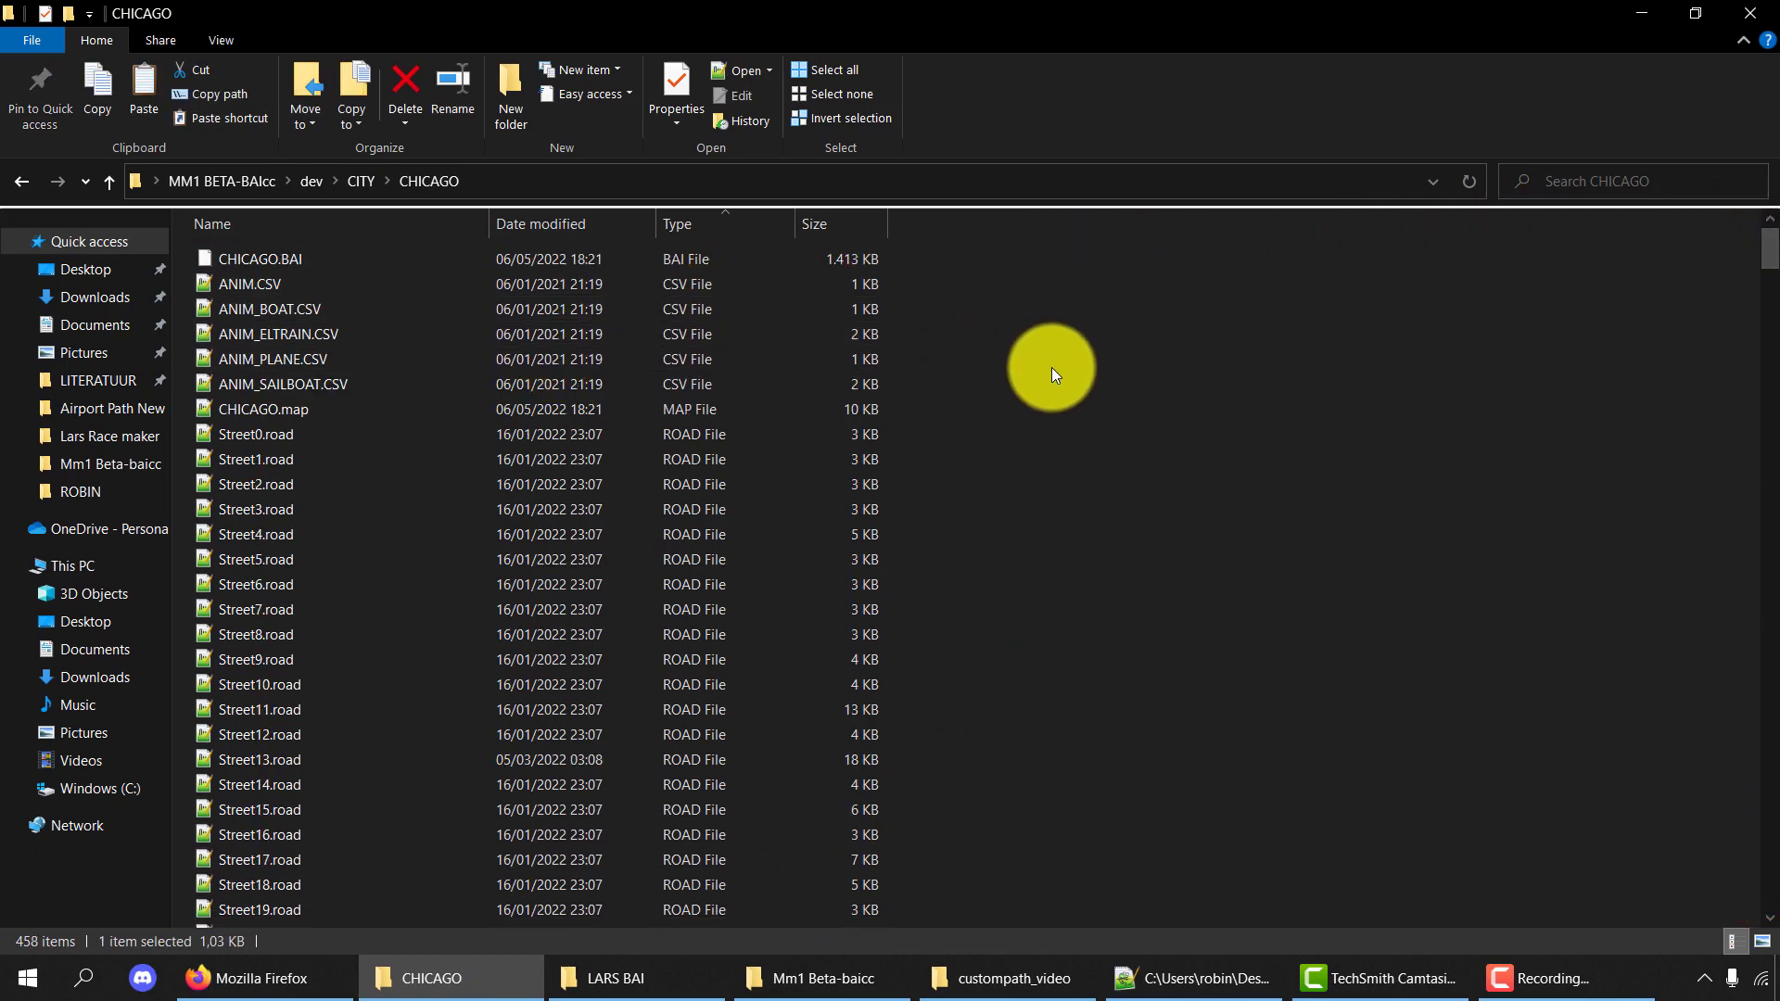
pyautogui.doubleClick(279, 417)
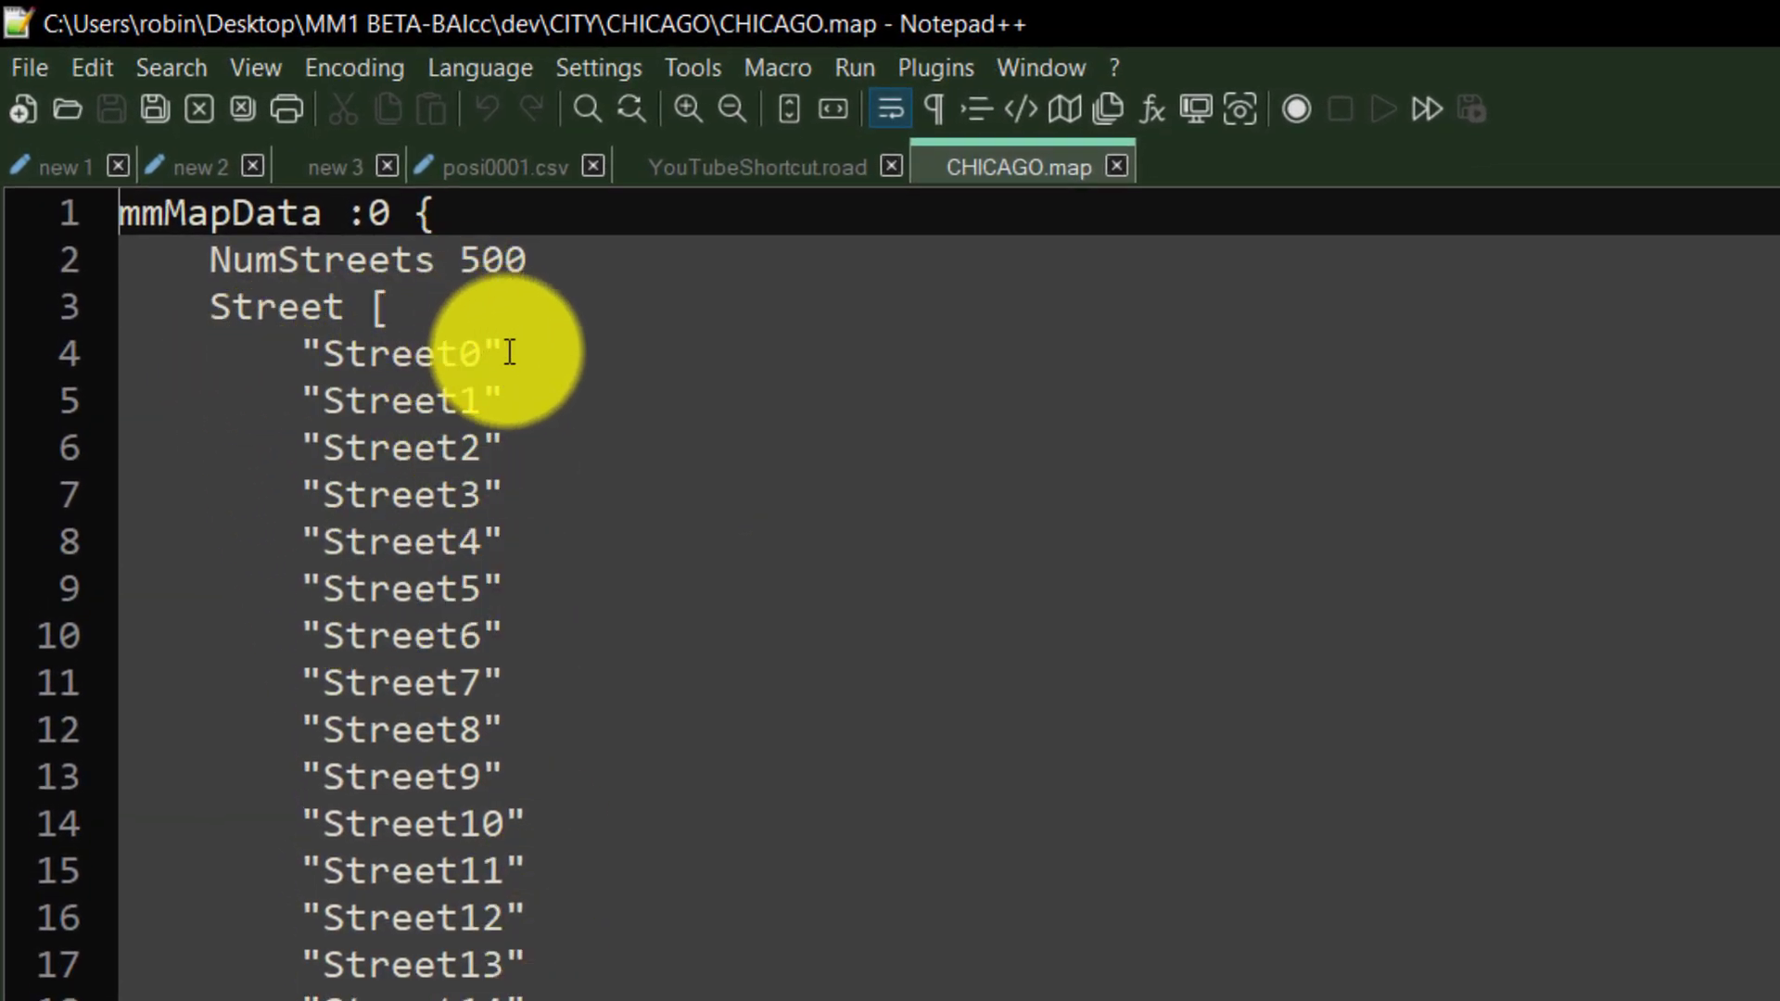
pyautogui.moveTo(504, 350); pyautogui.dragTo(310, 350)
pyautogui.click(434, 306)
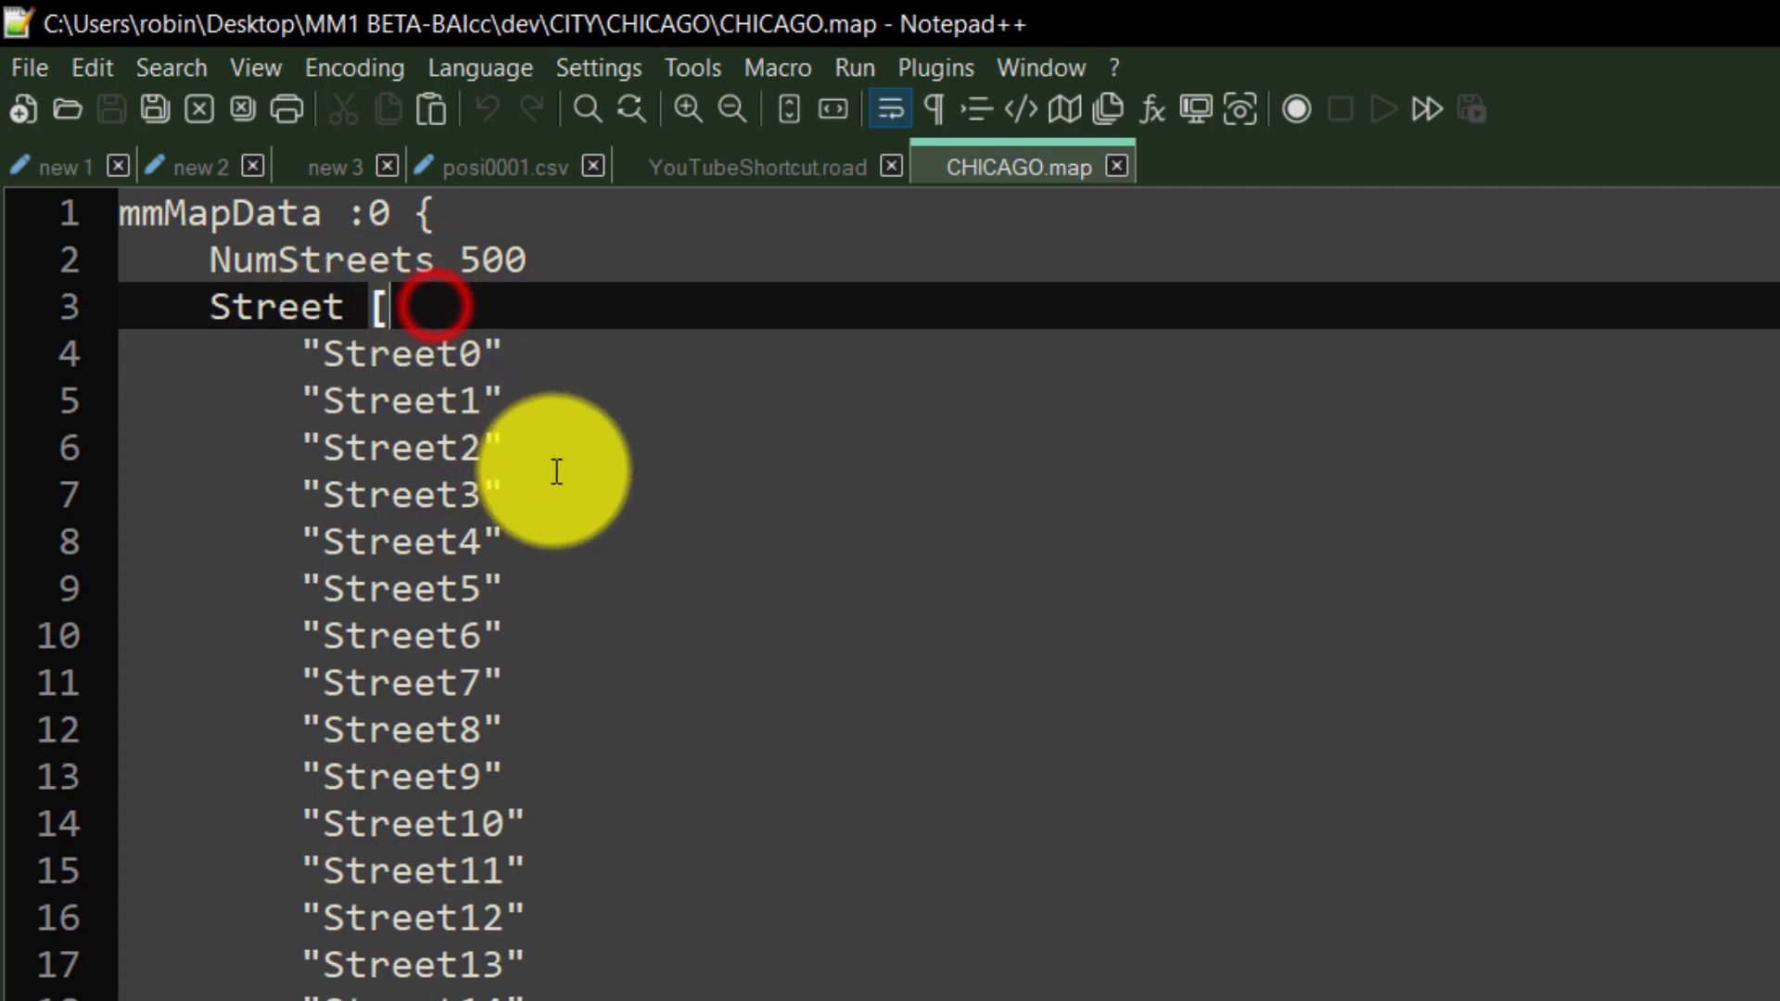
pyautogui.press('Return')
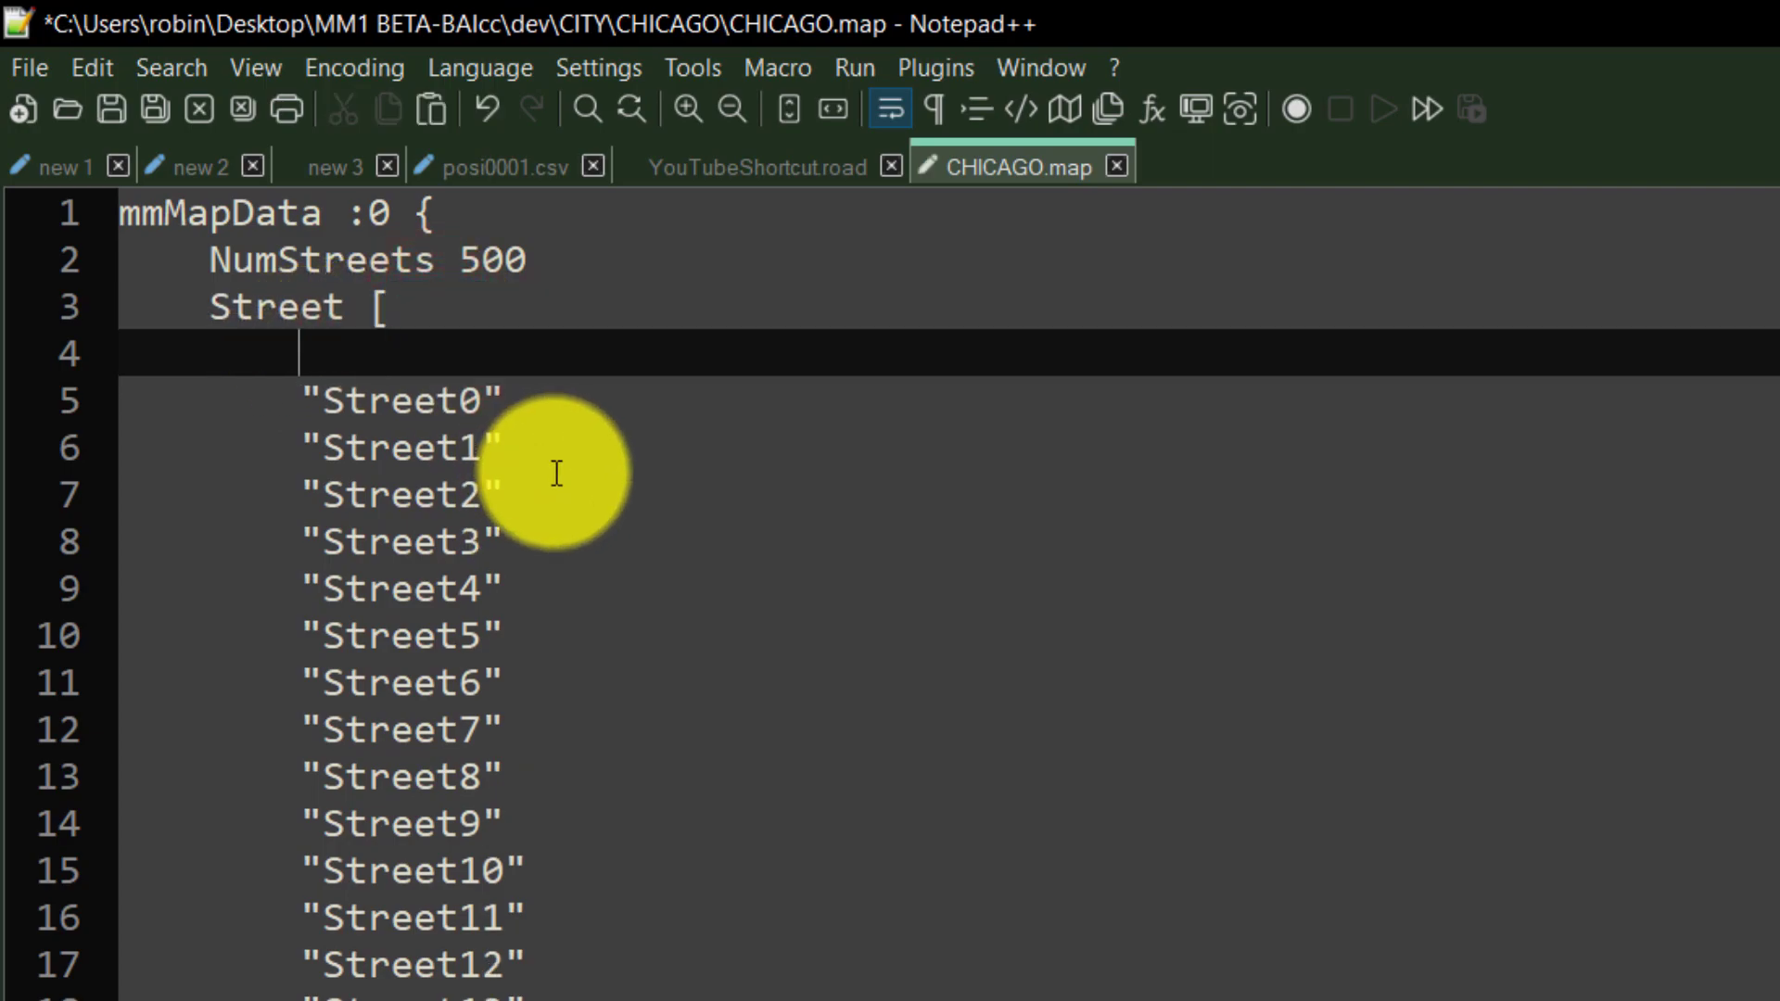
# Replace the name in the new first Street entry with YouTubeShortcut, copied from the road file's name.
pyautogui.moveTo(484, 352); pyautogui.dragTo(369, 354)
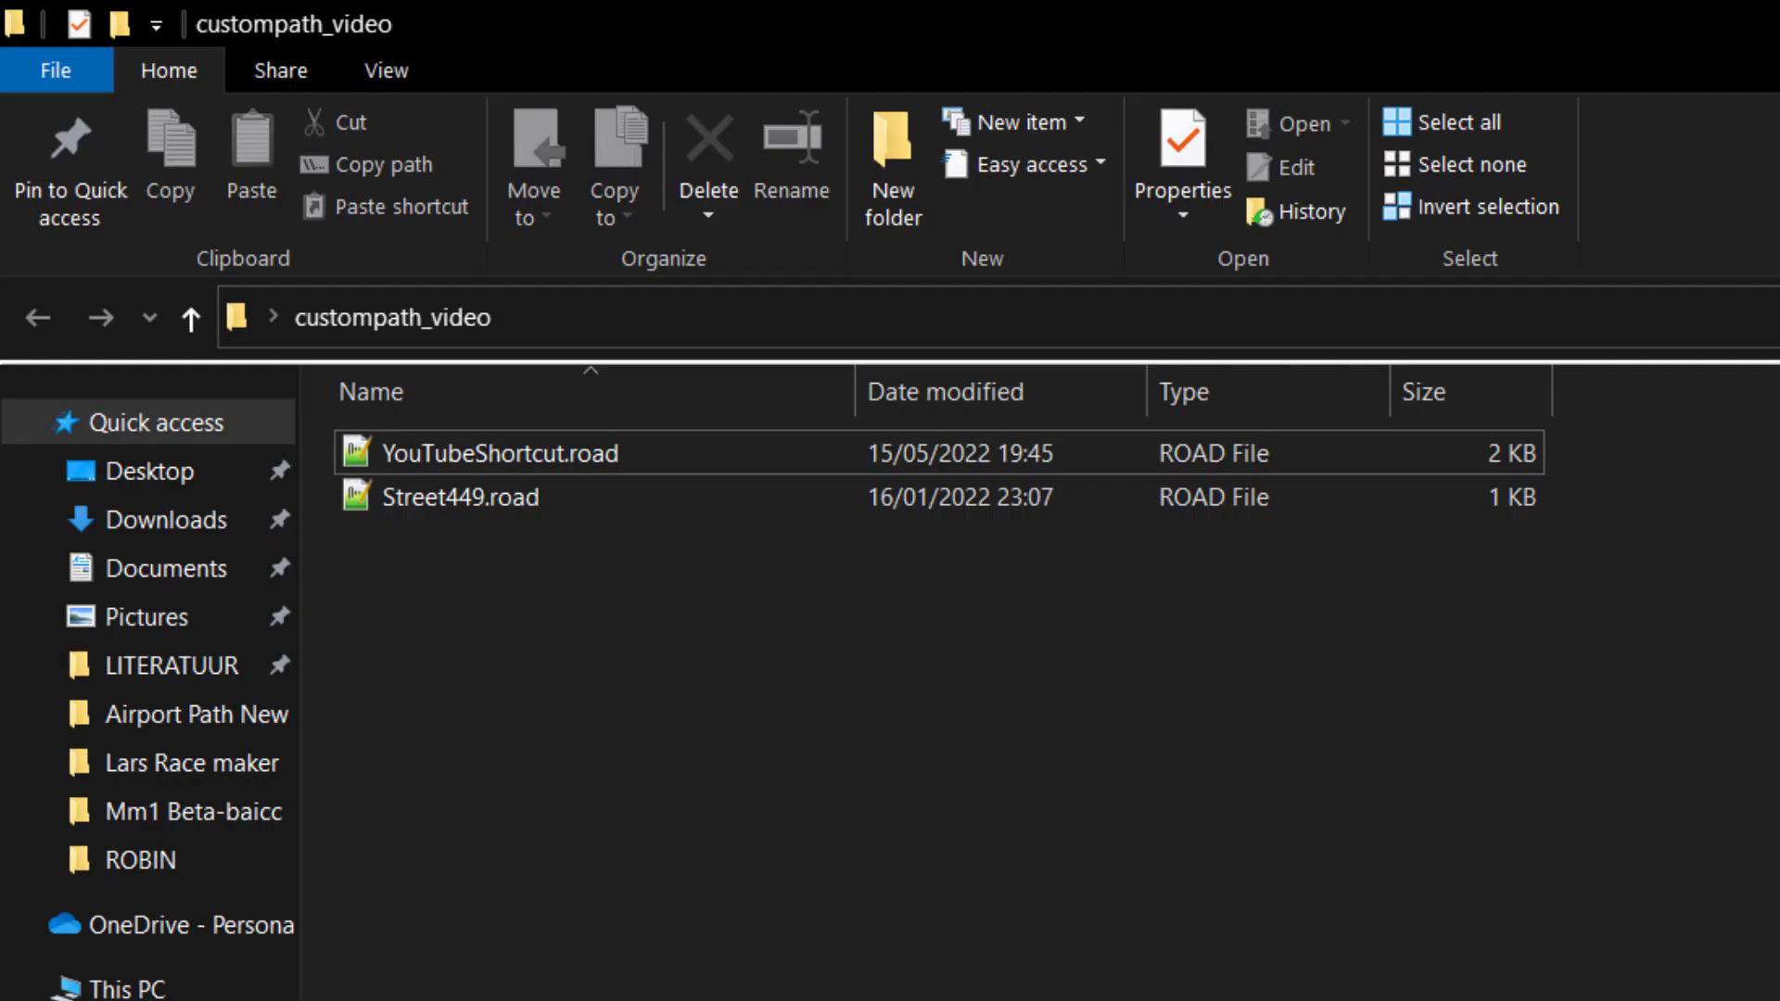
pyautogui.click(1013, 926)
pyautogui.click(599, 448)
pyautogui.click(599, 448)
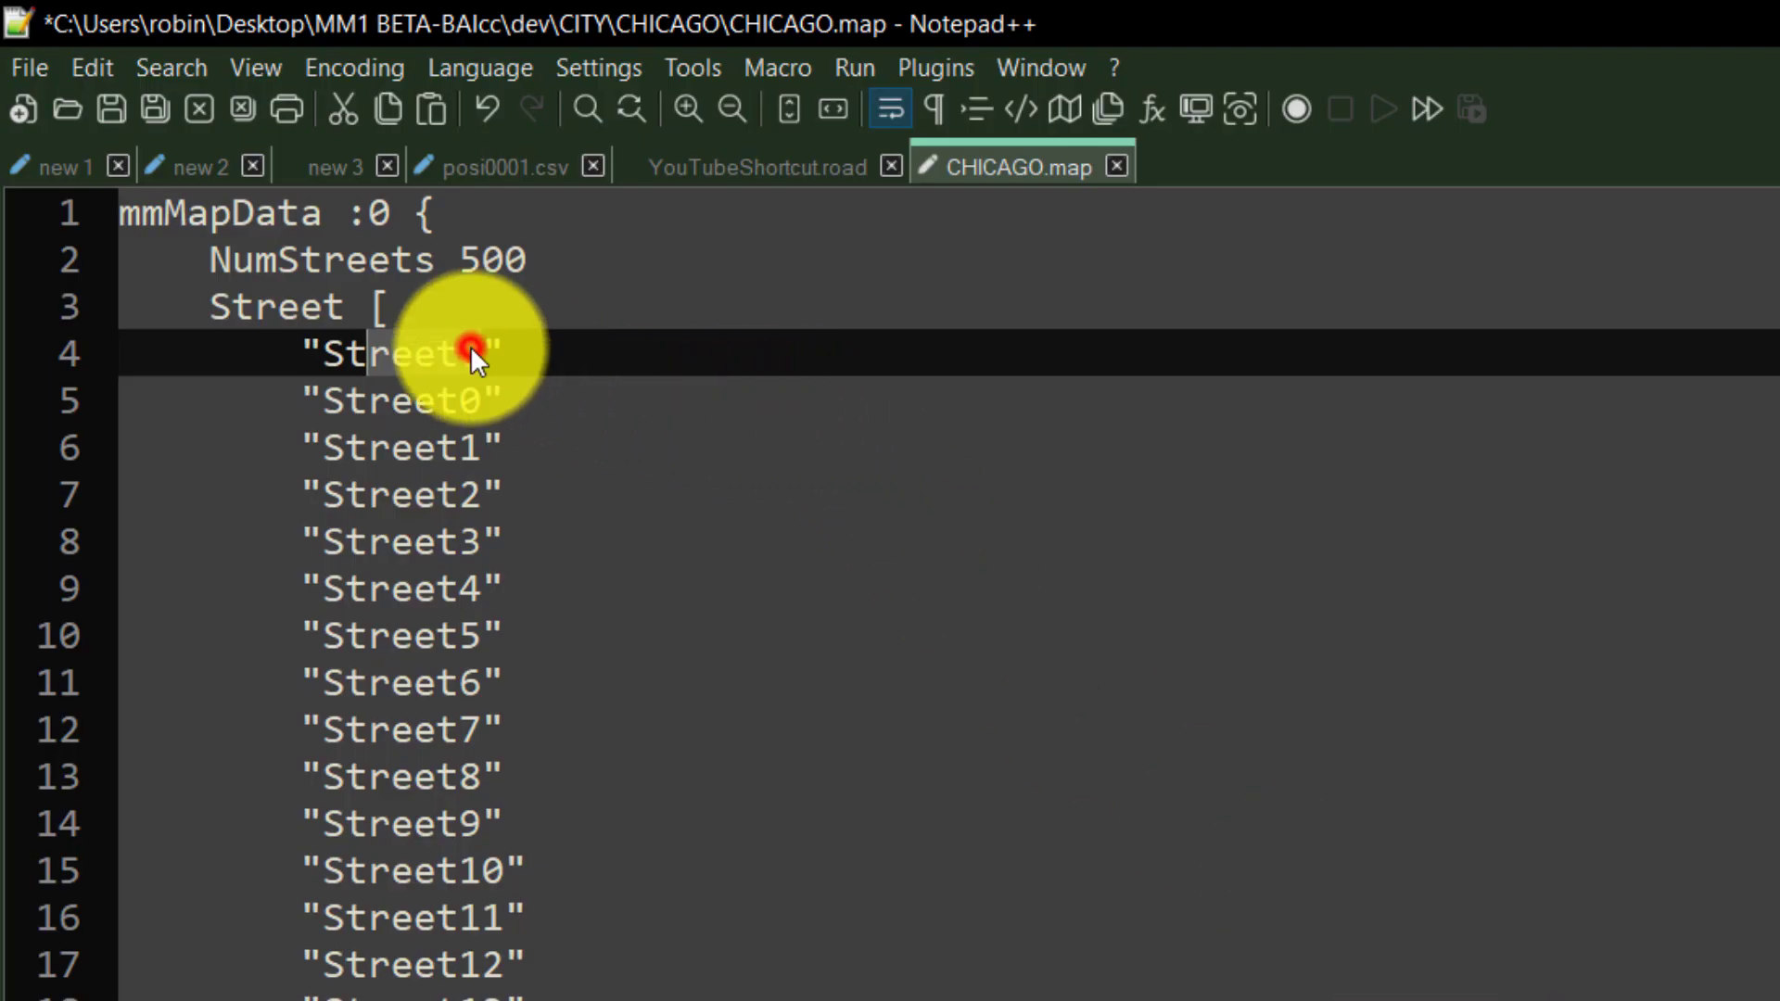
pyautogui.moveTo(473, 347); pyautogui.dragTo(320, 348)
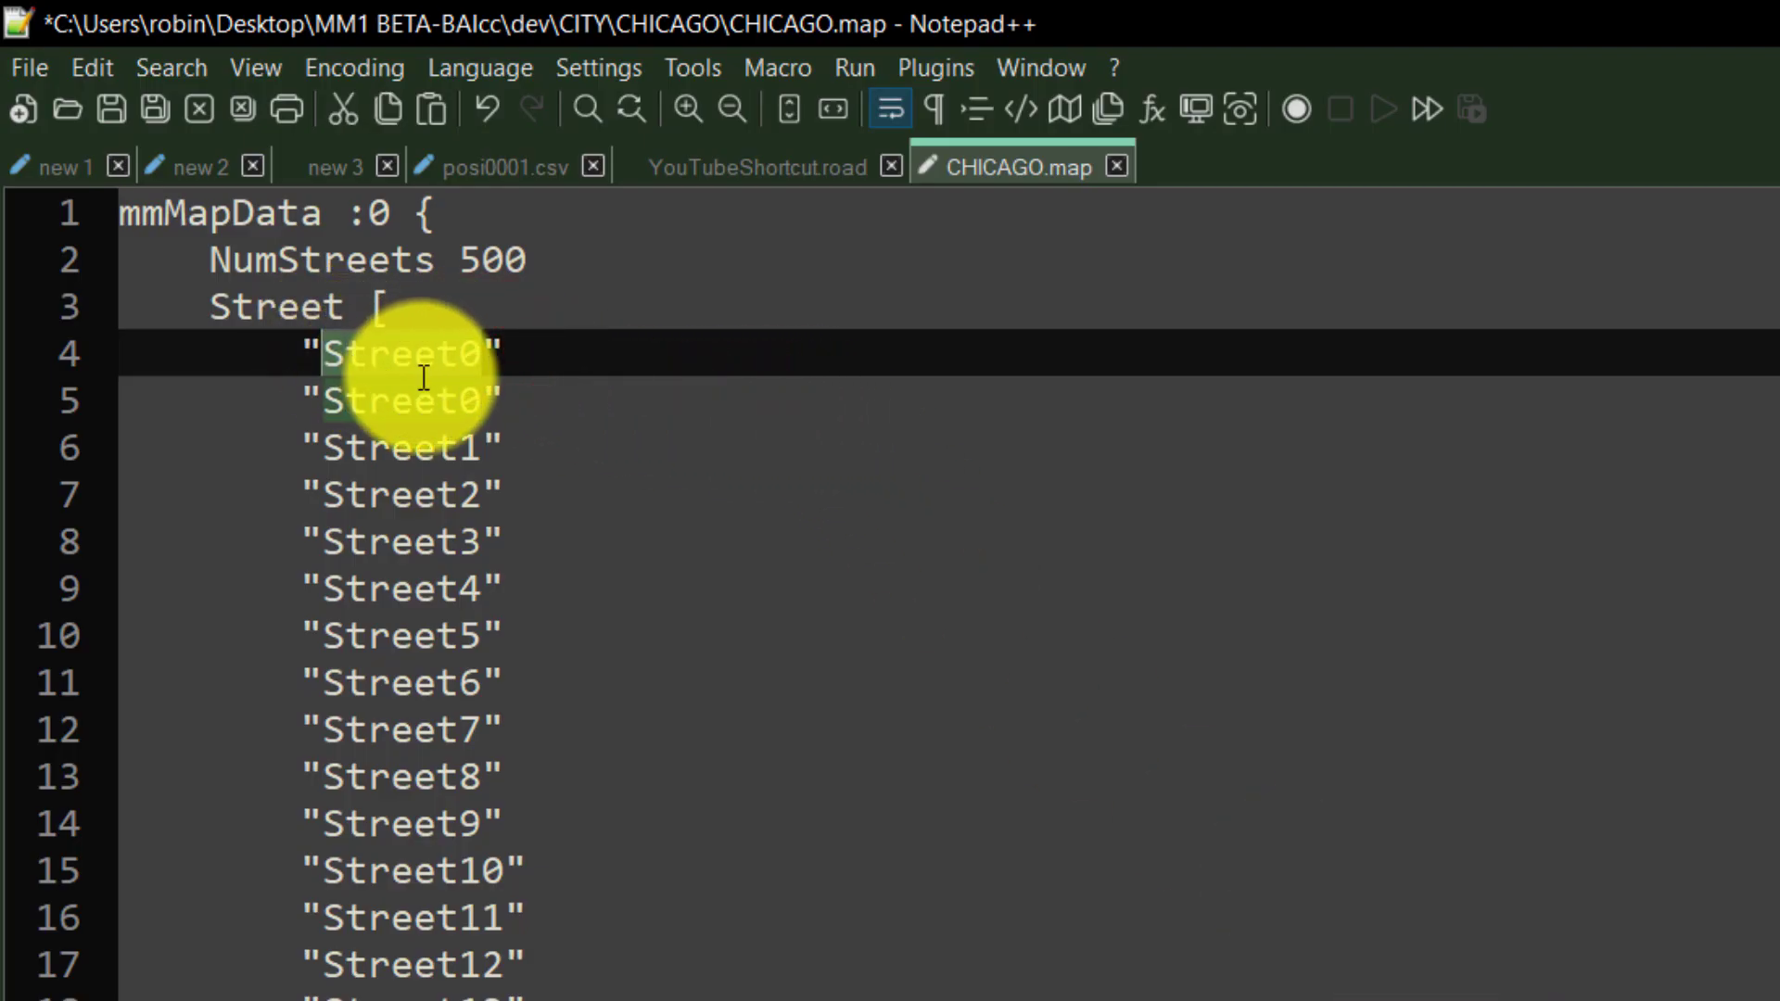
pyautogui.hotkey('ctrl', 'v')
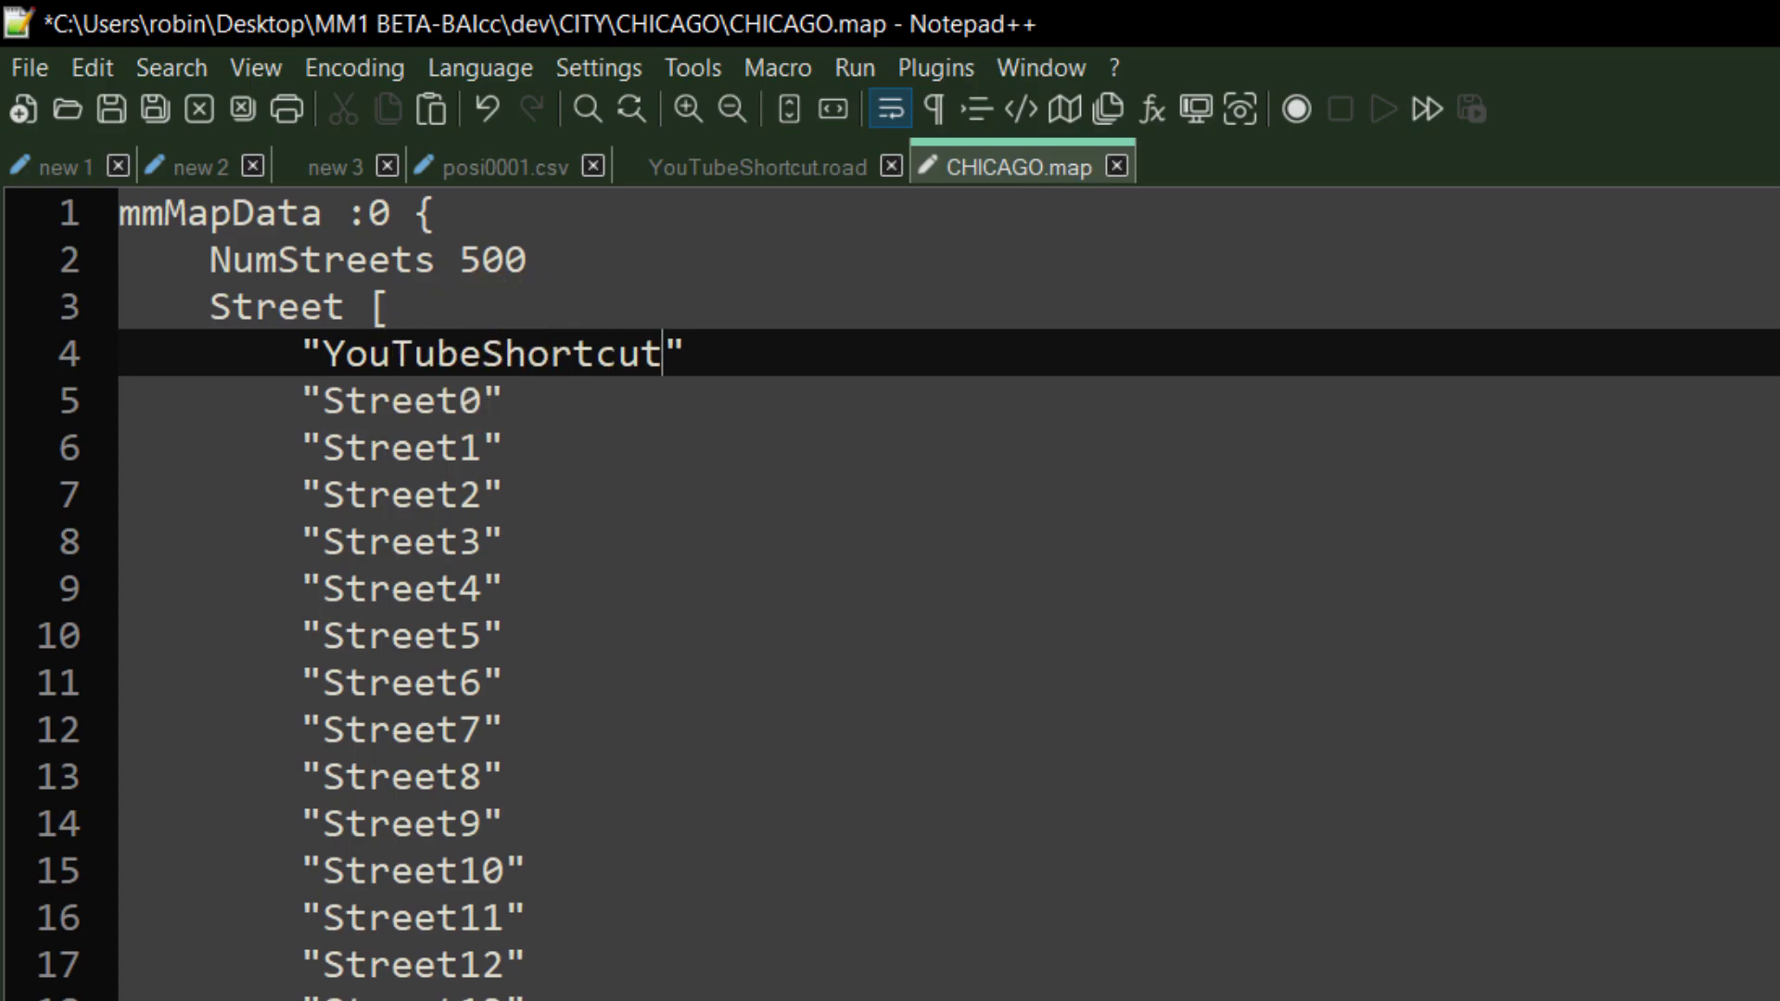
# Look through the Street list and save CHICAGO.map with the new entry.
pyautogui.scroll(-20, 946, 594)
pyautogui.scroll(20, 945, 593)
pyautogui.scroll(20, 945, 593)
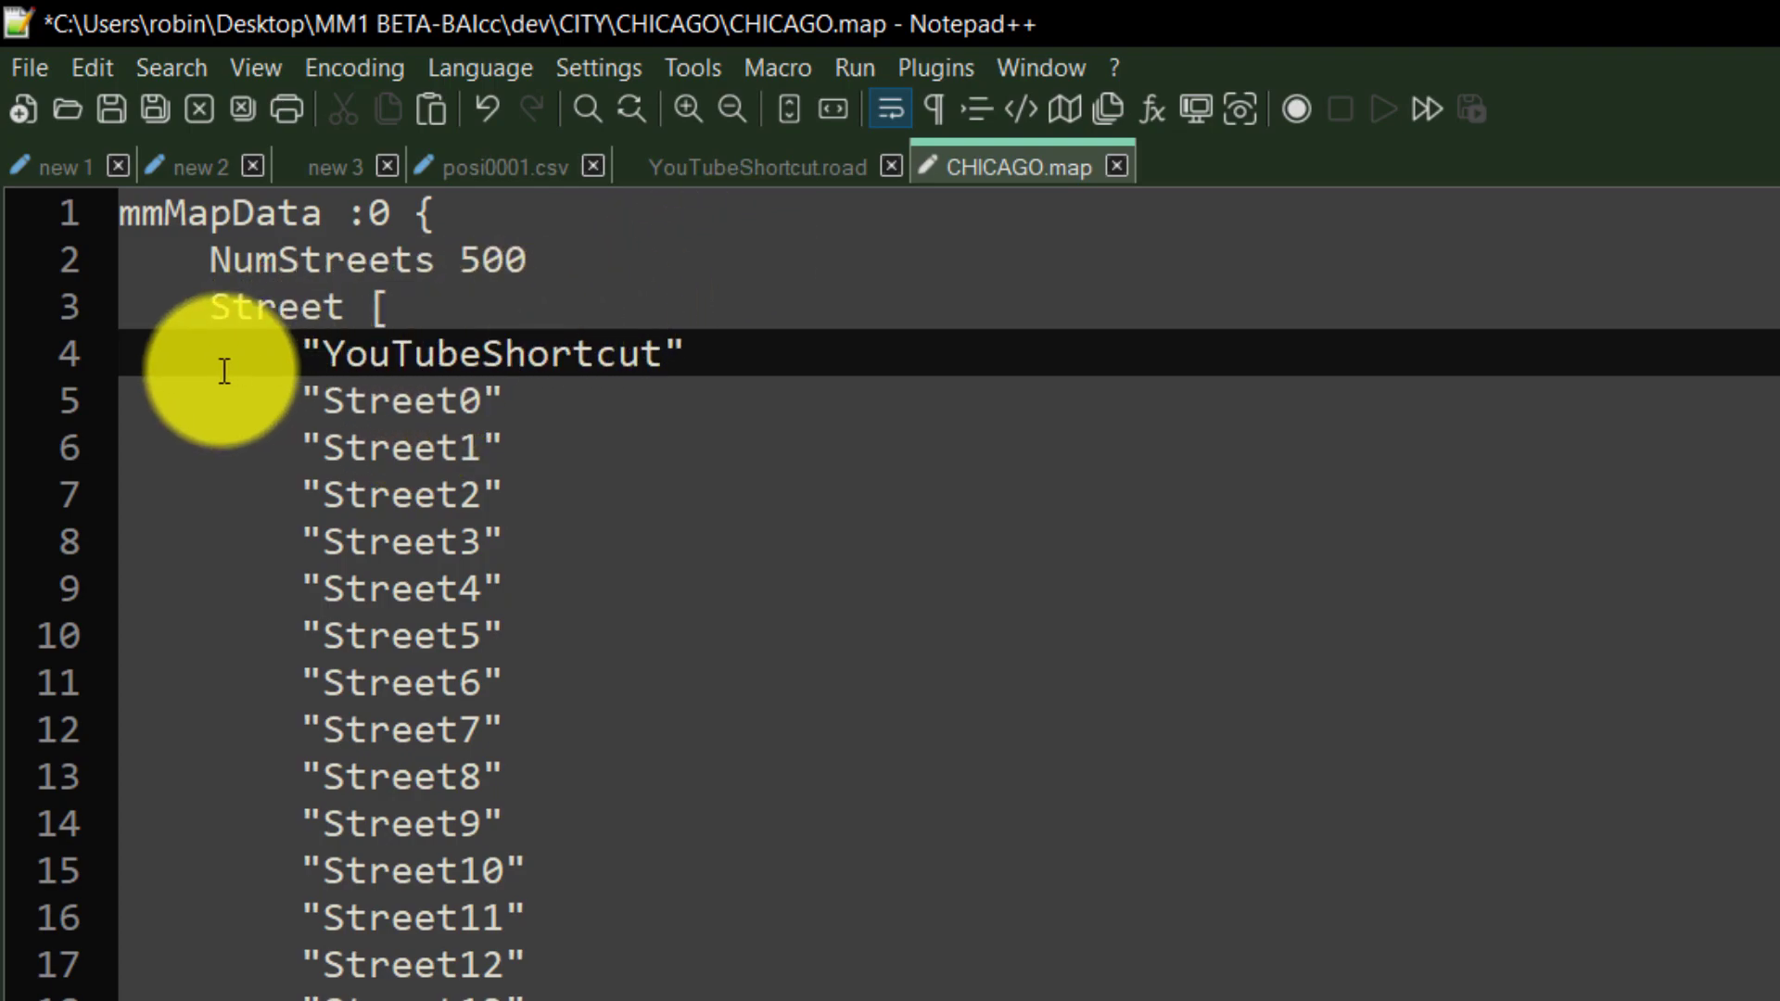
pyautogui.click(1311, 349)
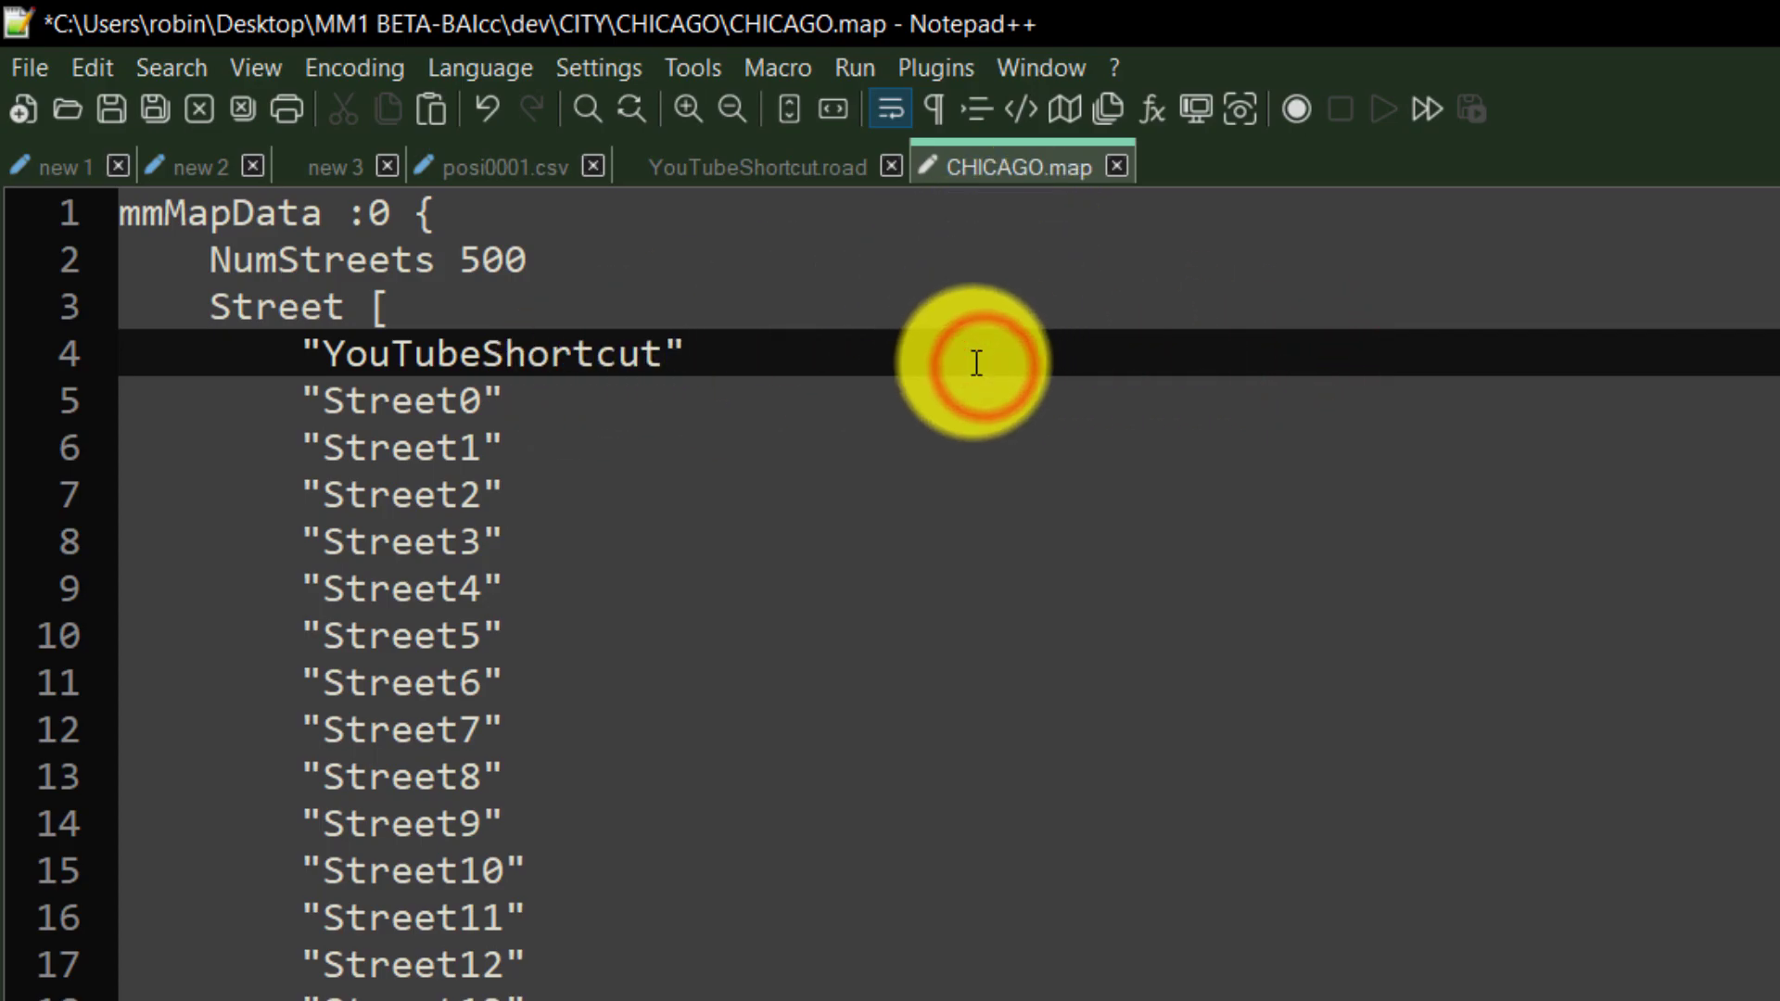
pyautogui.hotkey('ctrl', 's')
# Review the Street list in CHICAGO.map against the lane settings and vertex rows in YouTubeShortcut.road.
pyautogui.click(1636, 13)
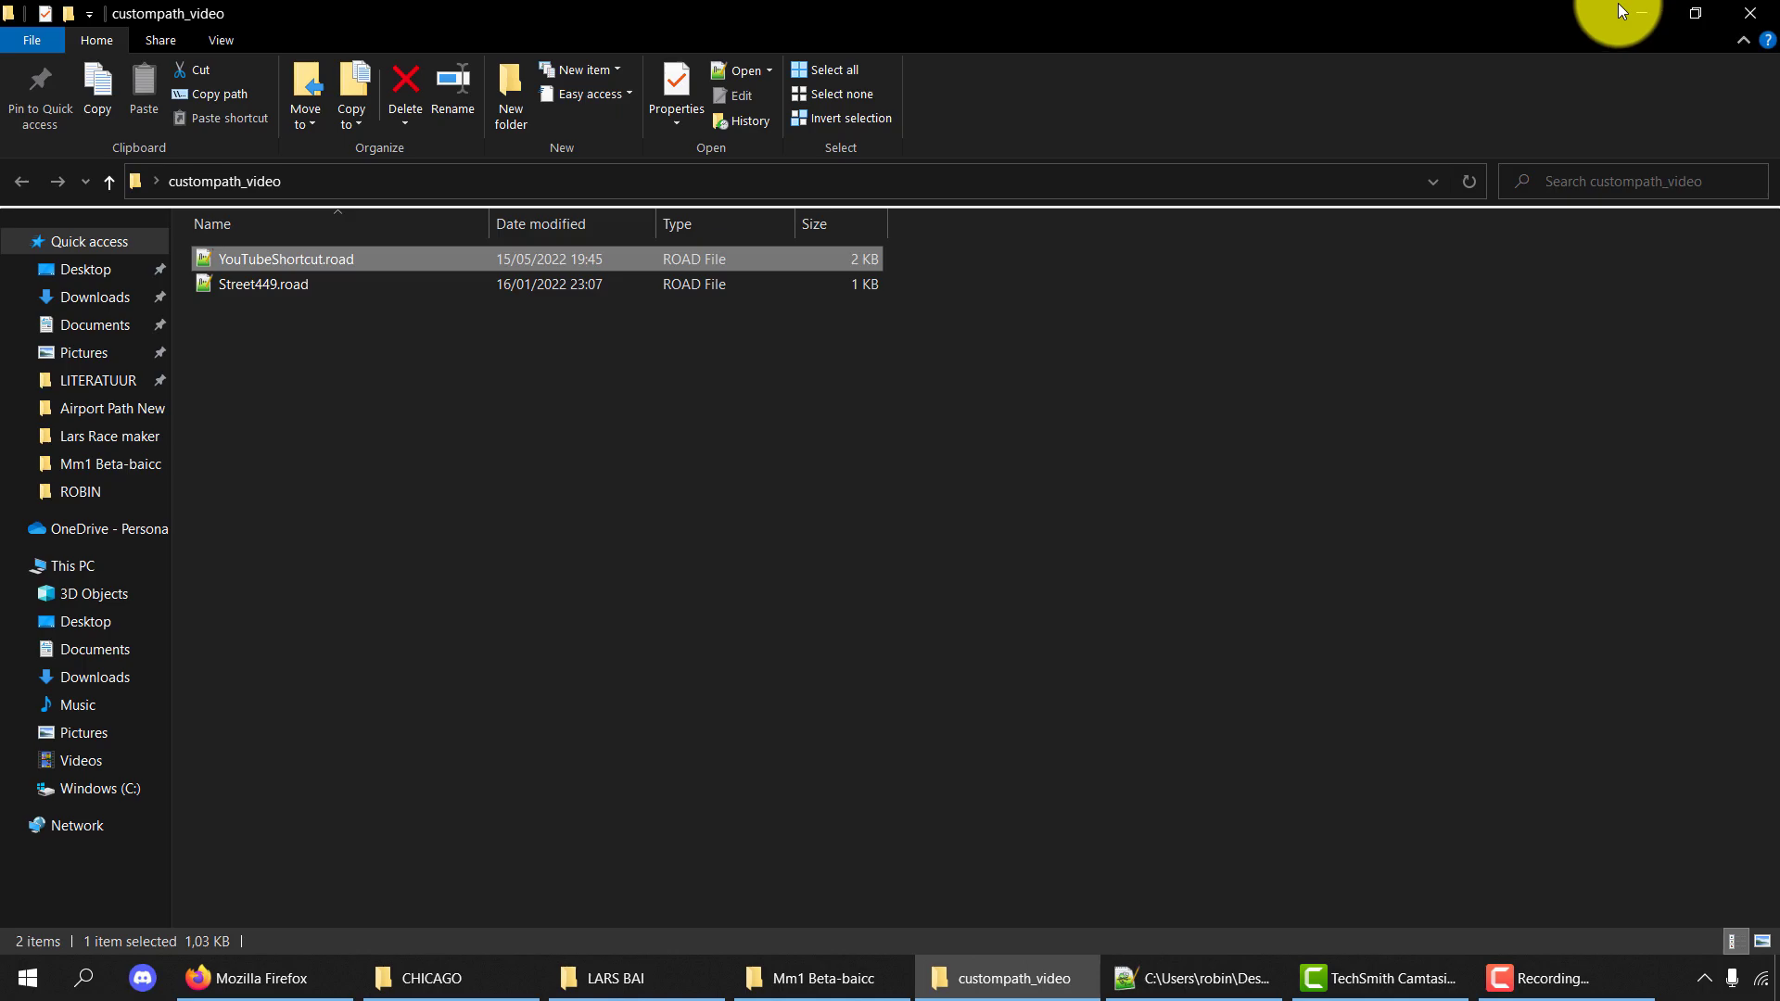
pyautogui.click(1264, 973)
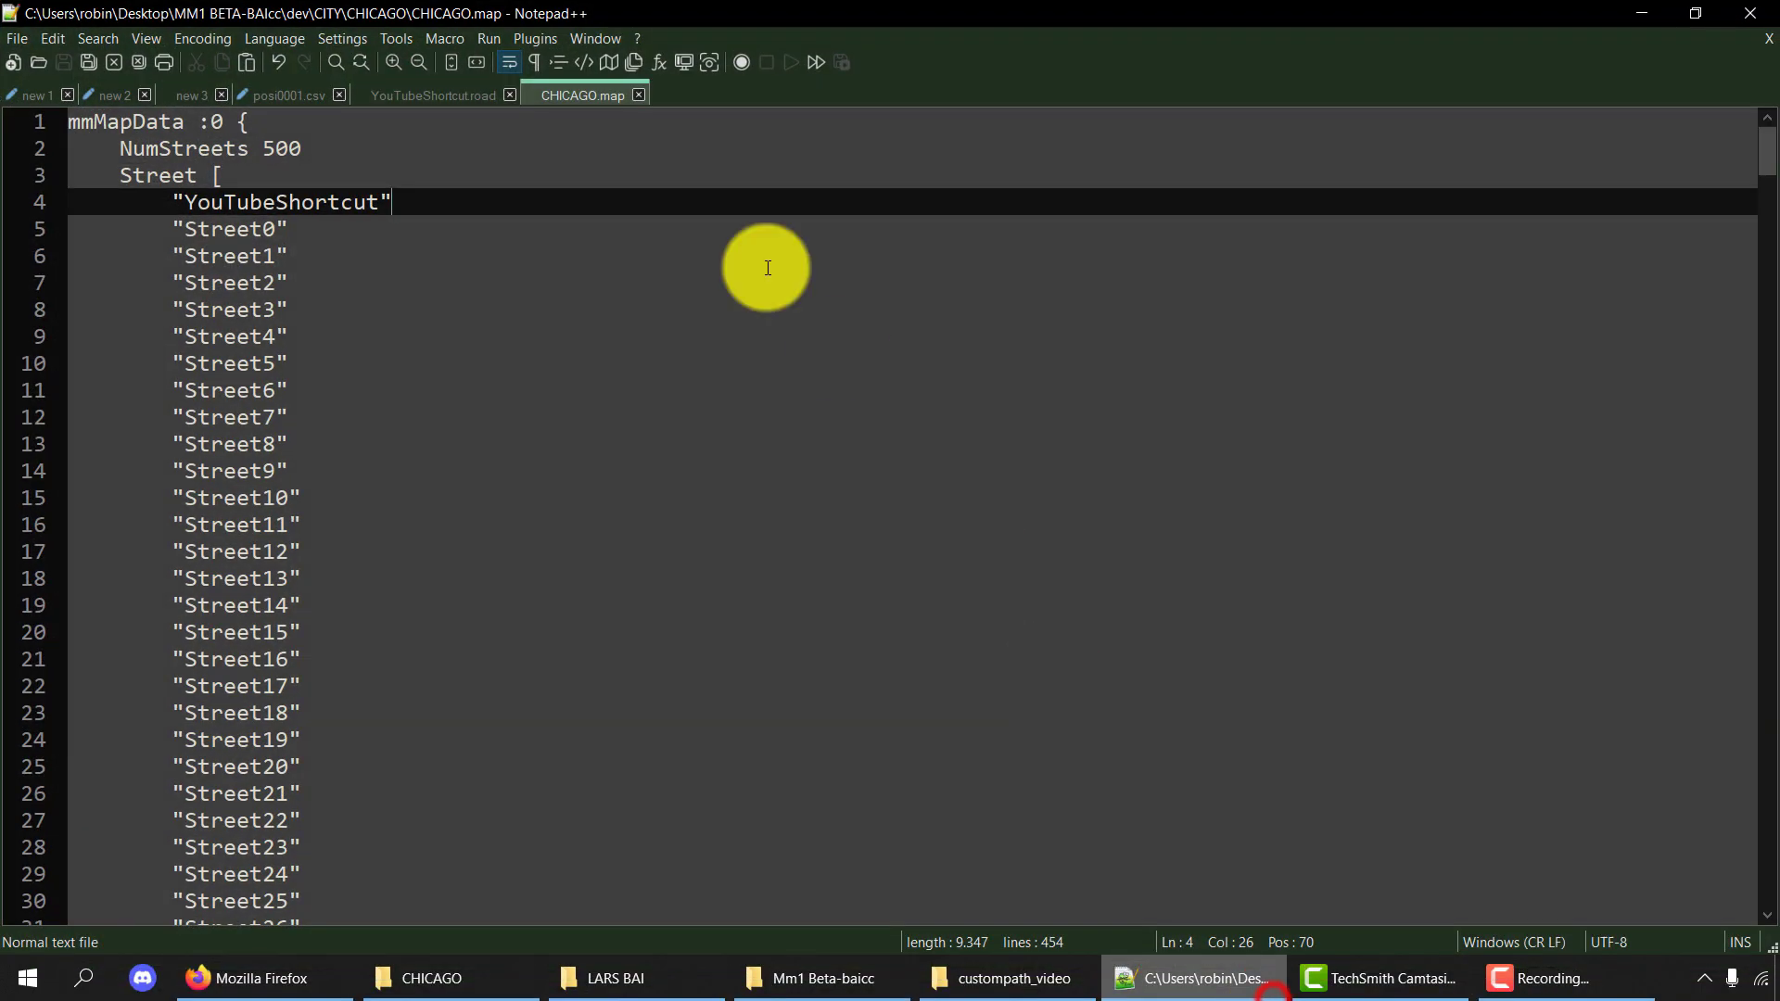
pyautogui.click(458, 97)
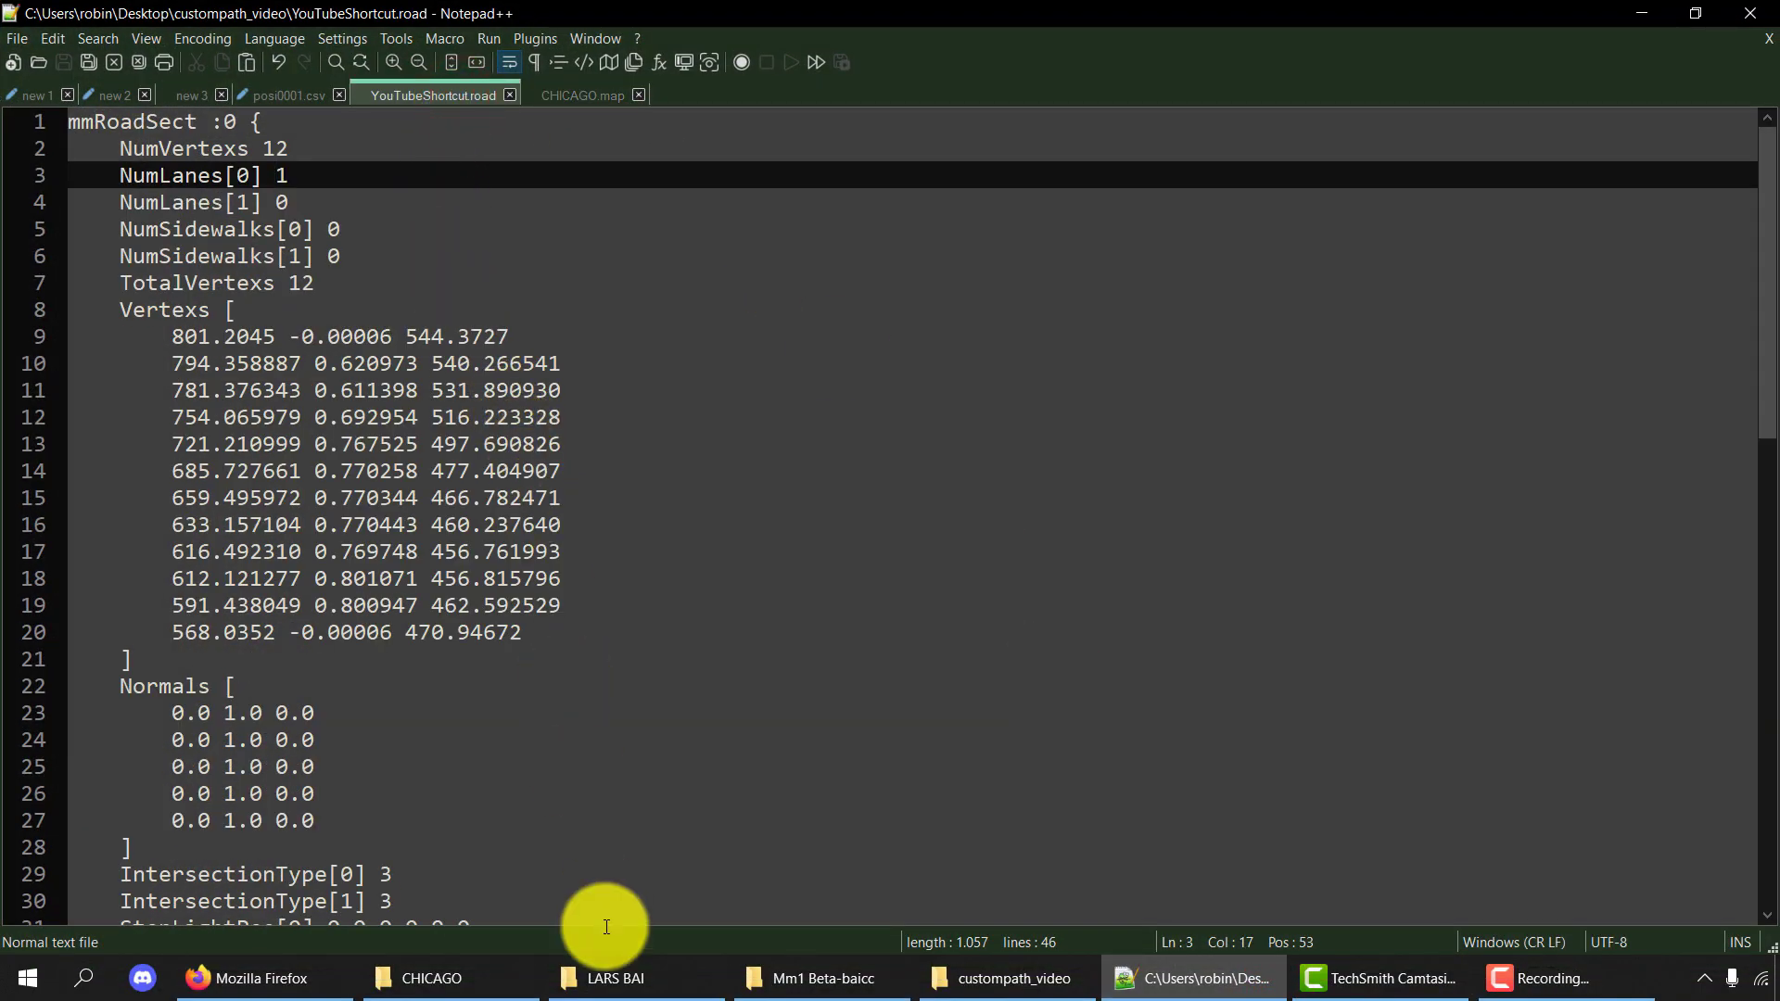
pyautogui.click(463, 975)
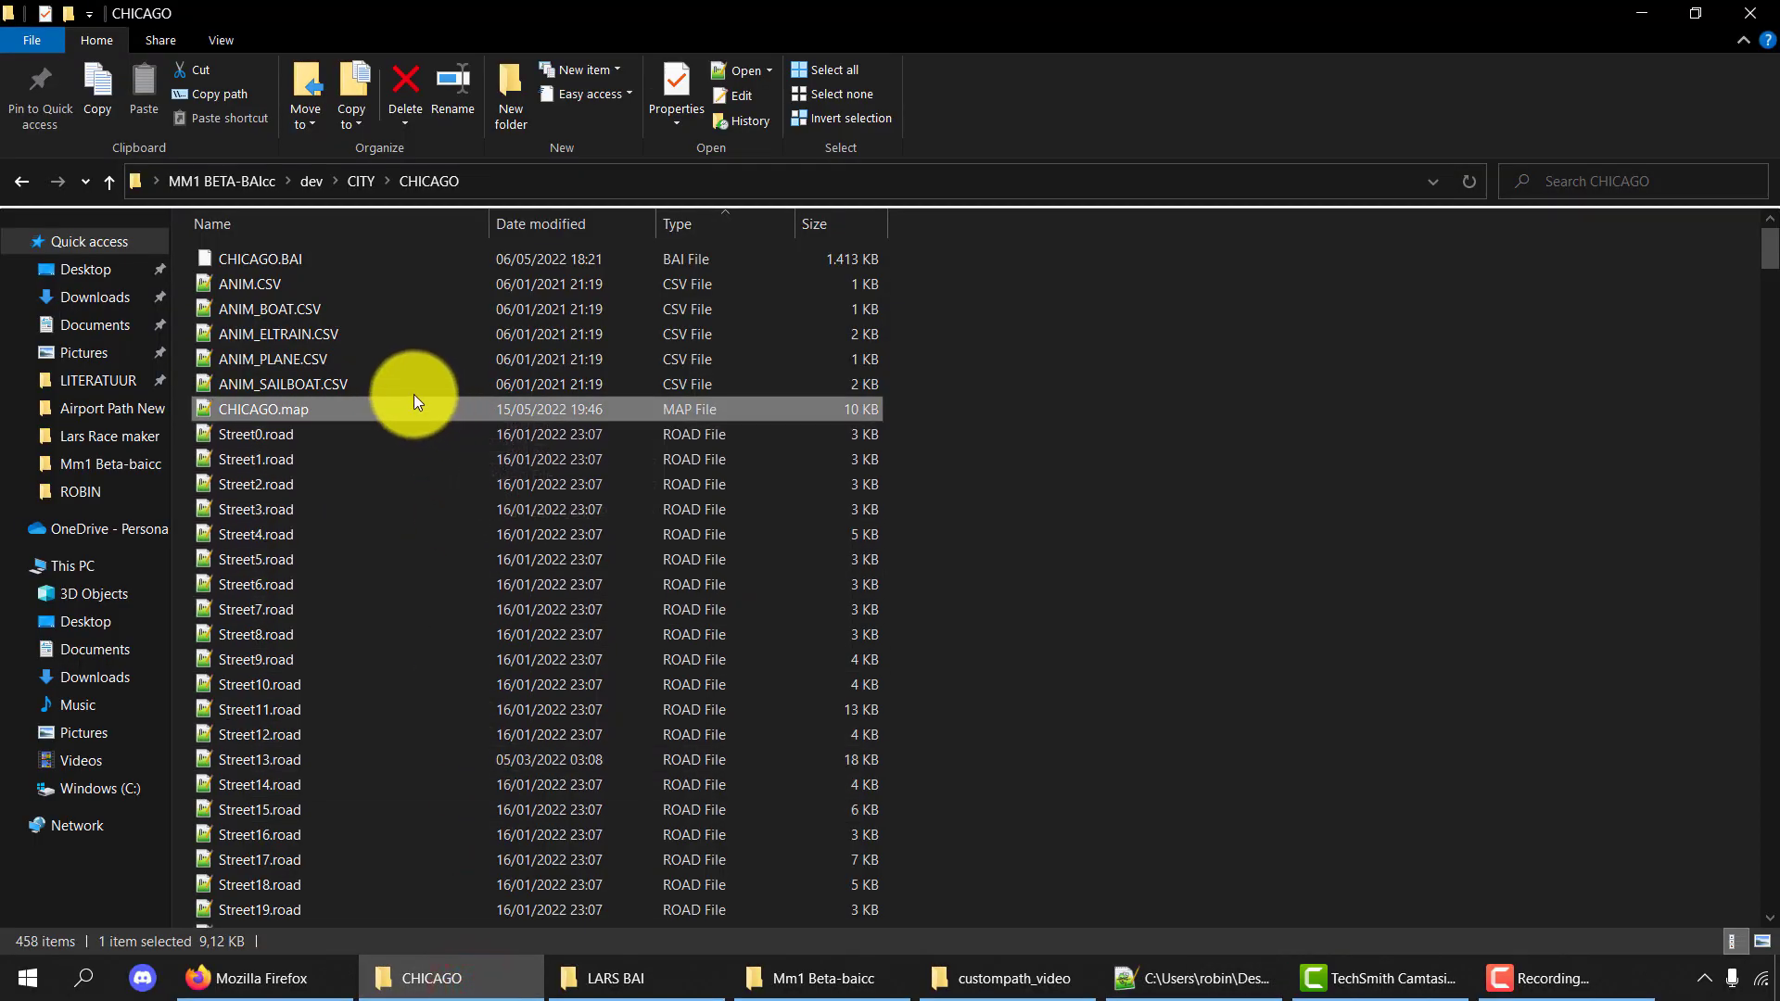
pyautogui.click(1192, 975)
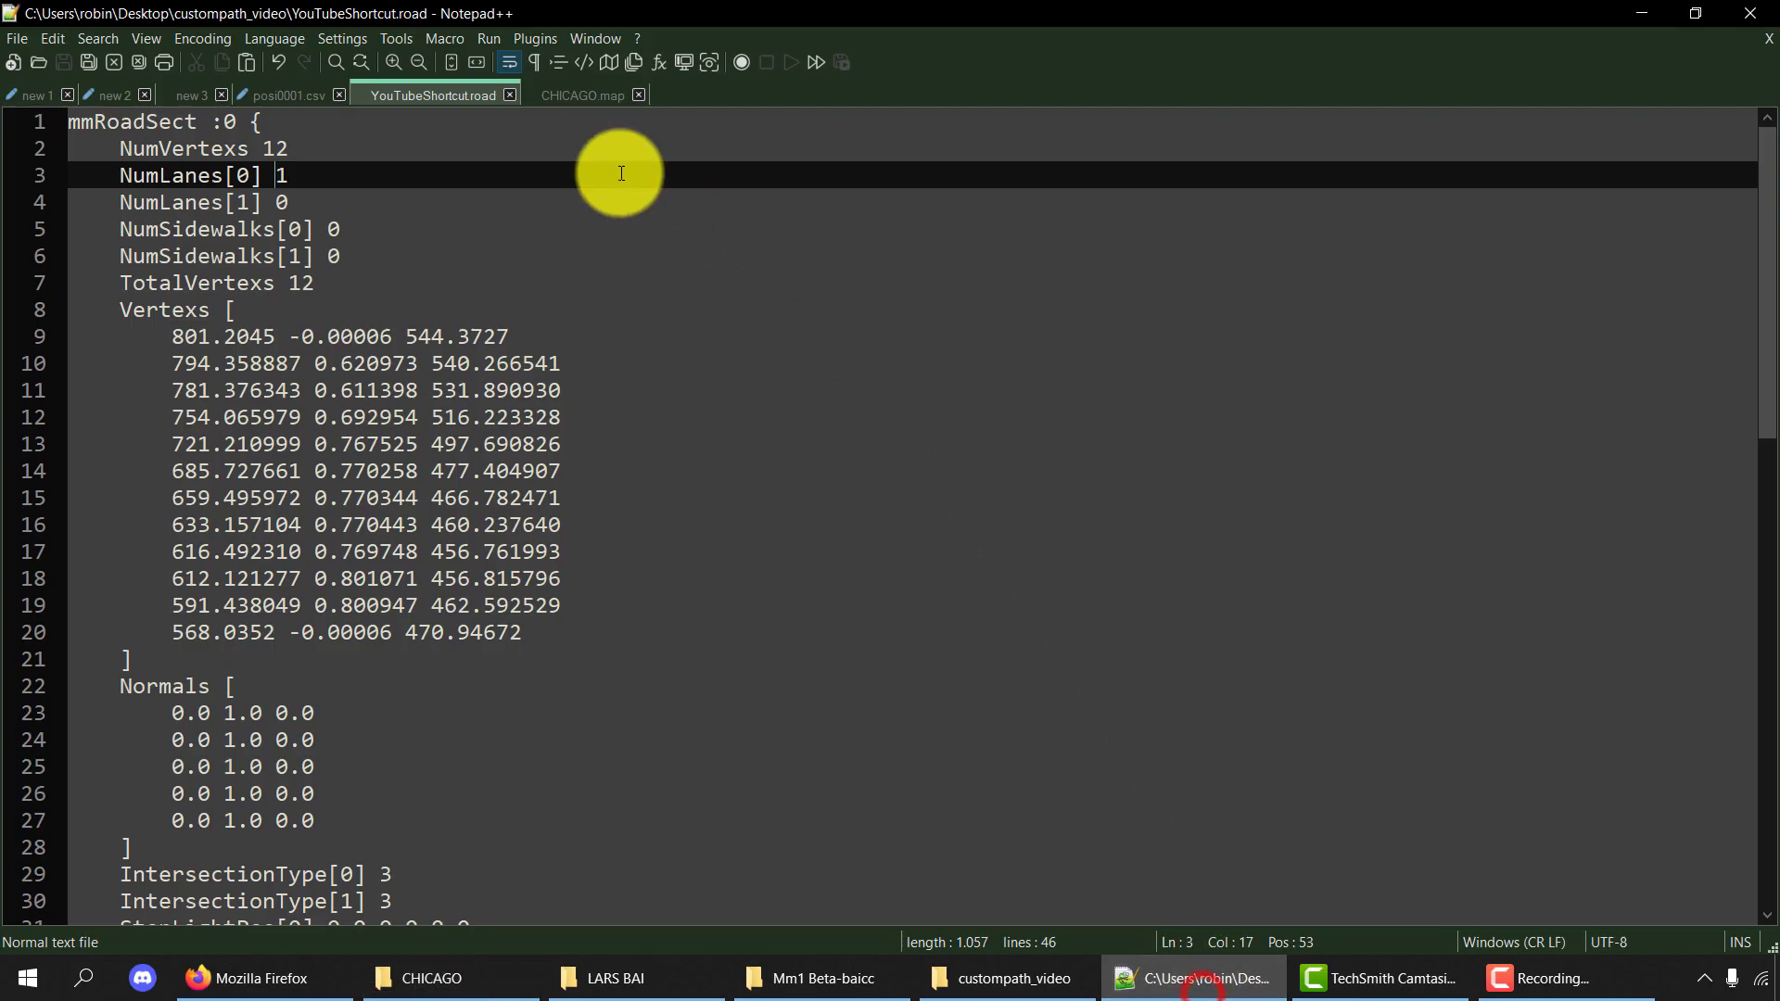
pyautogui.click(569, 98)
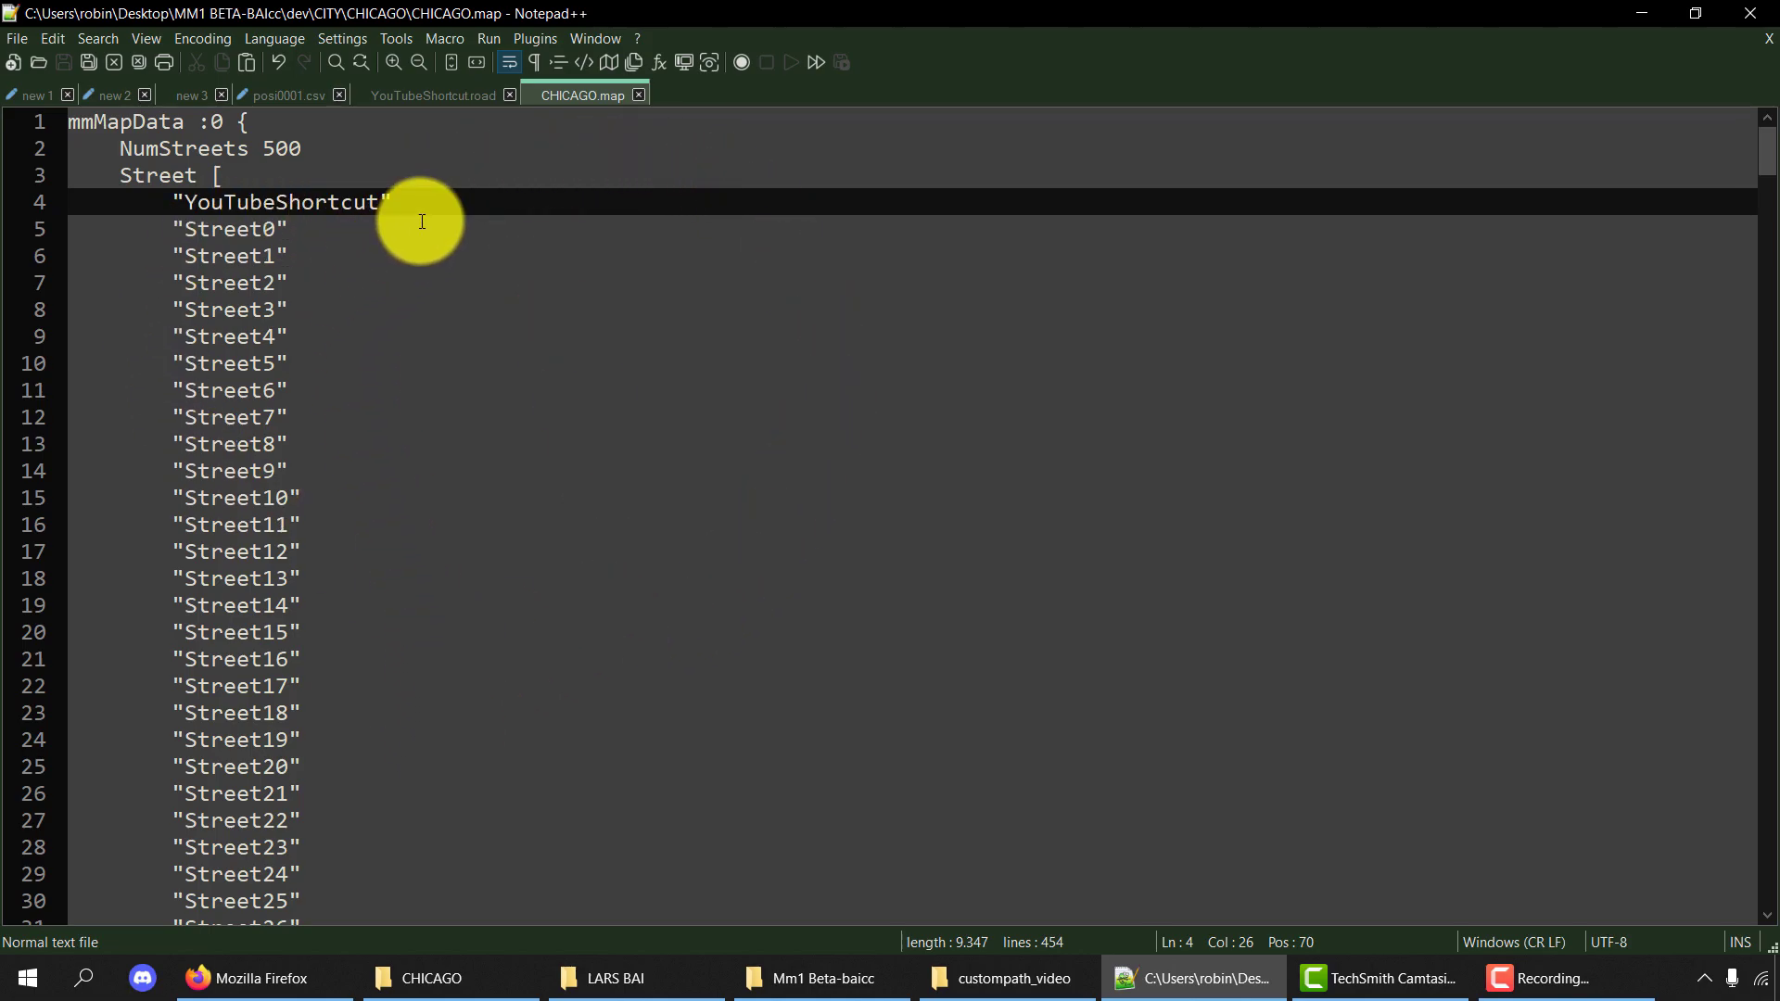
pyautogui.click(452, 96)
pyautogui.moveTo(175, 338); pyautogui.dragTo(636, 634)
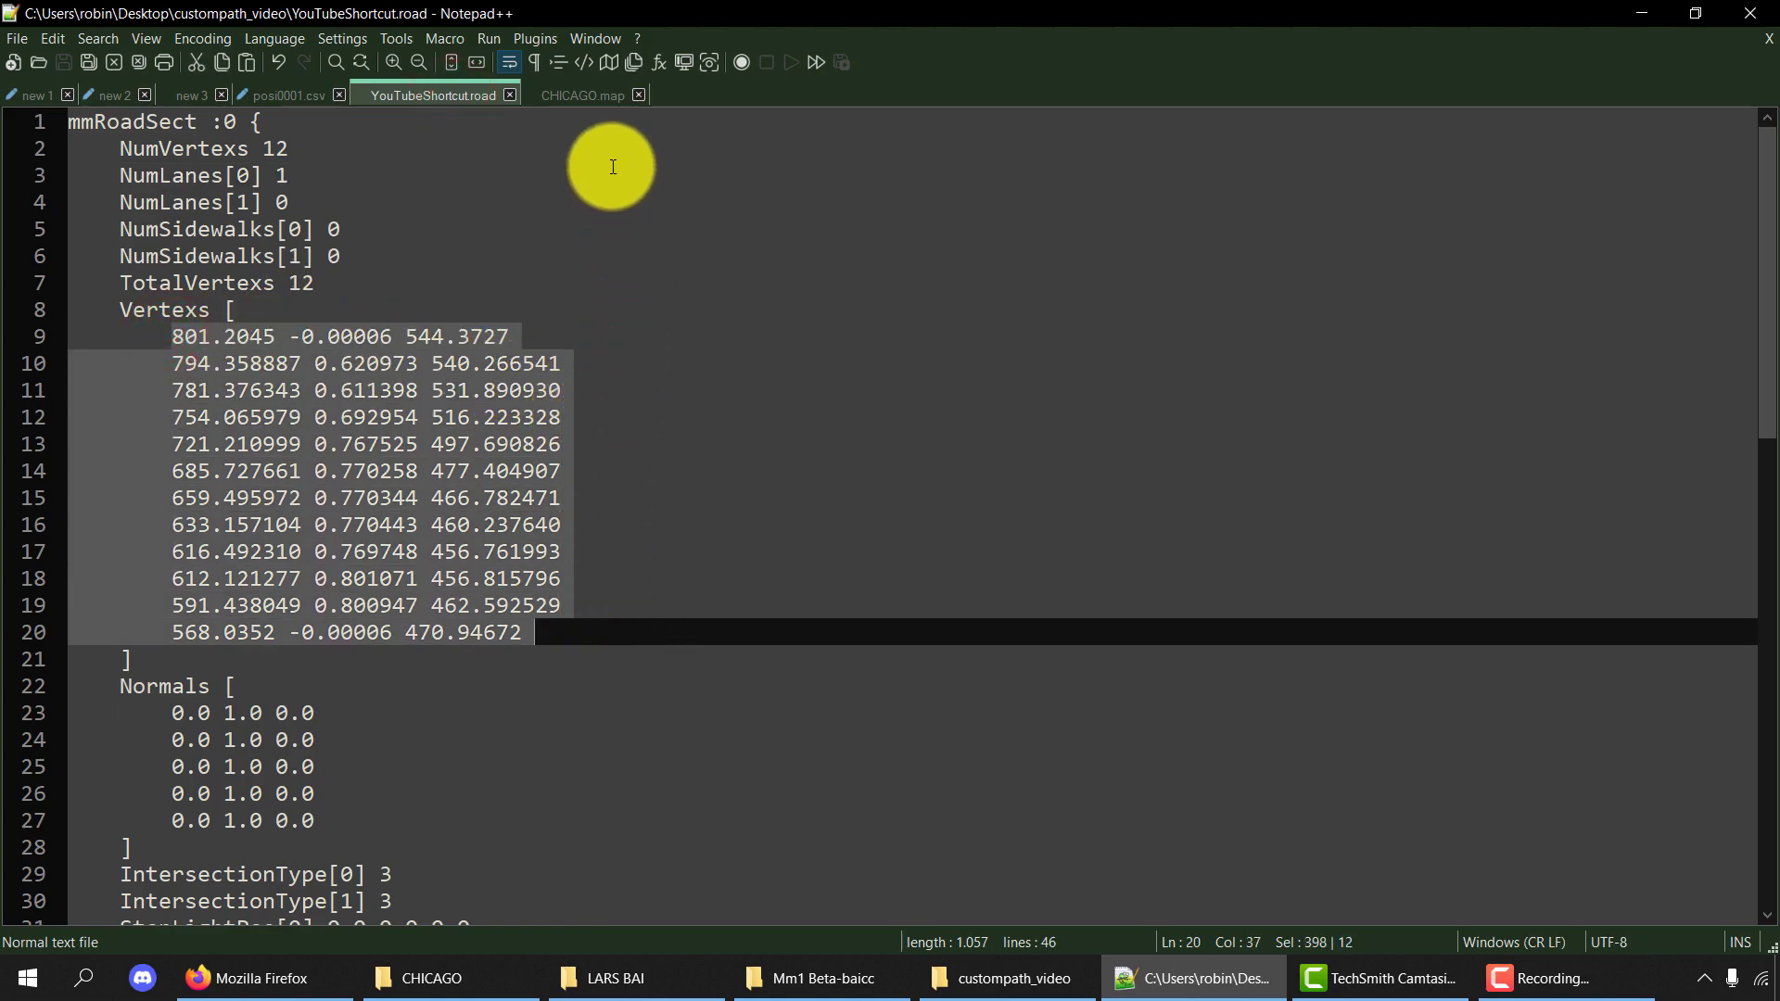
pyautogui.click(586, 102)
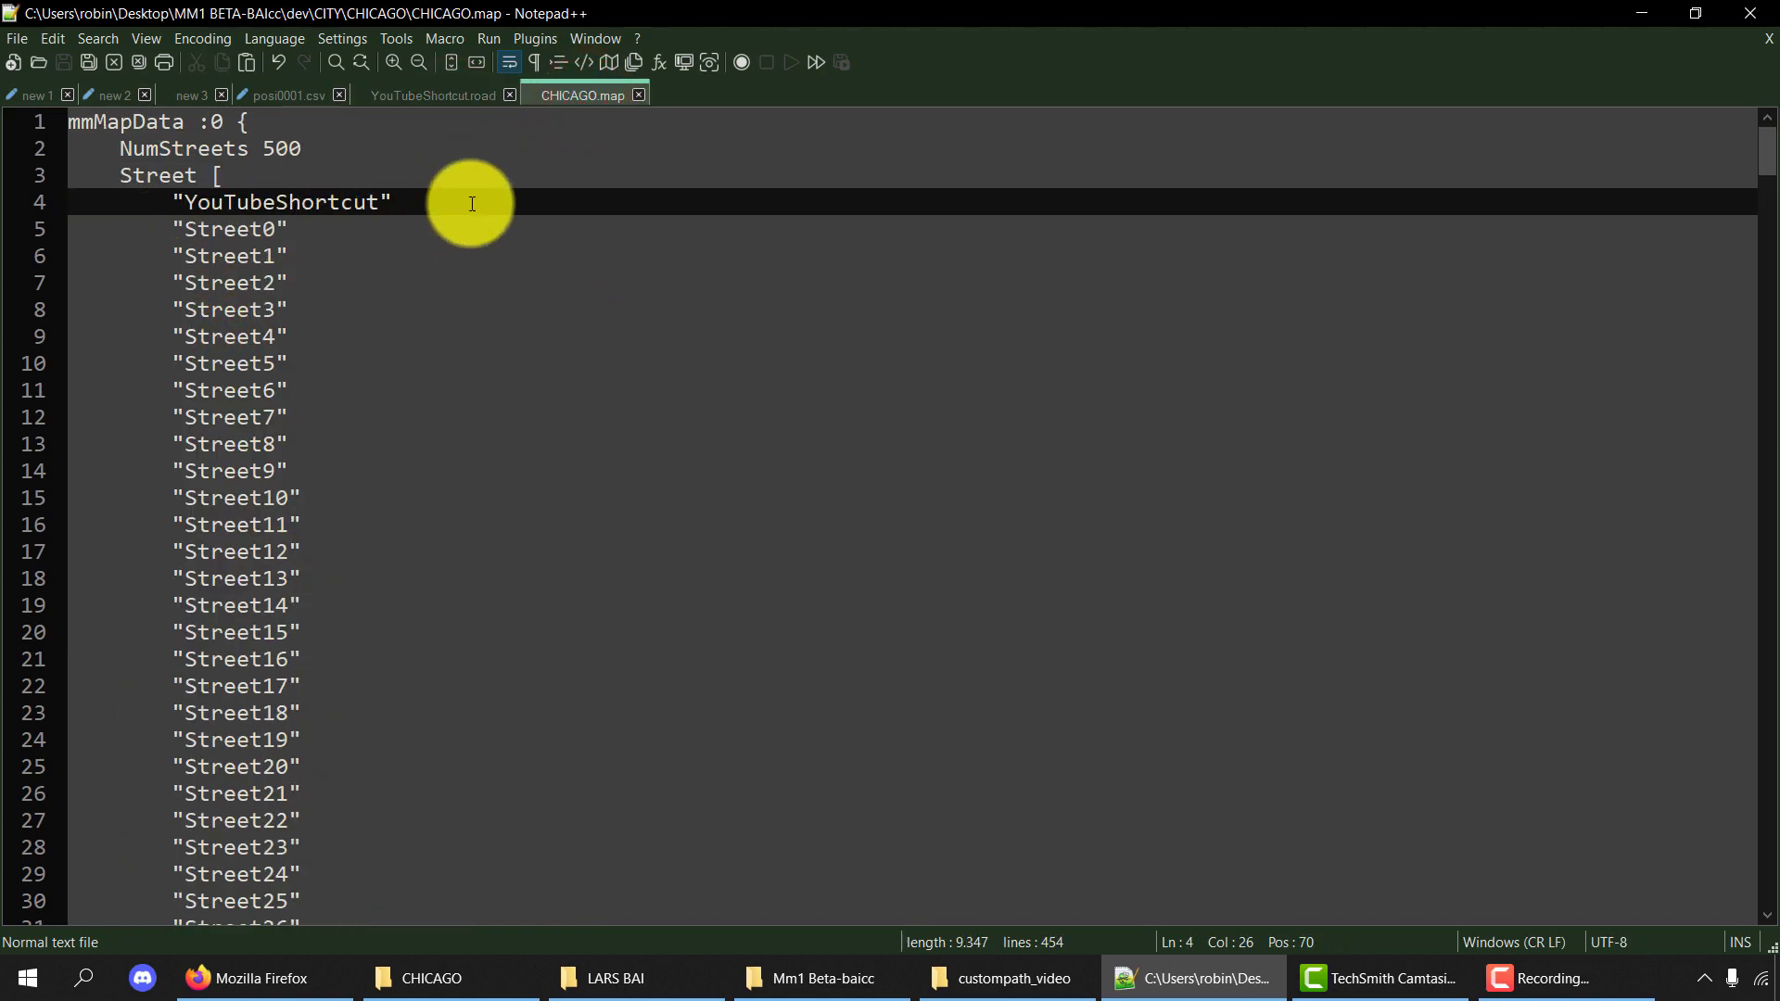
pyautogui.click(443, 245)
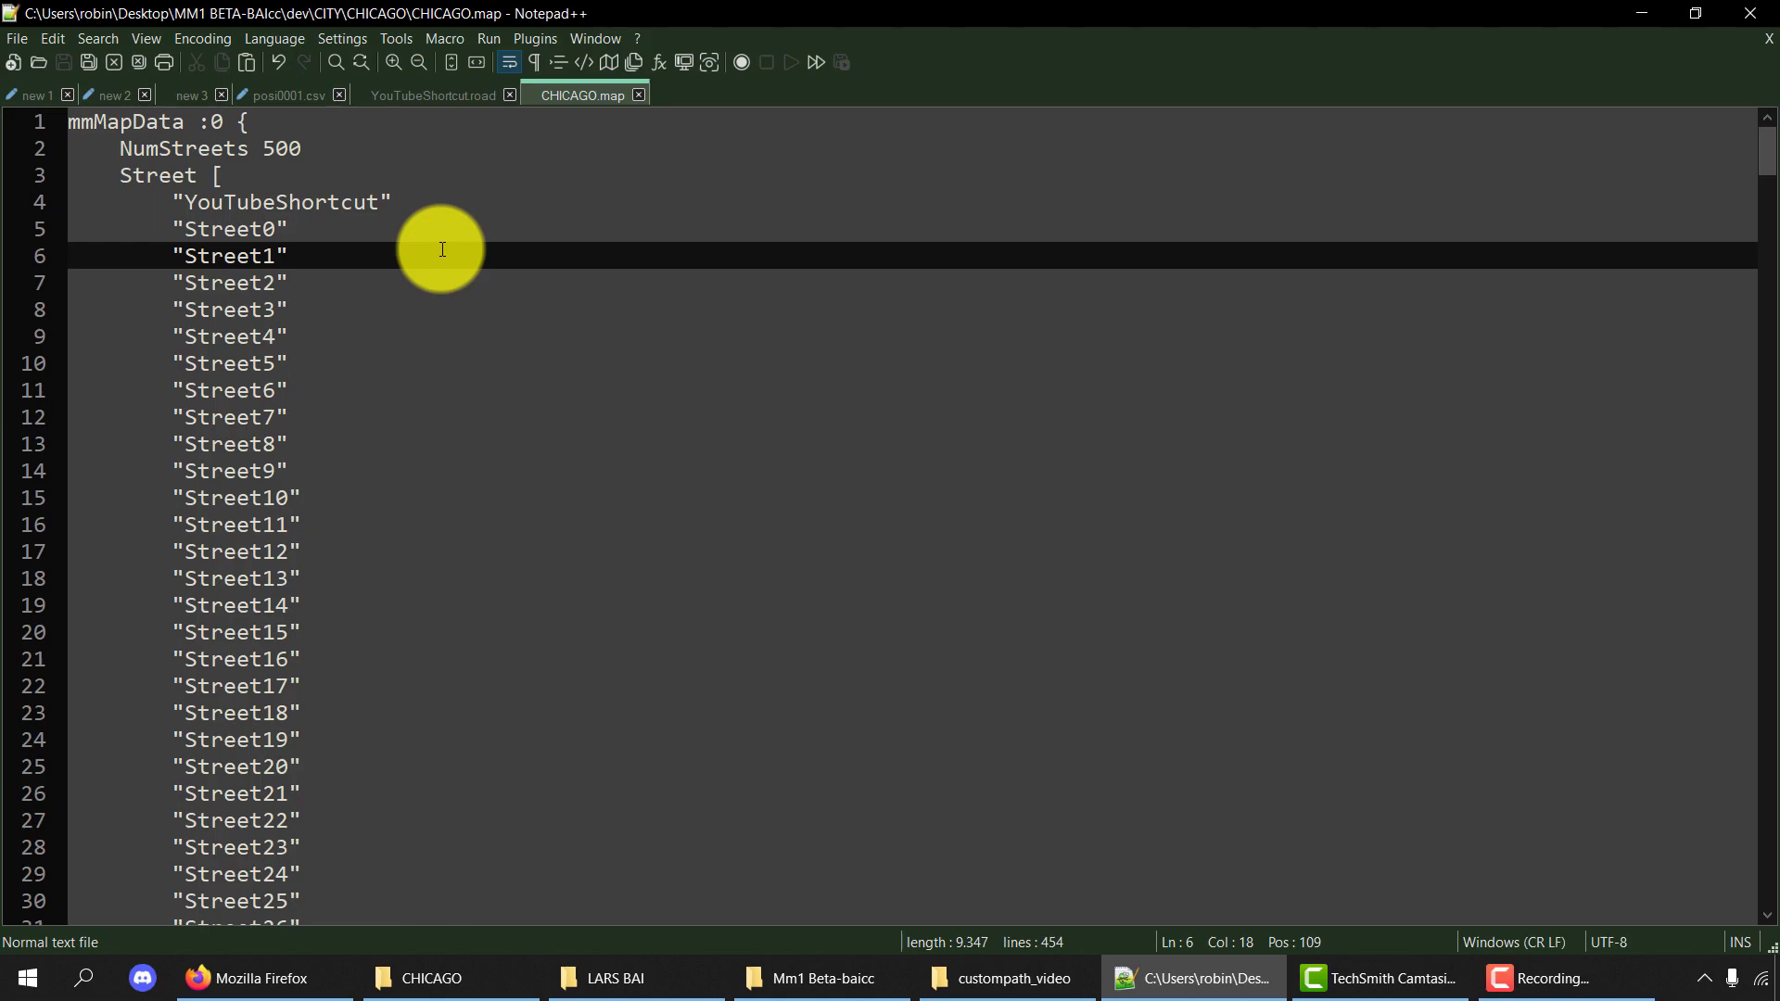
pyautogui.click(422, 96)
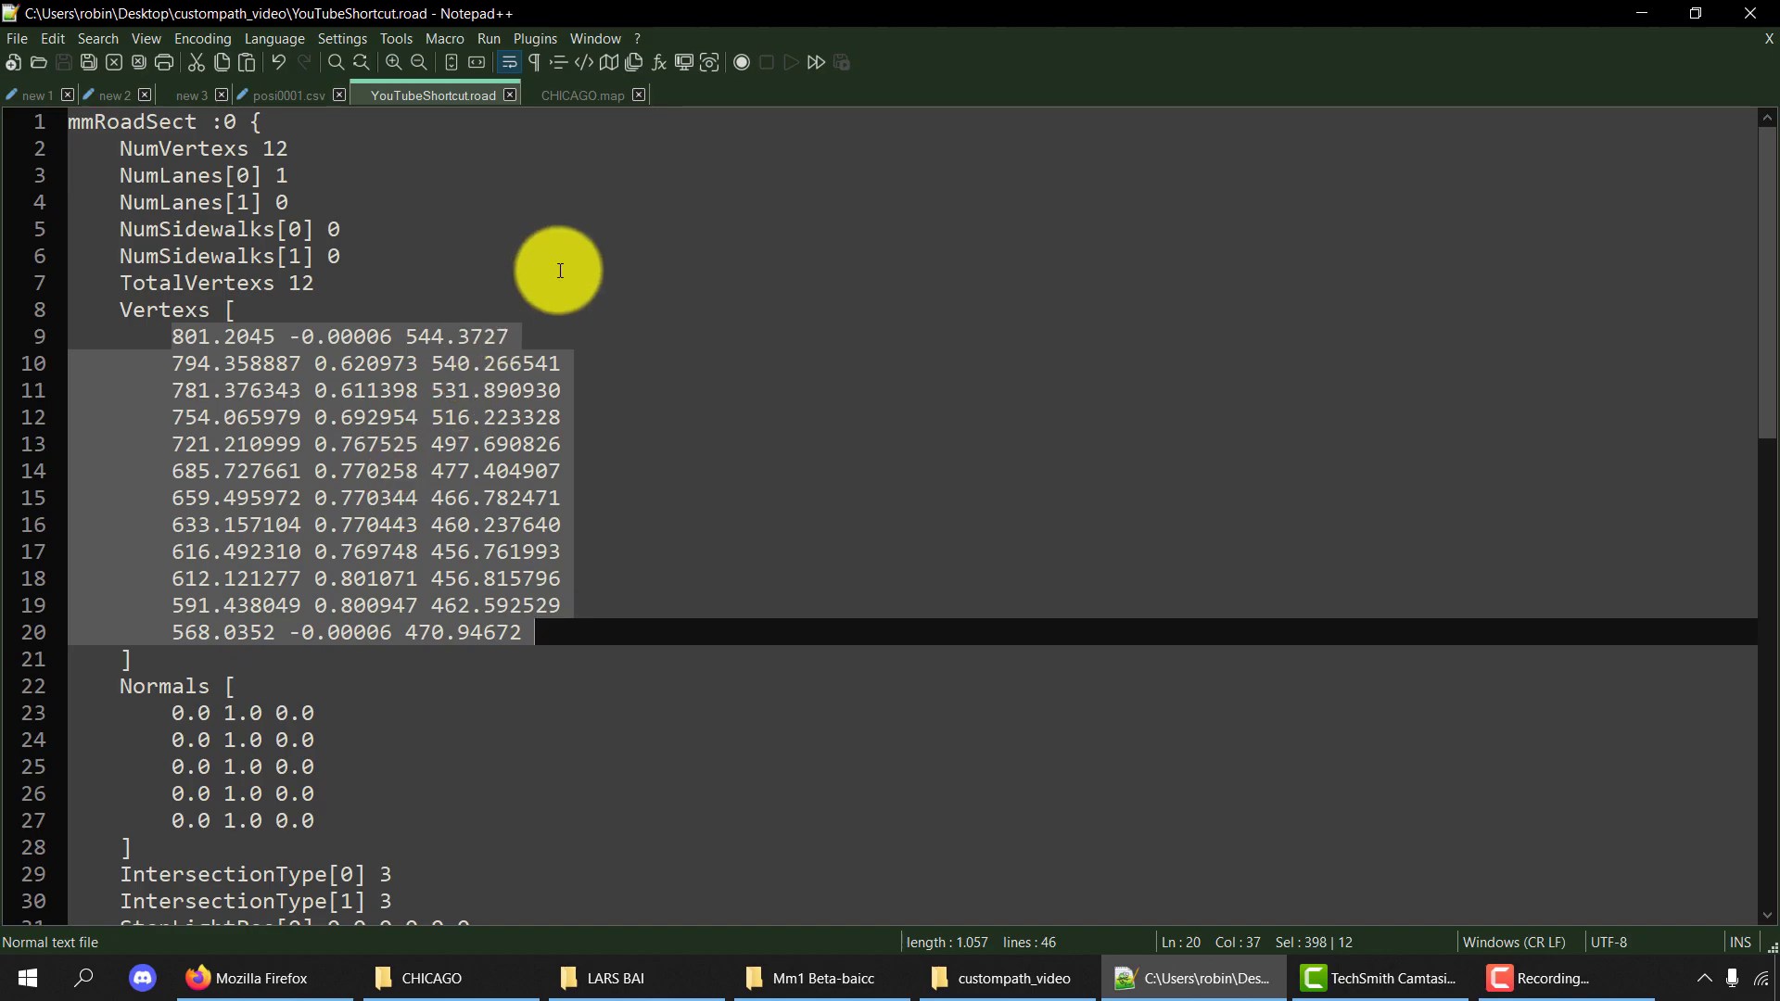
pyautogui.click(1567, 978)
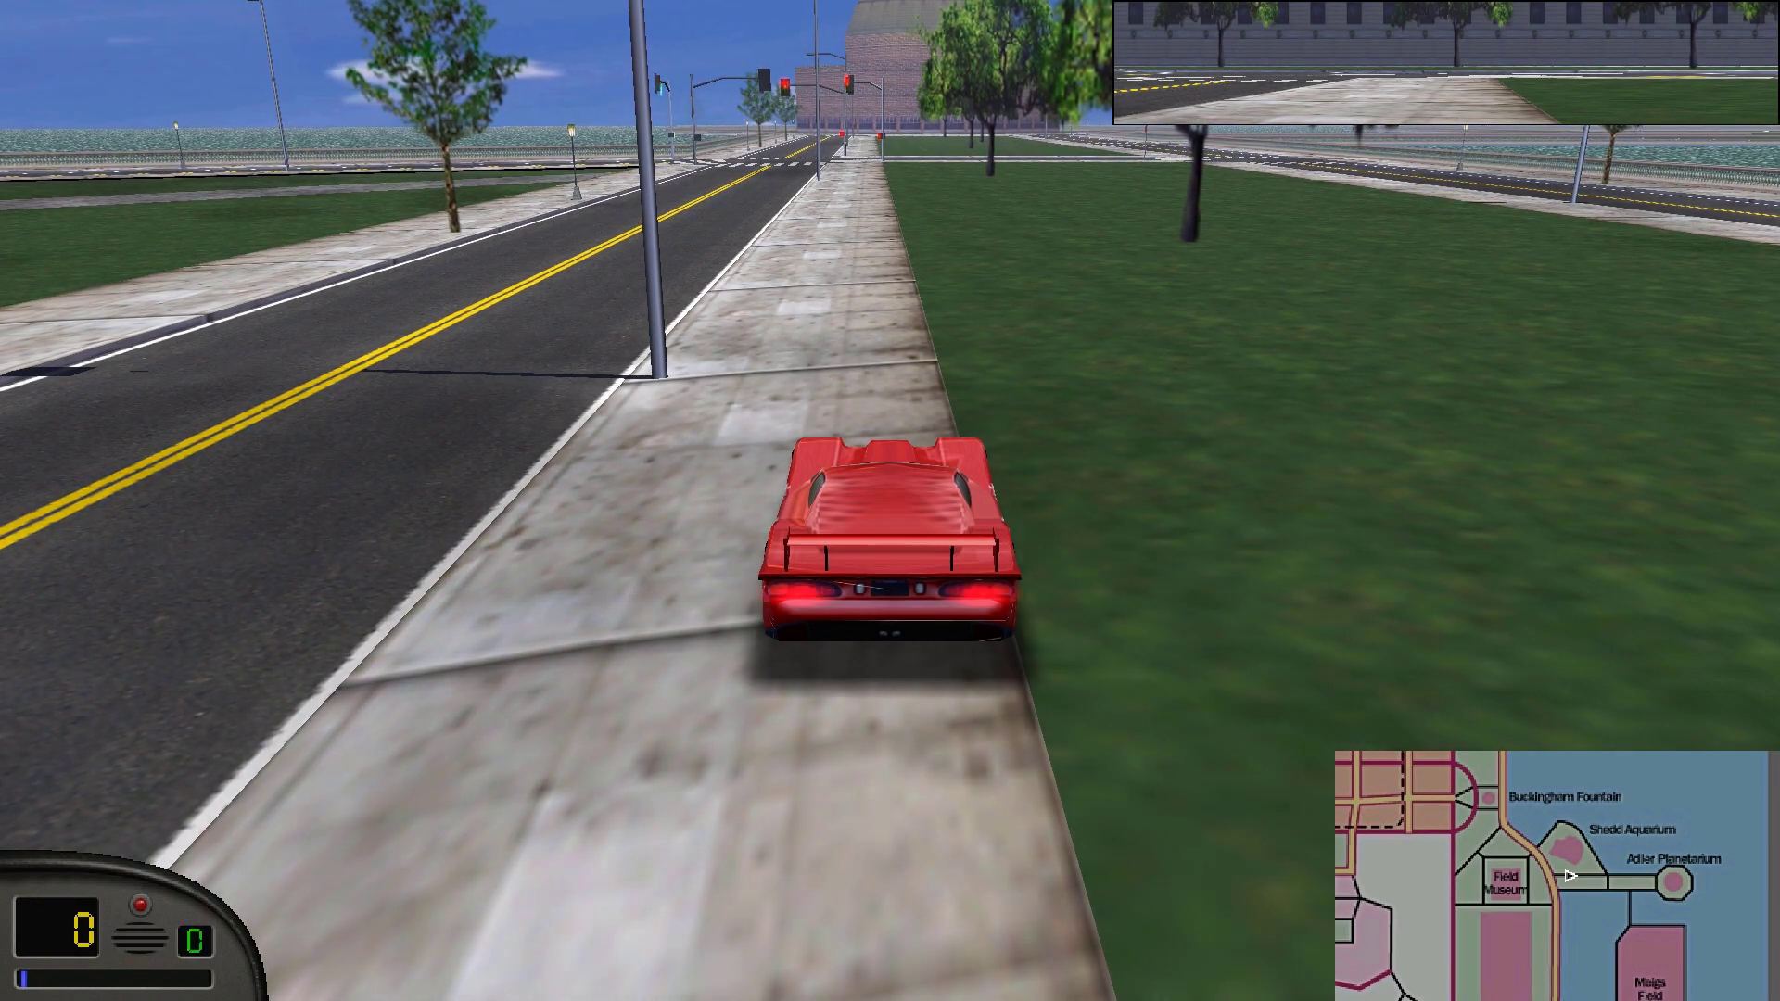
# Turn on the AI path display and drive to the intersection beside Shedd Aquarium to inspect the path lines of the new shortcut.
pyautogui.press('F6')
pyautogui.press('Up')
pyautogui.press('Up')
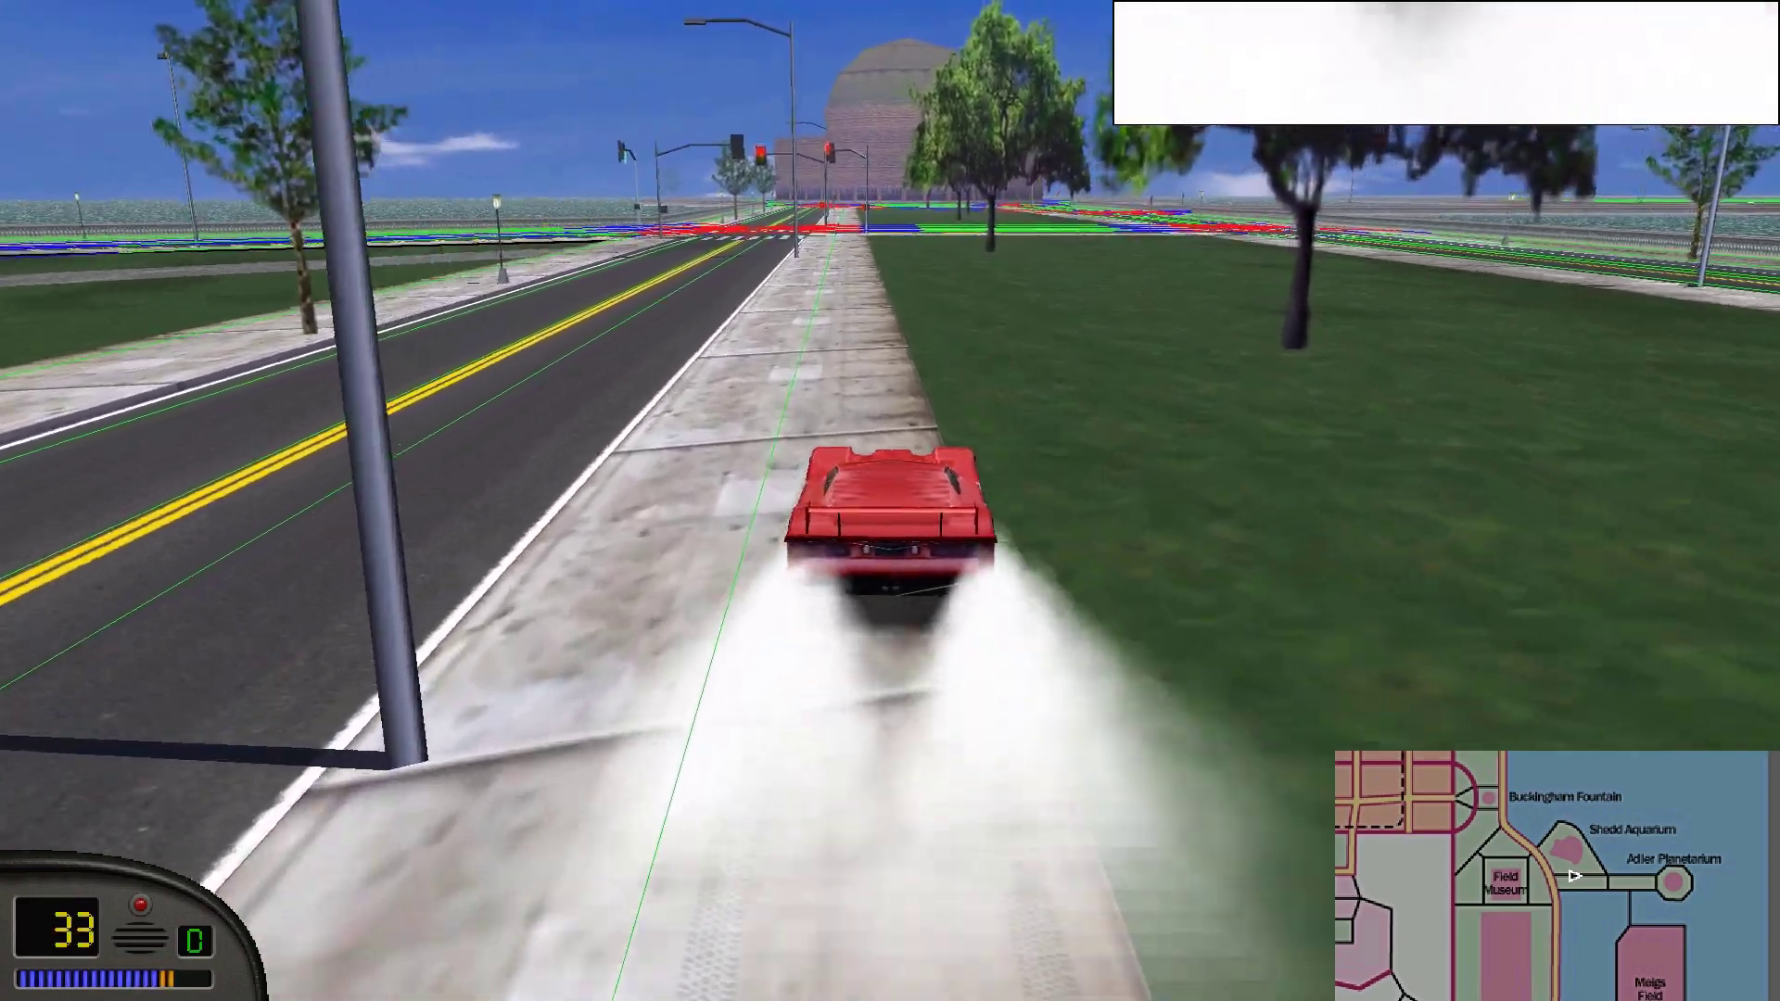
pyautogui.press('Up')
pyautogui.press('Right')
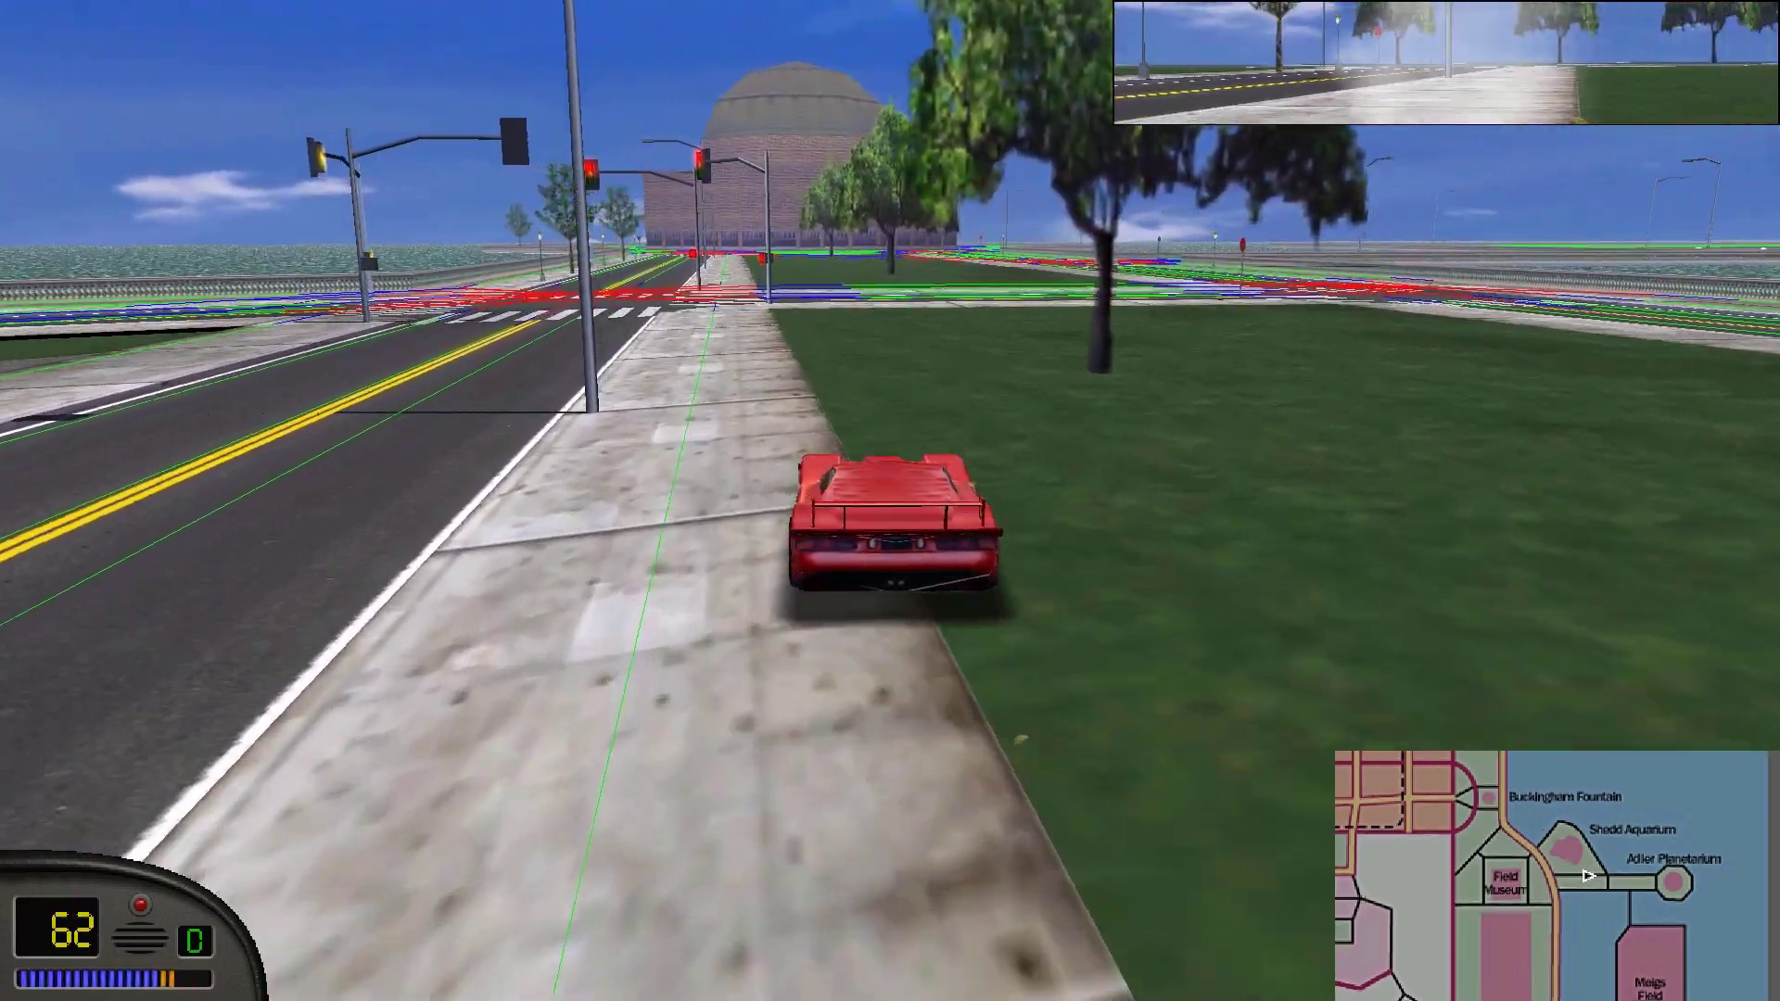
pyautogui.press('Left')
pyautogui.press('Down')
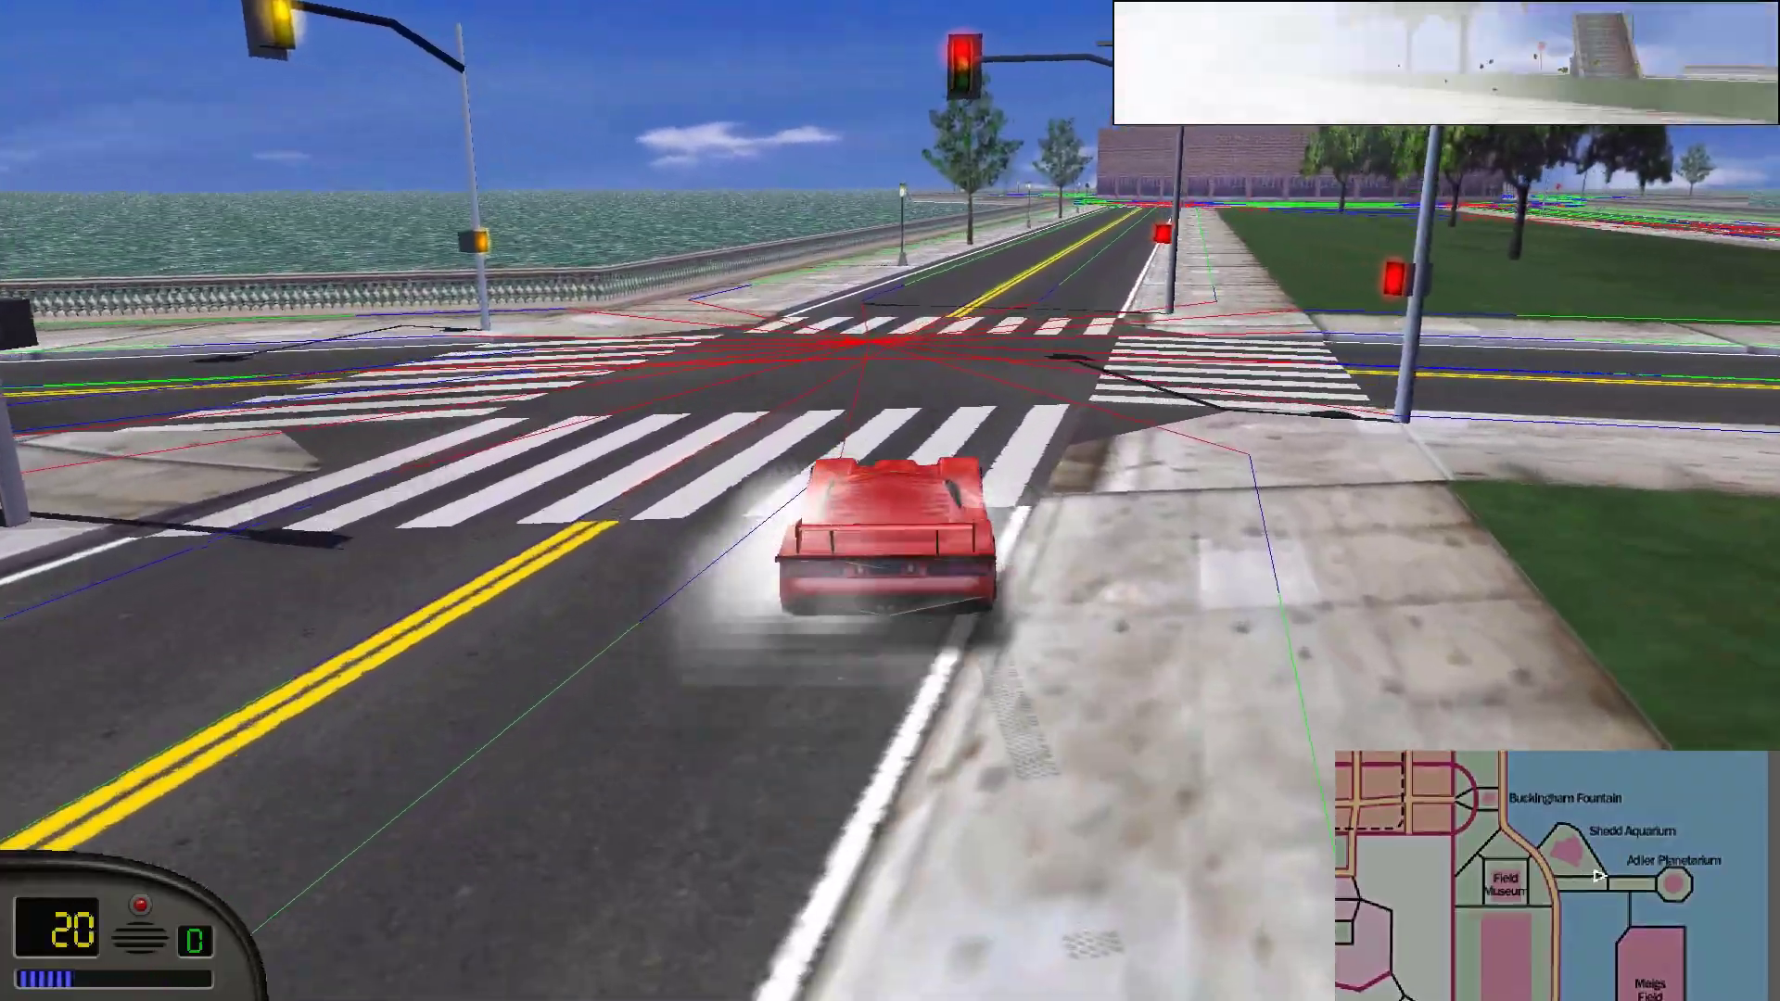
pyautogui.press('Left')
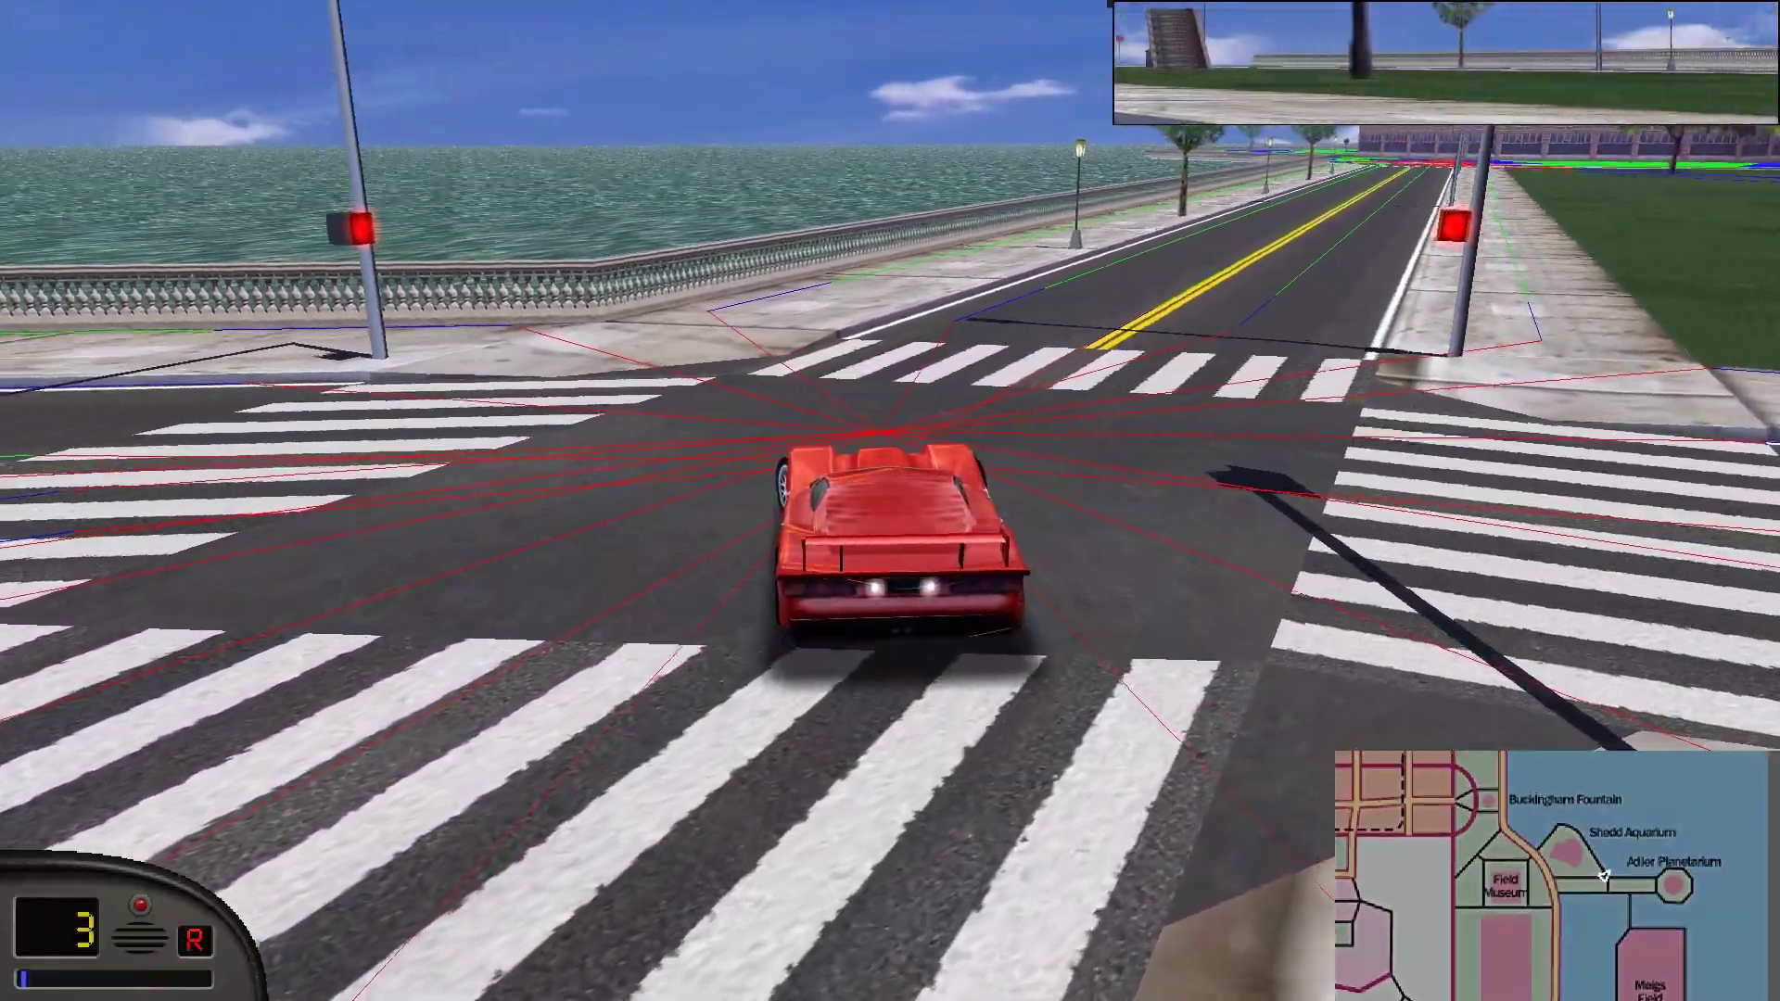
pyautogui.press('Left')
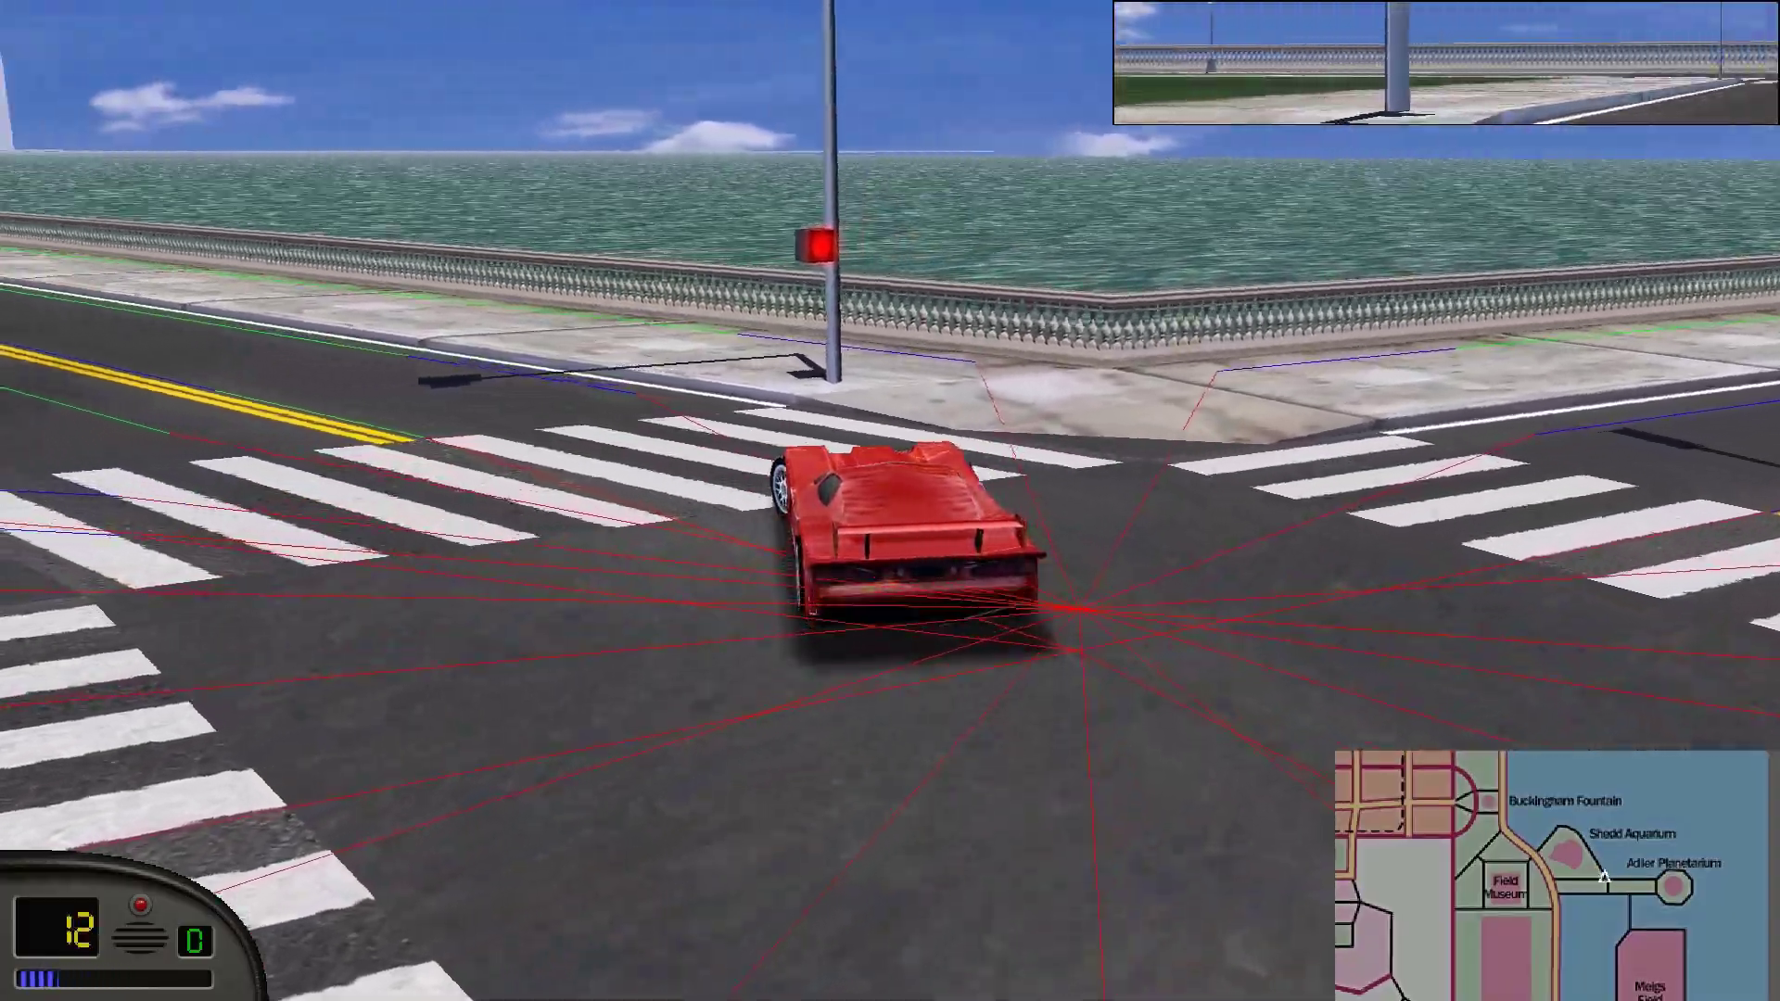
pyautogui.press('Up')
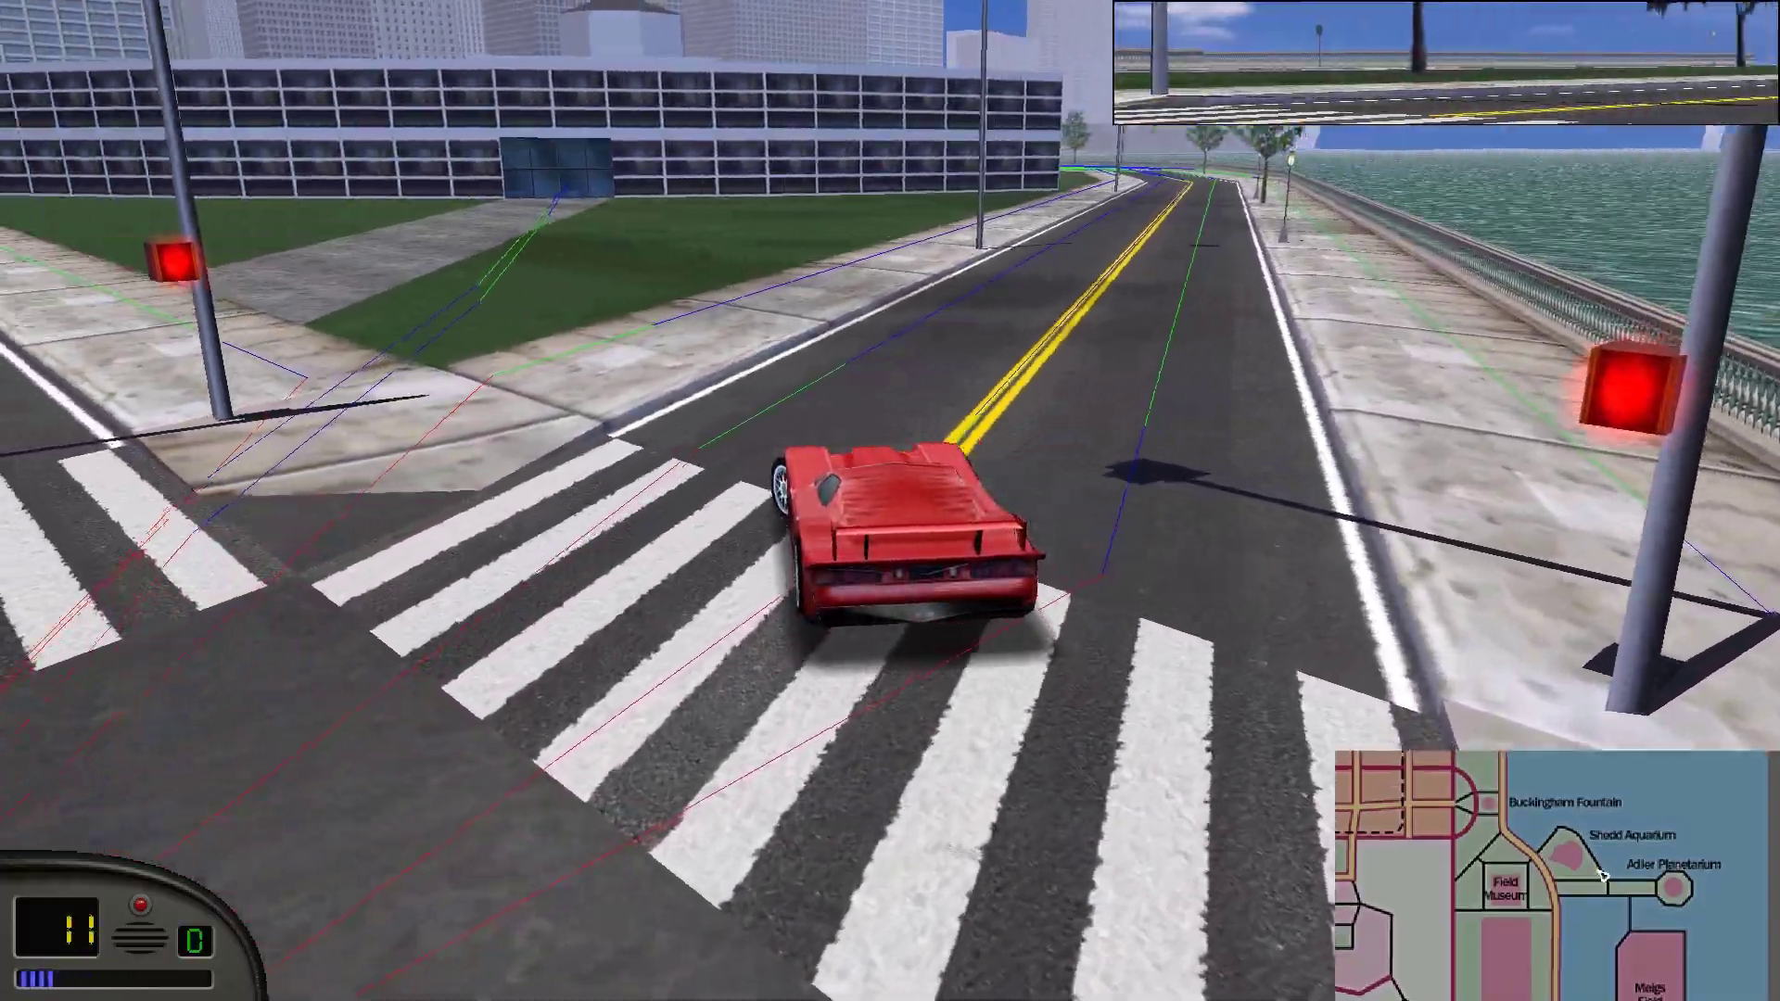
pyautogui.press('Left')
pyautogui.press('Left')
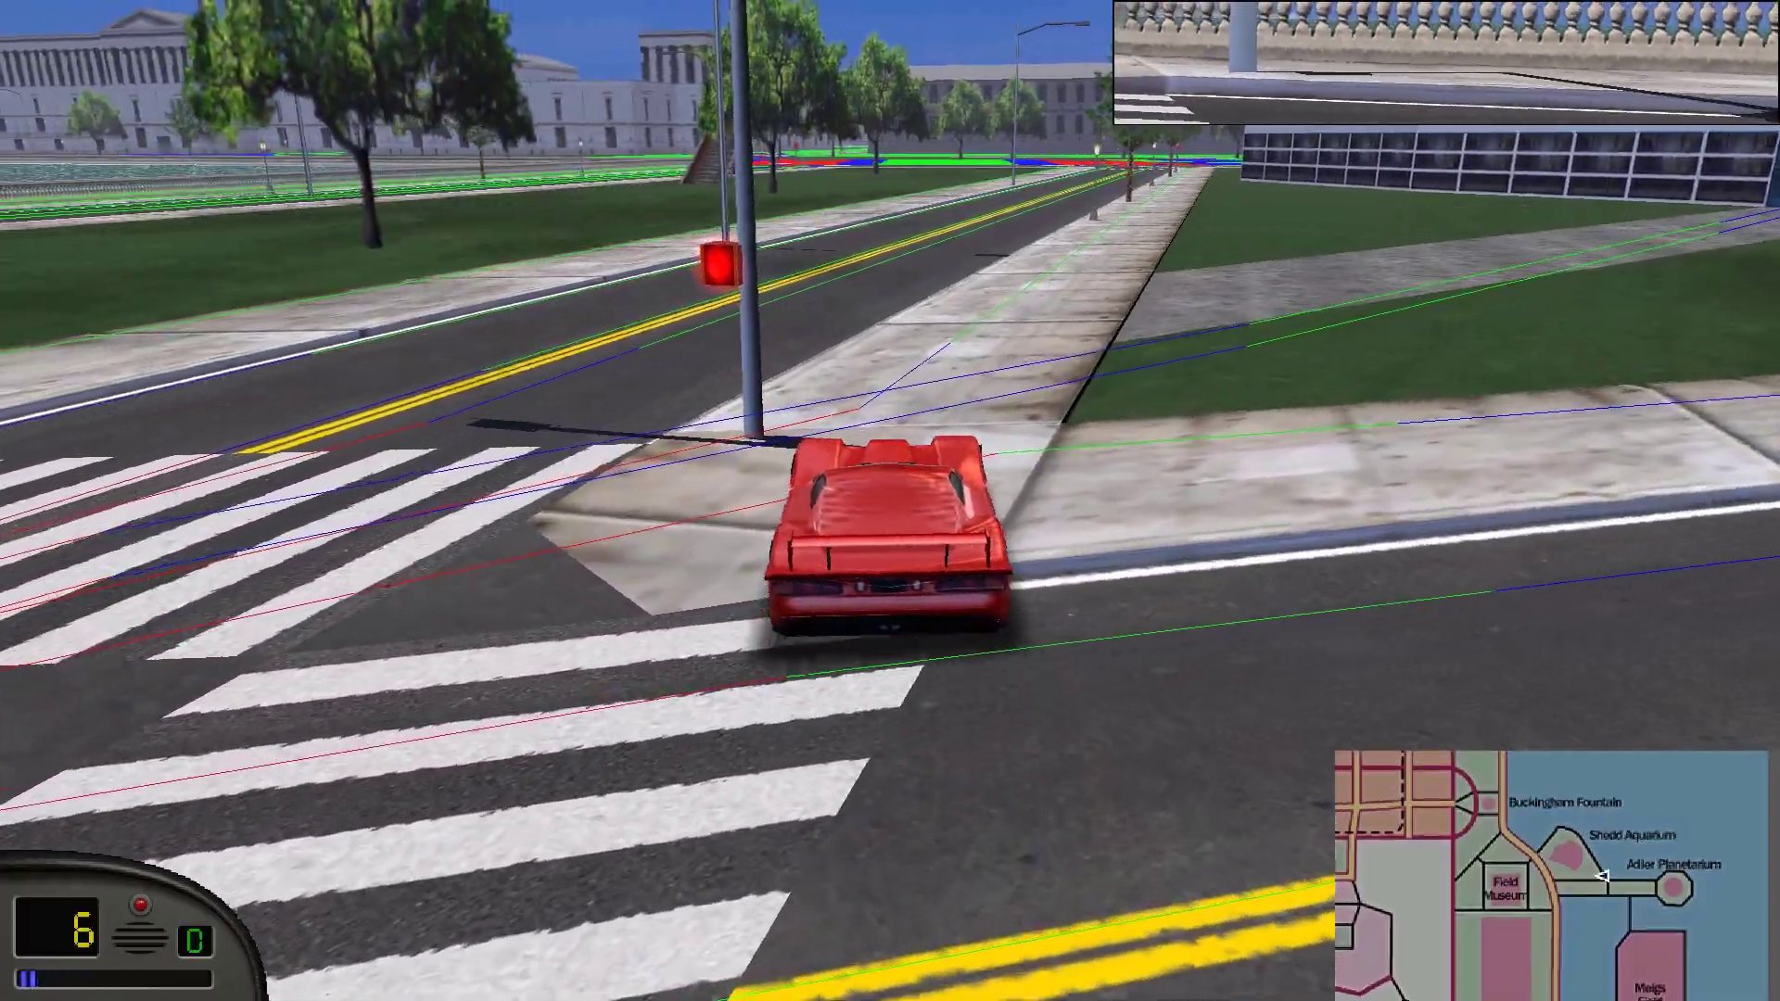
pyautogui.press('Right')
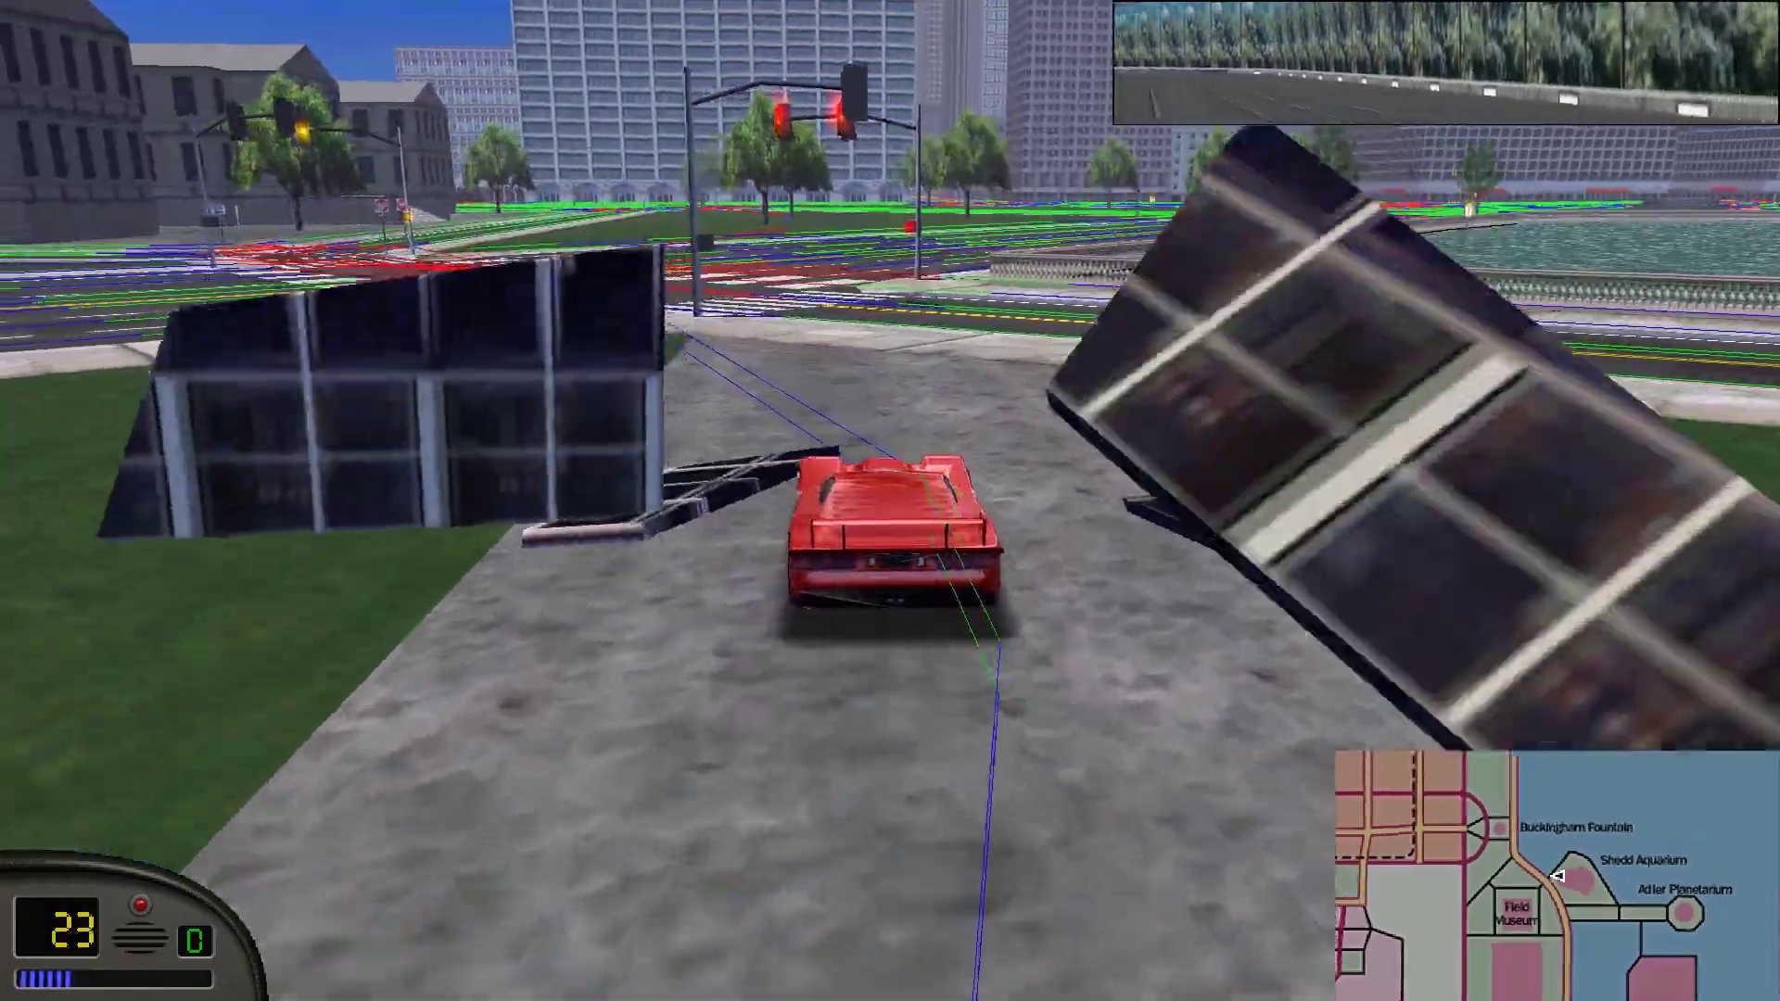
# Drive out of Shedd Aquarium onto the Field Museum crossing to check where the shortcut path joins the intersection.
pyautogui.press('Up')
pyautogui.press('Left')
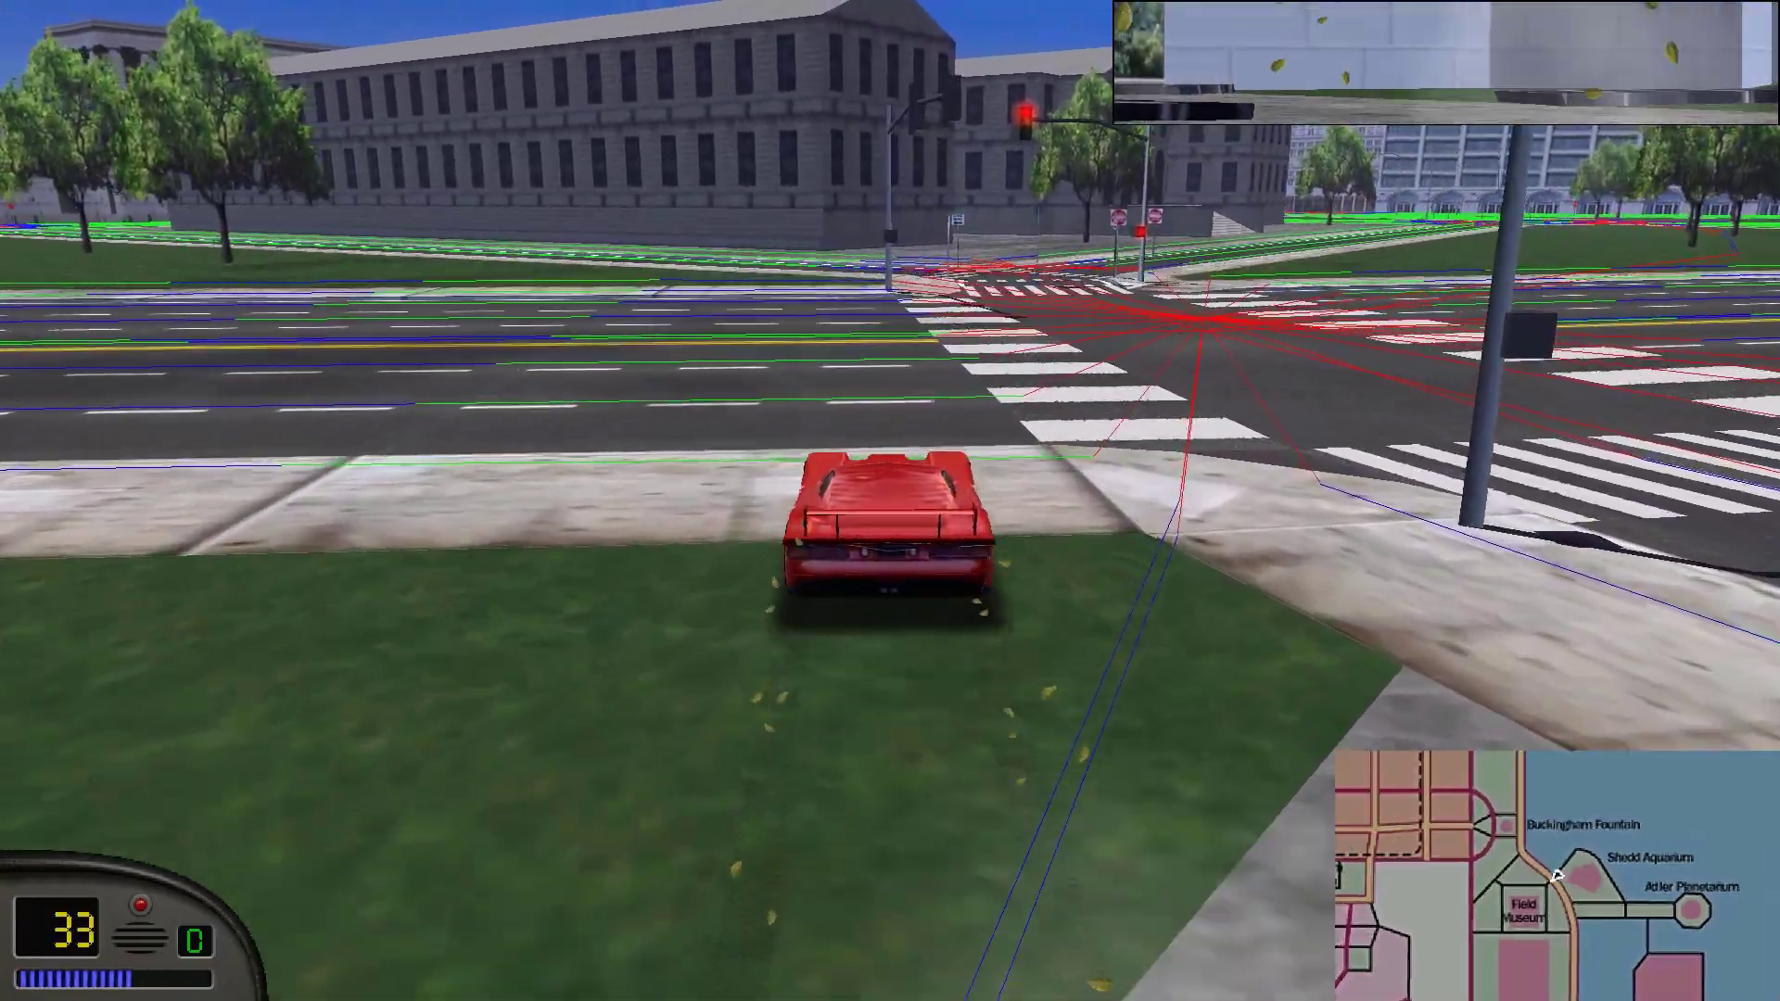
pyautogui.press('Right')
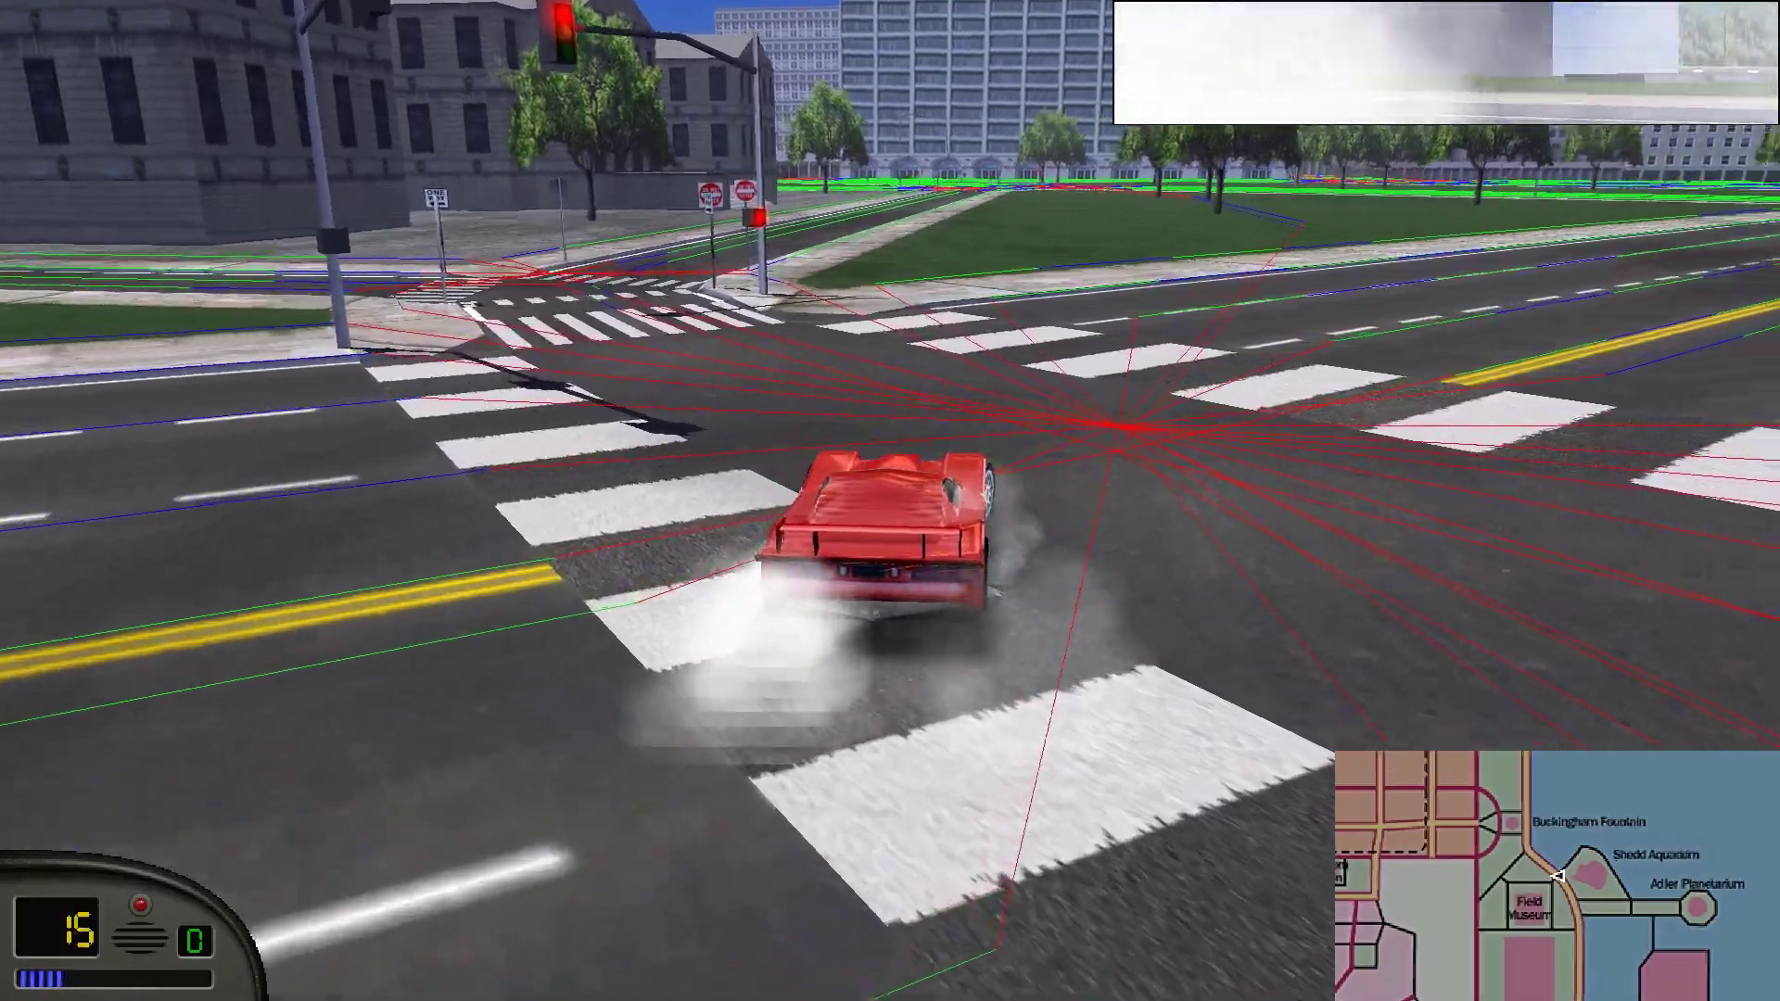
pyautogui.press('Left')
pyautogui.press('Up')
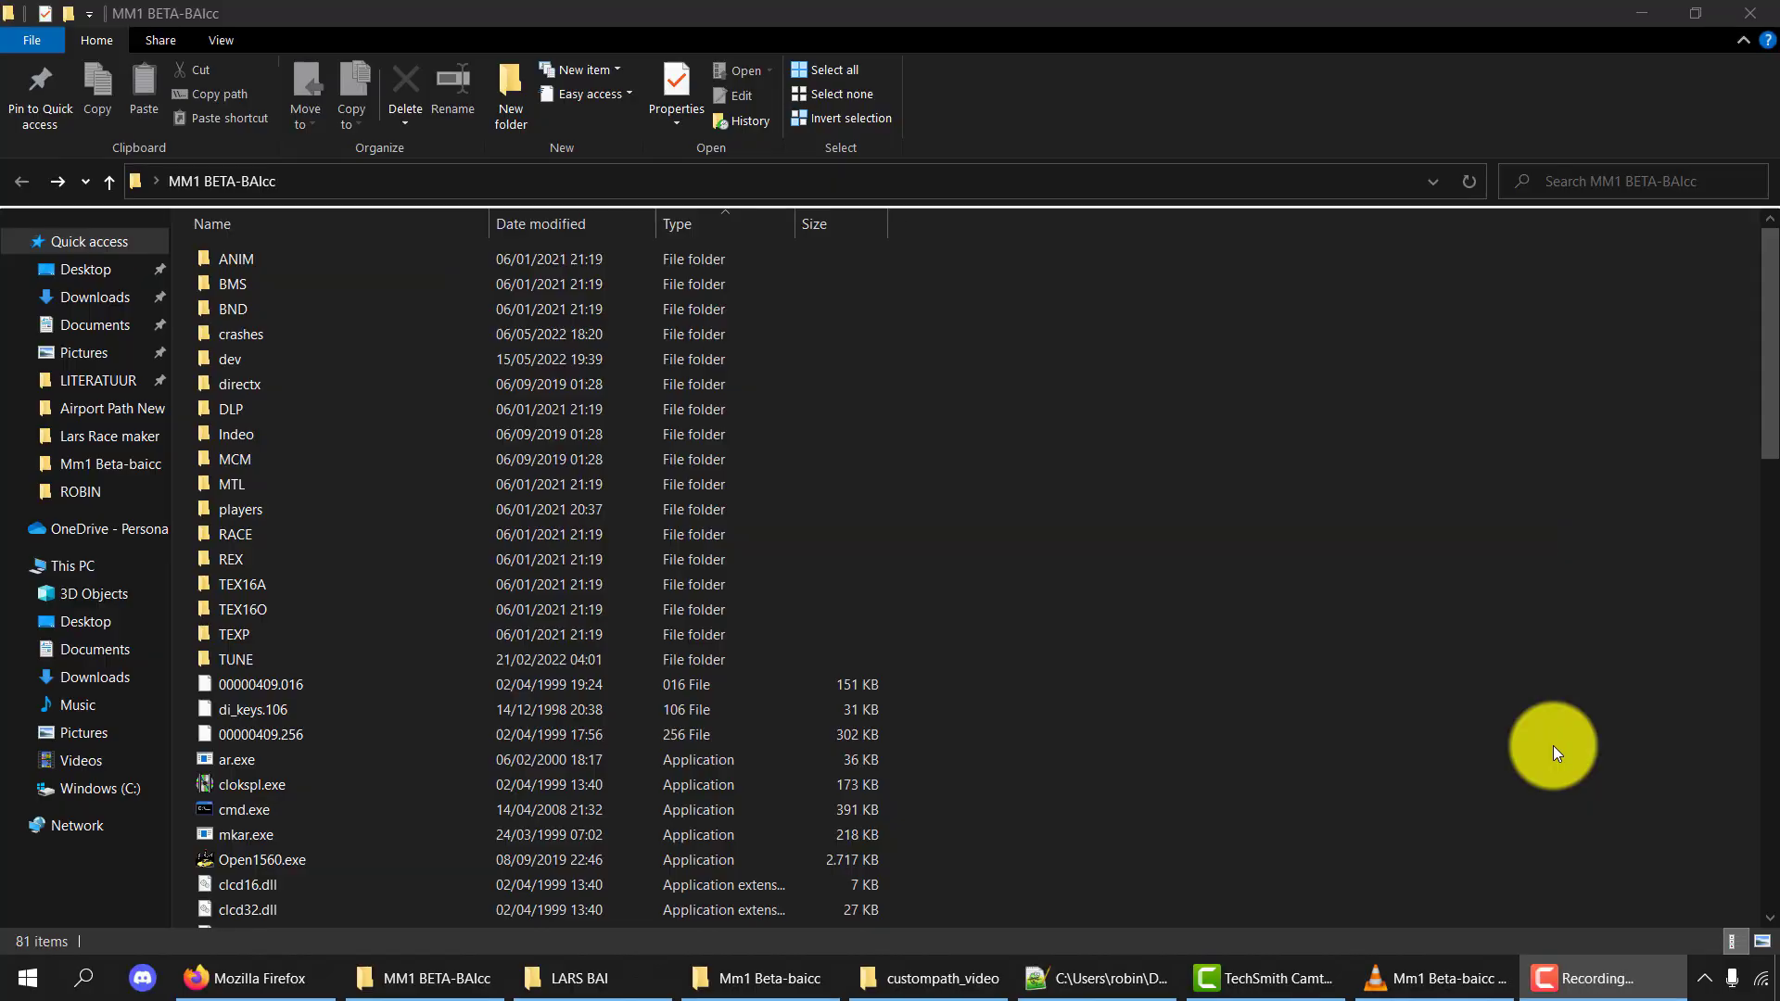
# Find the Lars Race maker folder through the system search and open its index.html map page.
pyautogui.click(82, 979)
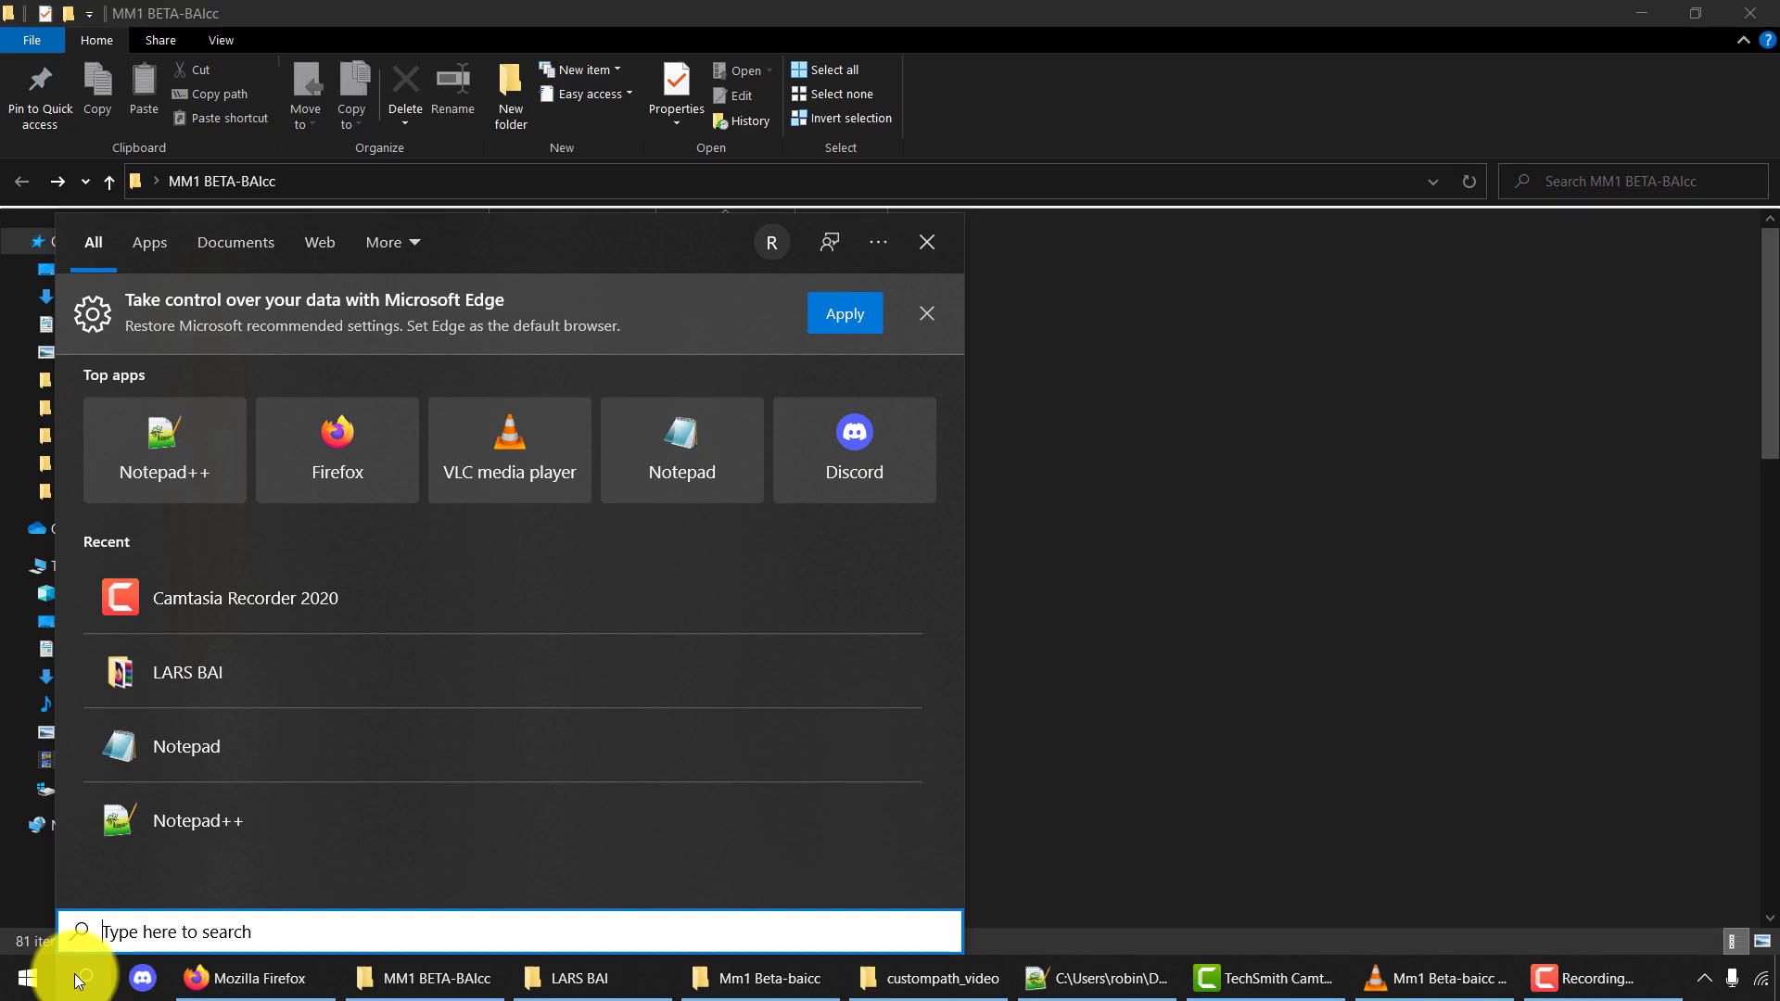
pyautogui.write('lars')
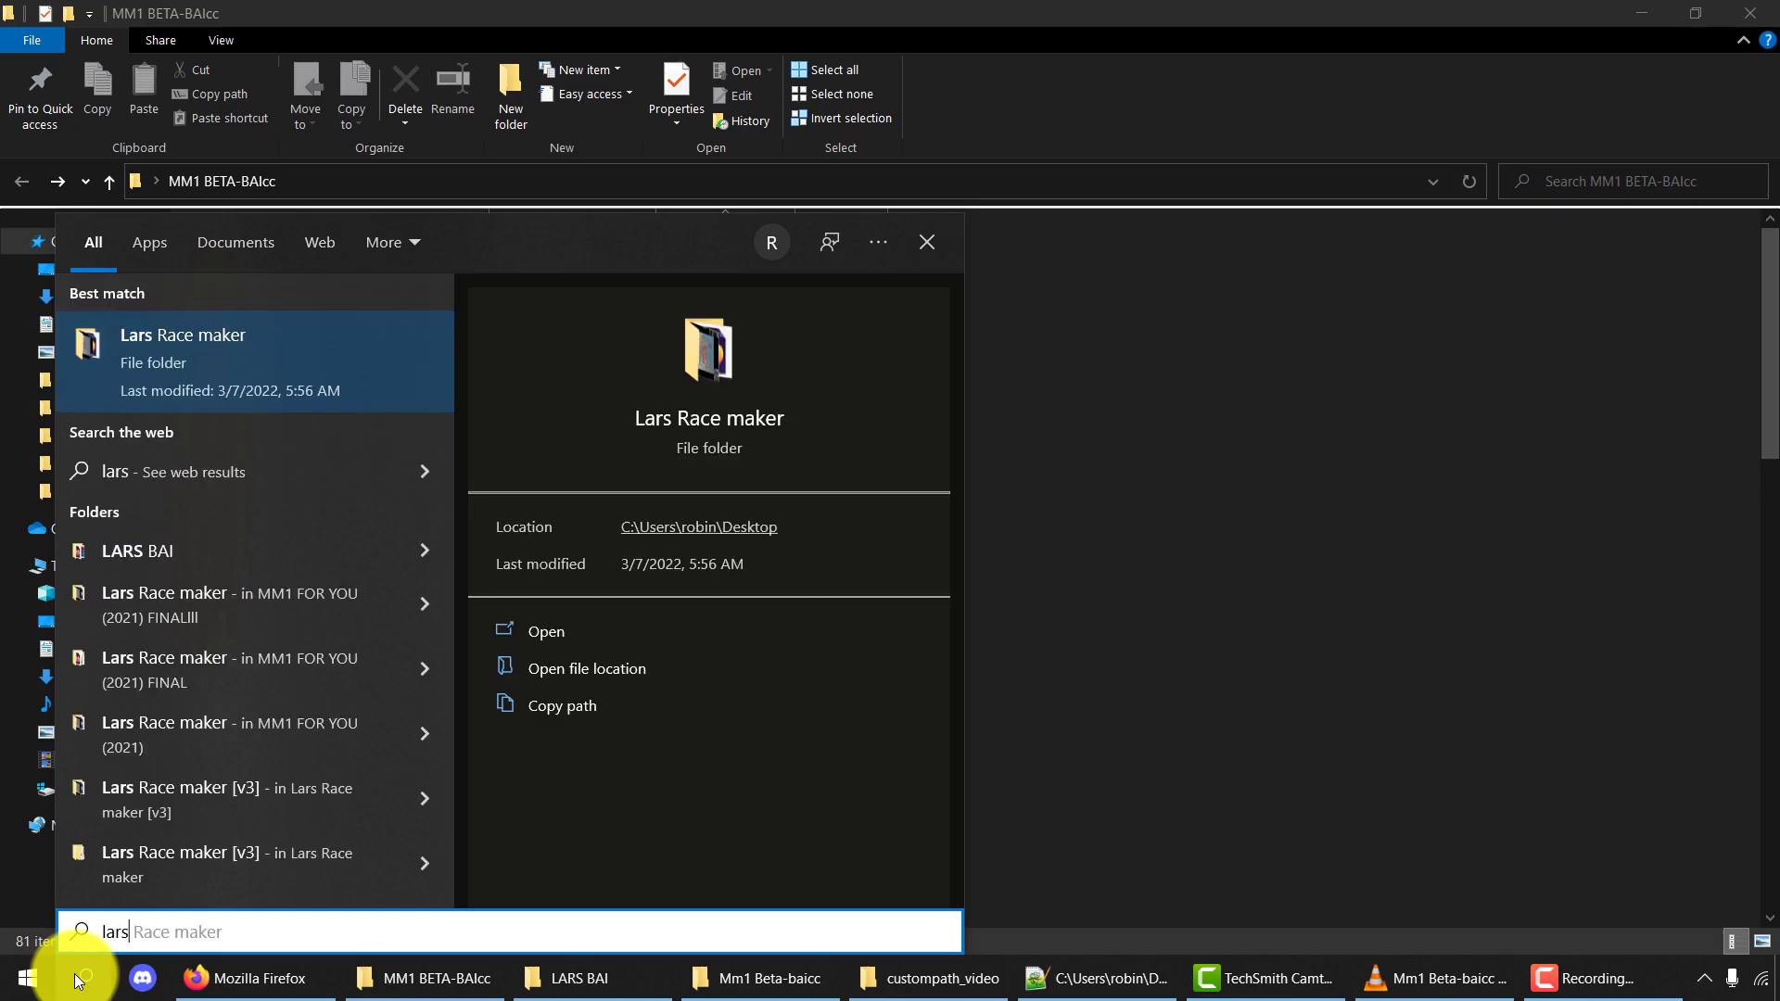
pyautogui.press('Return')
pyautogui.doubleClick(307, 311)
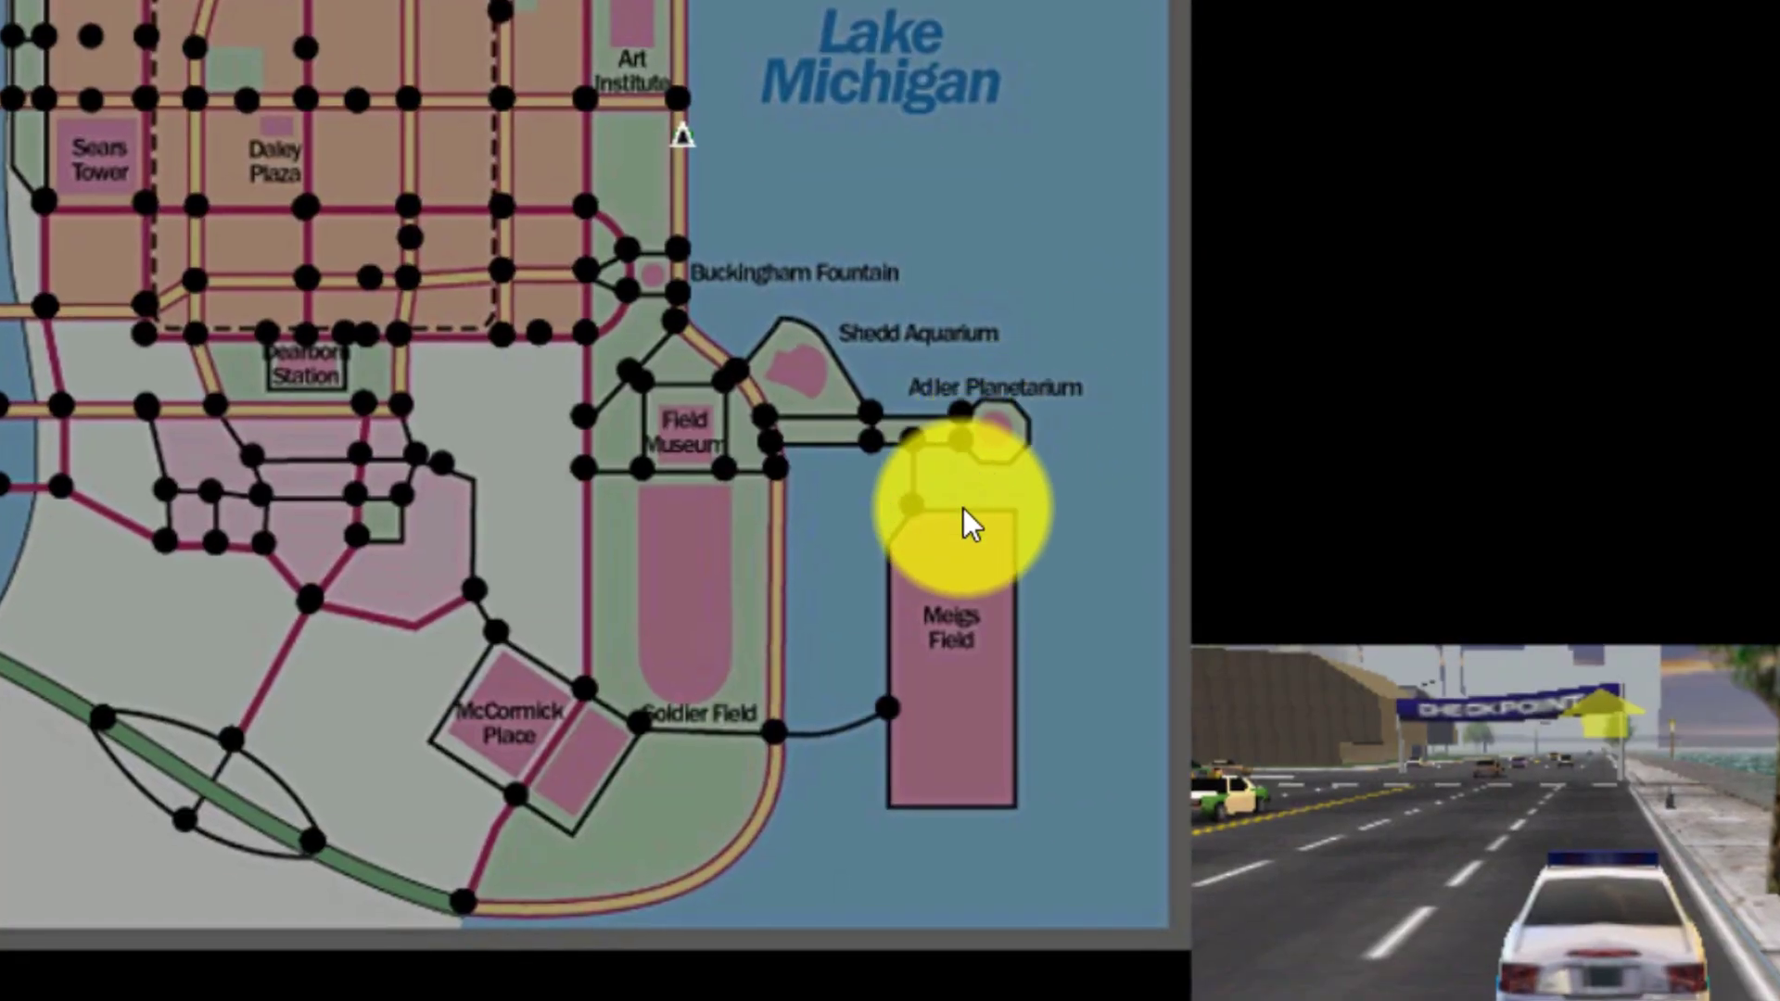
# Plot a race route from Adler Planetarium through Shedd Aquarium and past Buckingham Fountain to the avenue west of it.
pyautogui.click(953, 447)
pyautogui.click(912, 441)
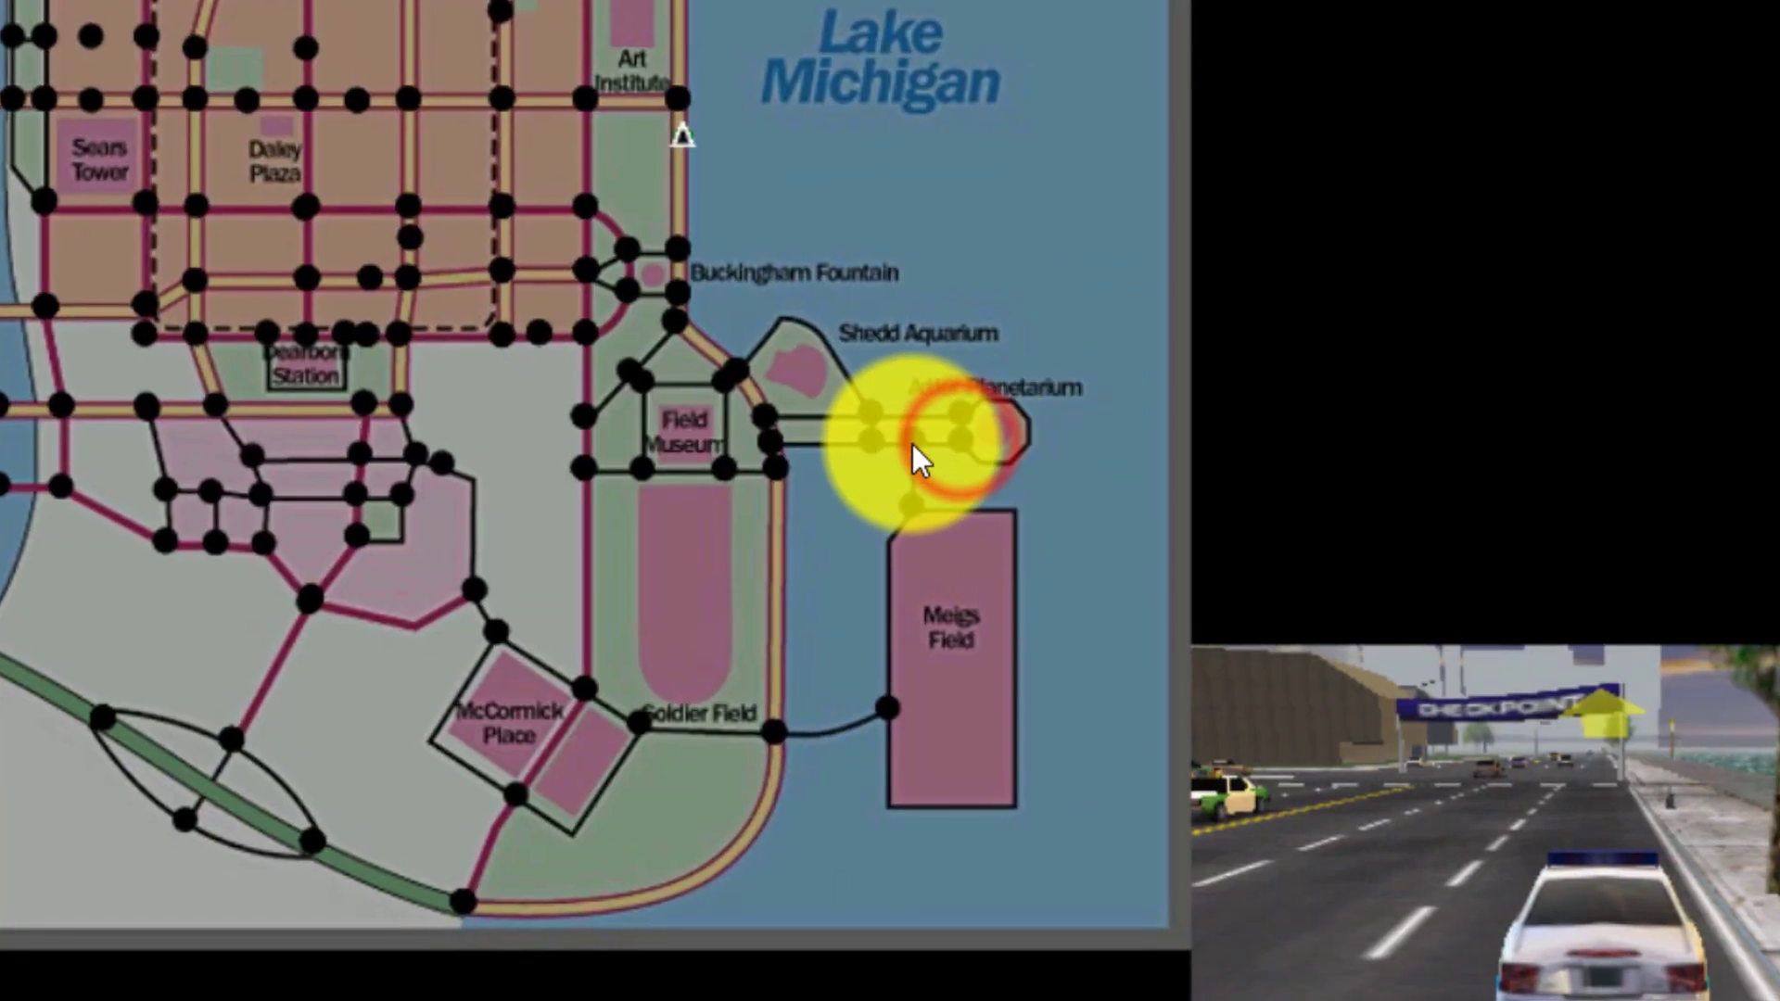
pyautogui.click(871, 416)
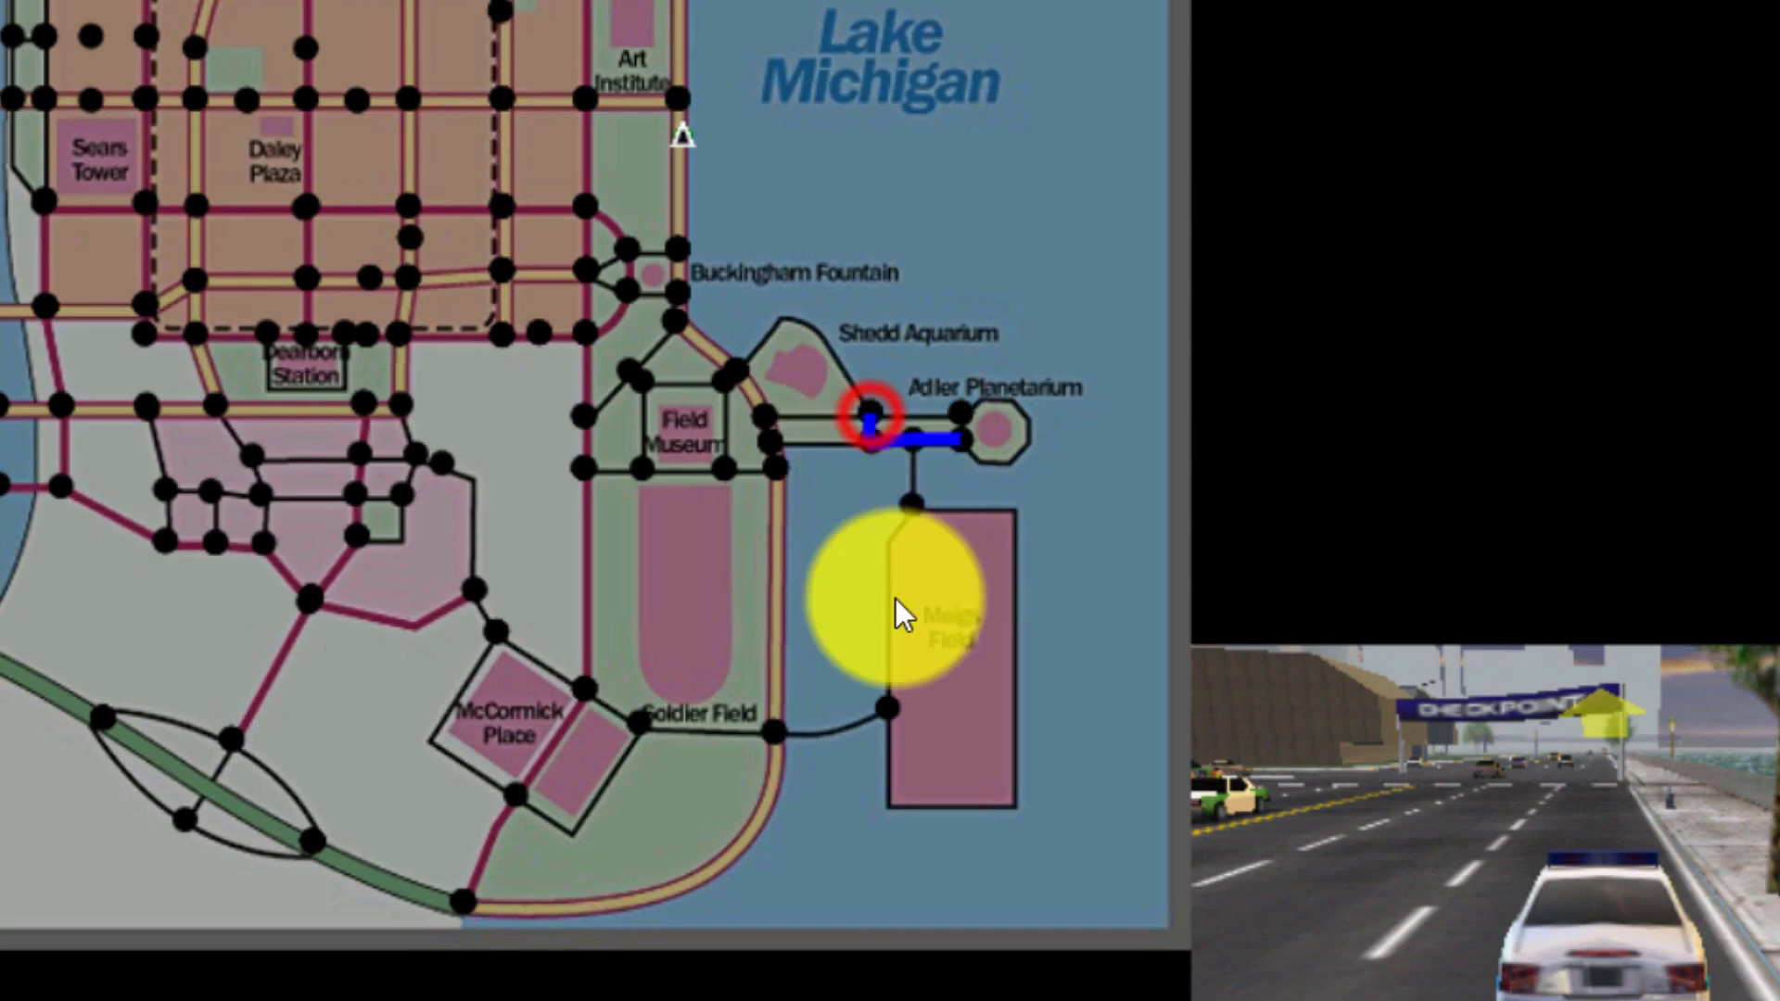
pyautogui.click(741, 366)
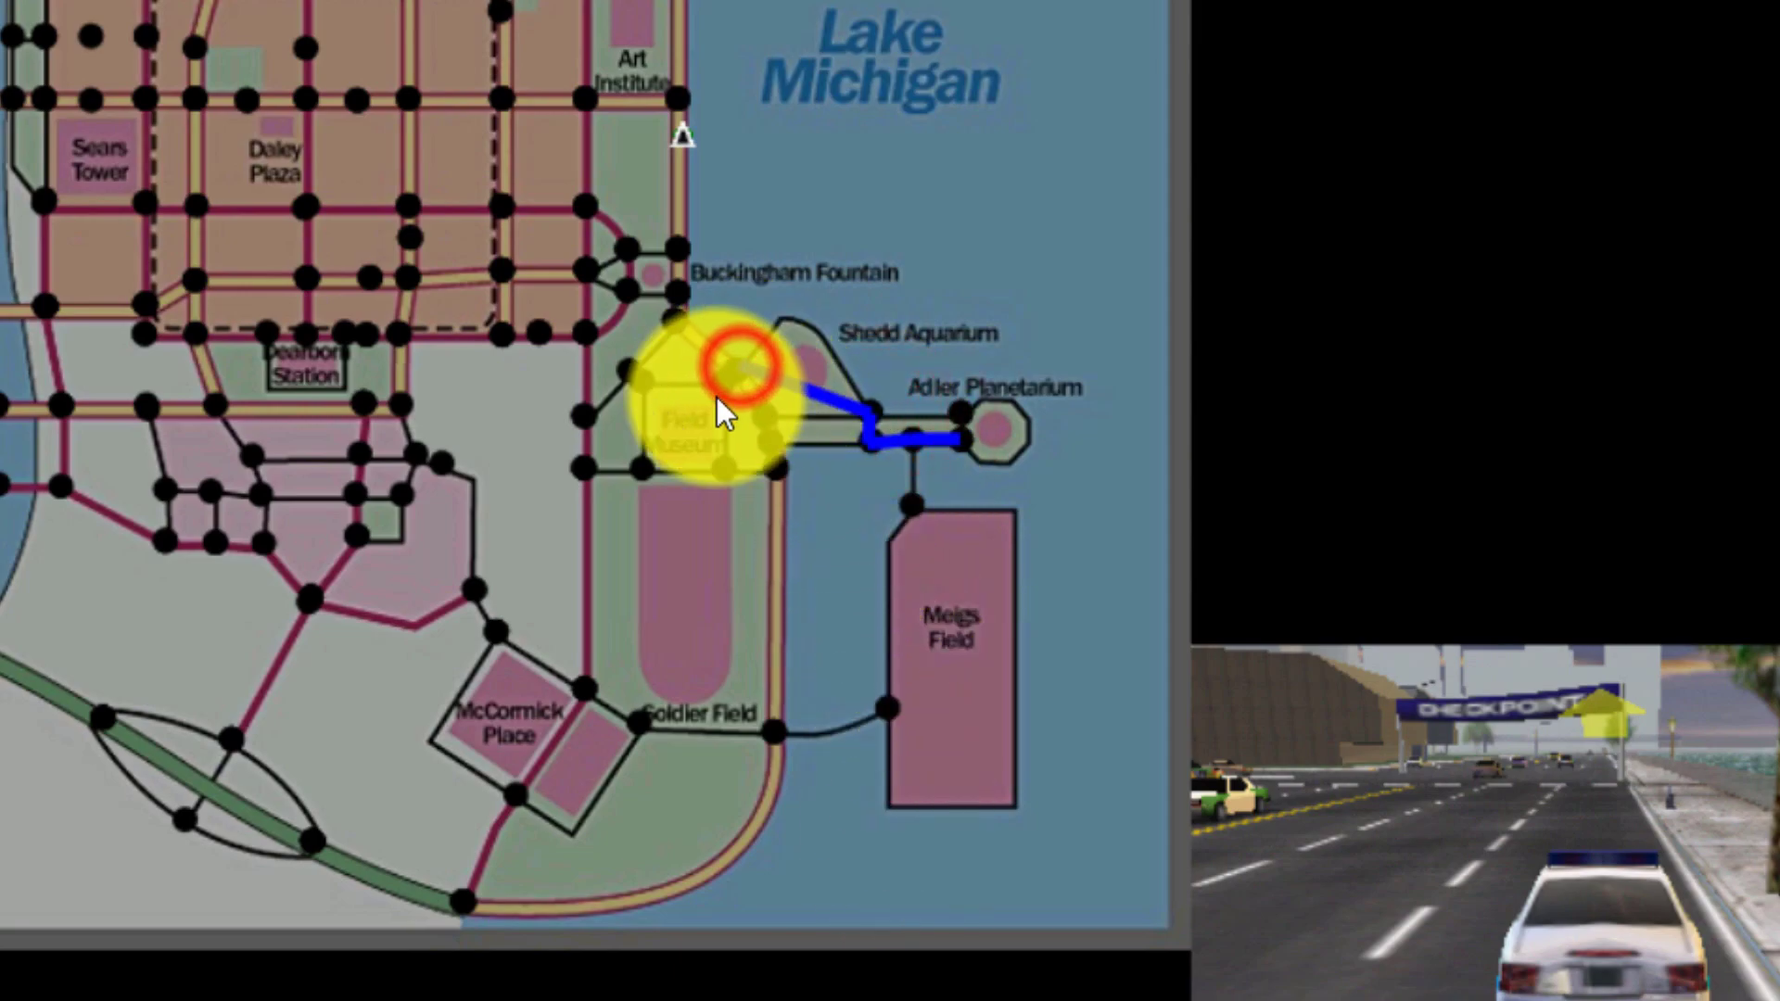
pyautogui.click(677, 320)
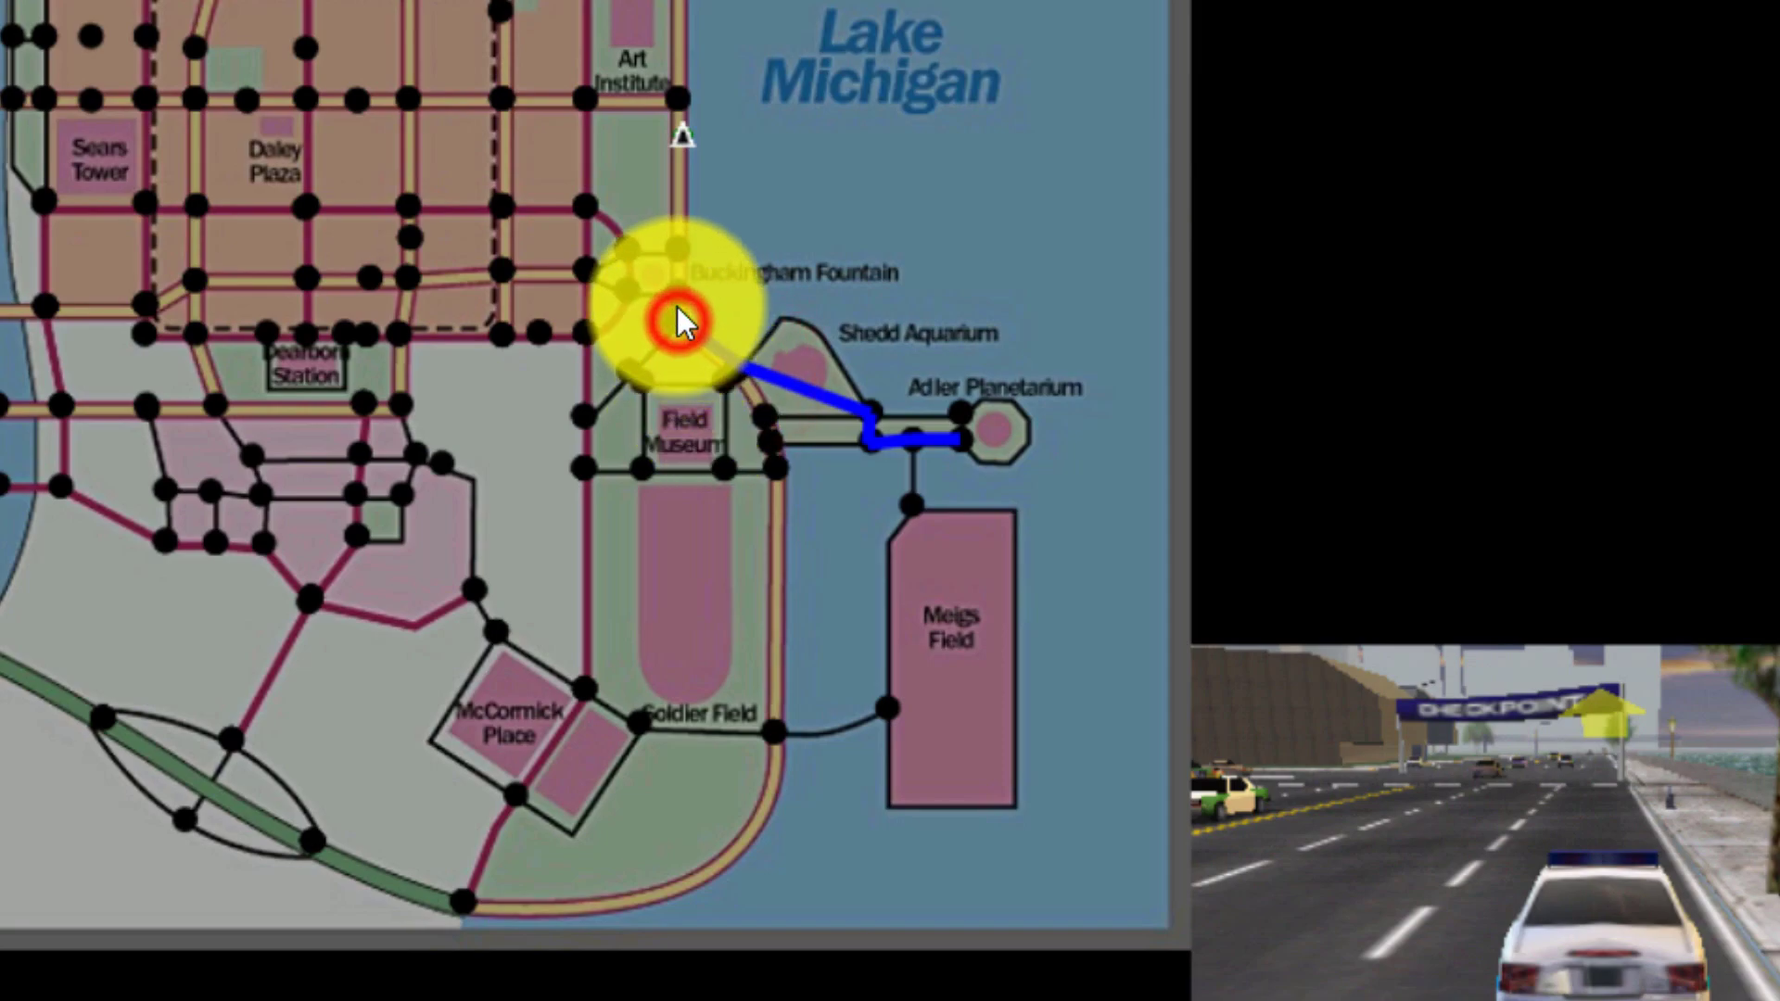
pyautogui.click(674, 292)
pyautogui.click(588, 272)
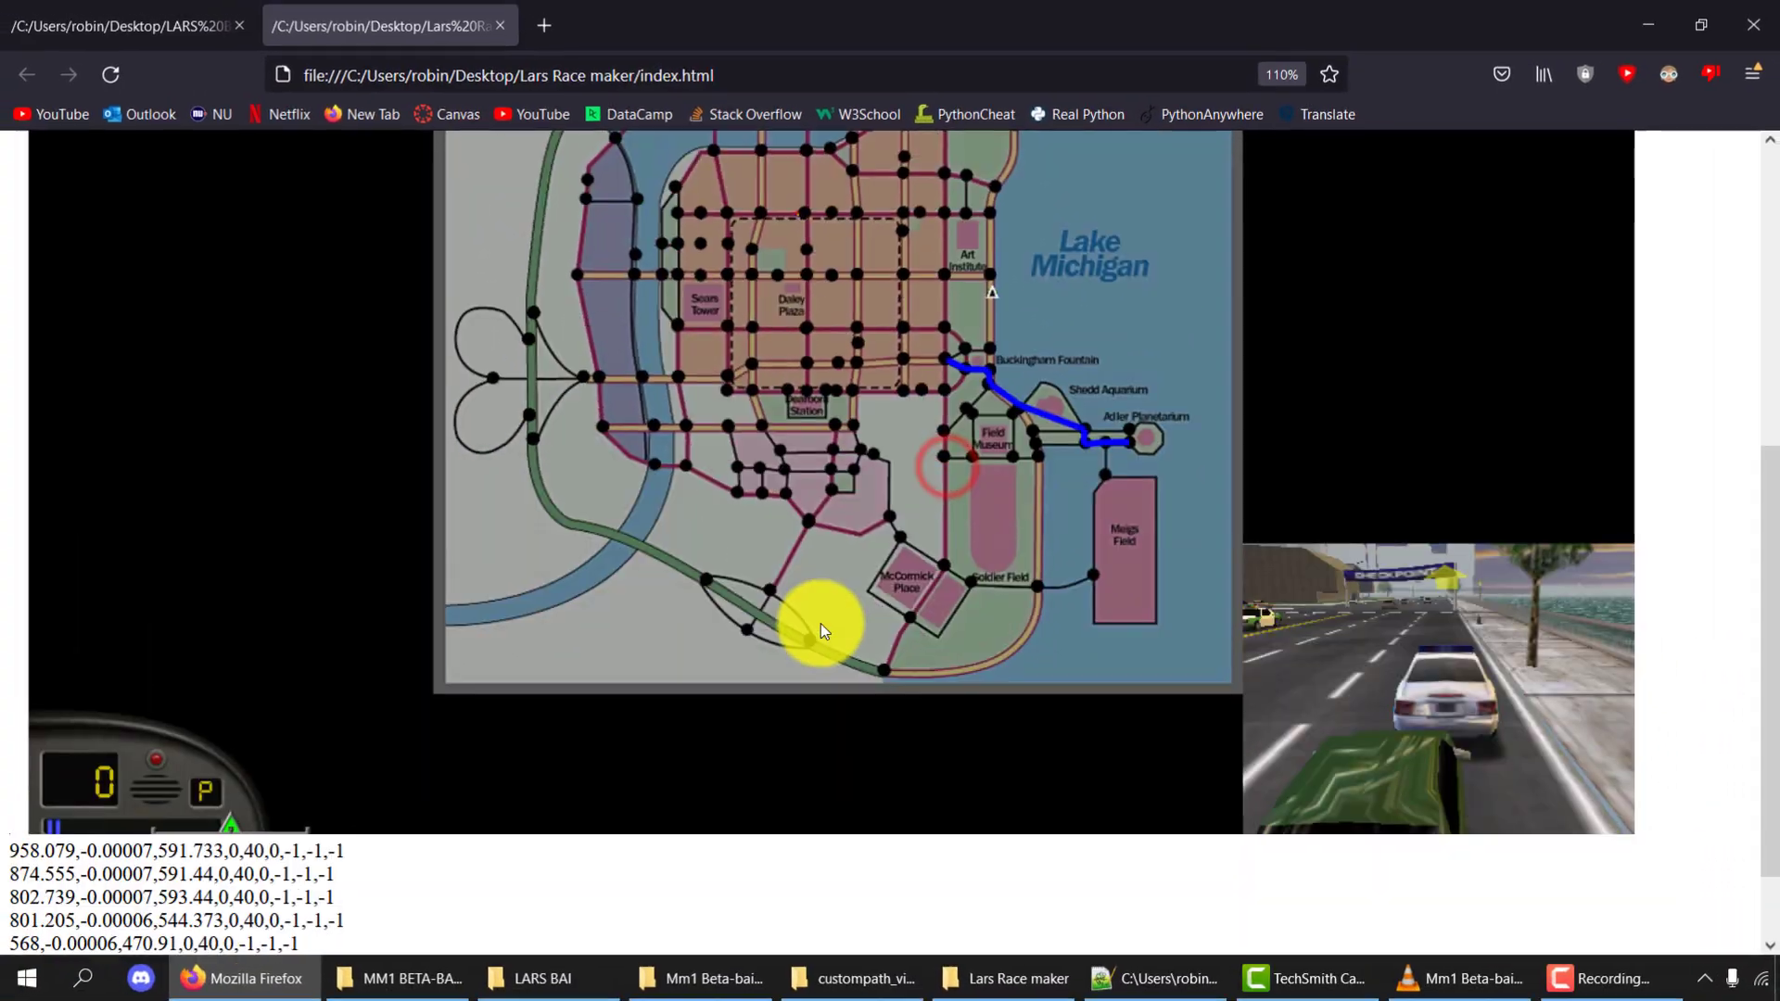
# Copy all generated waypoint rows from the race maker page into a new Notepad++ document.
pyautogui.scroll(-2, 823, 623)
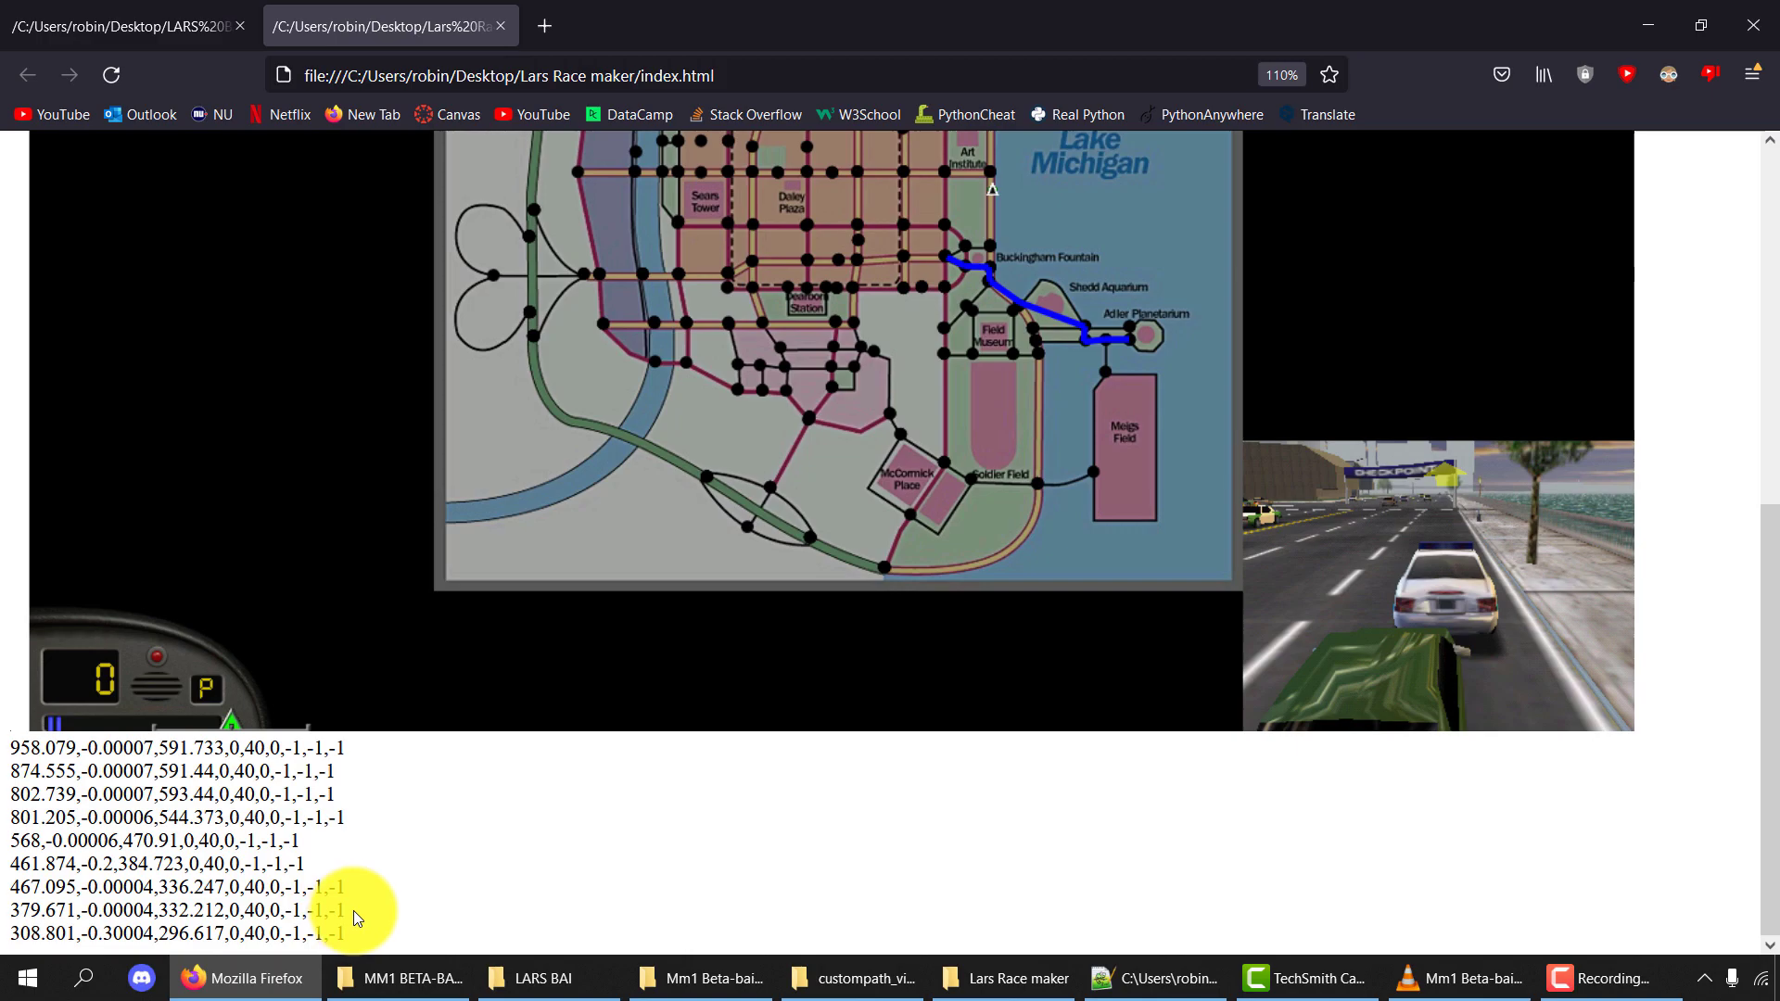
pyautogui.moveTo(371, 932); pyautogui.dragTo(7, 755)
pyautogui.hotkey('ctrl', 'c')
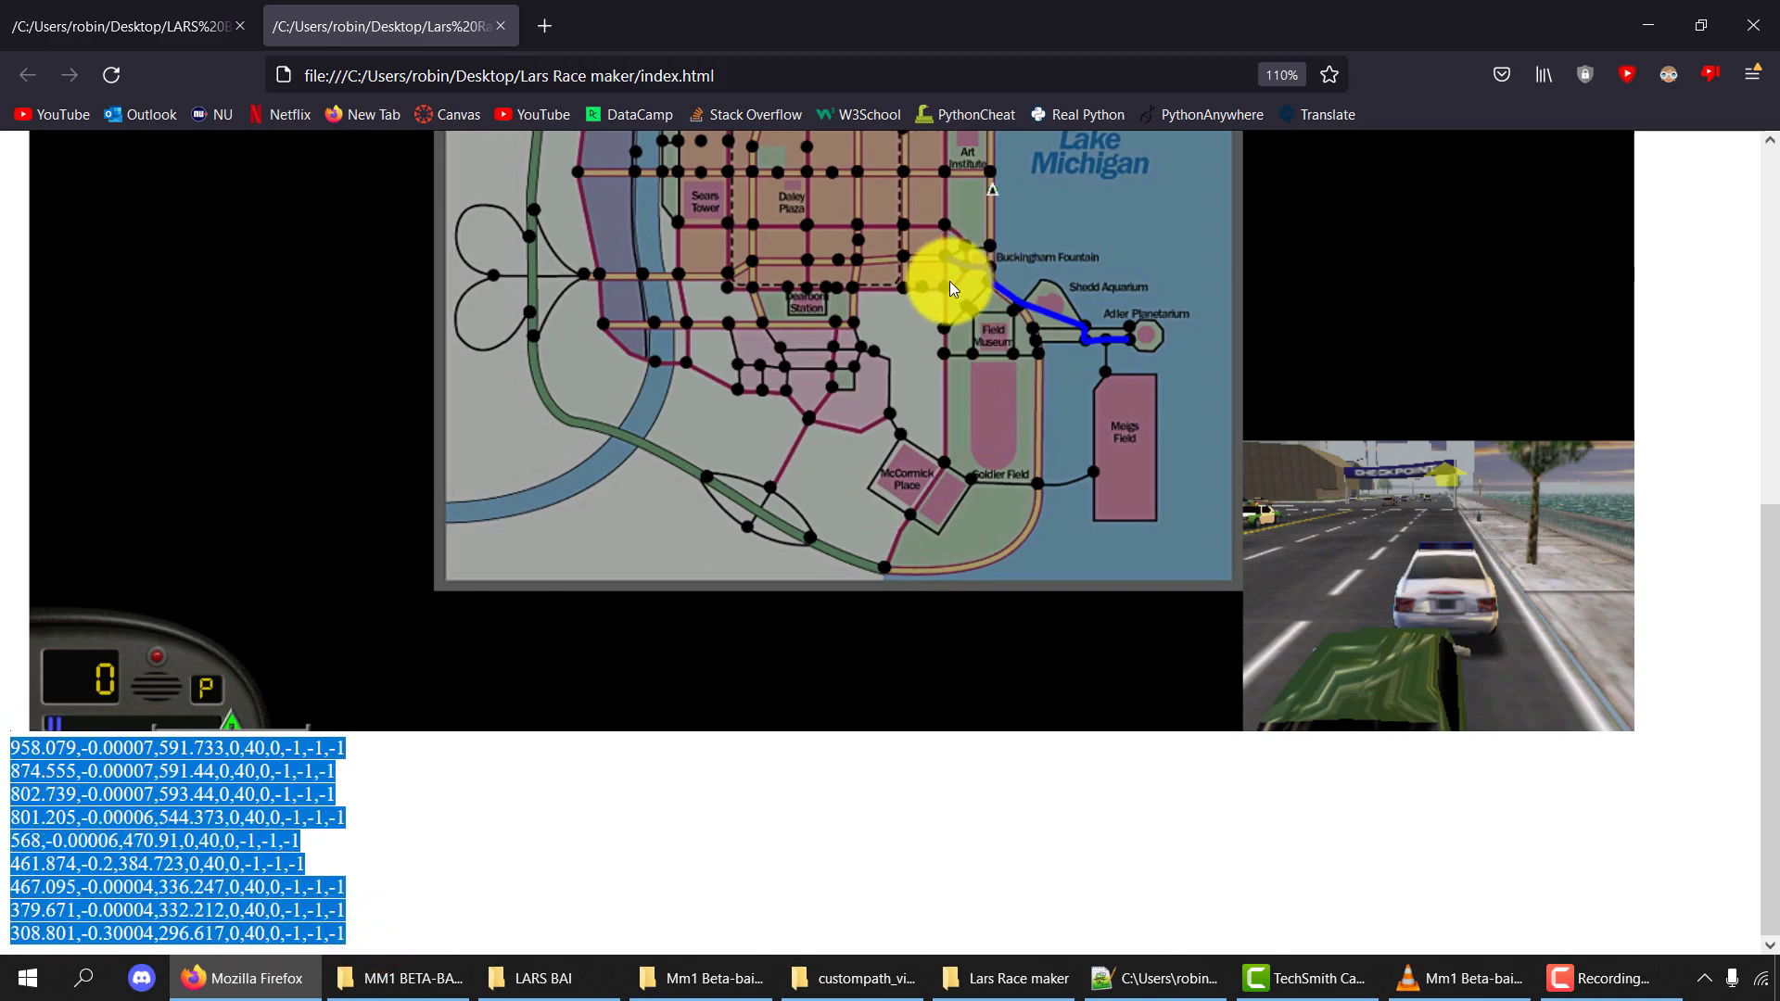
pyautogui.click(1191, 979)
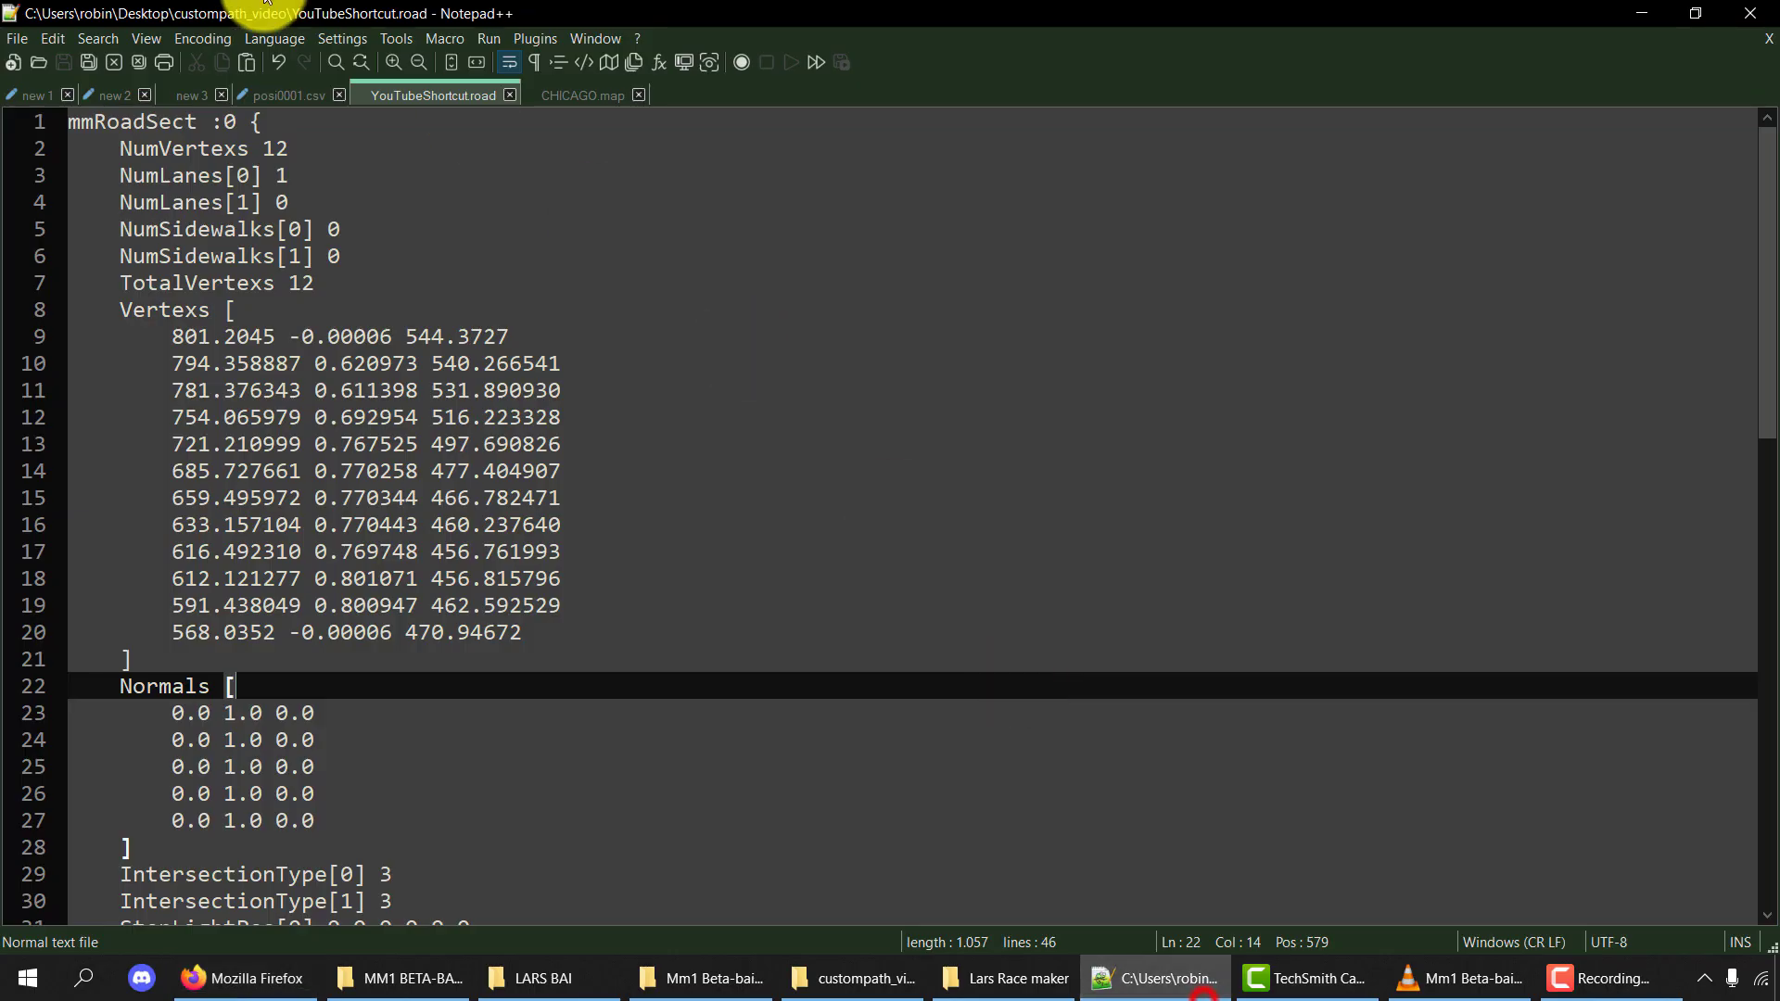
pyautogui.click(19, 37)
pyautogui.click(30, 58)
pyautogui.hotkey('ctrl', 'v')
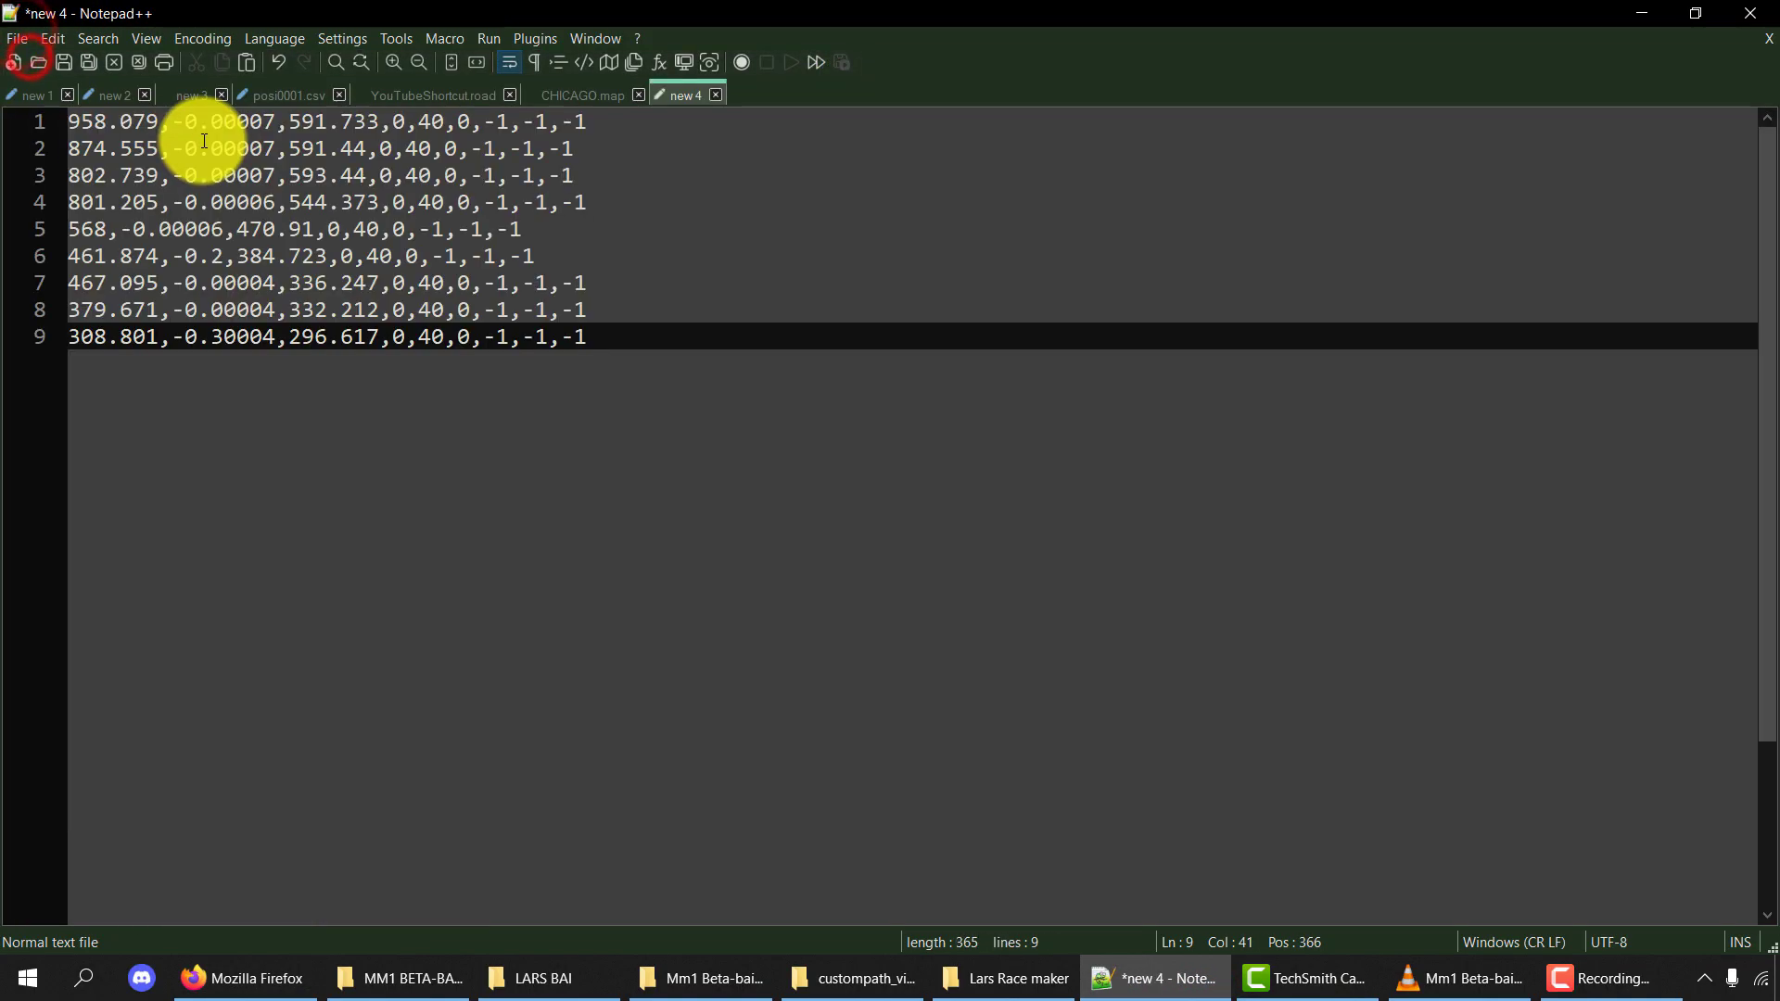
# Go to the RACE > CHICAGO folder of MM1 BETA-BAIcc and open RACE0.AIMAP_P.
pyautogui.click(403, 978)
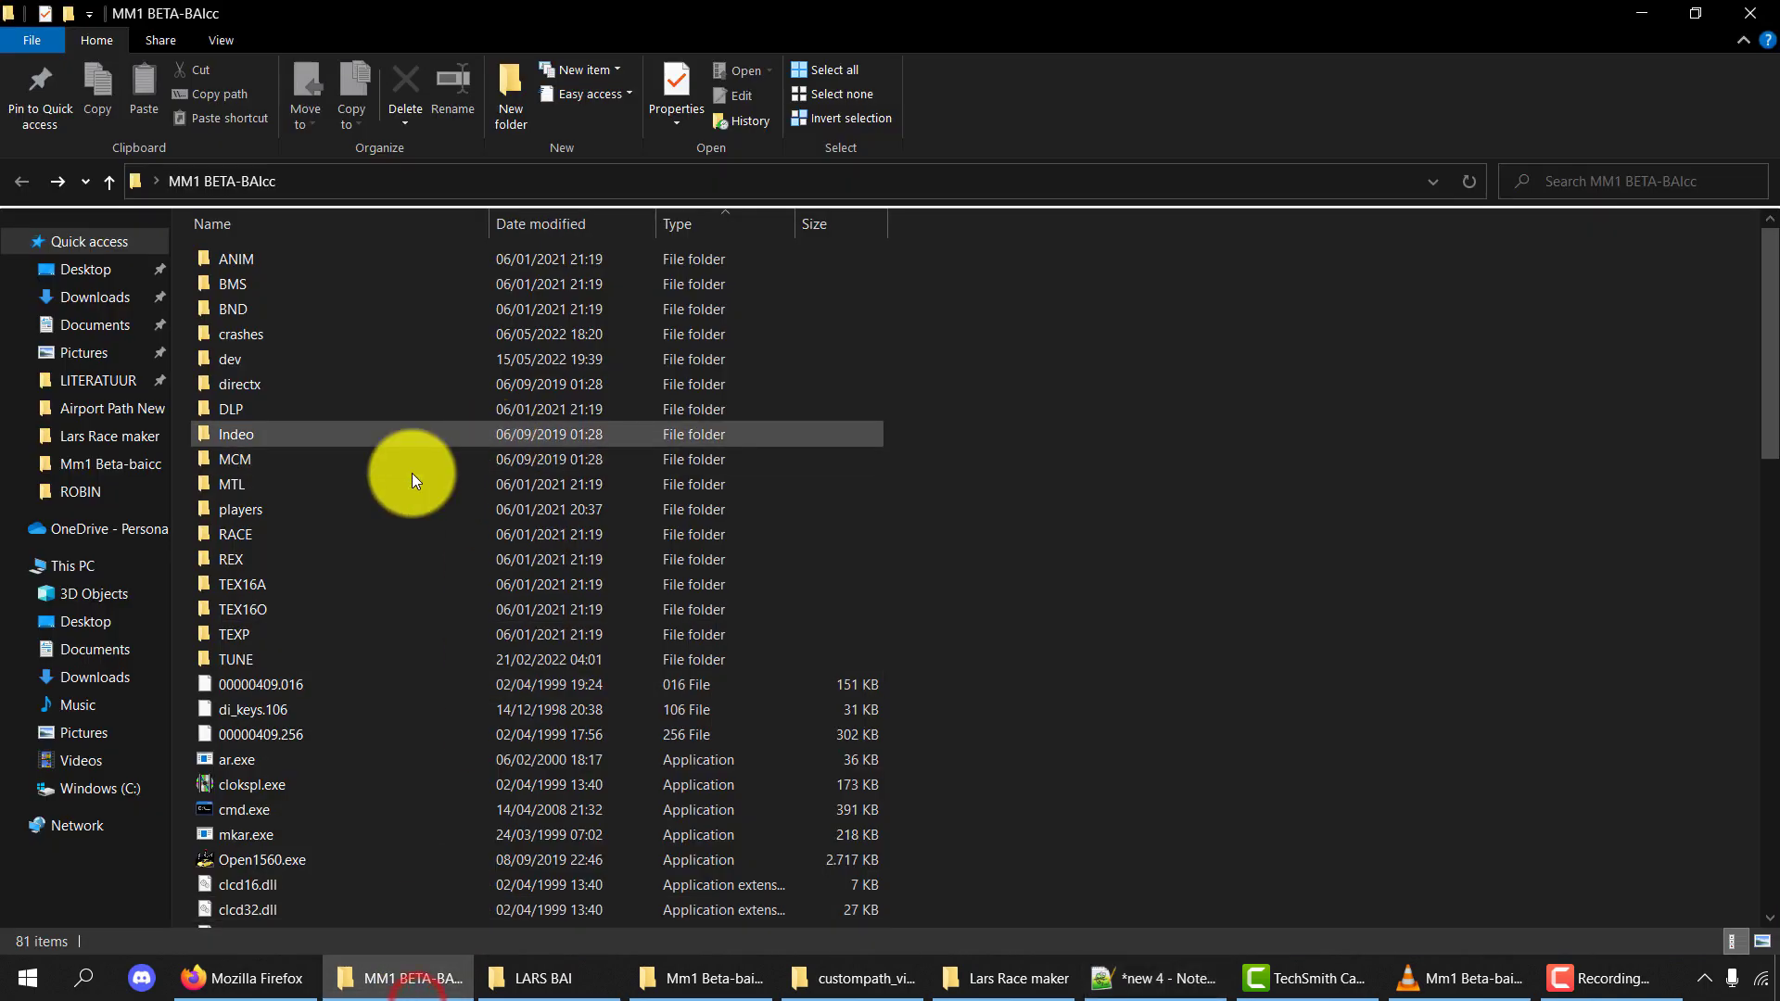
pyautogui.doubleClick(304, 532)
pyautogui.doubleClick(241, 256)
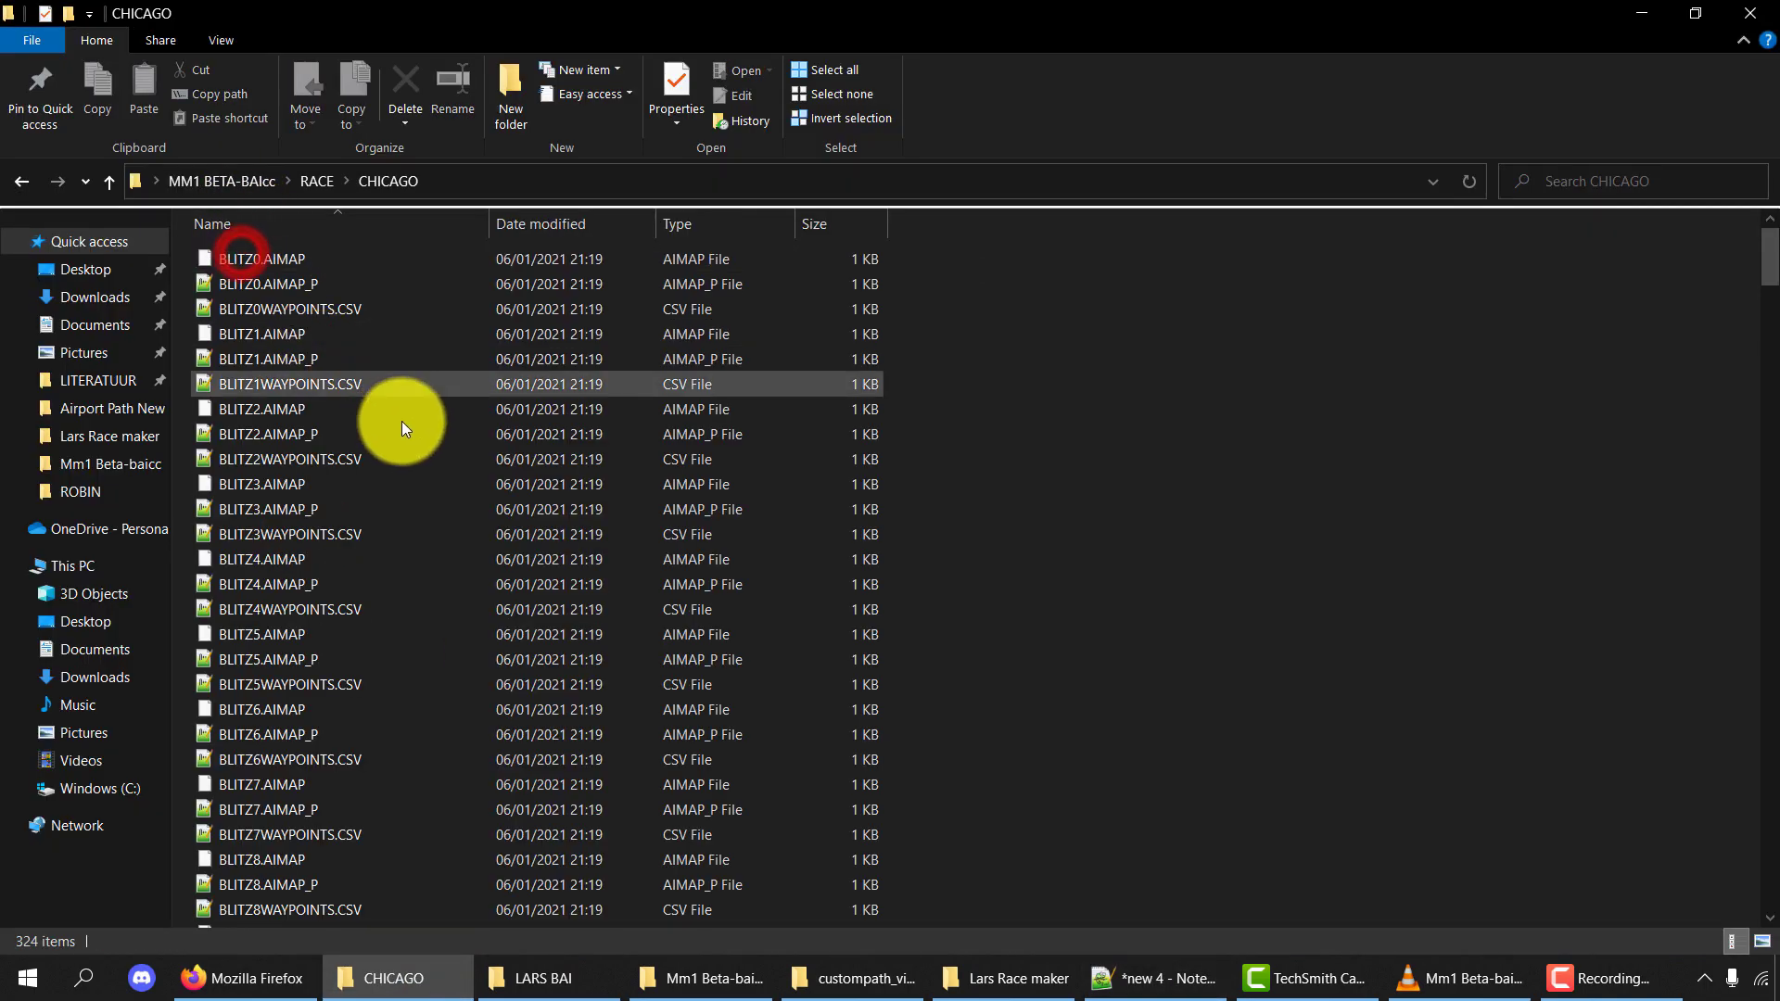
pyautogui.press('r')
pyautogui.doubleClick(316, 282)
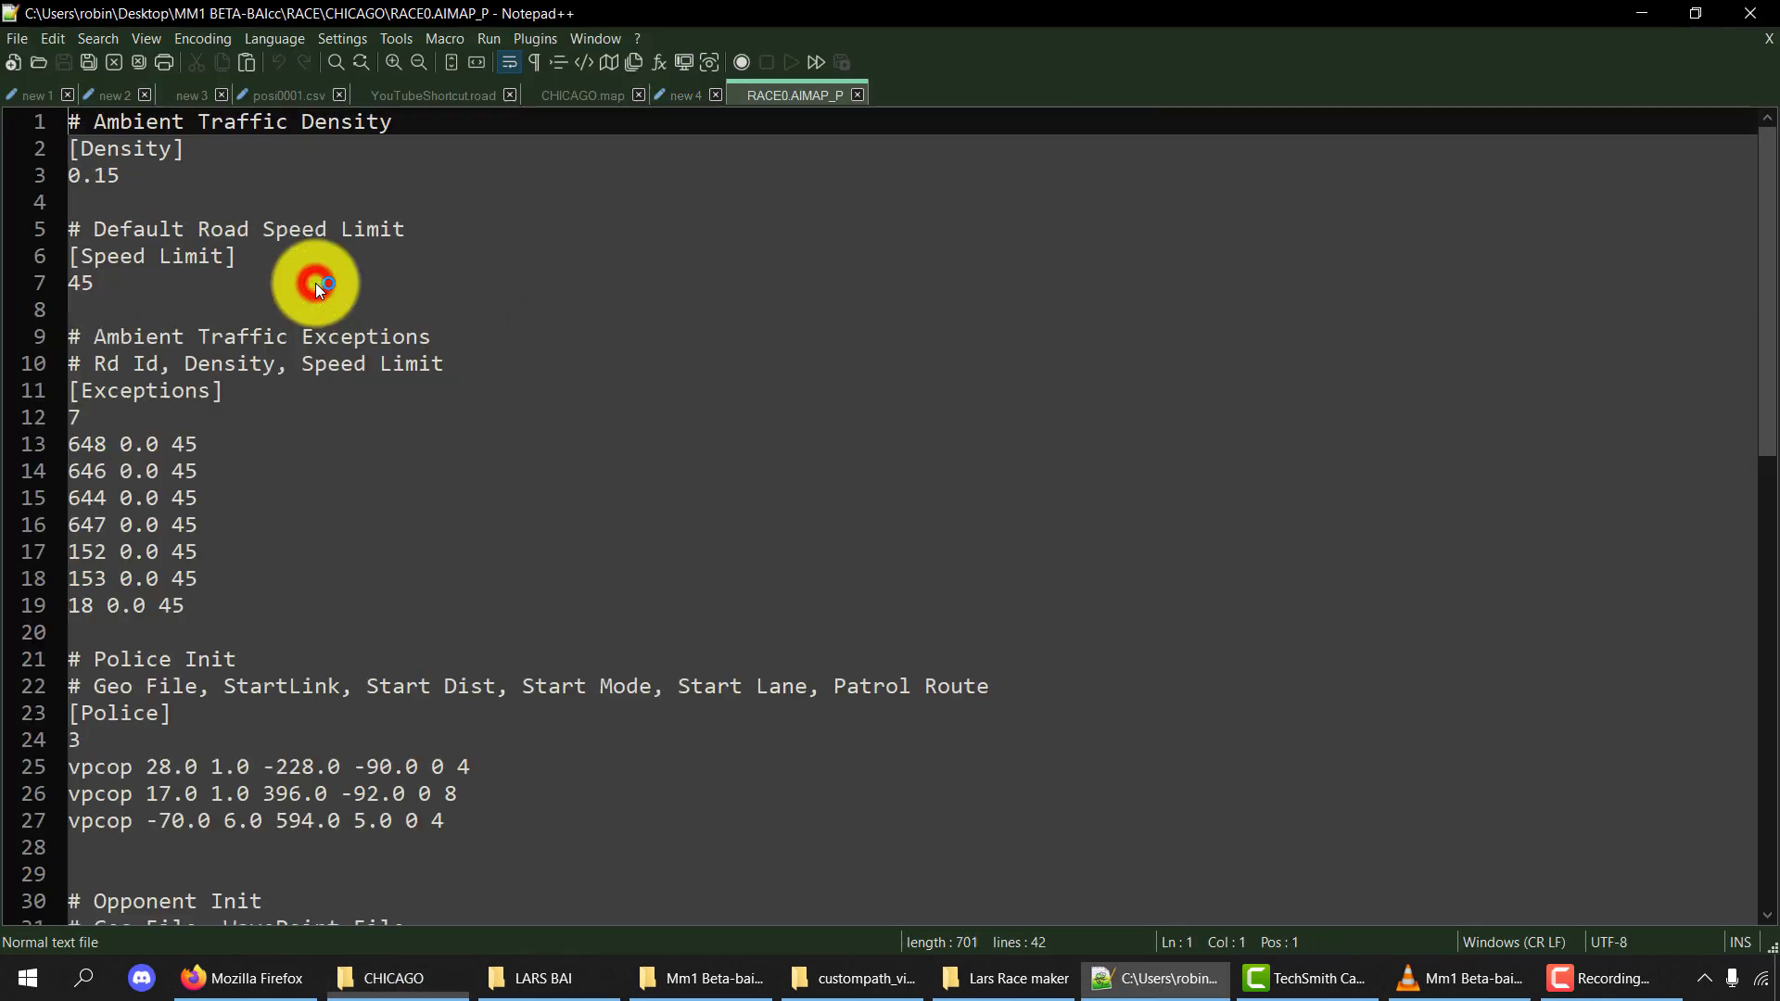
# Copy RACE0.AIMAP_P from the CHICAGO race folder into the custompath_video folder and open the copy.
pyautogui.click(1655, 11)
pyautogui.click(367, 280)
pyautogui.hotkey('ctrl', 'c')
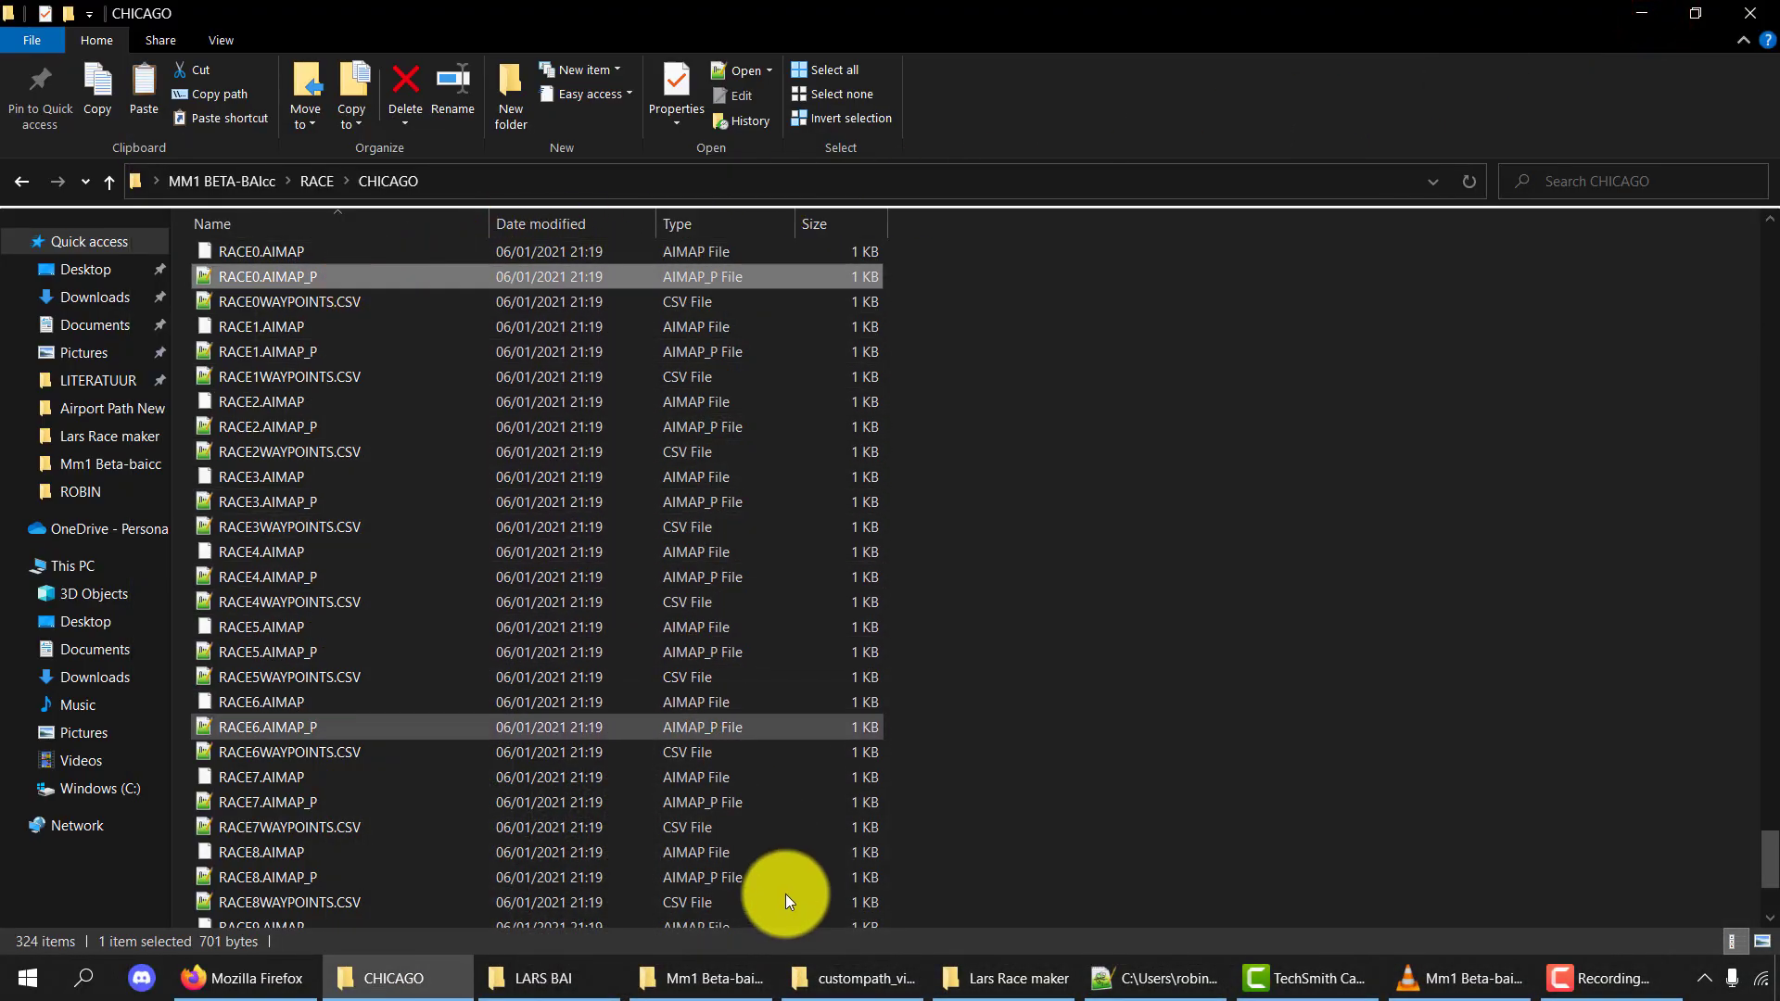
pyautogui.click(844, 994)
pyautogui.click(471, 448)
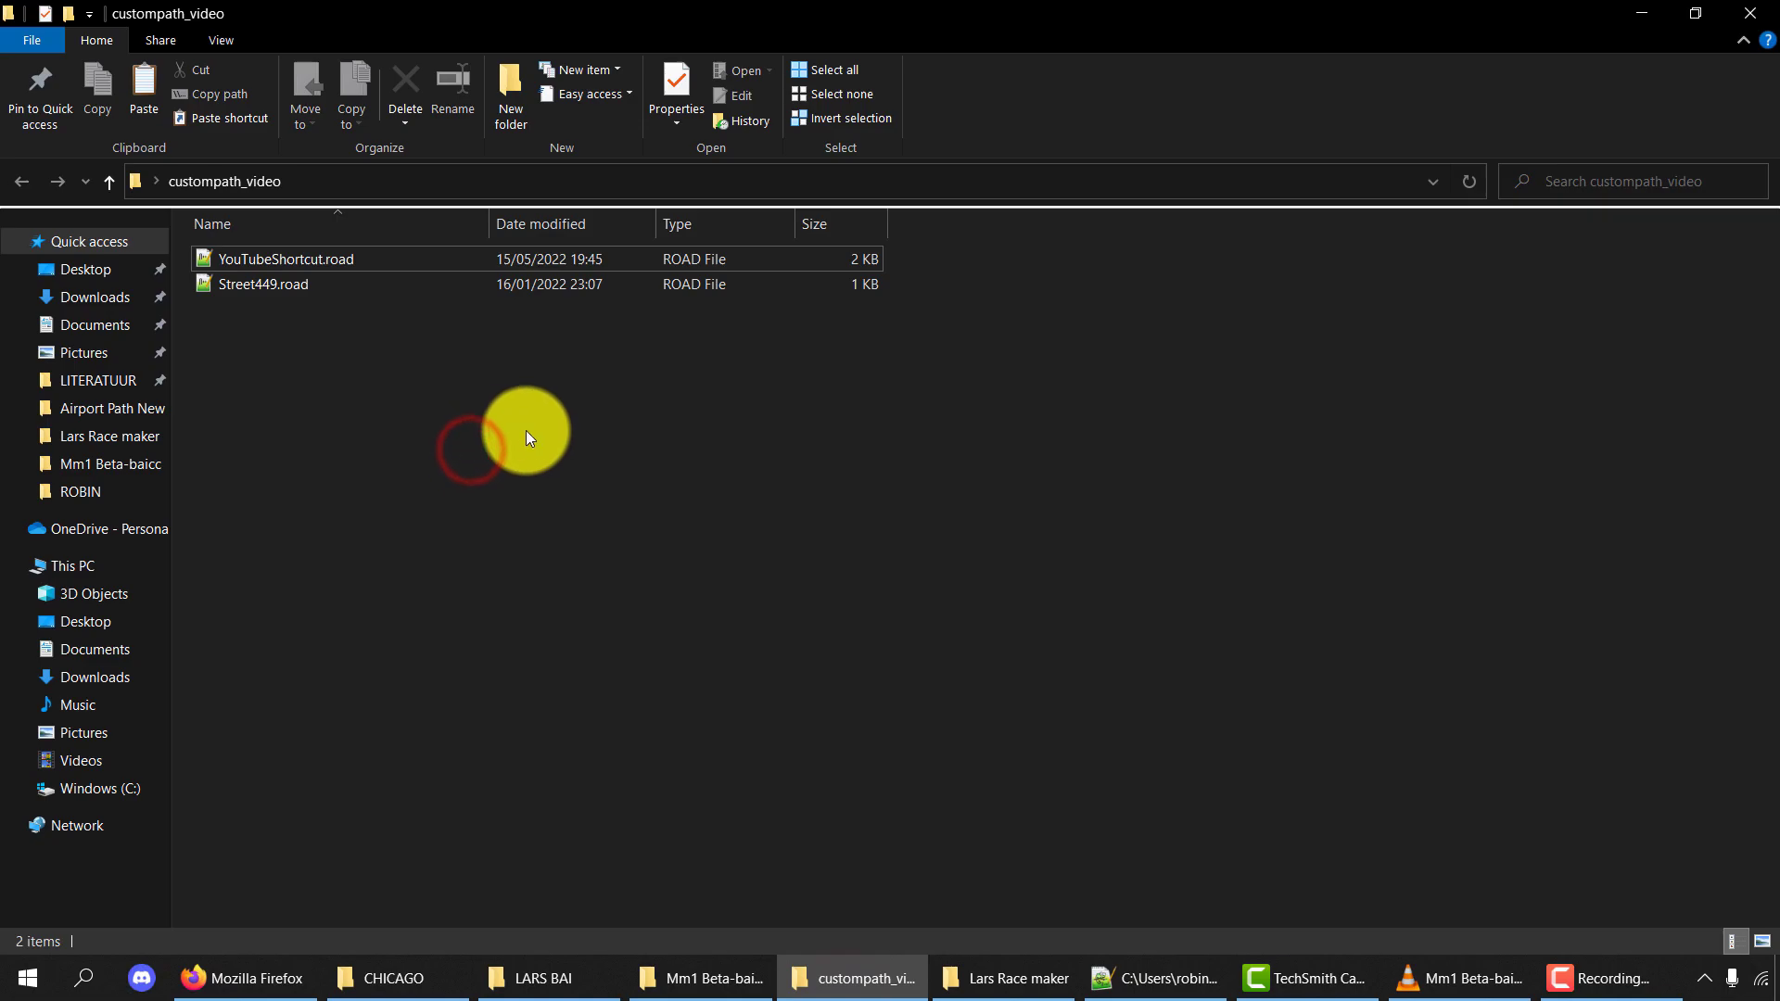
pyautogui.hotkey('ctrl', 'v')
pyautogui.doubleClick(325, 259)
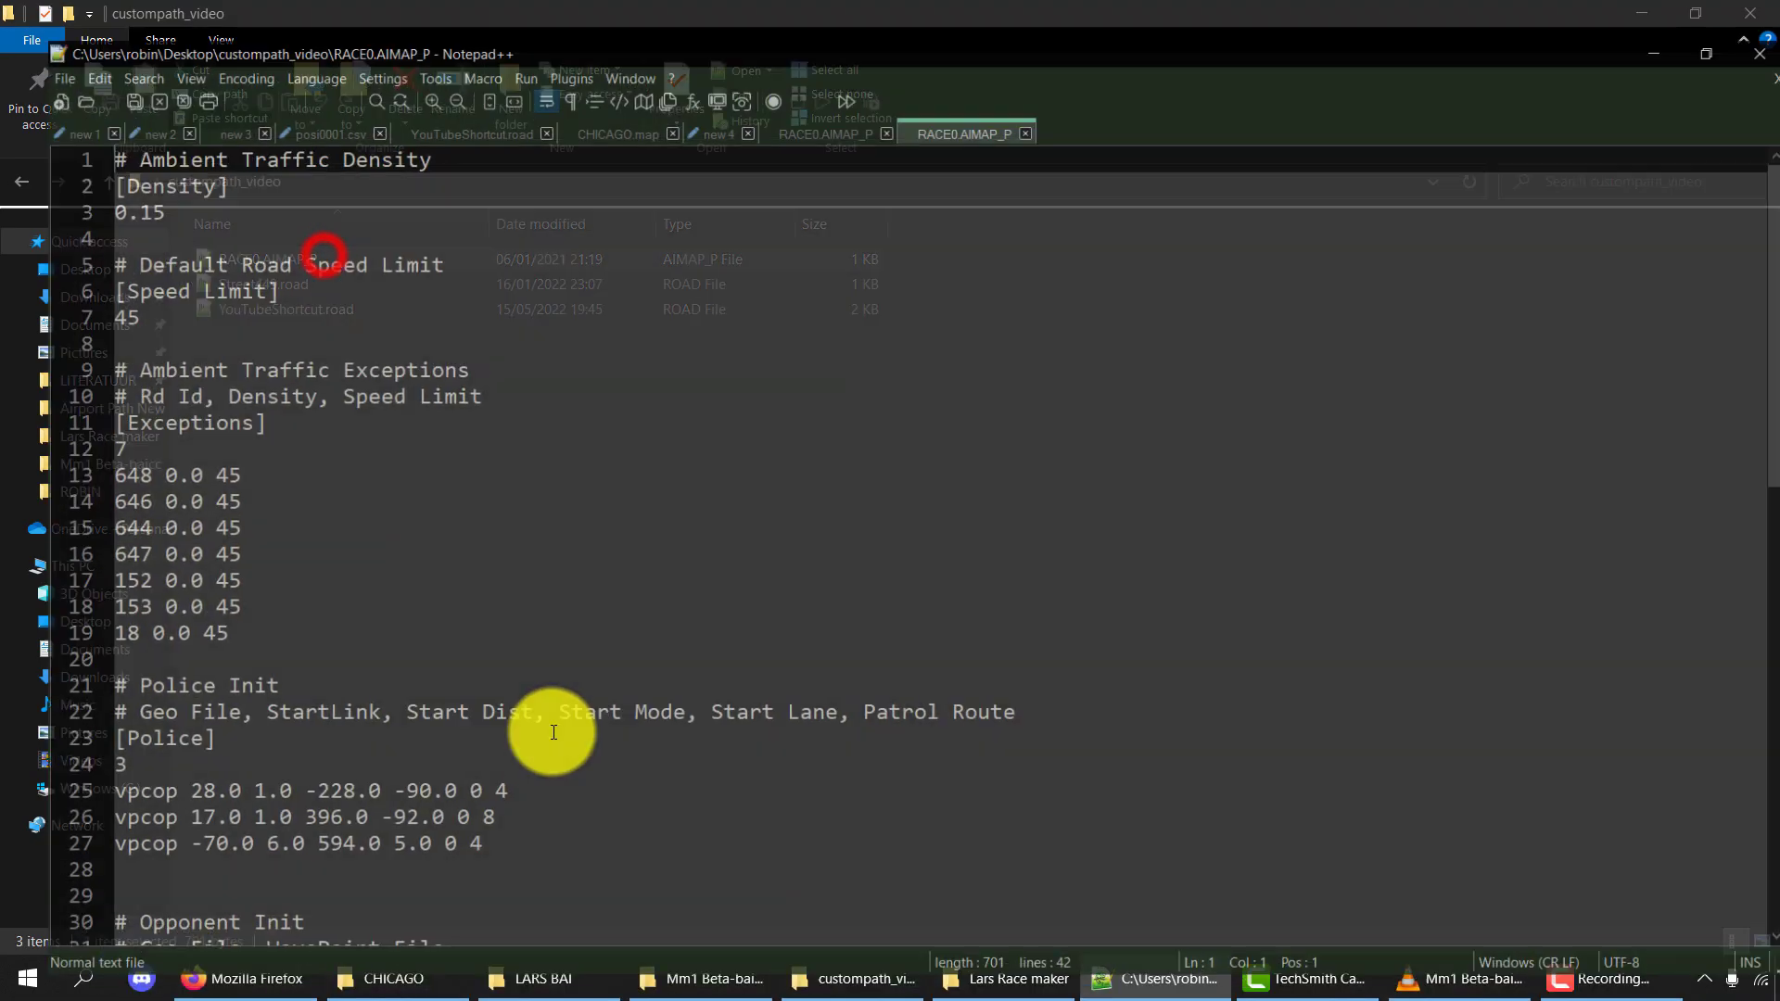
# Copy OPP1R60.C24, the first opponent file listed in RACE0.AIMAP_P, into the custompath_video folder and open the copy.
pyautogui.scroll(-5, 589, 706)
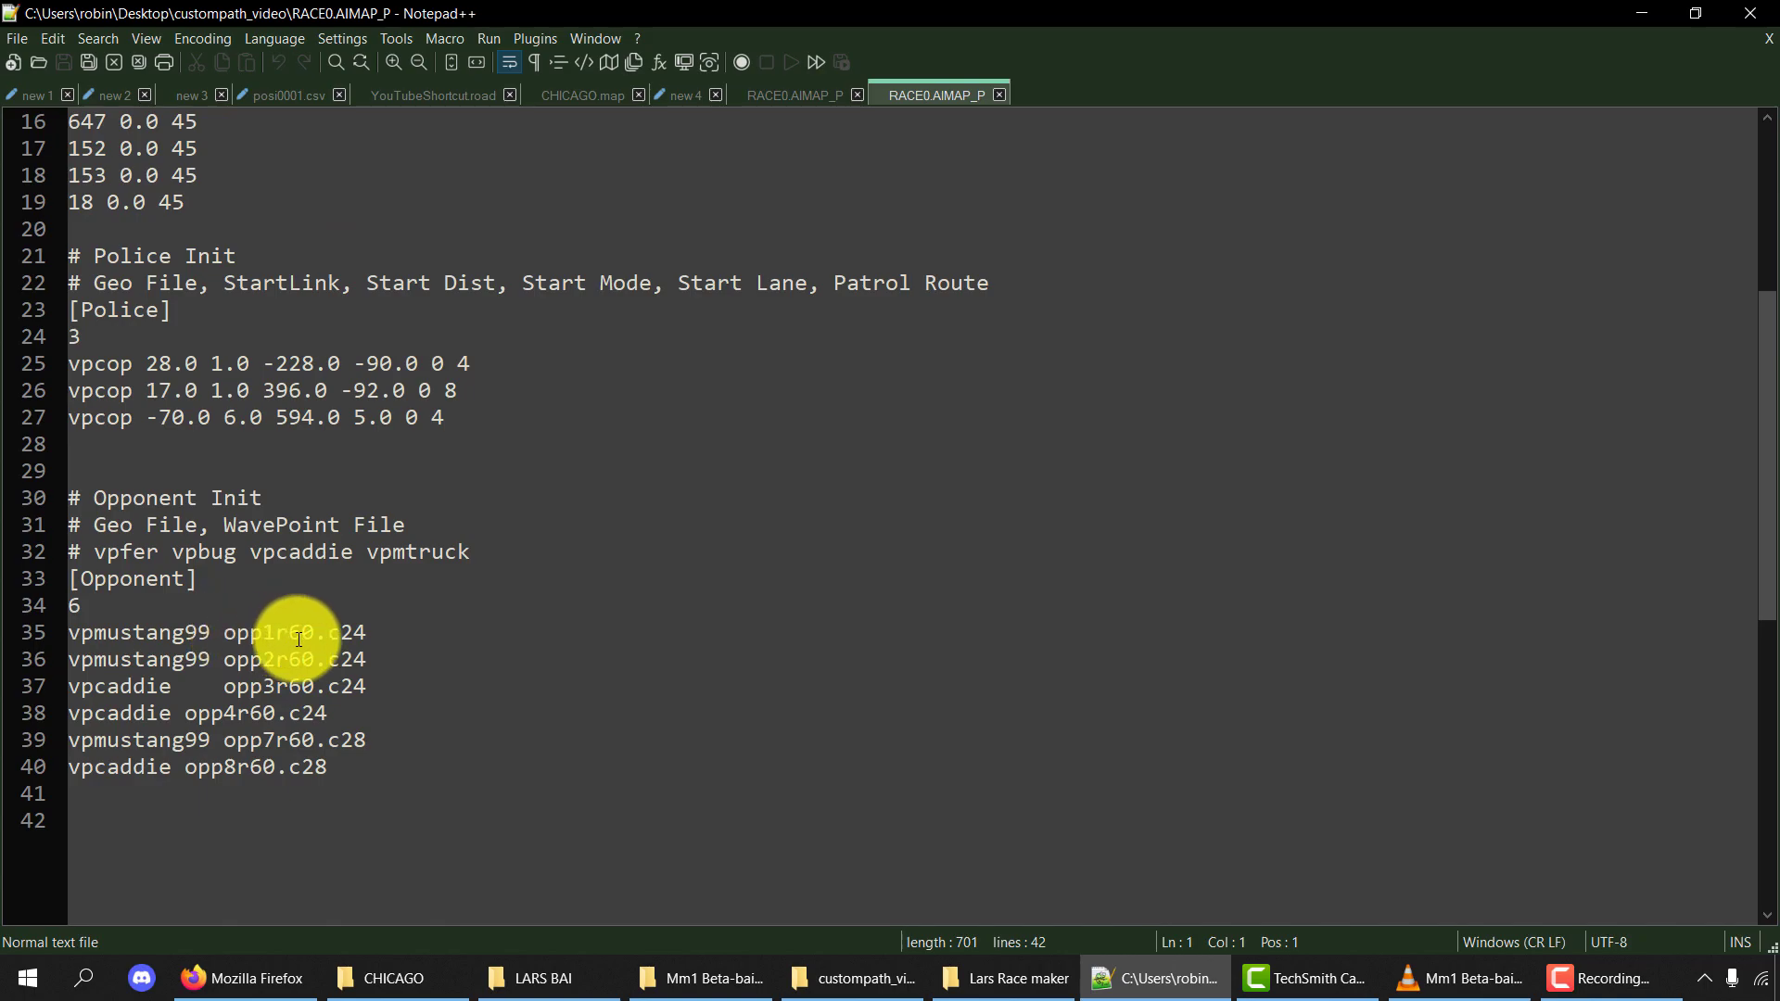
pyautogui.click(399, 979)
pyautogui.click(467, 608)
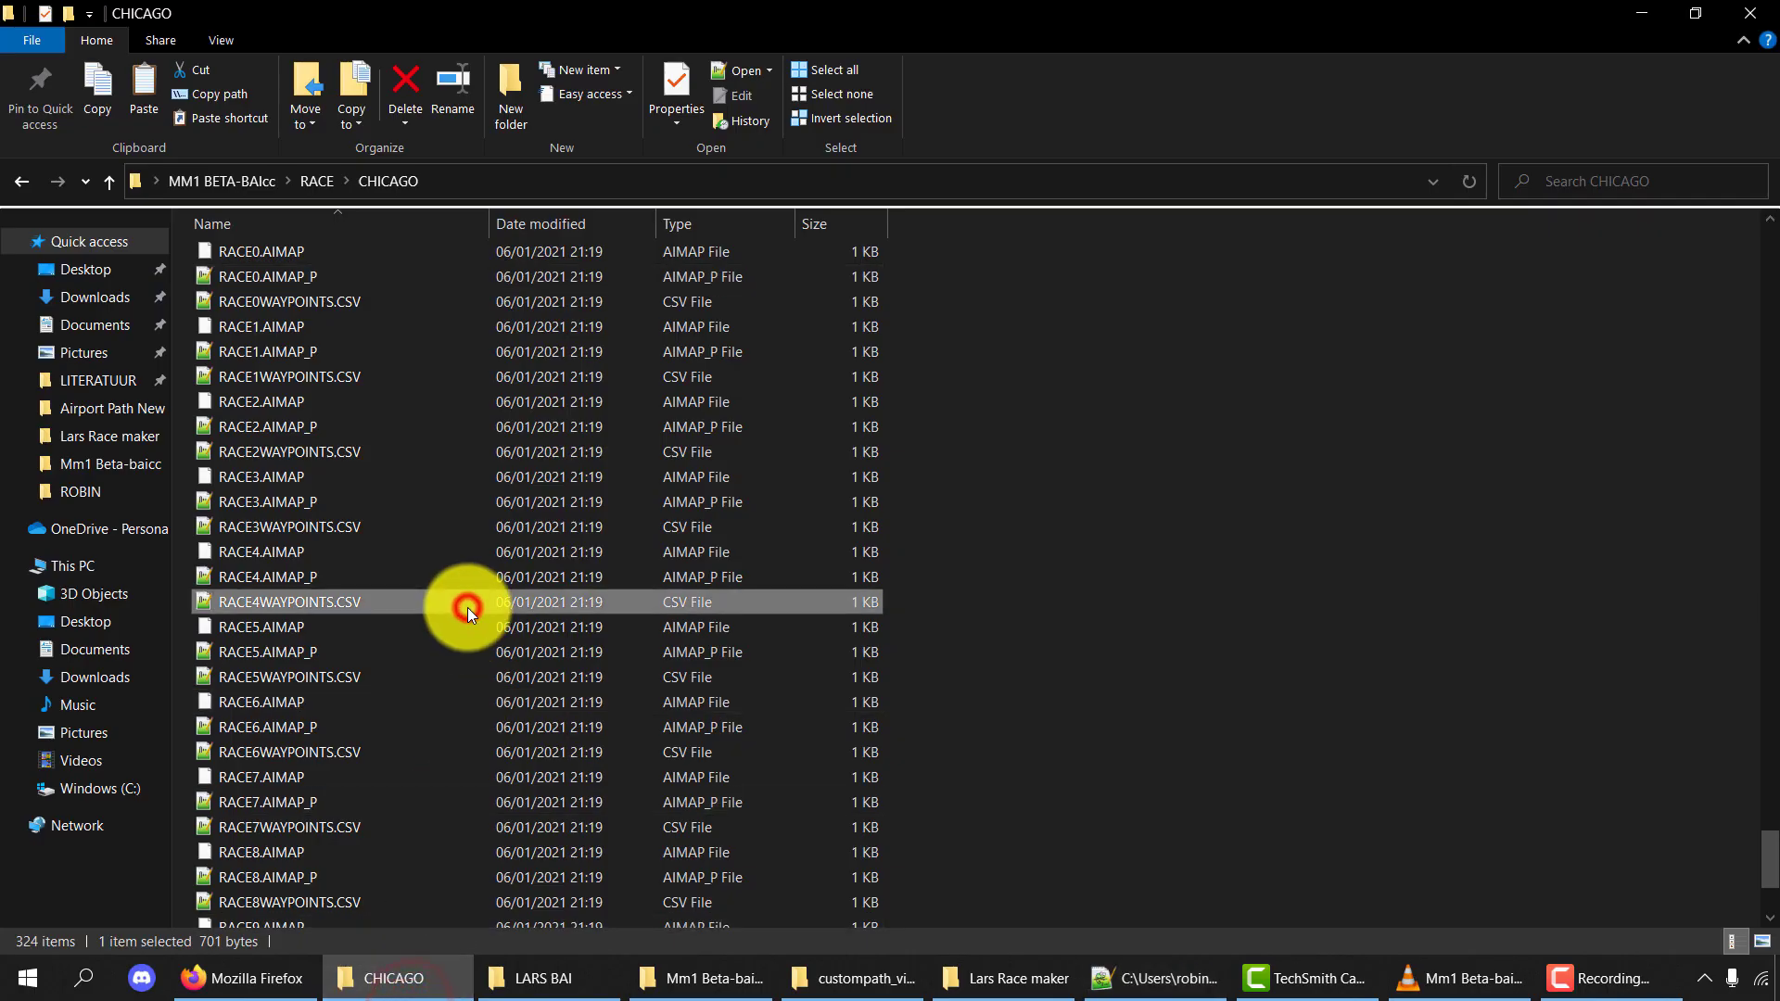
pyautogui.write('opp1r6')
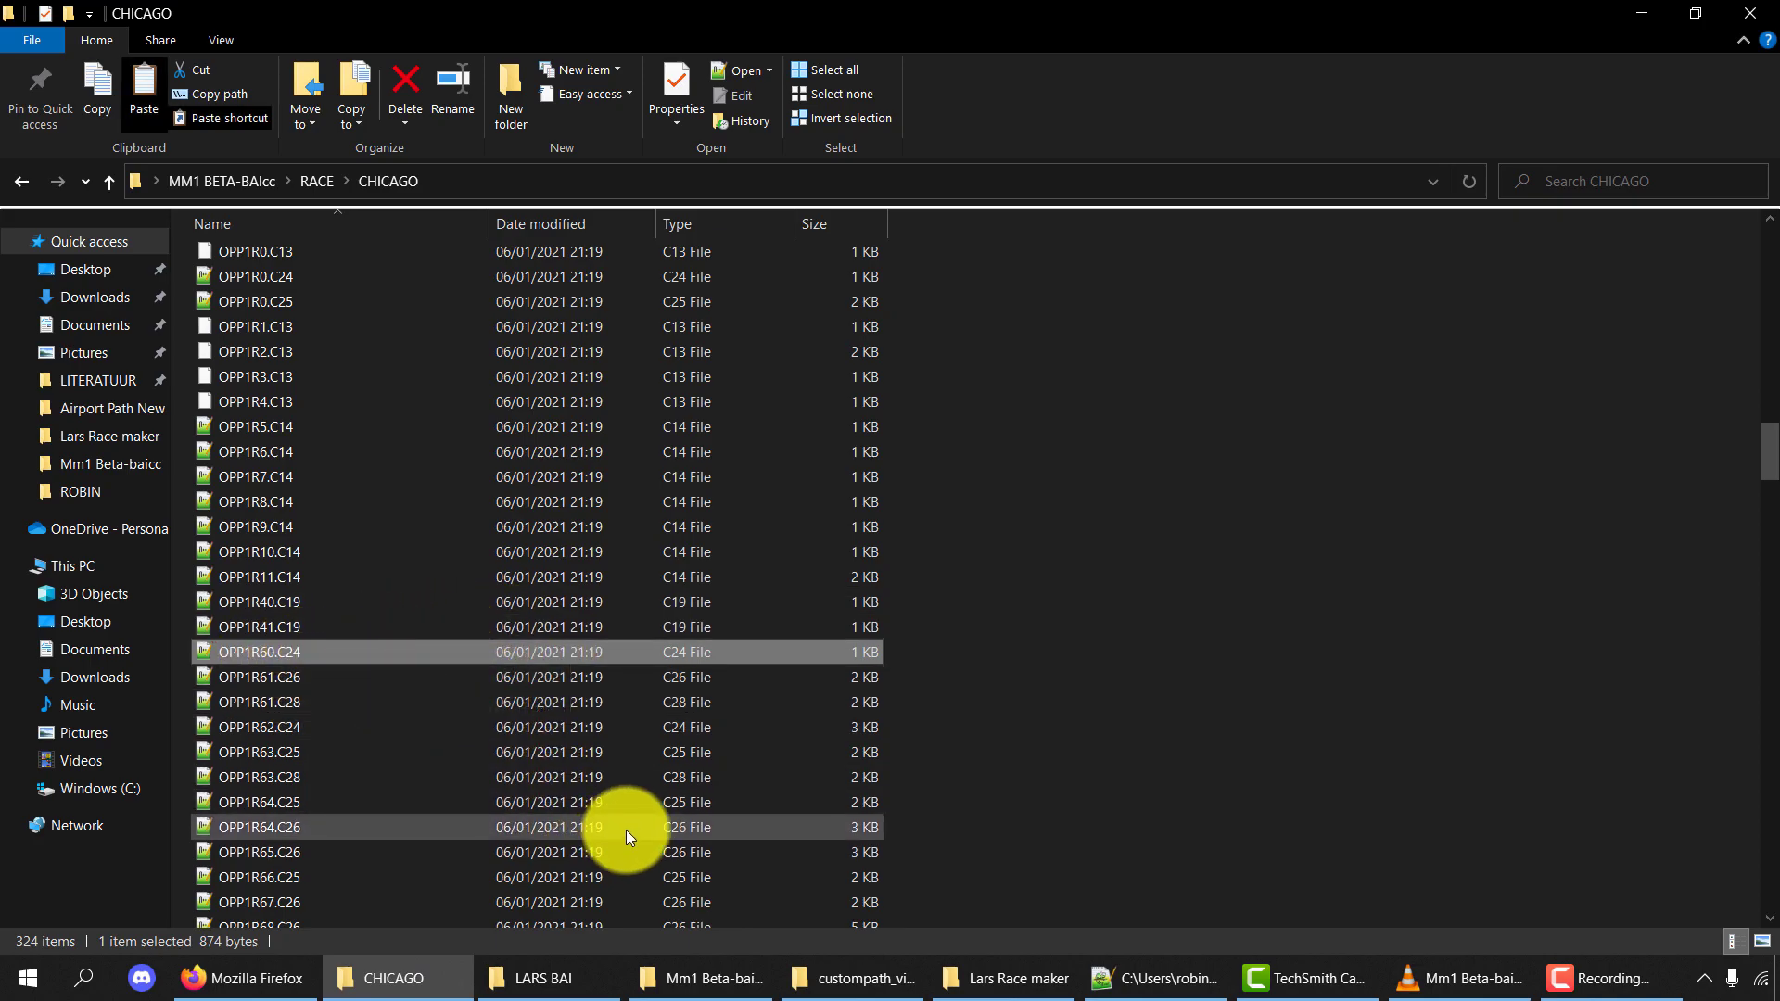
pyautogui.click(848, 978)
pyautogui.click(649, 775)
pyautogui.hotkey('ctrl', 'v')
pyautogui.click(670, 721)
pyautogui.doubleClick(296, 263)
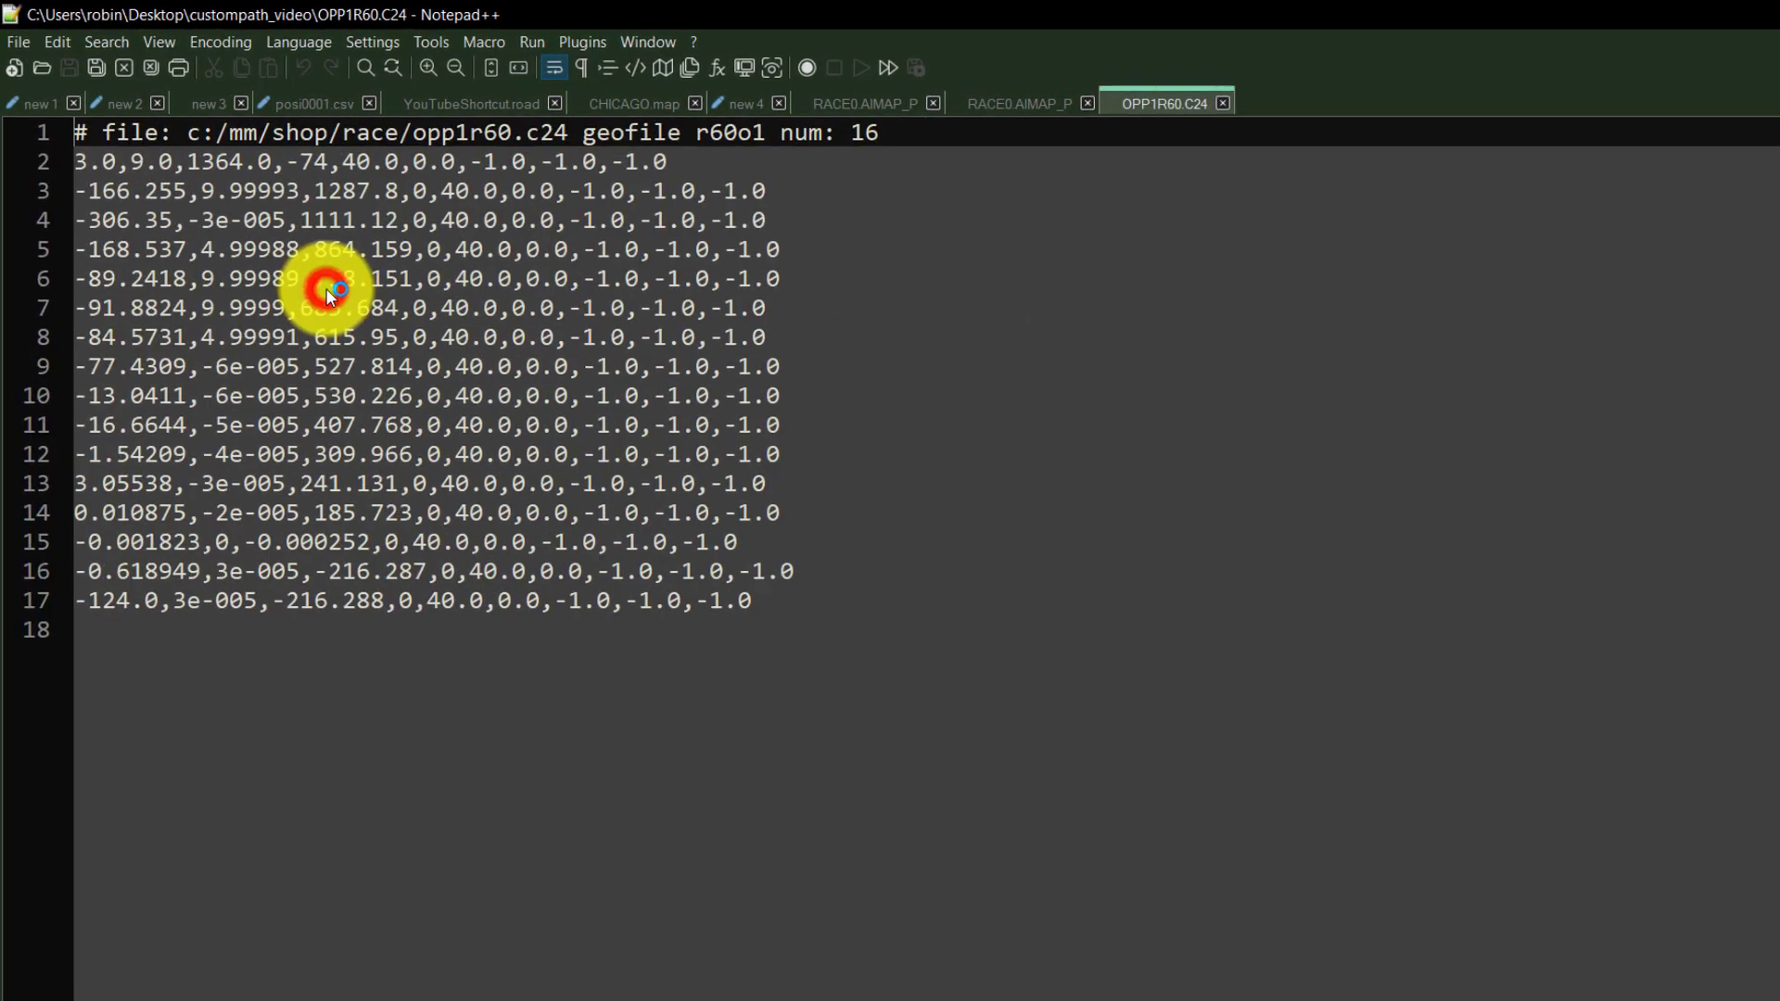
# Delete all waypoint rows below the header line in OPP1R60.C24, leaving empty lines there.
pyautogui.moveTo(924, 631); pyautogui.dragTo(153, 181)
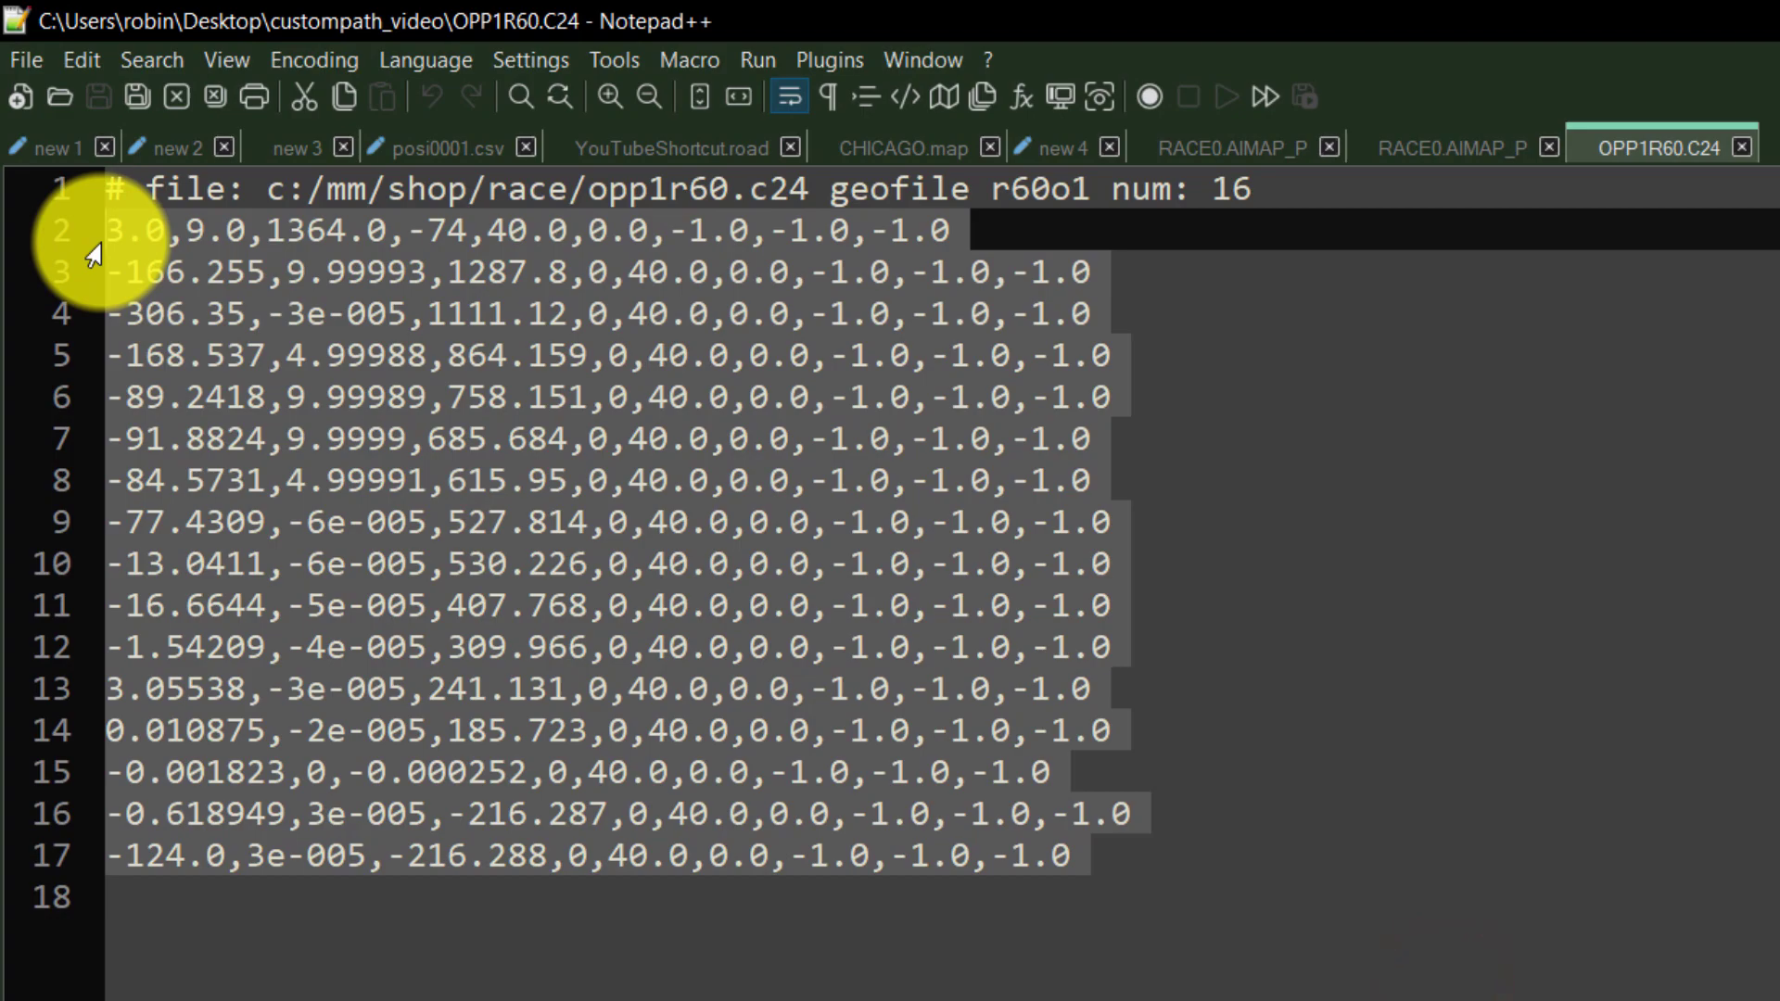
pyautogui.press('Delete')
pyautogui.press('Return')
pyautogui.press('Return')
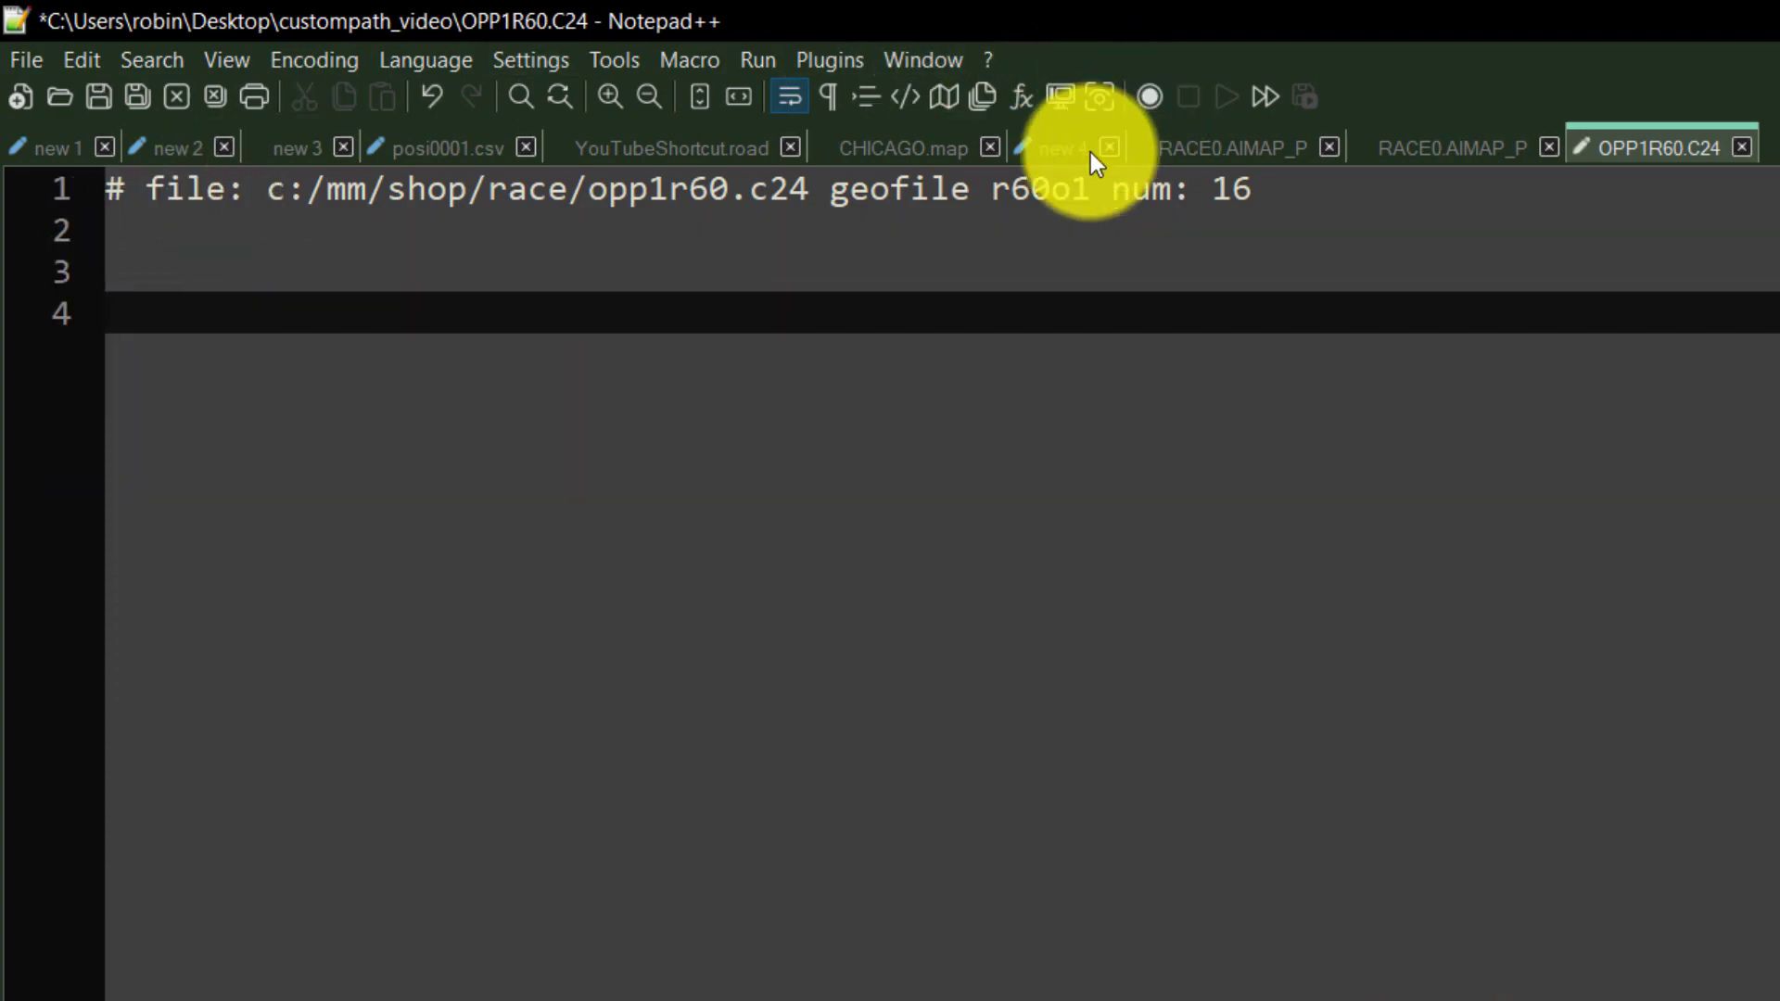
# Copy all nine waypoint rows from the unsaved new 4 document into OPP1R60.C24, directly below the header line.
pyautogui.click(1064, 155)
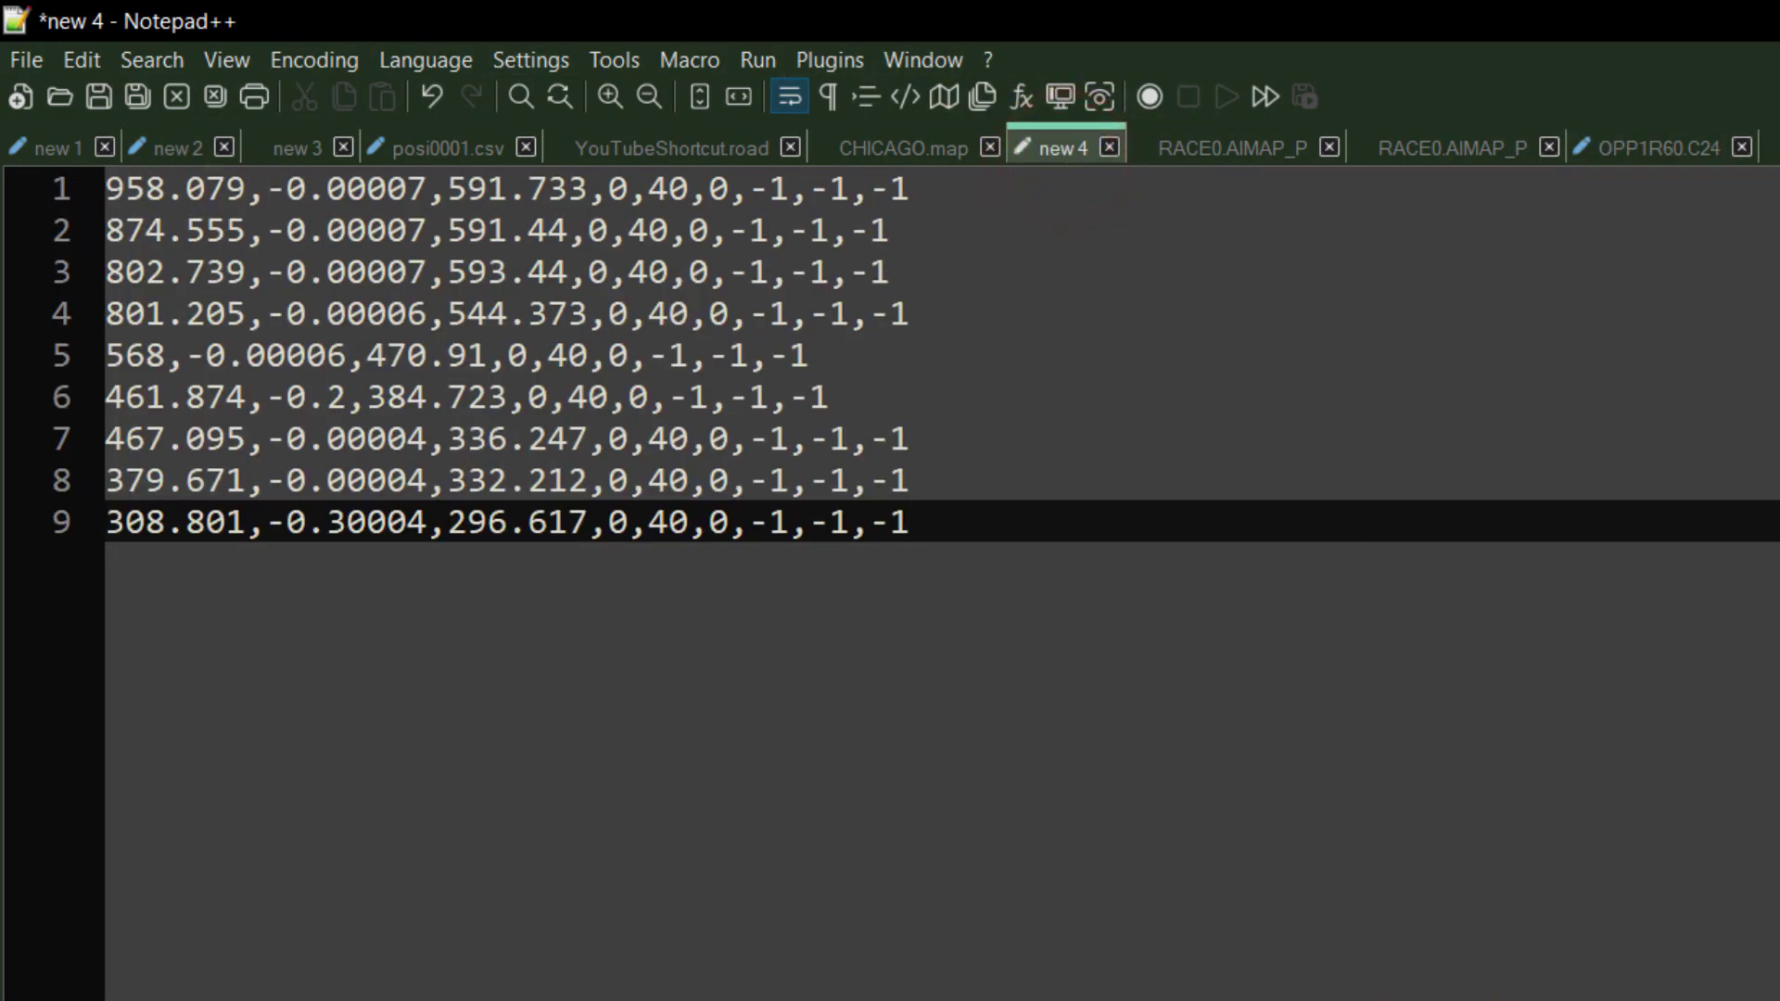
pyautogui.moveTo(1509, 902); pyautogui.dragTo(13, 98)
pyautogui.hotkey('ctrl', 'c')
pyautogui.click(1682, 144)
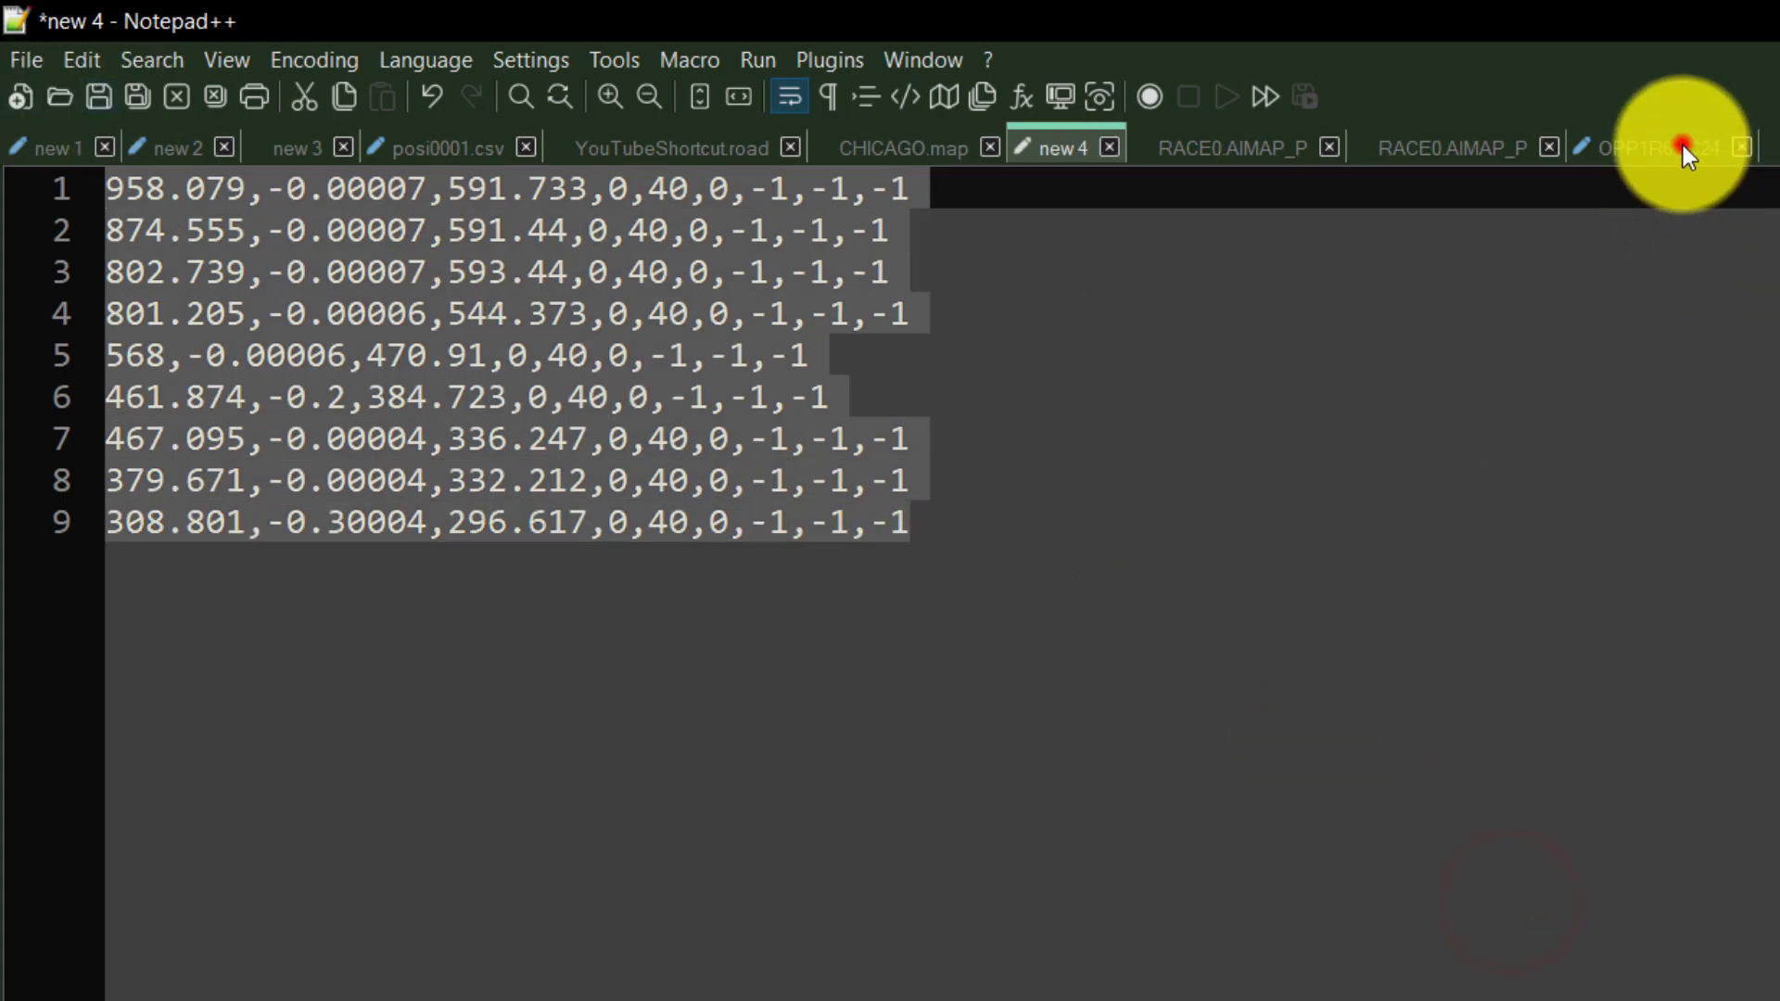
pyautogui.click(191, 219)
pyautogui.hotkey('ctrl', 'v')
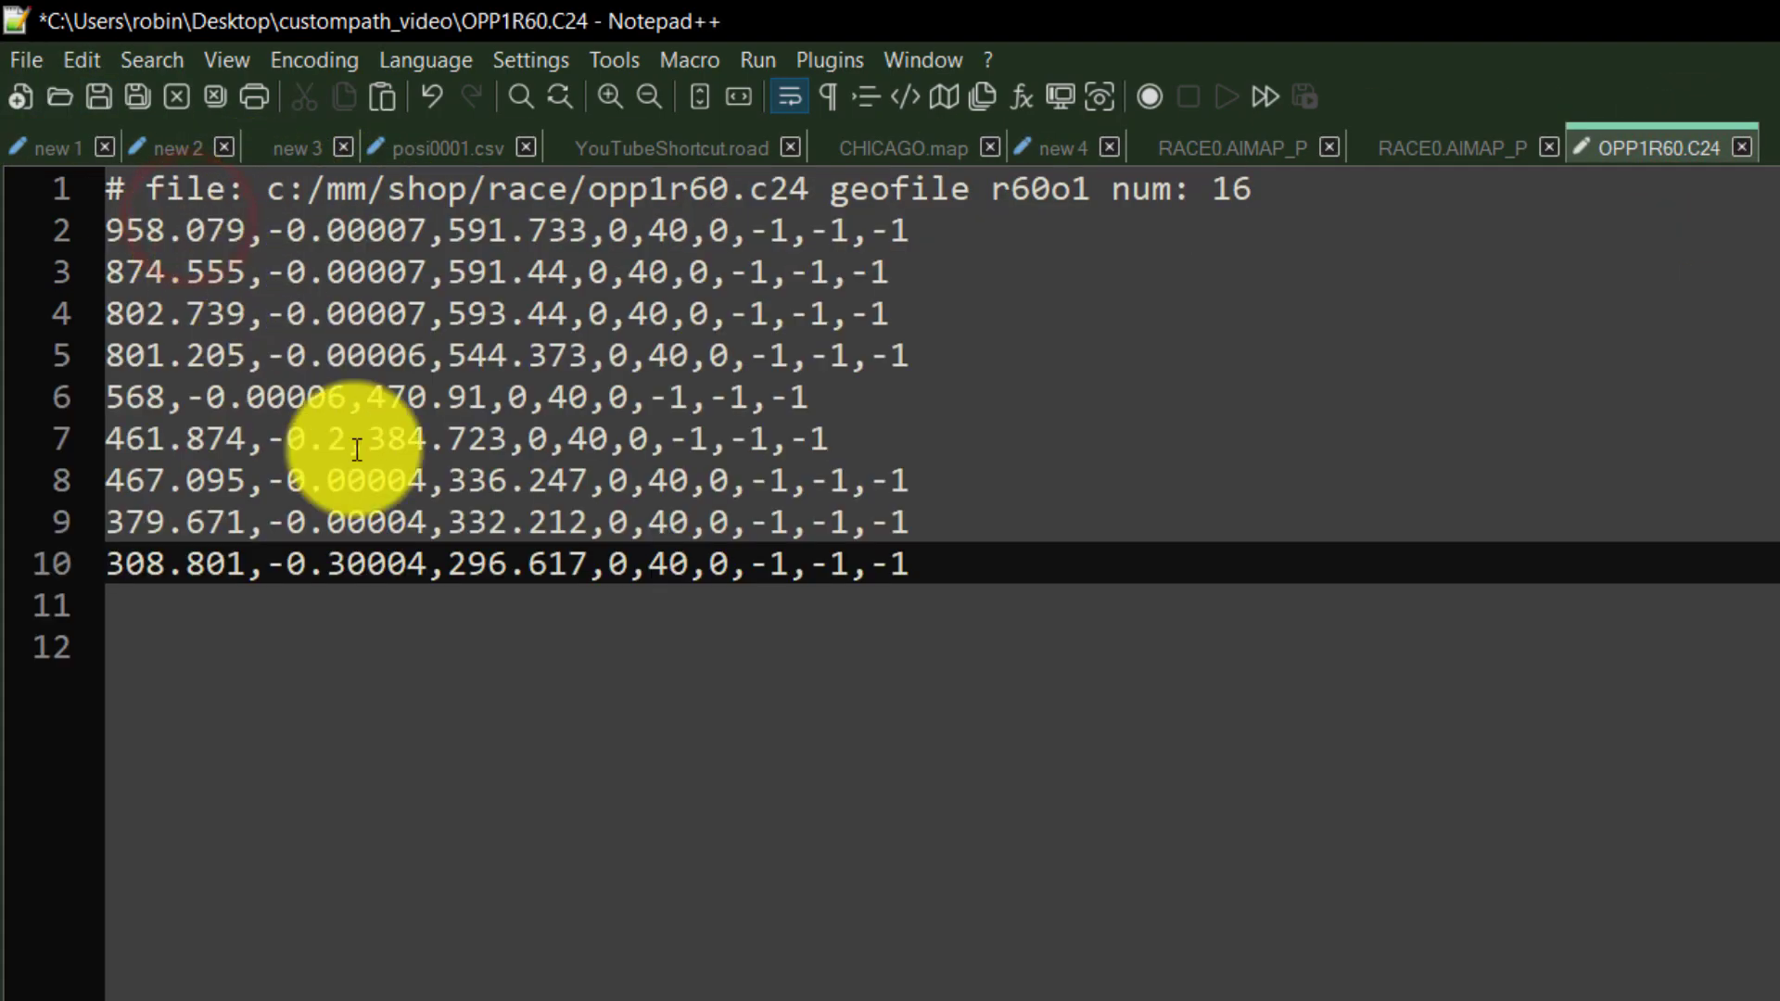
# Remove the extra empty line at the end of OPP1R60.C24, keeping one blank last line, and save the file.
pyautogui.click(608, 822)
pyautogui.press('BackSpace')
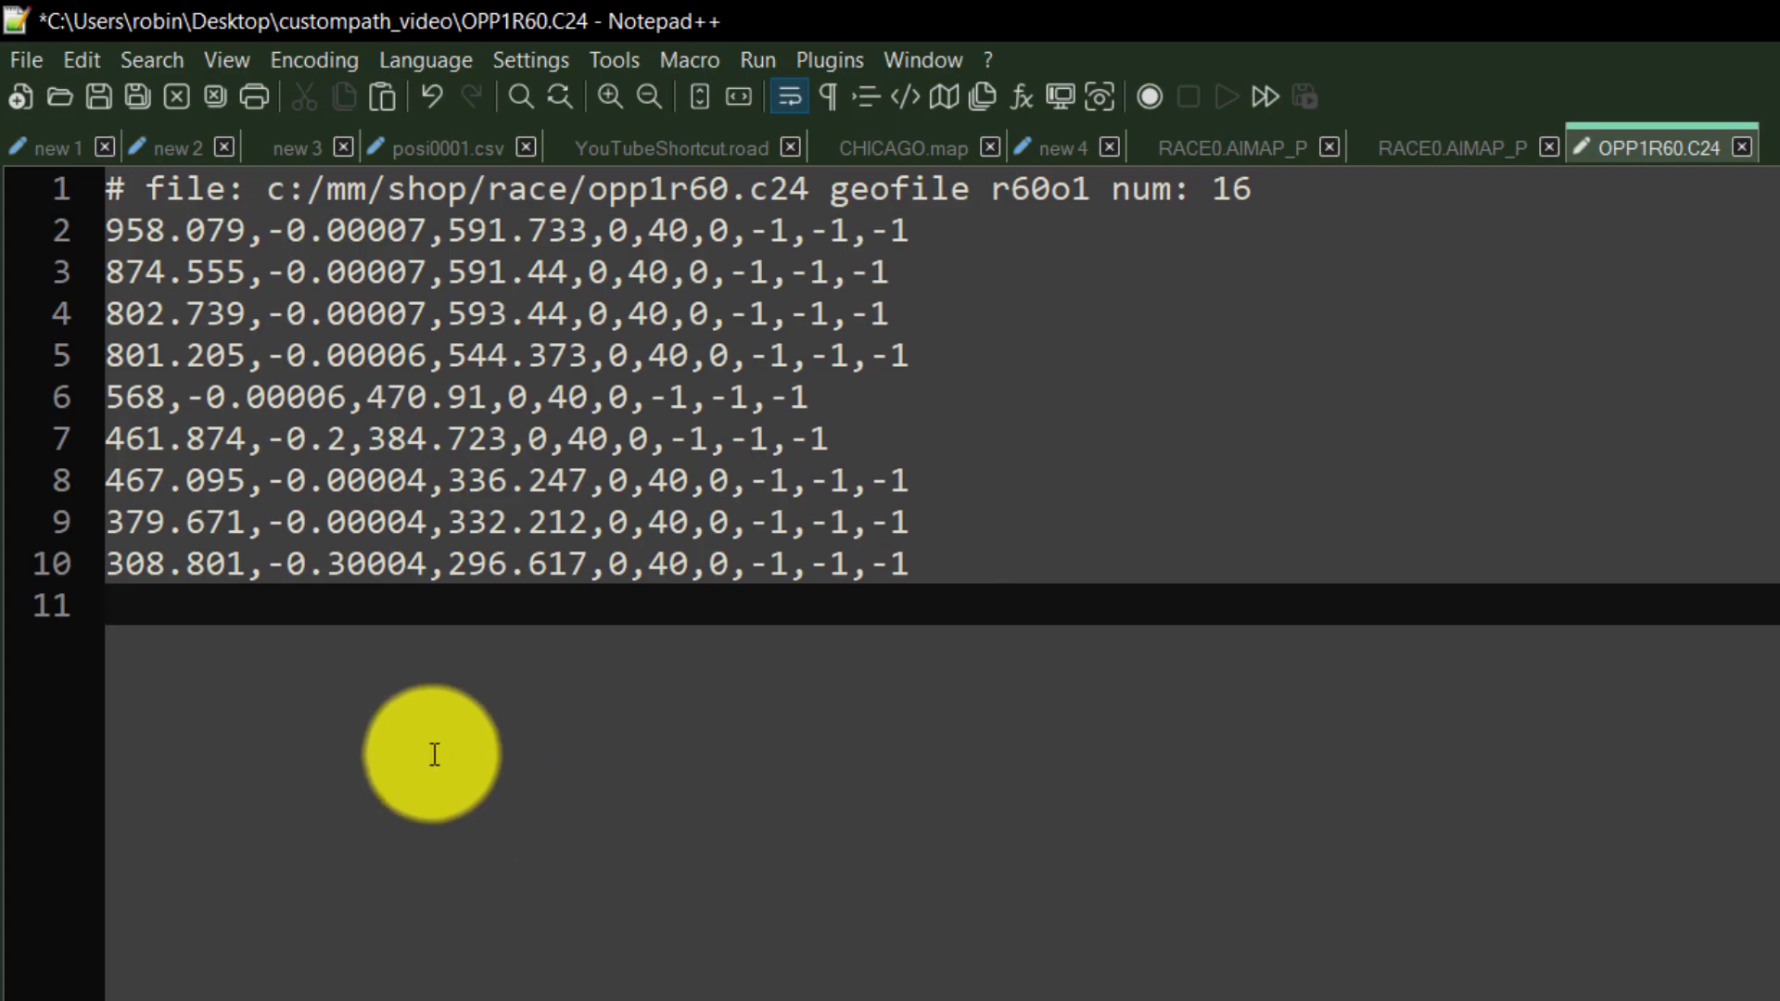
pyautogui.click(111, 599)
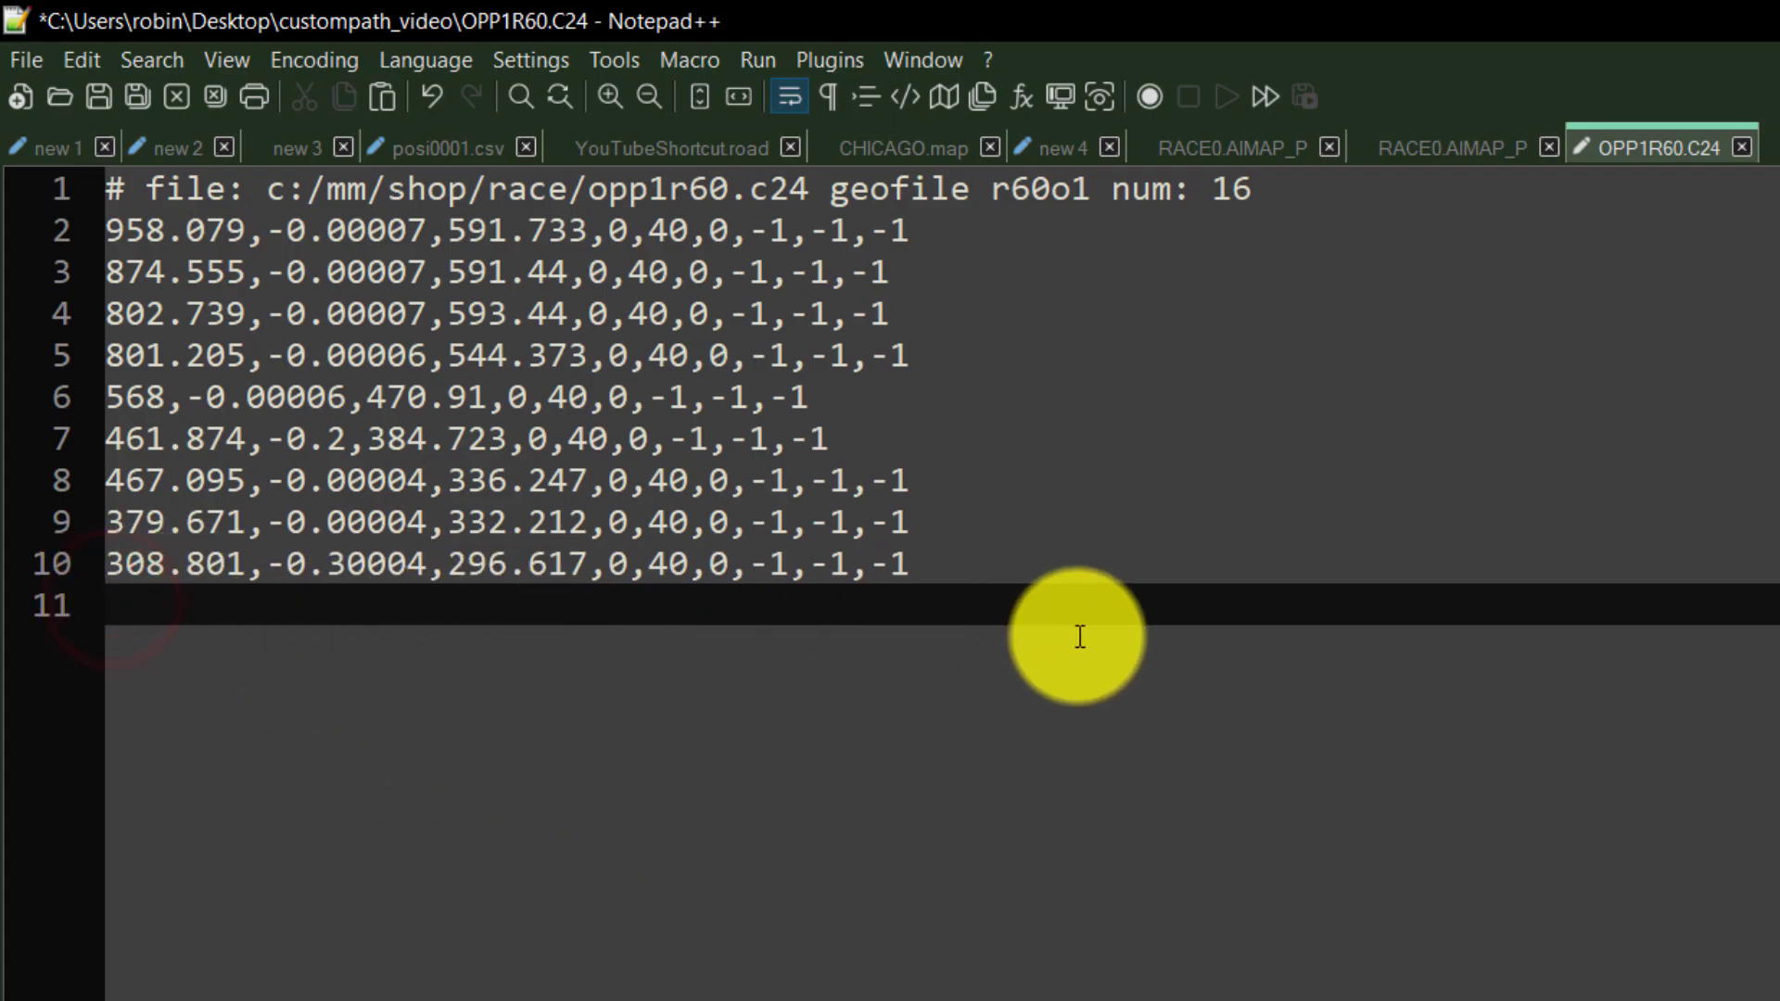
pyautogui.hotkey('ctrl', 's')
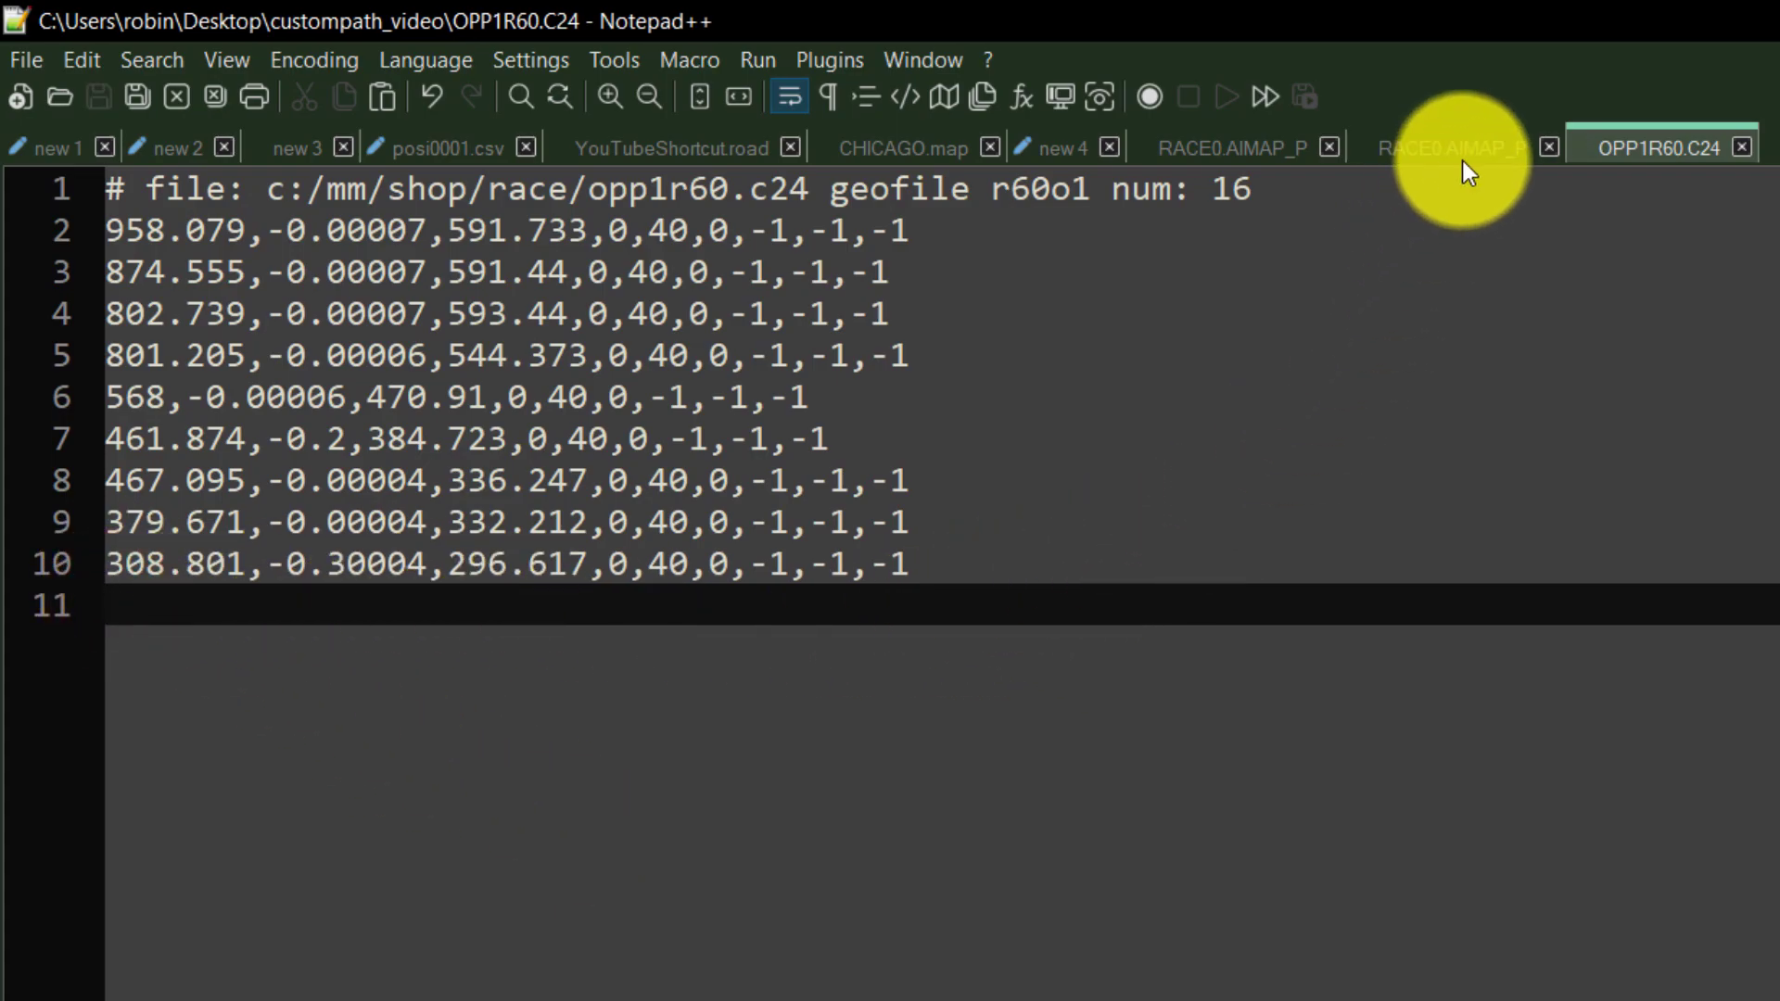
# Close the new 4 document without saving it.
pyautogui.click(1468, 154)
pyautogui.click(1109, 147)
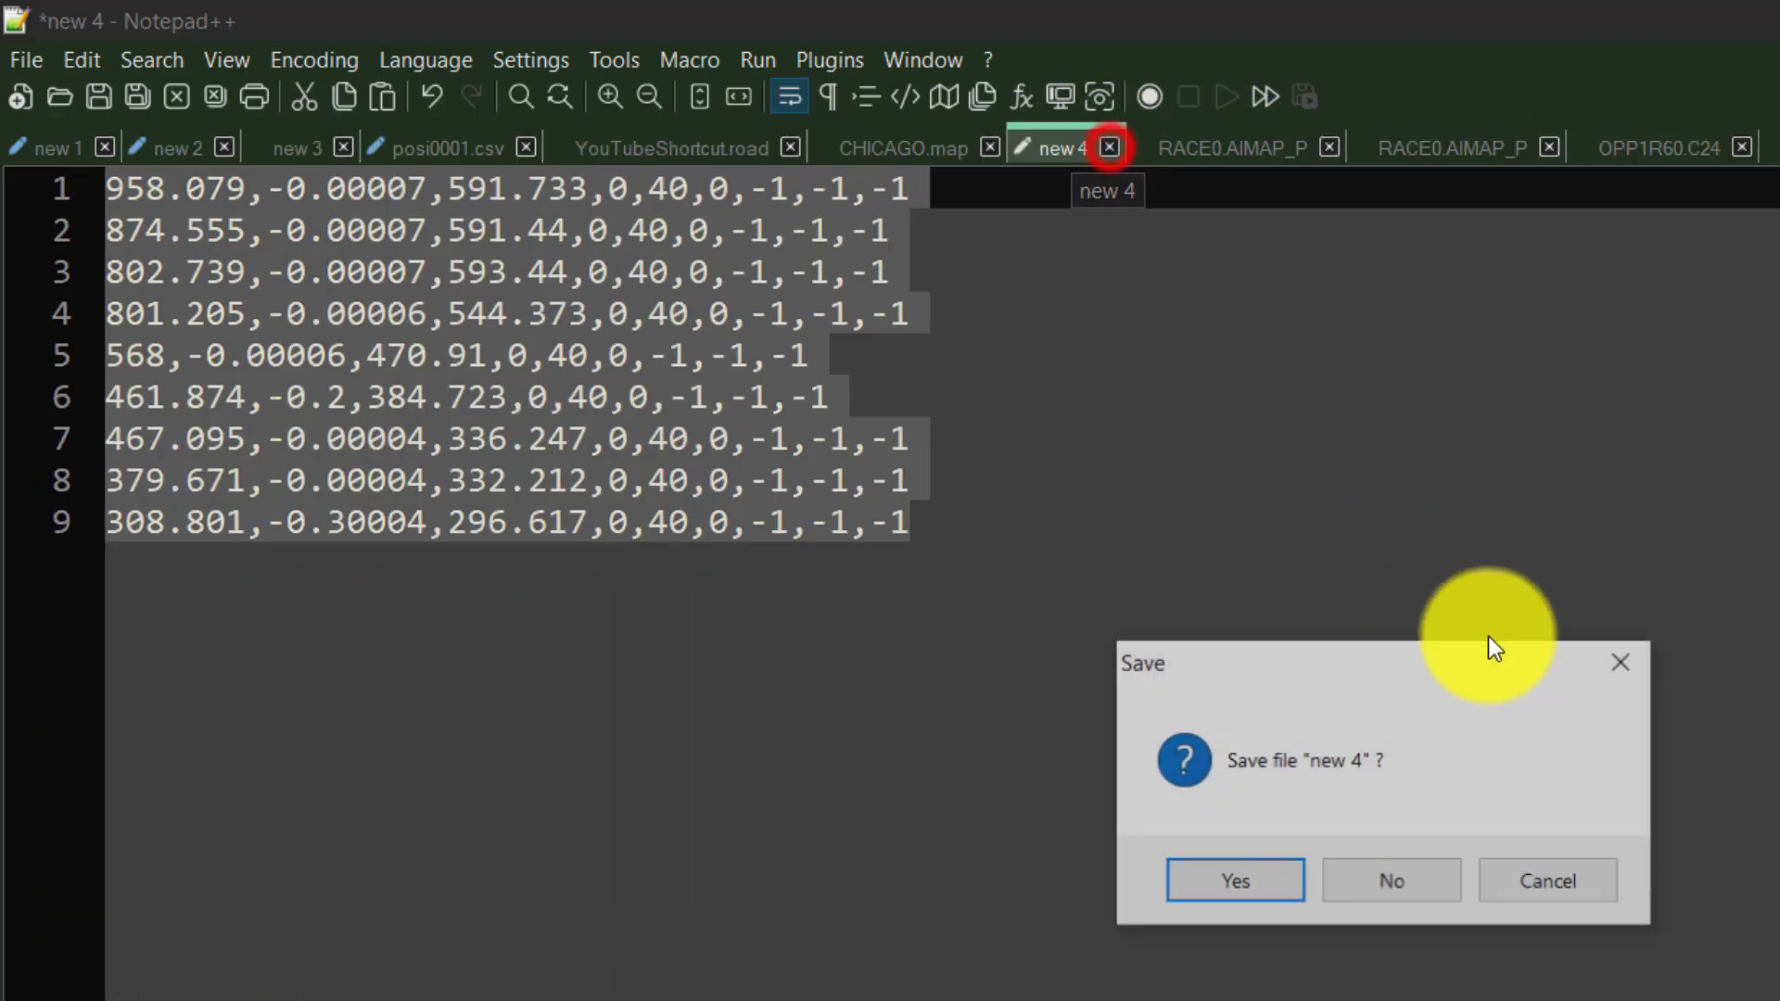
pyautogui.click(1418, 888)
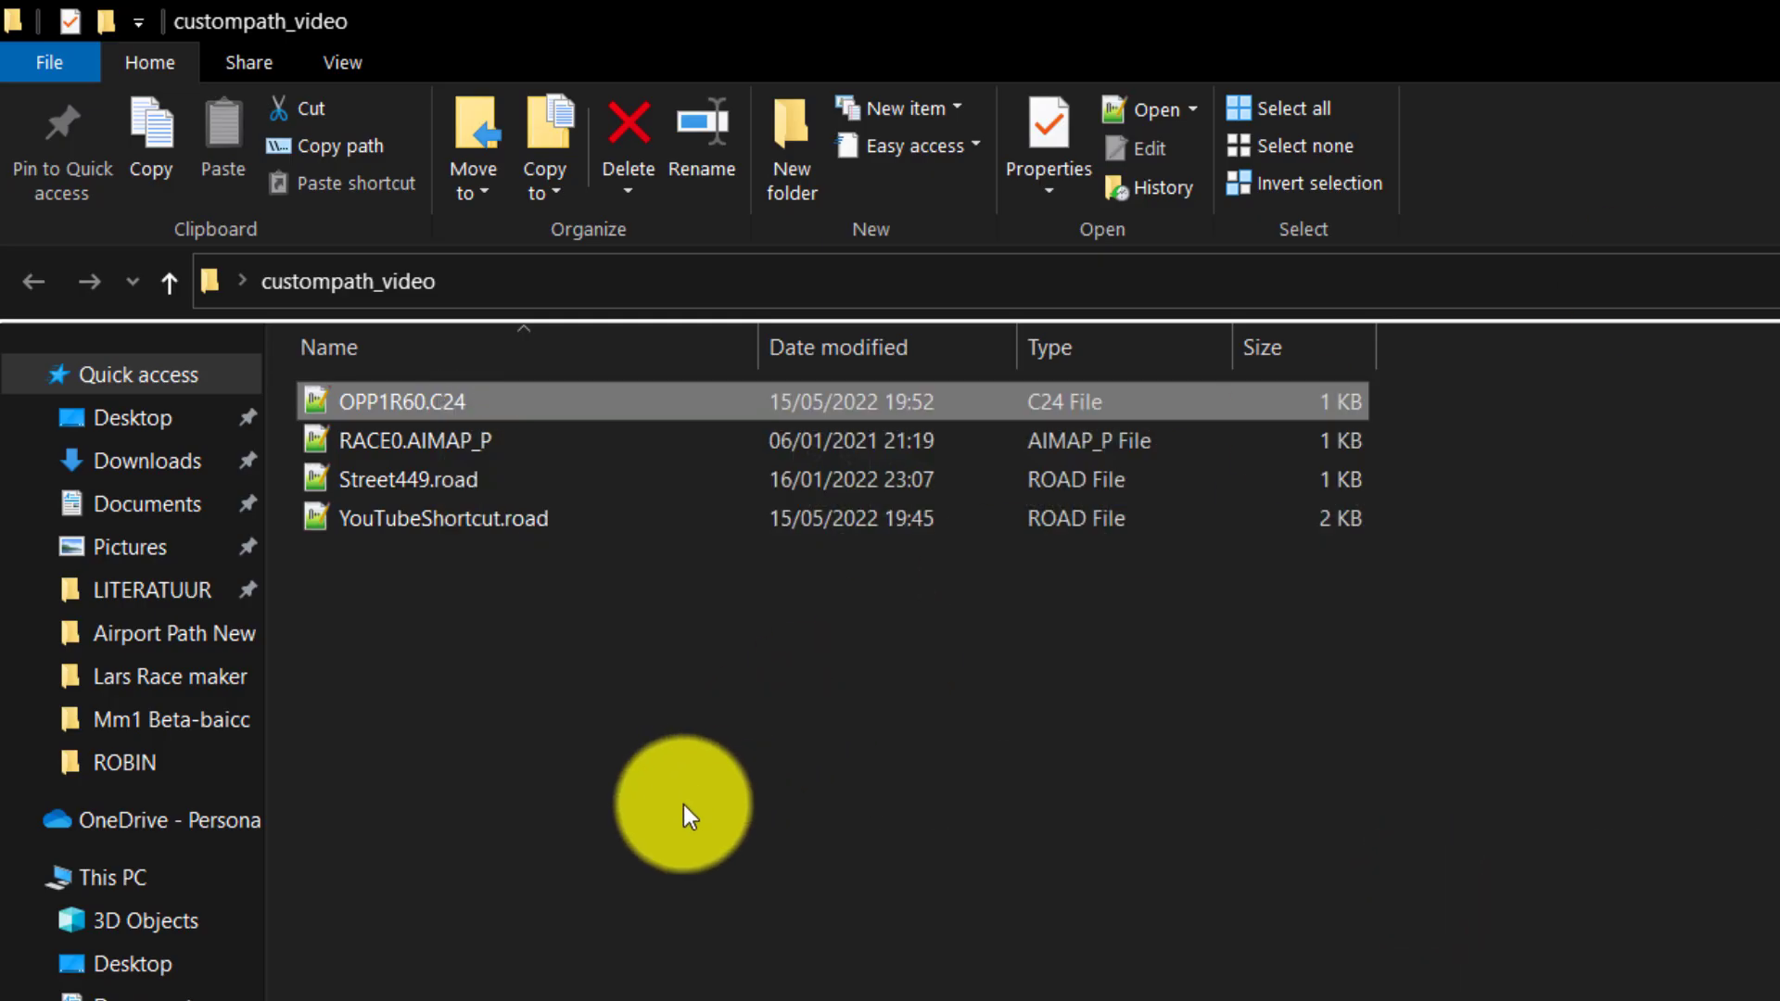
# Copy OPP1R60.C24 and RACE0.AIMAP_P from custompath_video into MM1 BETA-BAIcc's RACE > CHICAGO folder, replacing the existing files.
pyautogui.click(682, 805)
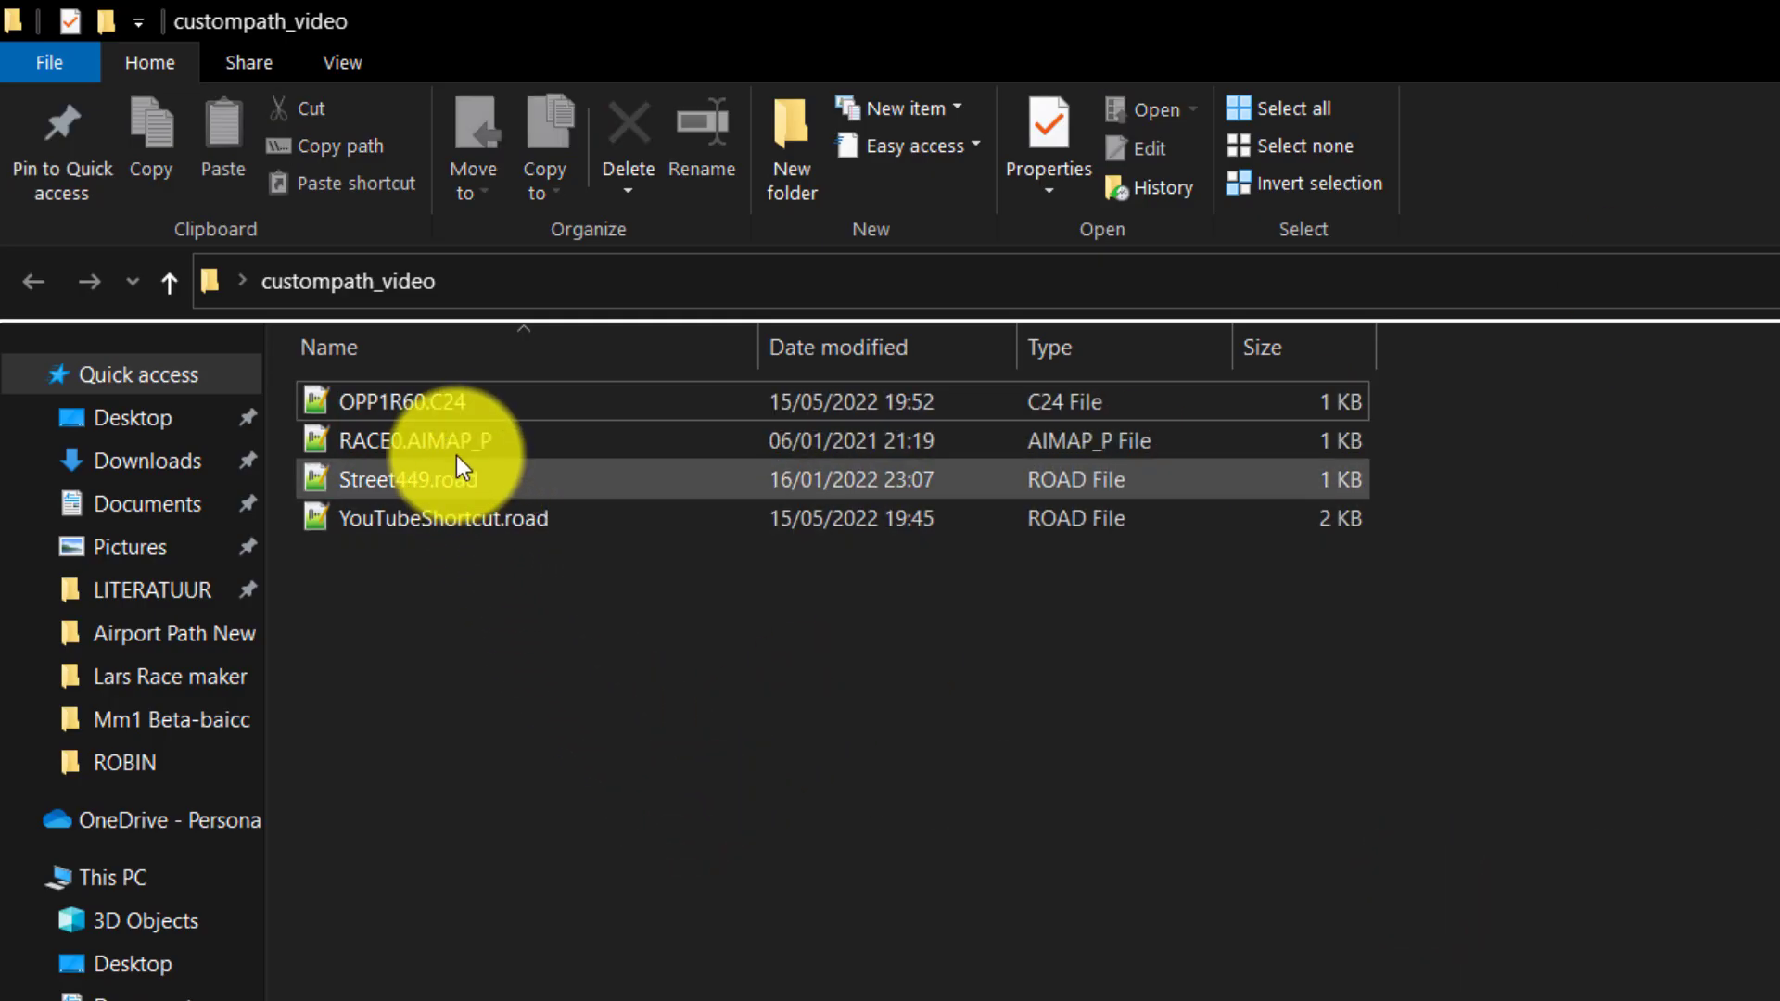
pyautogui.click(1436, 446)
pyautogui.moveTo(1422, 437); pyautogui.dragTo(1344, 395)
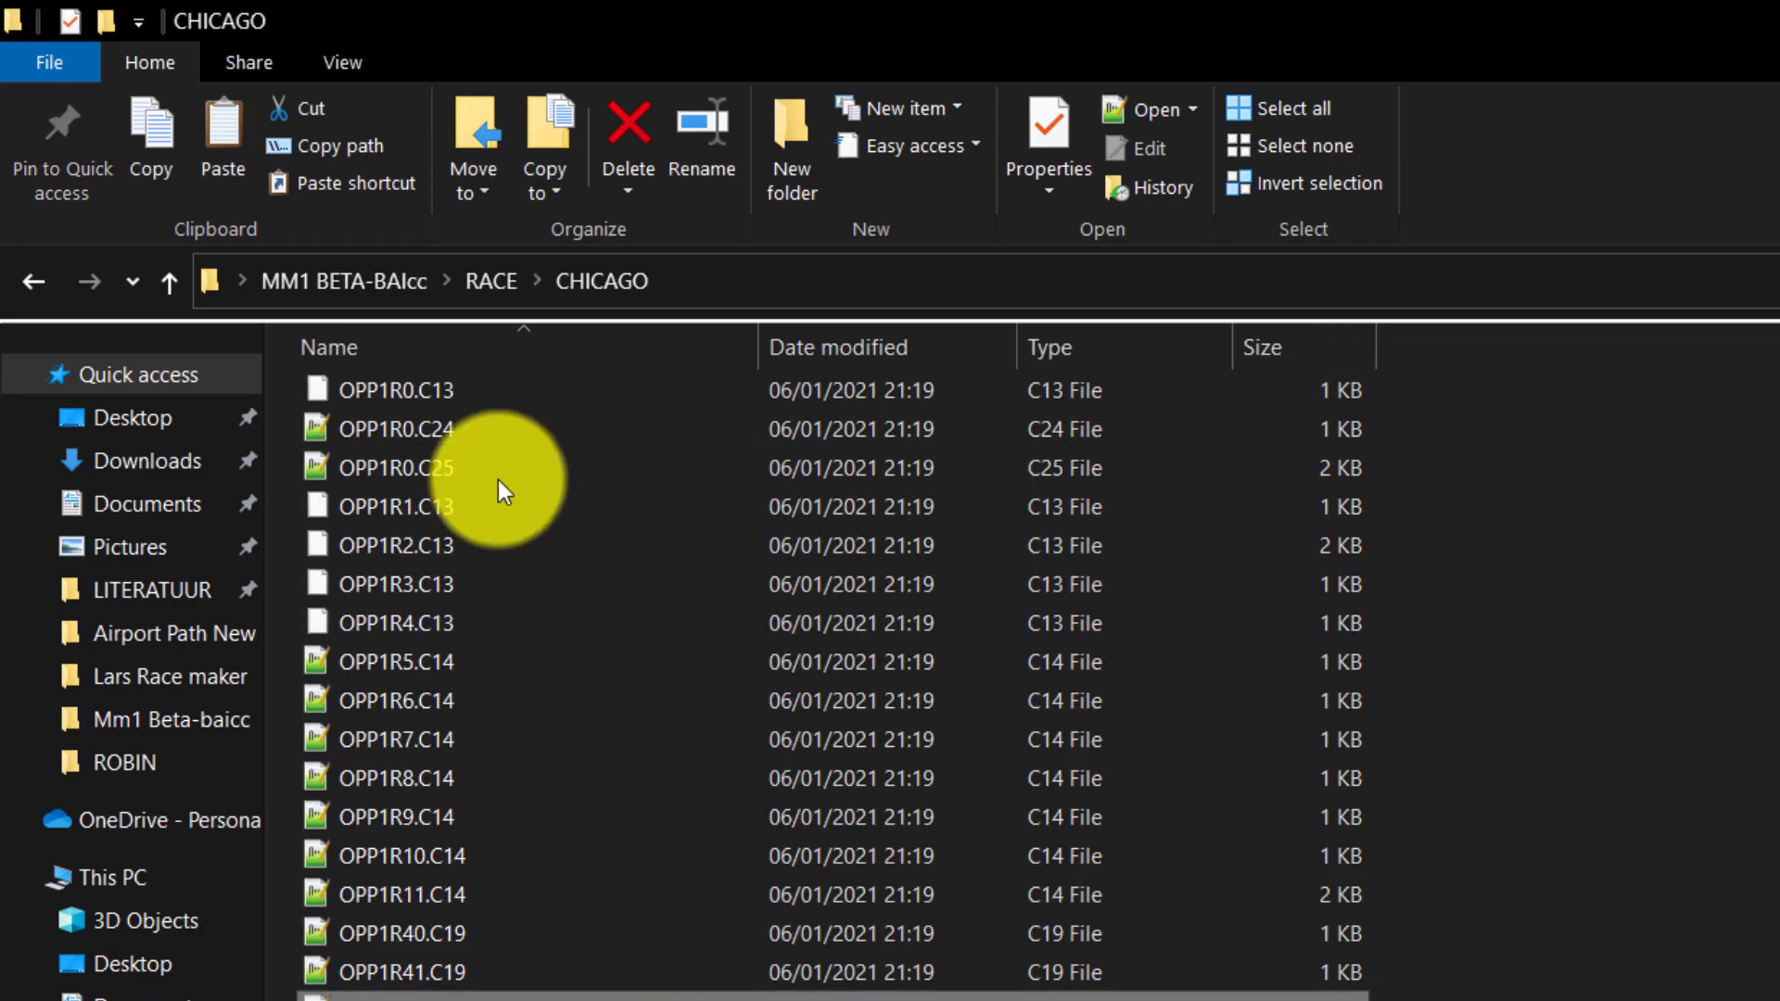
pyautogui.scroll(8, 594, 566)
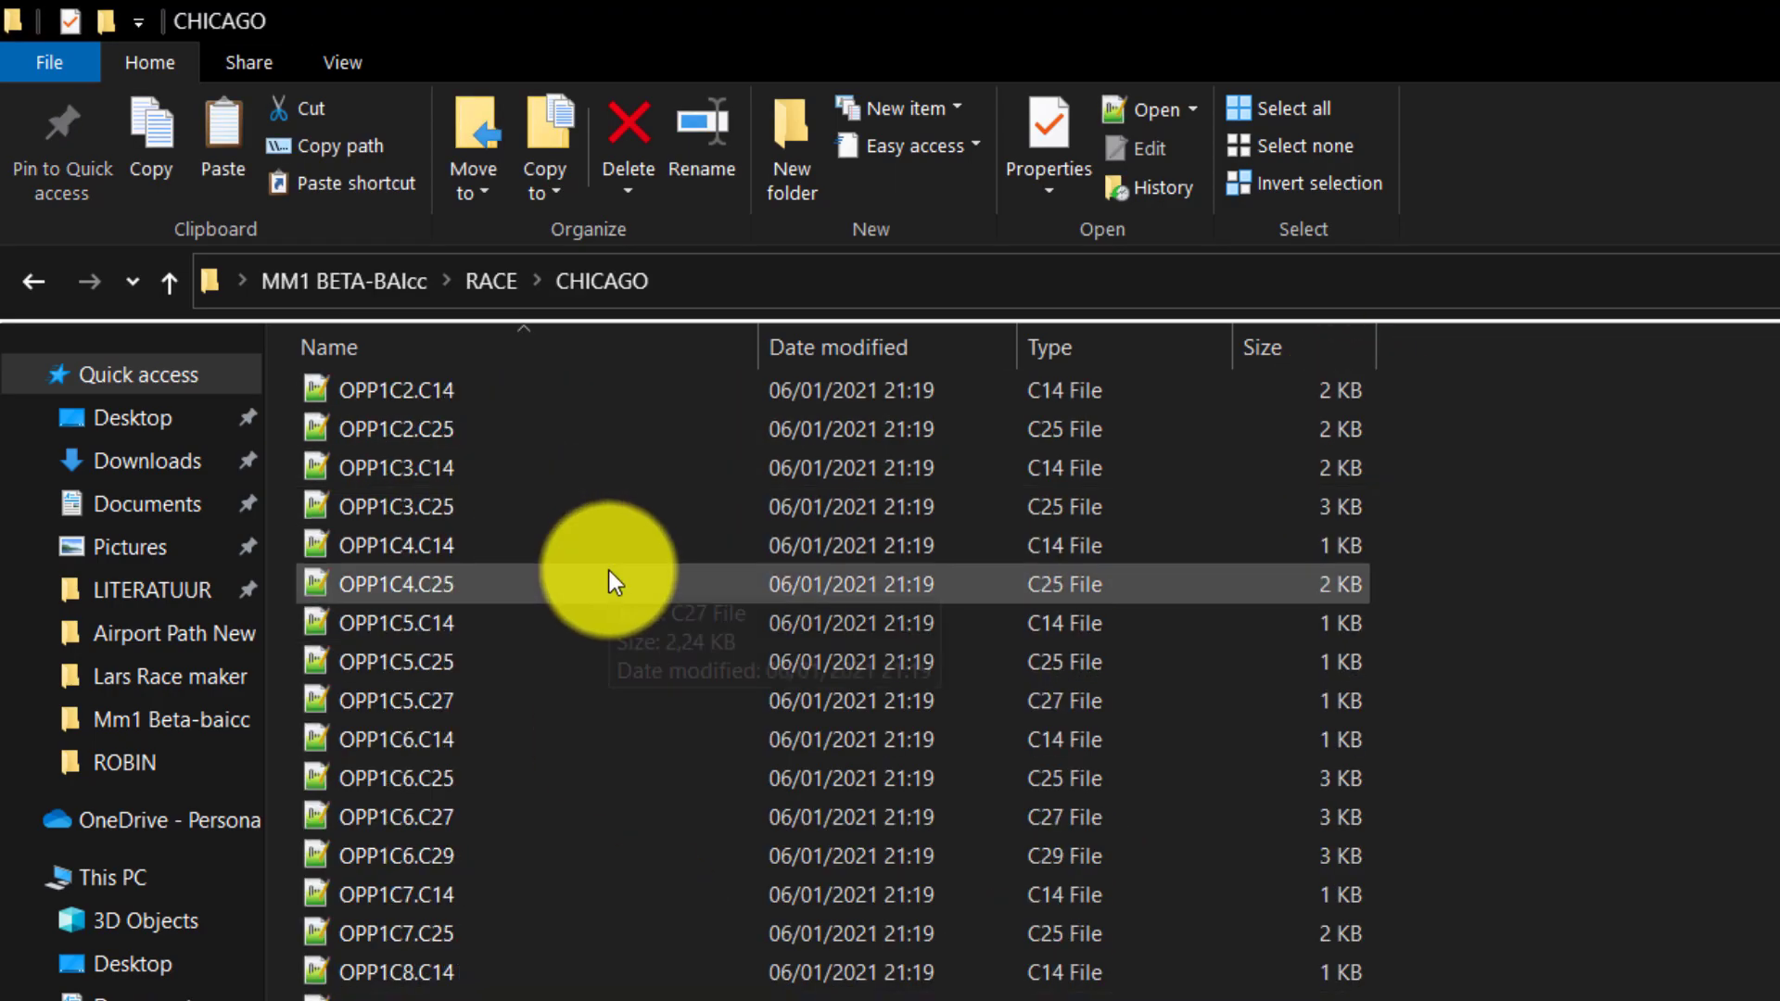
pyautogui.click(1779, 608)
pyautogui.hotkey('ctrl', 'v')
pyautogui.click(646, 575)
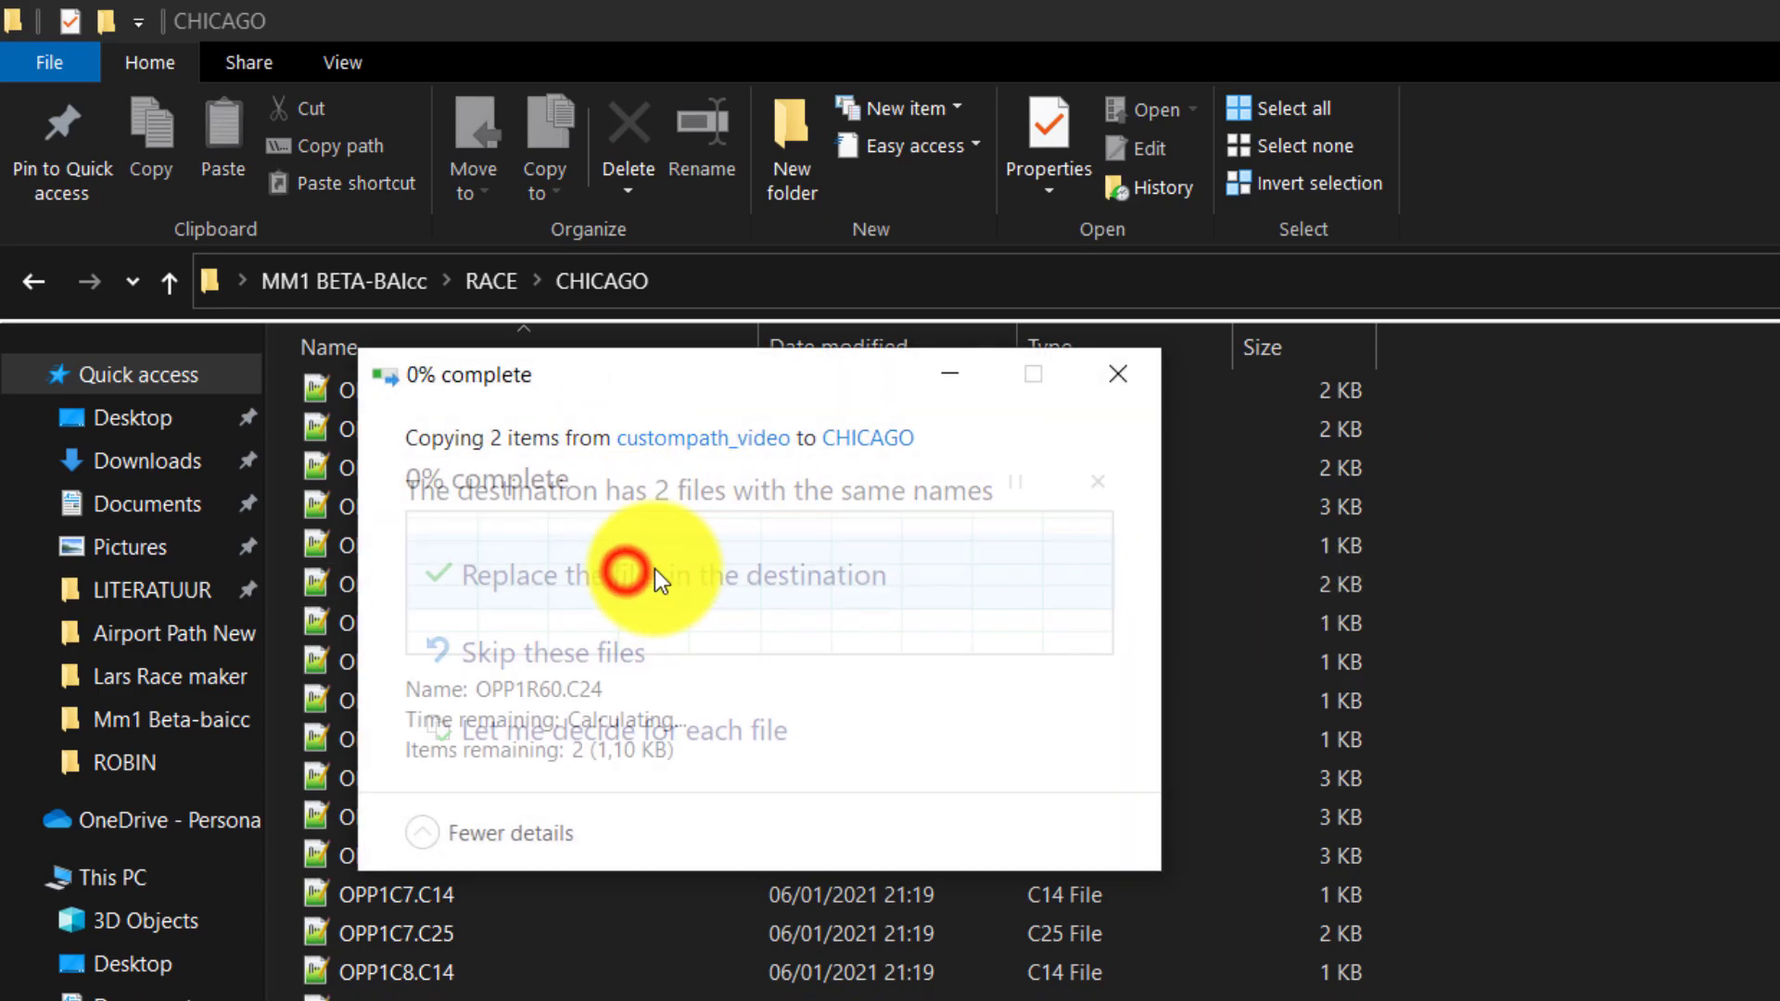
# Return to the main MM1 BETA-BAIcc folder and run COMPILER.bat to rebuild the game archive.
pyautogui.press('BackSpace')
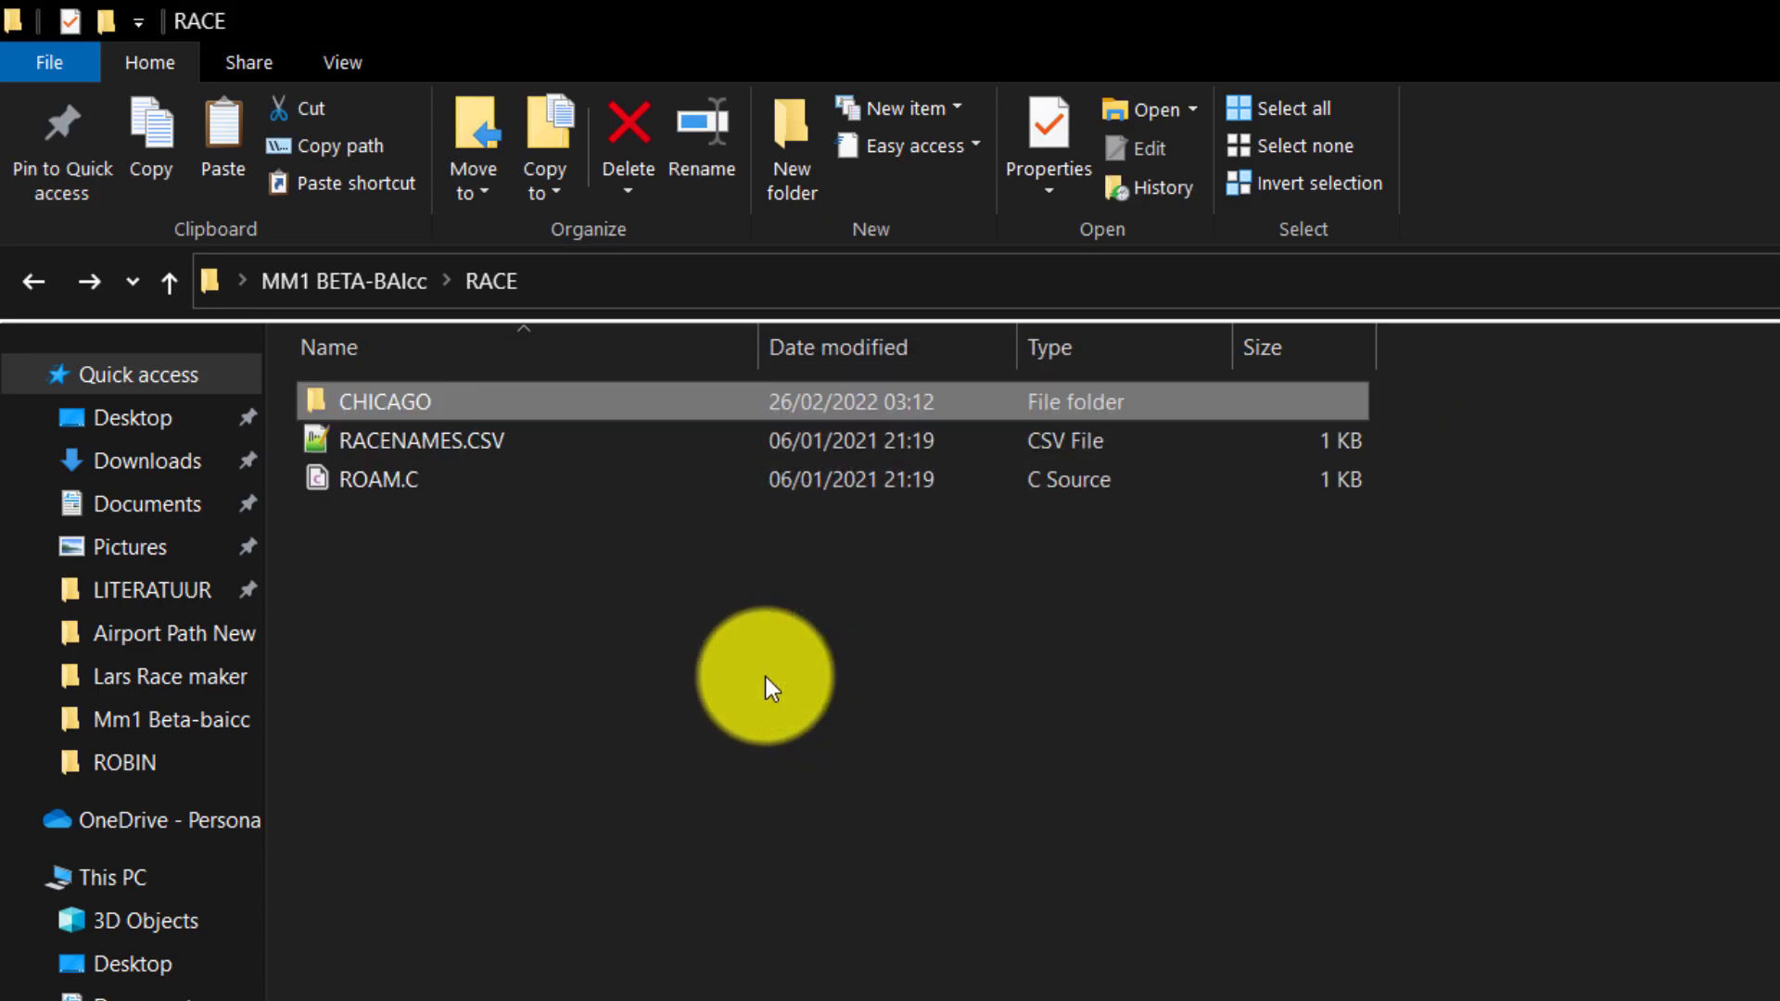
pyautogui.press('BackSpace')
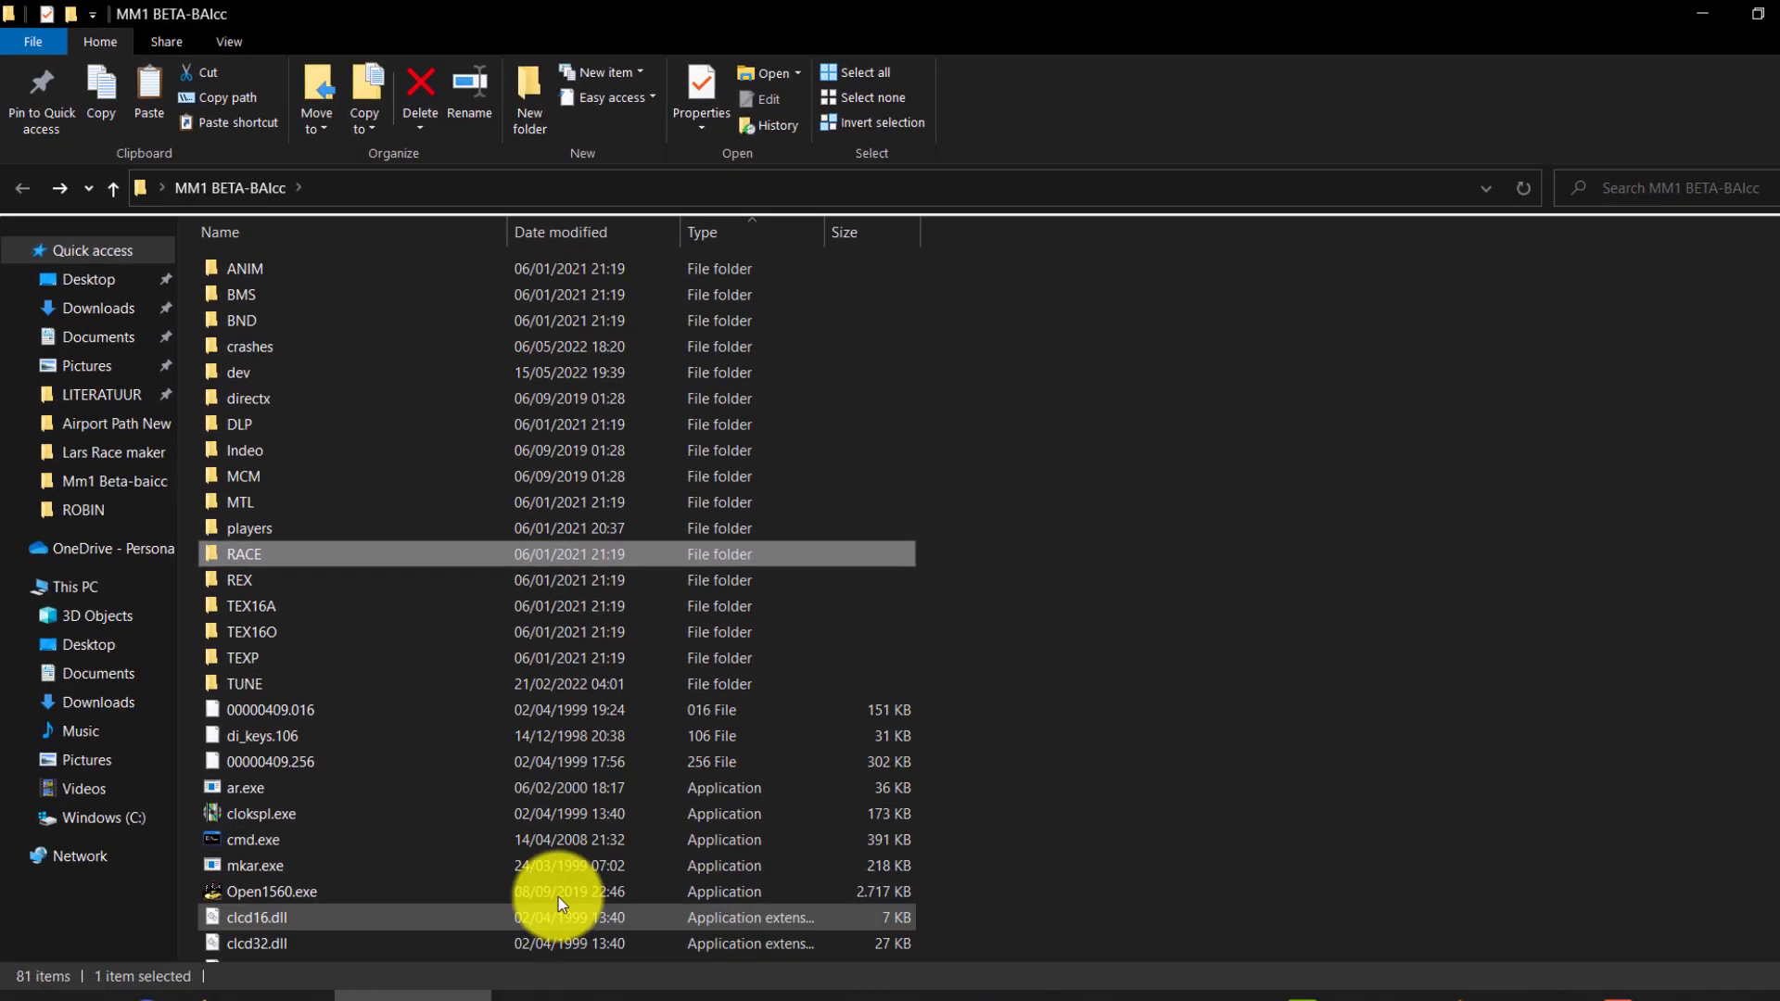
pyautogui.click(558, 892)
pyautogui.scroll(-1, 537, 864)
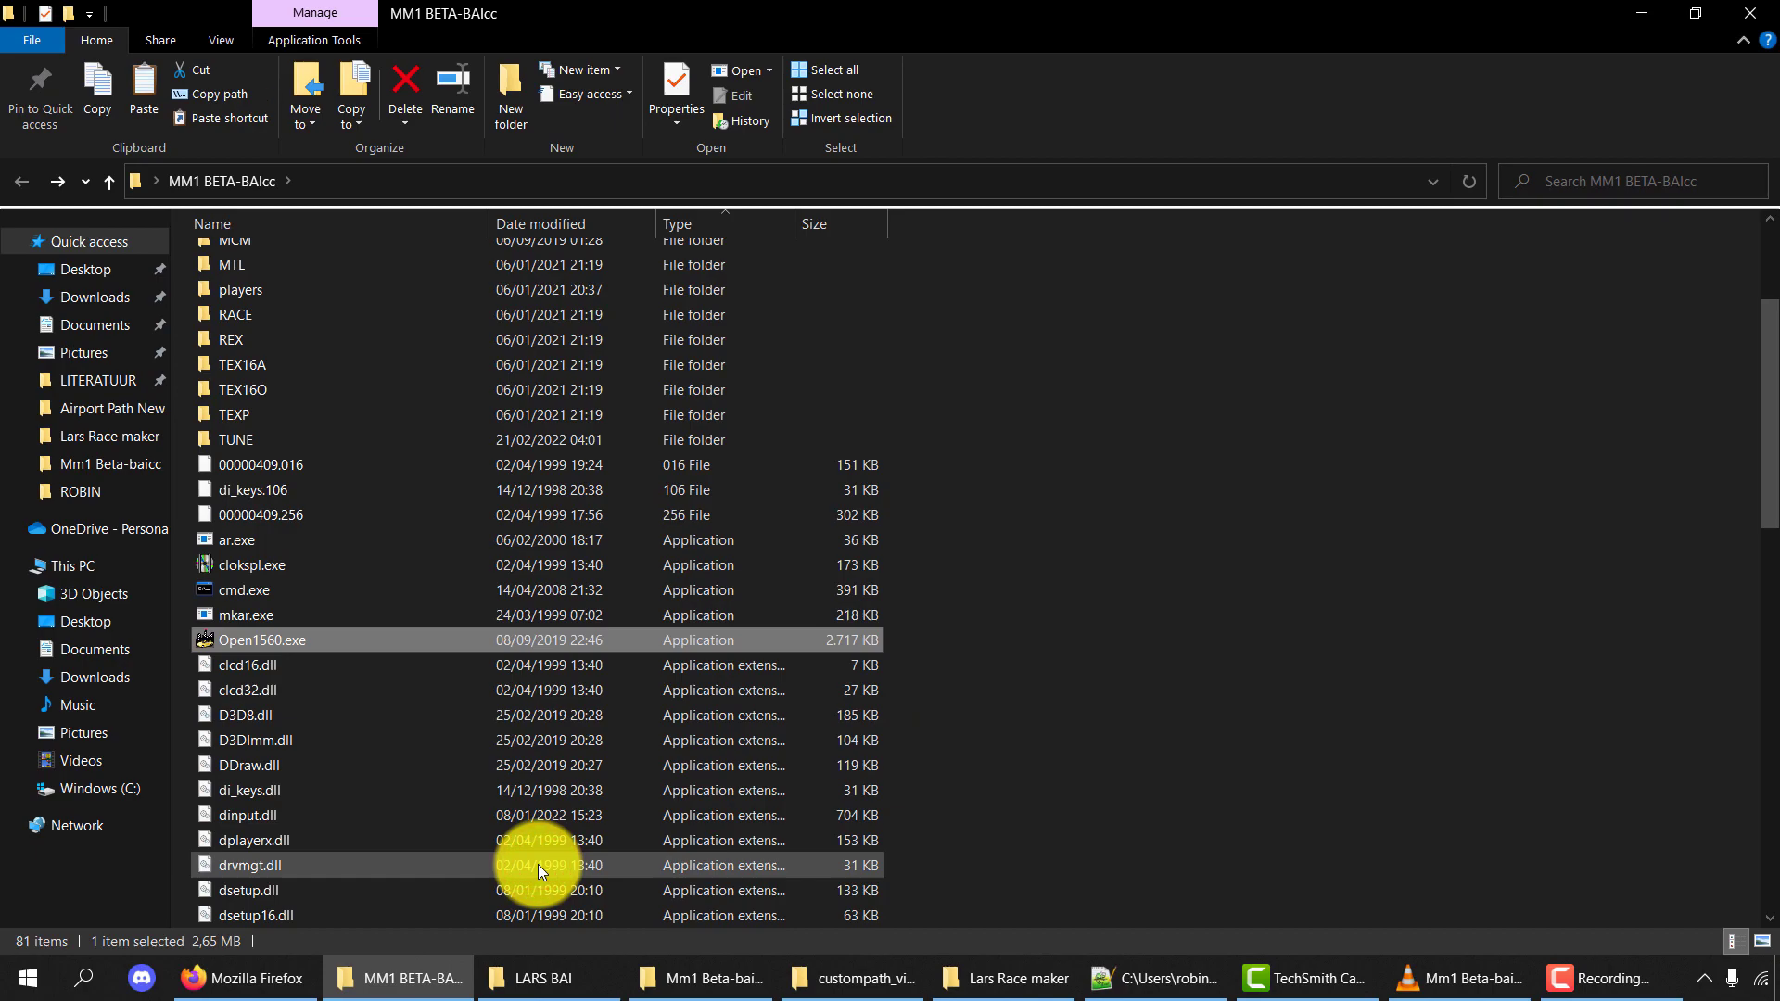
pyautogui.press('End')
pyautogui.press('Return')
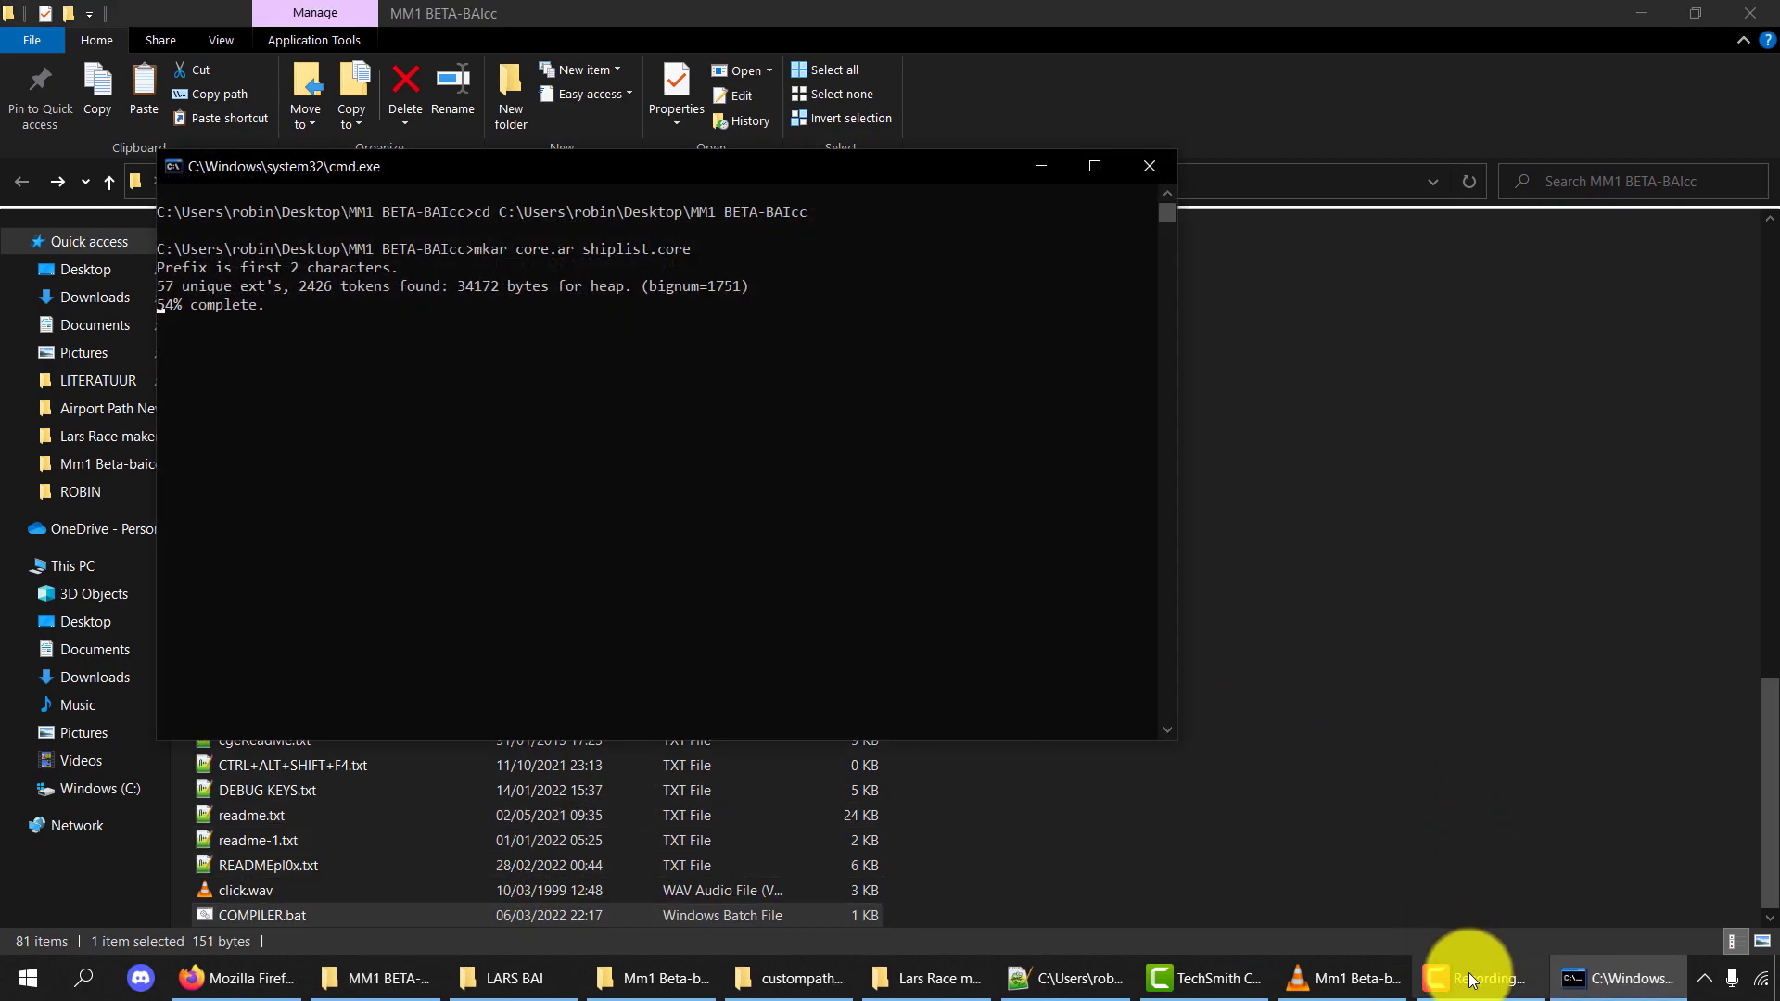
pyautogui.click(1469, 975)
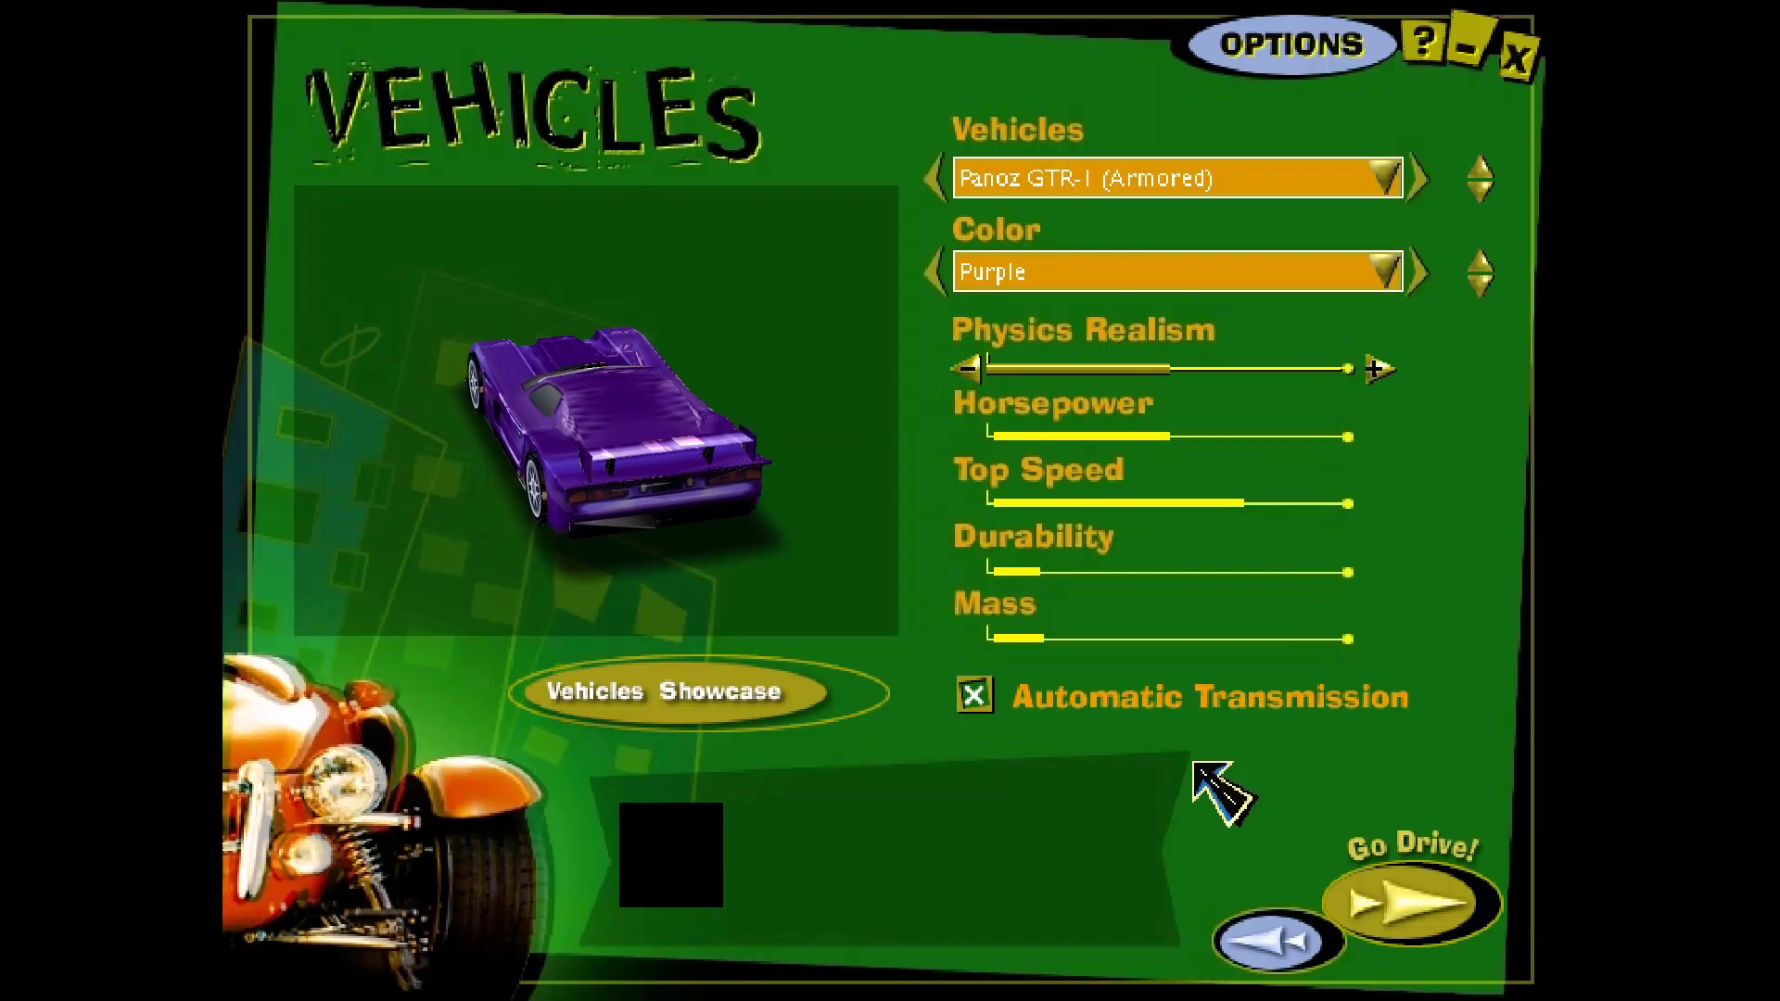
# Start the race in the purple Panoz GTR-1 (Armored) and follow the yellow opponent through Shedd Aquarium.
pyautogui.click(1398, 904)
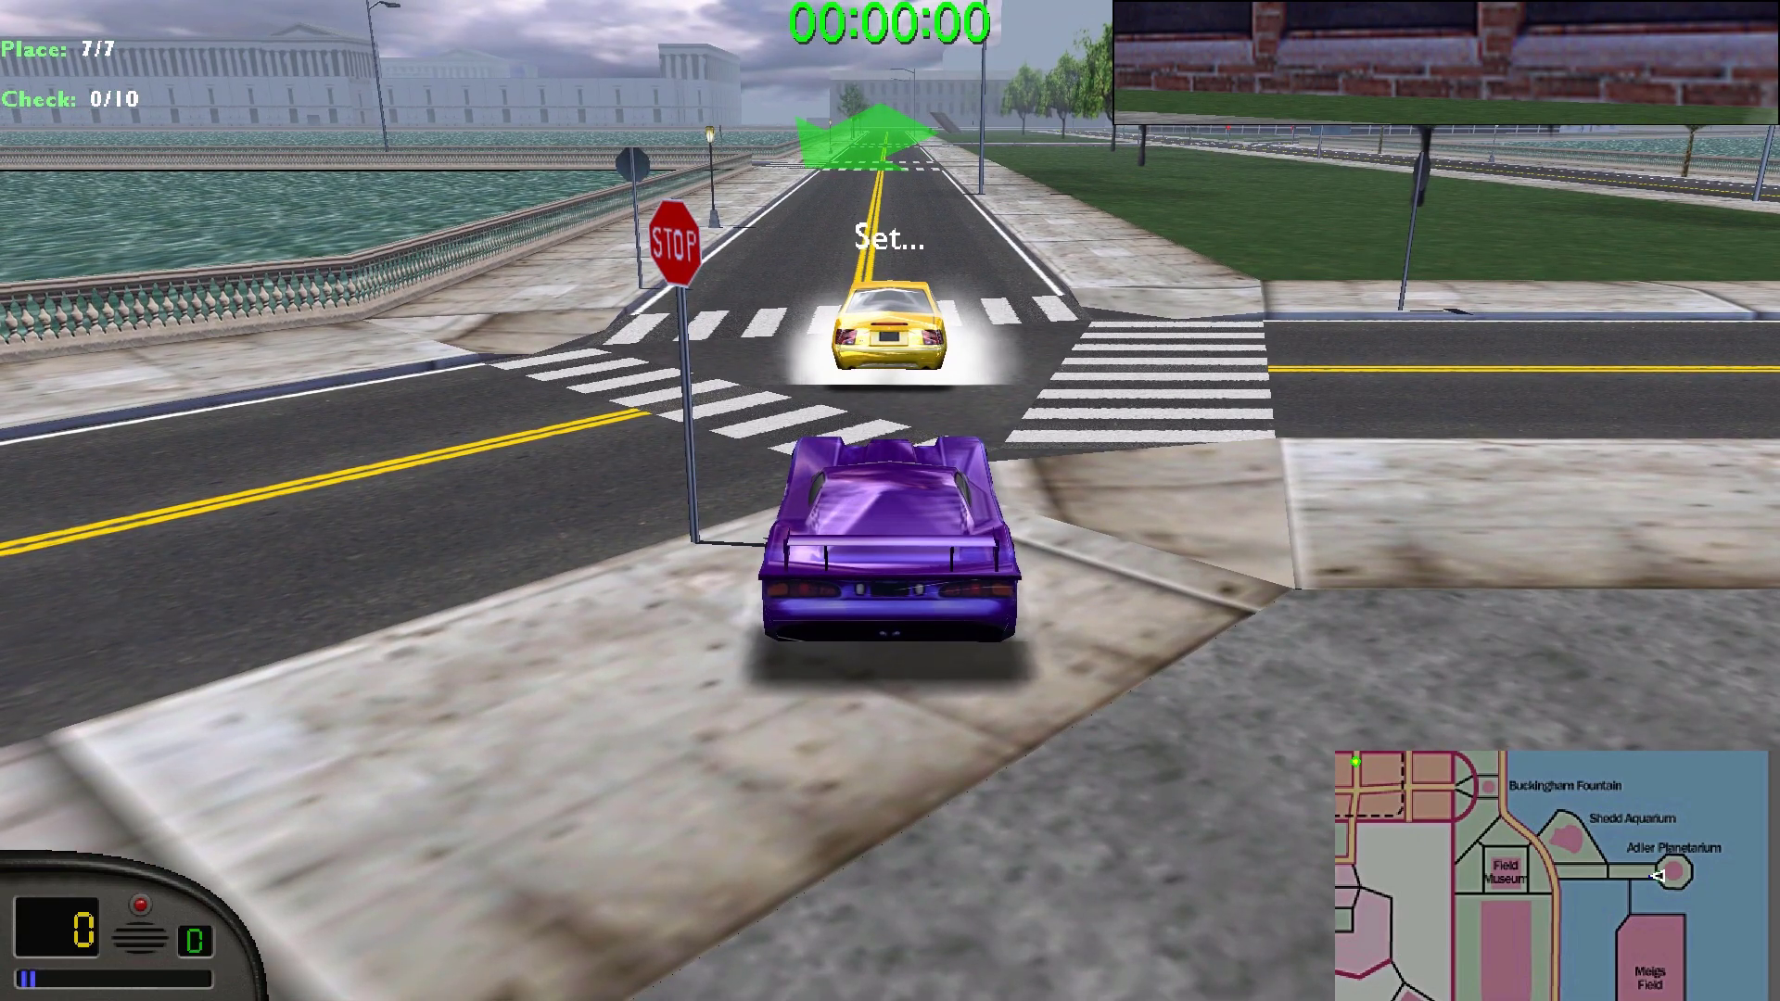
pyautogui.press('Up')
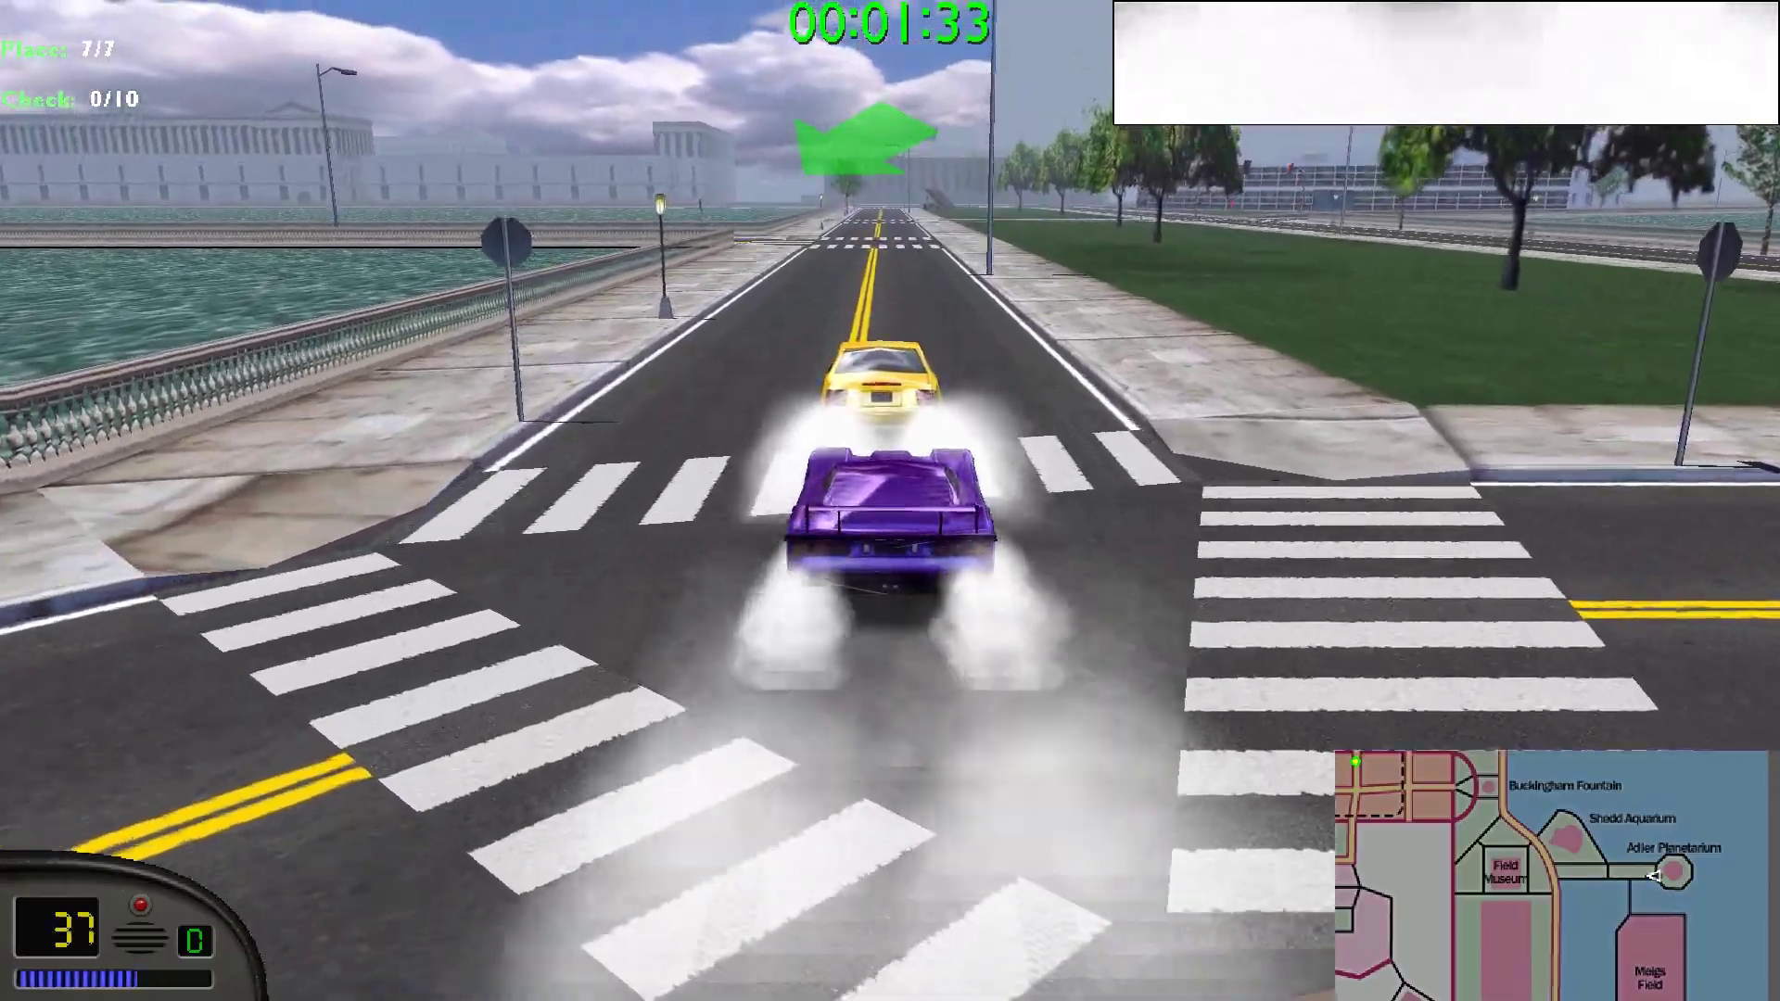
pyautogui.press('Up')
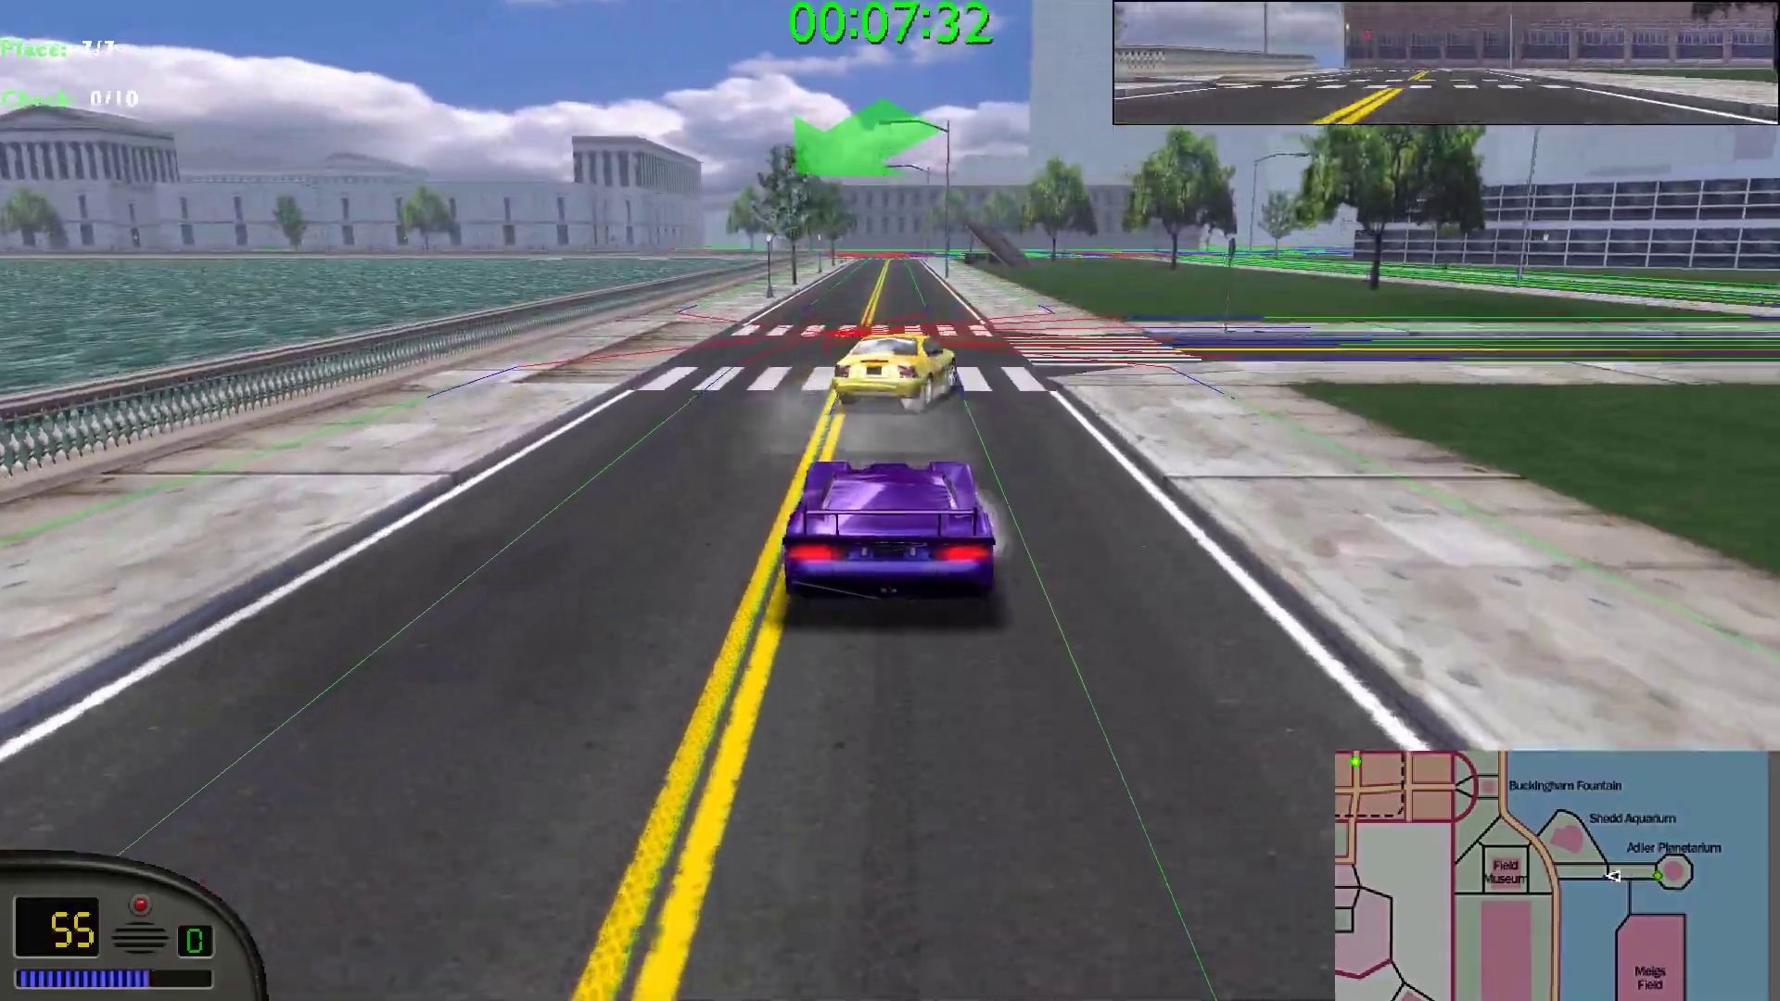
pyautogui.press('Right')
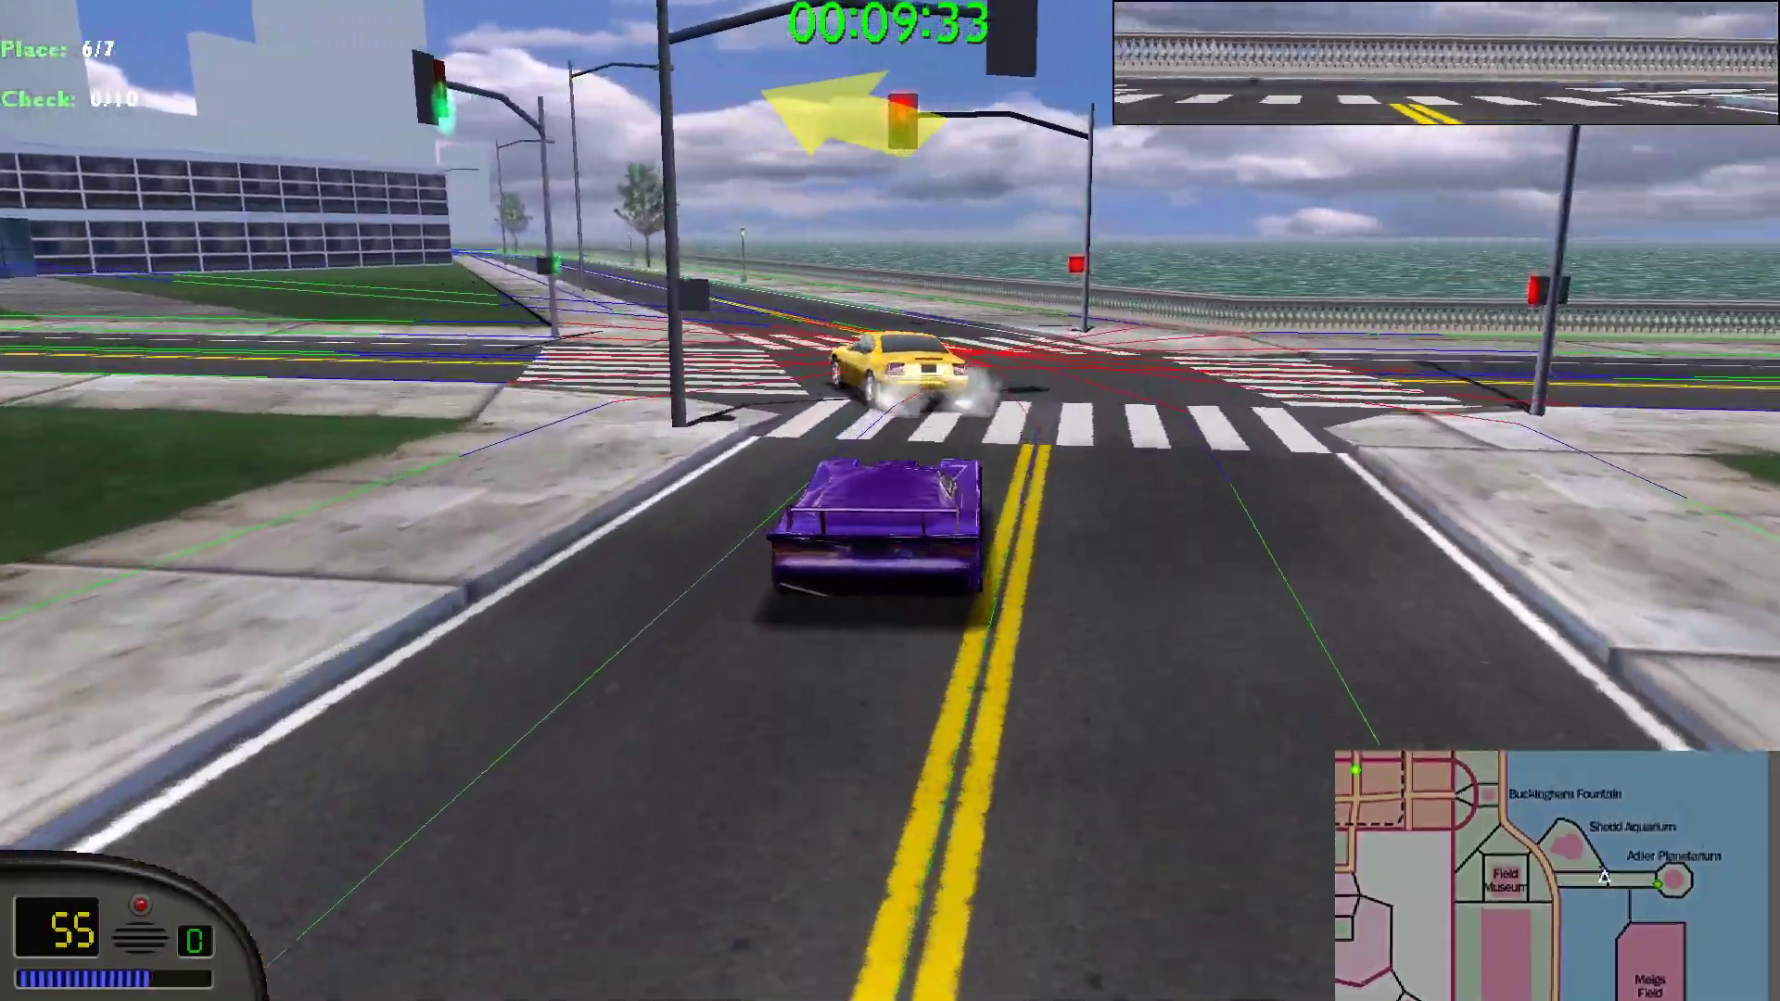
pyautogui.press('Left')
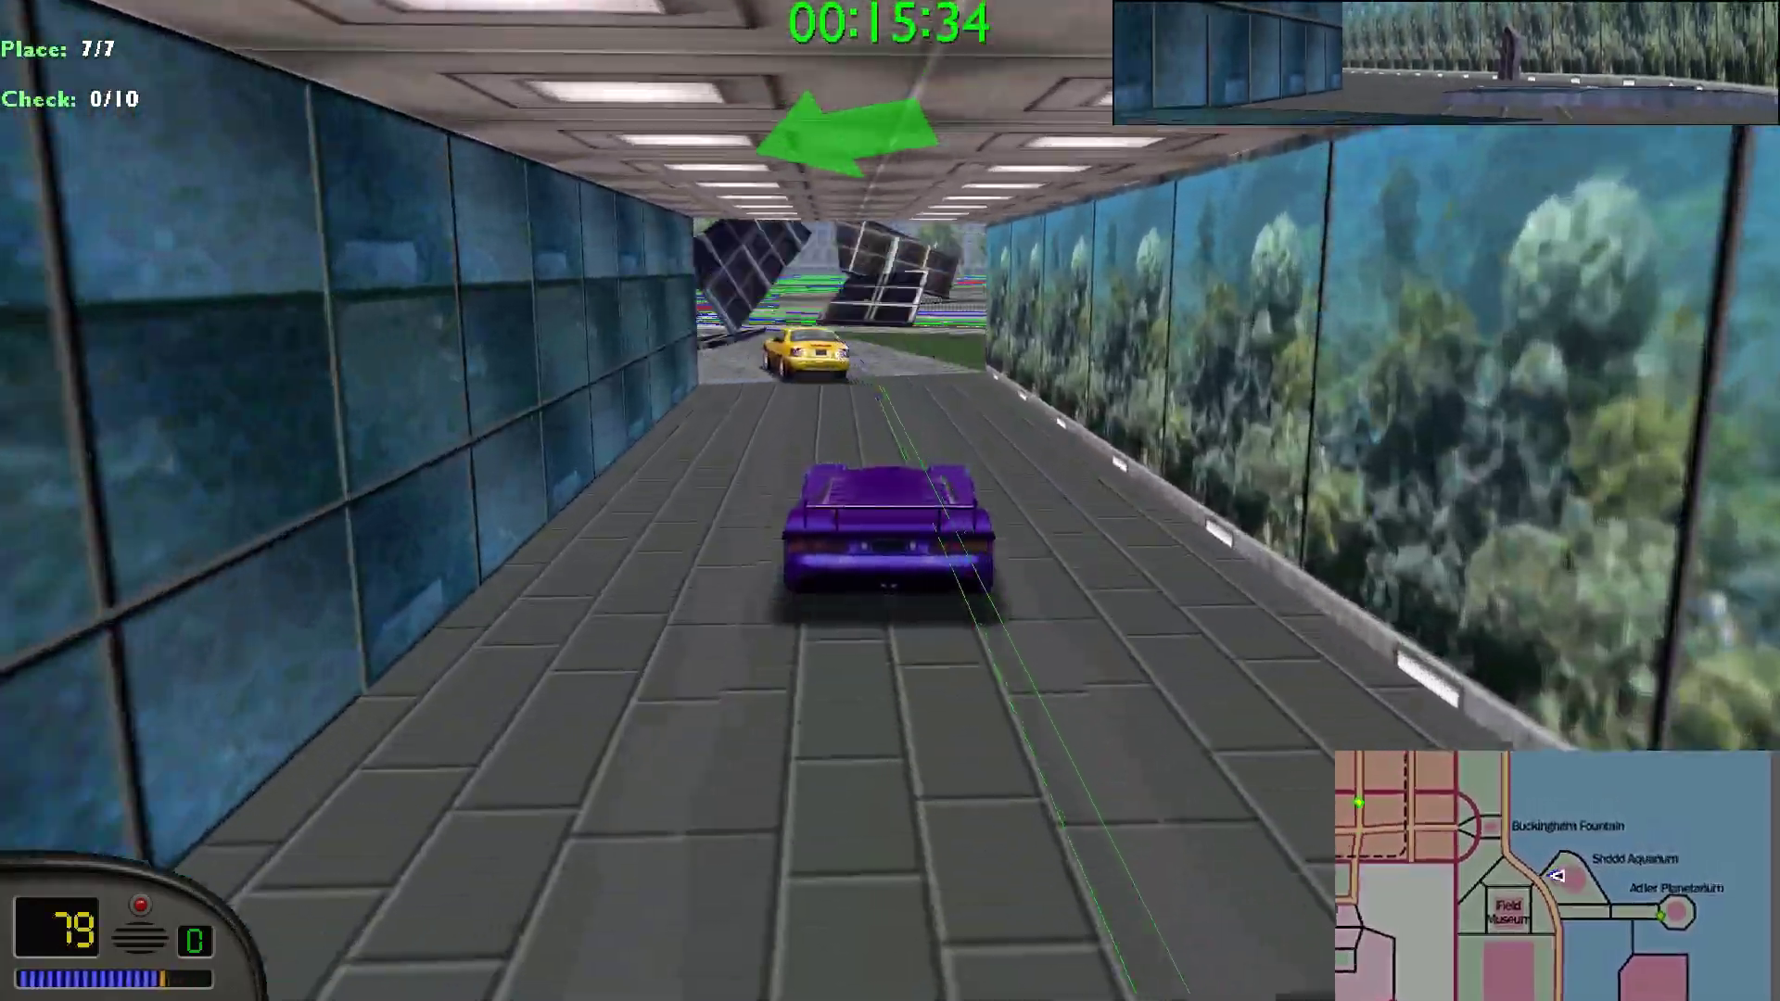
pyautogui.press('Left')
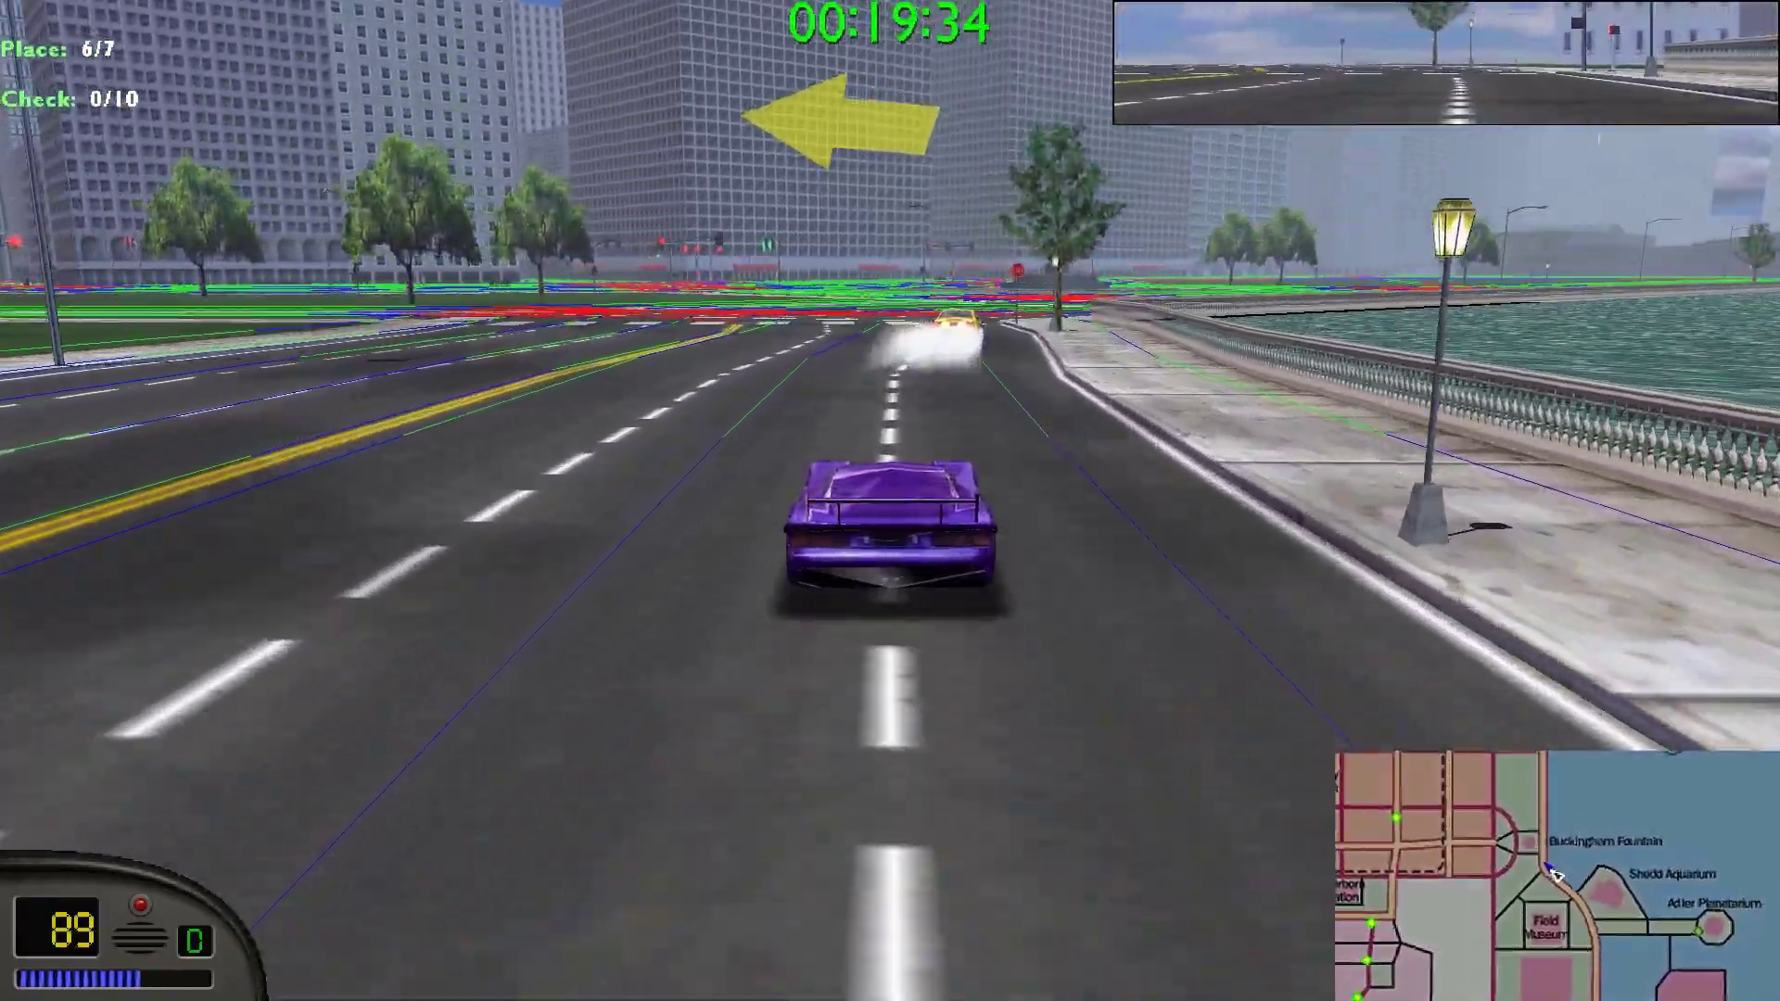
# Follow the yellow opponent past Buckingham Fountain to the end of its waypoint route to check its driving.
pyautogui.press('Right')
pyautogui.press('space')
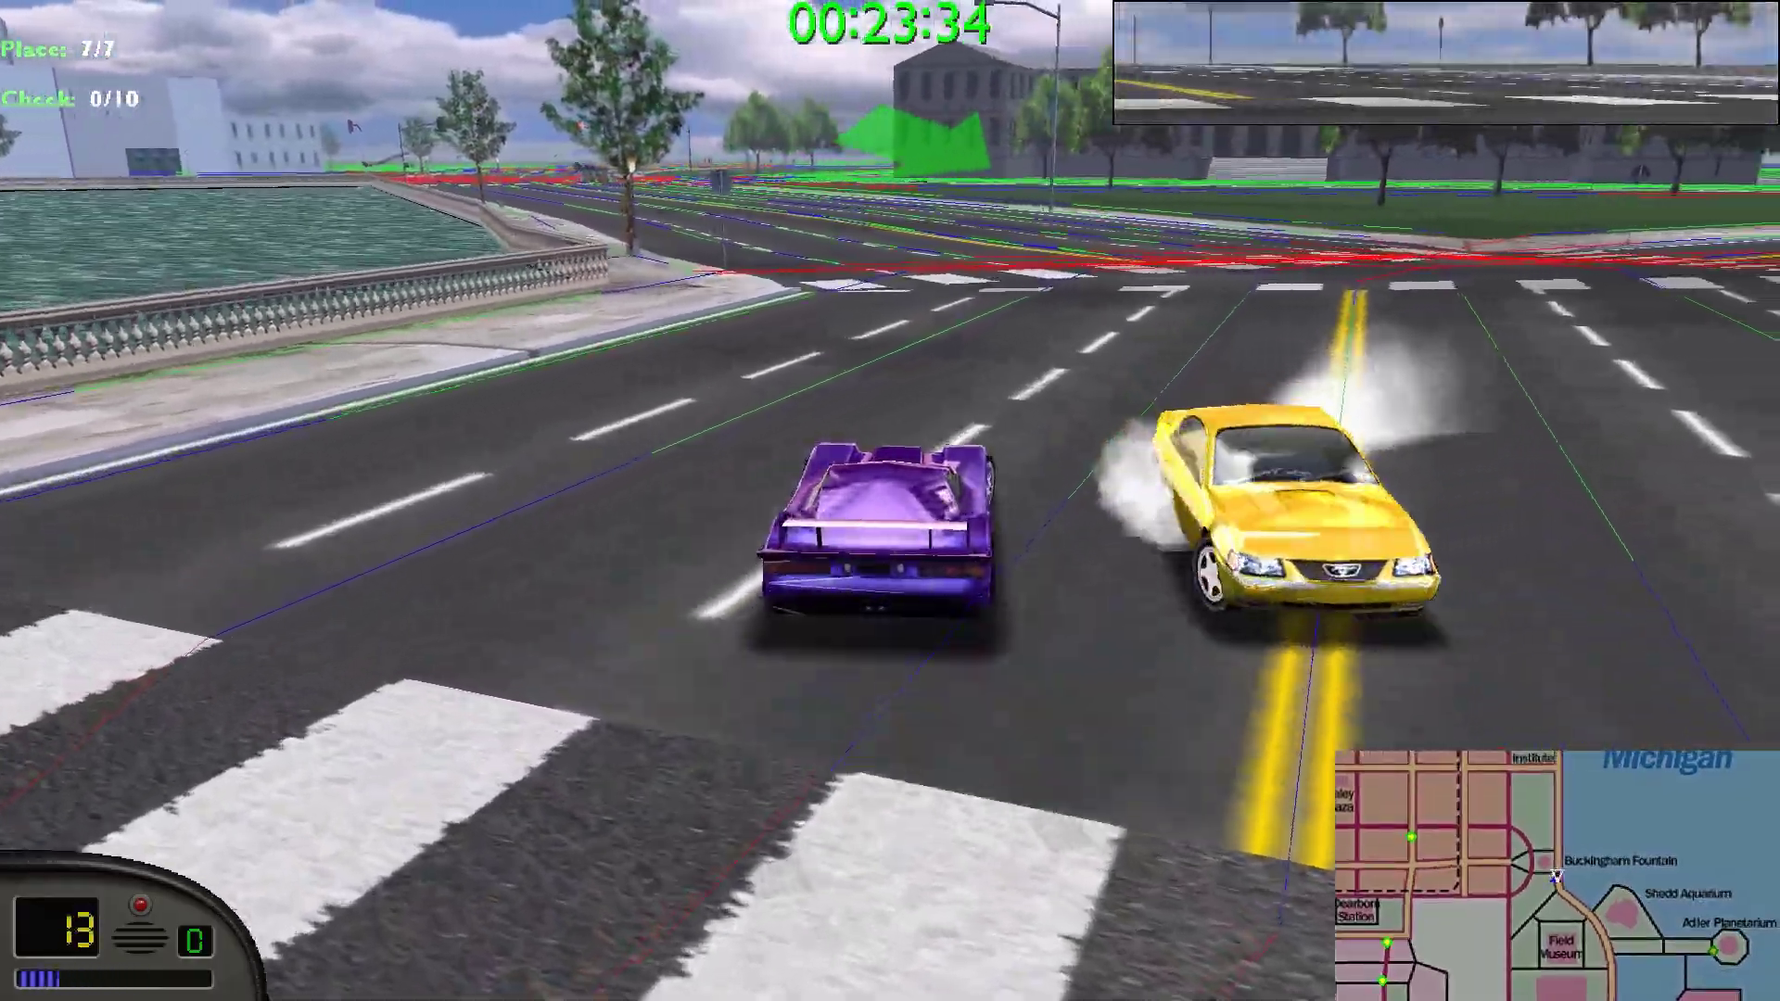
pyautogui.press('Right')
pyautogui.press('Up')
pyautogui.press('Right')
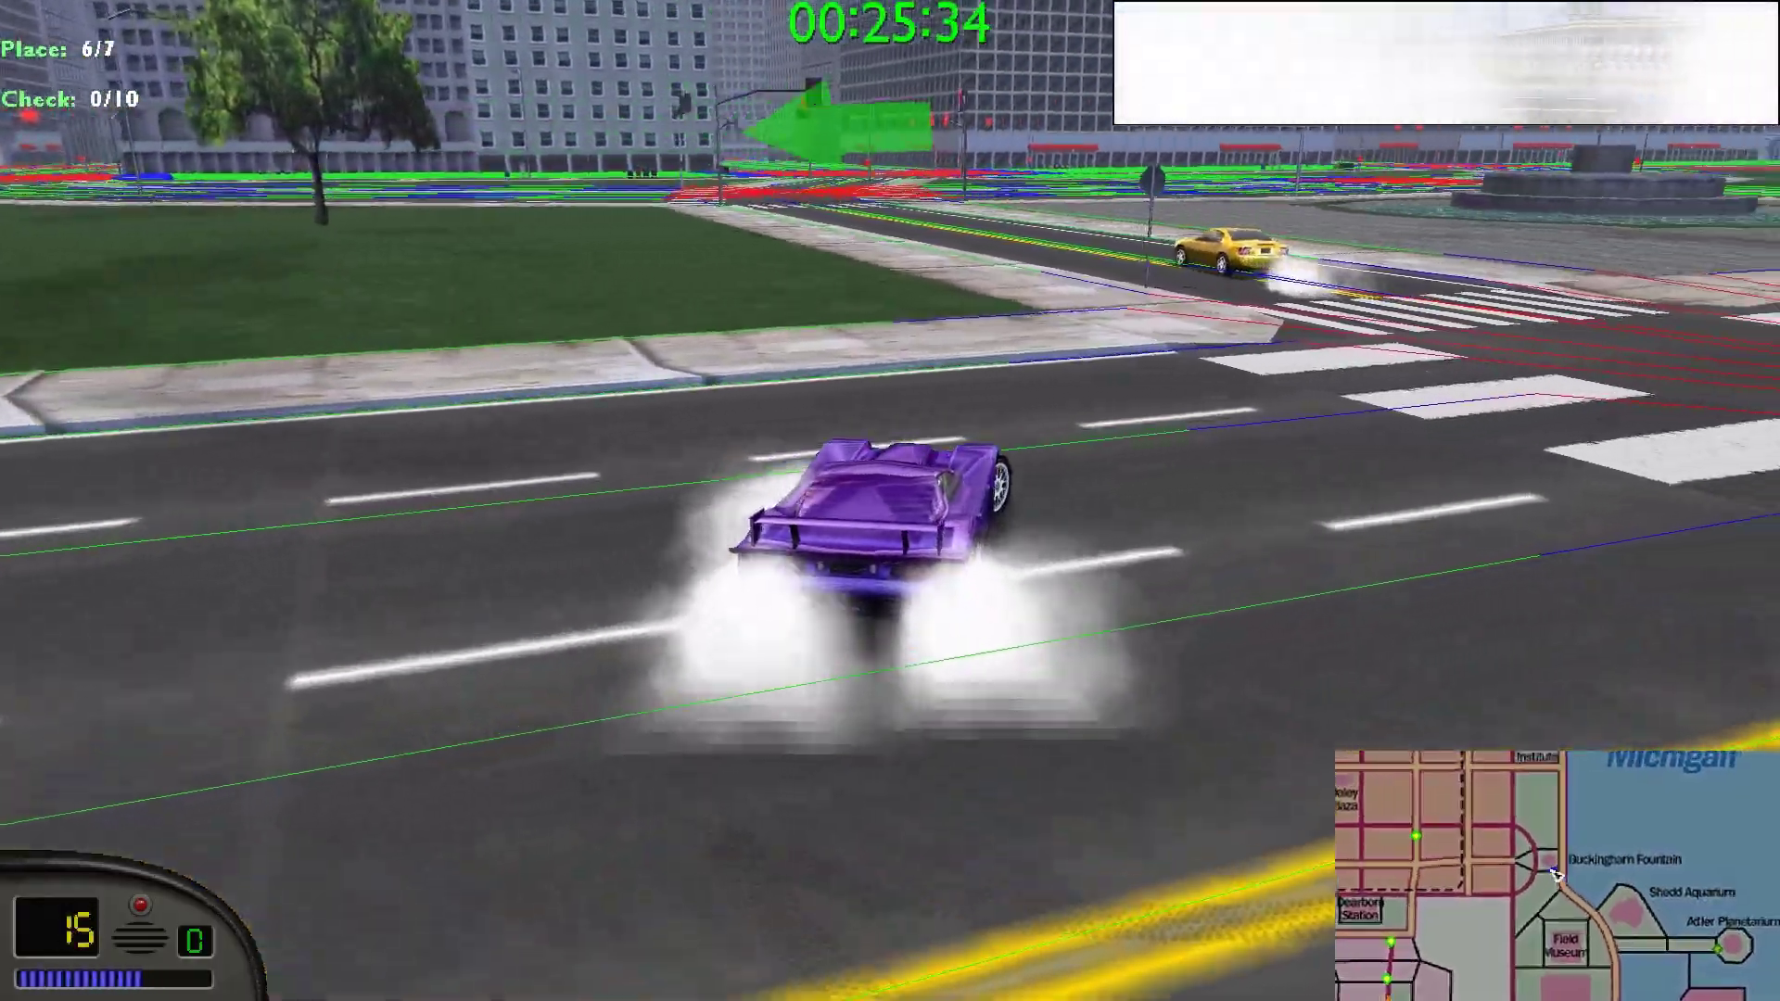
pyautogui.press('Left')
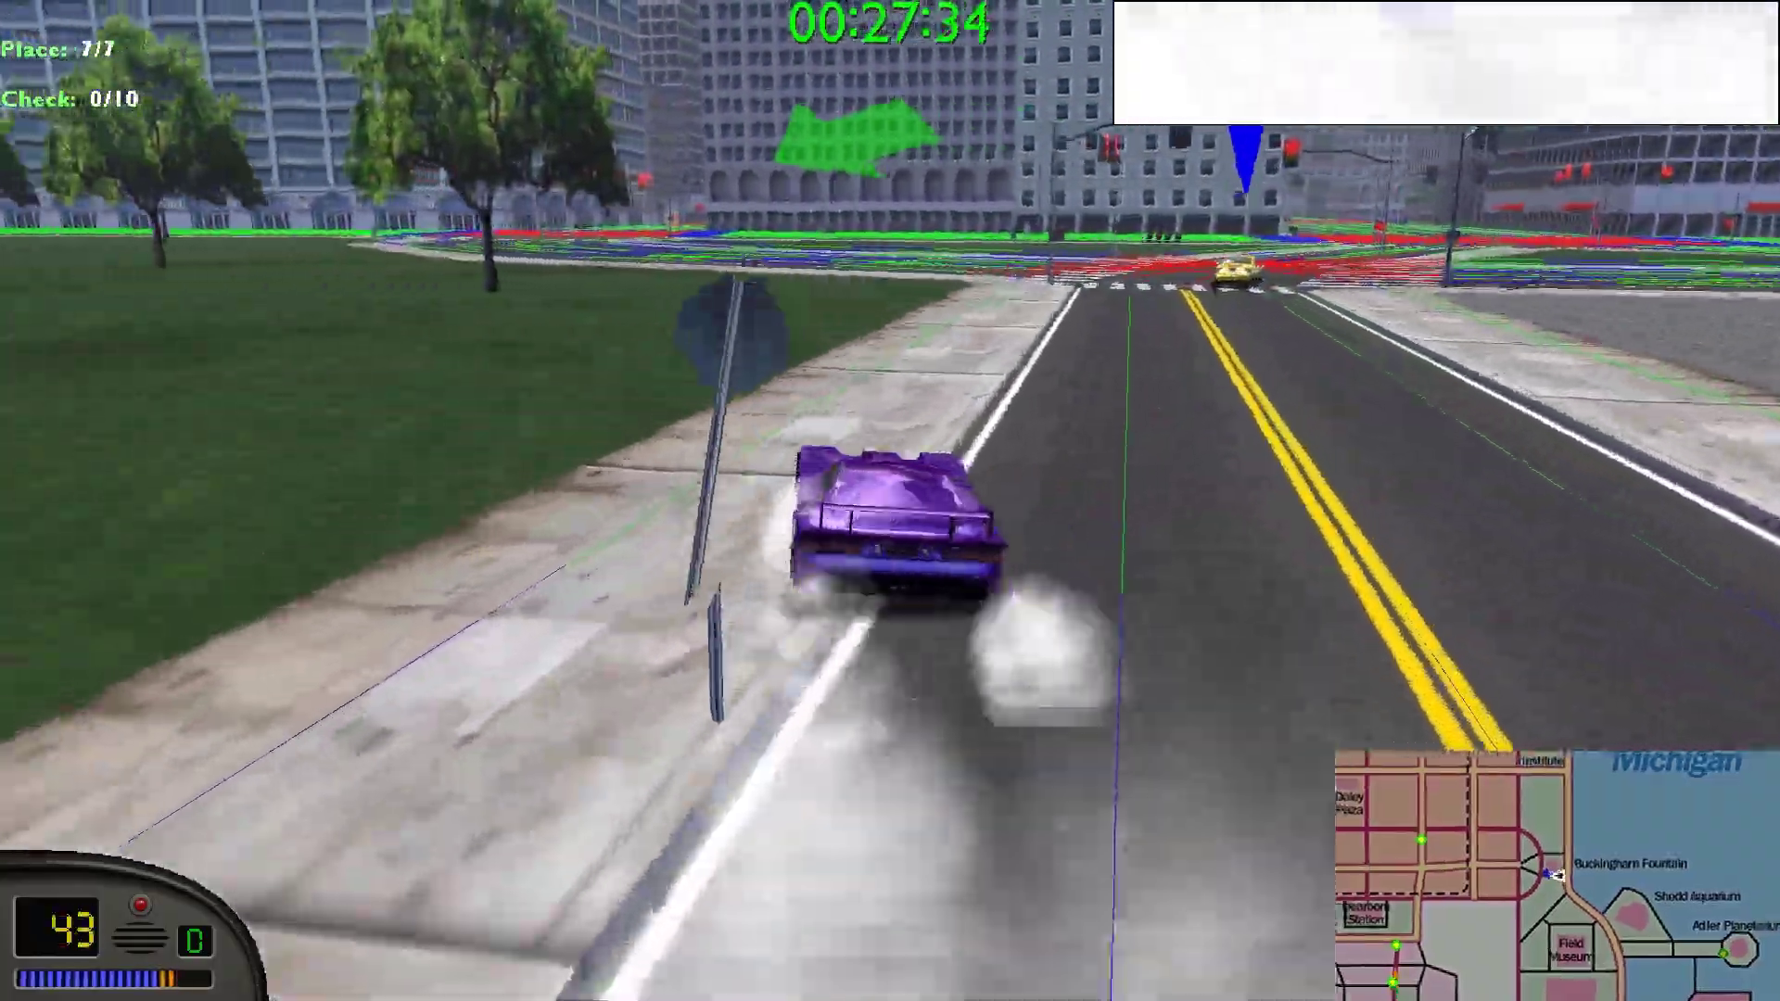
pyautogui.press('Right')
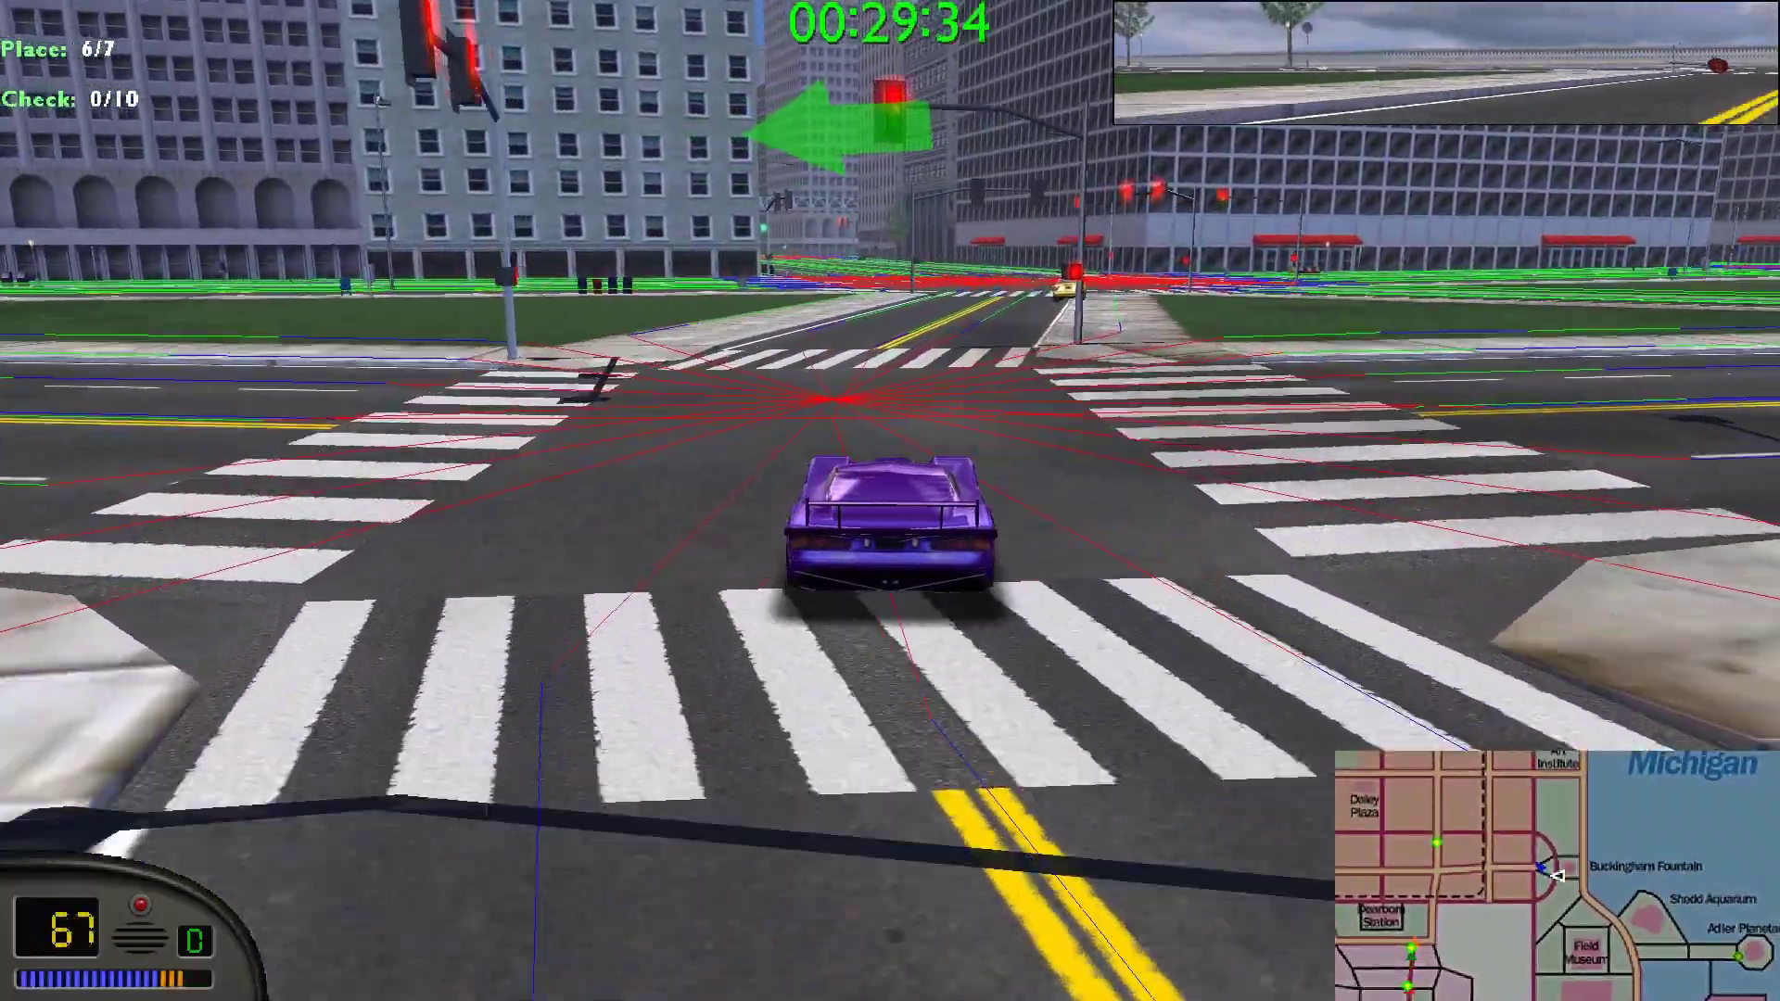
pyautogui.press('Down')
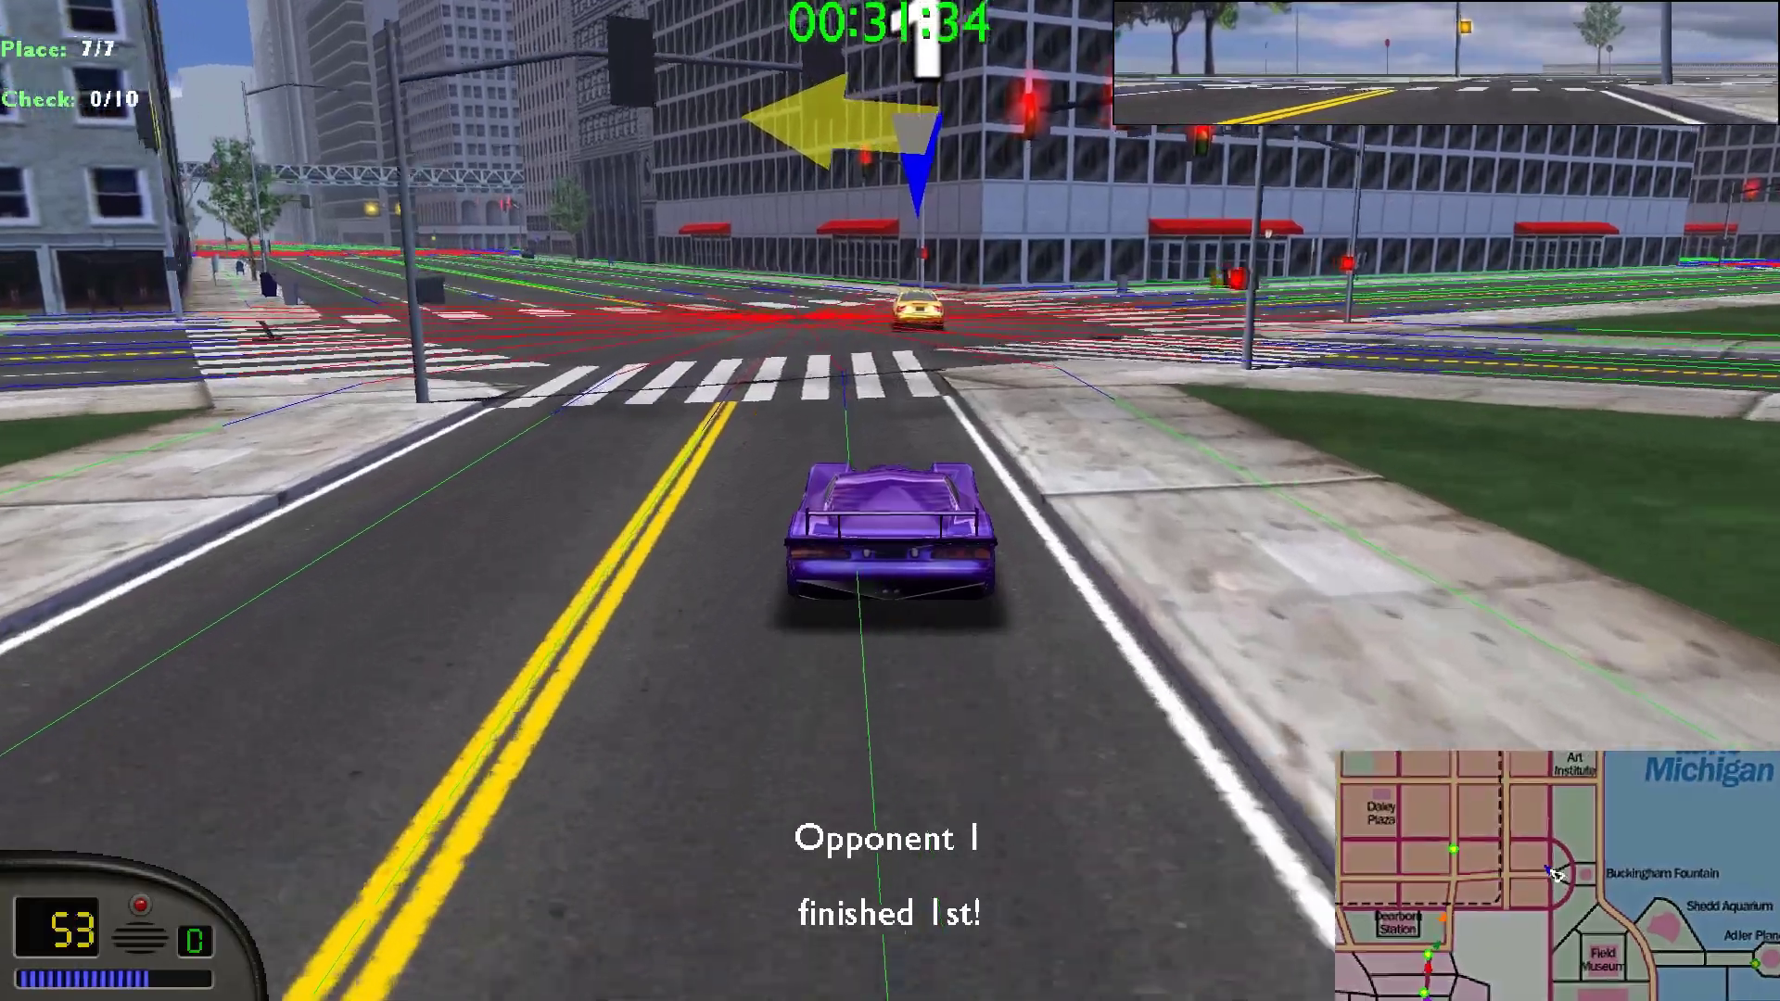
pyautogui.press('Right')
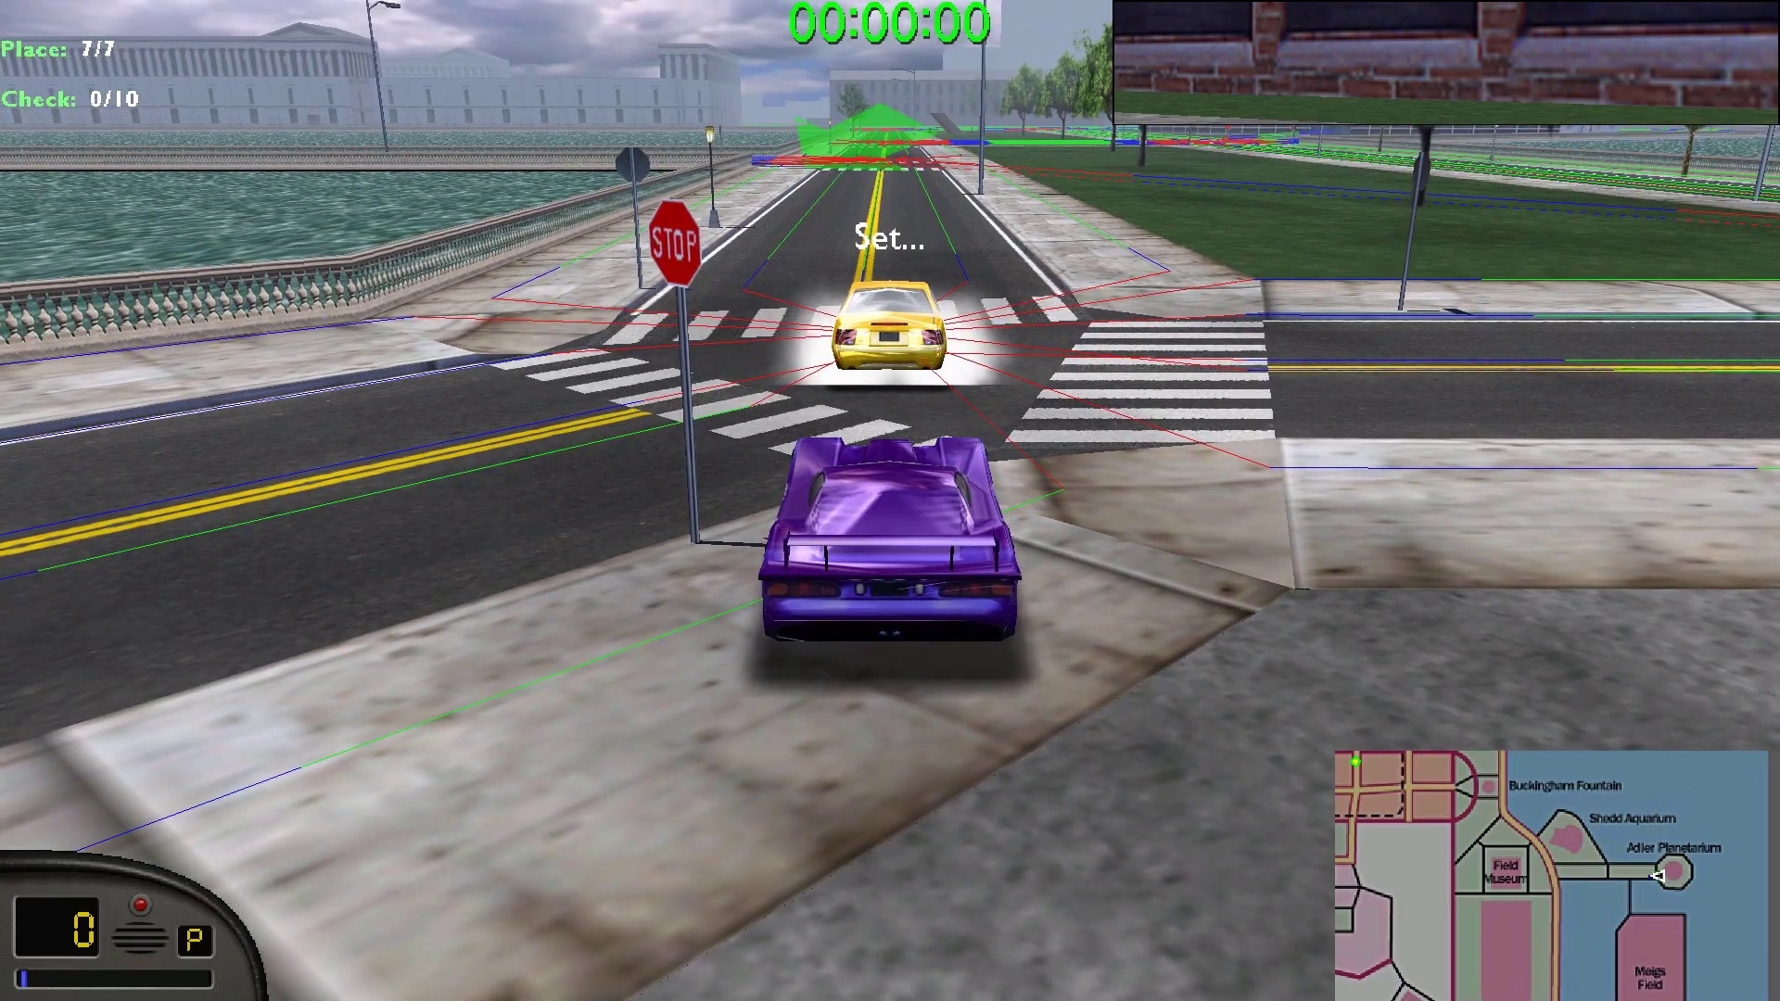
# Switch the camera to the yellow opponent in a fresh run of the race and watch it drive its waypoint route.
pyautogui.hotkey('shift', 'o')
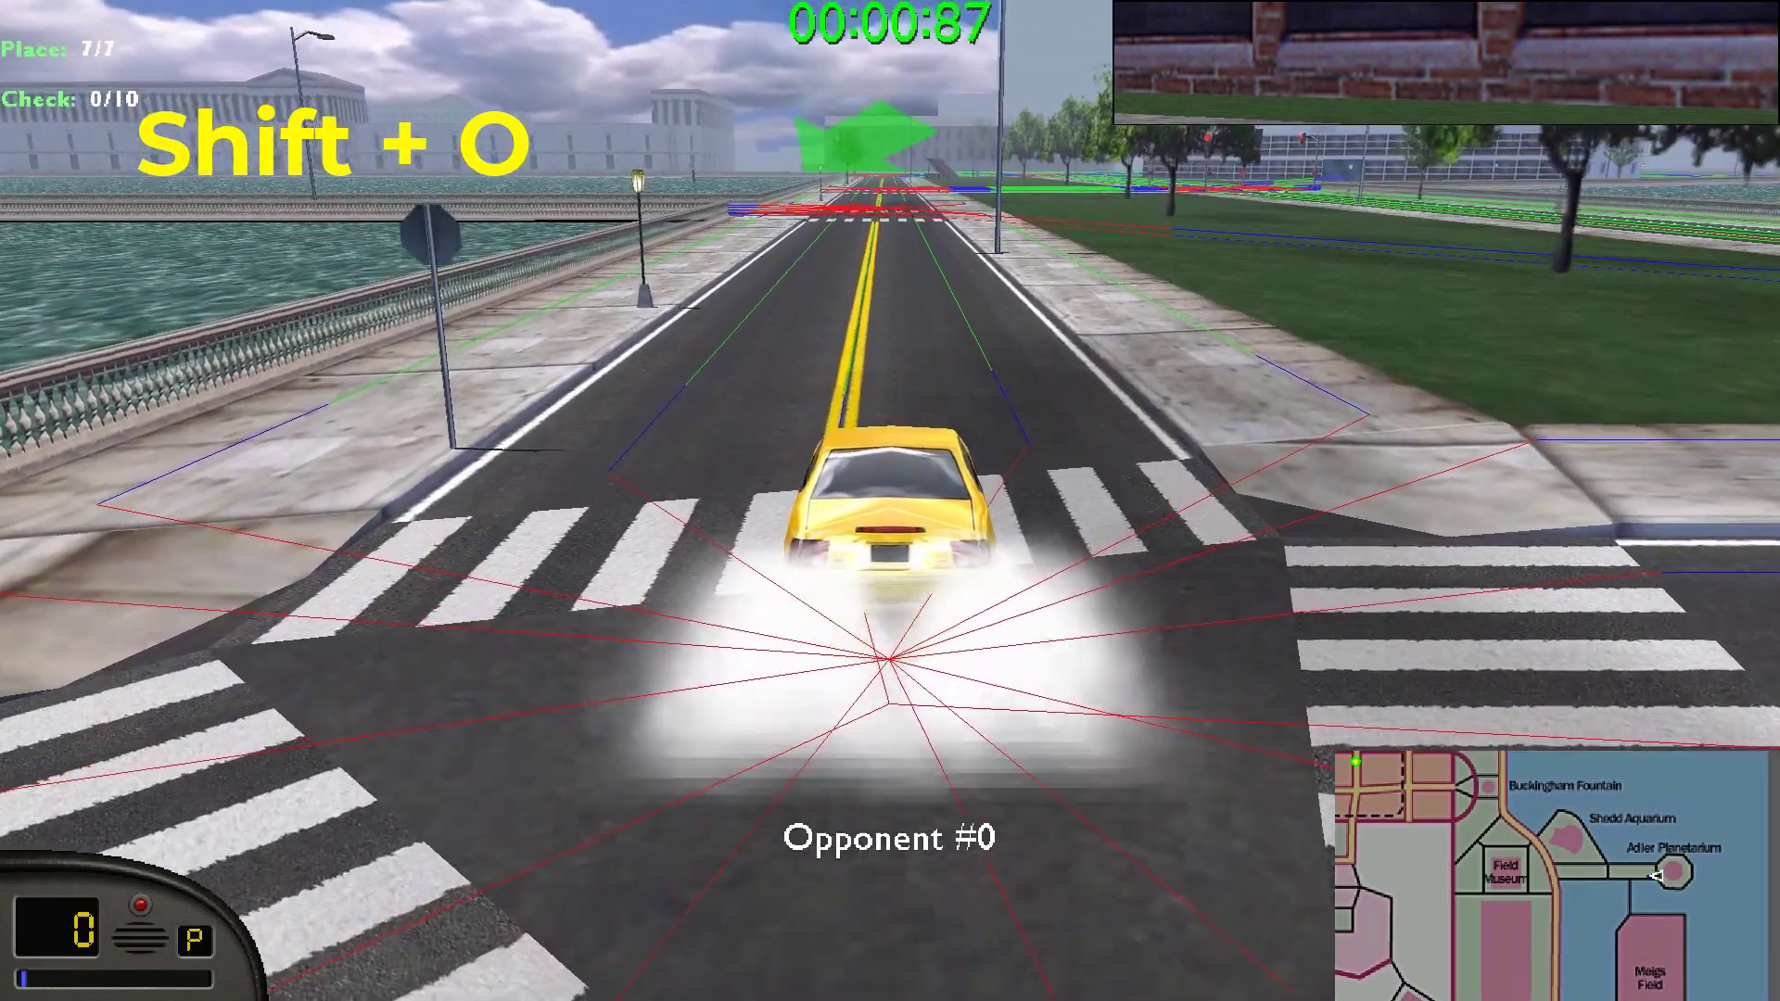
pyautogui.press('p')
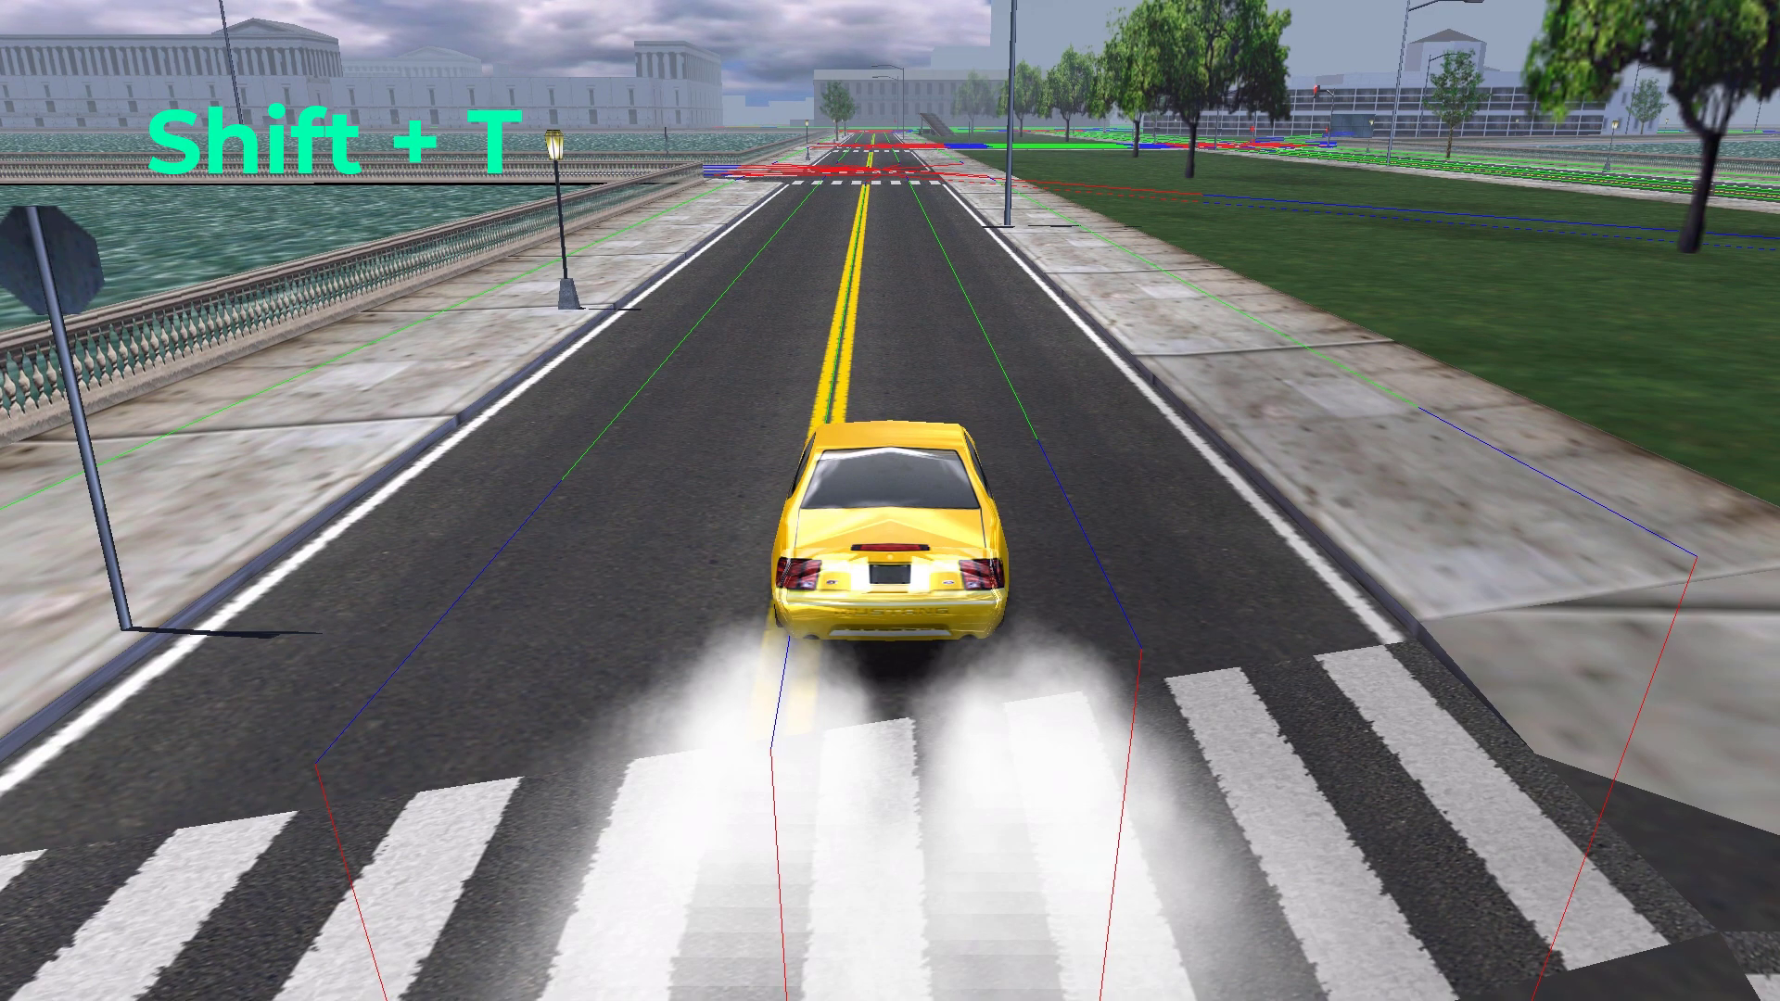
pyautogui.press('p')
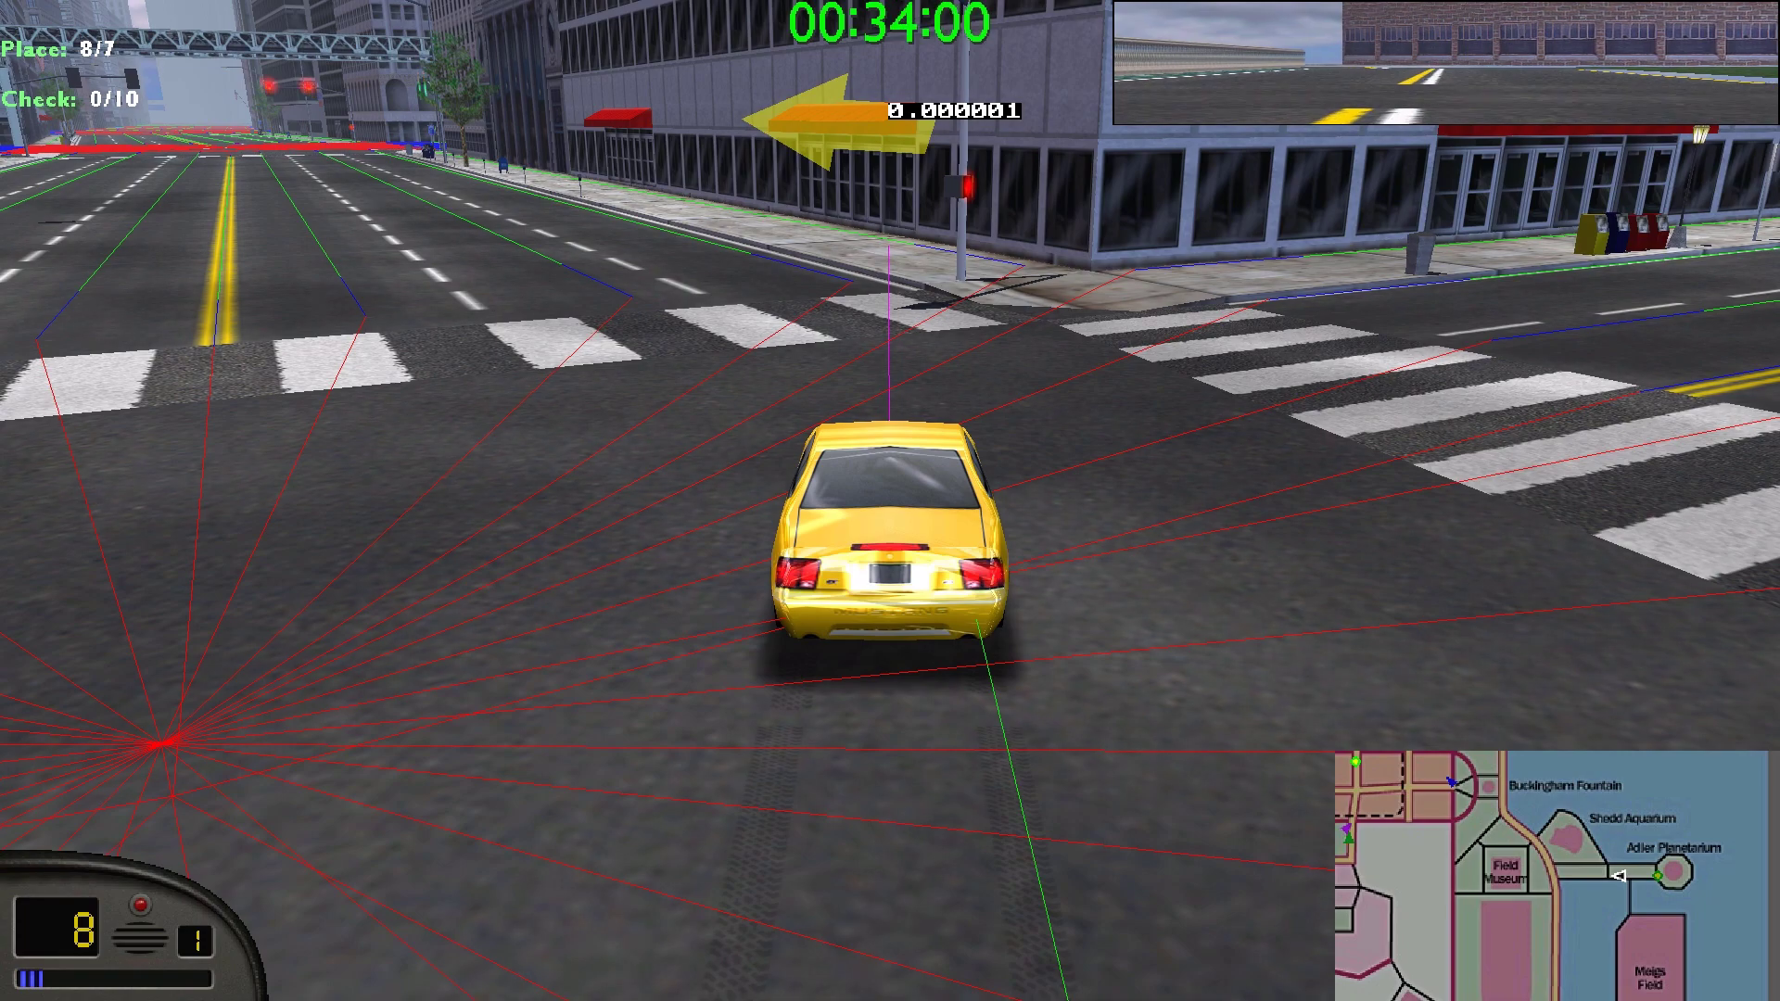
pyautogui.press('q')
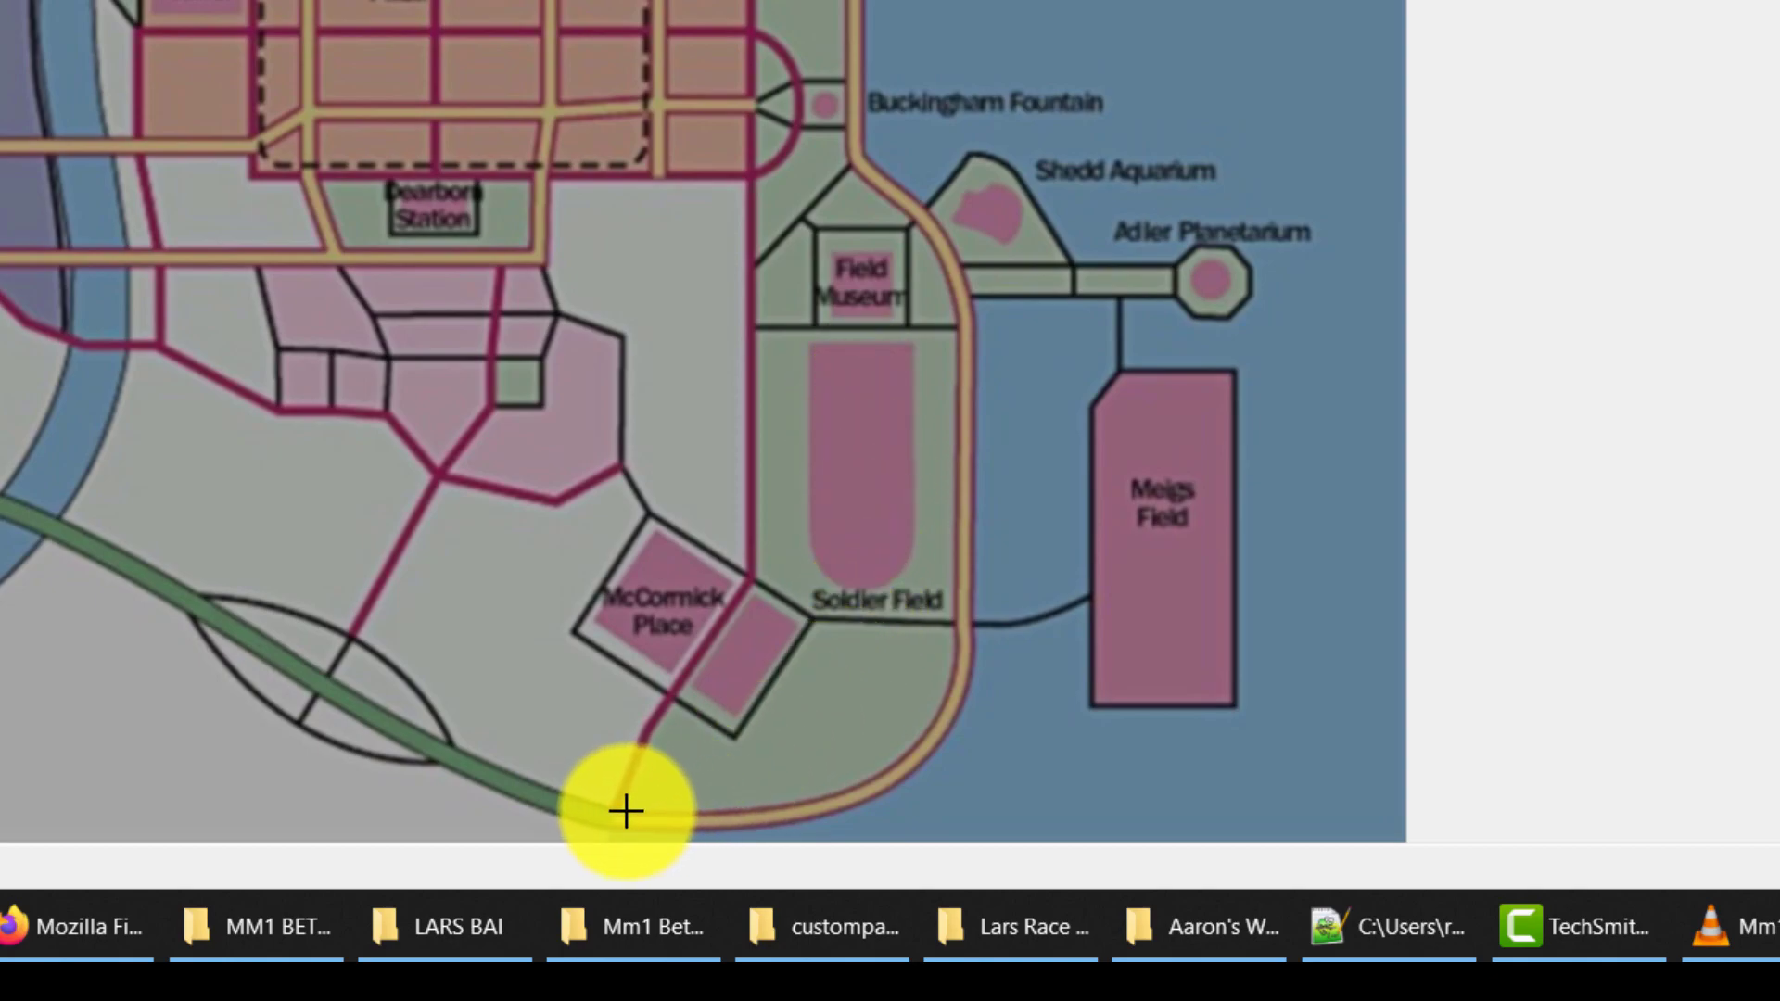
# Plot a chain of points from inside Soldier Field south through the park to the highway junction below McCormick Place.
pyautogui.click(857, 390)
pyautogui.click(865, 427)
pyautogui.click(857, 493)
pyautogui.click(855, 532)
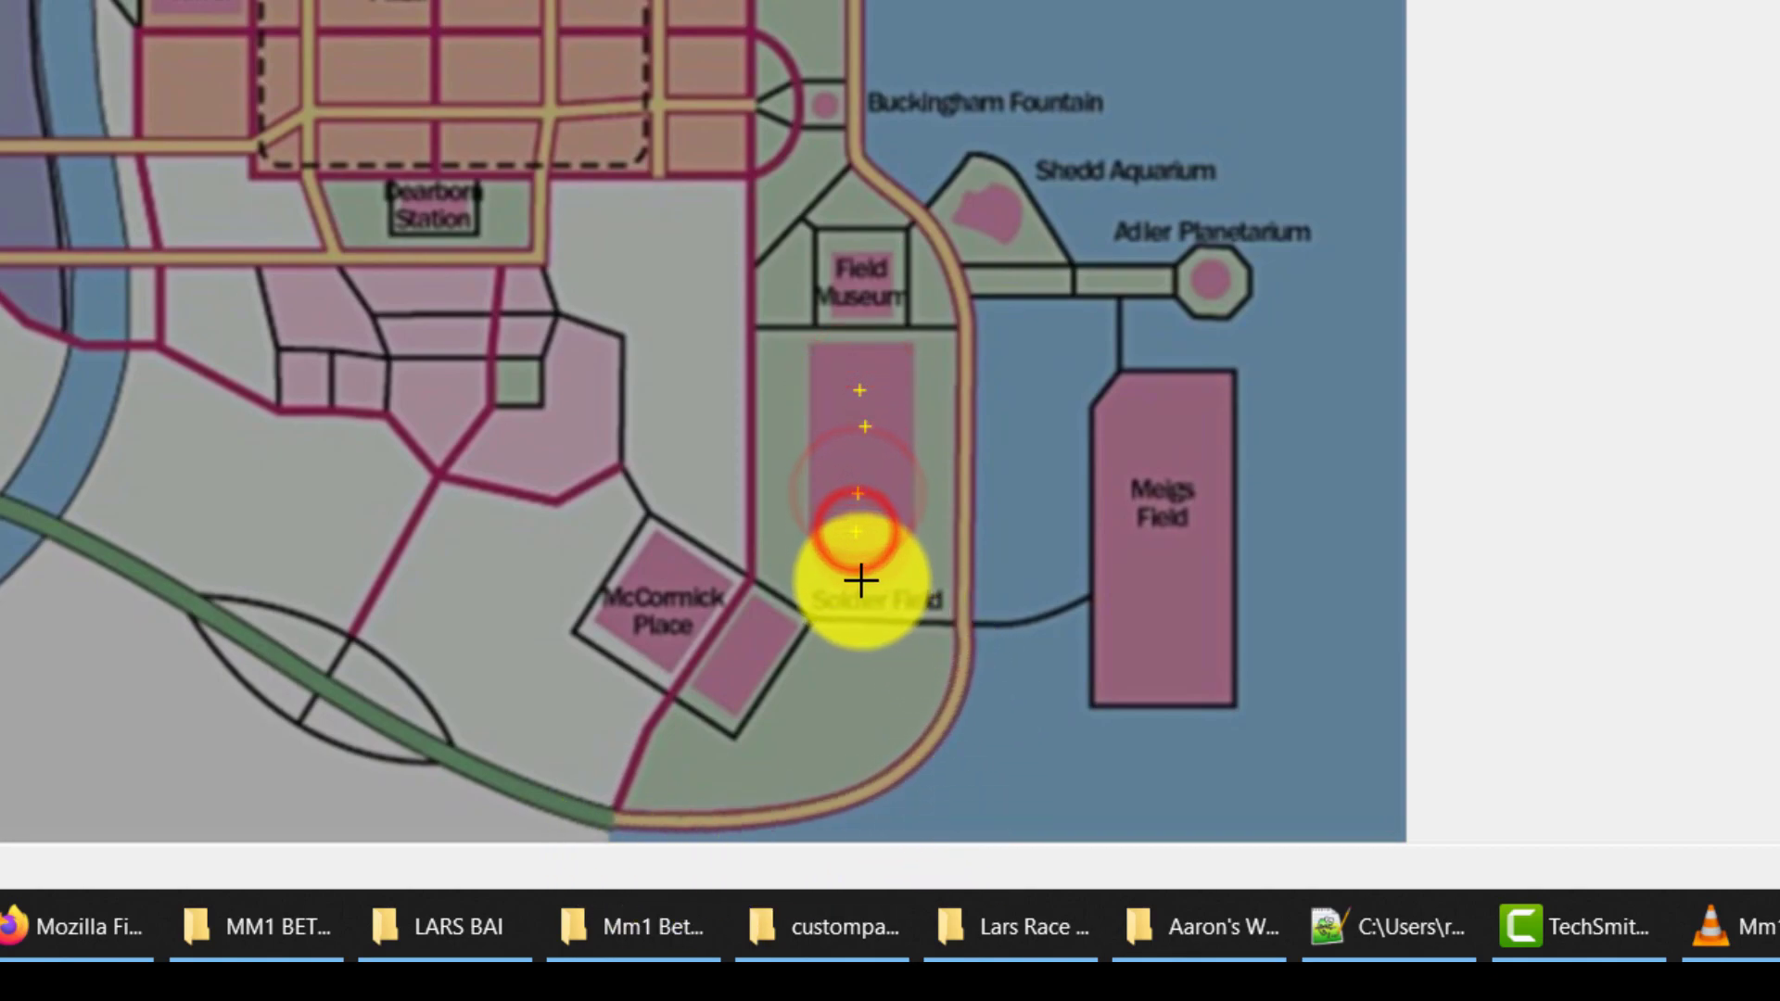
pyautogui.click(861, 582)
pyautogui.click(865, 622)
pyautogui.click(855, 657)
pyautogui.click(829, 695)
pyautogui.click(793, 728)
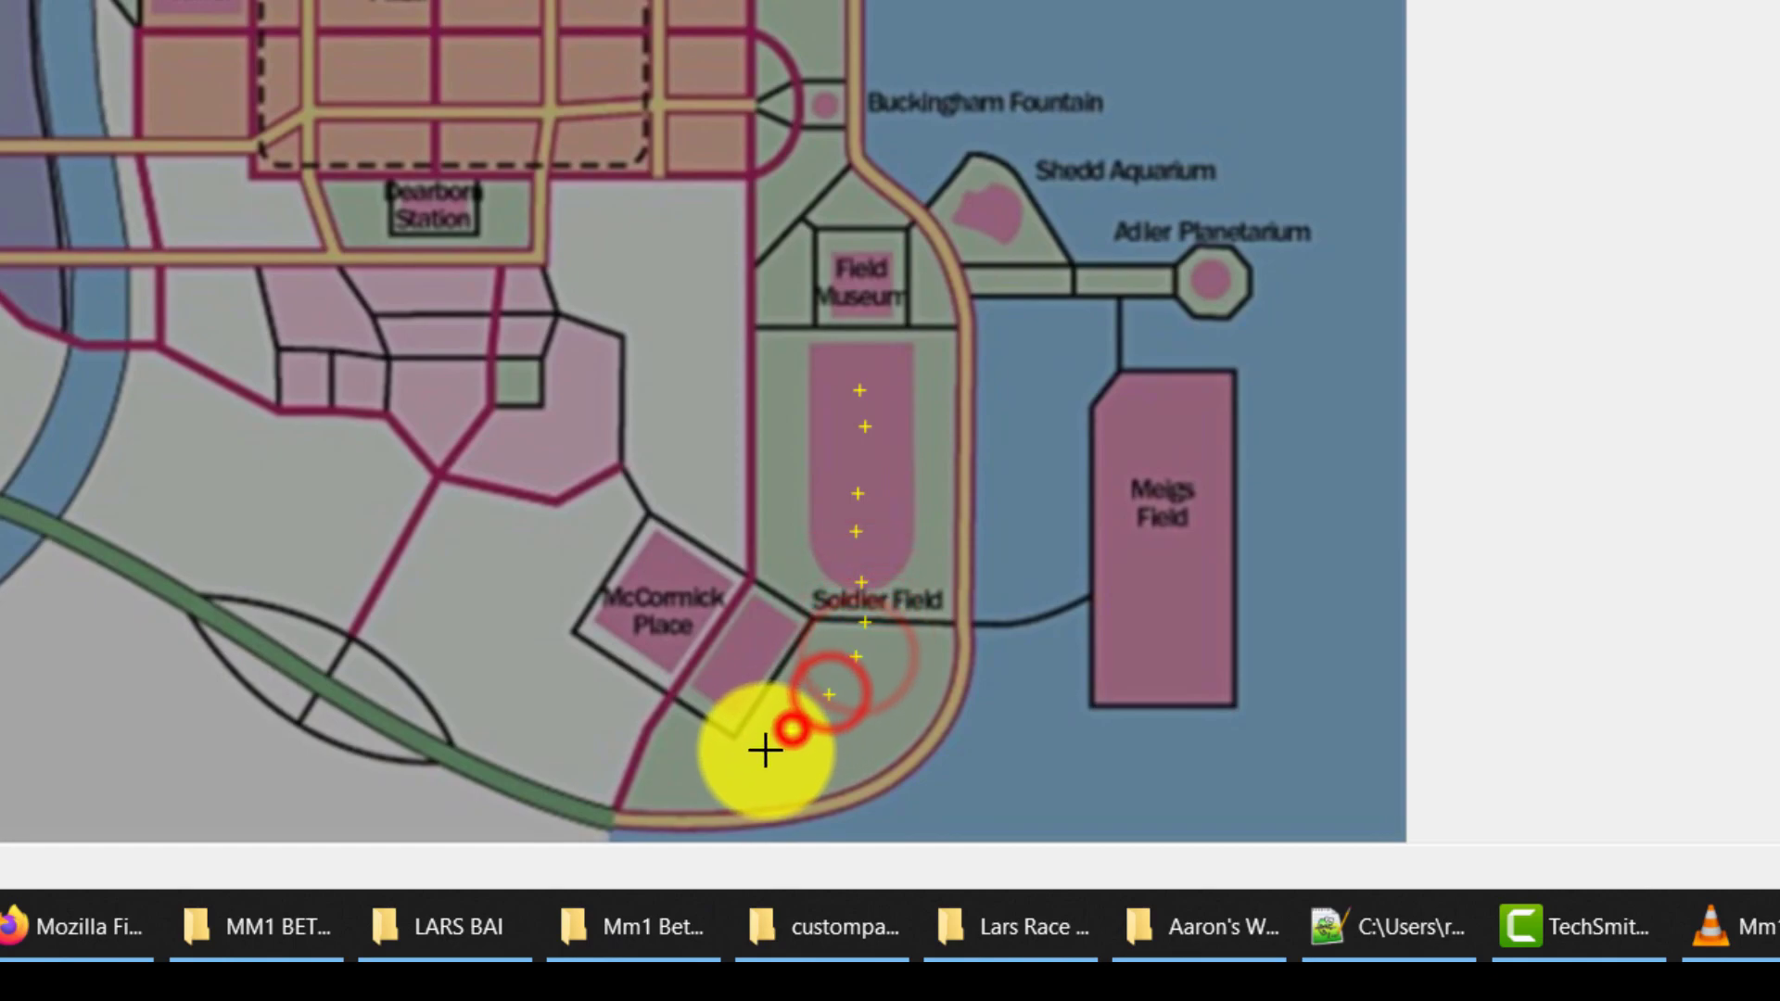
pyautogui.click(766, 753)
pyautogui.click(717, 774)
pyautogui.click(690, 788)
pyautogui.click(652, 799)
pyautogui.click(634, 801)
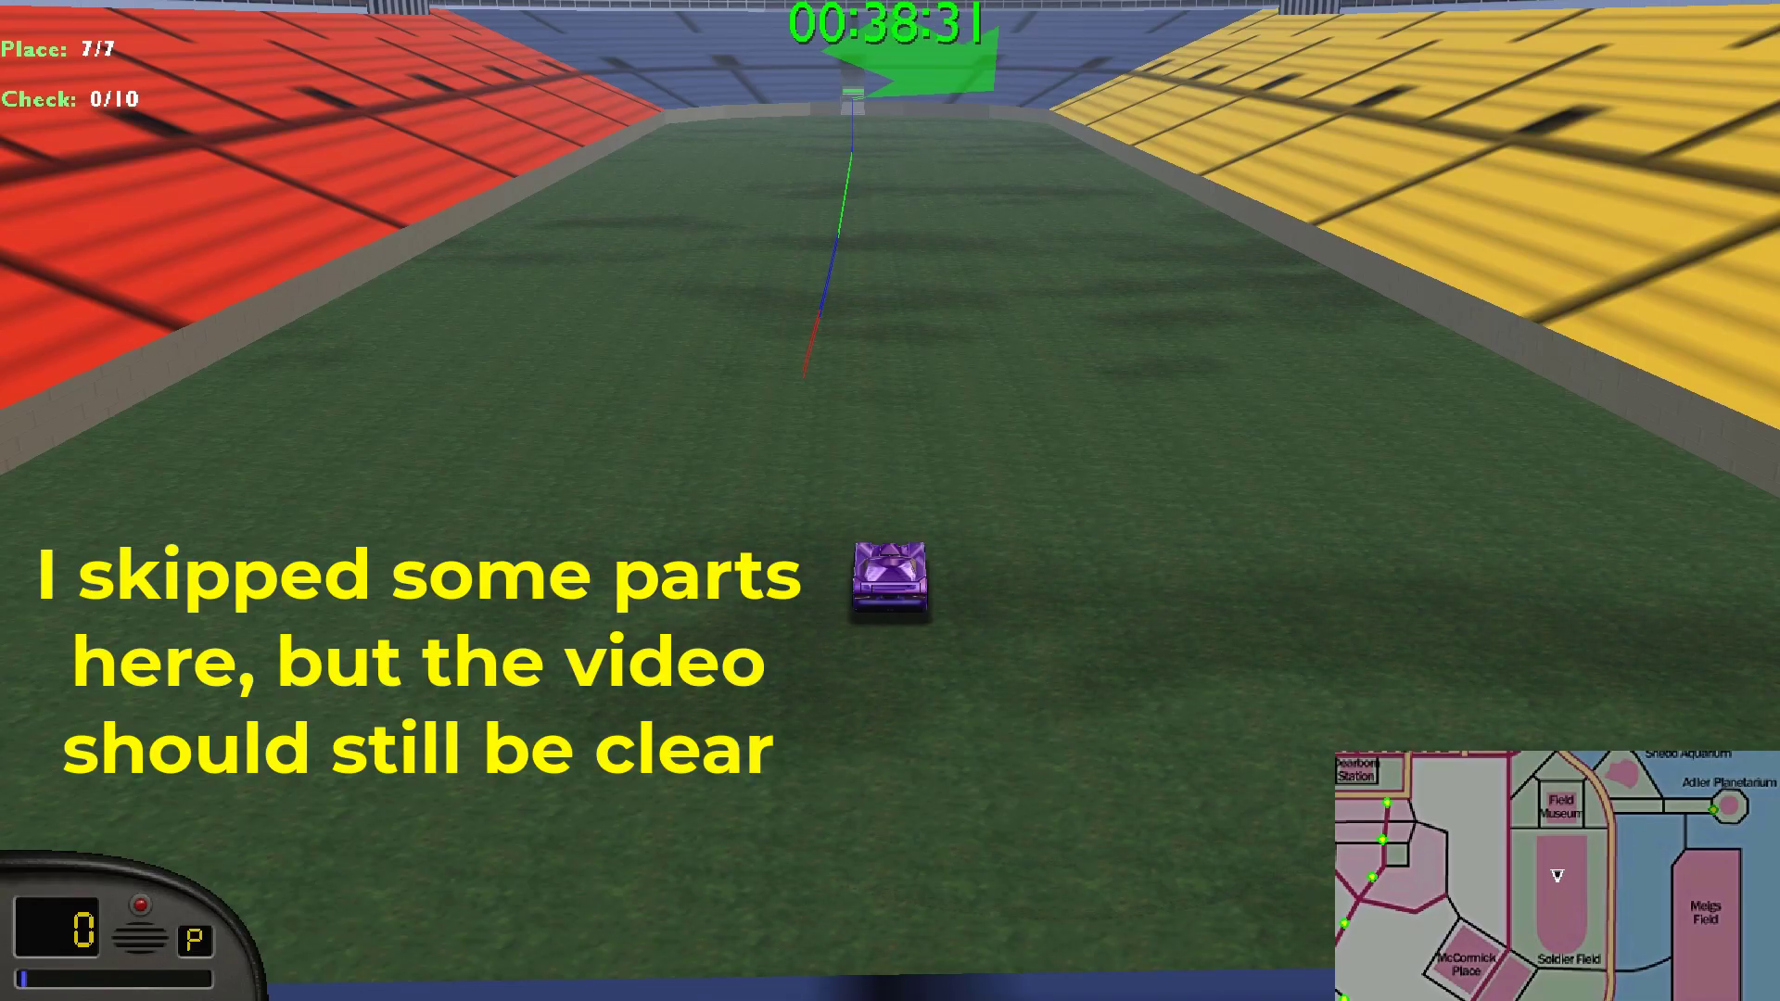
# Maneuver the purple car around the start of the coloured AI road line inside Soldier Field to examine the path.
pyautogui.press('Up')
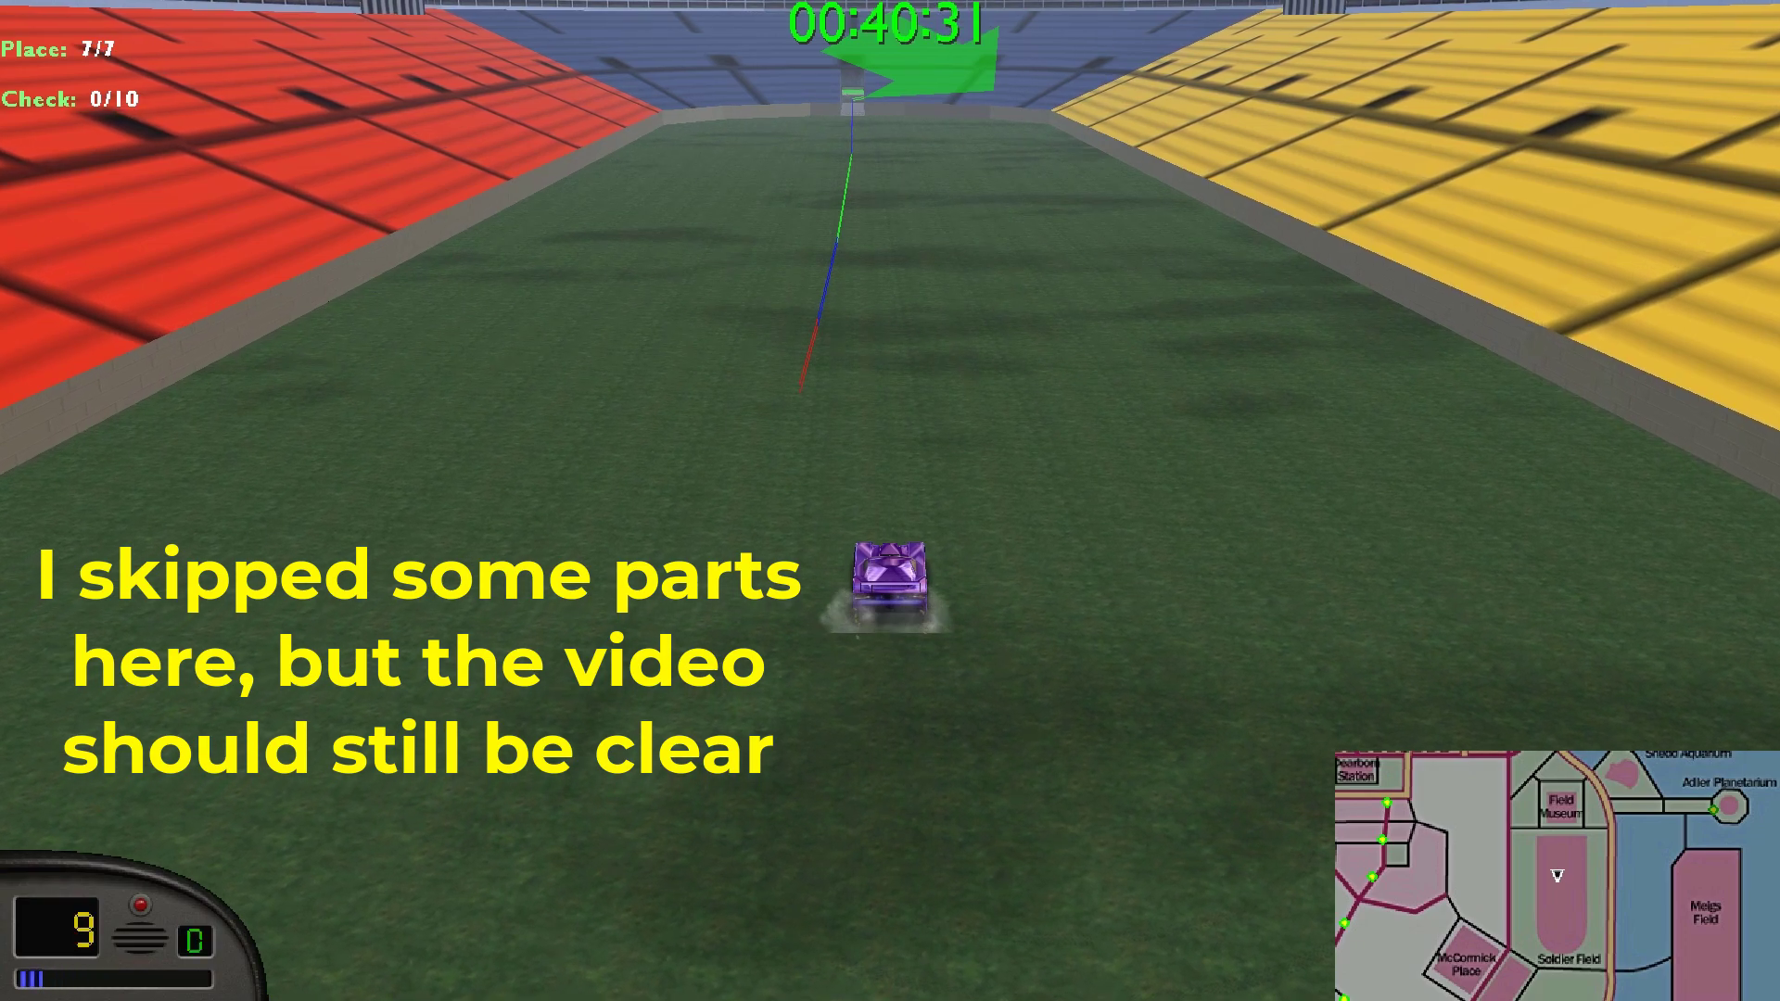
pyautogui.press('Down')
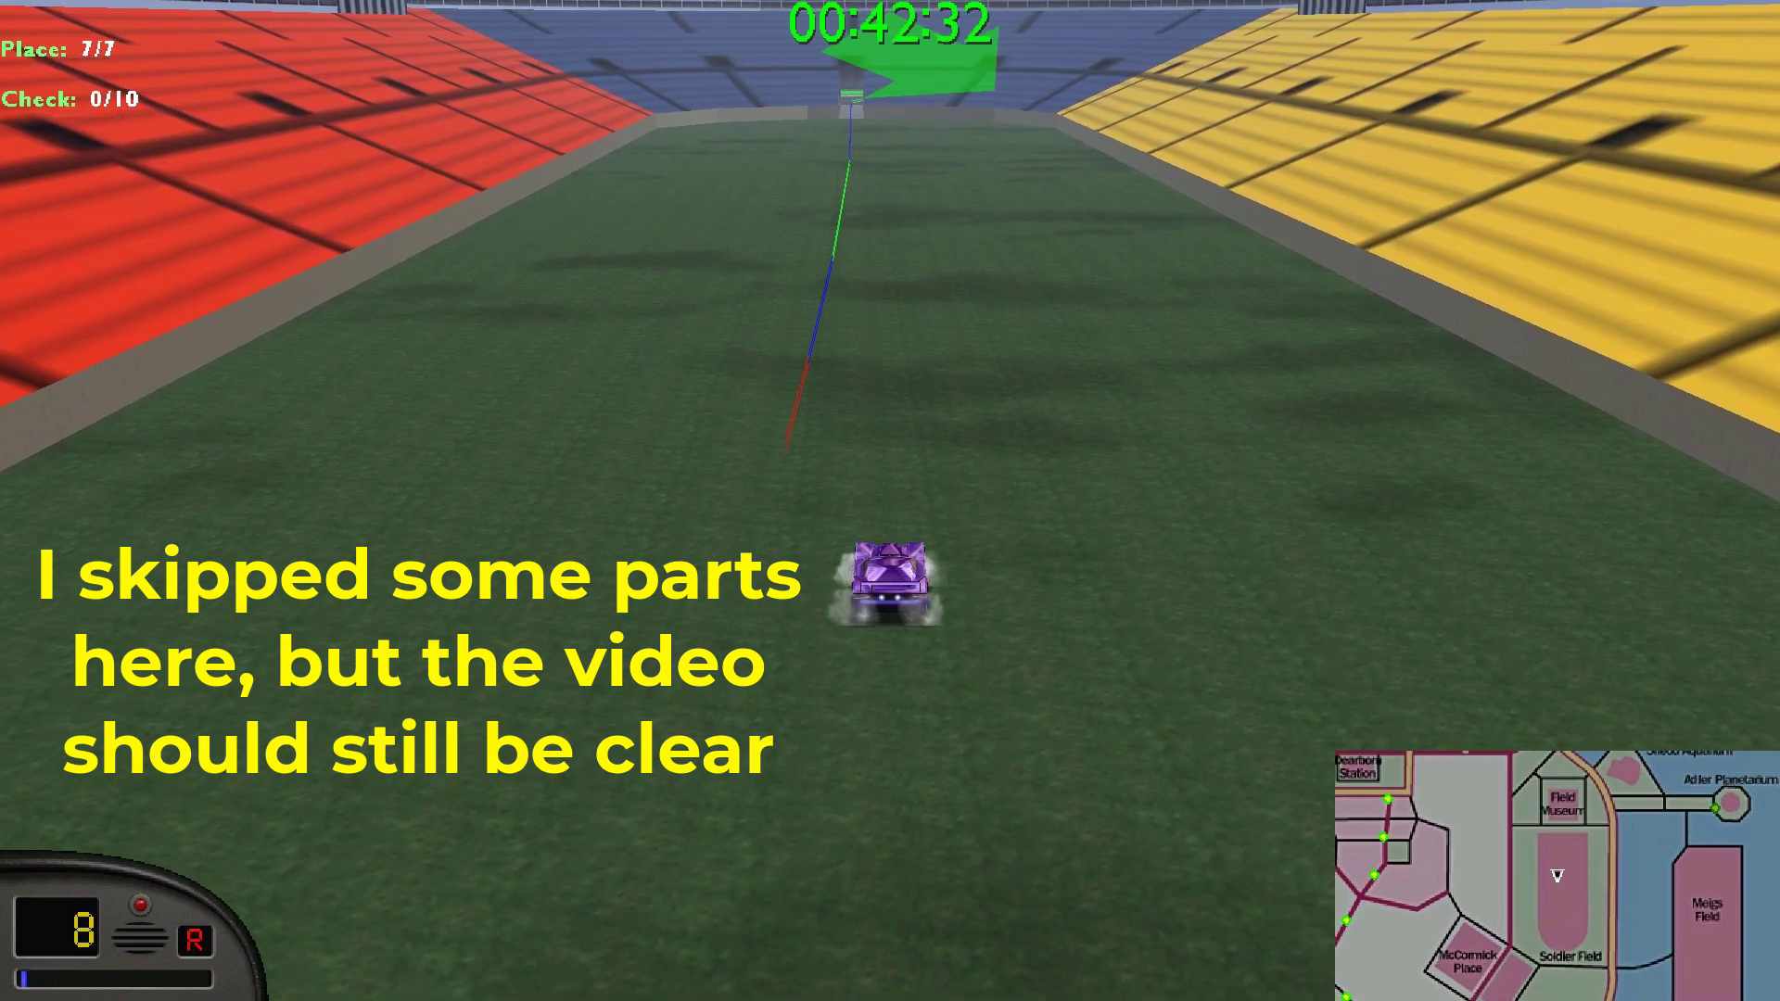
pyautogui.press('Down')
pyautogui.press('Left')
pyautogui.press('Right')
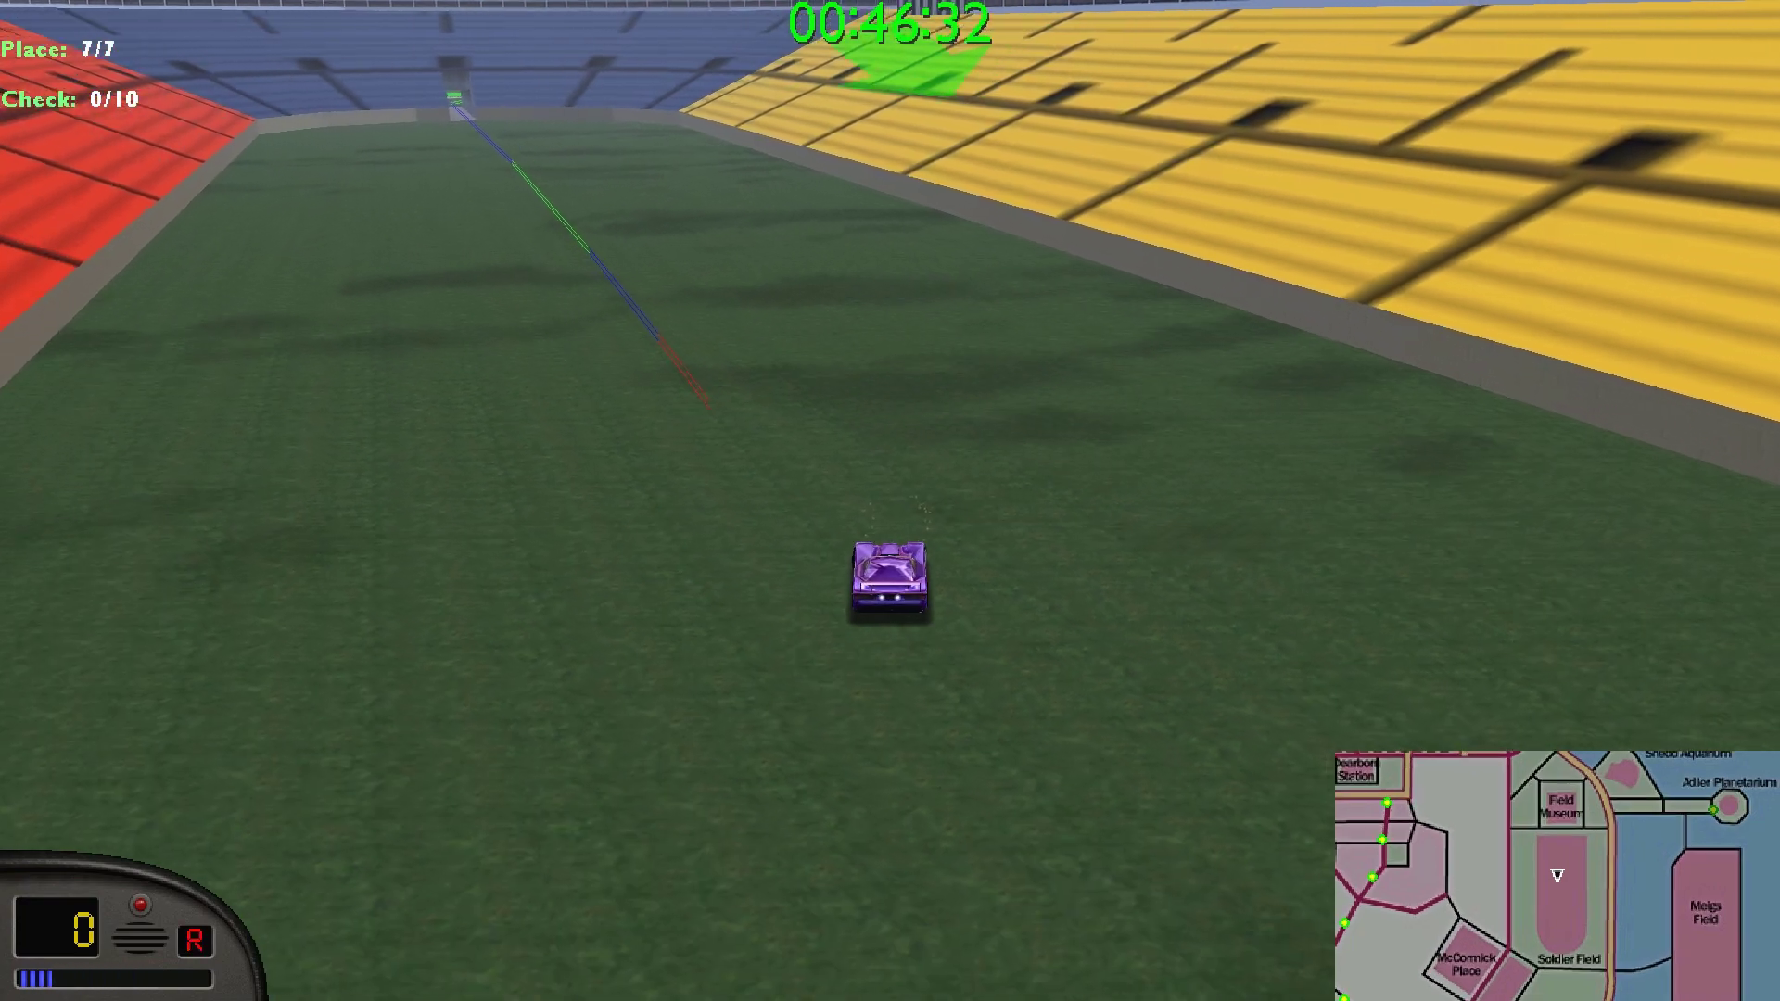
pyautogui.press('Down')
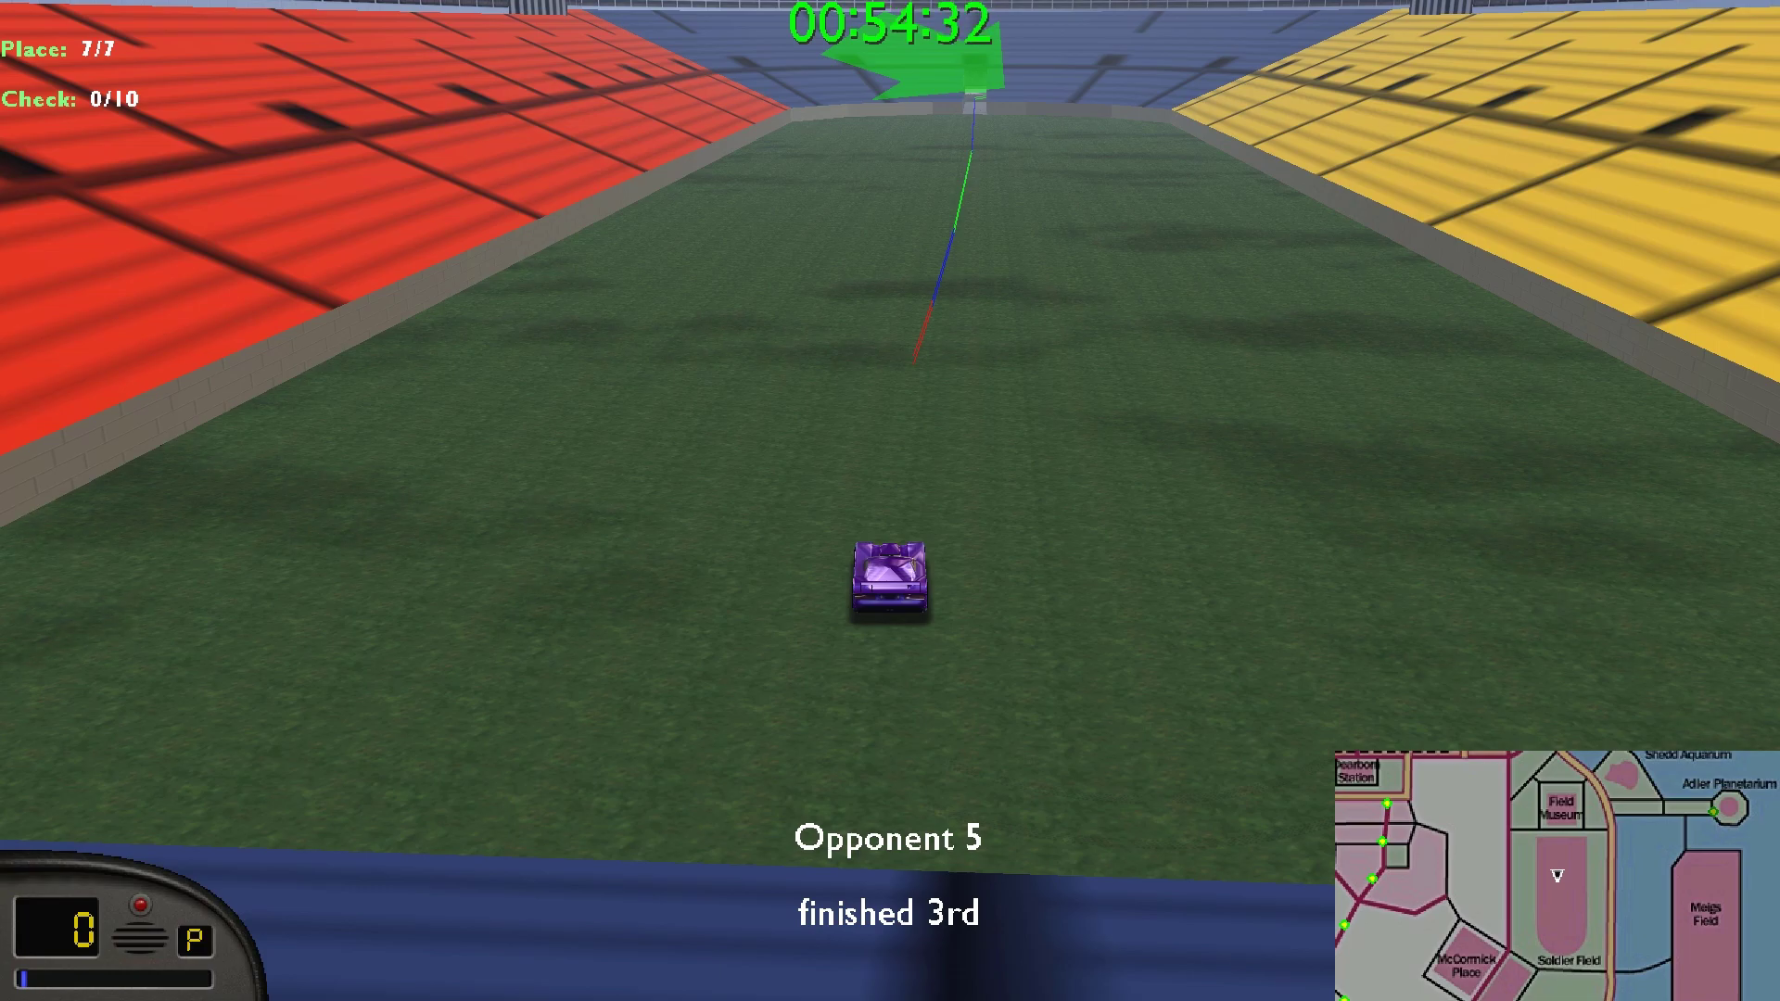
pyautogui.press('Up')
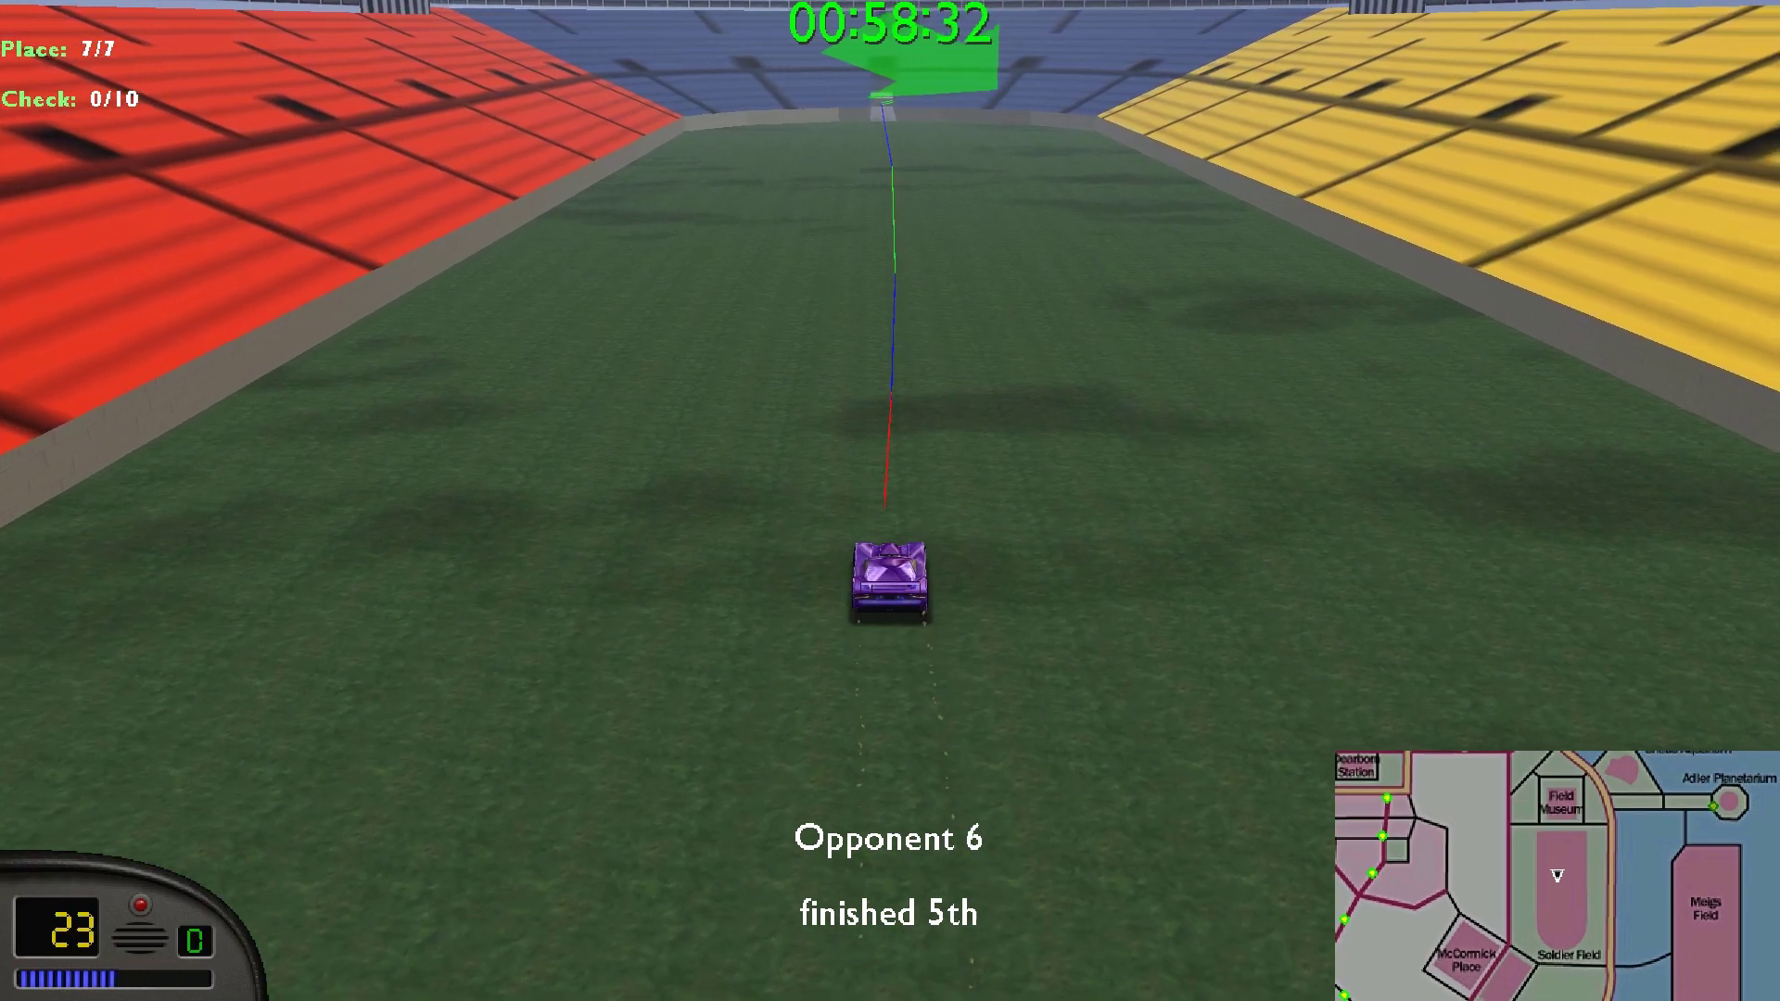
# Drive the purple car into the tunnel beneath Soldier Field's yellow stands and turn it to face the field.
pyautogui.press('Right')
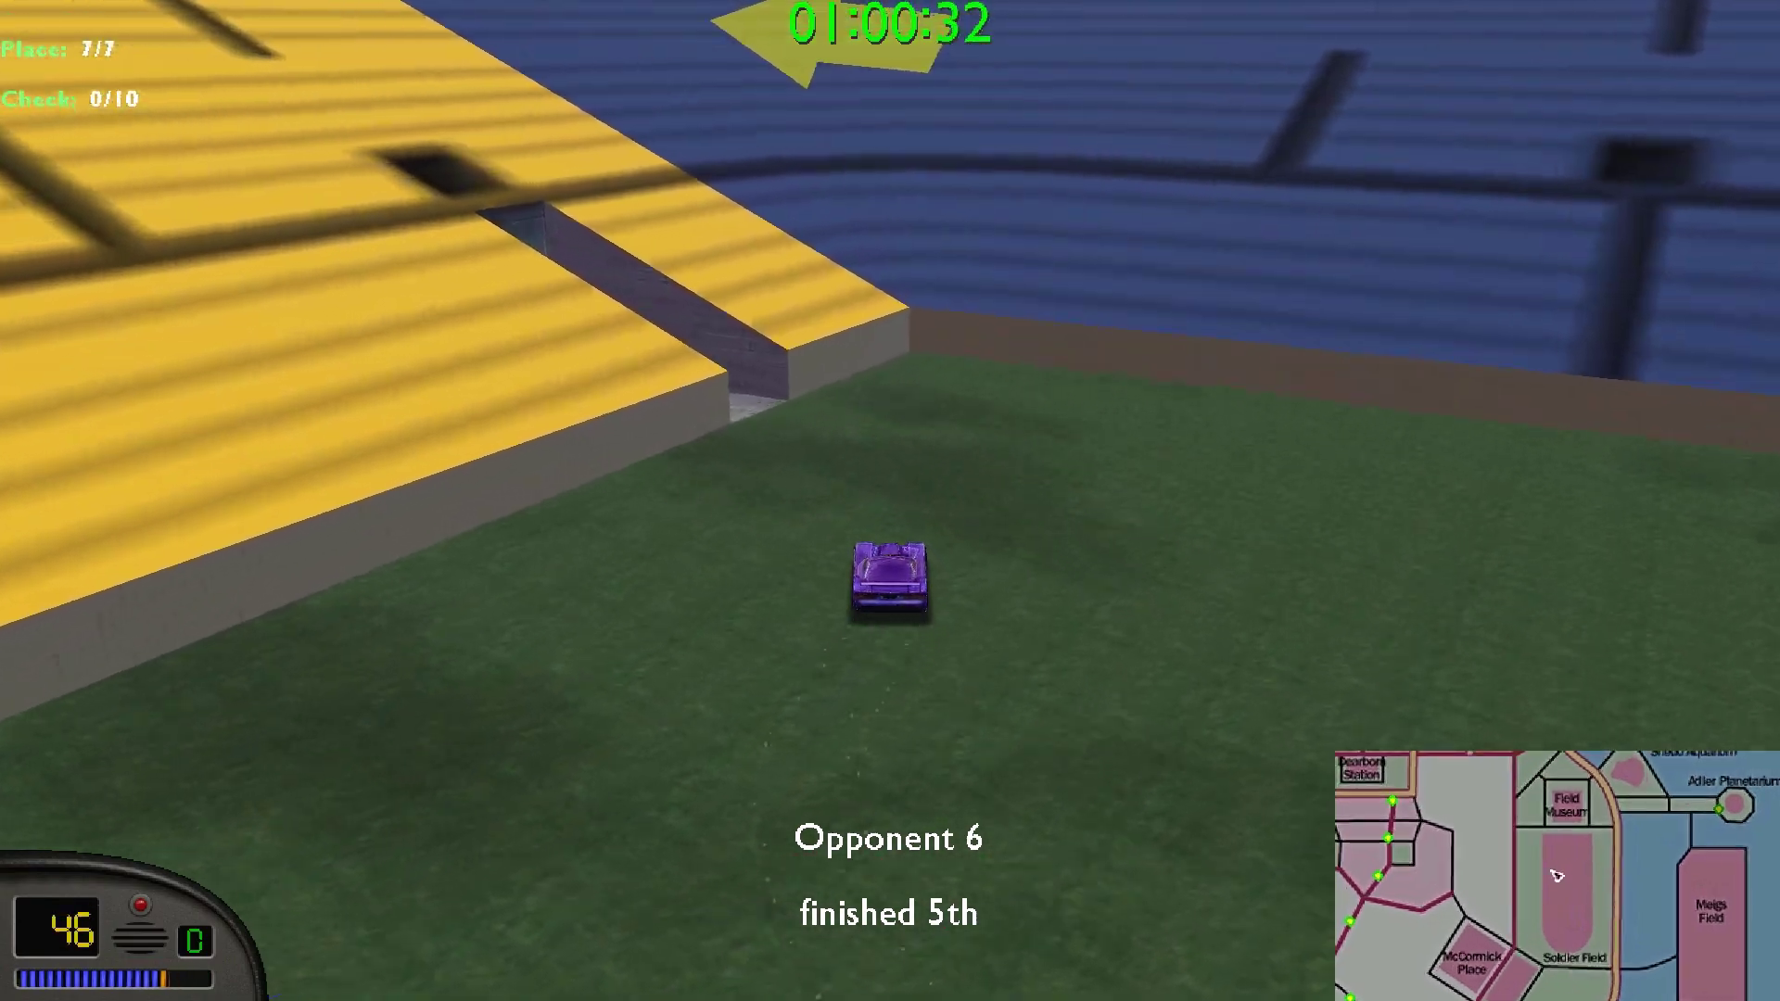
pyautogui.press('Down')
pyautogui.press('Left')
pyautogui.press('Left')
pyautogui.press('Up')
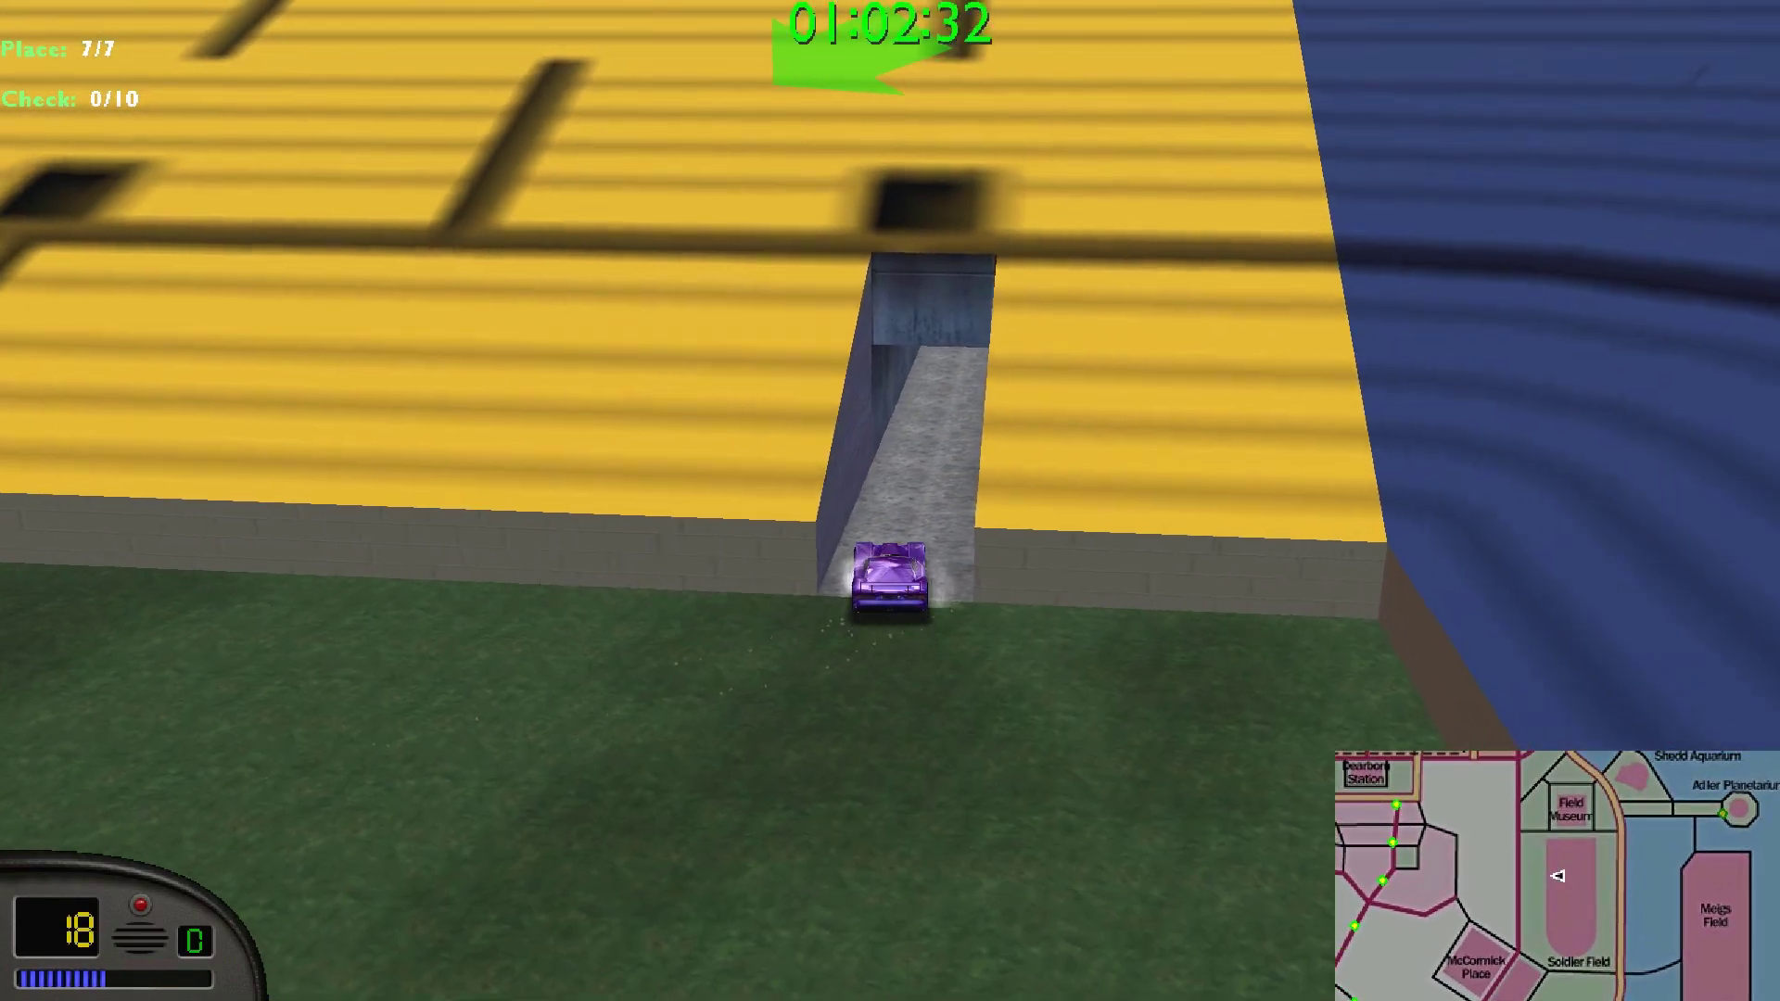
pyautogui.press('Right')
pyautogui.press('Down')
pyautogui.press('Up')
pyautogui.press('Right')
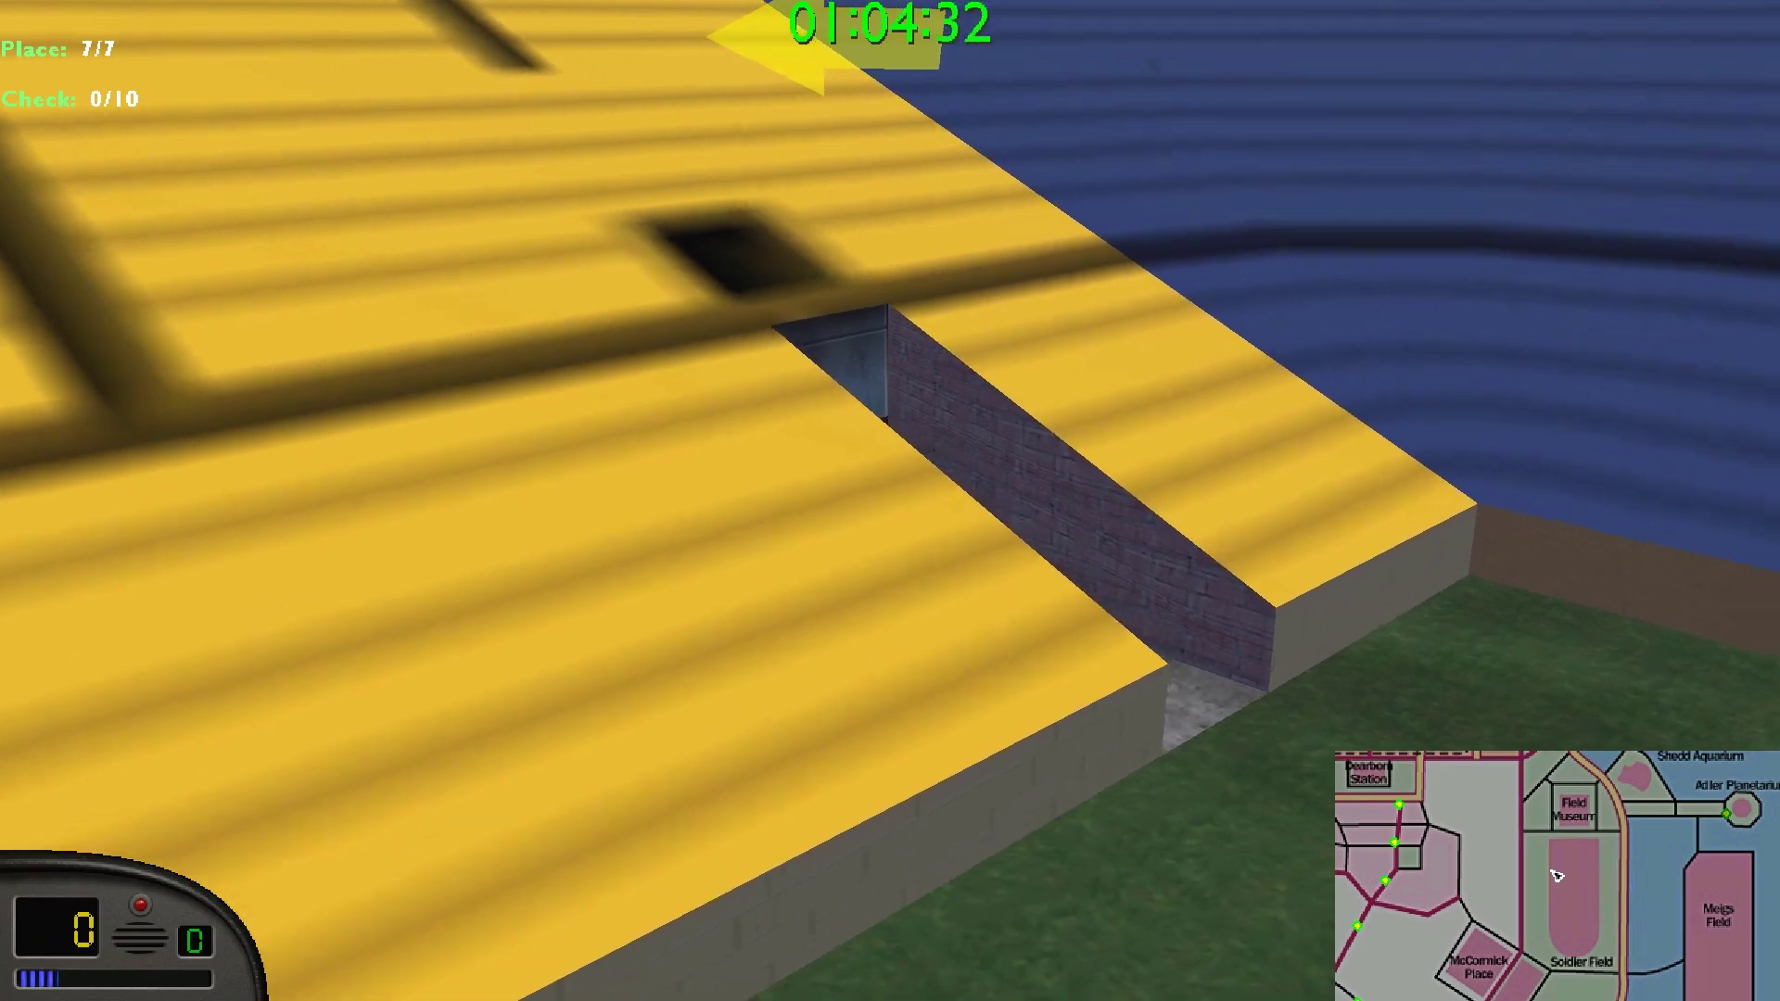
pyautogui.press('Up')
pyautogui.press('Right')
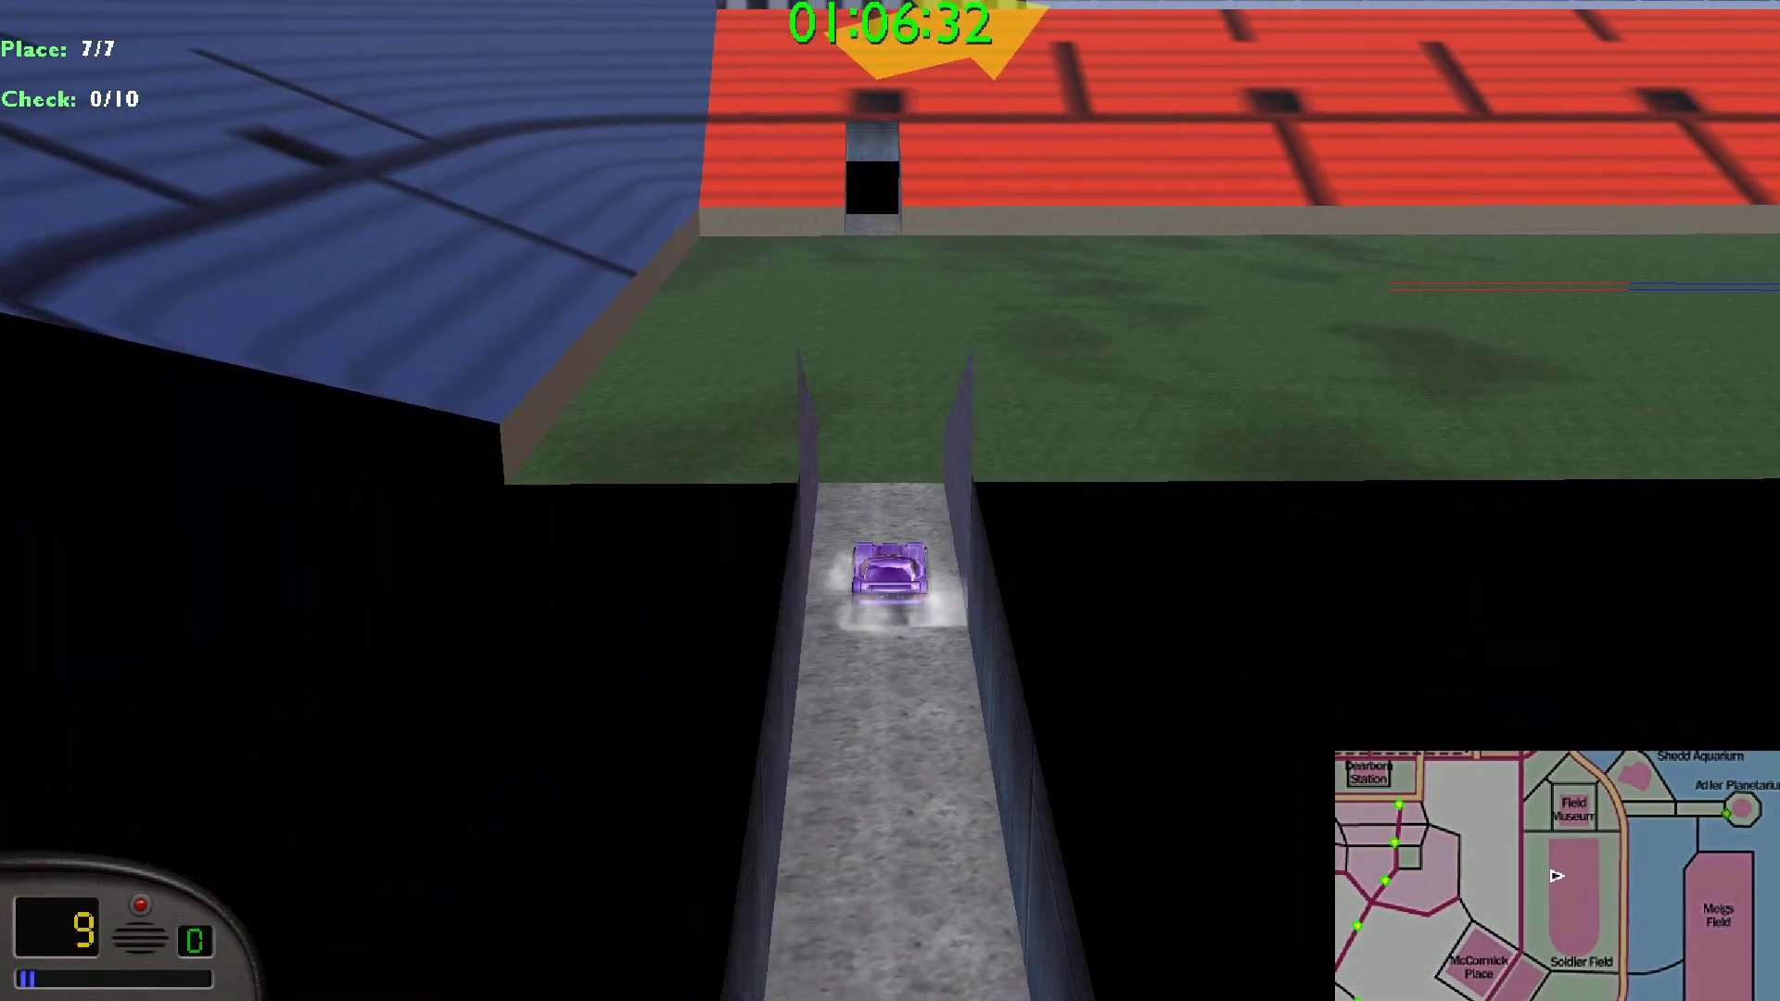
# Drive out of the stadium tunnel and line the car up on the field facing the coloured AI road line.
pyautogui.press('Down')
pyautogui.press('Up')
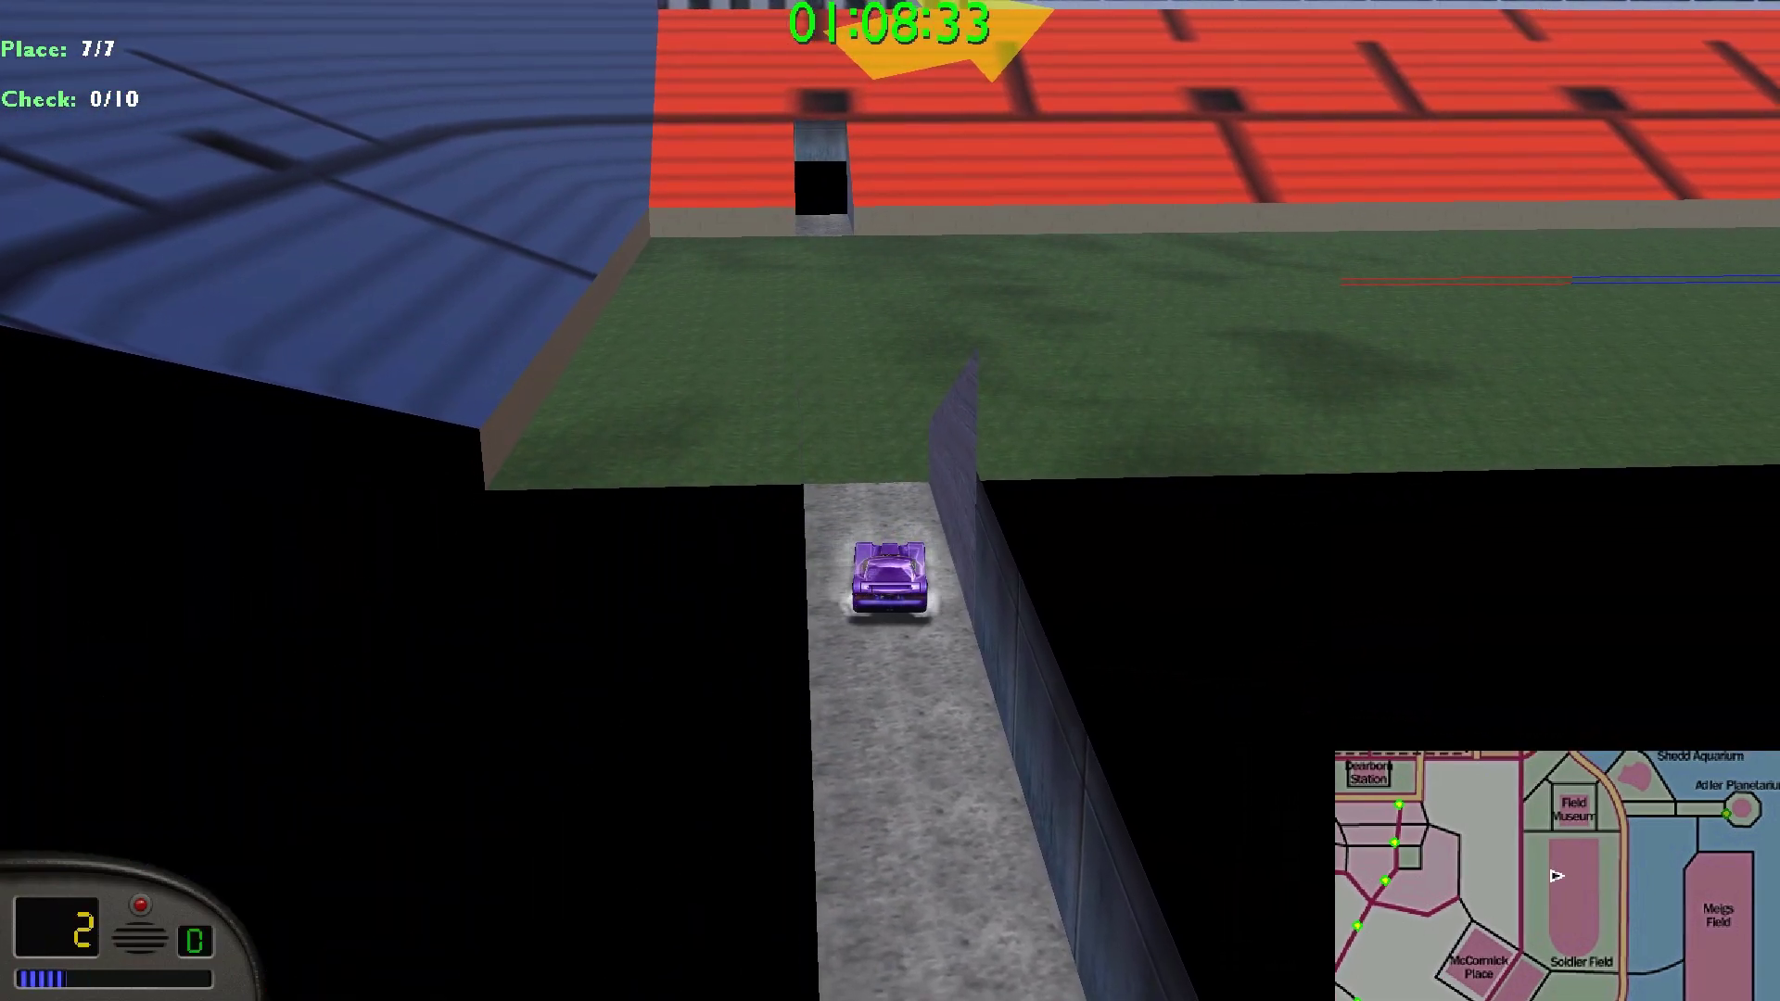
pyautogui.press('Left')
pyautogui.press('Up')
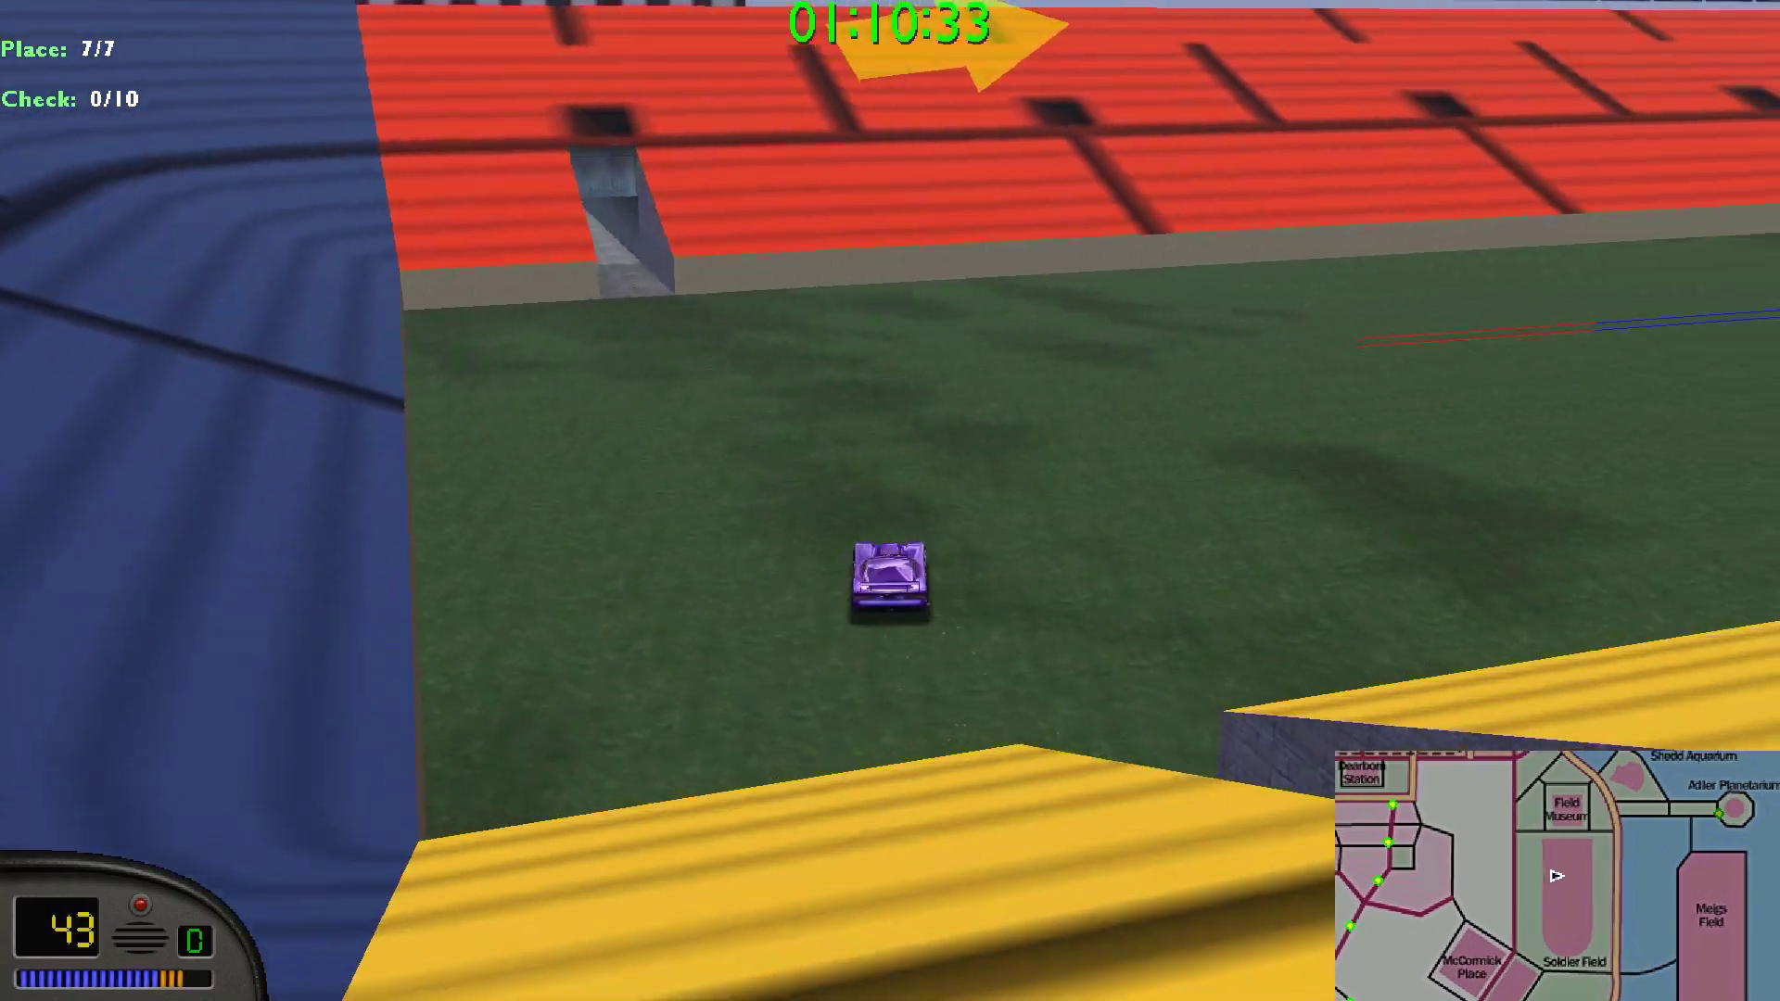
pyautogui.press('Right')
pyautogui.press('Down')
pyautogui.press('Left')
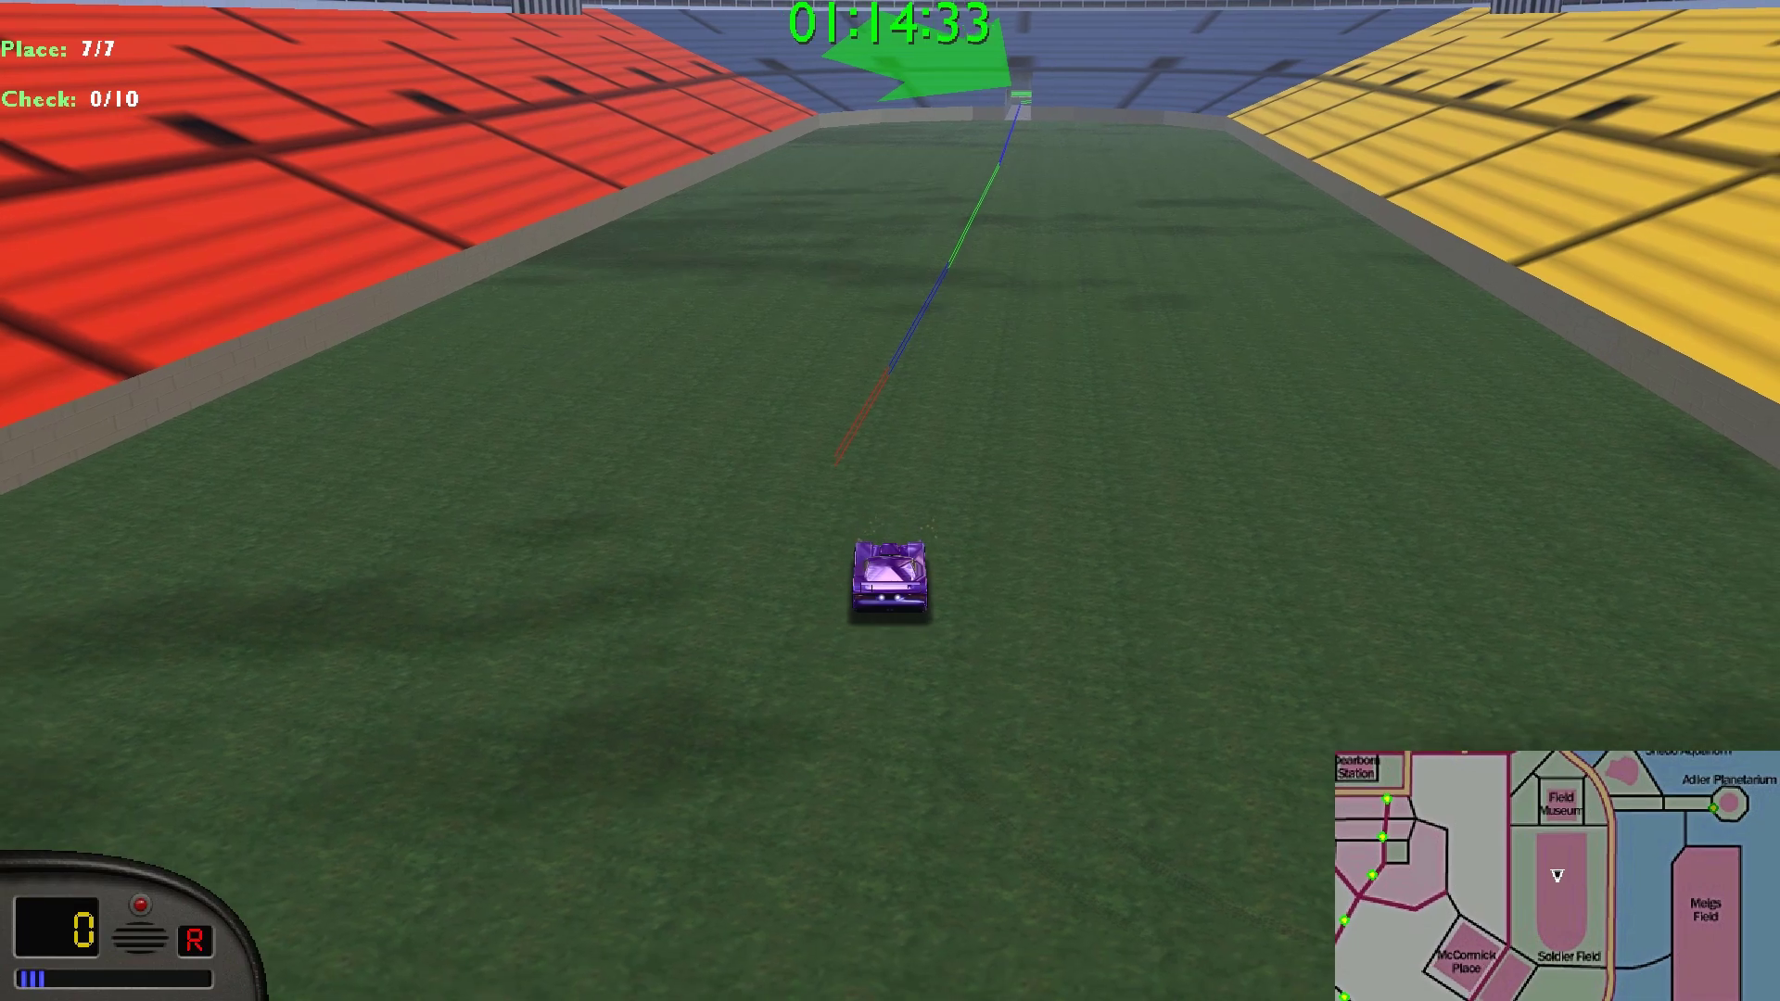
pyautogui.press('Down')
pyautogui.press('Left')
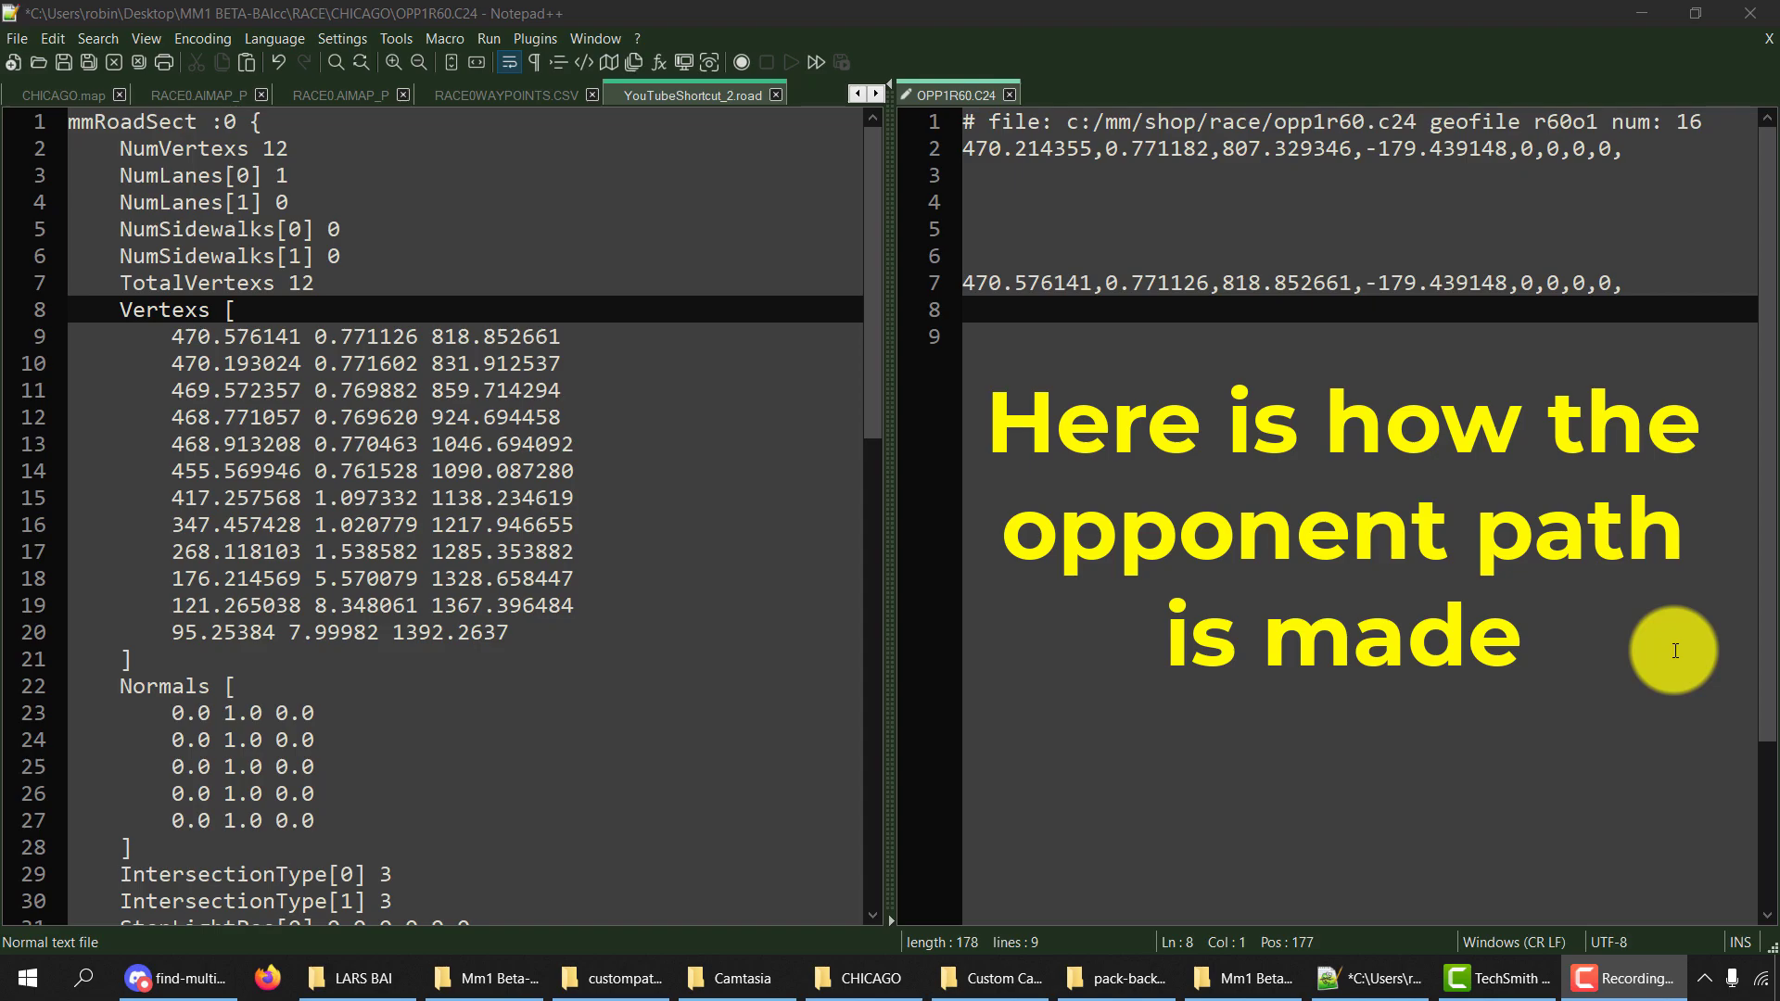
# Examine the Vertexs list in YouTubeShortcut_2.road, comparing its first and last vertex lines with the opponent waypoints.
pyautogui.moveTo(174, 331); pyautogui.dragTo(549, 623)
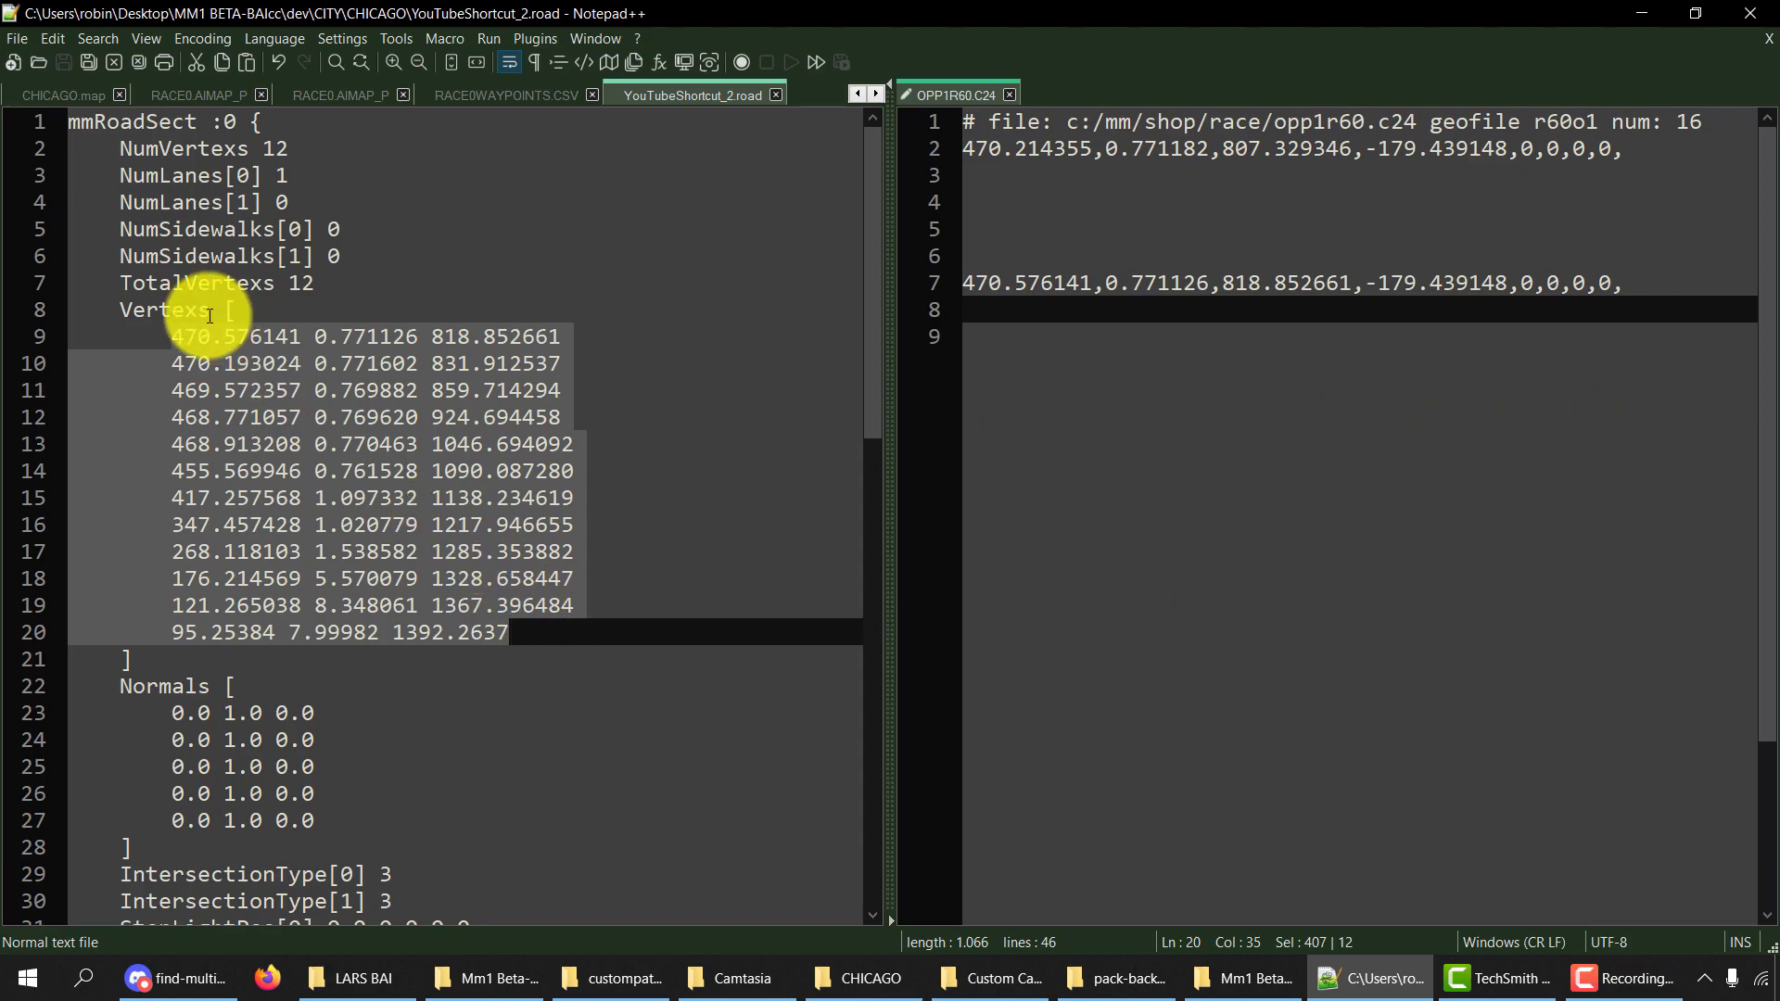
pyautogui.click(175, 331)
pyautogui.moveTo(244, 327); pyautogui.dragTo(566, 337)
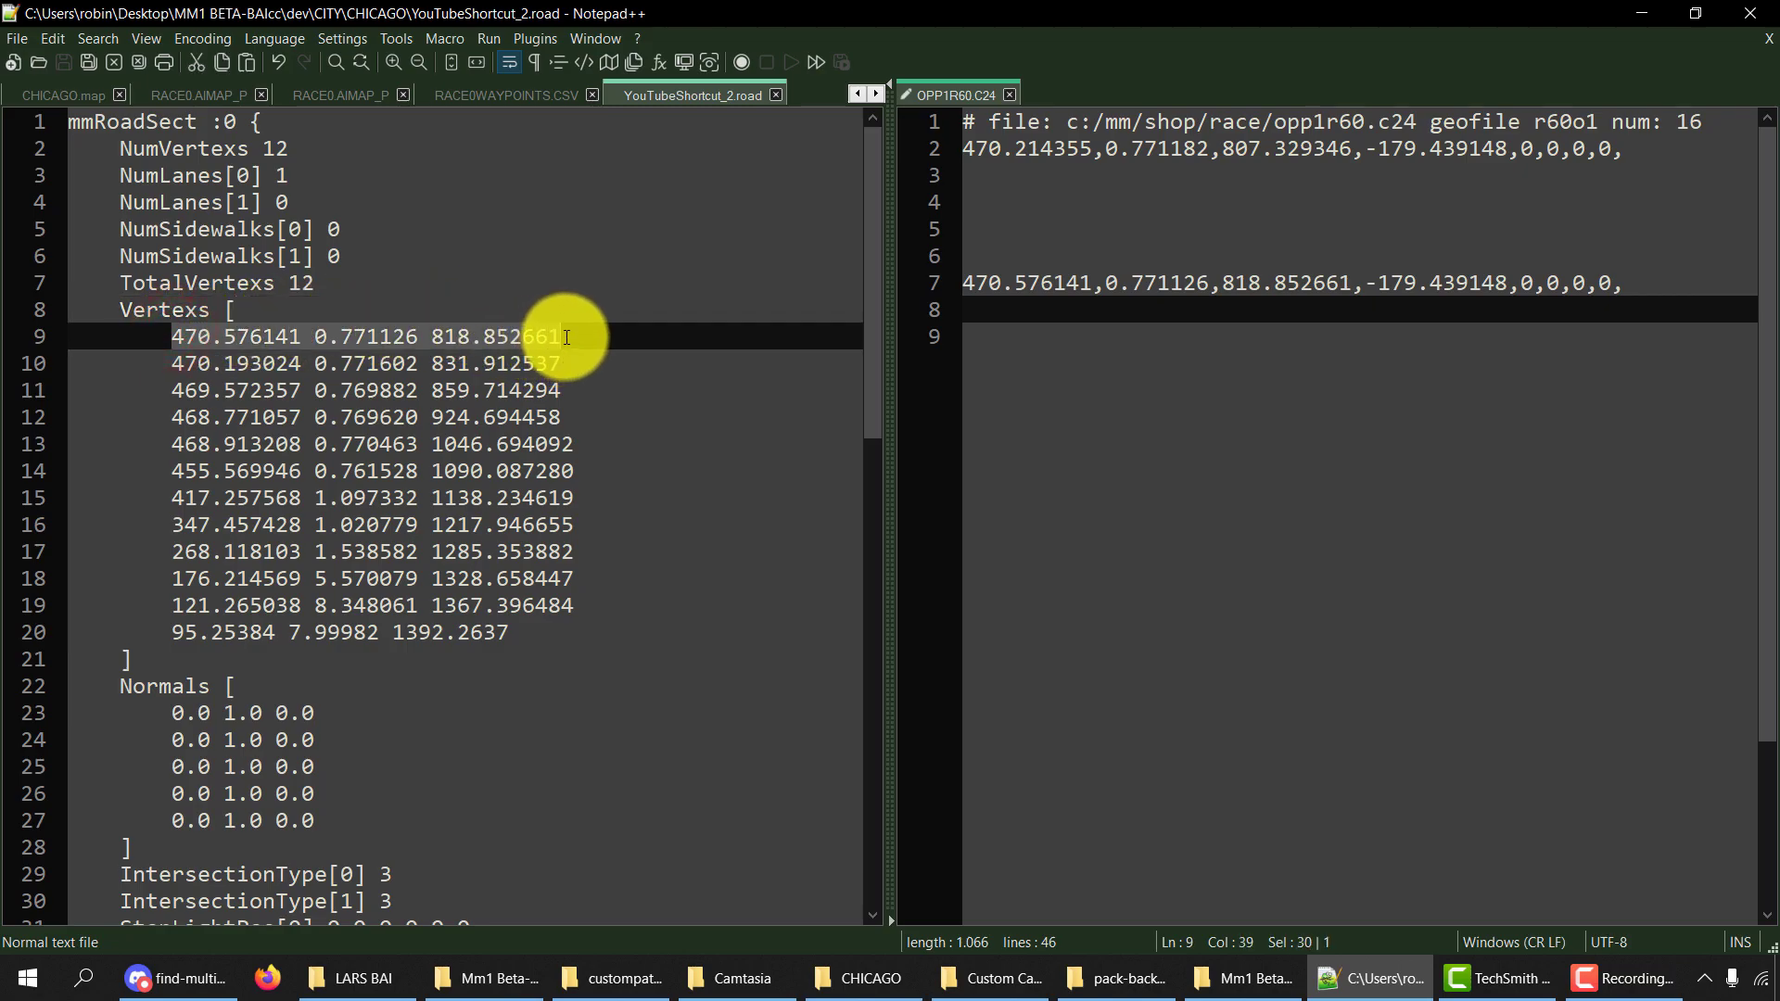
pyautogui.moveTo(518, 631); pyautogui.dragTo(171, 631)
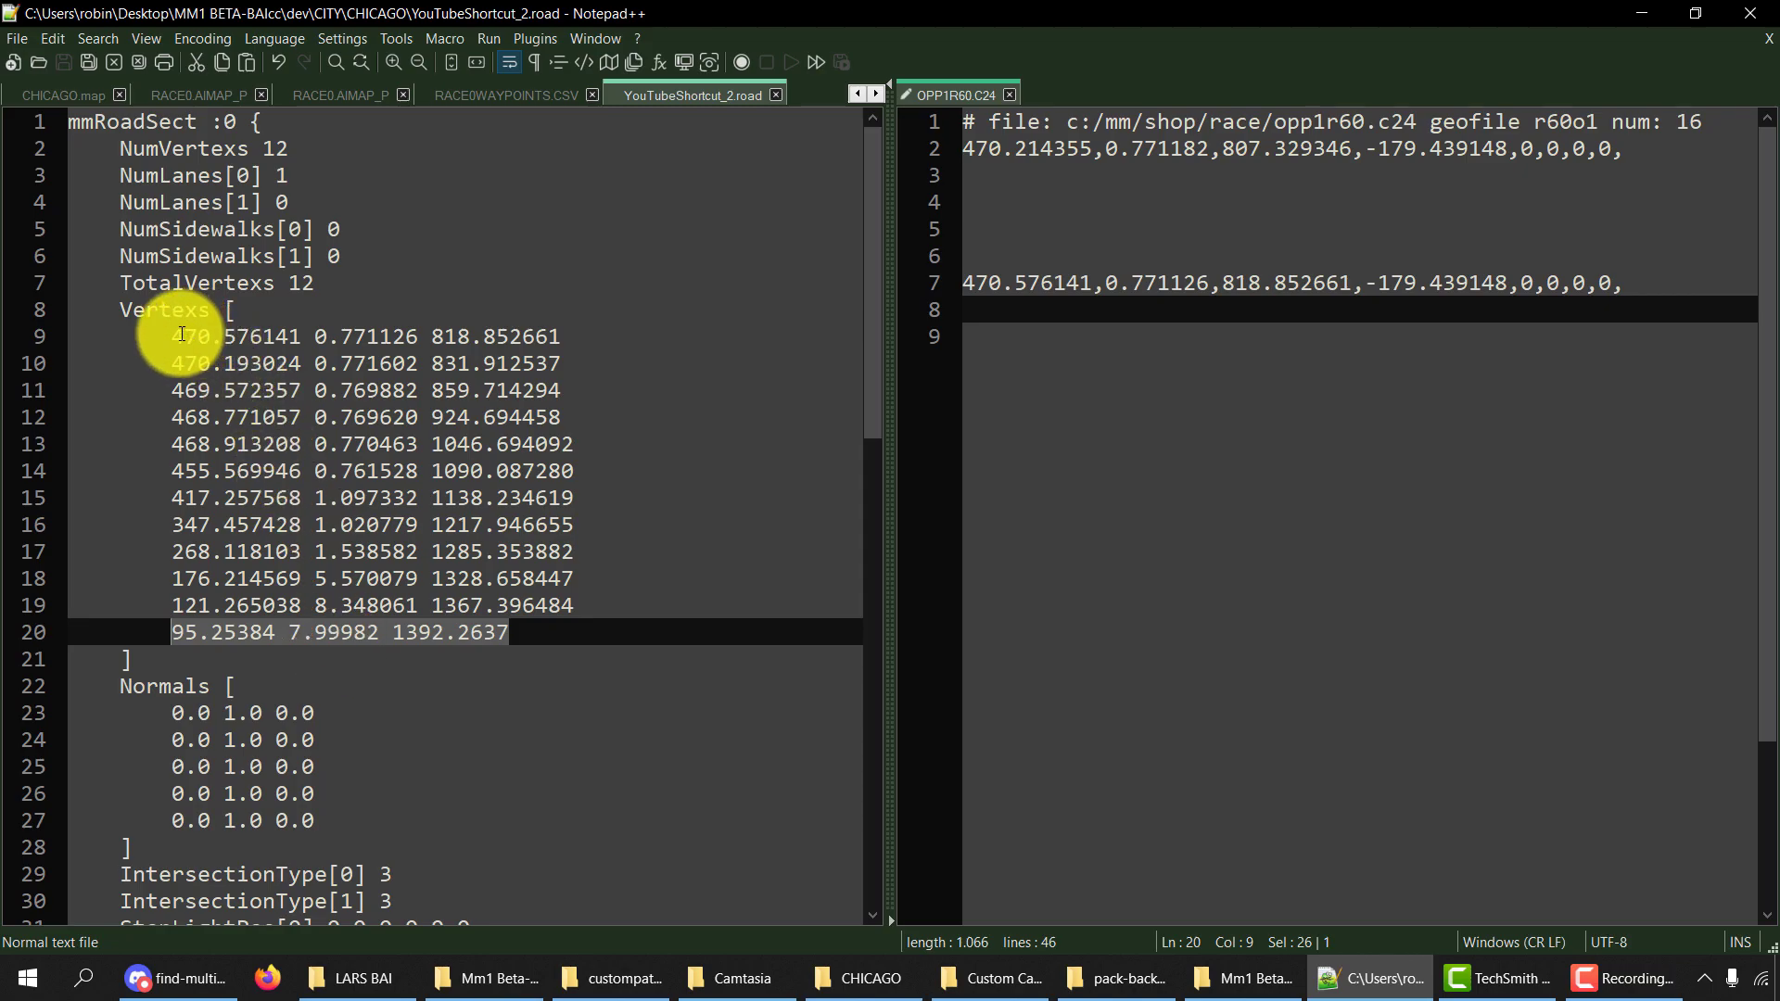
pyautogui.moveTo(562, 337); pyautogui.dragTo(169, 337)
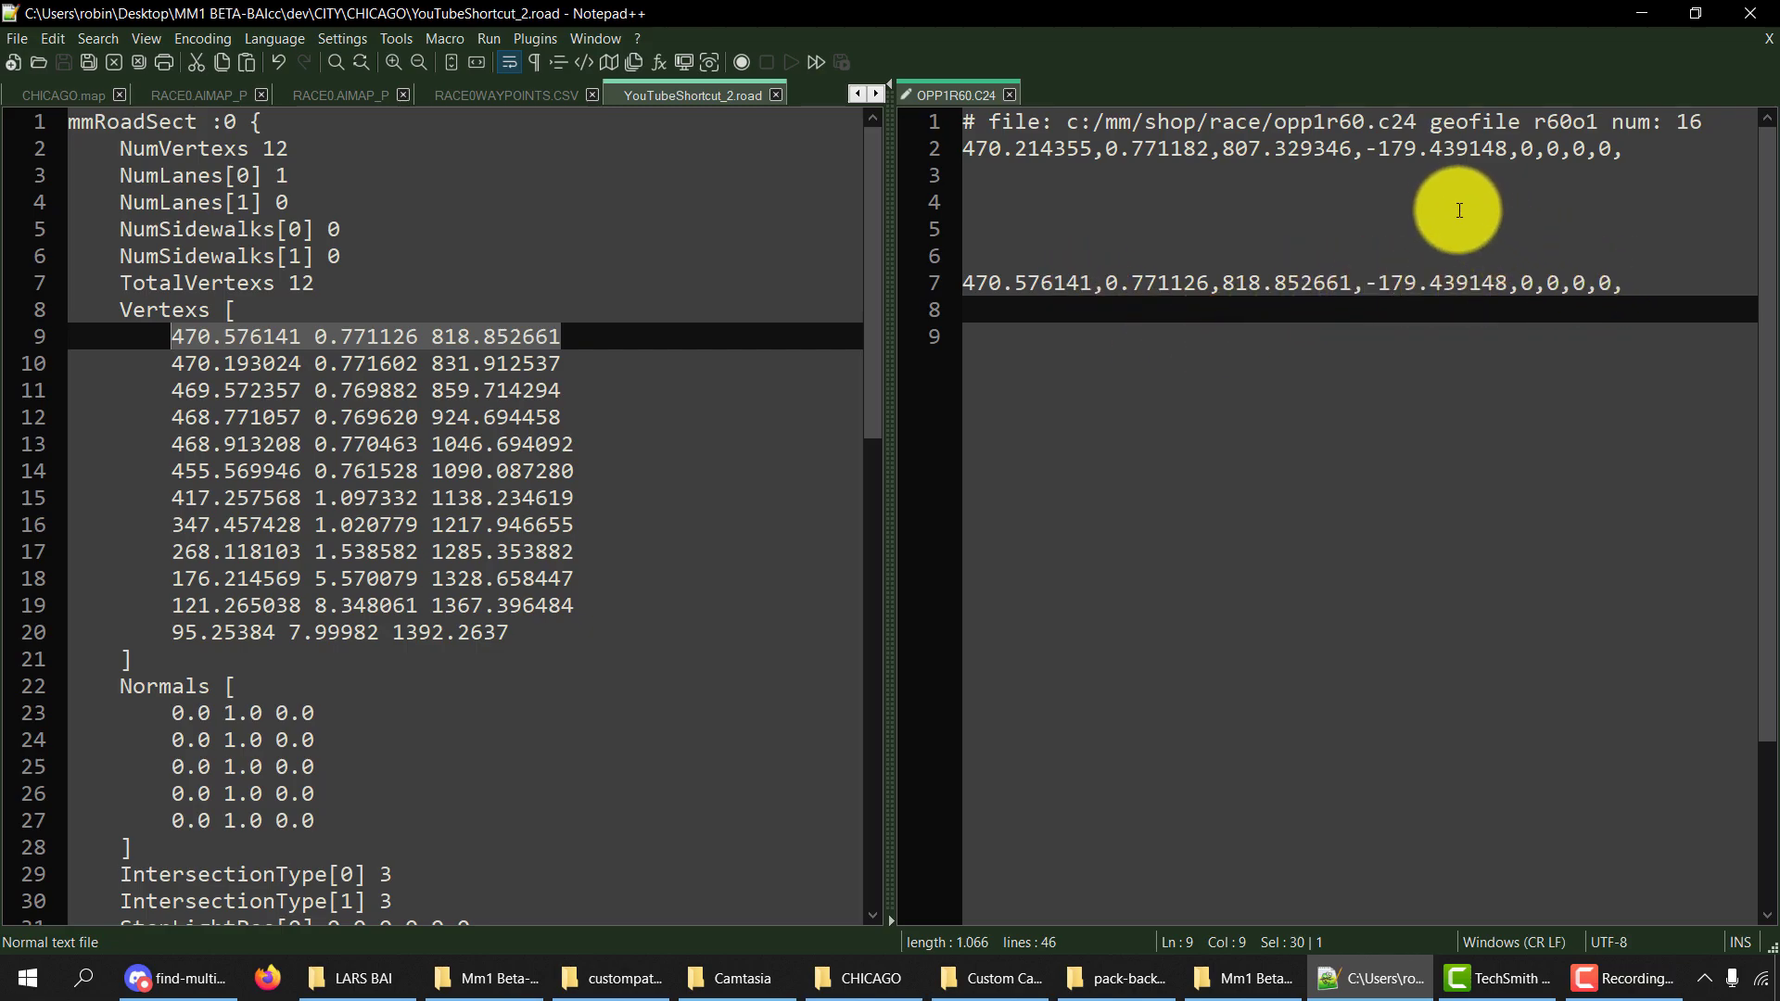
# Remove the blank lines between the 470.214355 and 470.576141 waypoint lines in OPP1R60.C24.
pyautogui.click(1371, 250)
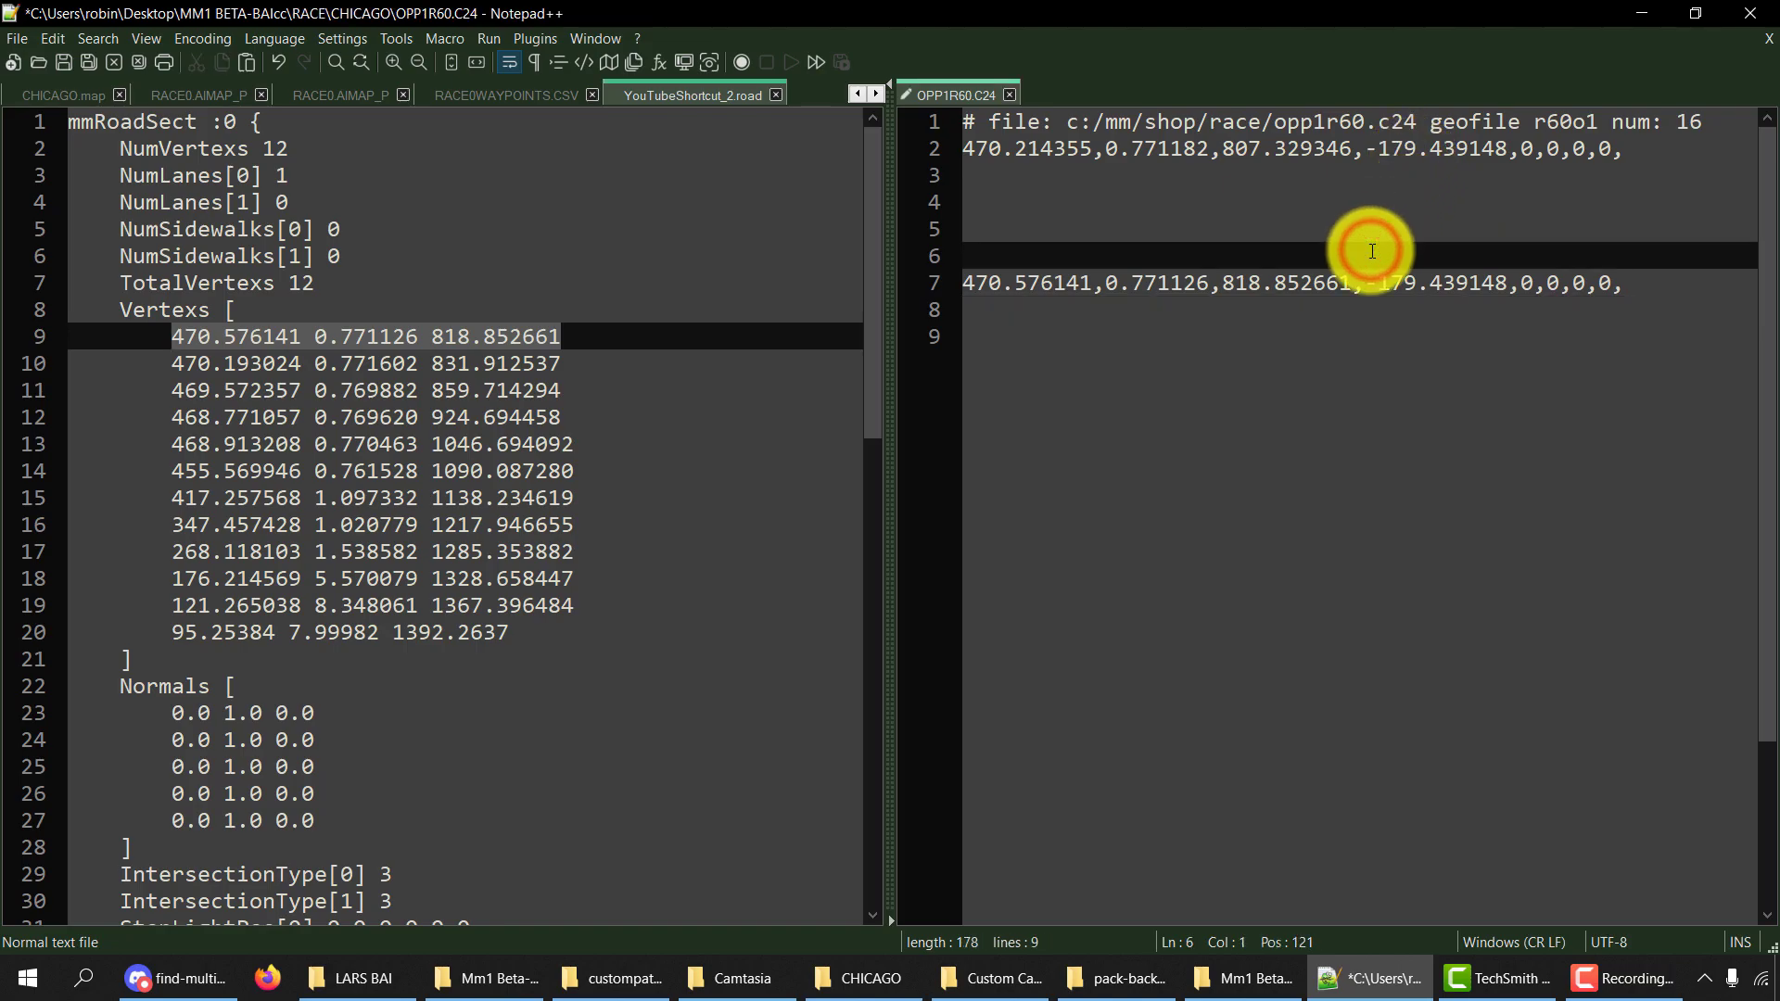
pyautogui.press('BackSpace')
pyautogui.press('BackSpace')
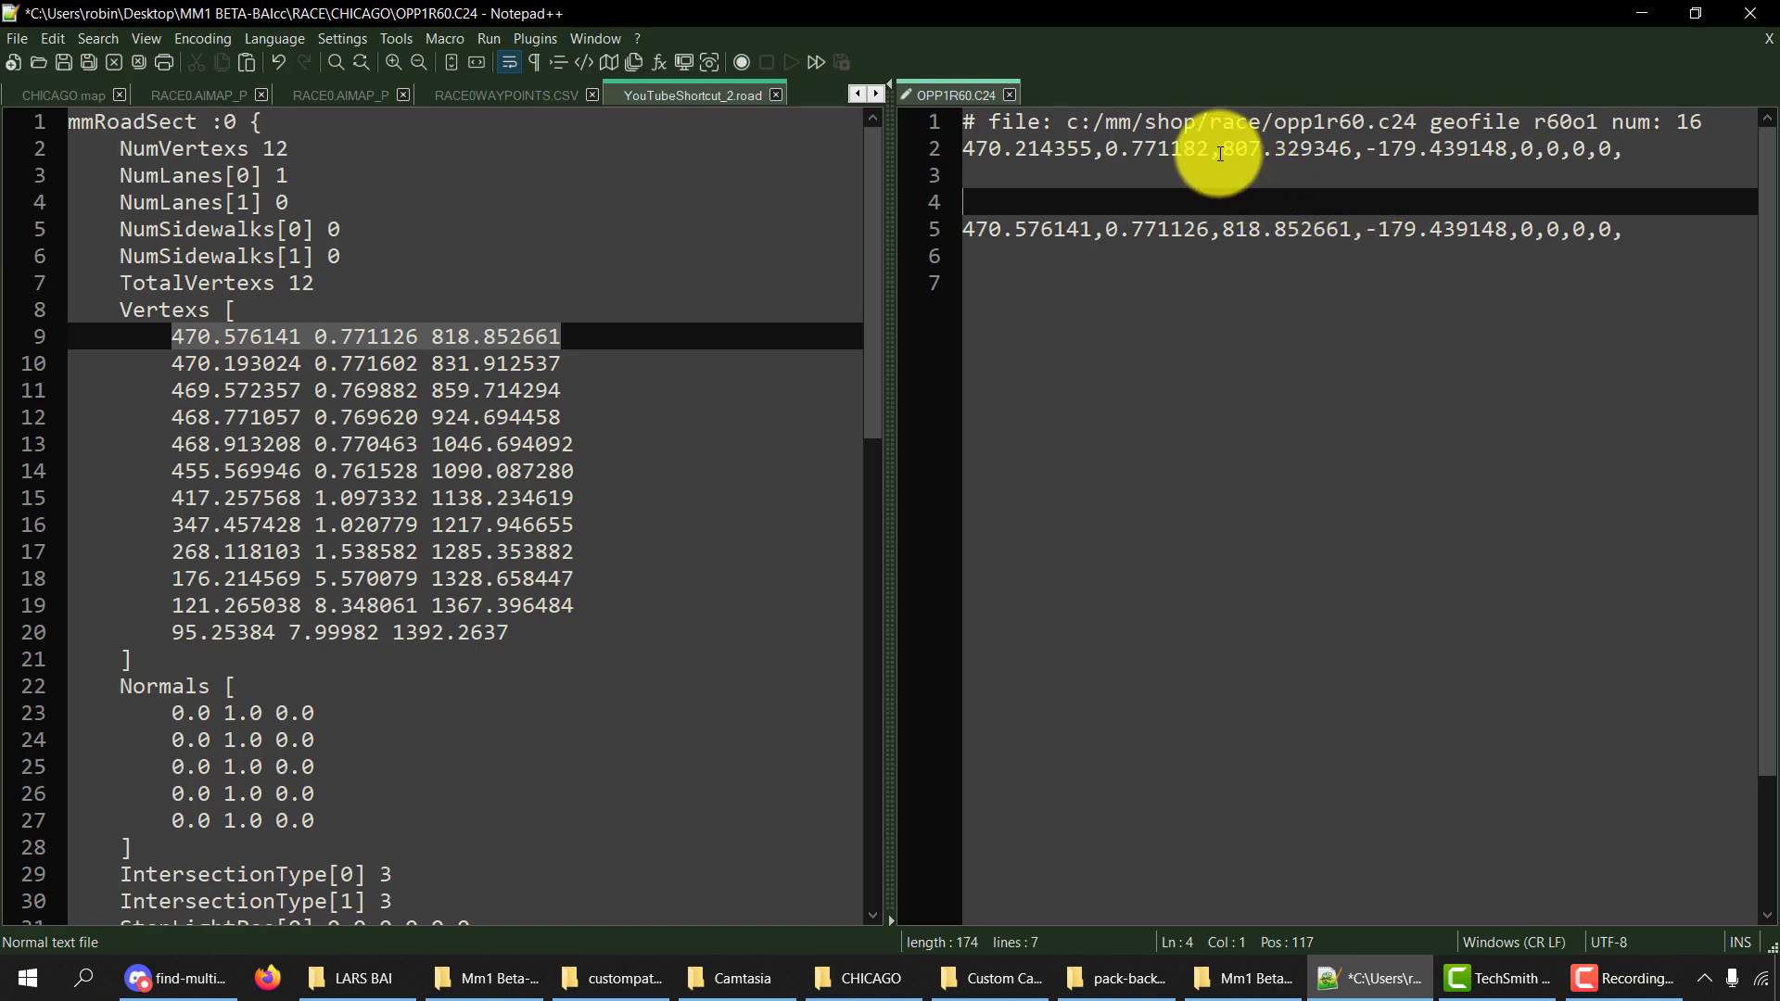
pyautogui.moveTo(1221, 151); pyautogui.dragTo(1263, 151)
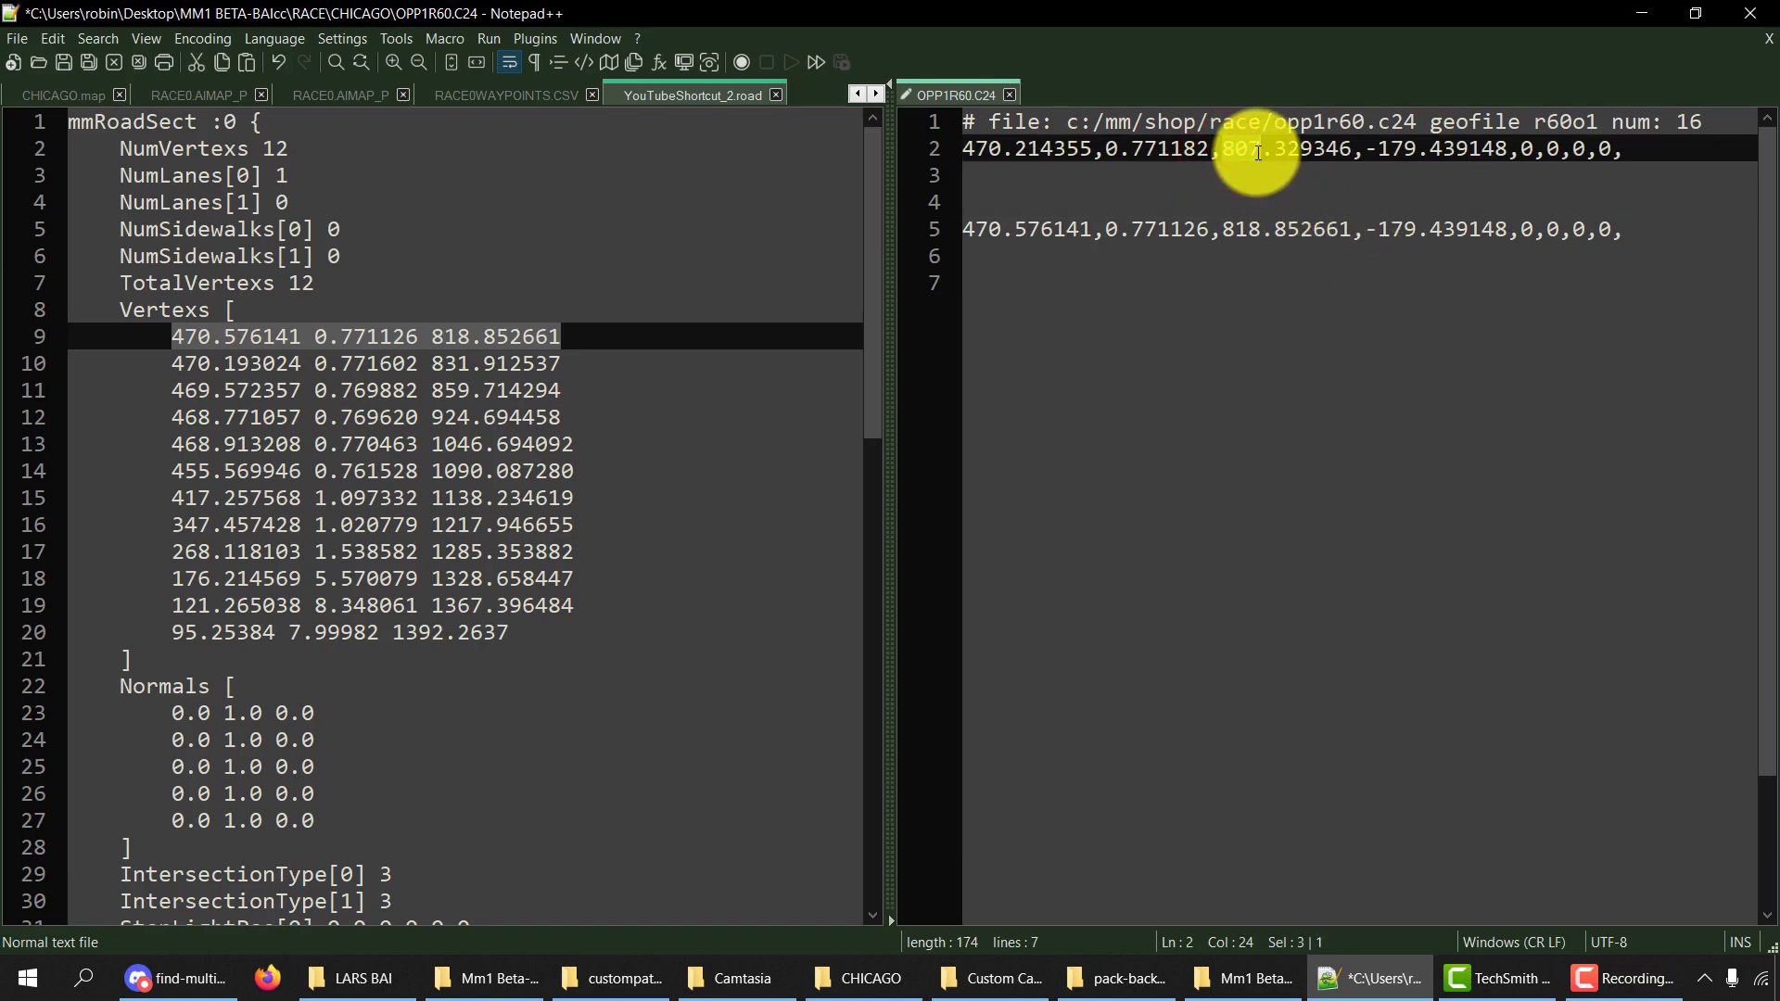
pyautogui.click(1282, 209)
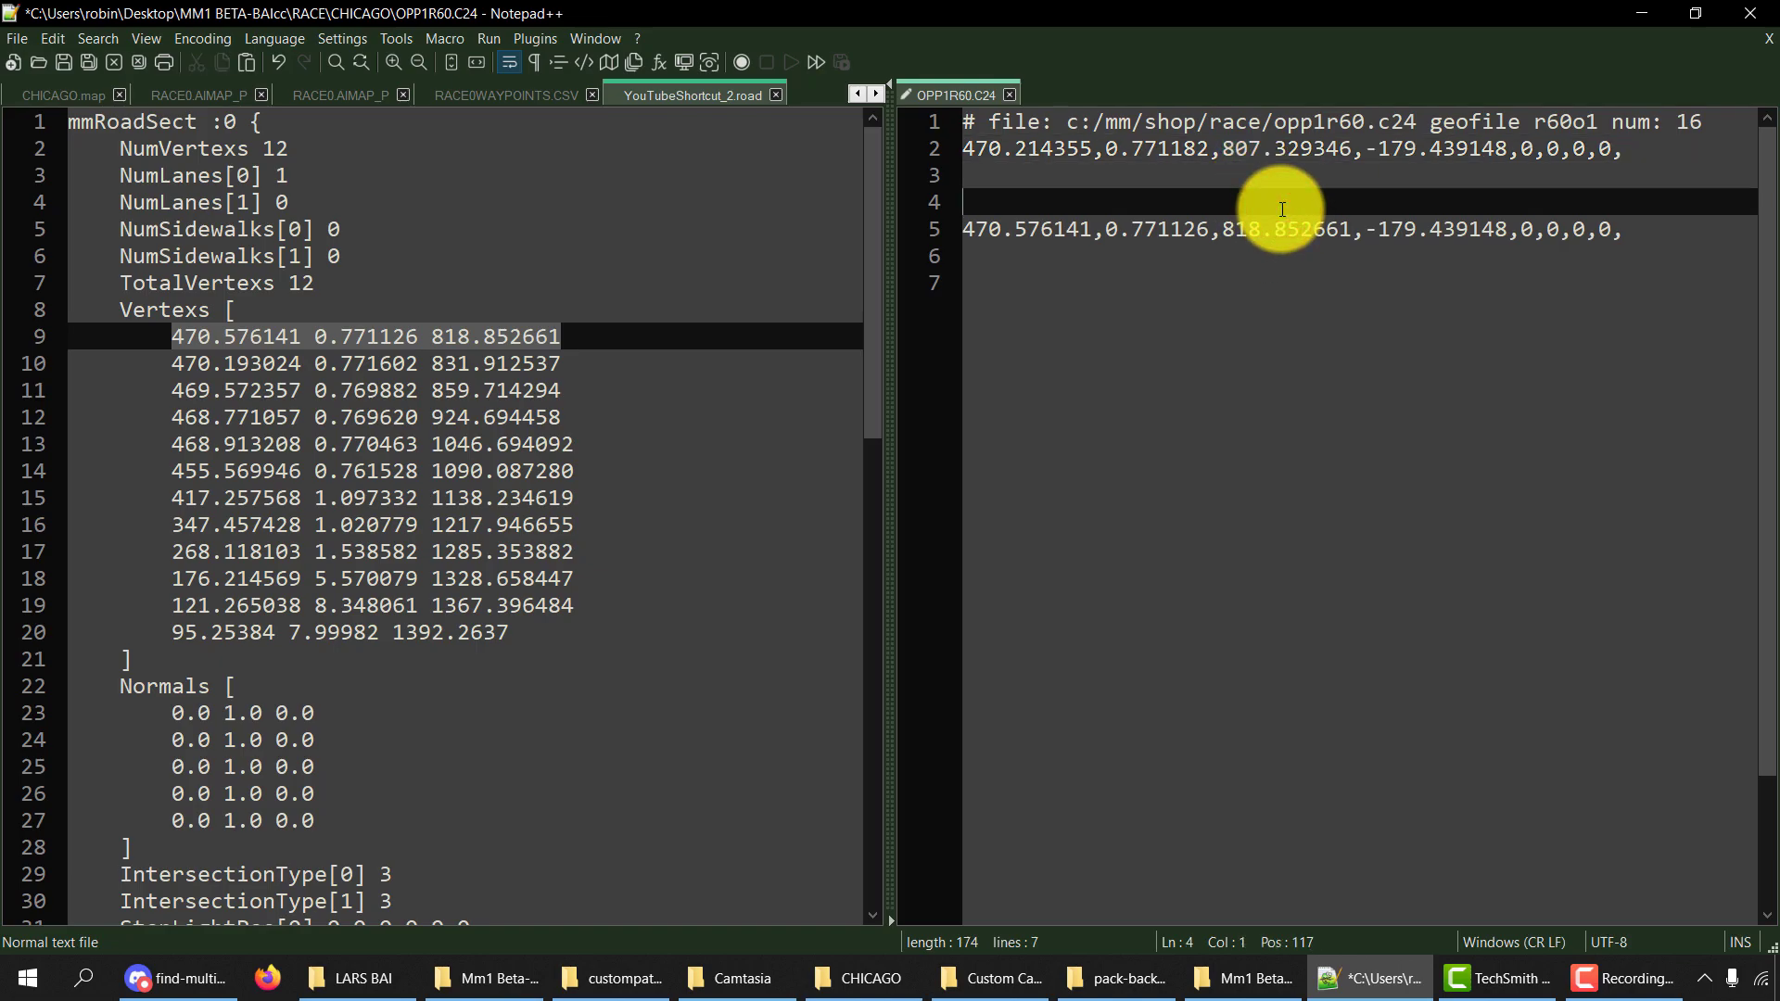
pyautogui.press('BackSpace')
pyautogui.press('BackSpace')
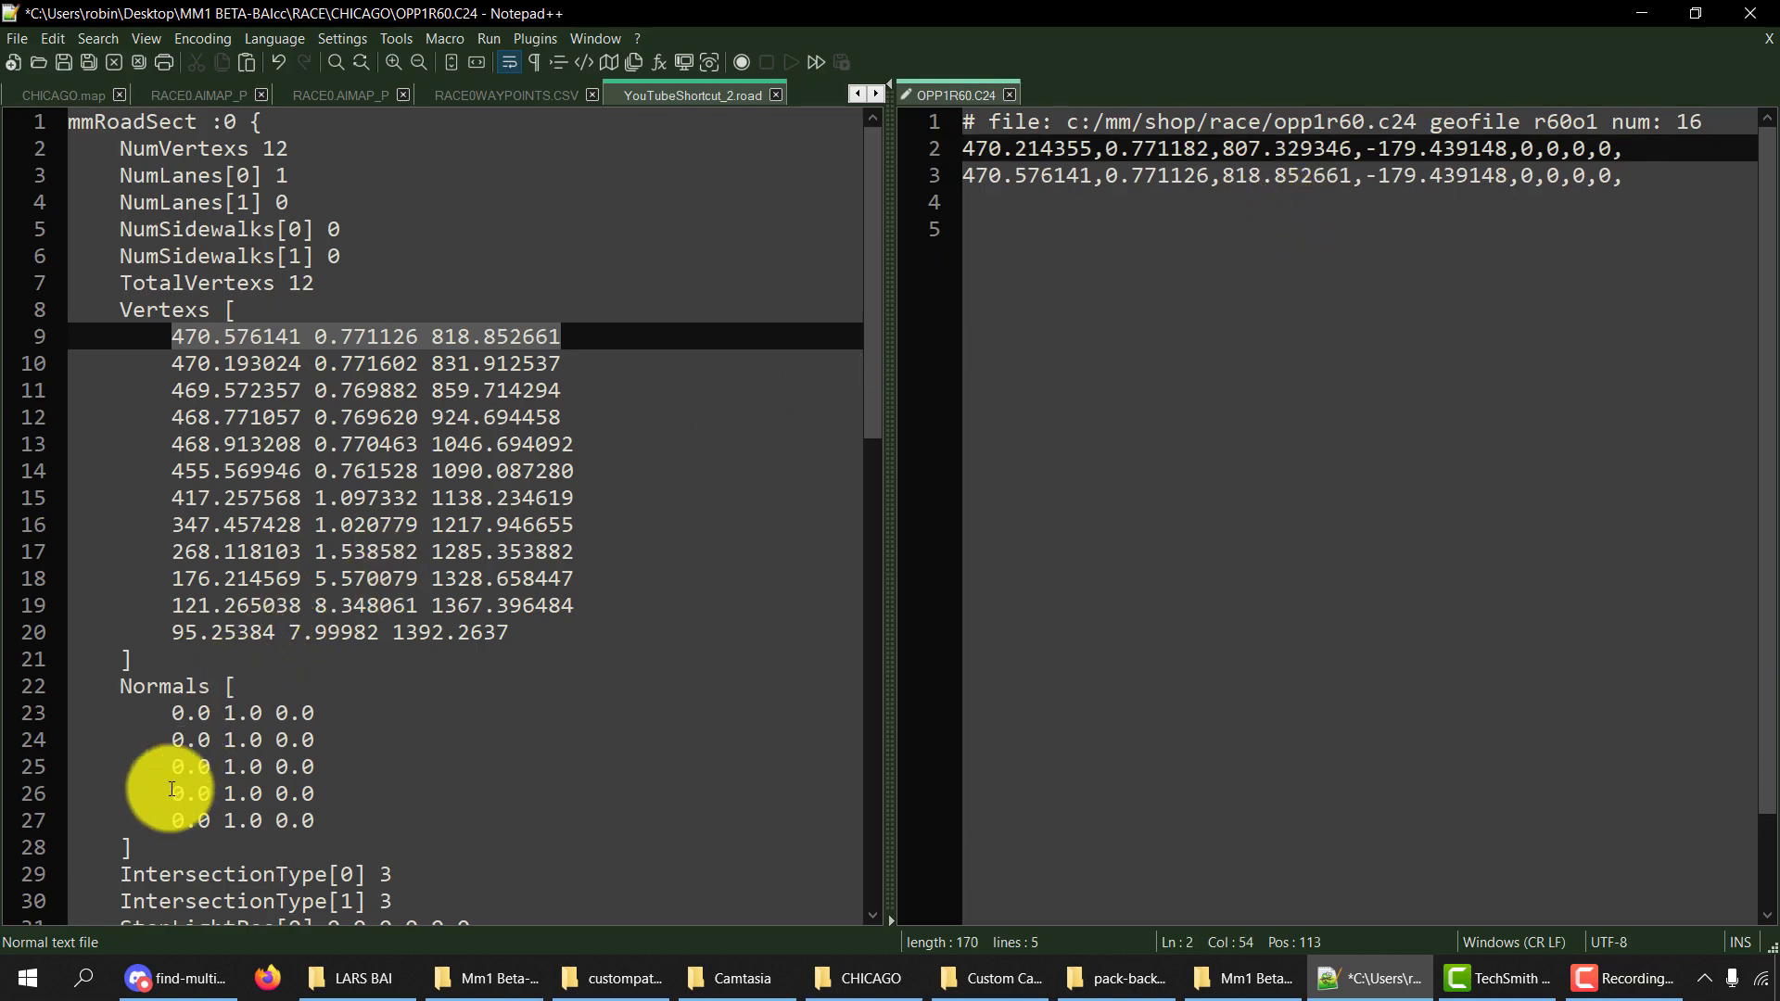
# Find the Lars Race maker folder on the computer and open its index.html in the browser.
pyautogui.click(85, 981)
pyautogui.write('lars race')
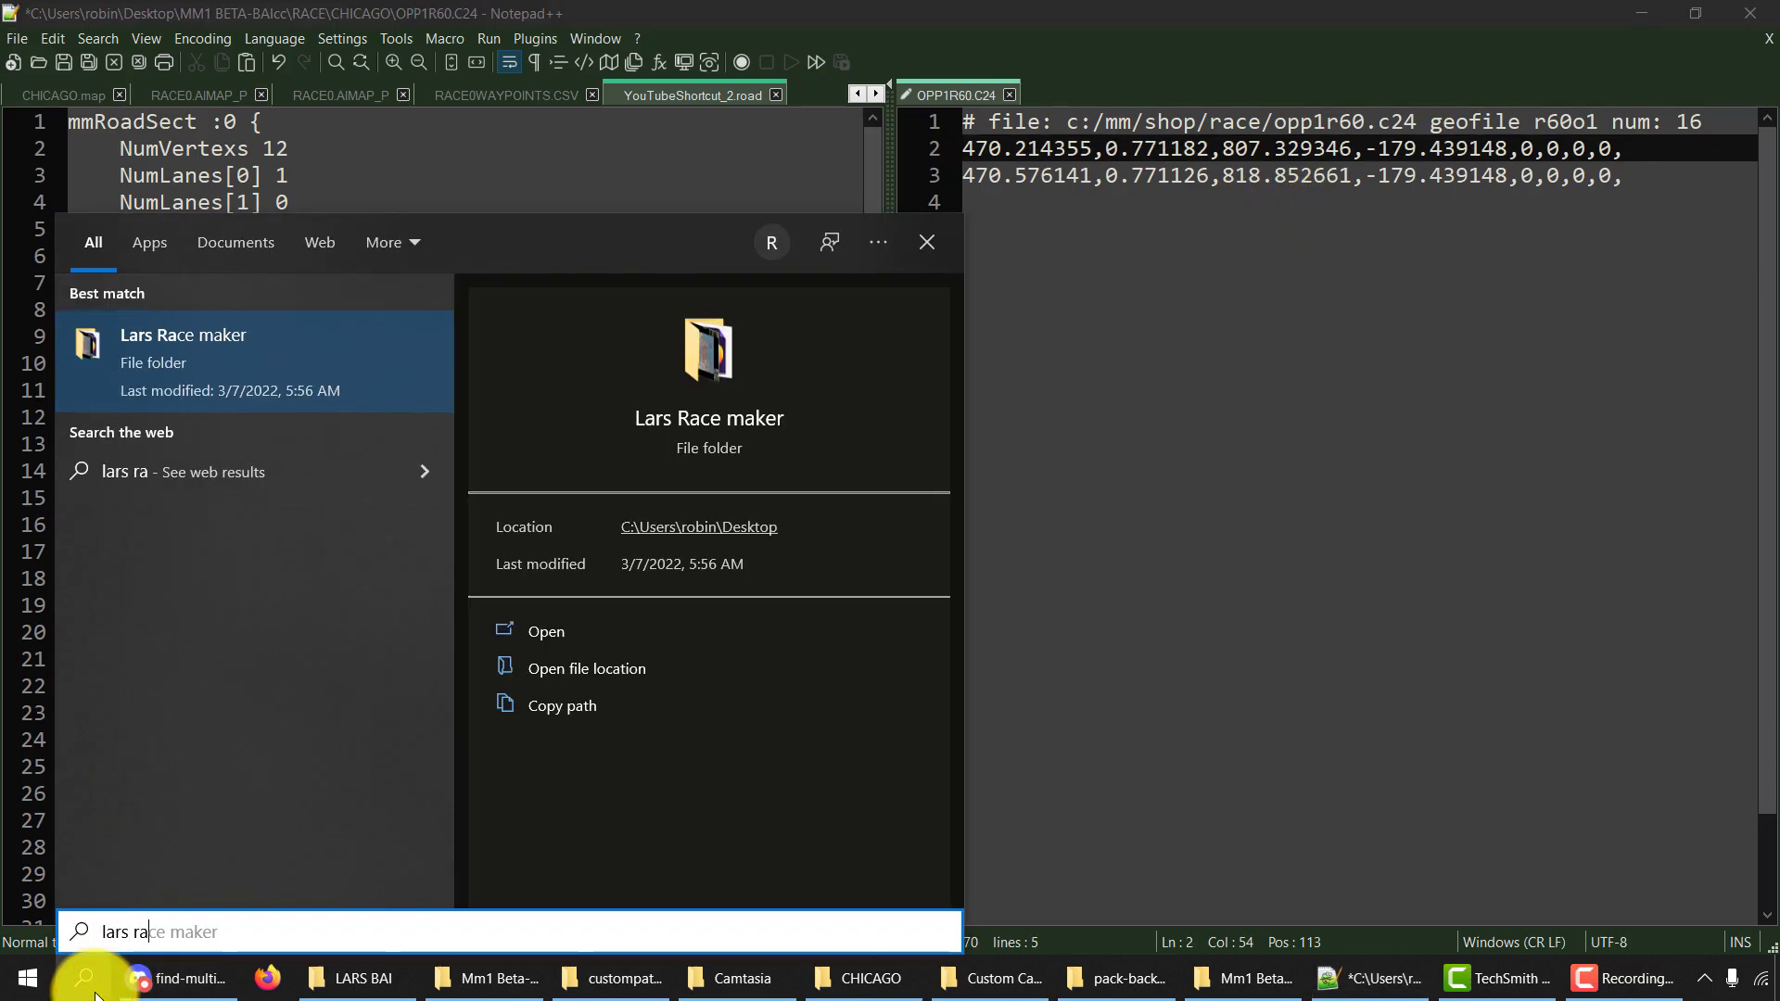
pyautogui.press('Return')
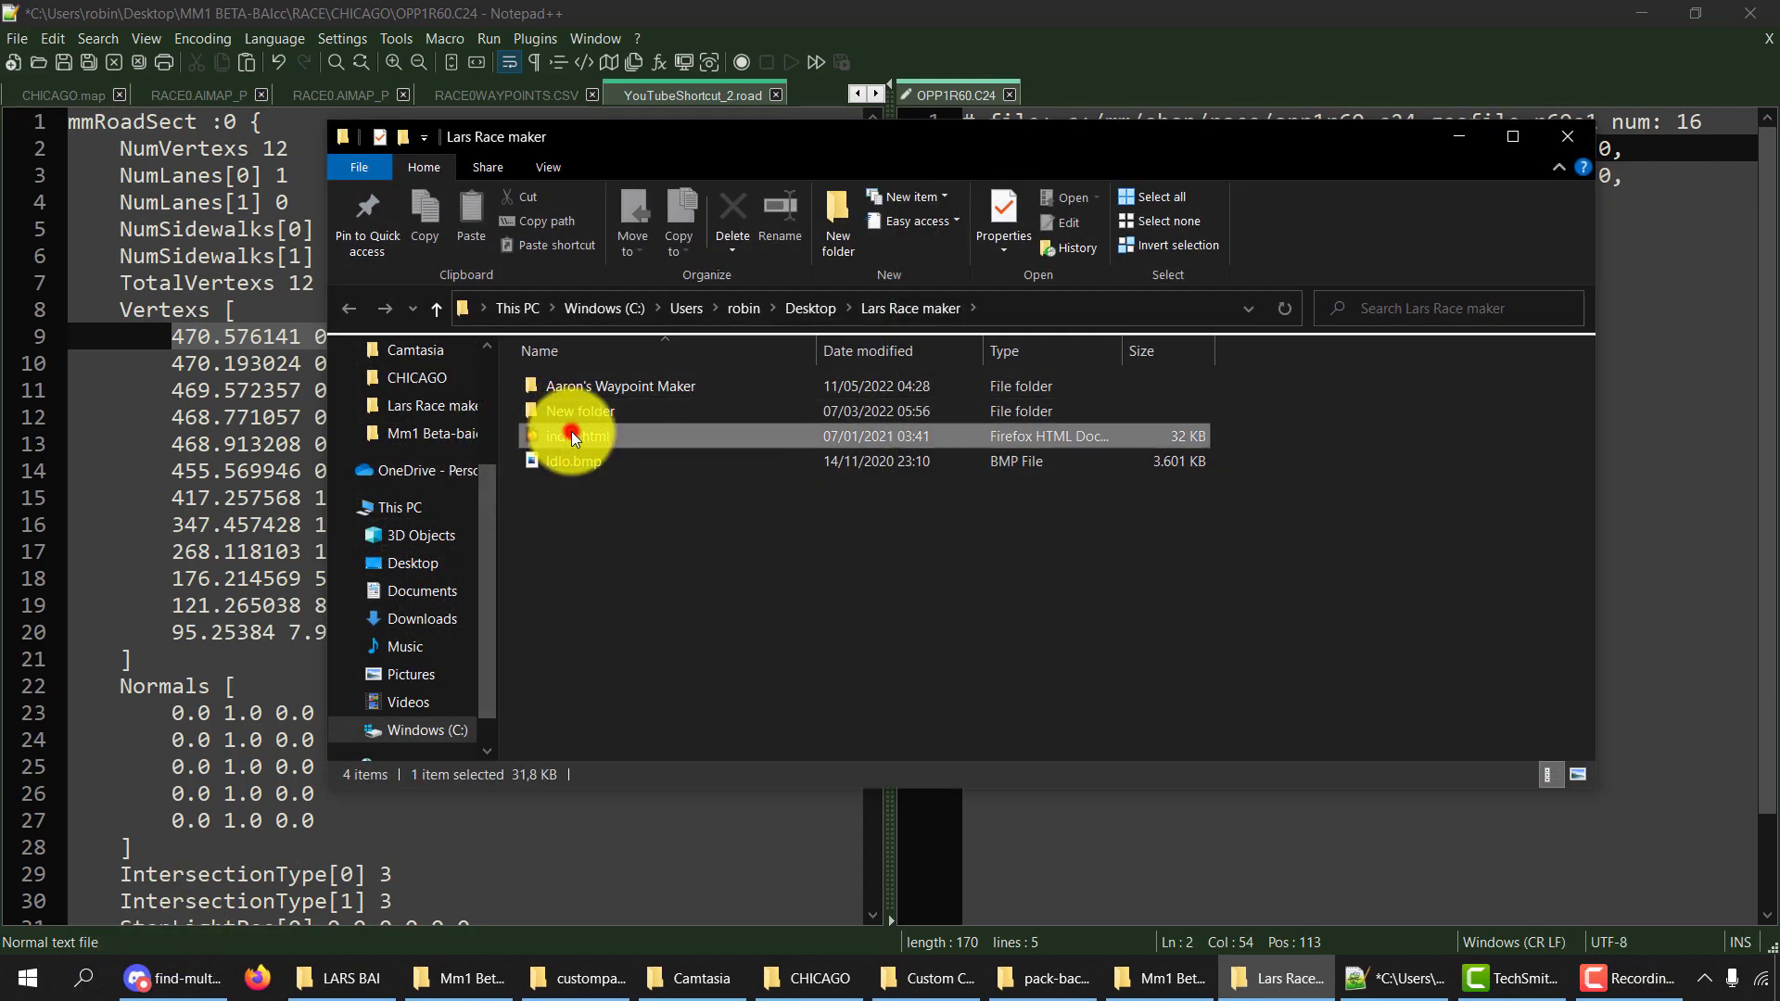
pyautogui.doubleClick(571, 432)
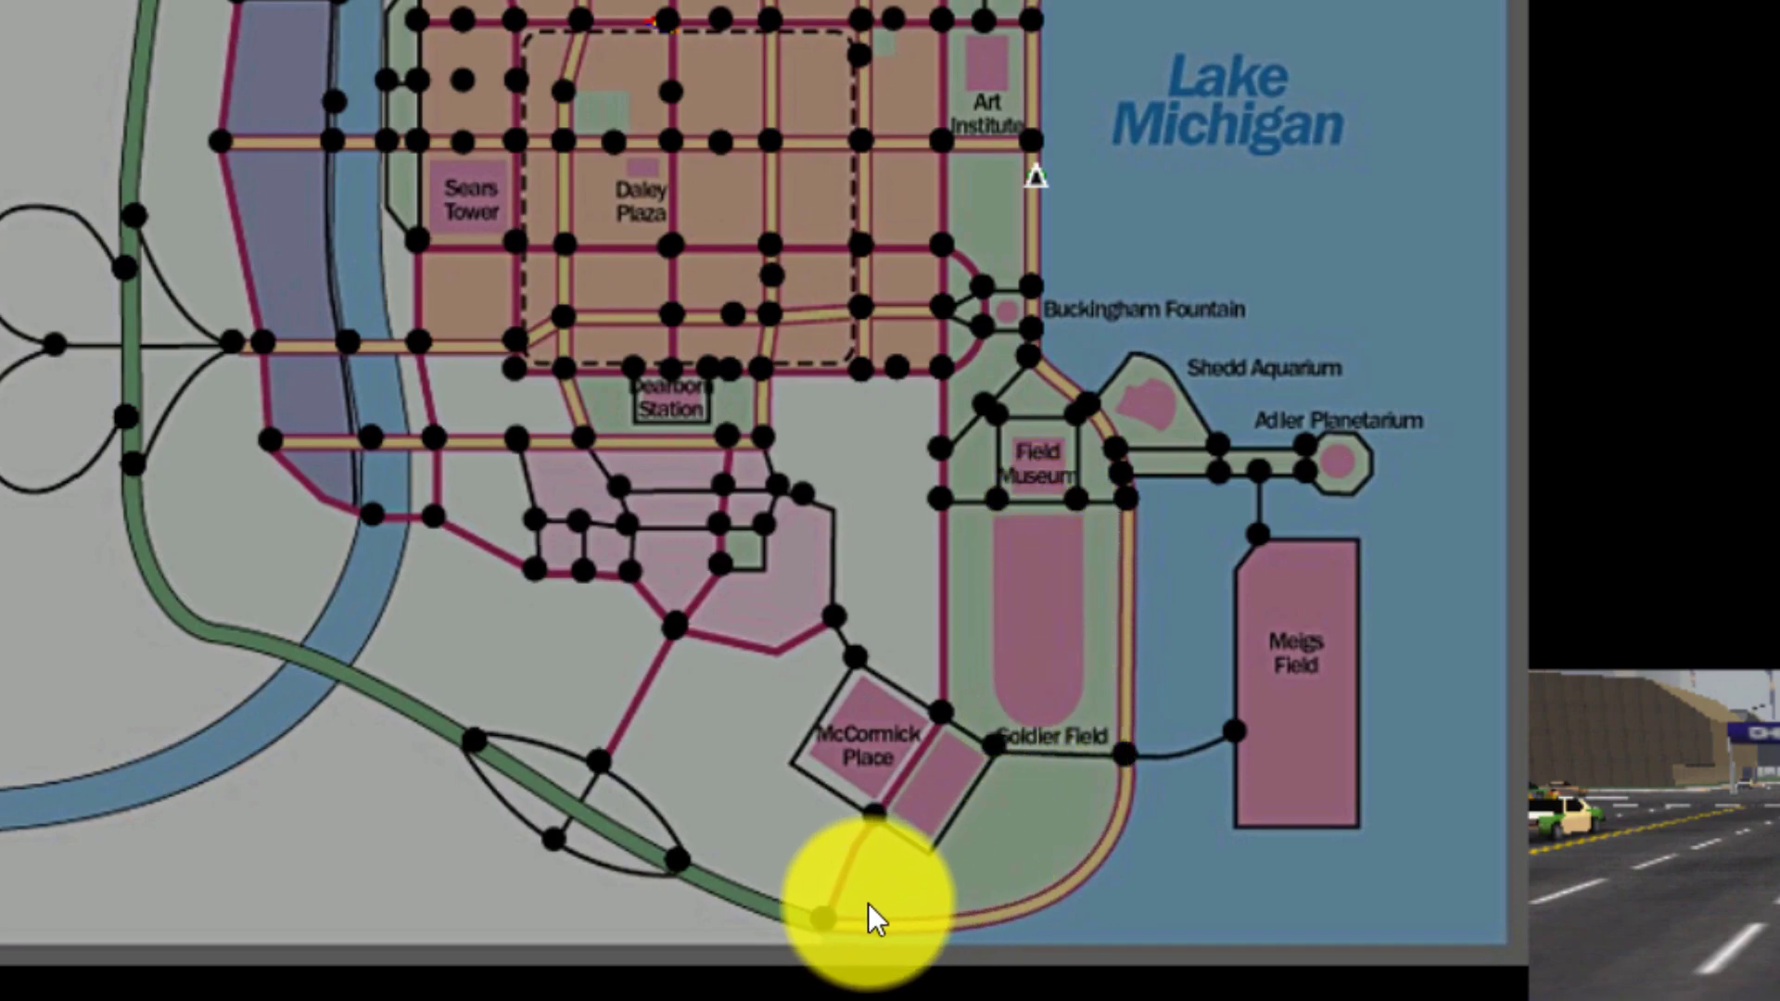
# Plot four waypoints on the Chicago map from the southern highway junction below McCormick Place northwest to the intersection south of Dearborn Station.
pyautogui.click(826, 918)
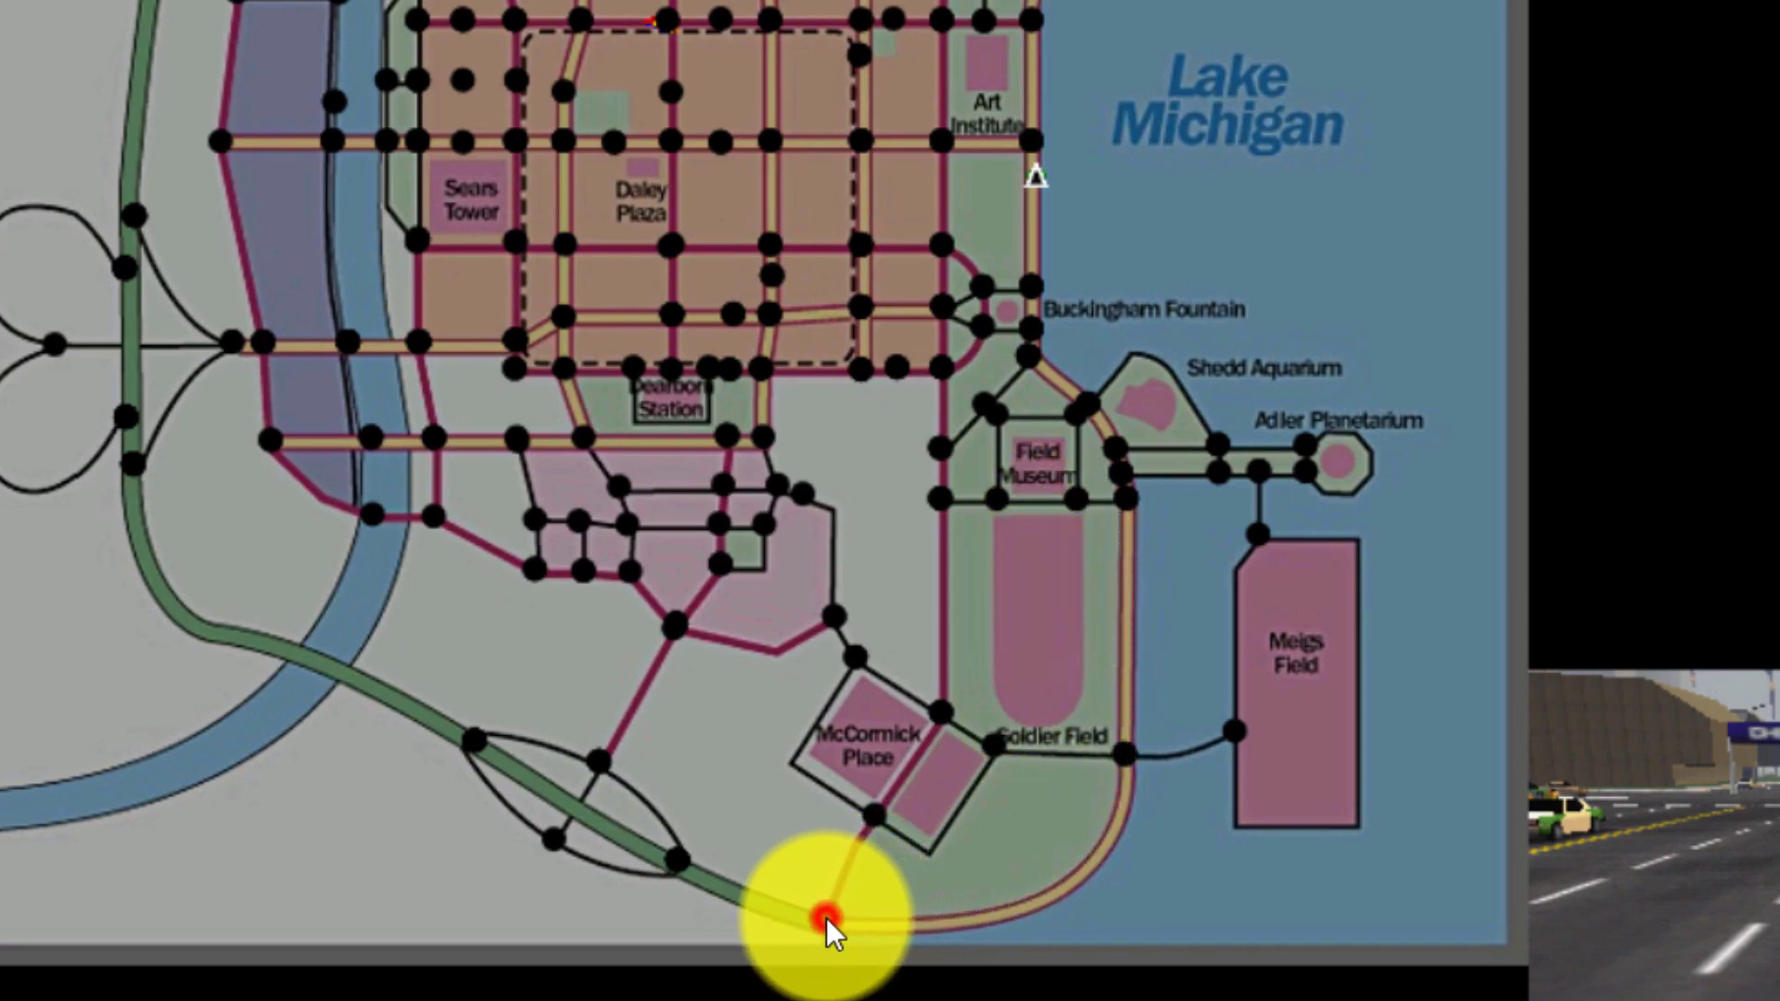
pyautogui.click(673, 849)
pyautogui.click(597, 758)
pyautogui.click(675, 625)
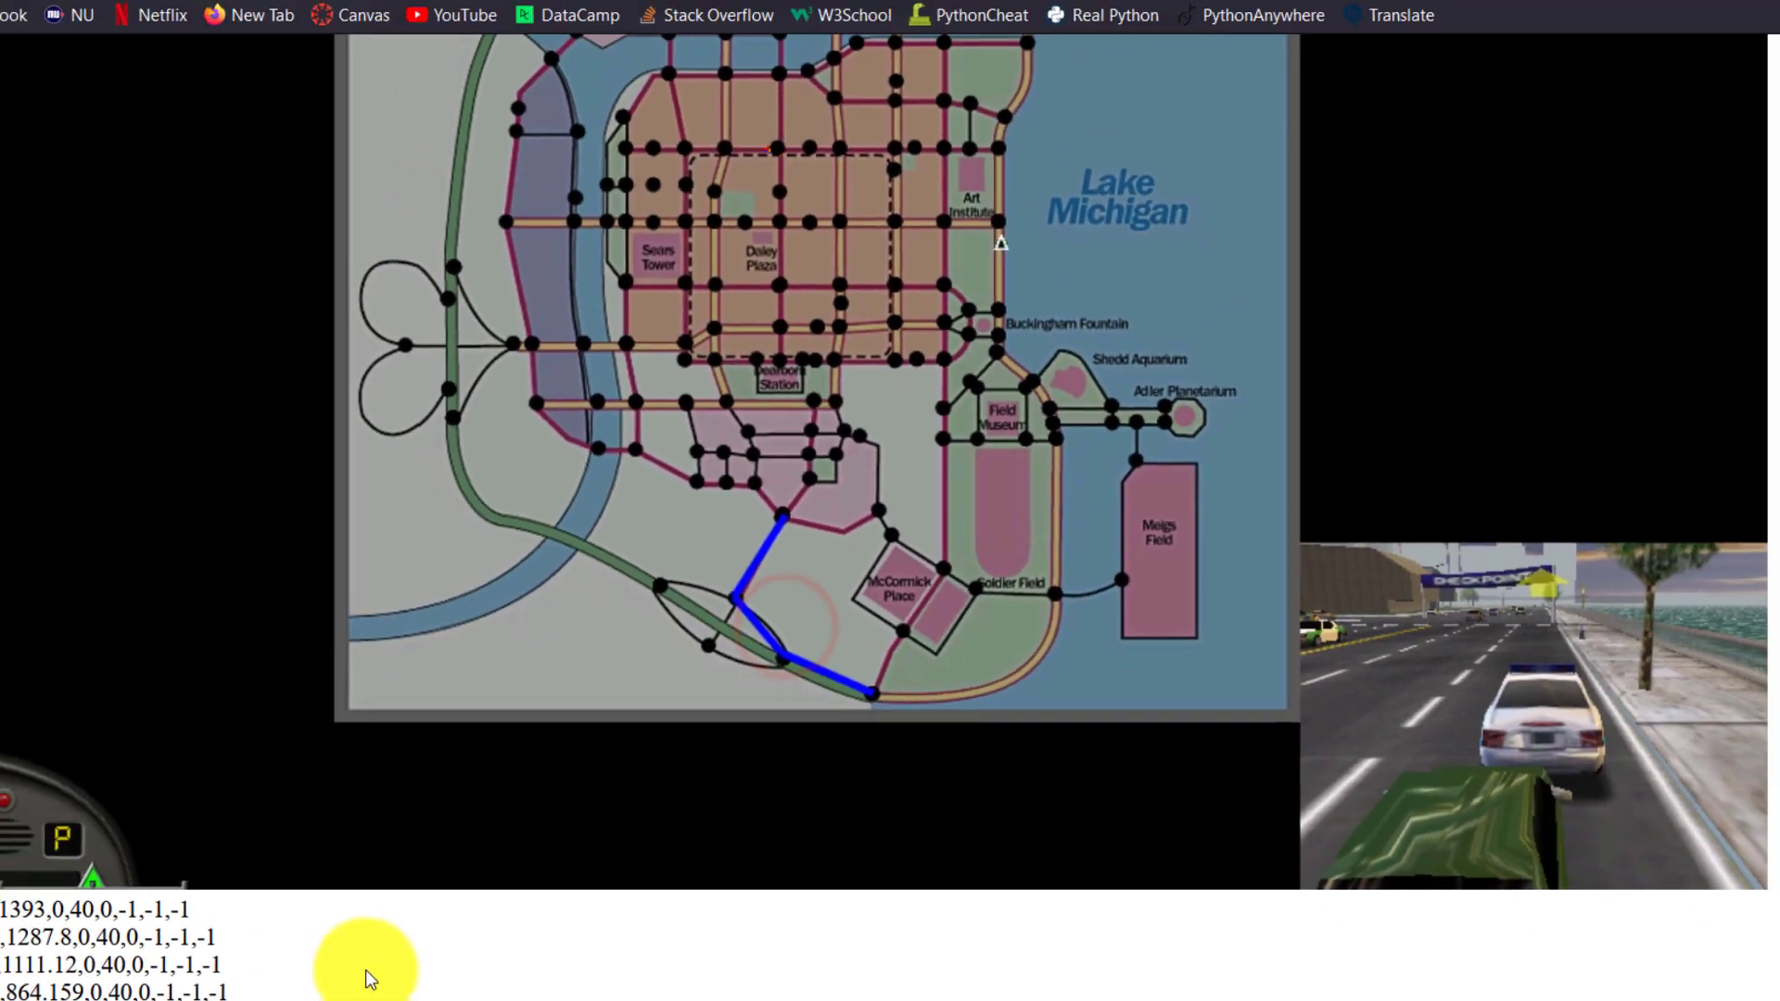
# Copy the four generated waypoint lines into OPP1R60.C24 below the 470.576141 line and trim a trailing blank line.
pyautogui.moveTo(436, 934); pyautogui.dragTo(5, 876)
pyautogui.hotkey('ctrl', 'c')
pyautogui.click(787, 979)
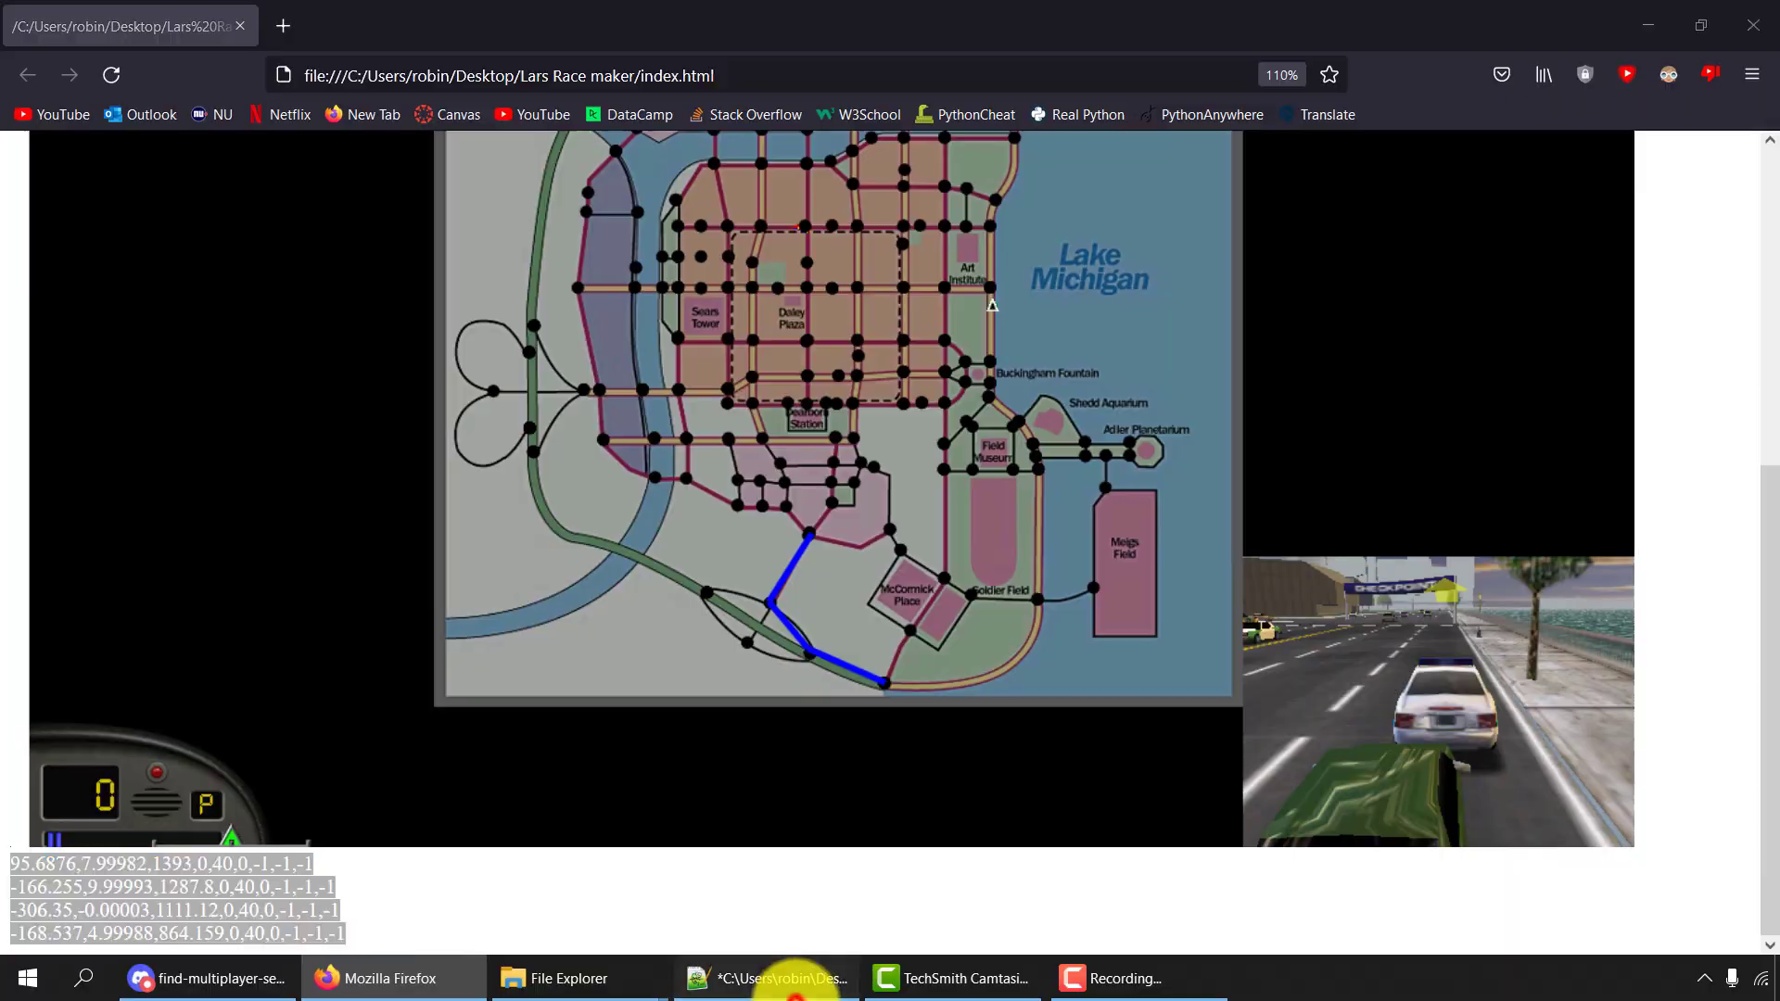
pyautogui.click(1649, 176)
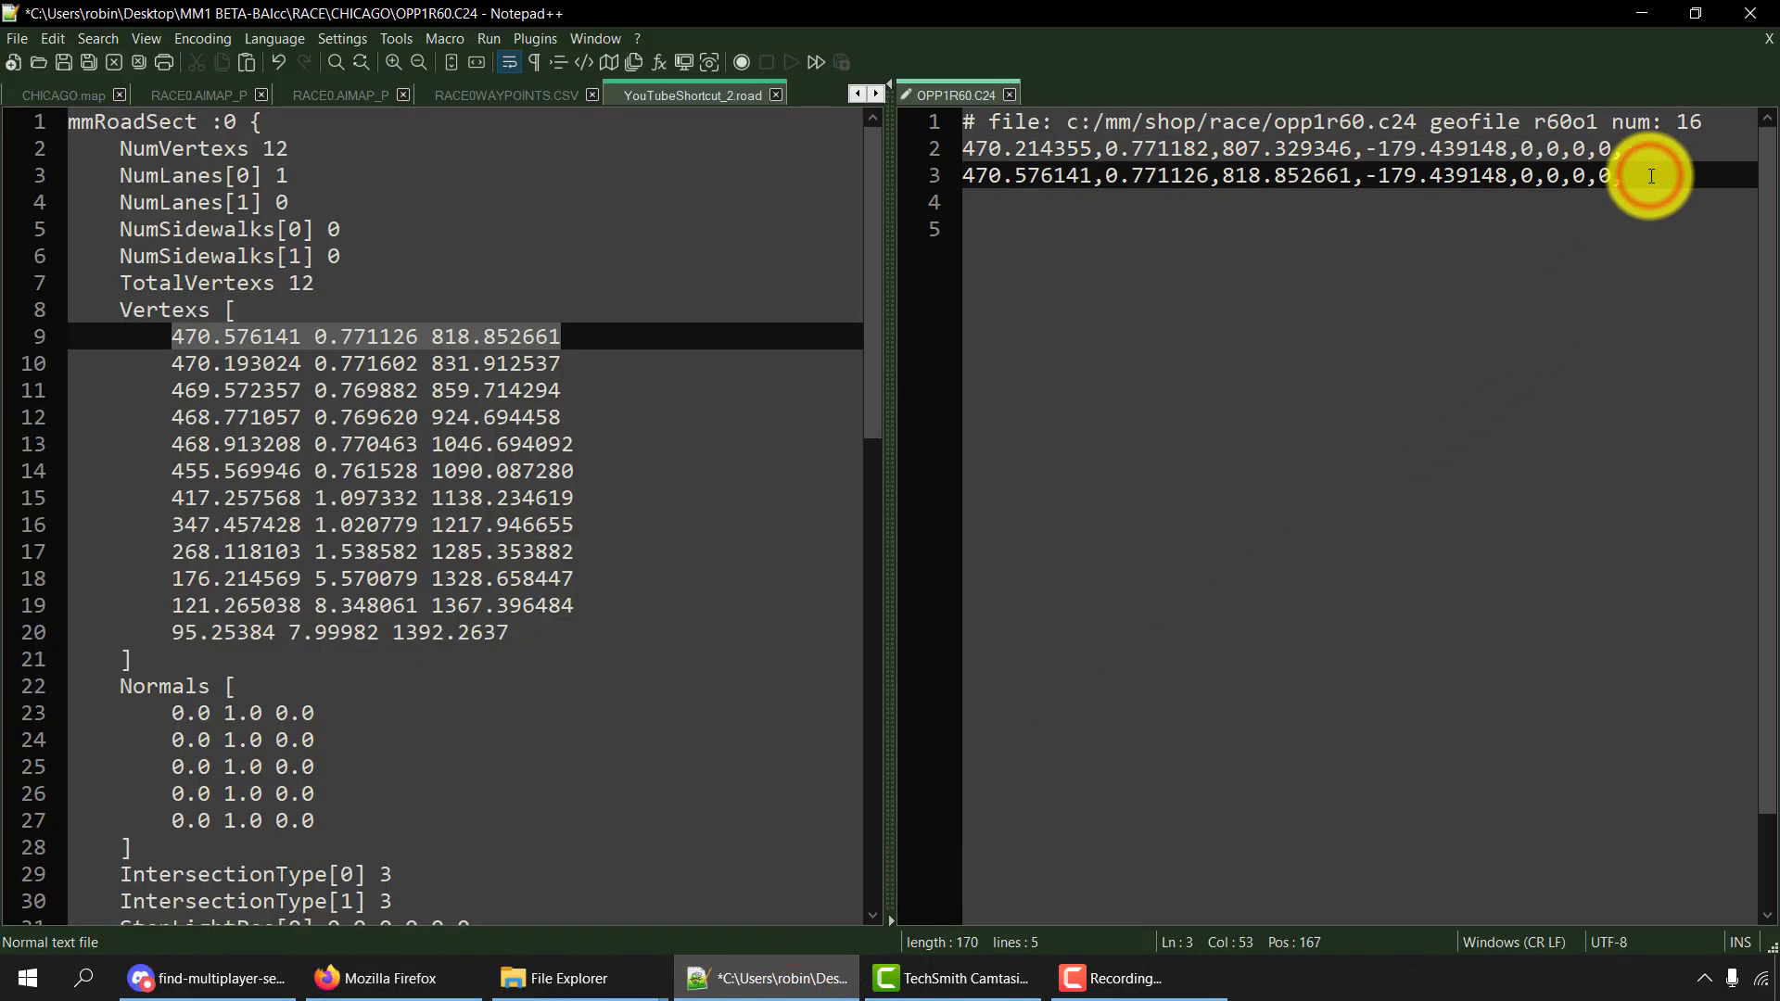
pyautogui.press('Return')
pyautogui.hotkey('ctrl', 'v')
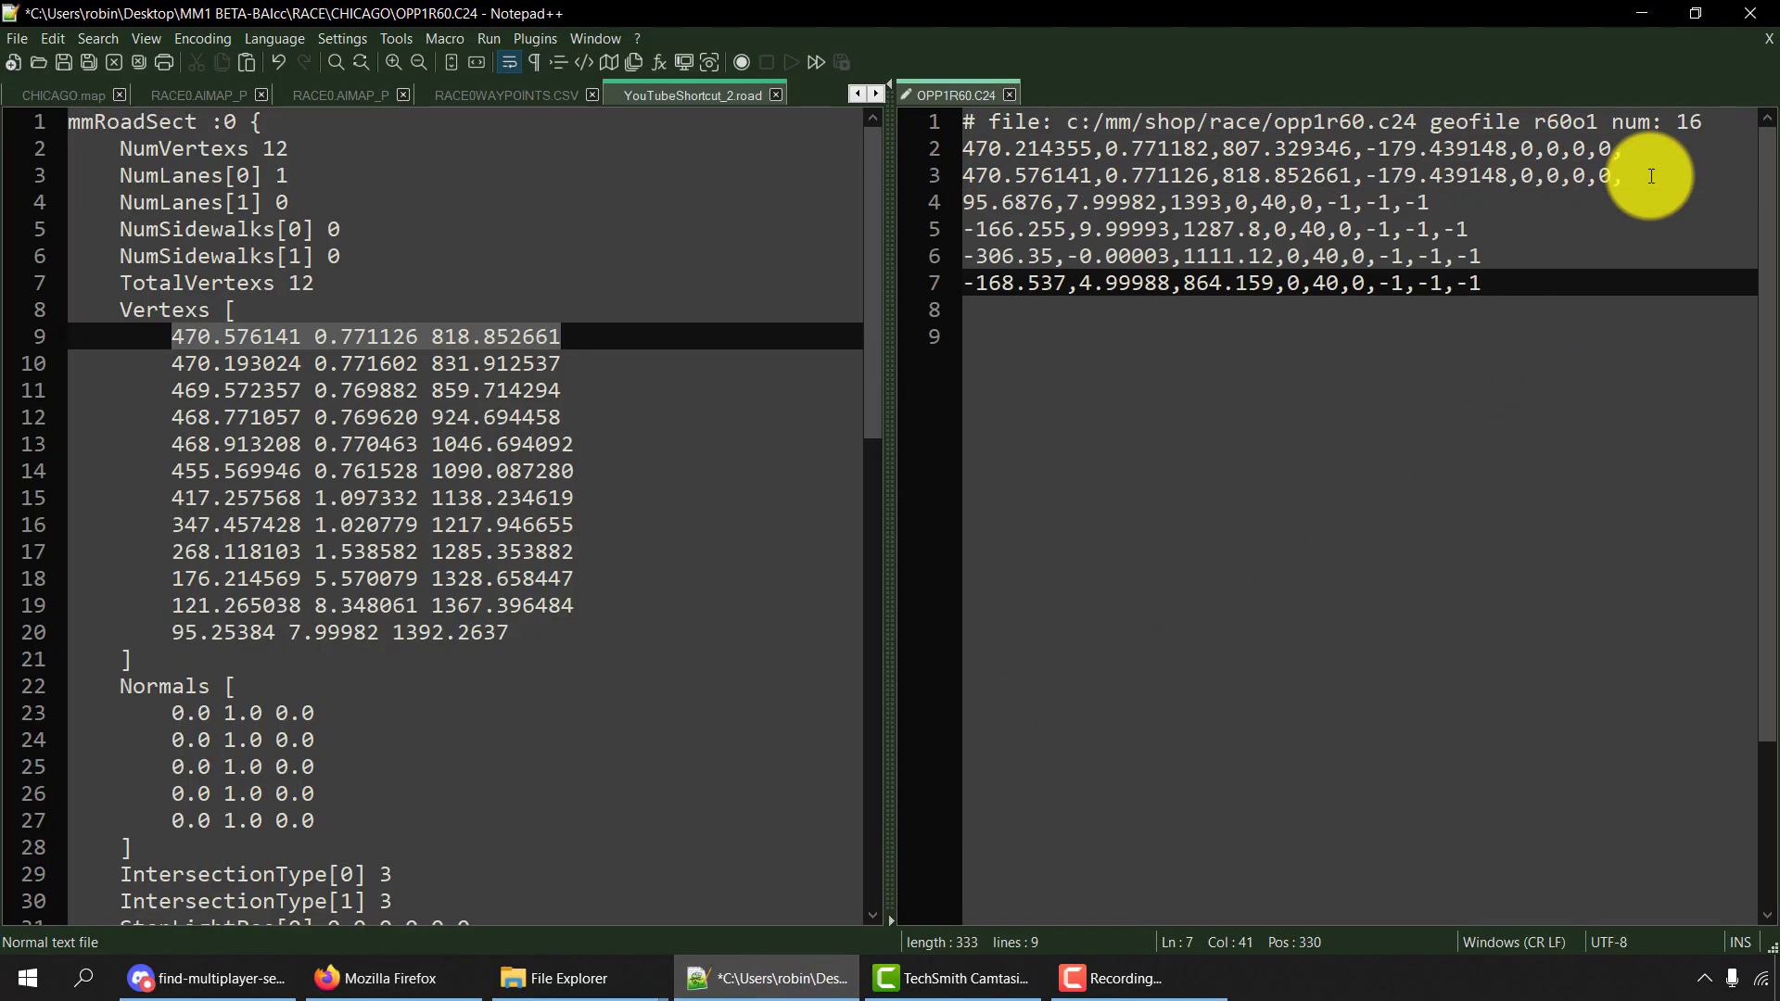
pyautogui.click(1177, 412)
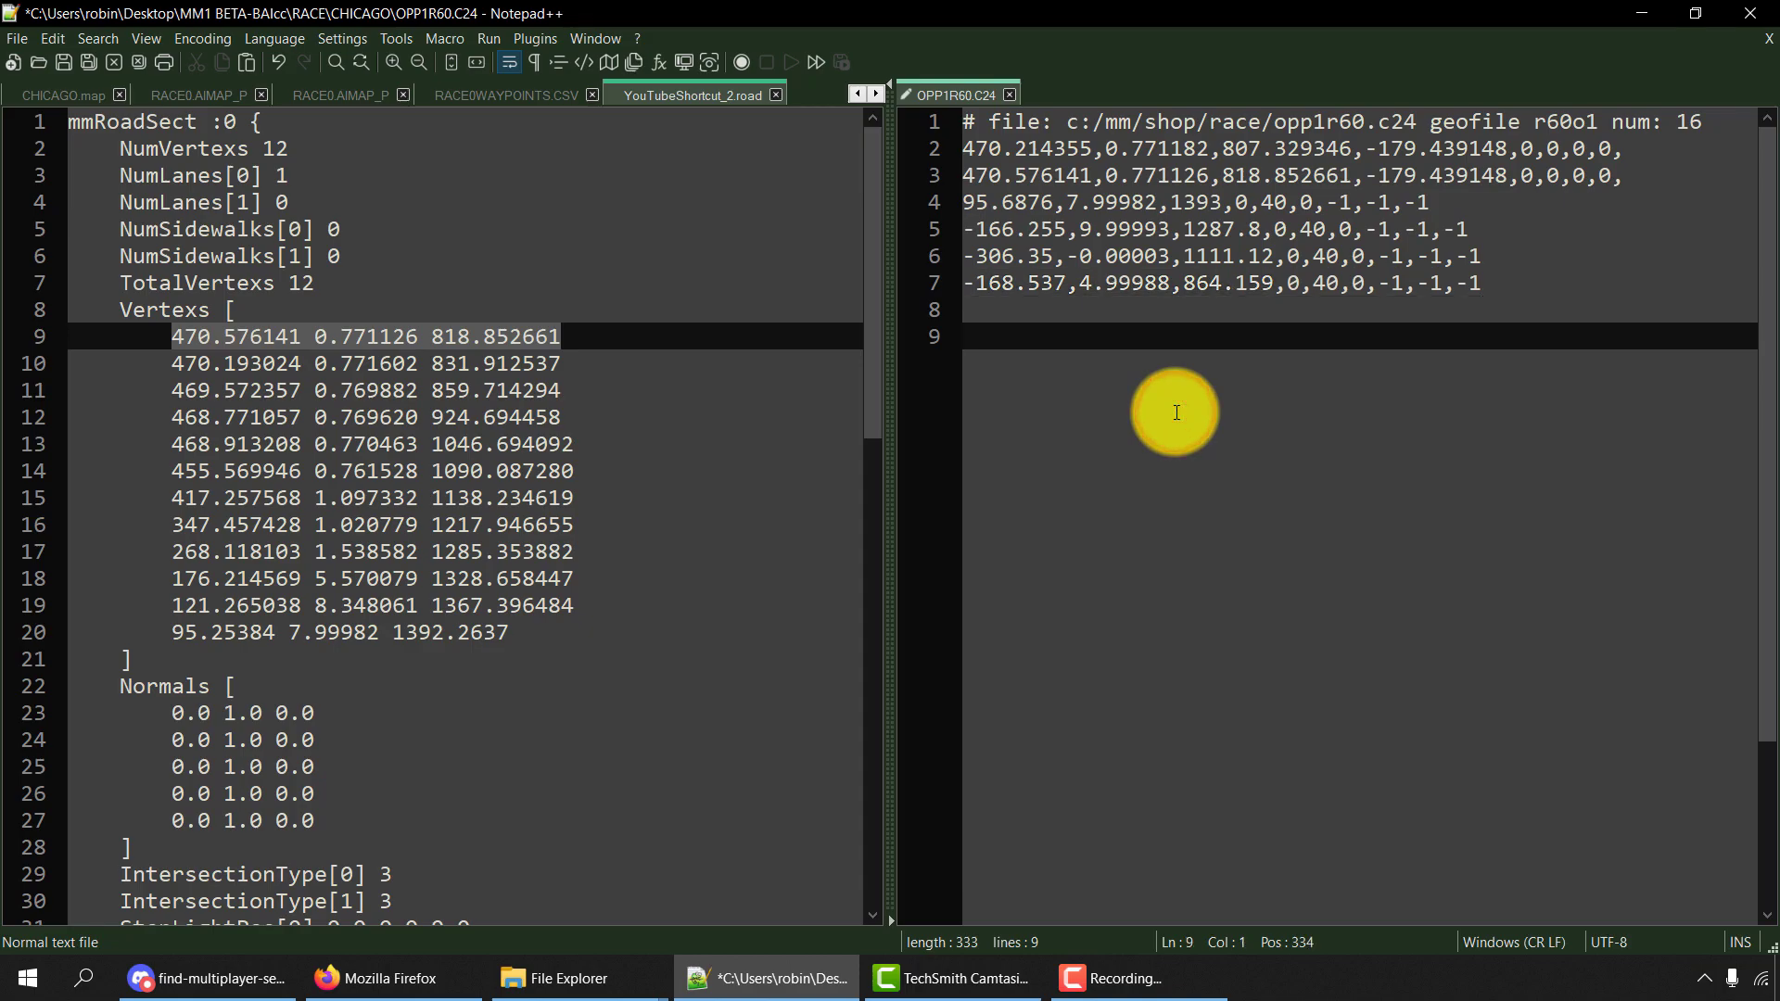
pyautogui.press('BackSpace')
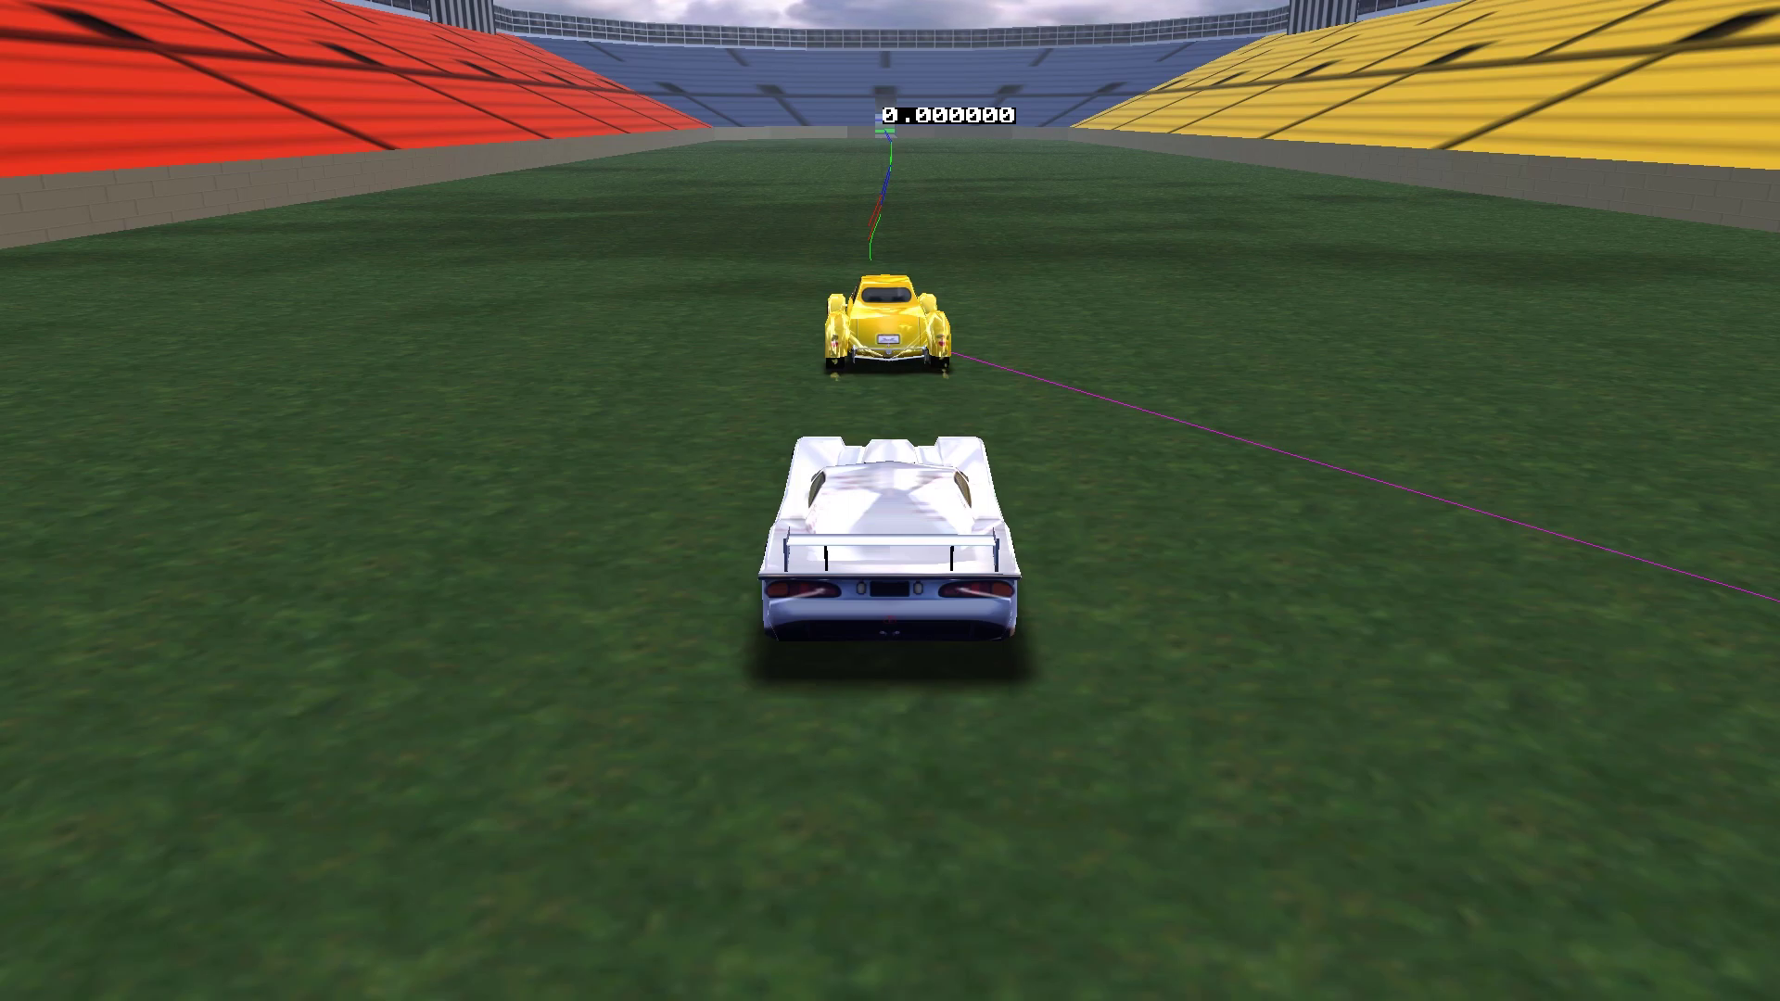
# Drive the white car forward behind the yellow opponent inside the stadium to test the route in the game.
pyautogui.press('Up')
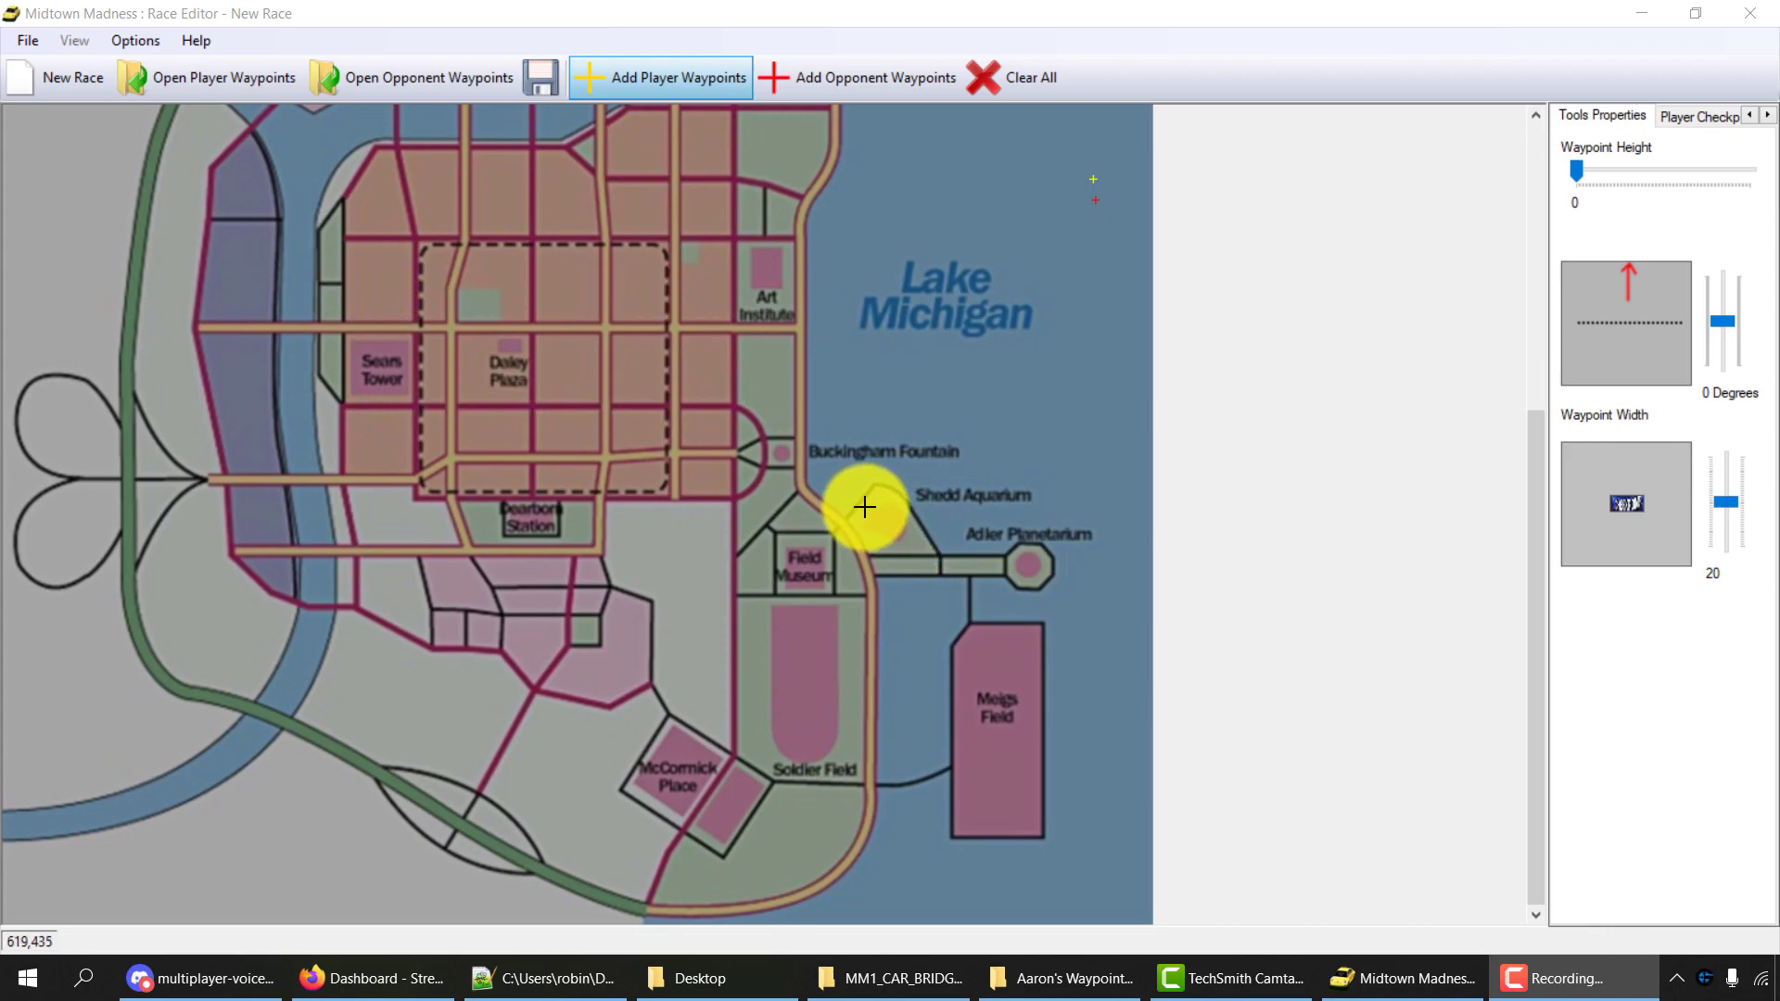
# In the Race Editor, plot six player waypoints from Soldier Field south and southwest across the green area toward the highway.
pyautogui.click(804, 647)
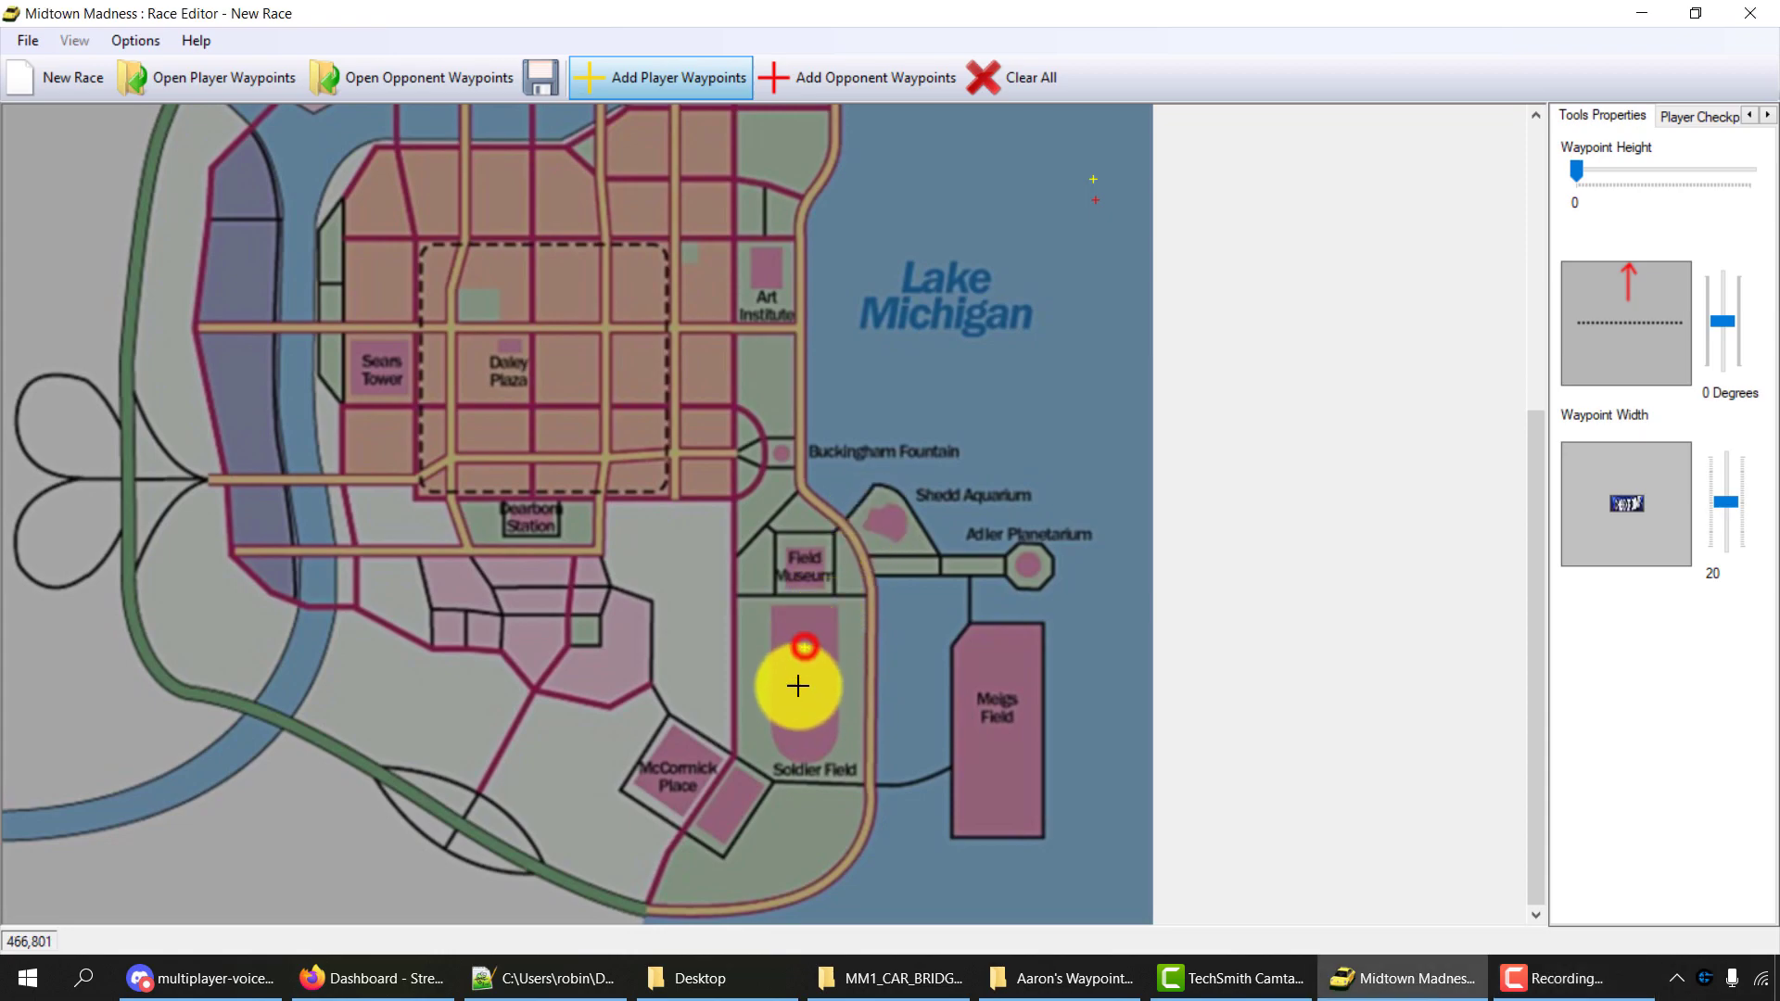
pyautogui.click(806, 694)
pyautogui.click(806, 737)
pyautogui.click(787, 807)
pyautogui.click(757, 853)
pyautogui.click(688, 885)
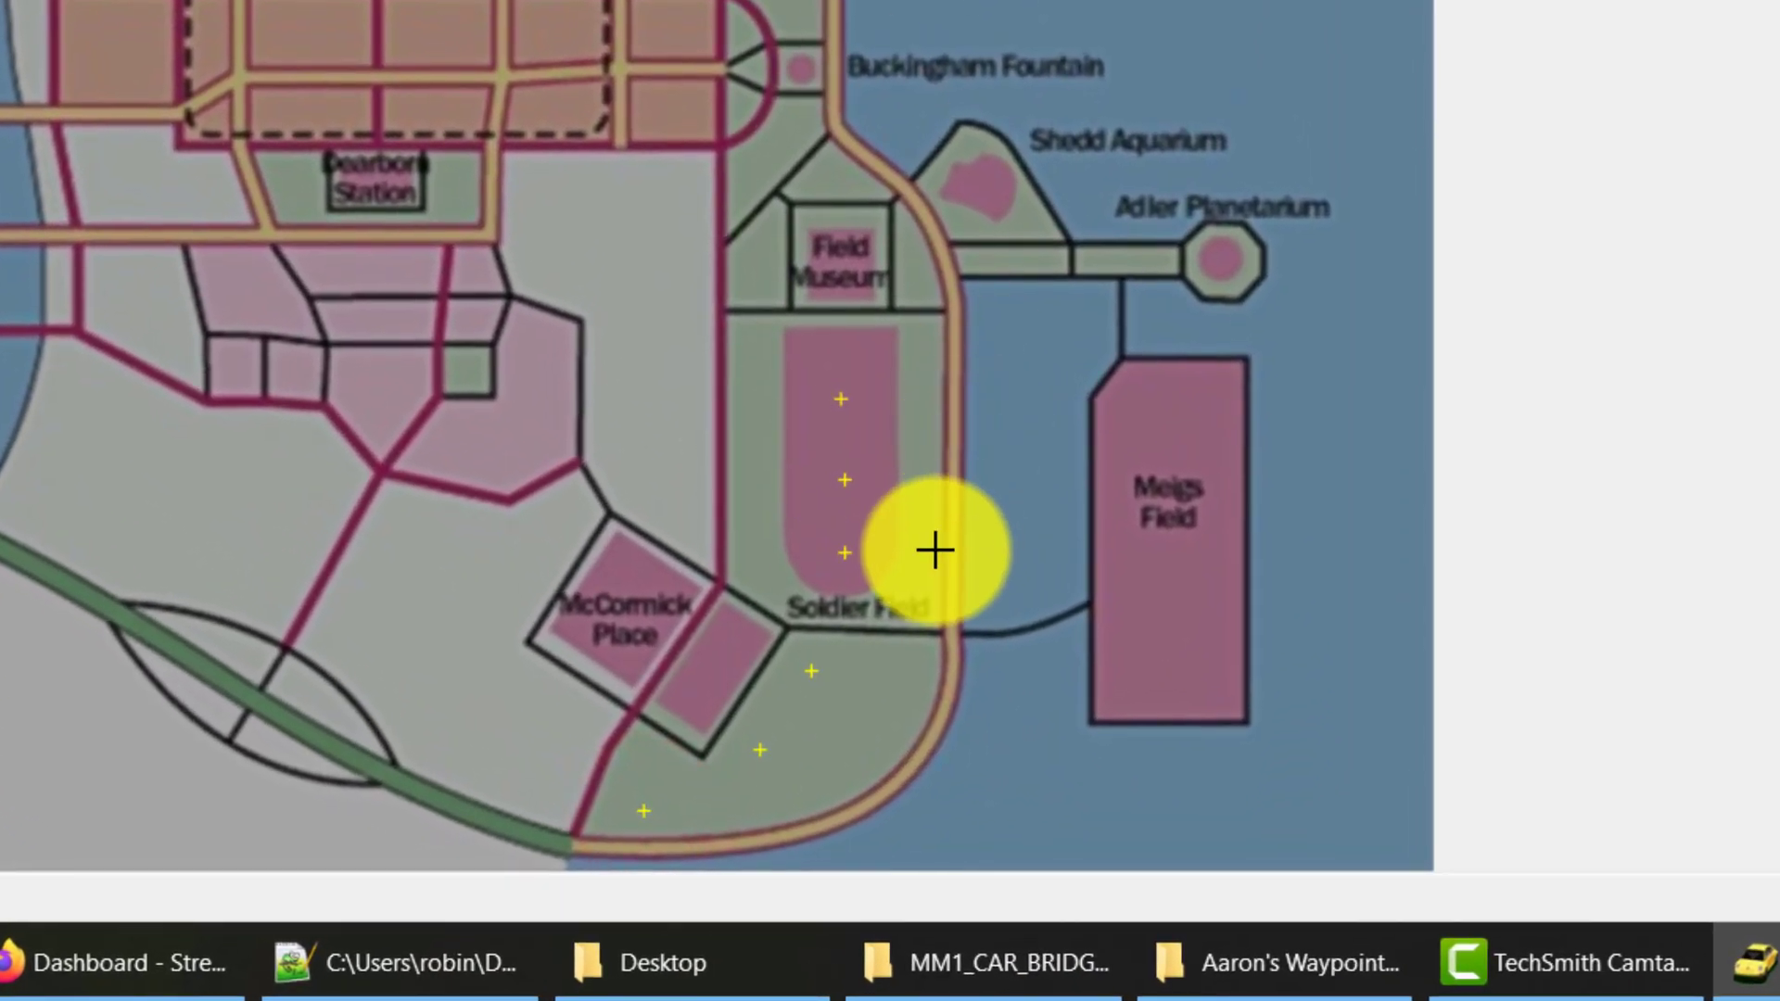
# Plot a loop of opponent waypoints around the Soldier Field label, just south of the stadium.
pyautogui.click(847, 603)
pyautogui.click(814, 603)
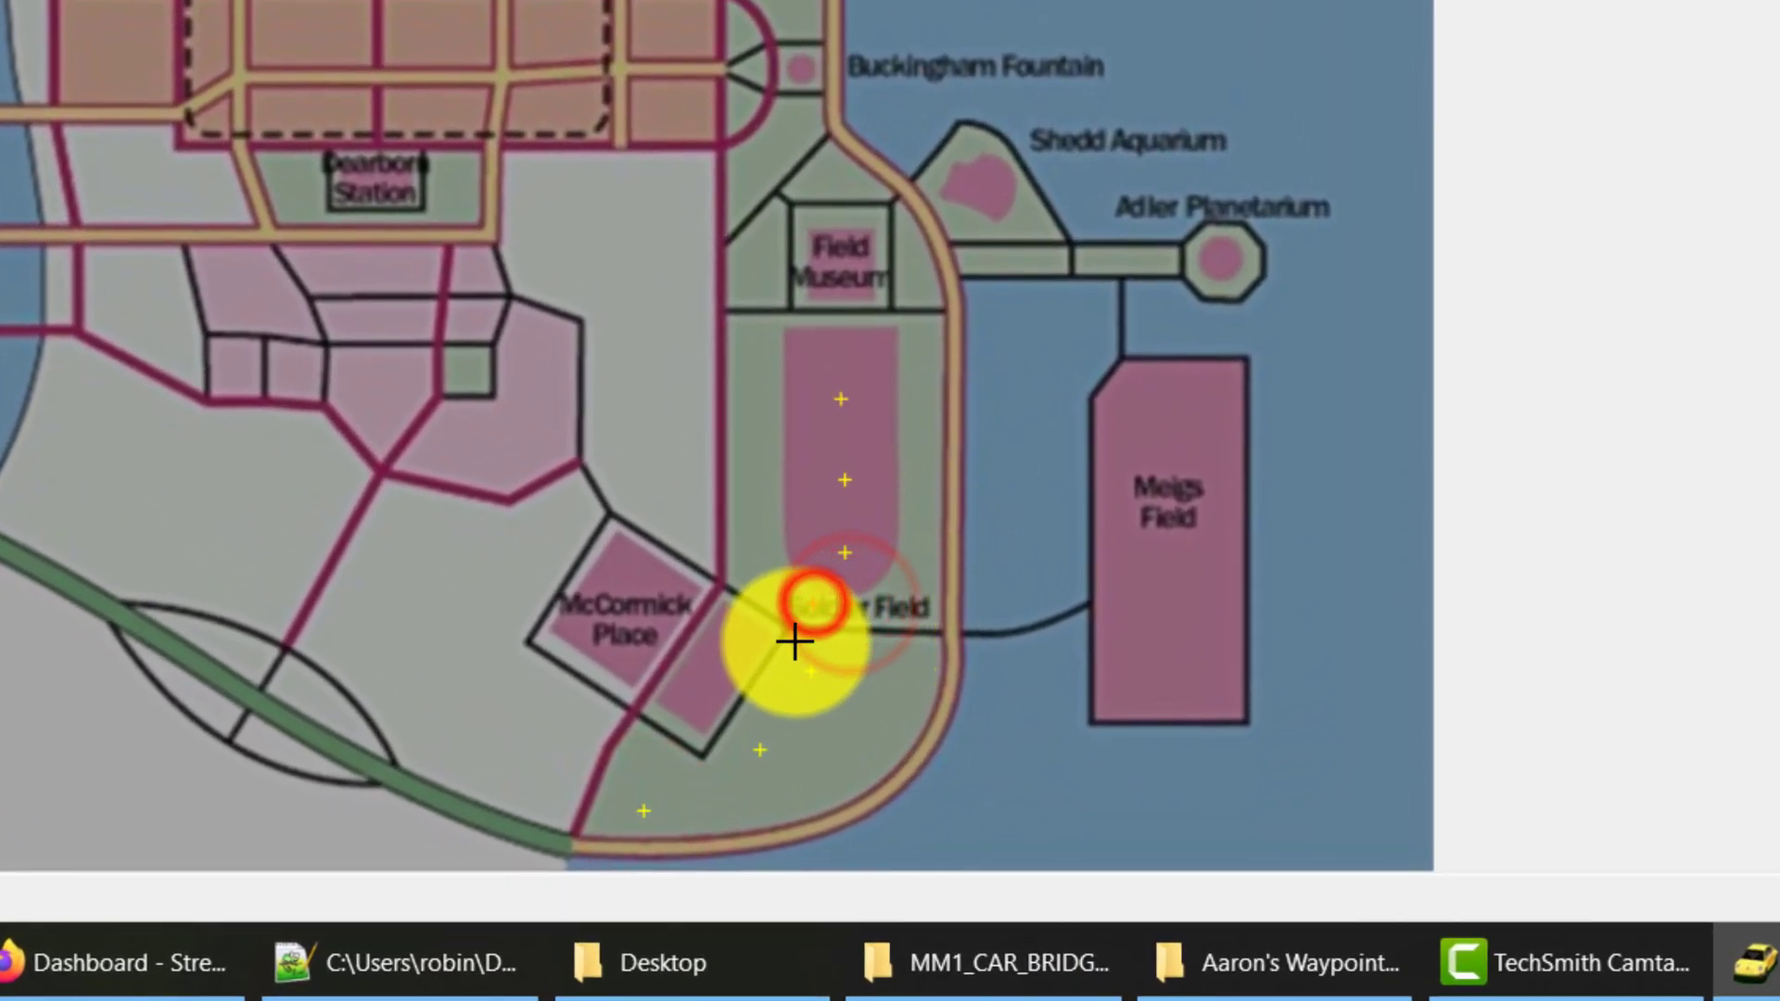
pyautogui.click(795, 641)
pyautogui.click(823, 661)
pyautogui.click(848, 656)
pyautogui.click(855, 635)
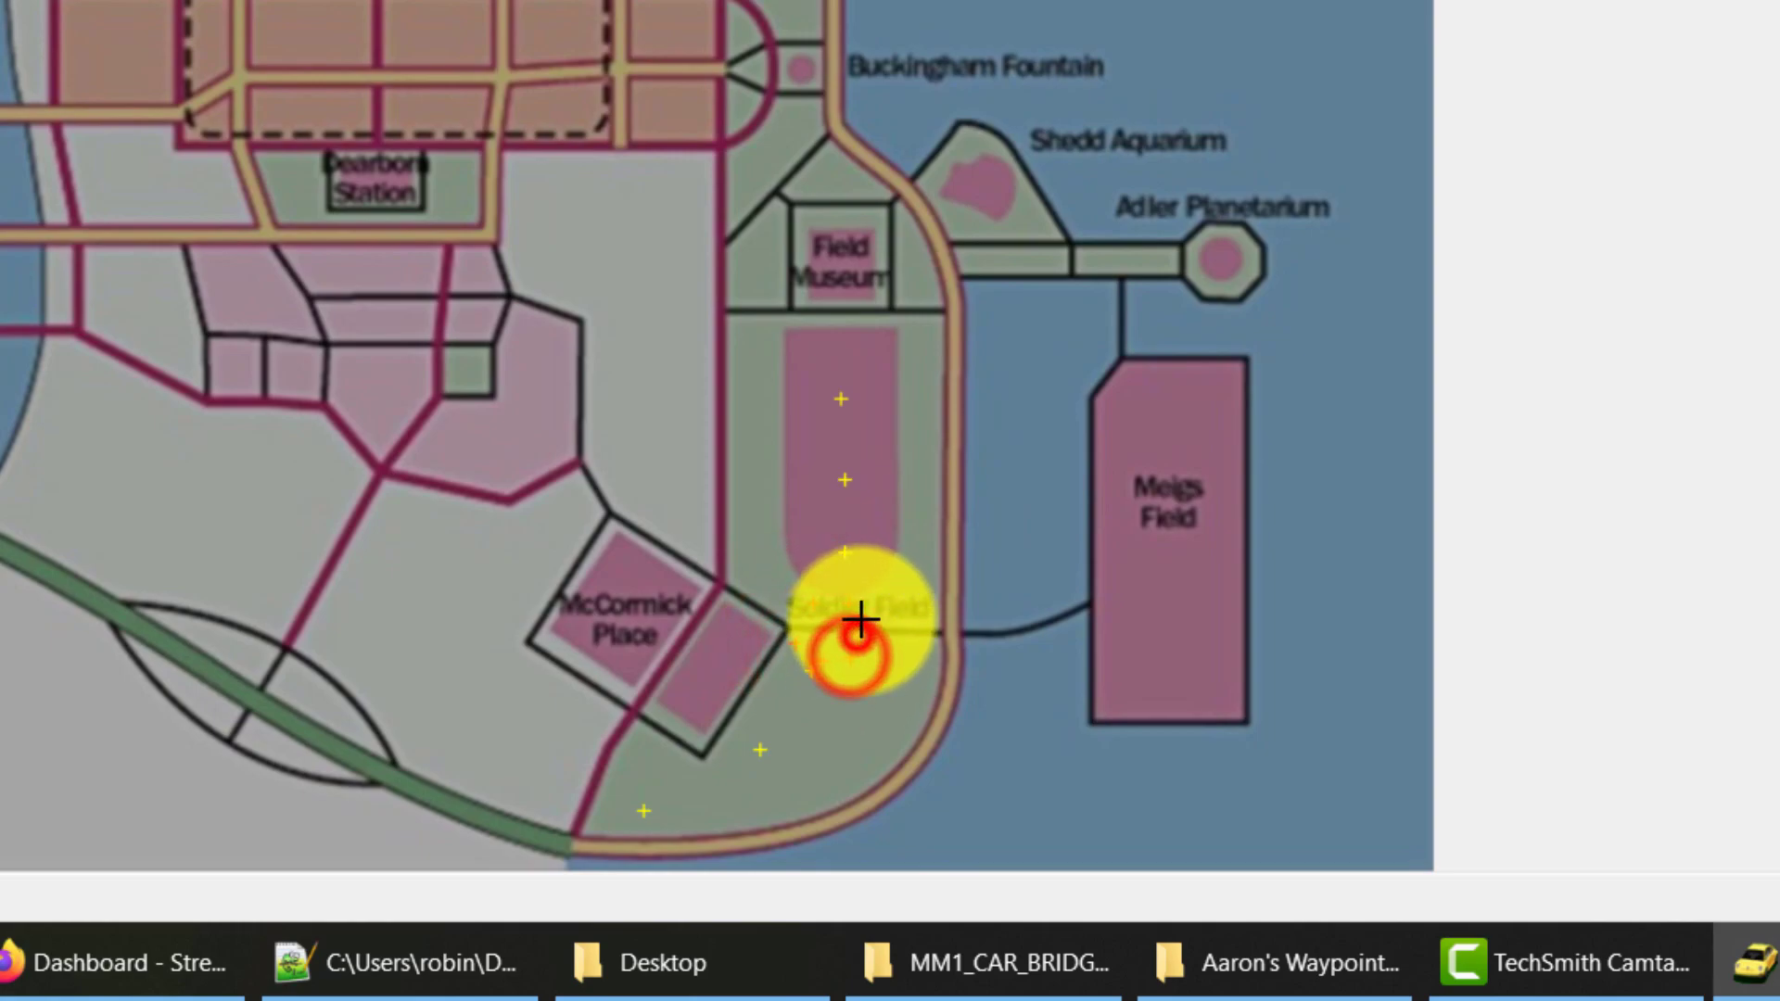
pyautogui.click(867, 609)
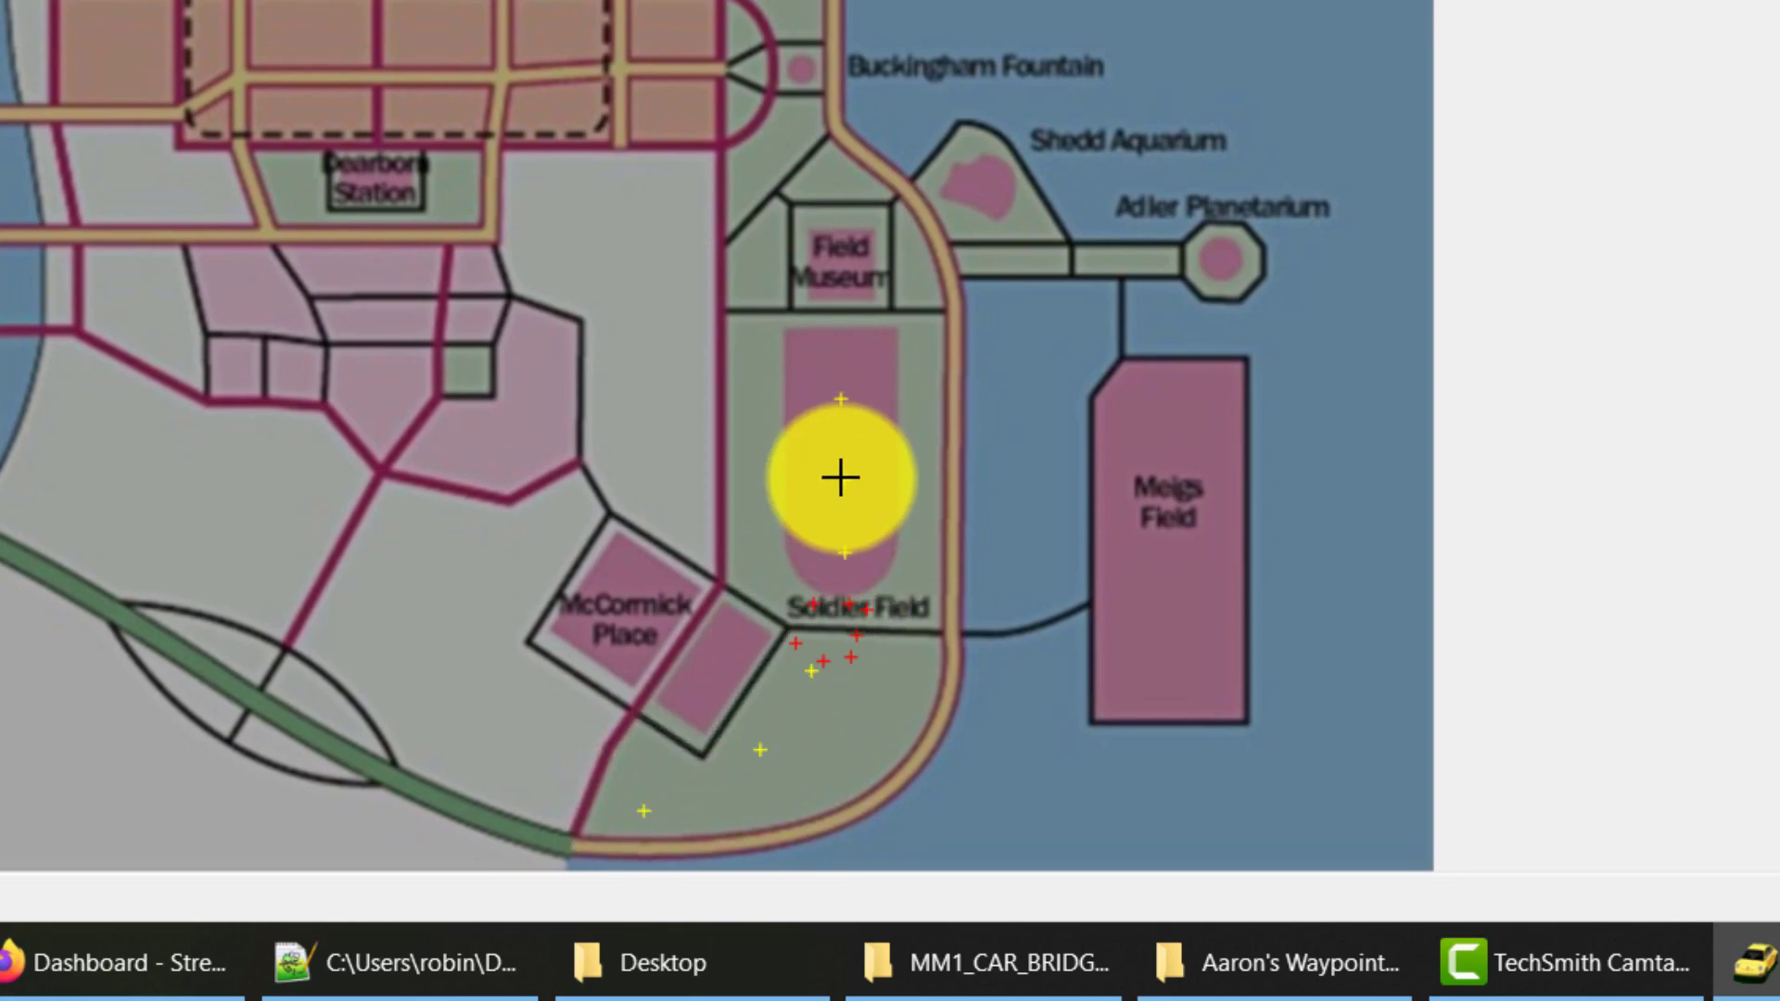
pyautogui.click(839, 399)
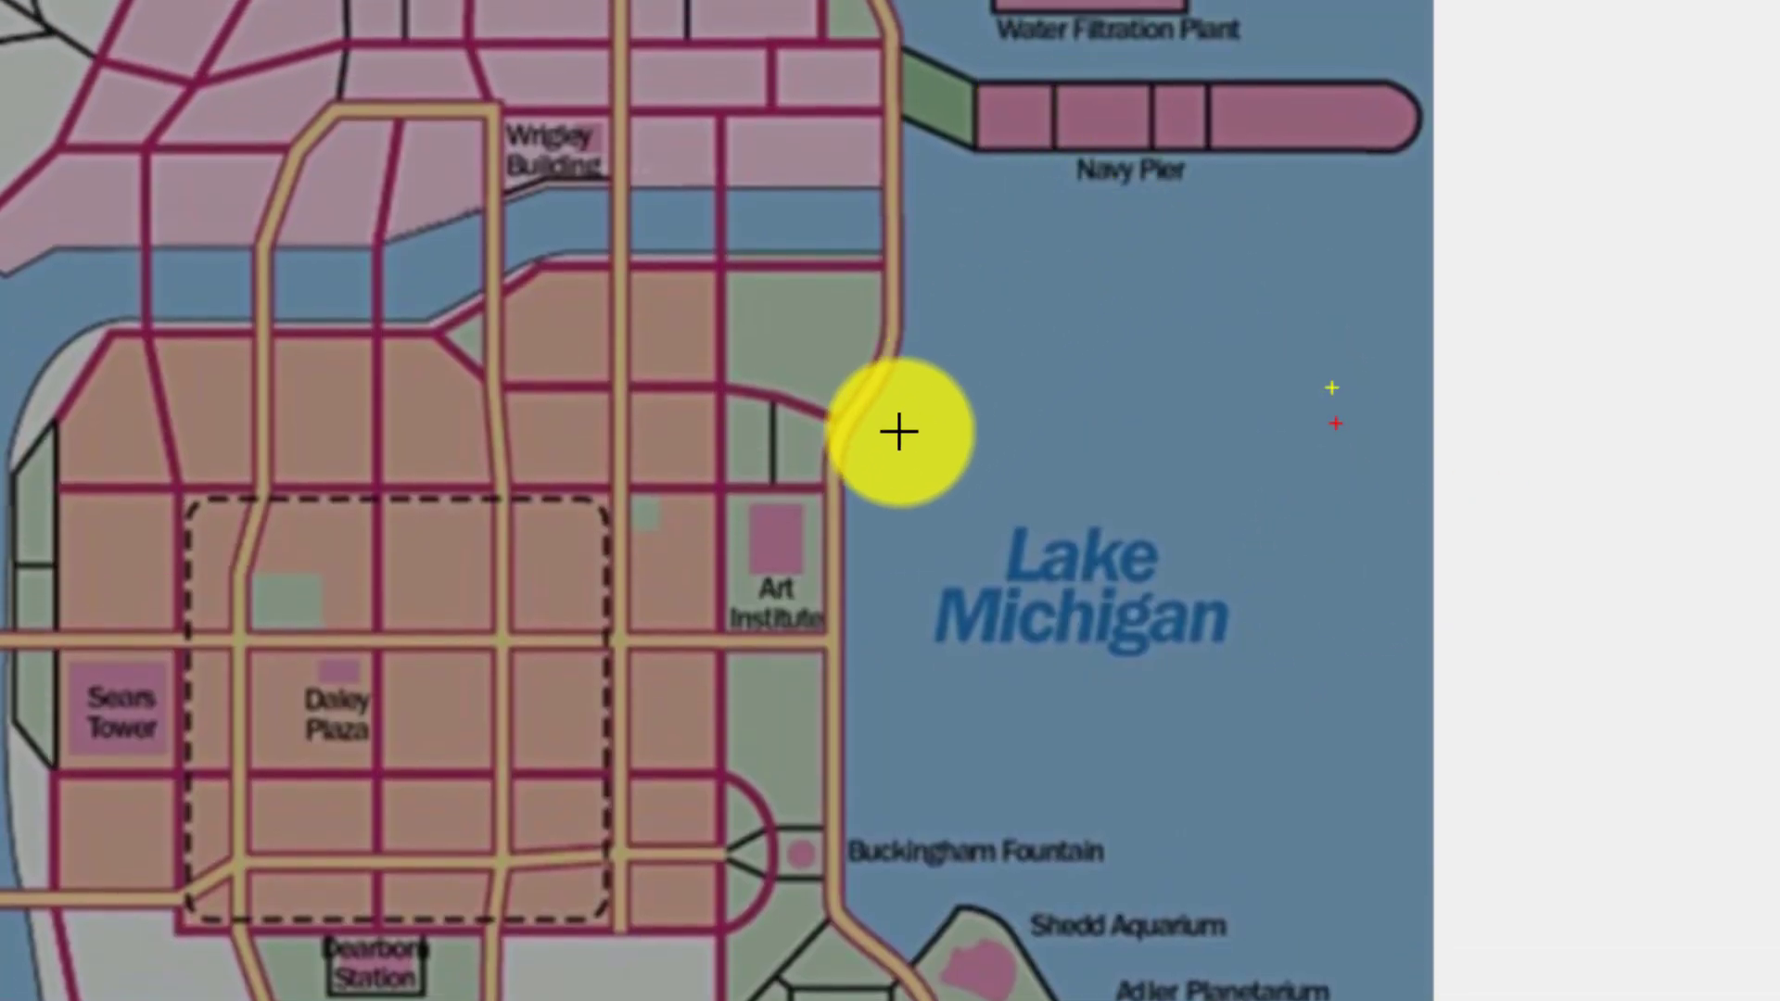
# Plot opponent waypoints from the Art Institute north and northeast through the park to the lakeside road near the river.
pyautogui.click(774, 616)
pyautogui.click(769, 558)
pyautogui.click(774, 512)
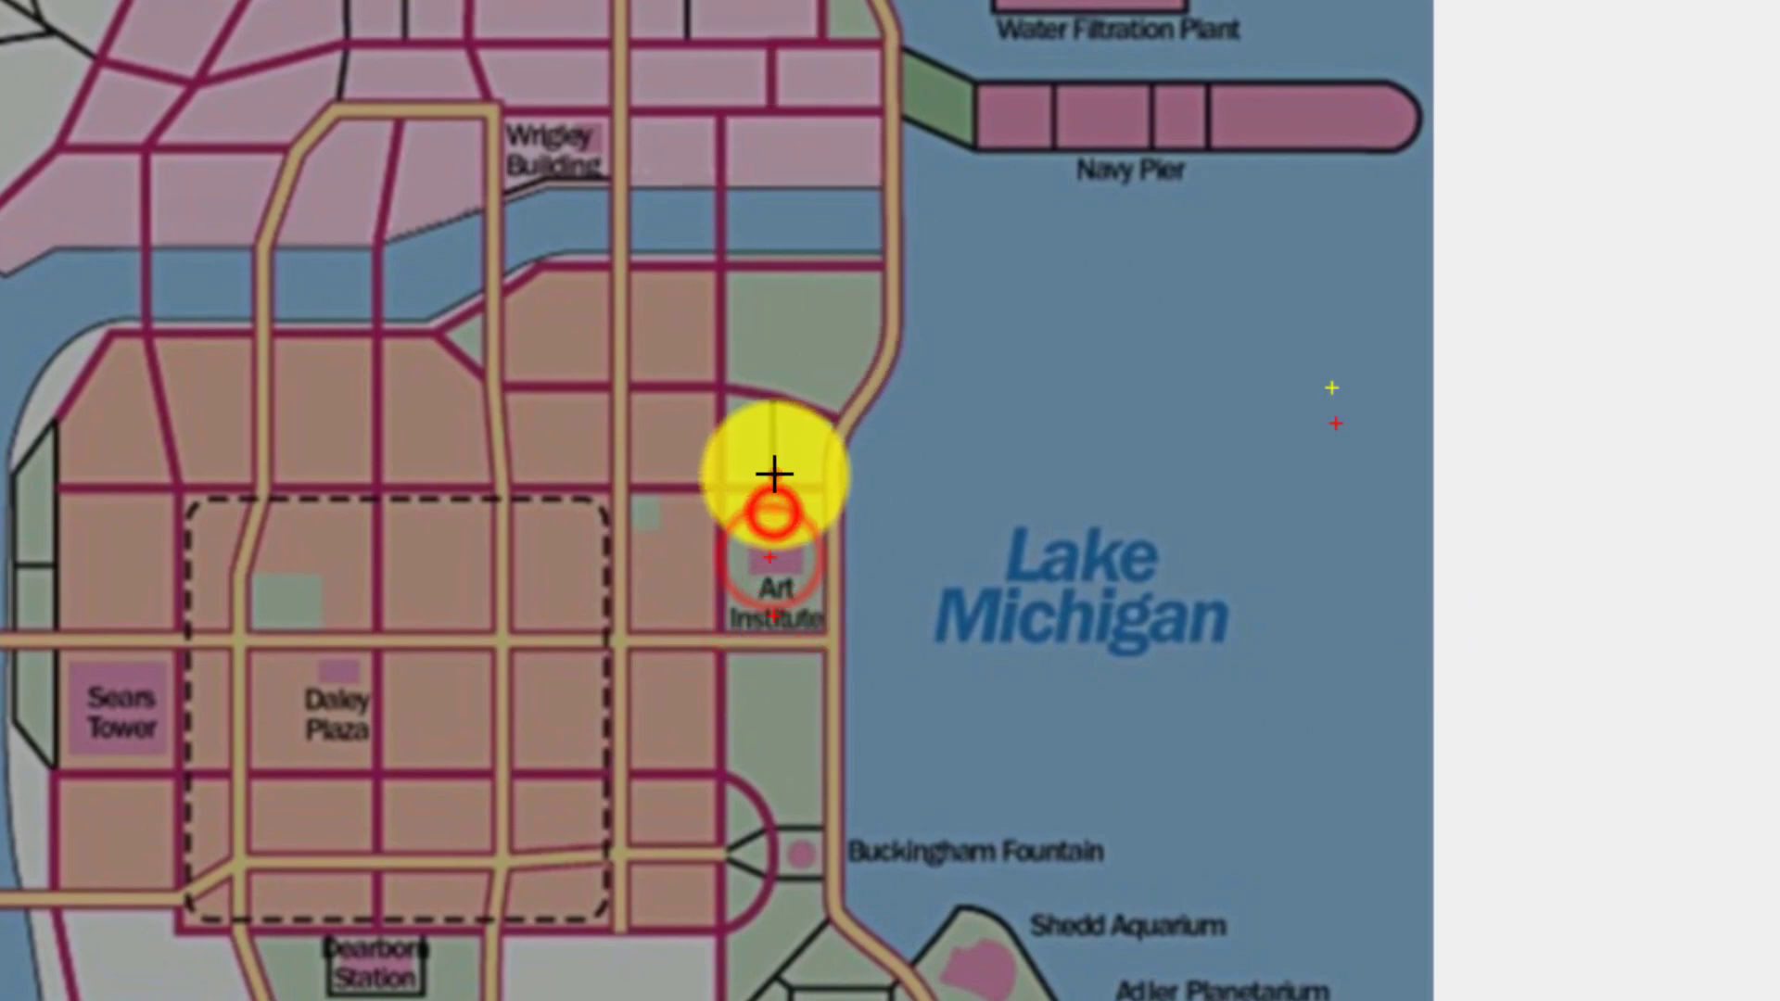
pyautogui.click(776, 475)
pyautogui.click(779, 425)
pyautogui.click(802, 398)
pyautogui.click(830, 360)
pyautogui.click(858, 331)
pyautogui.click(880, 278)
pyautogui.click(875, 306)
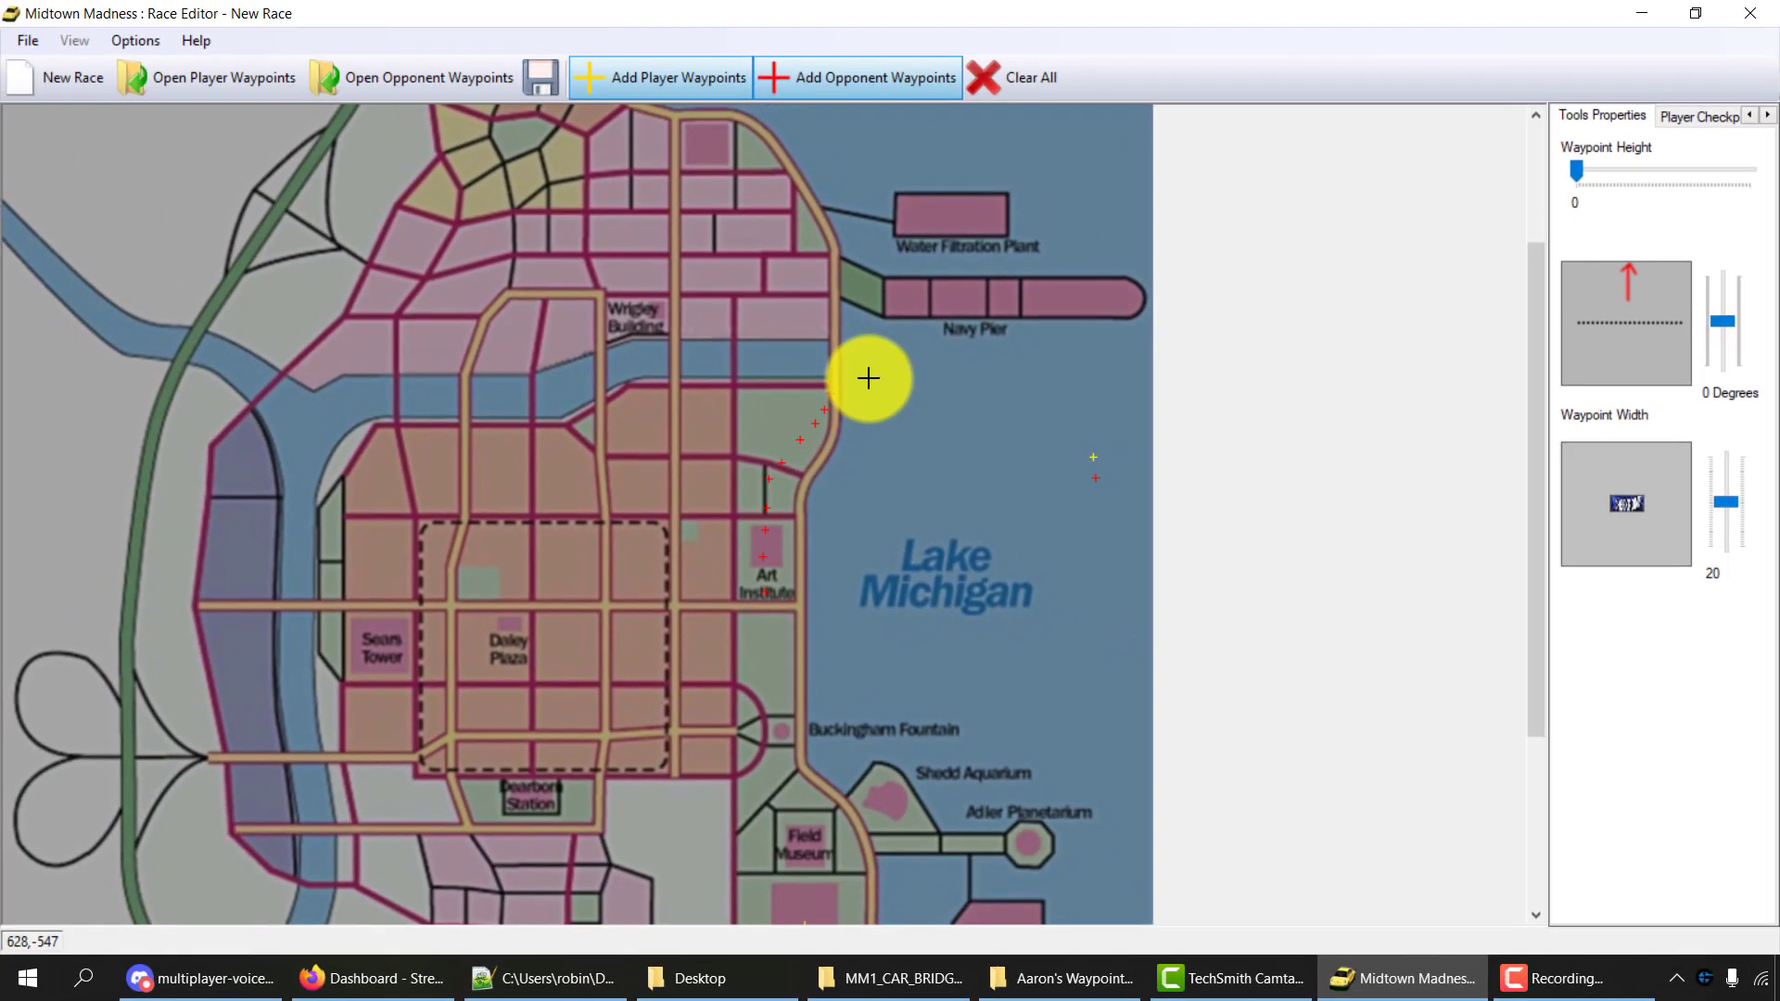
# Plot player waypoints outside the western highway, from the southern interchange around the map's western edge to north of the river.
pyautogui.click(881, 72)
pyautogui.scroll(-3, 760, 760)
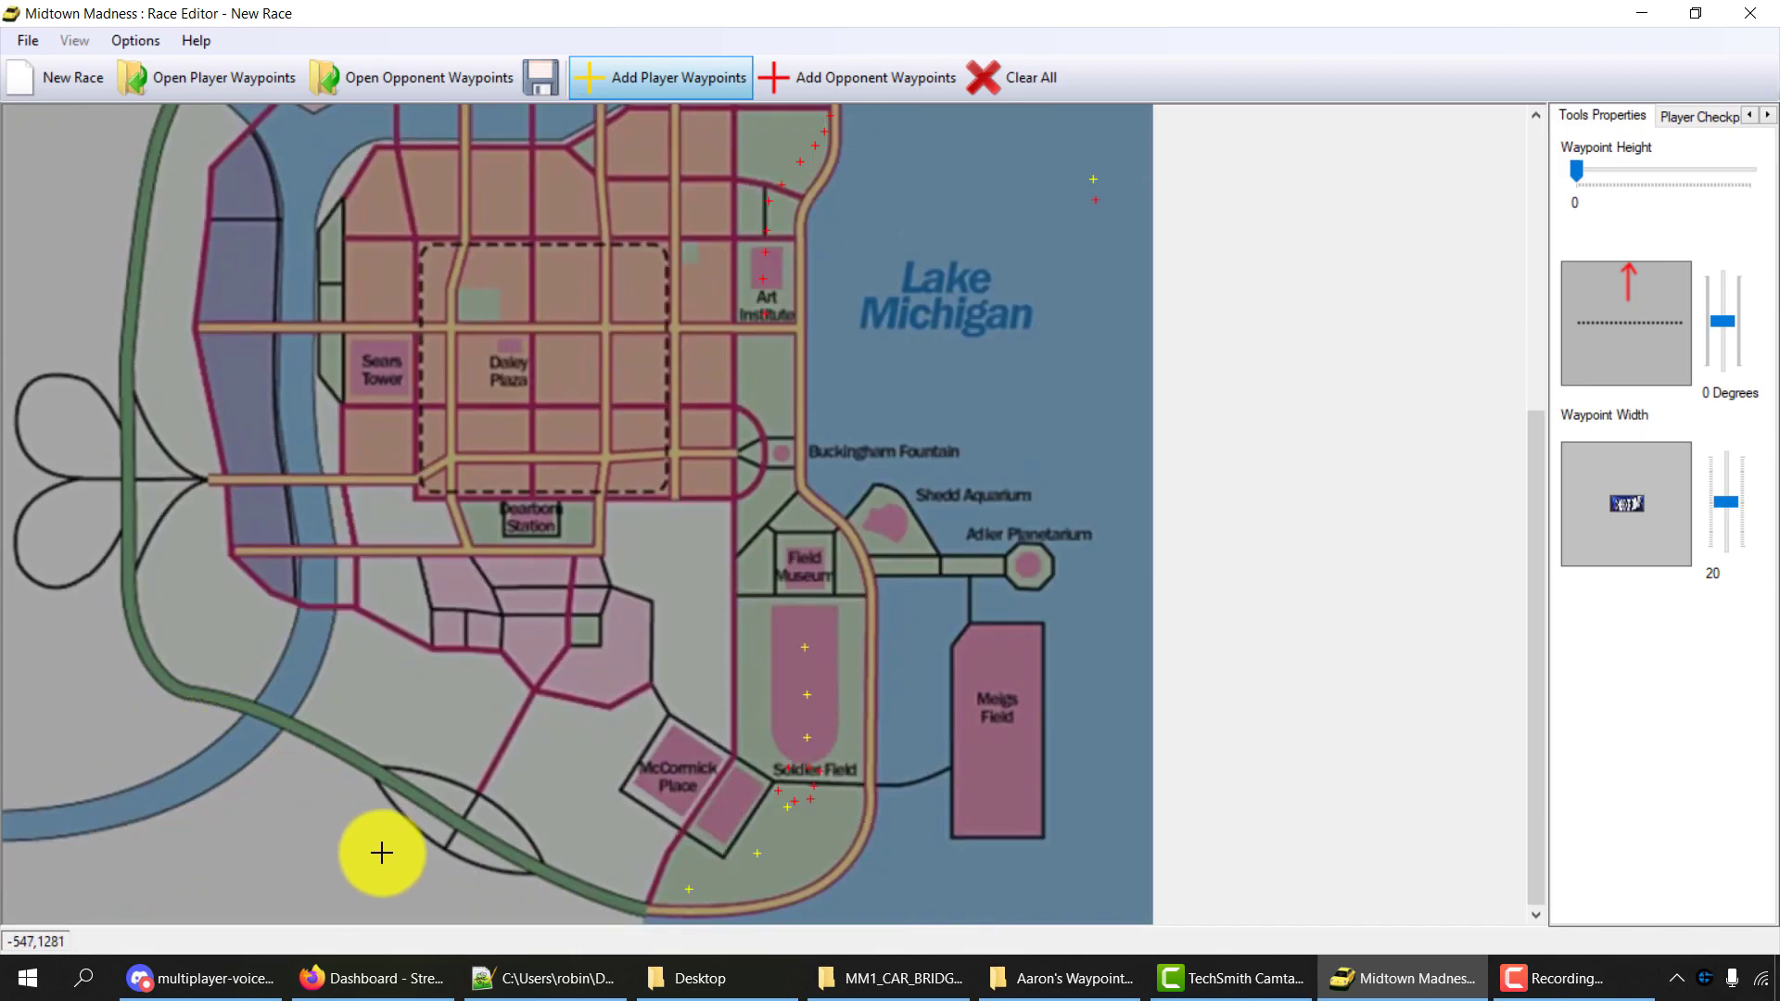
pyautogui.click(261, 749)
pyautogui.click(172, 703)
pyautogui.click(108, 692)
pyautogui.click(45, 634)
pyautogui.click(21, 607)
pyautogui.click(14, 550)
pyautogui.click(16, 477)
pyautogui.scroll(2, 19, 466)
pyautogui.click(32, 400)
pyautogui.click(69, 310)
pyautogui.click(112, 236)
pyautogui.scroll(2, 123, 223)
pyautogui.click(156, 456)
pyautogui.click(203, 433)
pyautogui.scroll(-3, 194, 440)
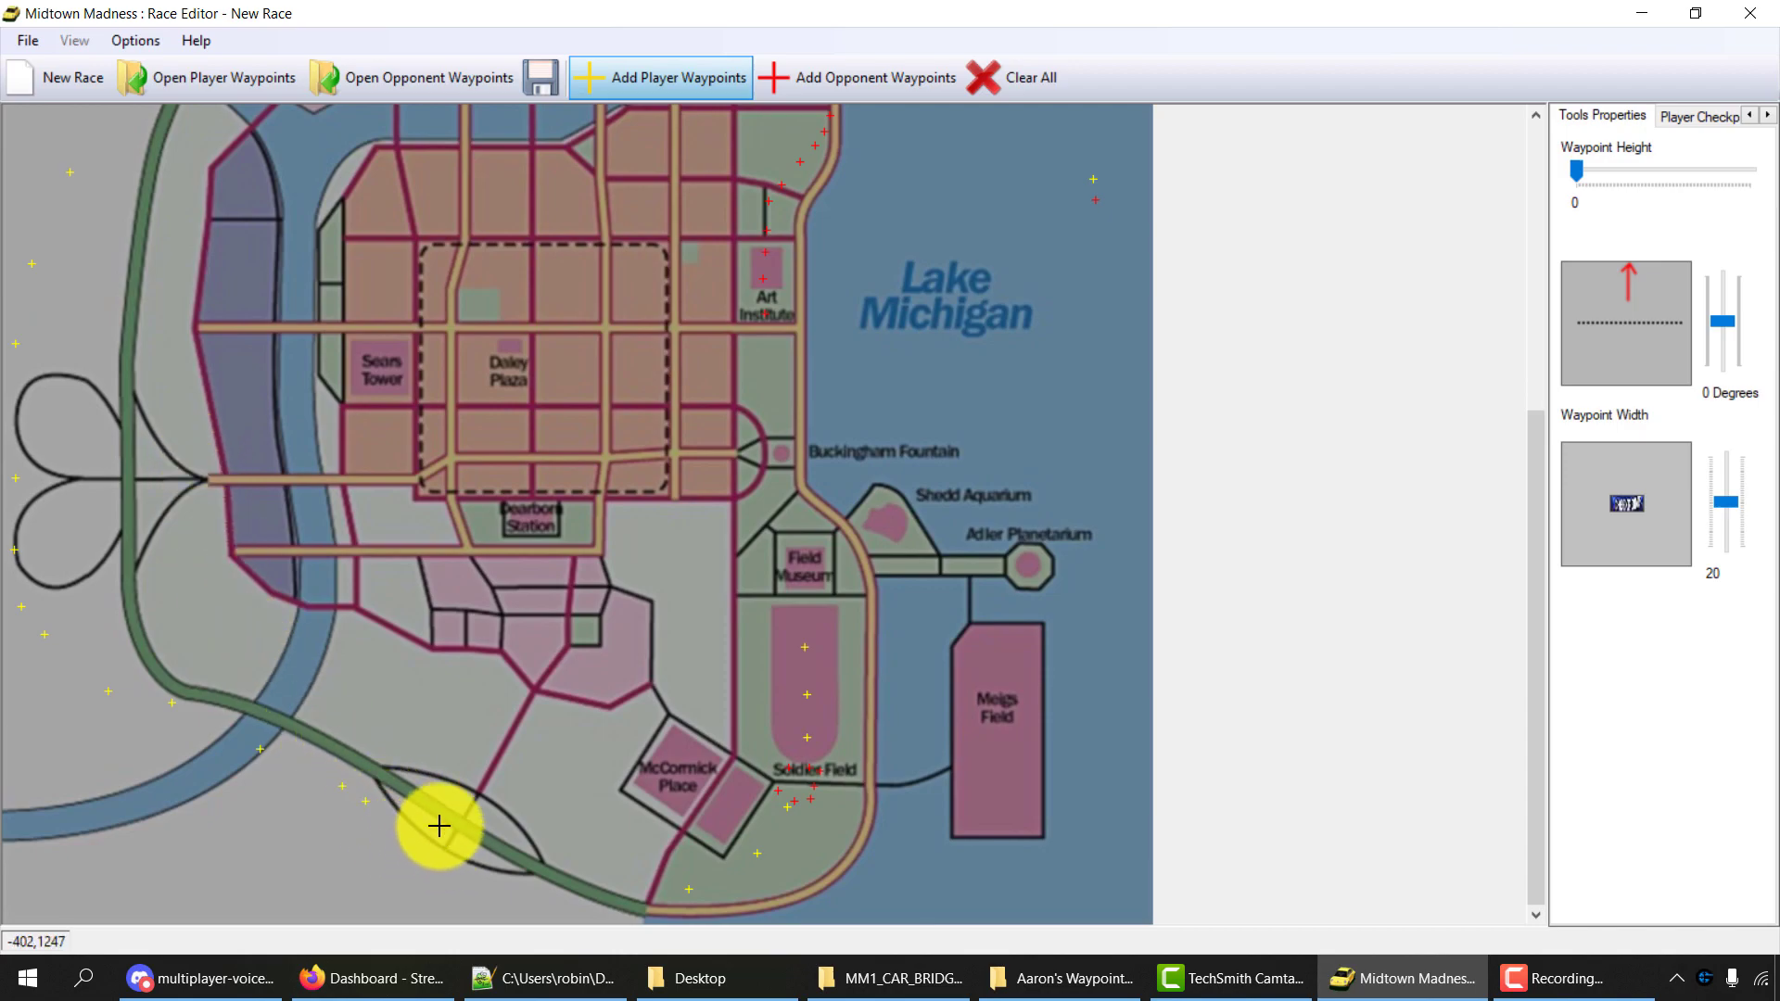
pyautogui.scroll(2, 384, 661)
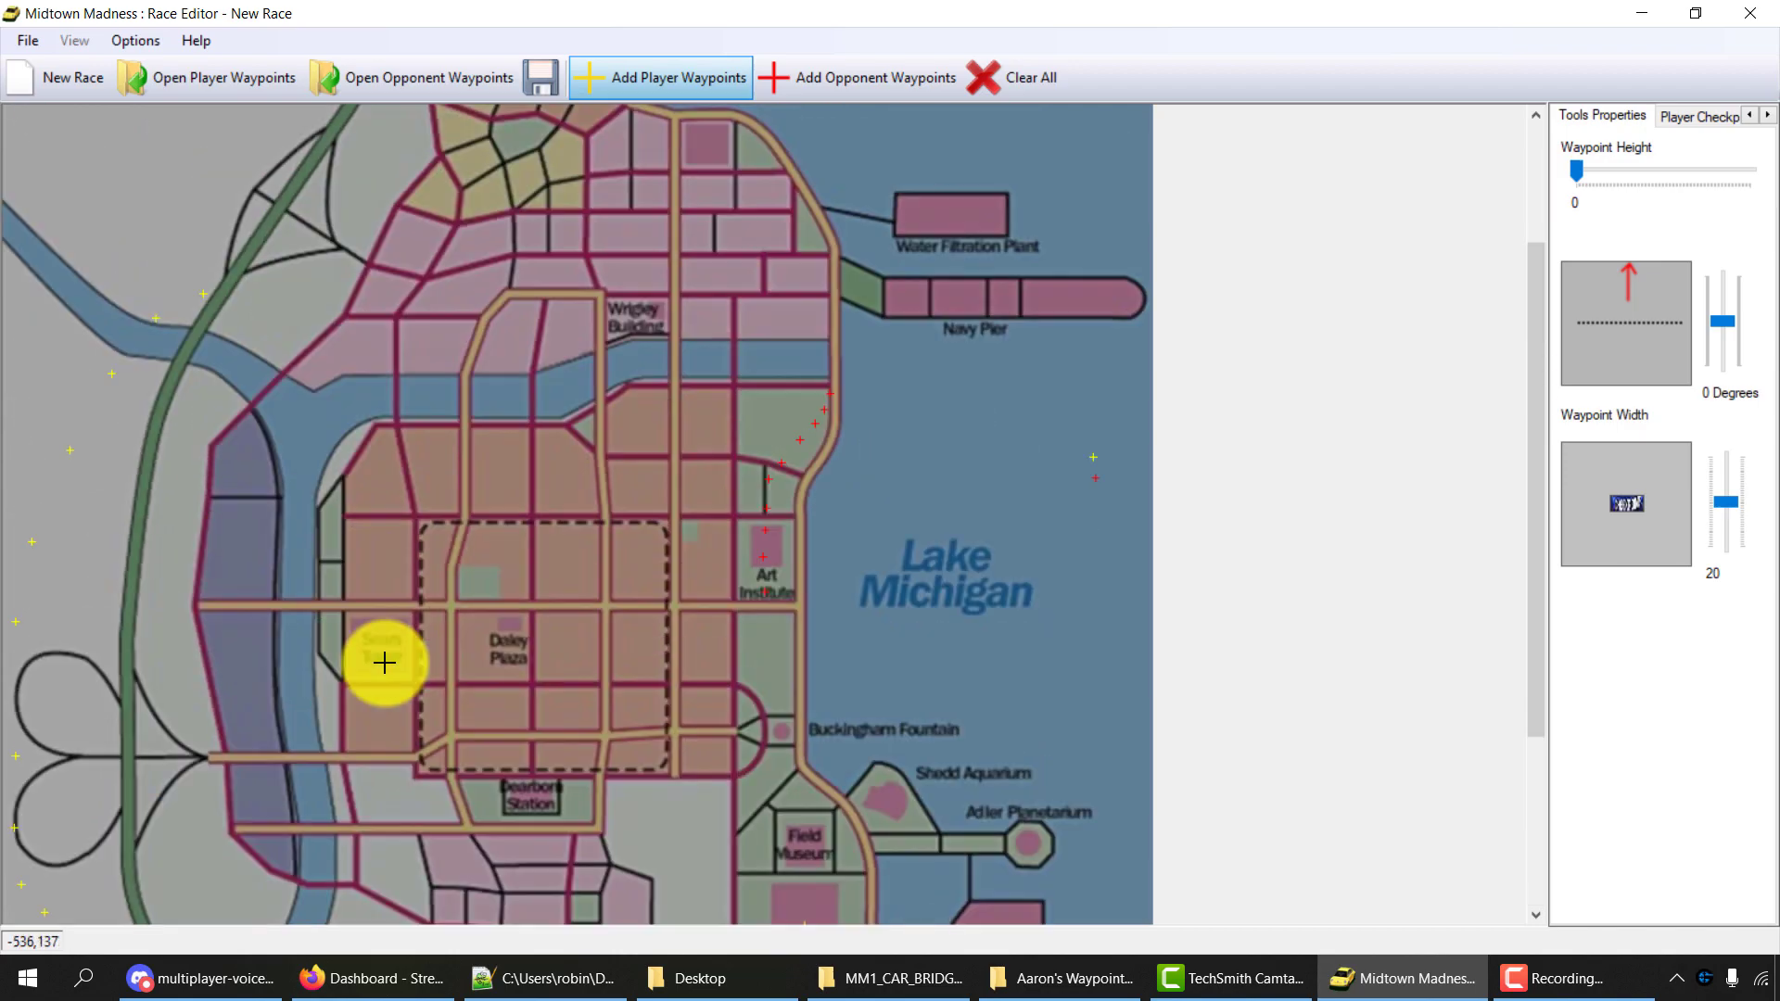
pyautogui.scroll(-2, 384, 662)
# Start a new race and place player waypoints at the junction west of McCormick Place and the southern highway junction.
pyautogui.click(47, 77)
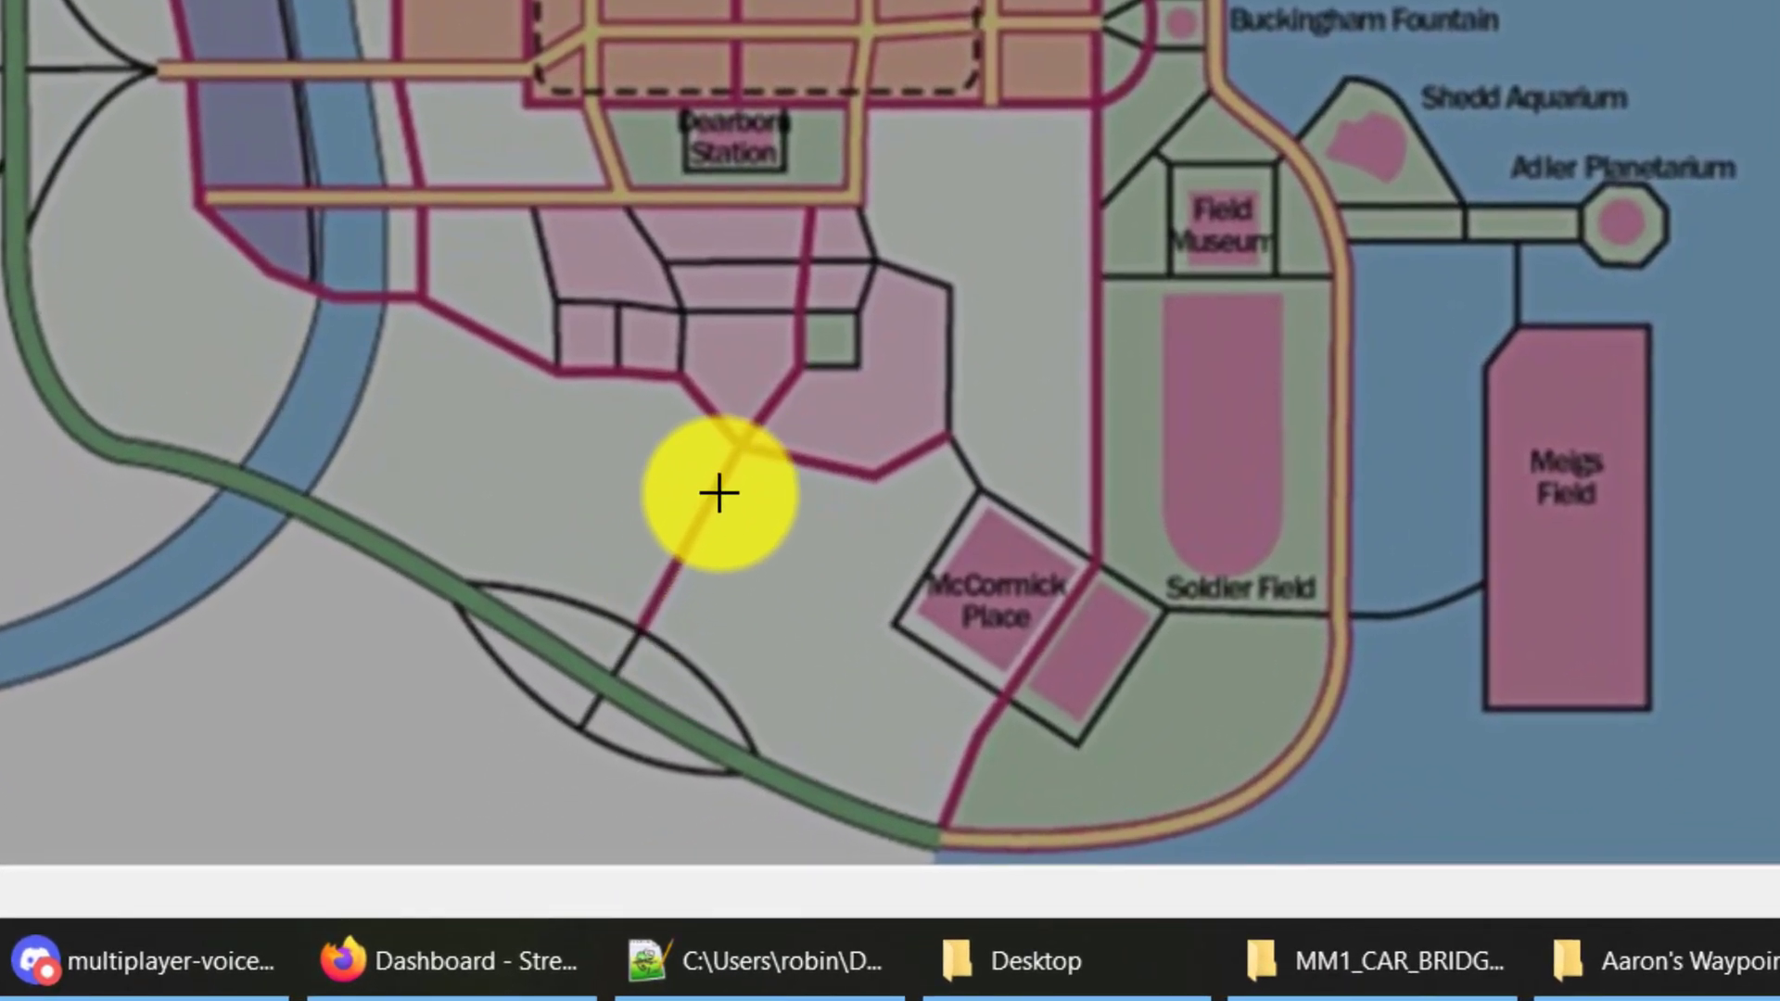
pyautogui.click(741, 438)
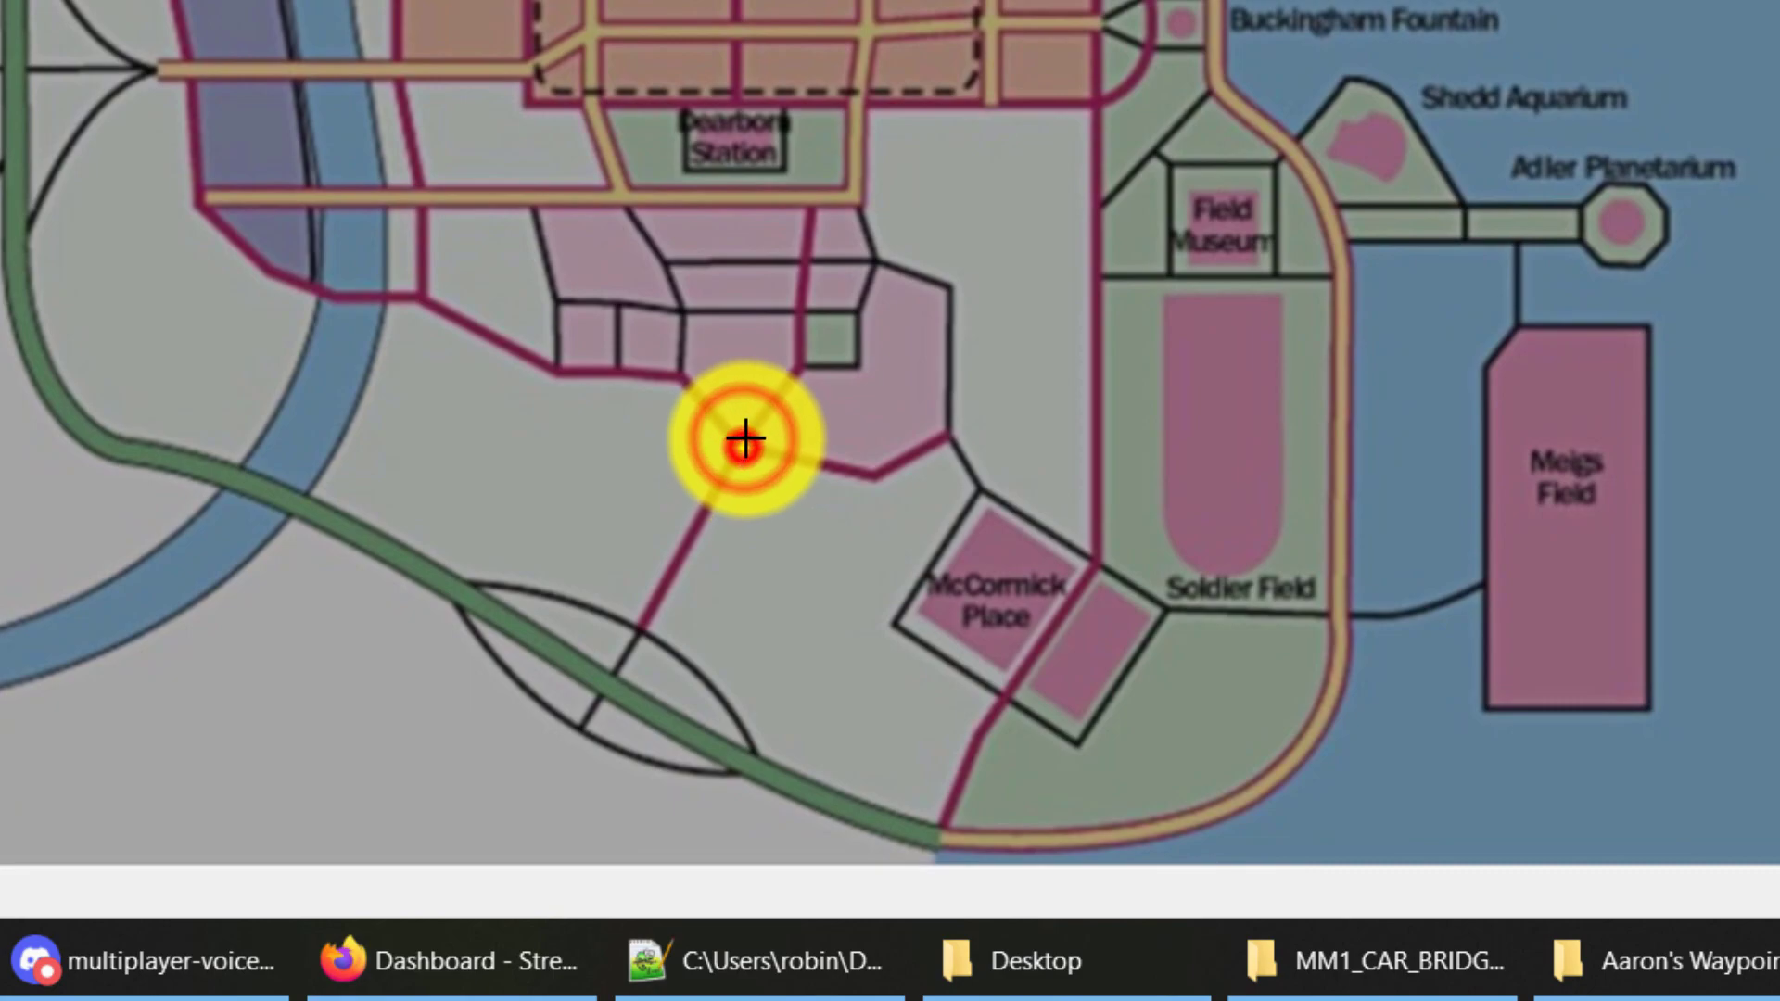
pyautogui.click(1629, 196)
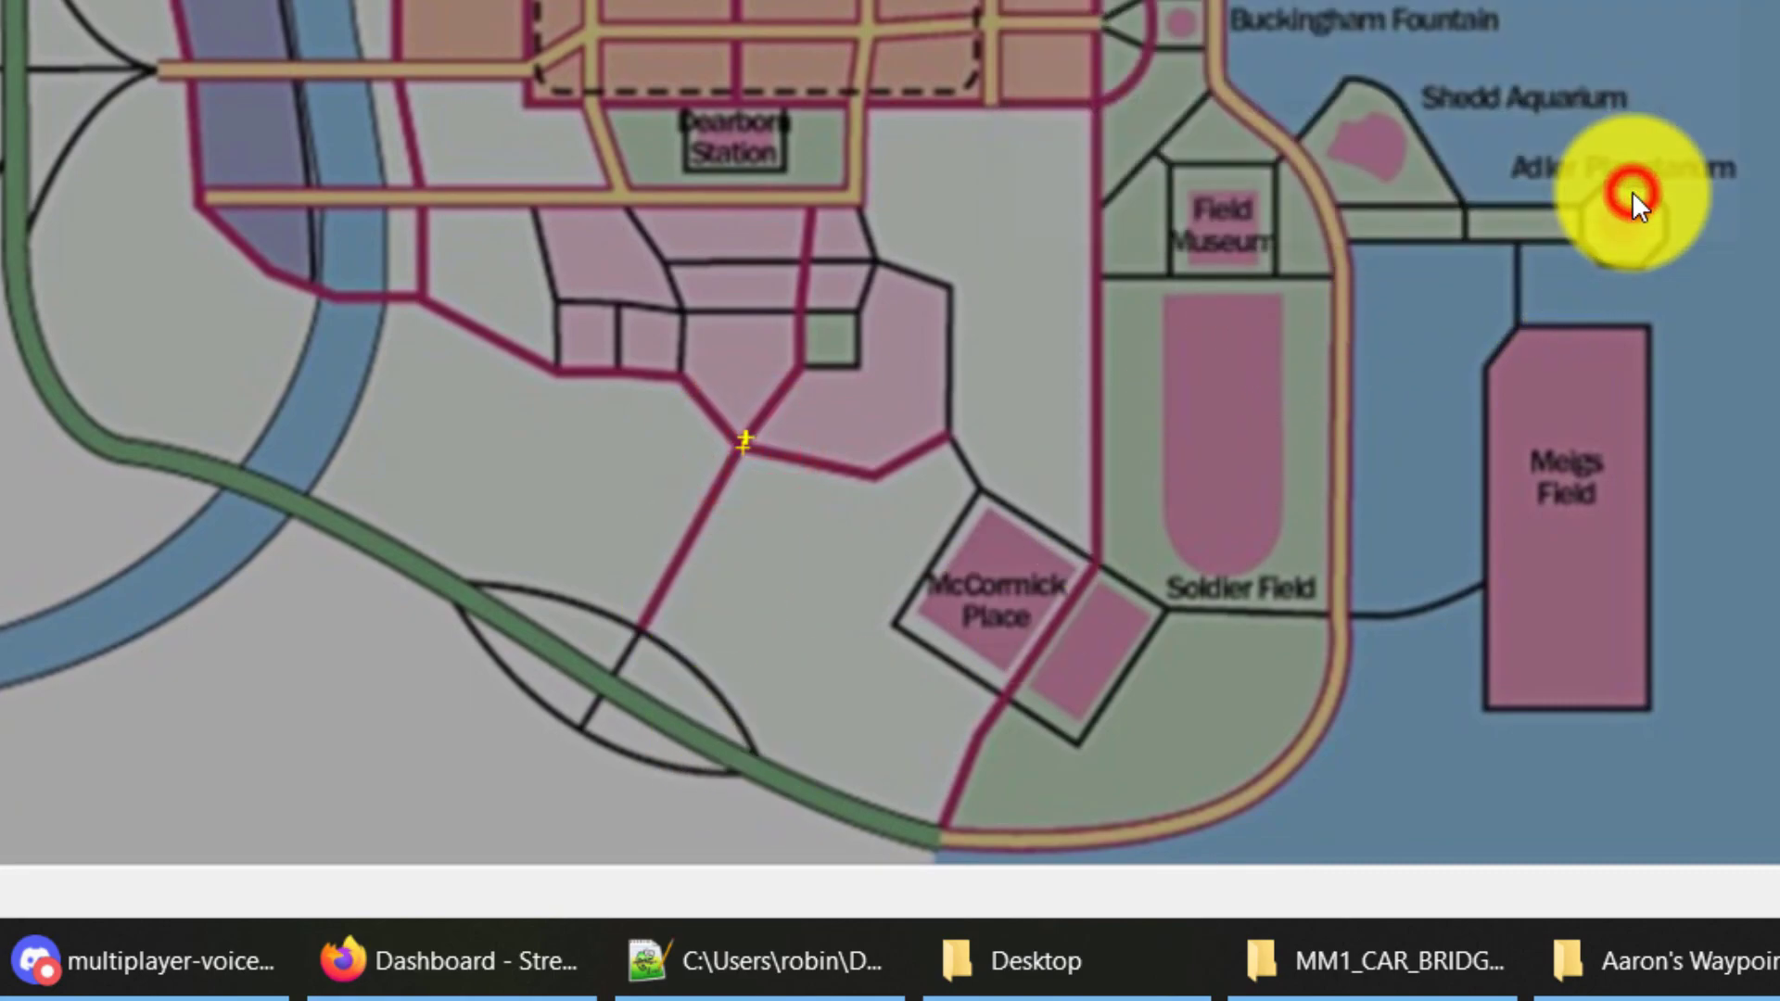
pyautogui.click(945, 830)
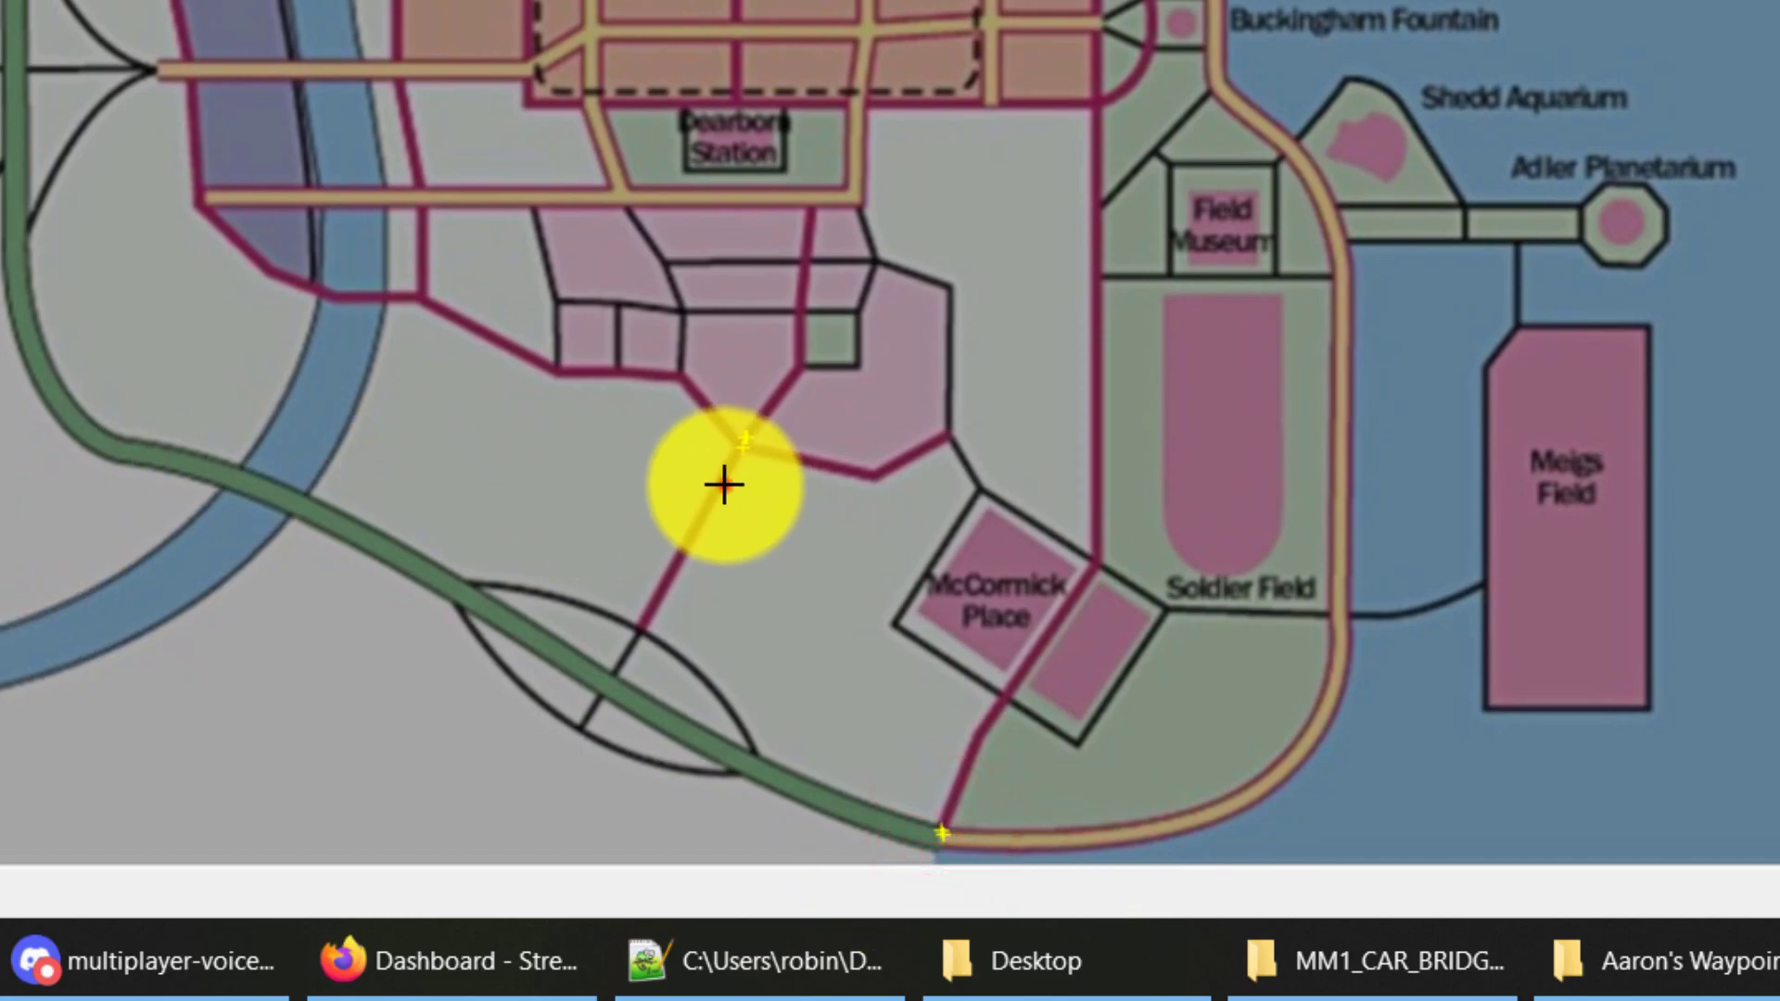
# Plot four player waypoints southwest along the road from the junction west of McCormick Place toward the highway interchange.
pyautogui.click(723, 487)
pyautogui.click(697, 527)
pyautogui.click(670, 566)
pyautogui.click(638, 621)
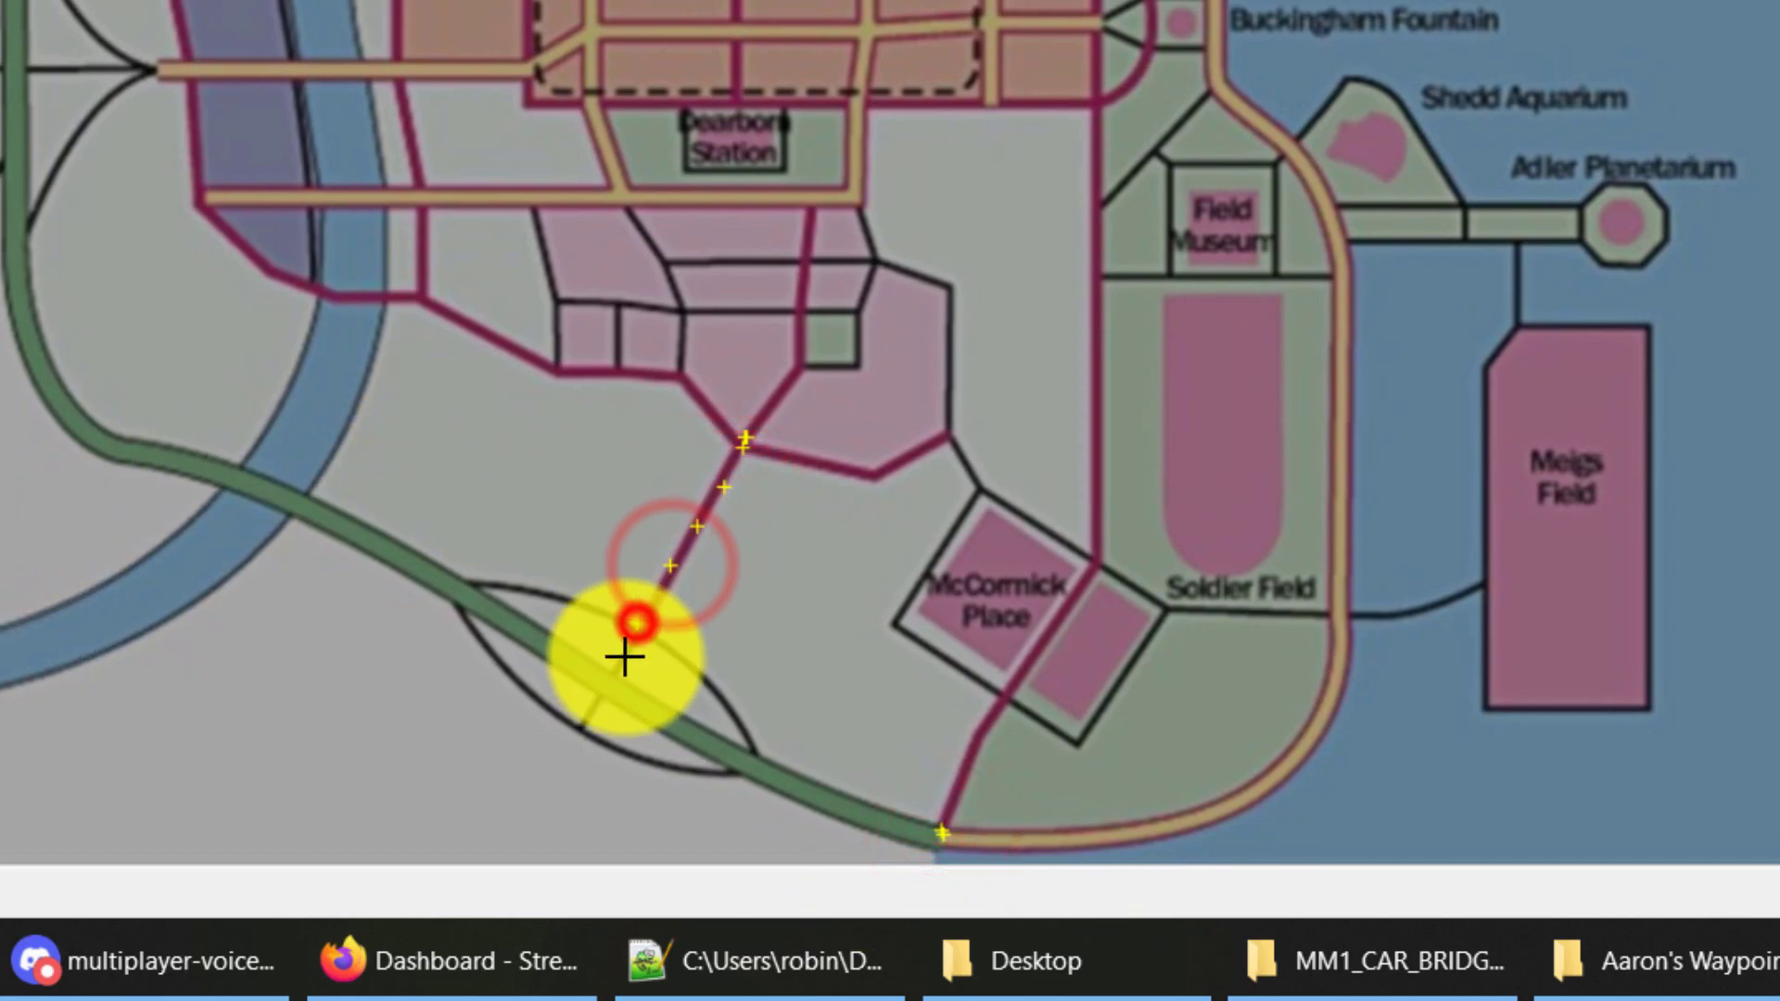